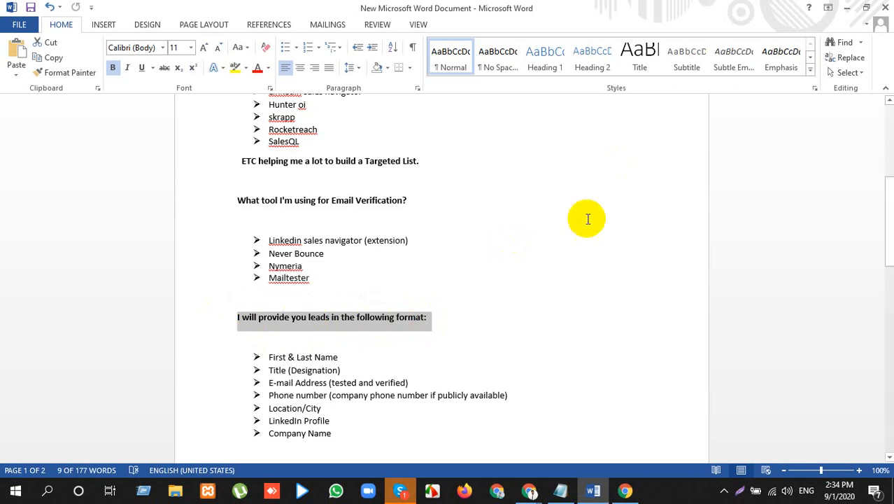
# Replace the space in the "Hunter oi" bullet with a period so it reads "Hunter.oi".
pyautogui.scroll(2, 490, 282)
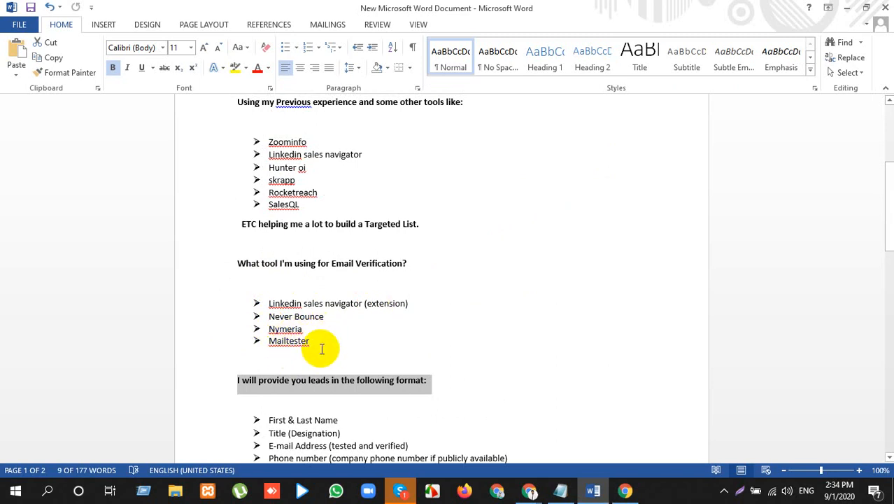
pyautogui.scroll(1, 294, 190)
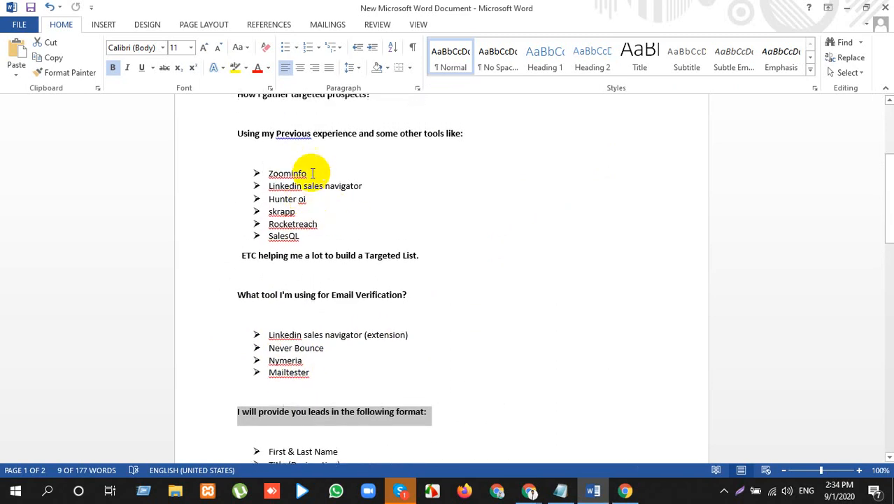
pyautogui.click(270, 162)
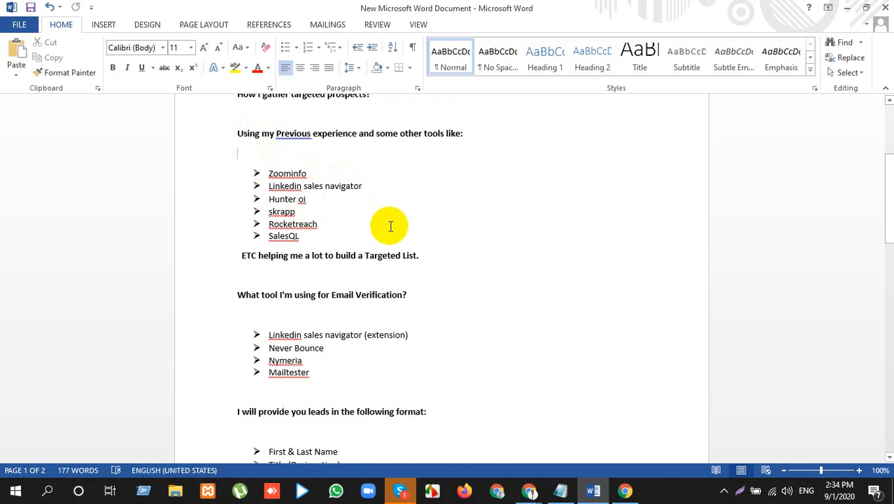
pyautogui.click(308, 199)
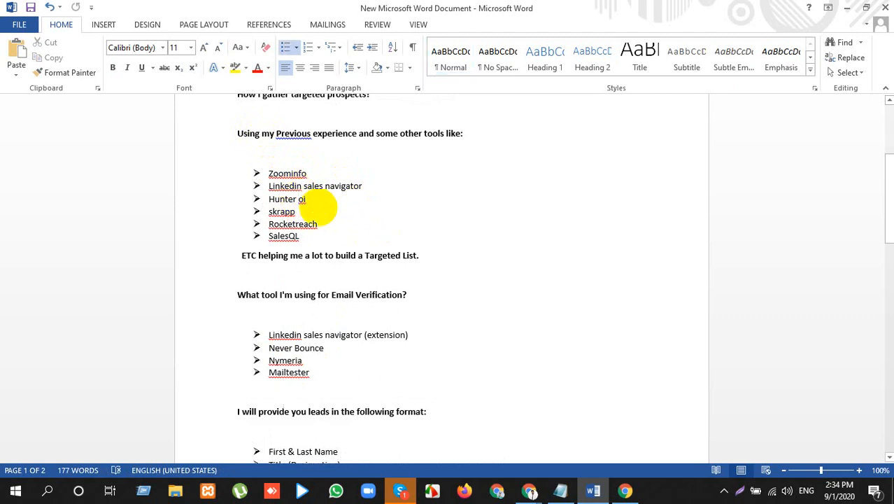
pyautogui.press('BackSpace')
pyautogui.write('.')
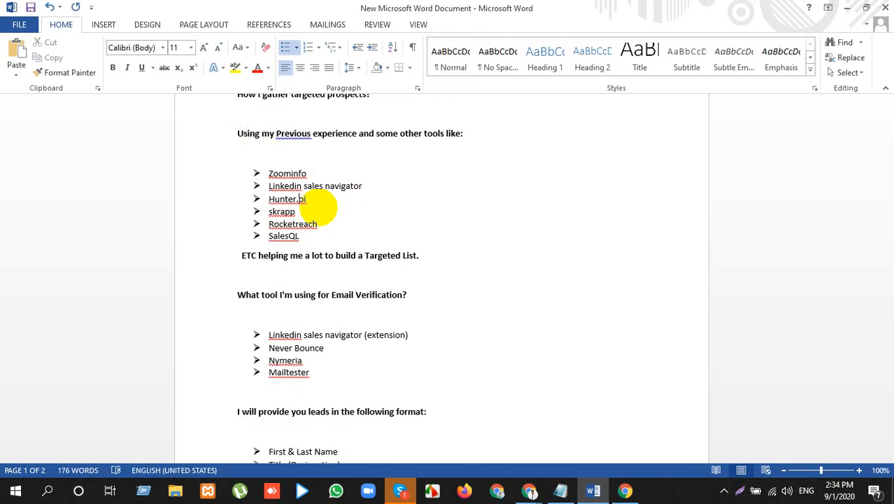
# Review the line "Using my Previous experience and some other tools like:" and the greeting and introduction of the gig description.
pyautogui.click(236, 135)
pyautogui.moveTo(236, 135); pyautogui.dragTo(466, 139)
pyautogui.click(479, 149)
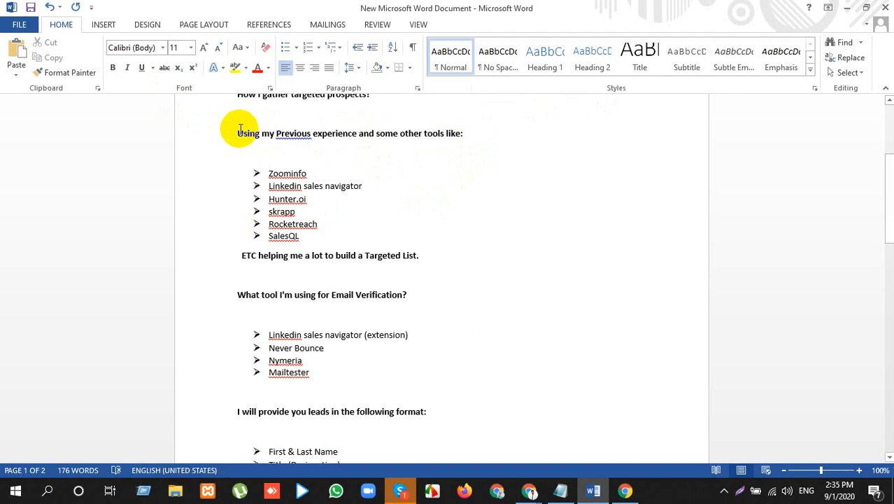
pyautogui.moveTo(240, 133); pyautogui.dragTo(479, 137)
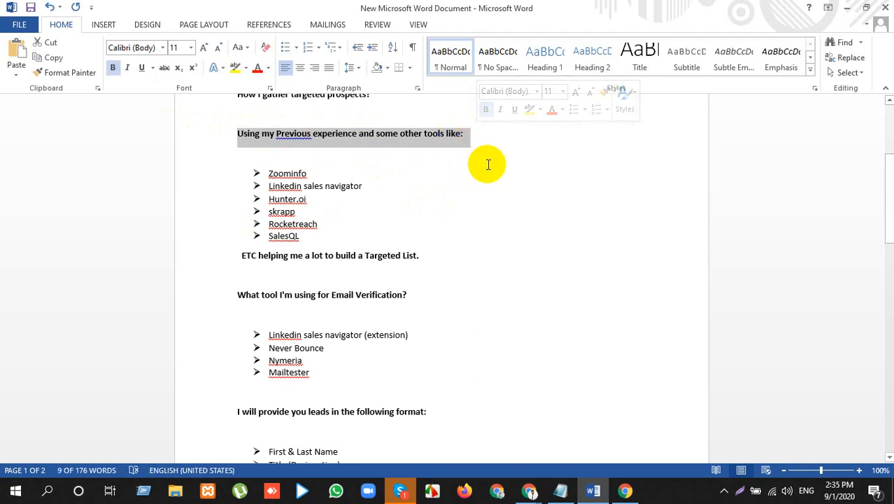
pyautogui.click(470, 188)
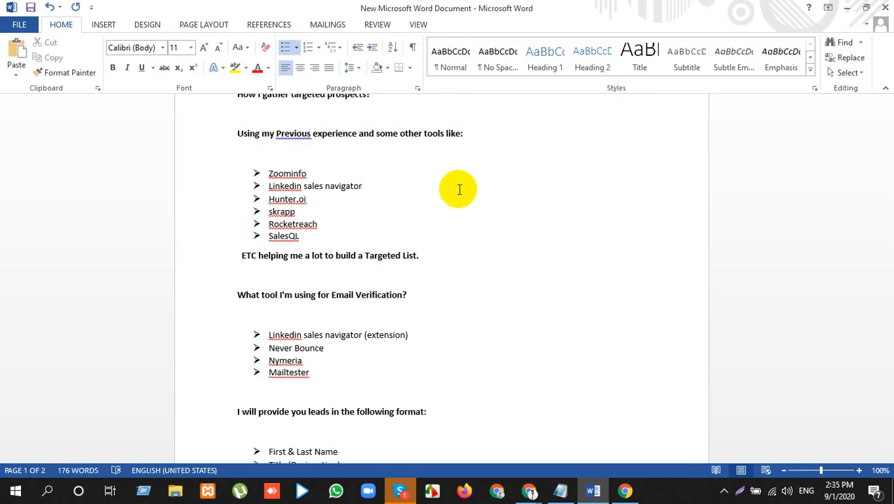
pyautogui.scroll(5, 460, 189)
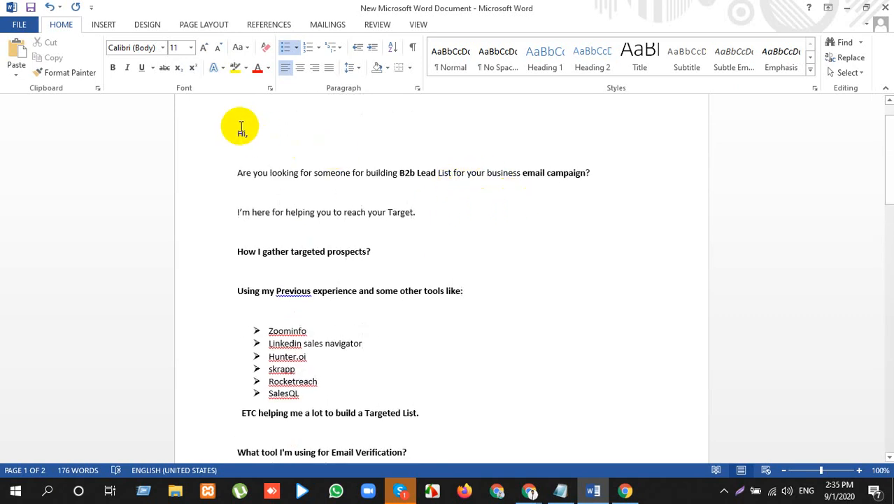
pyautogui.moveTo(240, 126); pyautogui.dragTo(437, 231)
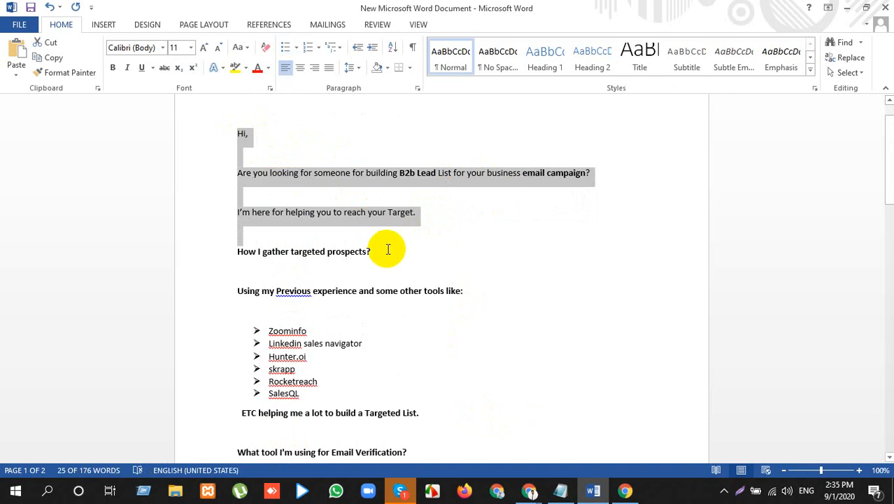
# Switch to Fiverr in Chrome and search for "lead generation" services.
pyautogui.click(625, 490)
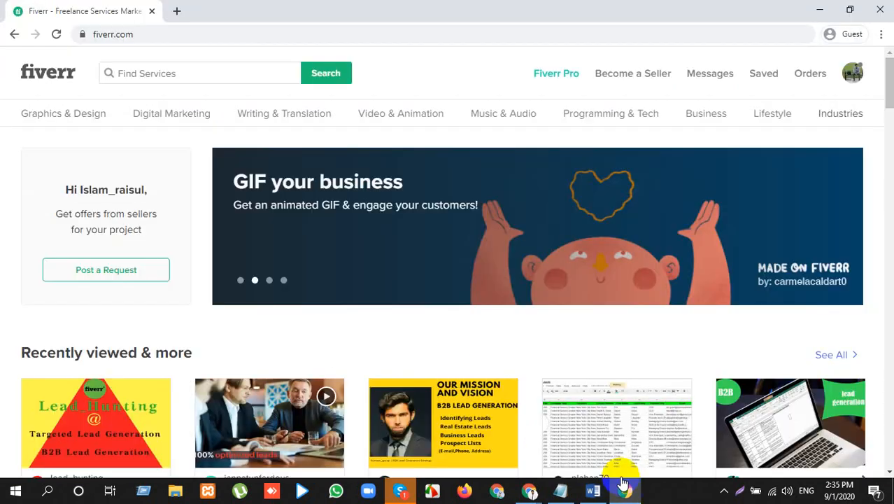
pyautogui.click(180, 78)
pyautogui.write('lead')
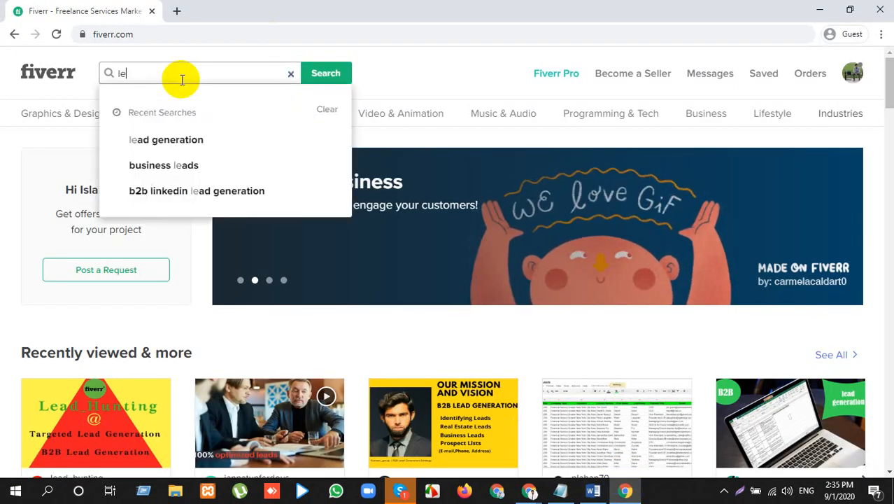
pyautogui.click(179, 140)
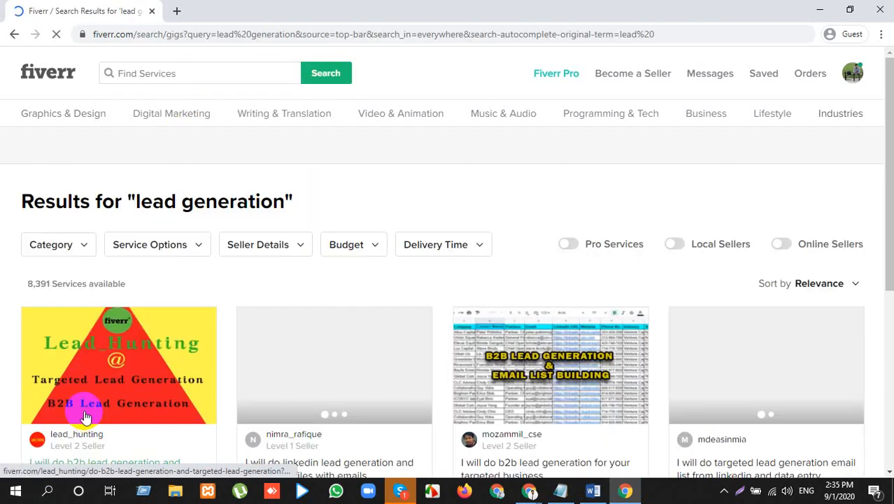
# Open the gigs "I will do b2b lead generation for your targeted business" and "b2b lead generation and targeted lead generation" in new tabs.
pyautogui.scroll(-1, 101, 379)
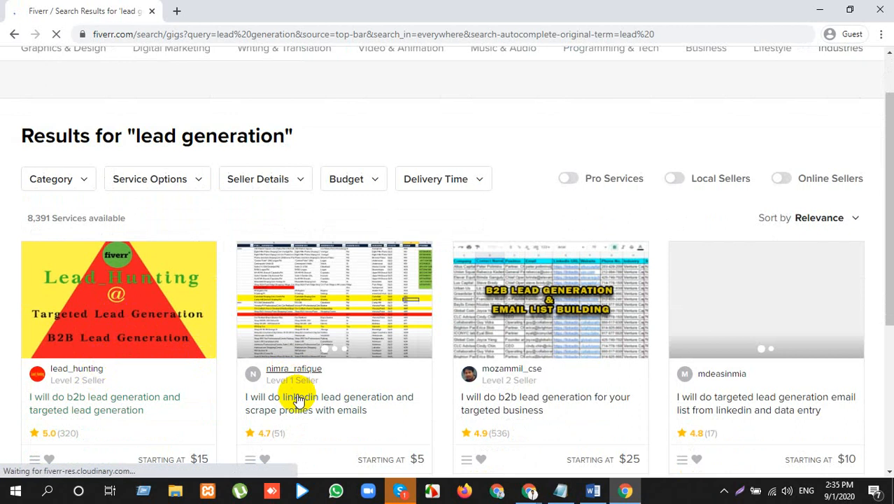
pyautogui.click(492, 394)
pyautogui.rightClick(492, 392)
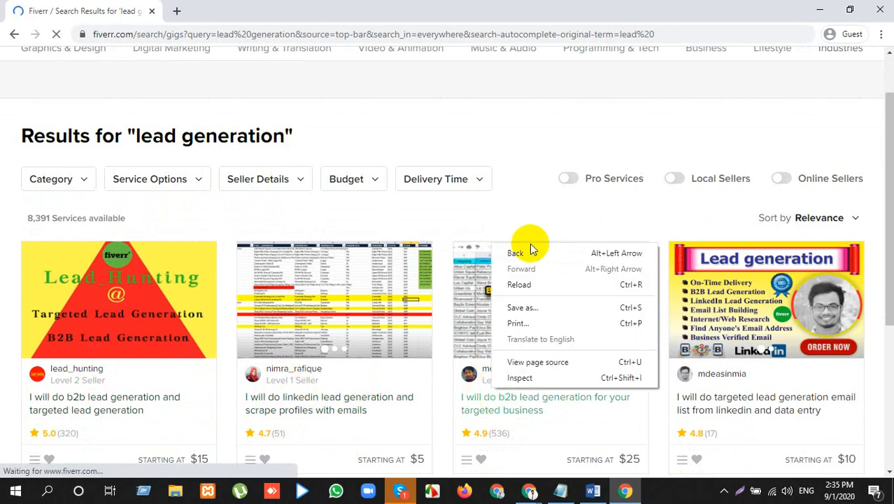
pyautogui.click(490, 412)
pyautogui.rightClick(489, 412)
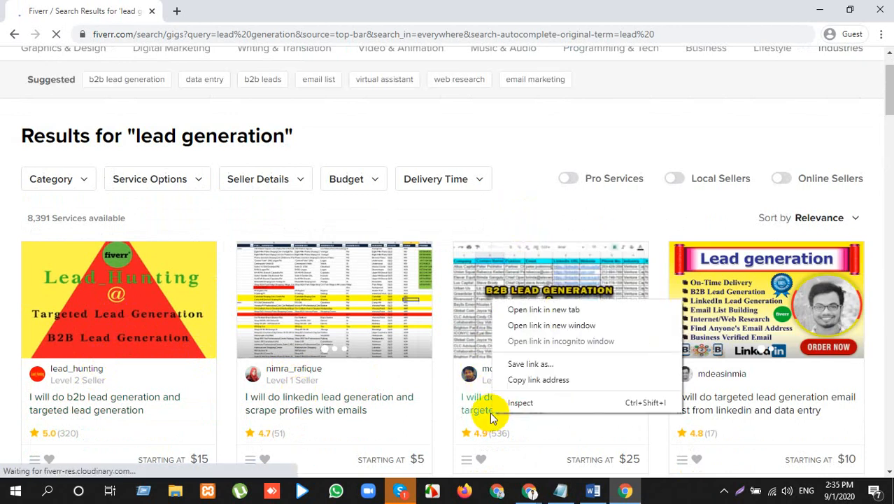
pyautogui.click(511, 312)
pyautogui.rightClick(114, 404)
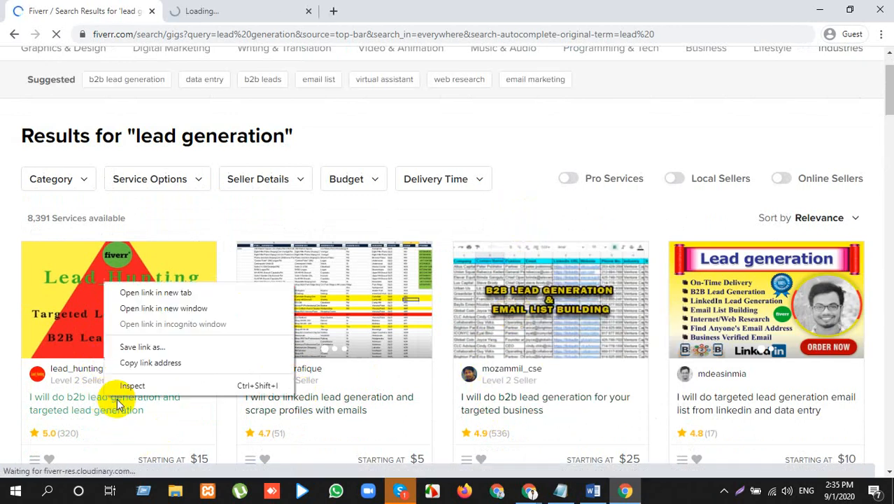
pyautogui.click(133, 291)
# Examine the introduction and the "I AM EXPERT IN" service list of the gig on b2b lead generation for your targeted business.
pyautogui.click(245, 11)
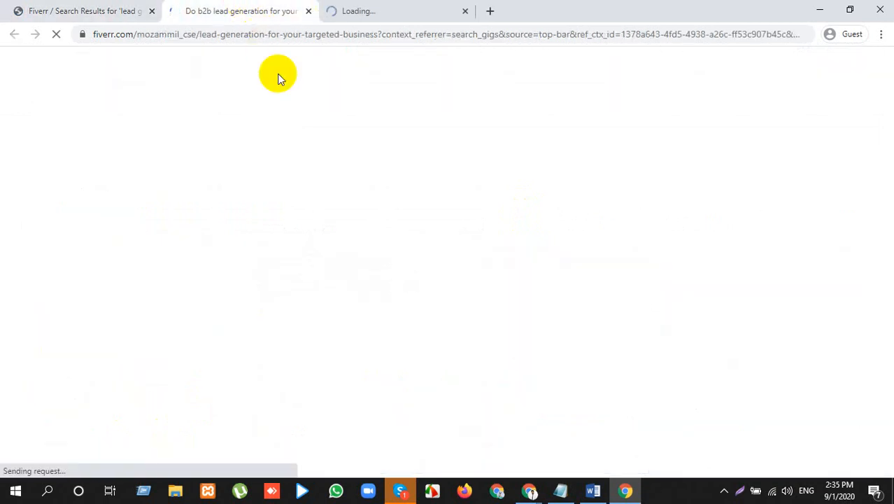
pyautogui.scroll(-6, 279, 238)
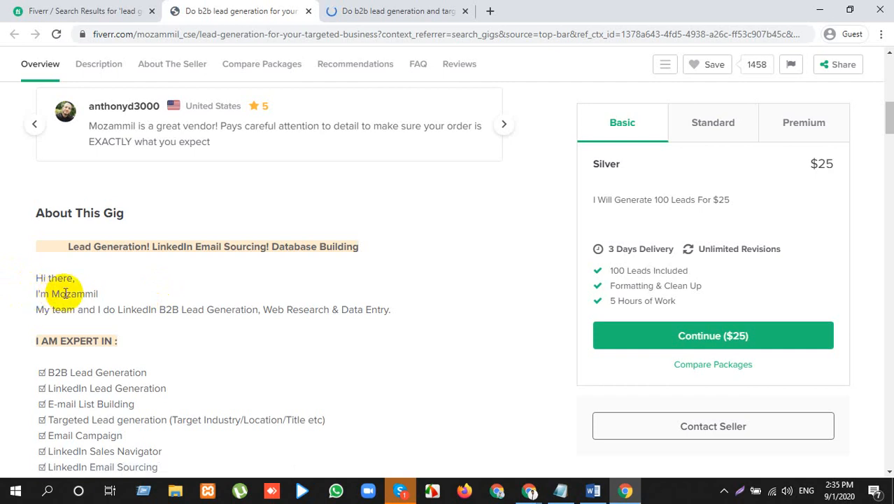
pyautogui.moveTo(44, 309); pyautogui.dragTo(192, 310)
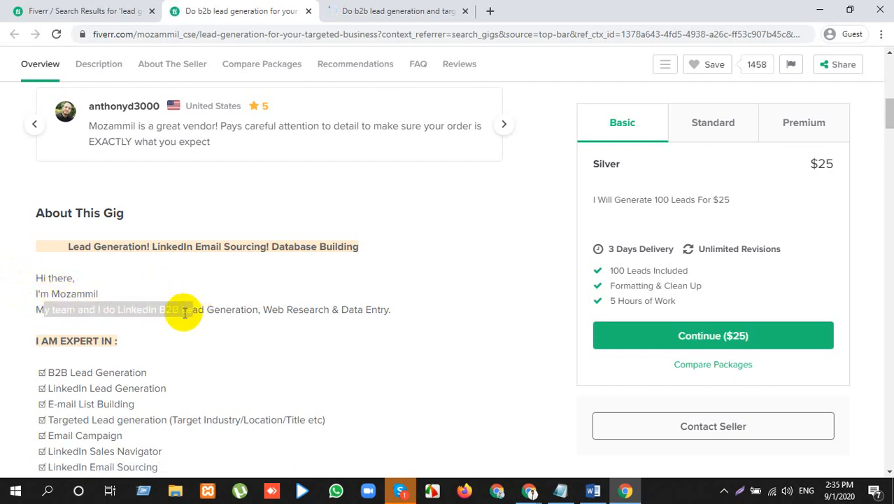
pyautogui.scroll(-3, 161, 313)
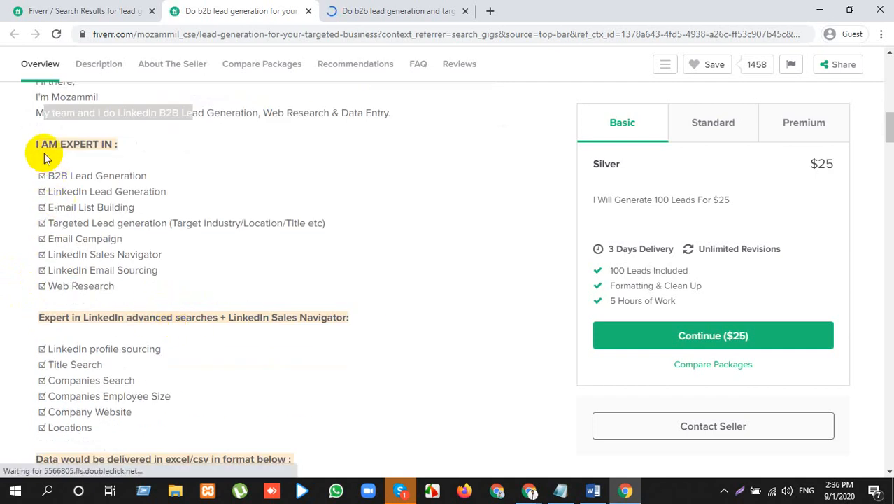
pyautogui.click(47, 183)
pyautogui.moveTo(47, 183); pyautogui.dragTo(236, 179)
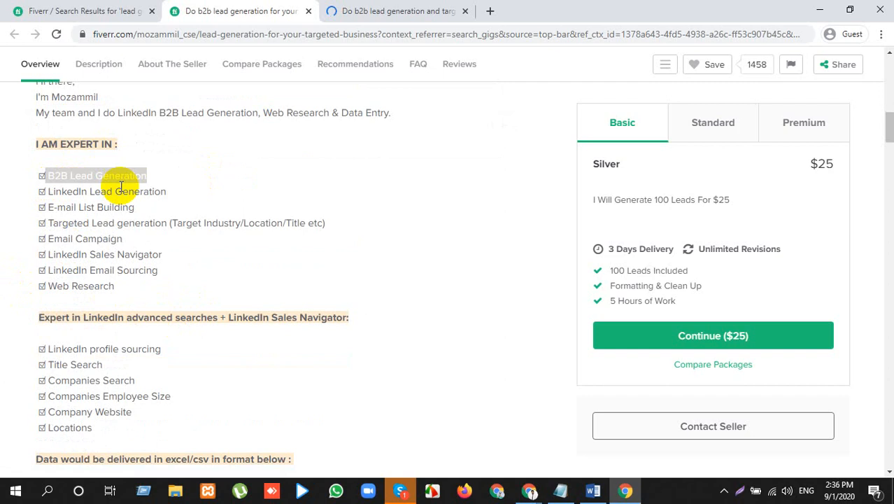
pyautogui.moveTo(63, 195); pyautogui.dragTo(278, 198)
pyautogui.click(61, 210)
pyautogui.moveTo(61, 211); pyautogui.dragTo(164, 211)
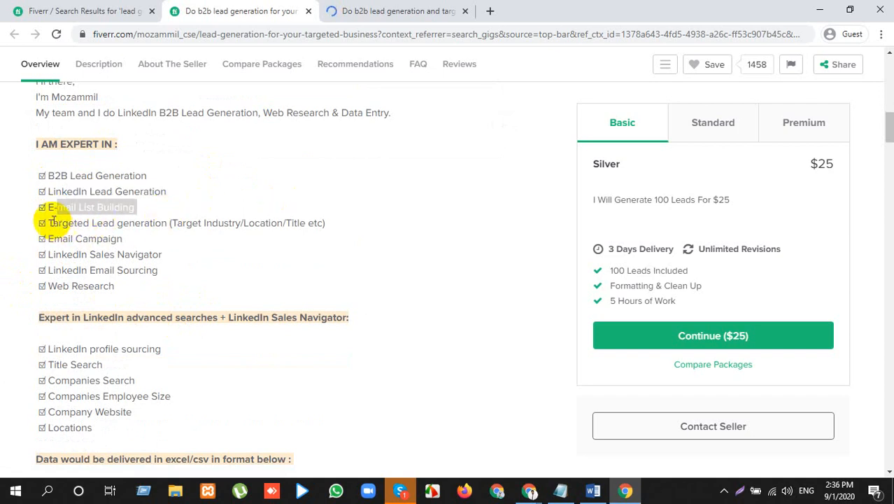
pyautogui.moveTo(52, 223); pyautogui.dragTo(366, 224)
pyautogui.click(86, 240)
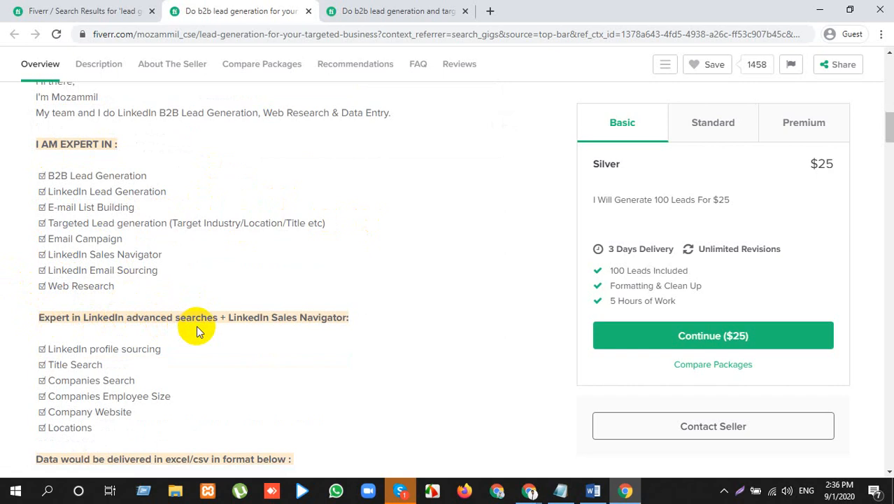
# Examine the gig's LinkedIn search expertise, data delivery format, service items and closing notes.
pyautogui.scroll(-2, 286, 319)
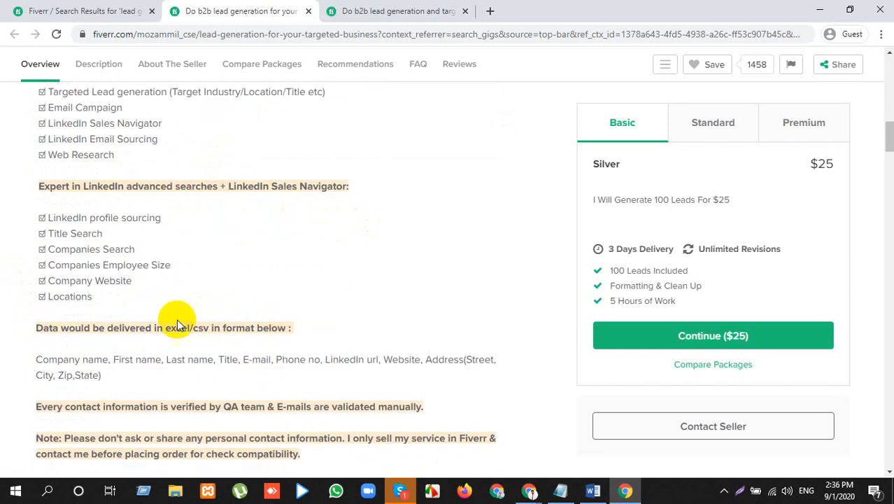
pyautogui.moveTo(92, 296); pyautogui.dragTo(41, 155)
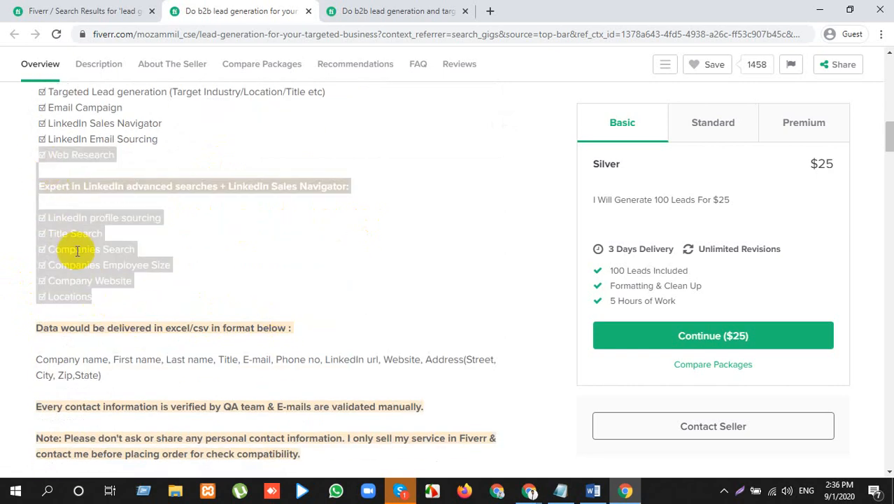
pyautogui.scroll(-2, 77, 251)
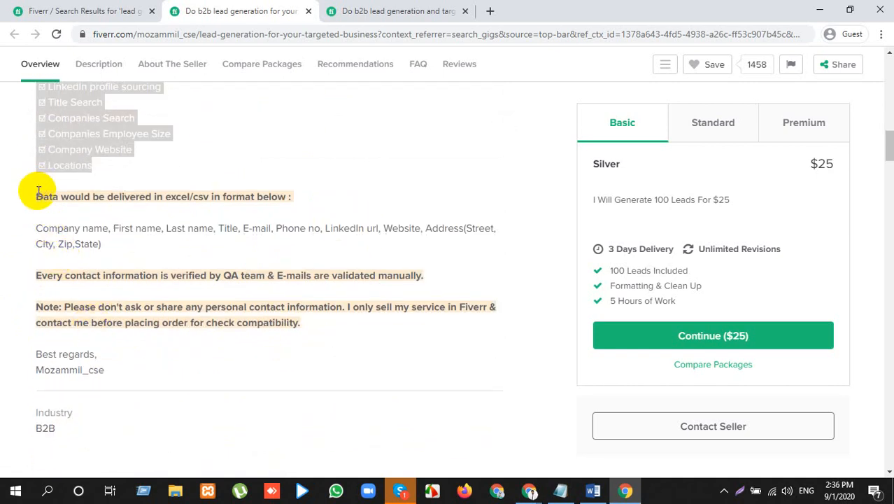
pyautogui.moveTo(38, 190); pyautogui.dragTo(314, 212)
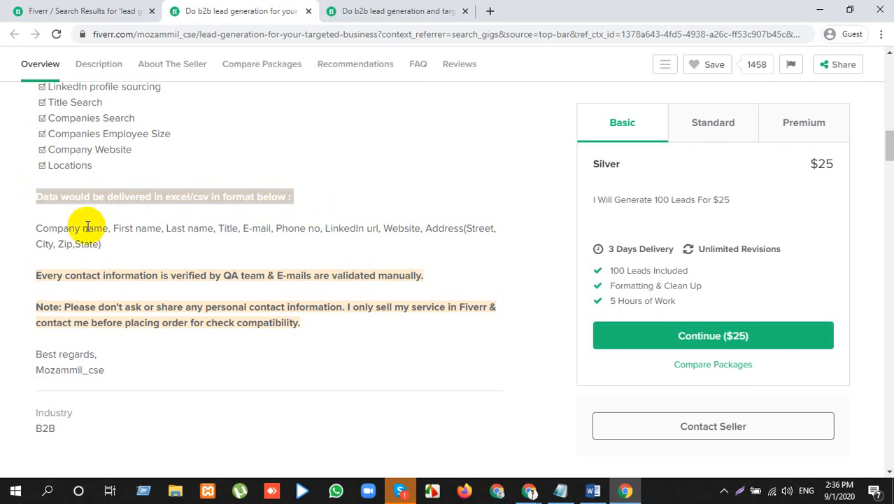
pyautogui.moveTo(42, 228); pyautogui.dragTo(100, 254)
pyautogui.scroll(3, 143, 303)
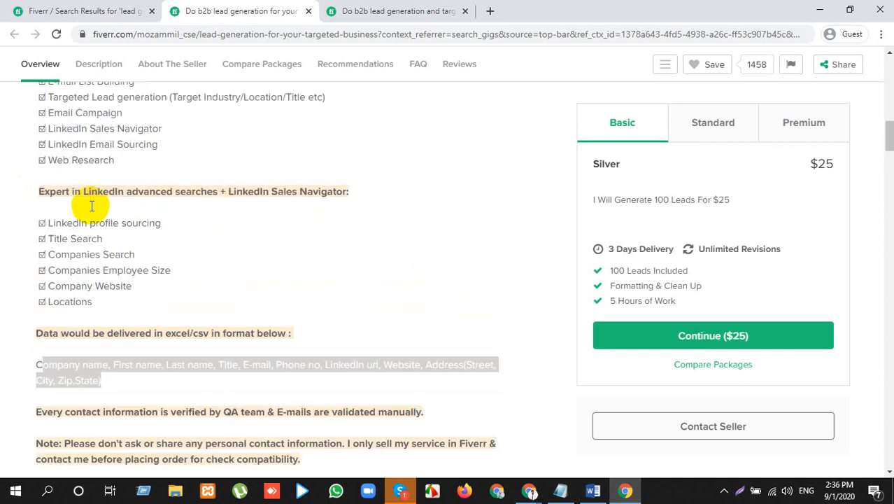
pyautogui.moveTo(128, 359); pyautogui.dragTo(59, 278)
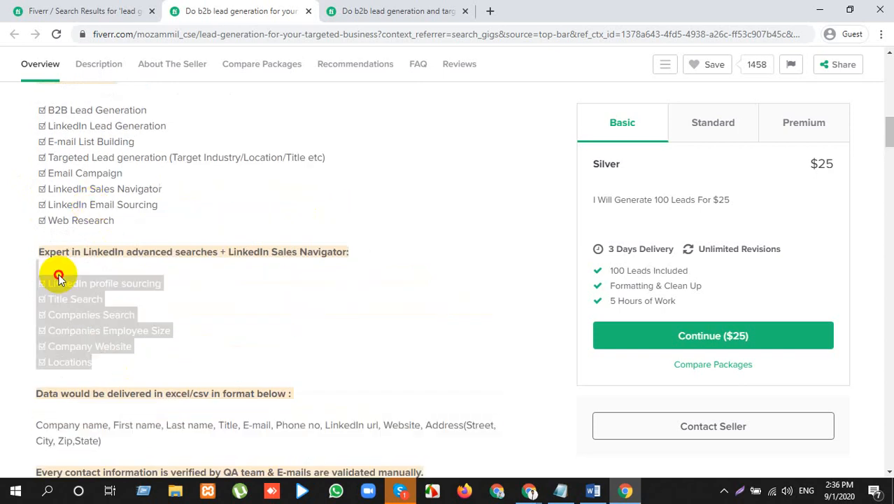
pyautogui.click(151, 329)
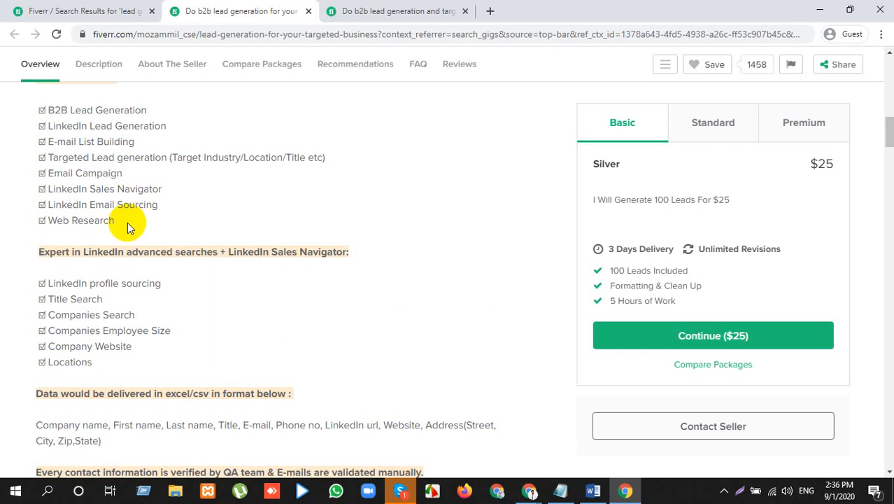
pyautogui.click(69, 207)
pyautogui.moveTo(69, 206); pyautogui.dragTo(157, 204)
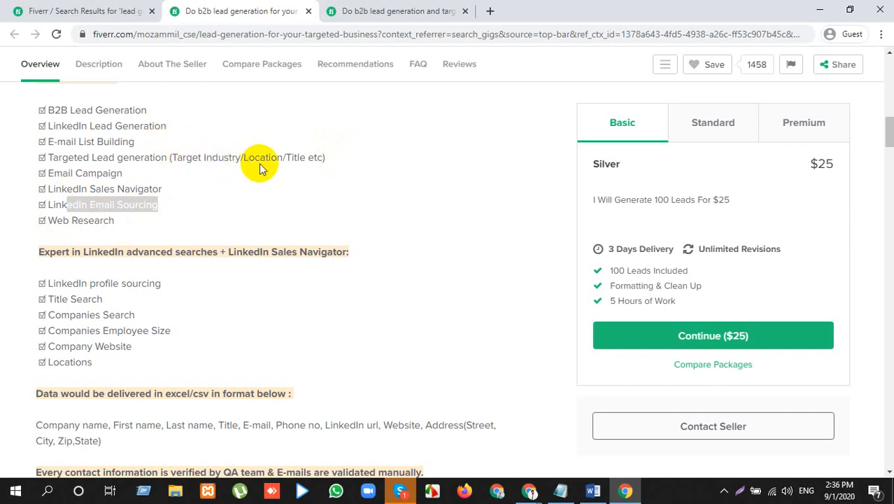
pyautogui.moveTo(313, 168); pyautogui.dragTo(153, 172)
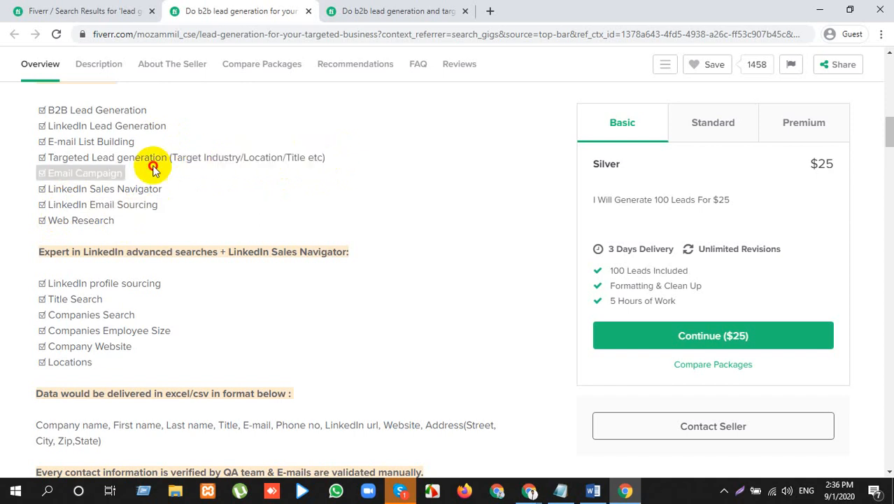
pyautogui.scroll(-5, 112, 168)
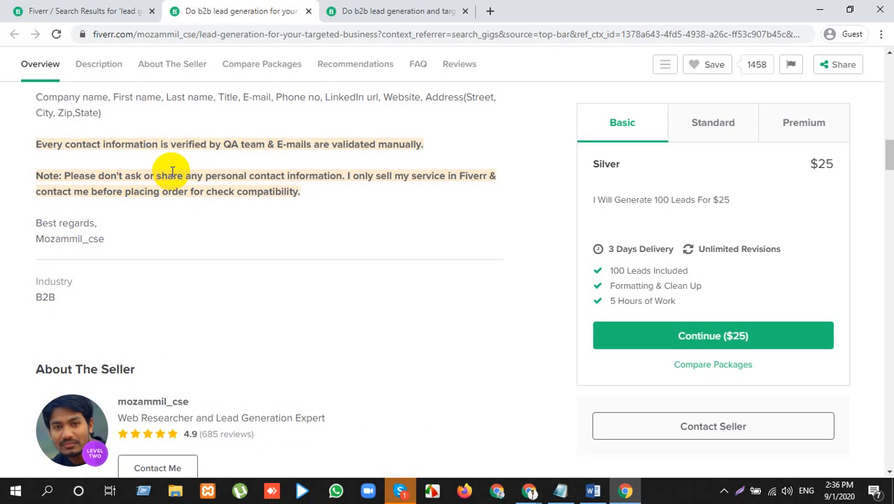
pyautogui.scroll(5, 171, 171)
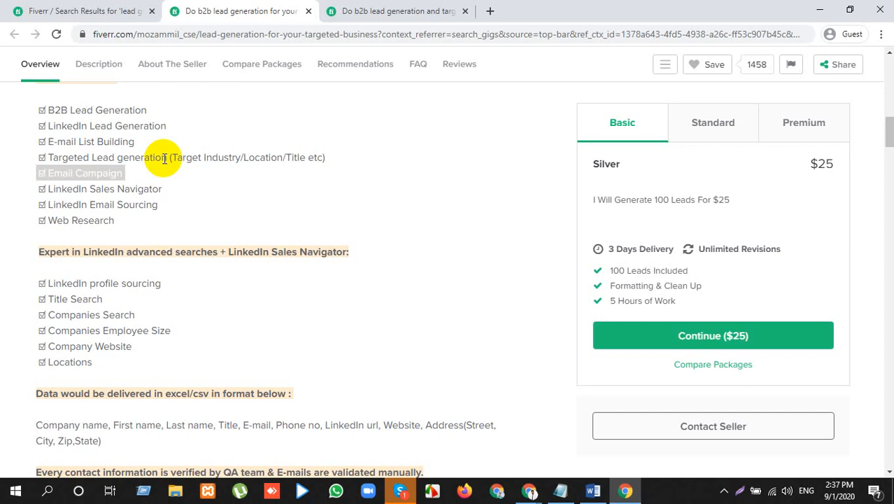
# Review the "I AM EXPERT IN" service list from B2B Lead Generation through Web Research, including the Email Campaign item.
pyautogui.moveTo(50, 106); pyautogui.dragTo(156, 229)
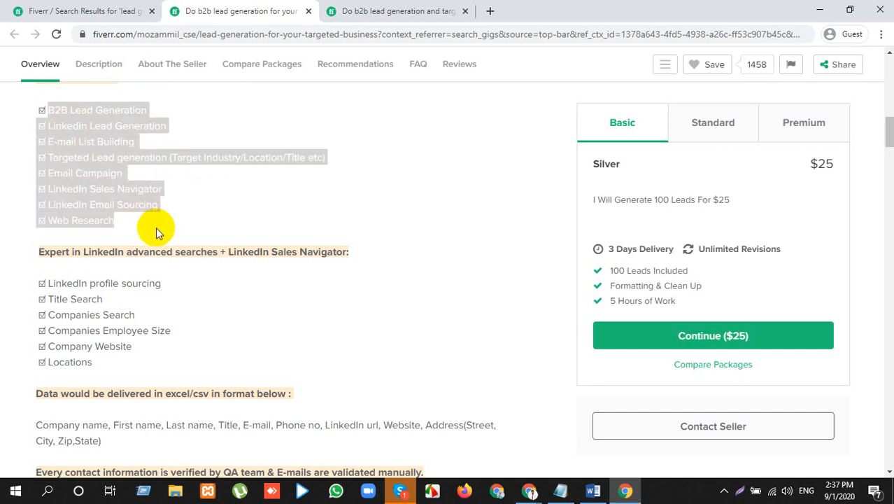
pyautogui.click(55, 175)
pyautogui.scroll(2, 59, 175)
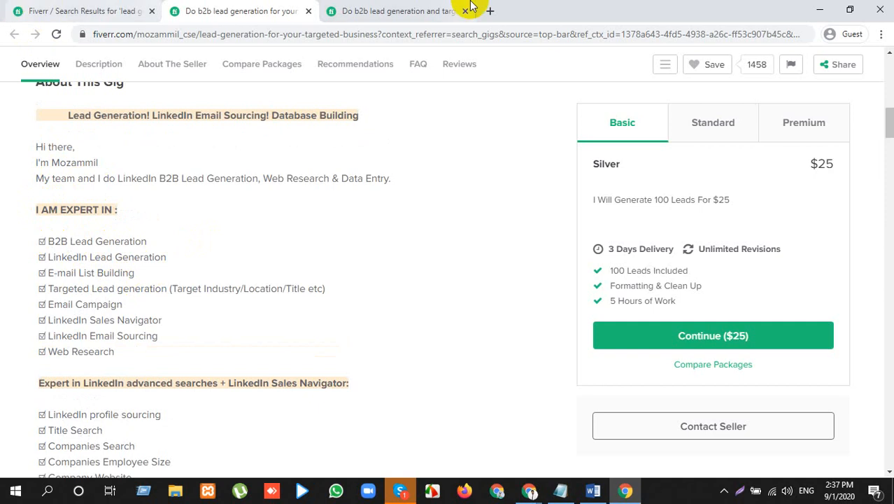
# Switch to the gig on b2b and targeted lead generation and examine its introduction, client requirements and lead format heading.
pyautogui.click(422, 8)
pyautogui.scroll(-10, 261, 269)
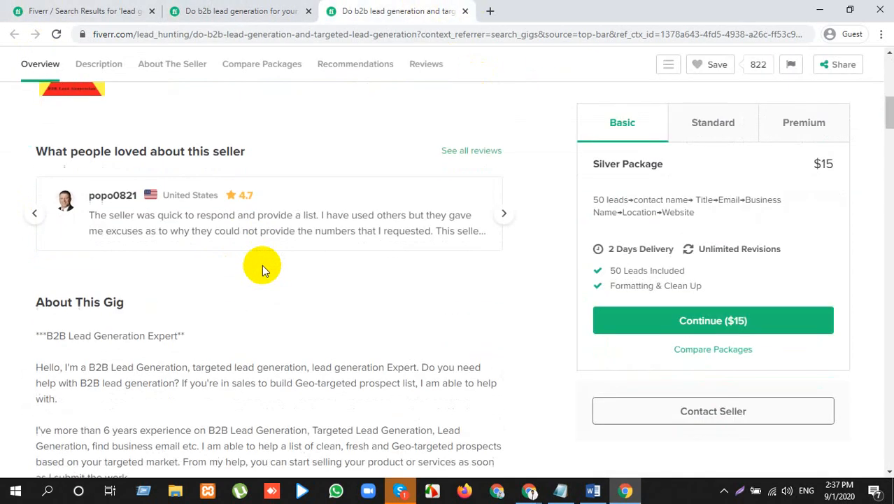
pyautogui.moveTo(30, 249); pyautogui.dragTo(290, 250)
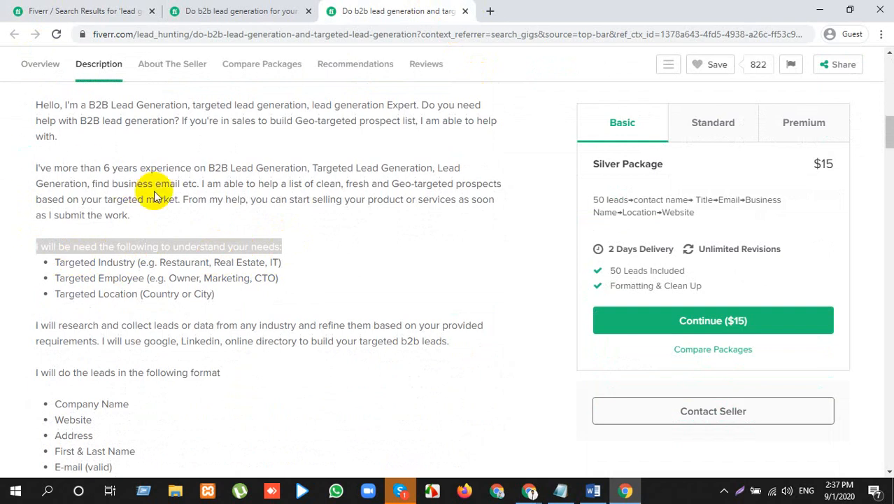
pyautogui.click(74, 119)
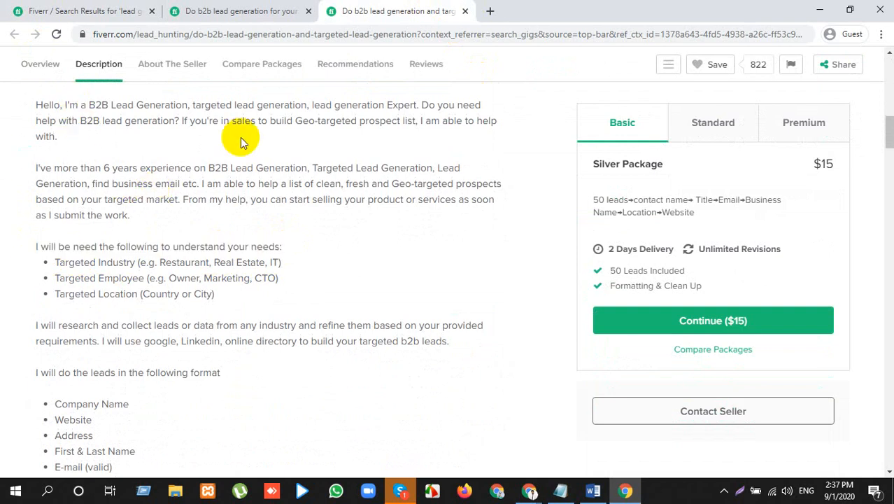
pyautogui.scroll(-1, 136, 277)
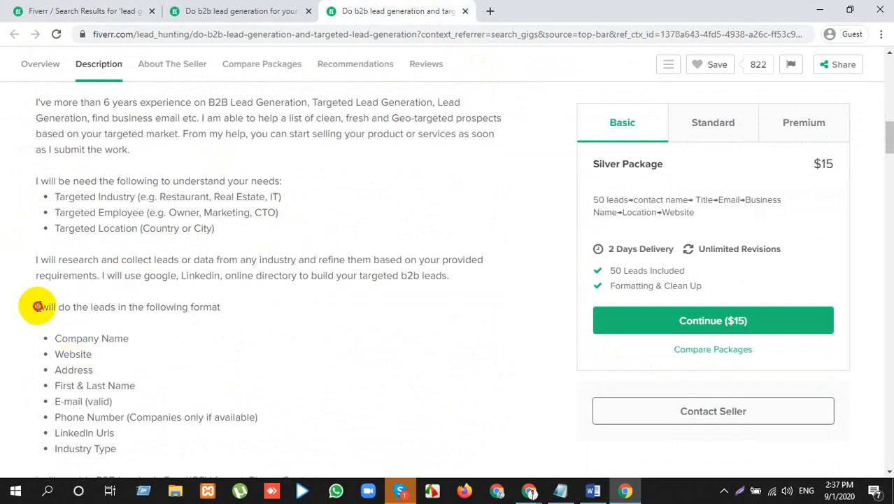
pyautogui.moveTo(34, 306); pyautogui.dragTo(100, 321)
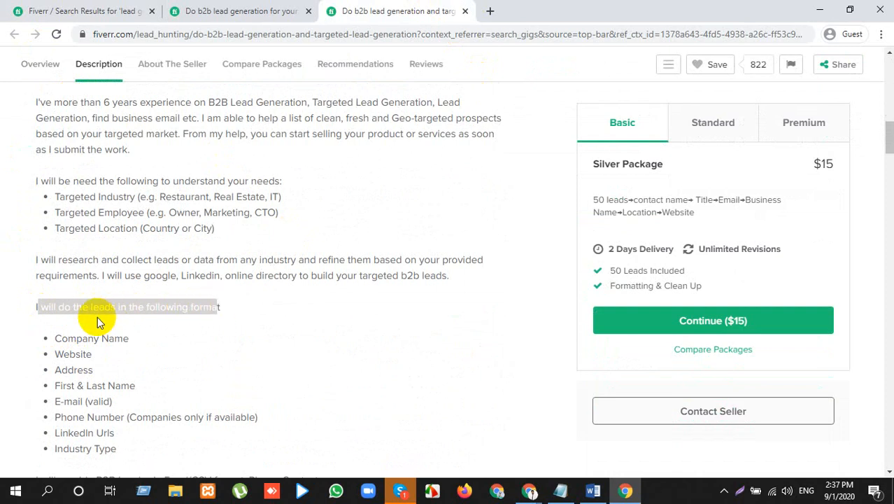
pyautogui.click(100, 321)
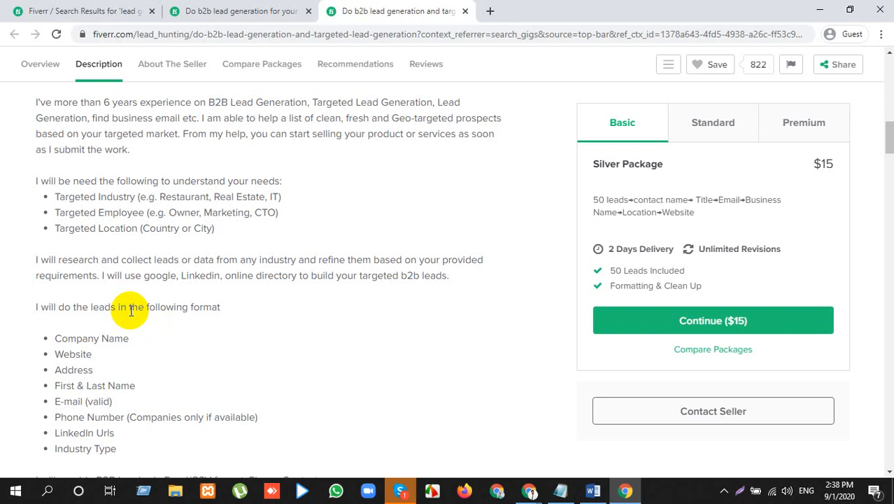
pyautogui.scroll(1, 266, 198)
pyautogui.tripleClick(266, 198)
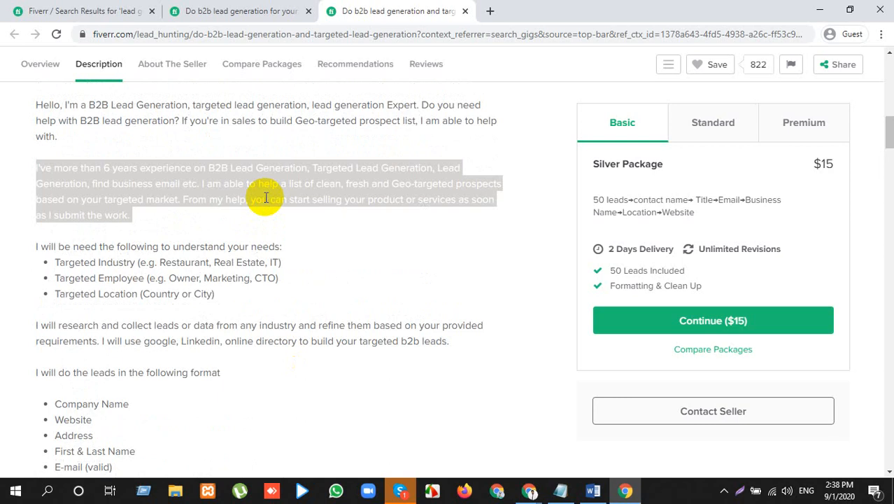
pyautogui.click(266, 198)
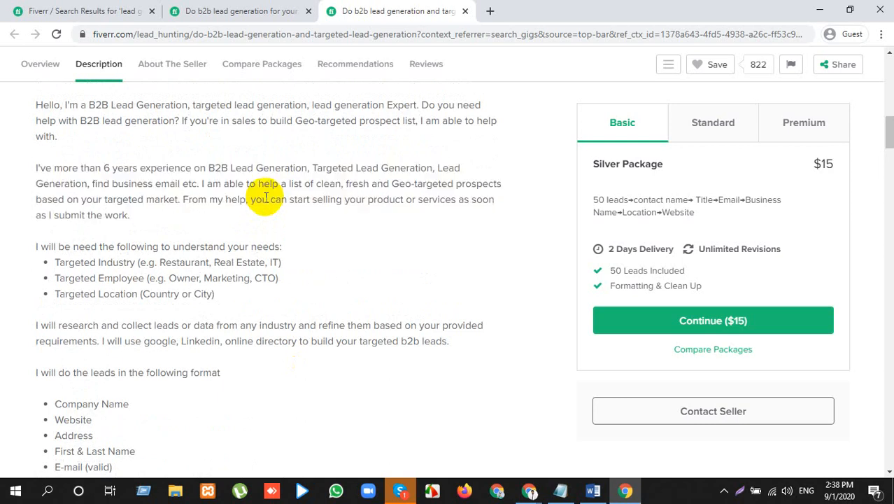
# Examine the rest of the gig page, including the lead format list, packages, recommended gigs and buyer reviews.
pyautogui.scroll(-15, 266, 198)
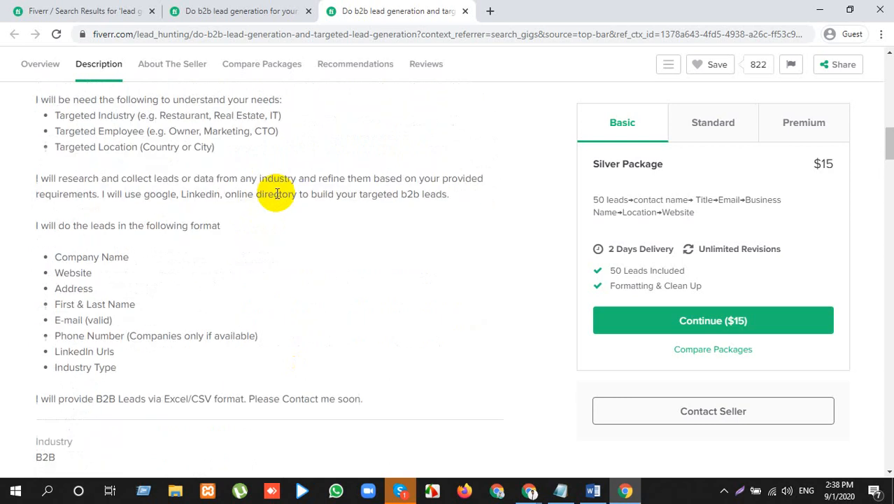
pyautogui.scroll(-7, 277, 212)
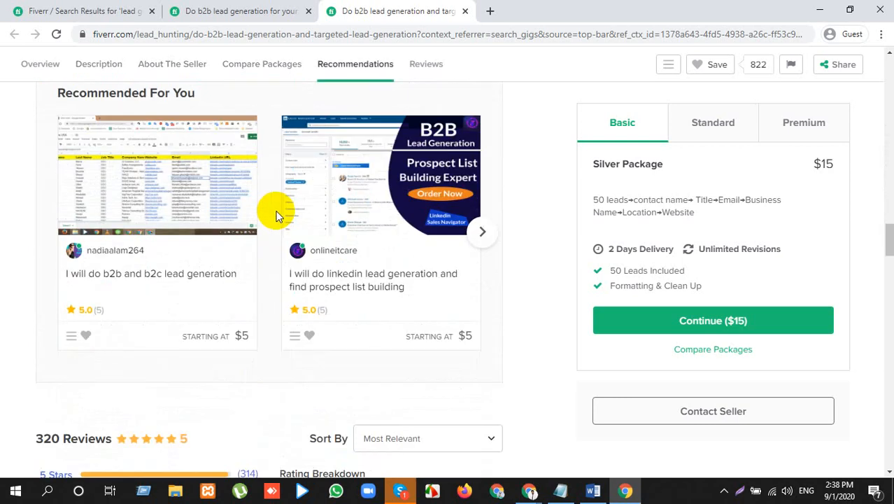
pyautogui.scroll(-3, 295, 214)
pyautogui.scroll(-9, 299, 223)
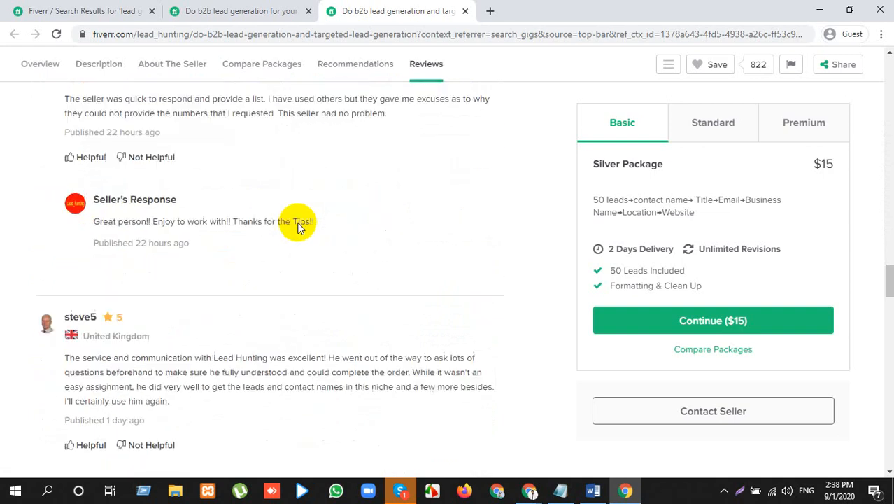
pyautogui.scroll(-10, 299, 226)
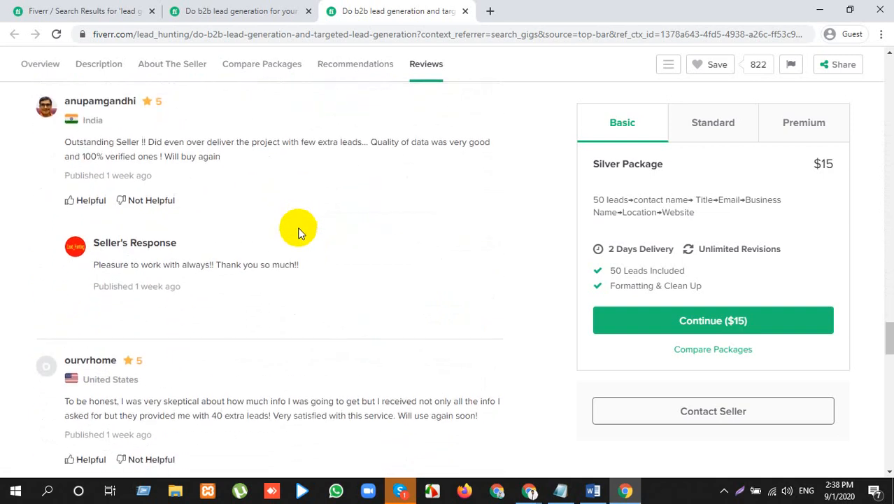
pyautogui.scroll(20, 322, 223)
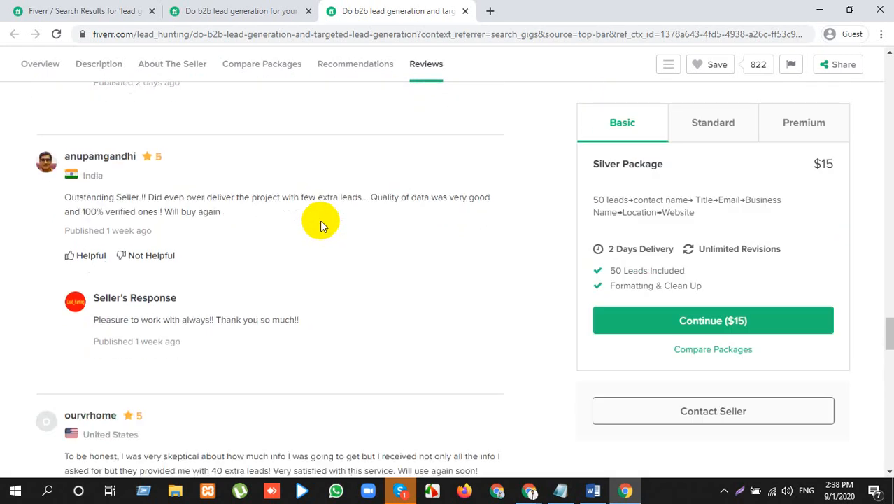
pyautogui.scroll(10, 320, 217)
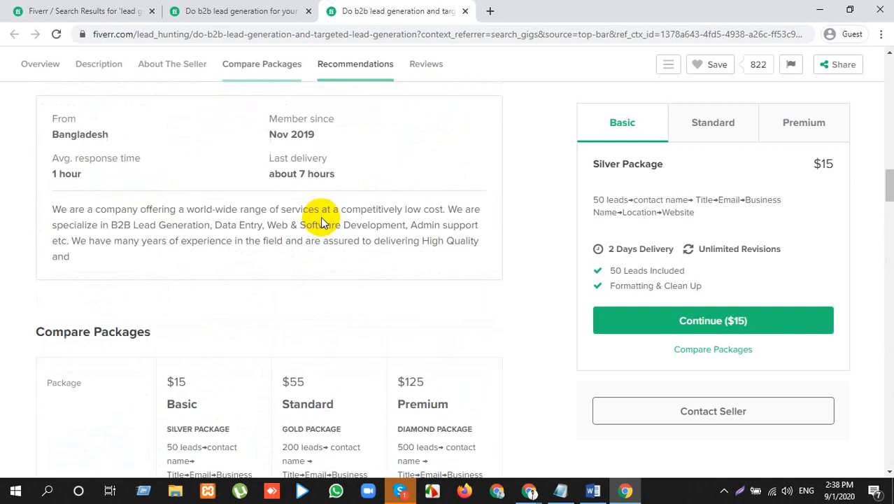
pyautogui.scroll(3, 321, 217)
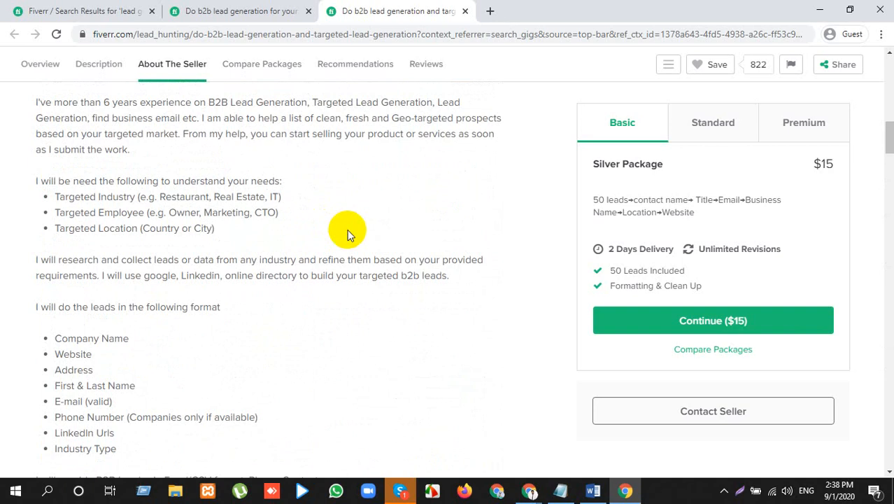
# Compare the keywords in the gig's title with its related tags below the reviews.
pyautogui.scroll(10, 348, 235)
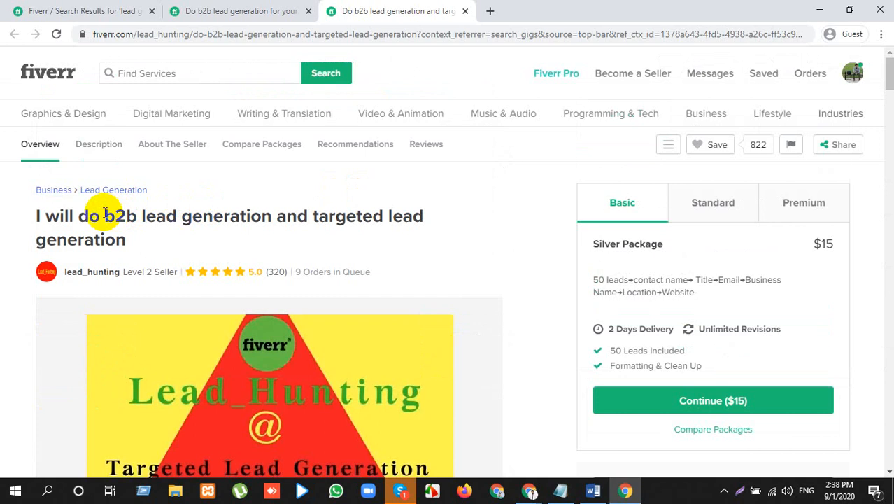
pyautogui.moveTo(102, 213); pyautogui.dragTo(383, 220)
pyautogui.scroll(-12, 384, 220)
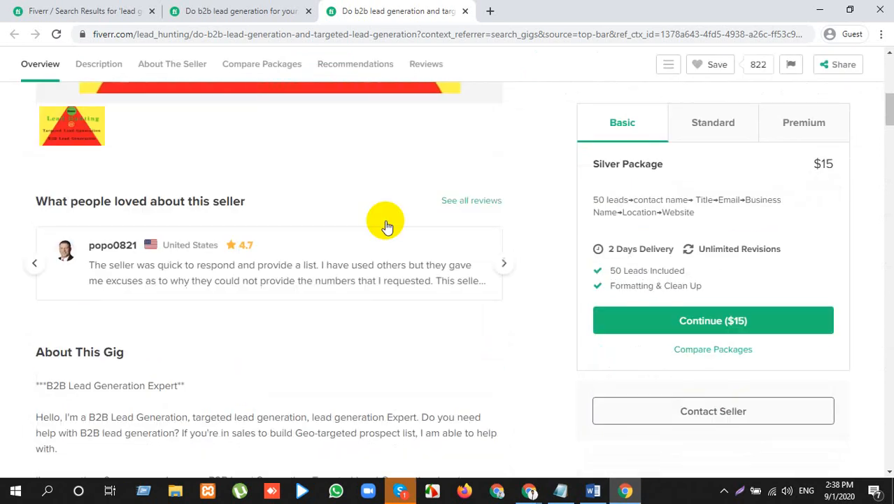
pyautogui.scroll(-15, 386, 224)
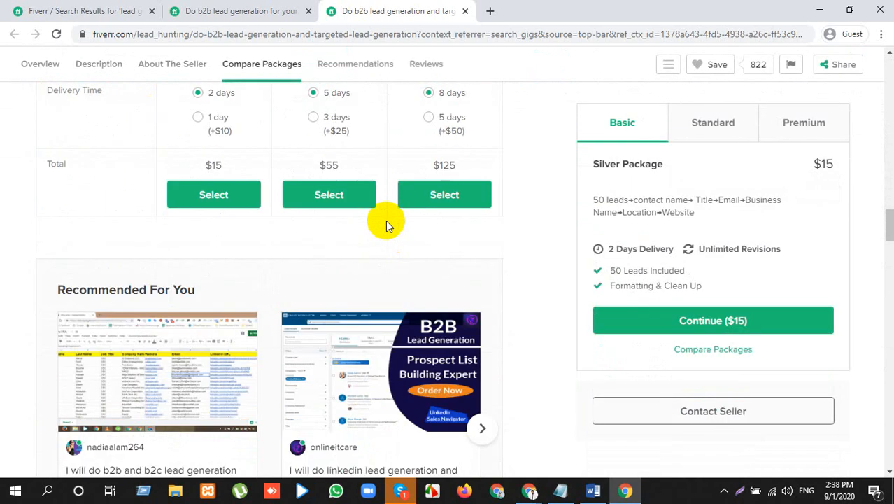
pyautogui.scroll(-8, 385, 223)
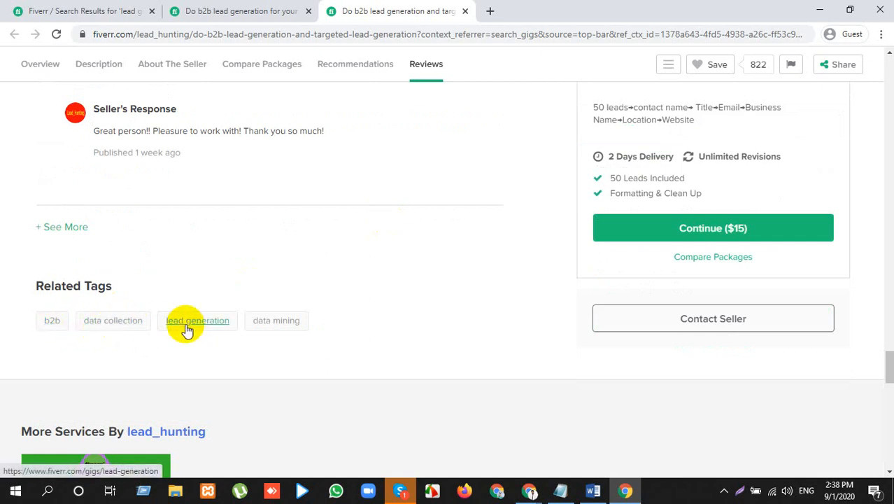
# Examine how the gig's paragraph on more than 6 years of experience uses lead generation keywords.
pyautogui.scroll(10, 350, 273)
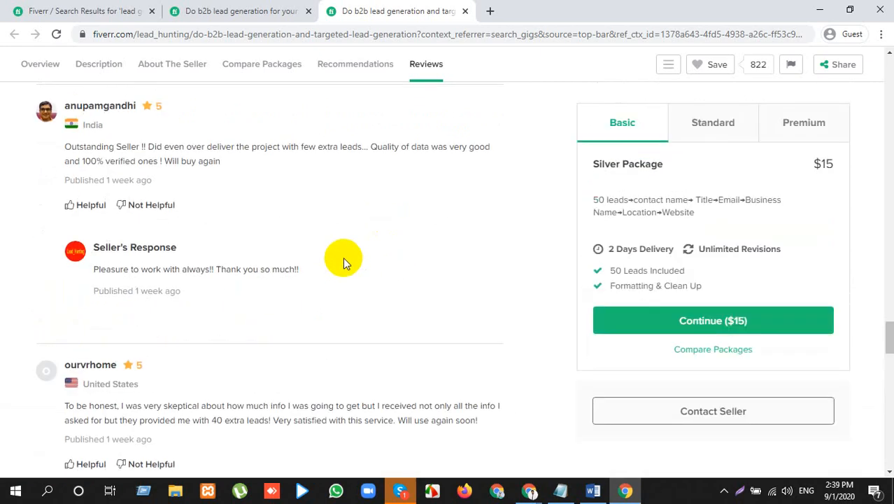
pyautogui.scroll(10, 344, 217)
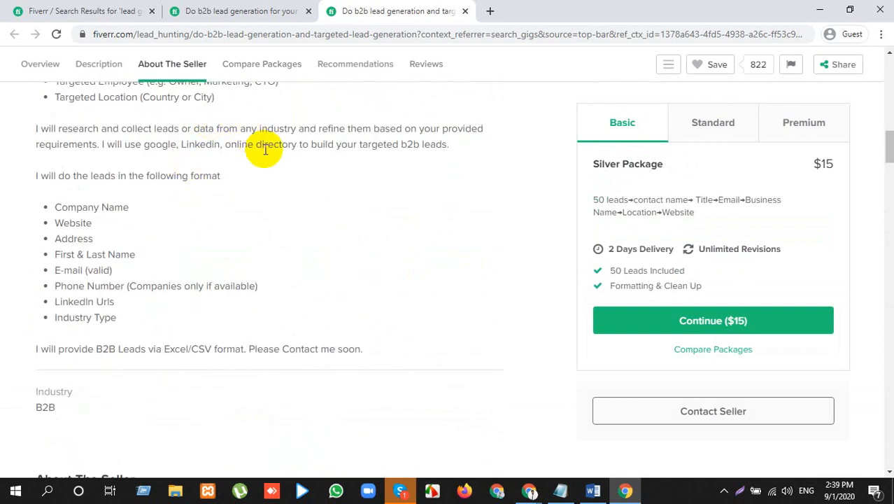
pyautogui.scroll(1, 120, 146)
pyautogui.scroll(3, 120, 146)
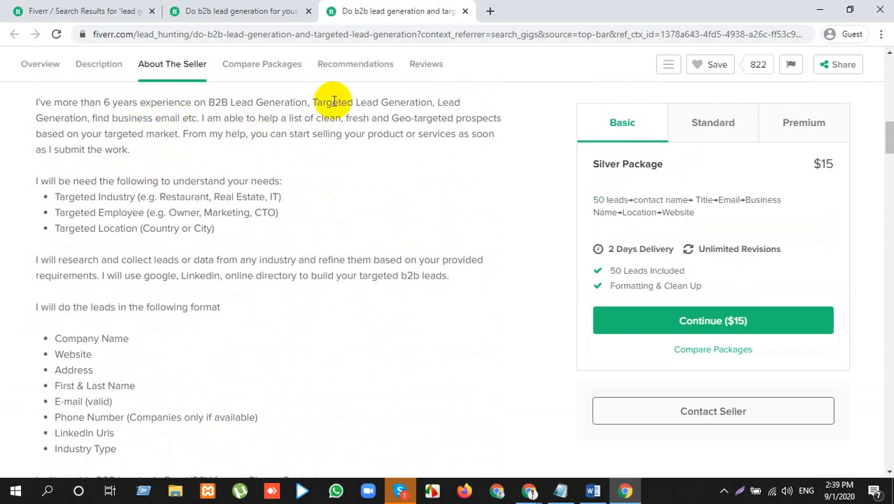
pyautogui.tripleClick(199, 132)
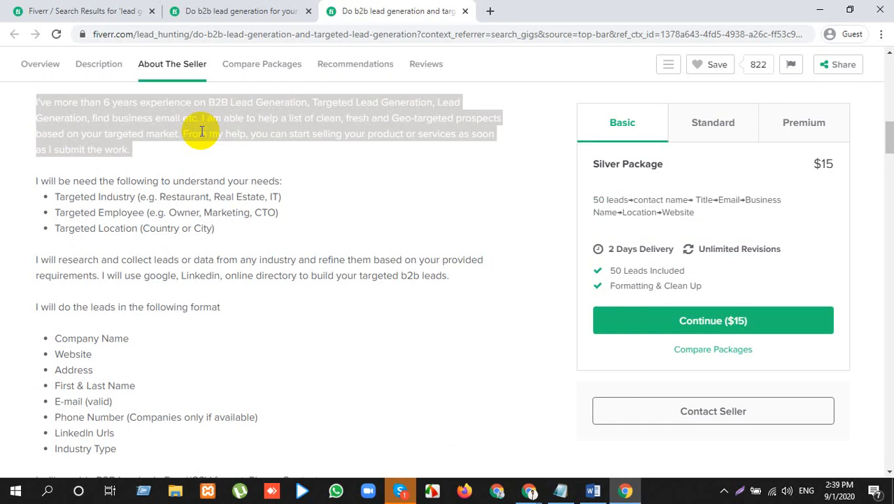
pyautogui.doubleClick(230, 132)
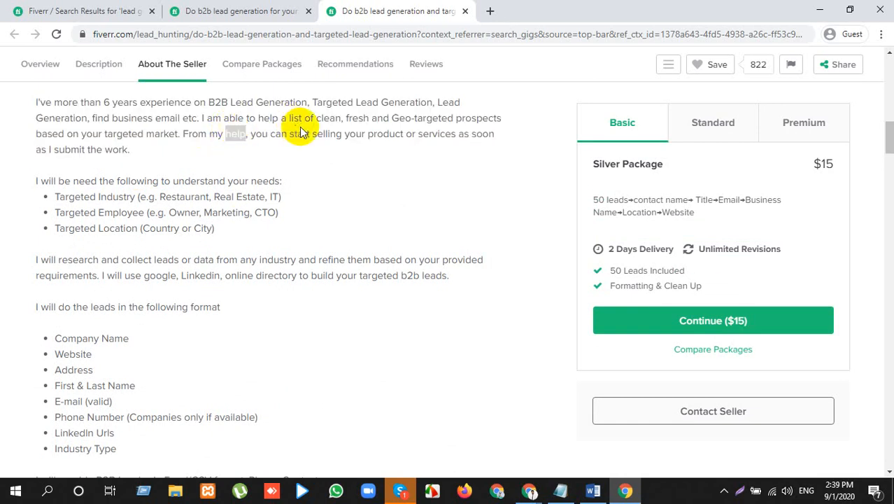
pyautogui.click(353, 135)
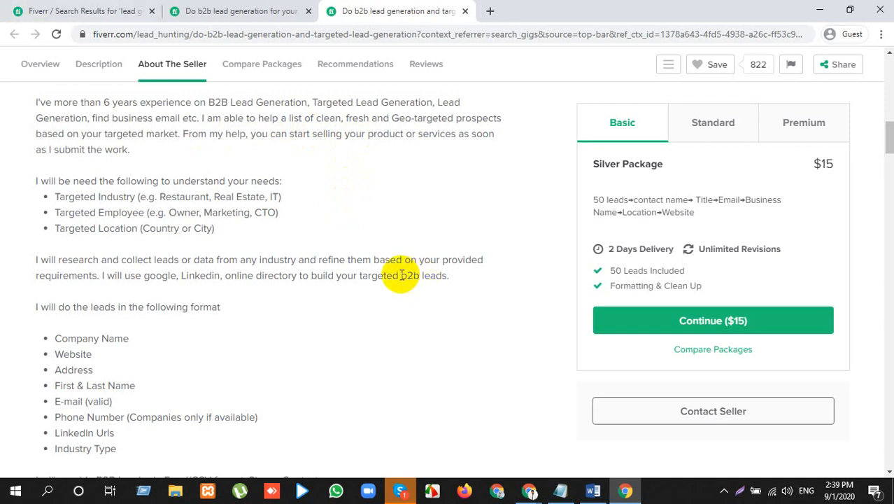
# Examine the paragraph on researching and collecting leads, including its "b2b leads" keyword.
pyautogui.moveTo(401, 275); pyautogui.dragTo(444, 274)
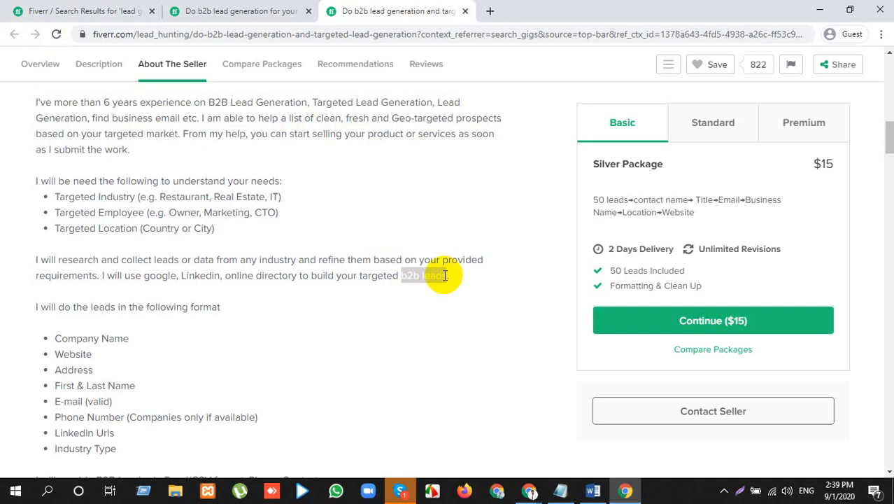
pyautogui.doubleClick(444, 276)
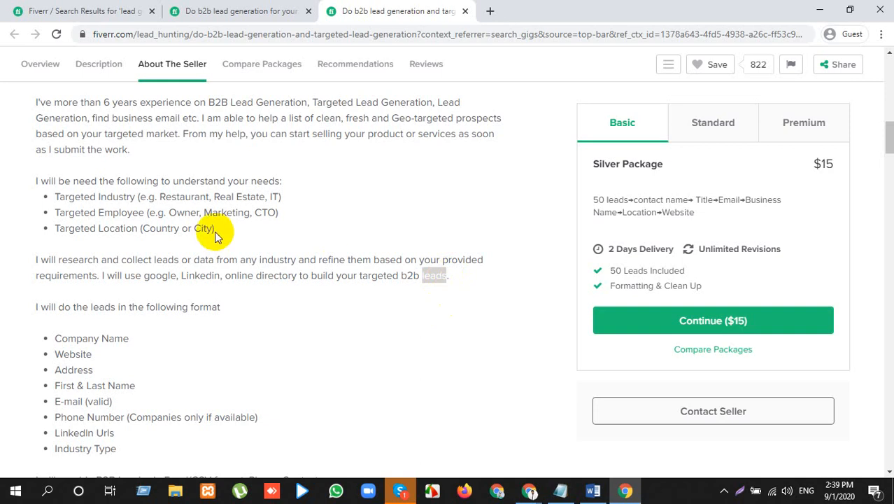
pyautogui.doubleClick(162, 275)
pyautogui.tripleClick(165, 273)
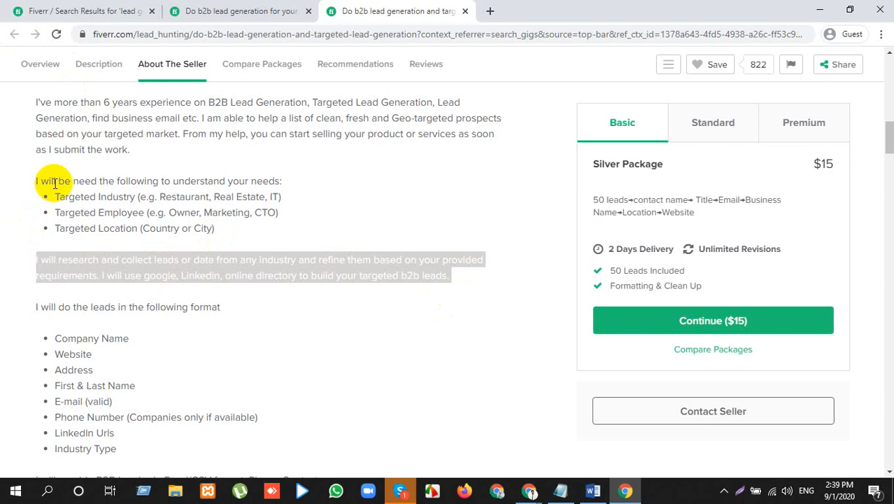
# Examine the list of client requirements on targeted industry, employee and location, checking the other open gig's description for comparison.
pyautogui.moveTo(34, 181); pyautogui.dragTo(224, 231)
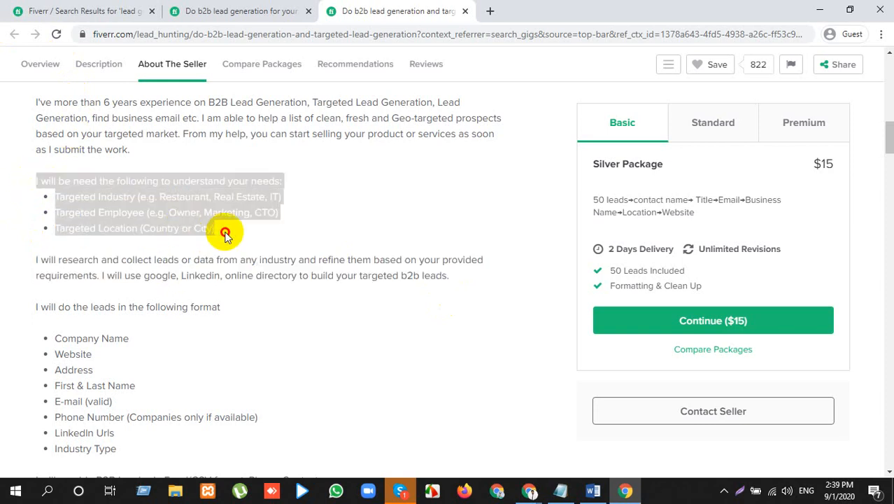
pyautogui.rightClick(192, 191)
pyautogui.click(361, 195)
pyautogui.click(210, 10)
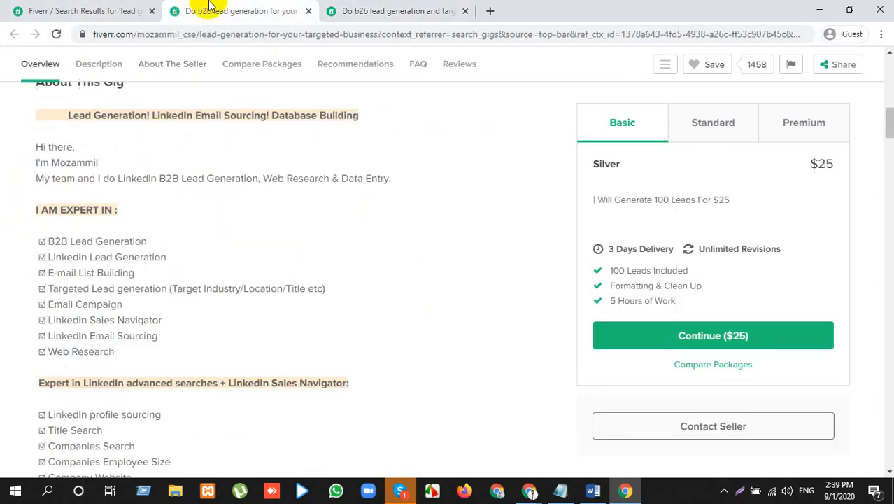
pyautogui.click(396, 11)
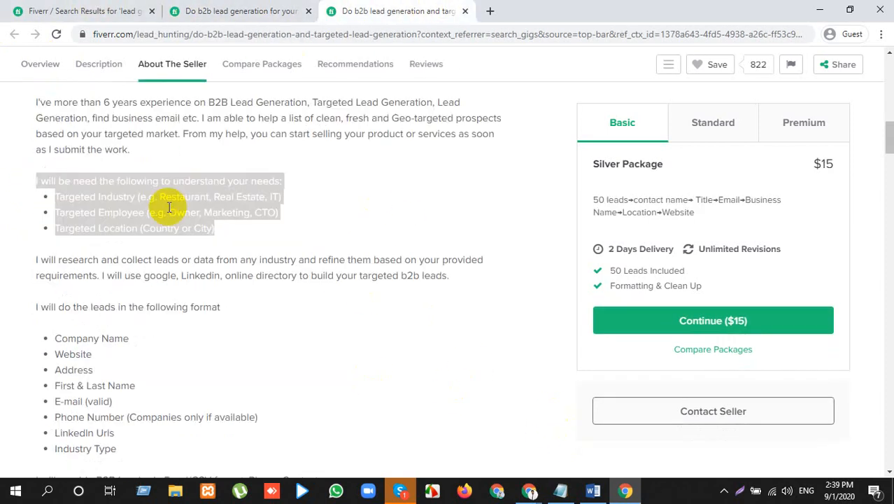
pyautogui.doubleClick(161, 228)
pyautogui.moveTo(40, 181); pyautogui.dragTo(213, 231)
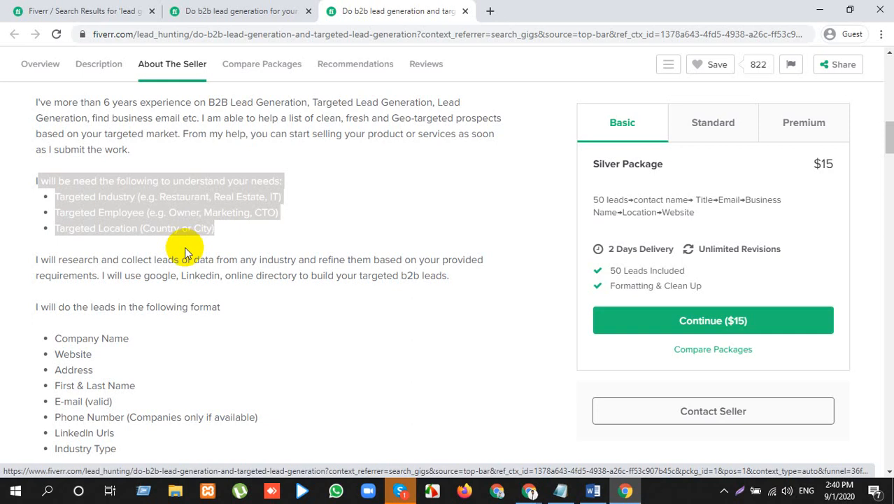
pyautogui.click(822, 9)
pyautogui.click(725, 490)
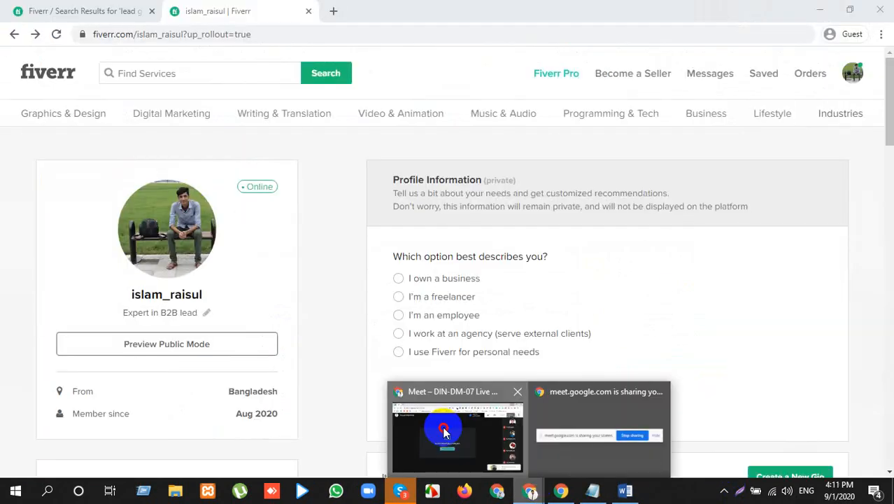
# Switch to the Google Meet class call, minimizing the Fiverr browser window so only the call stays open.
pyautogui.click(443, 432)
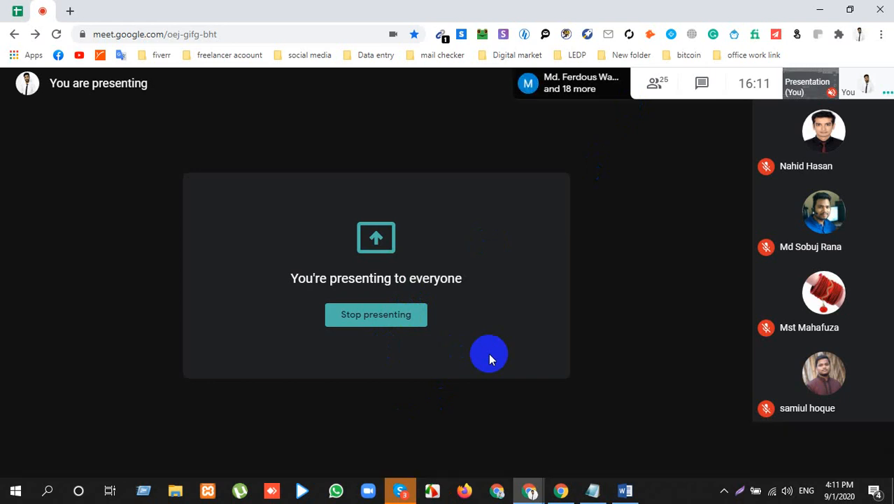
pyautogui.click(820, 9)
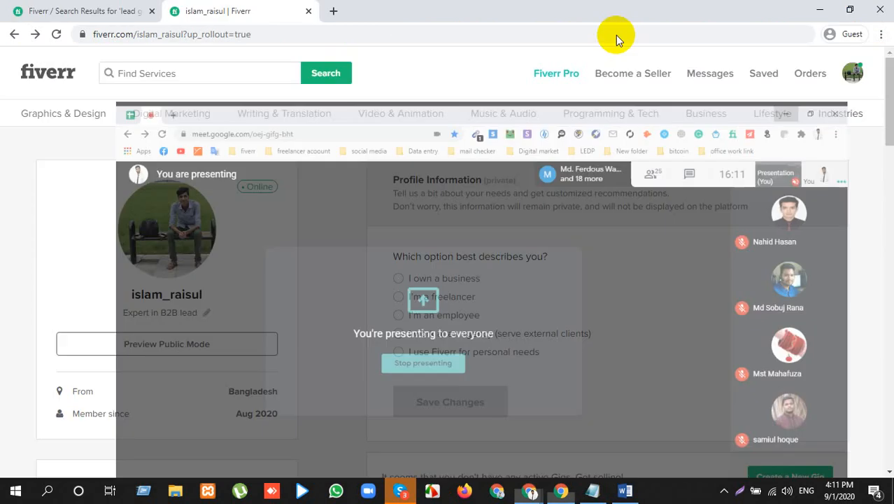
pyautogui.click(820, 10)
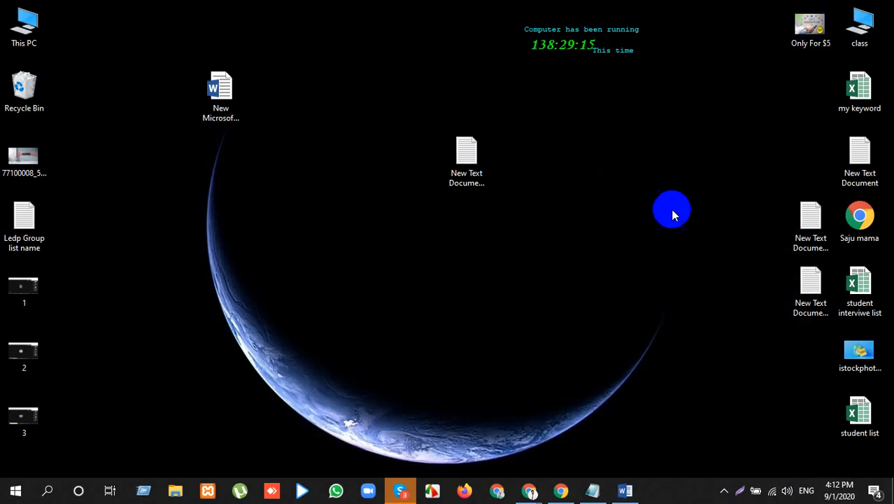
pyautogui.moveTo(535, 492)
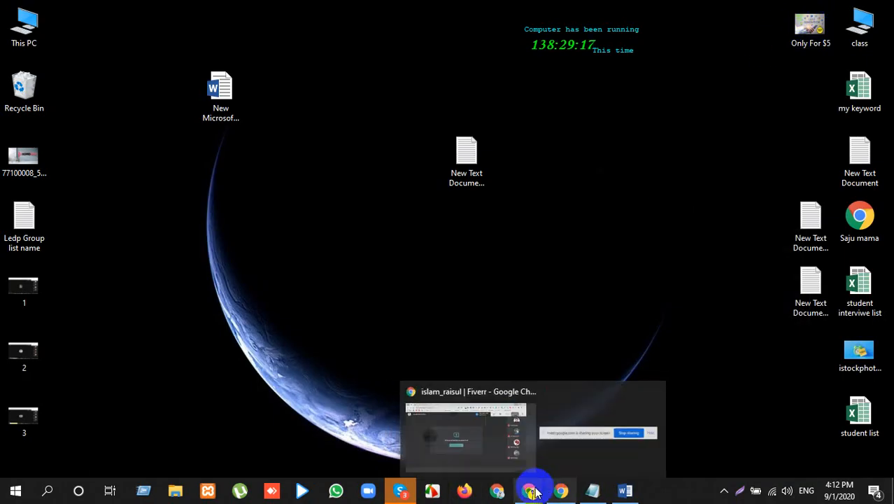
pyautogui.click(462, 439)
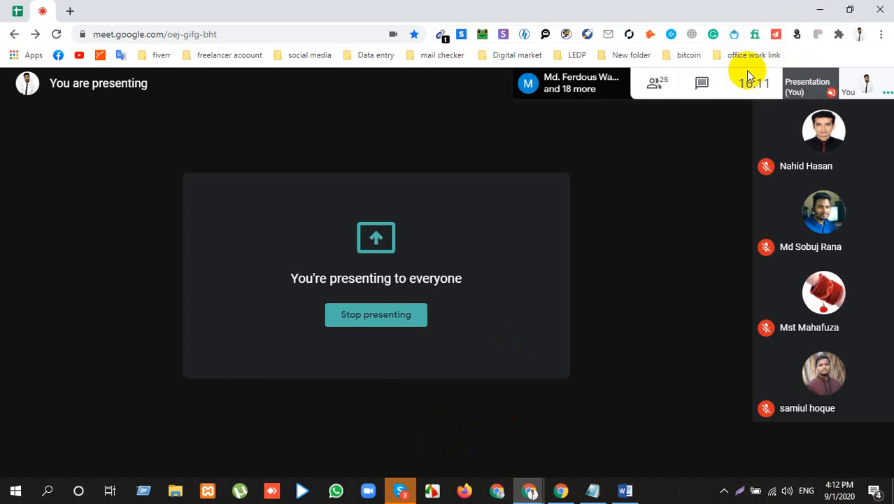
pyautogui.rightClick(653, 84)
pyautogui.click(681, 265)
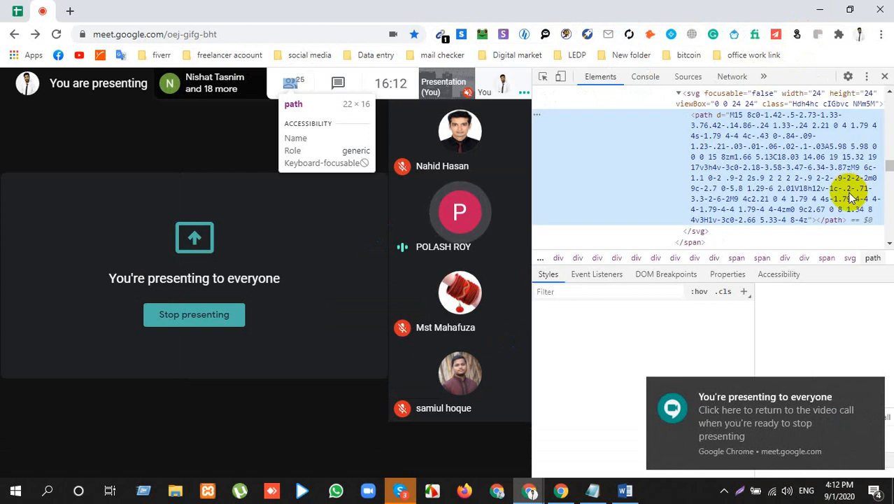
pyautogui.scroll(3, 851, 198)
pyautogui.scroll(6, 850, 189)
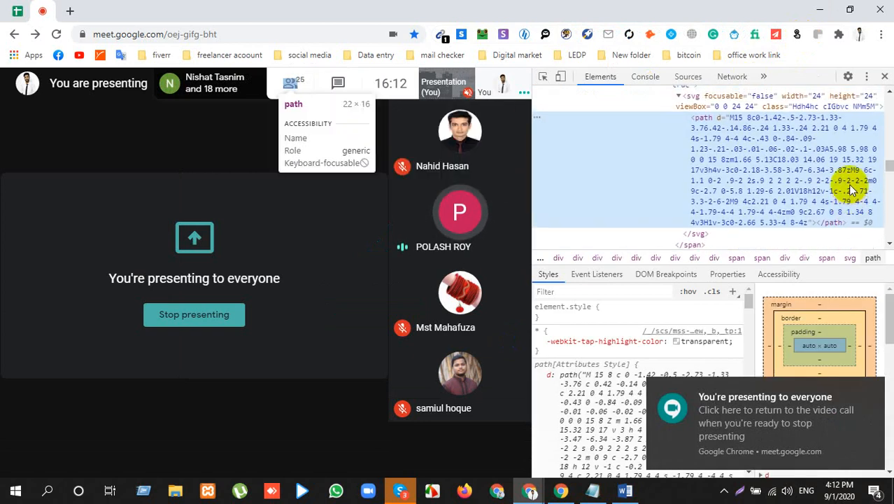
pyautogui.click(885, 76)
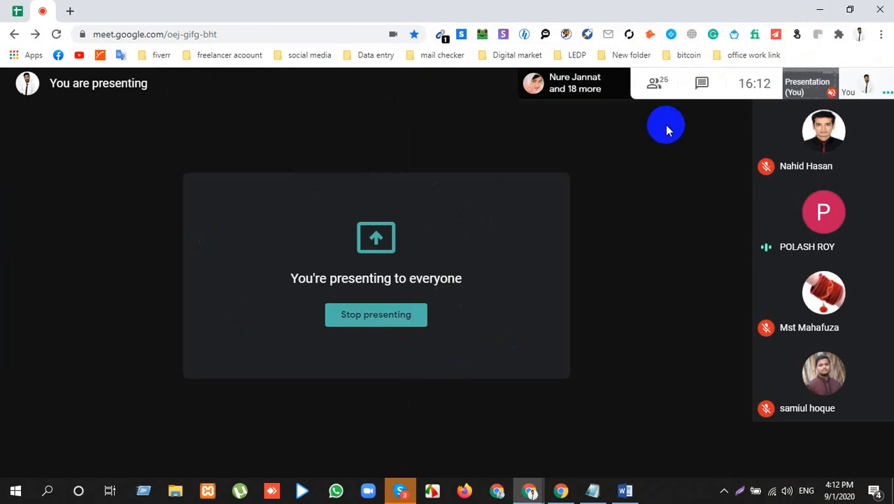
pyautogui.rightClick(652, 84)
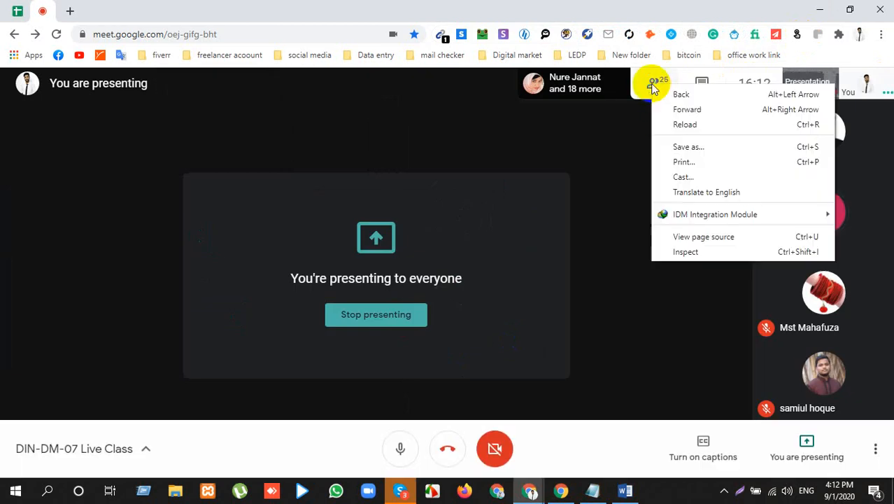
pyautogui.click(676, 253)
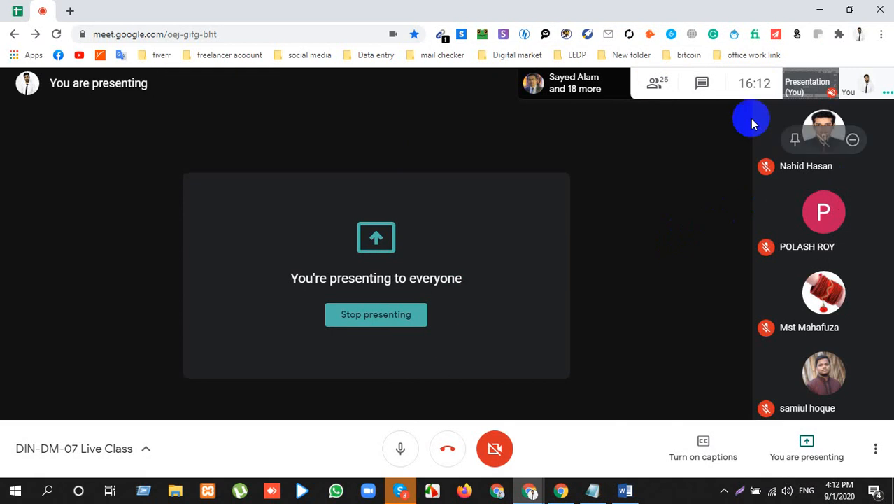
pyautogui.rightClick(655, 83)
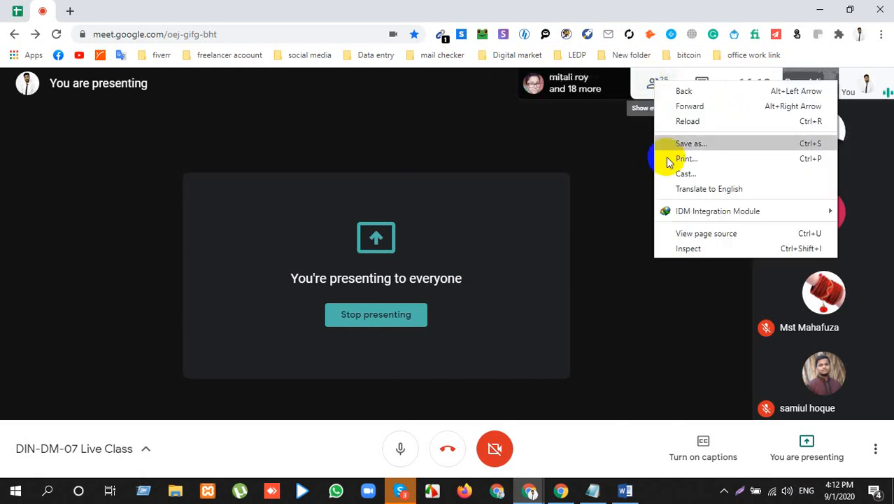
pyautogui.click(683, 252)
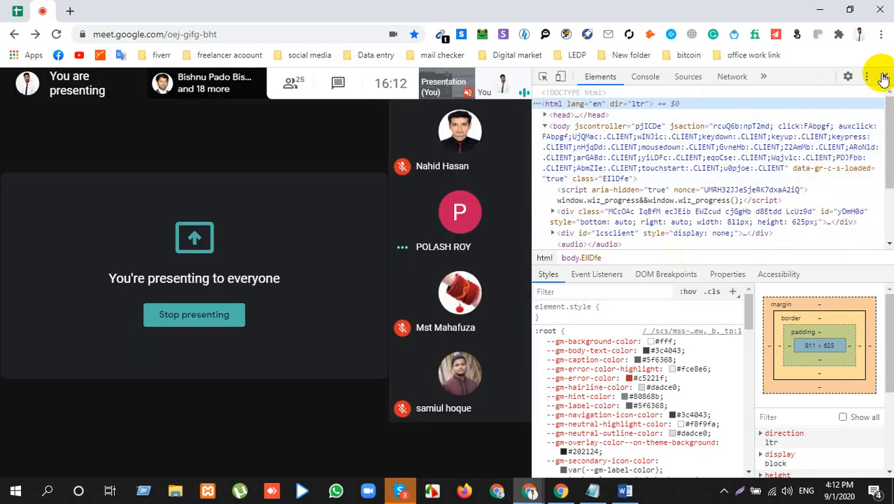
pyautogui.click(883, 78)
# Inspect the call's participant counter, change its displayed number to 33 in the page markup, and close the inspector.
pyautogui.rightClick(655, 81)
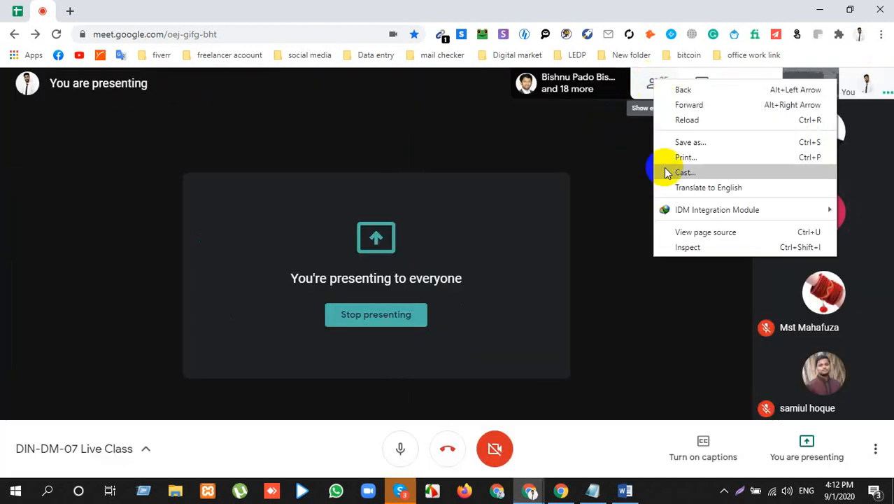
pyautogui.click(671, 248)
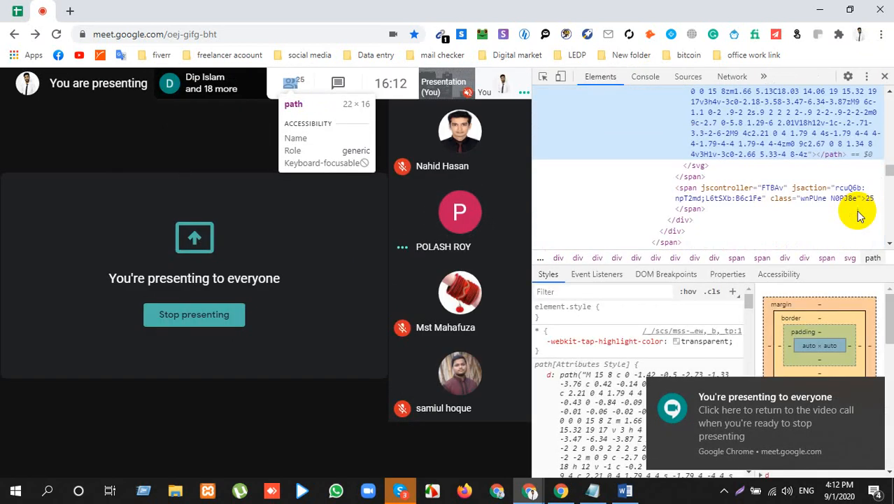
pyautogui.click(870, 200)
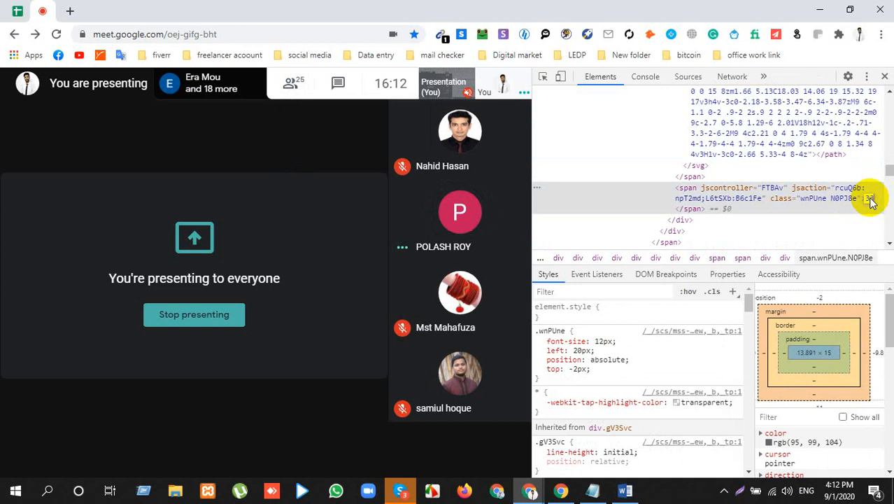
pyautogui.click(641, 148)
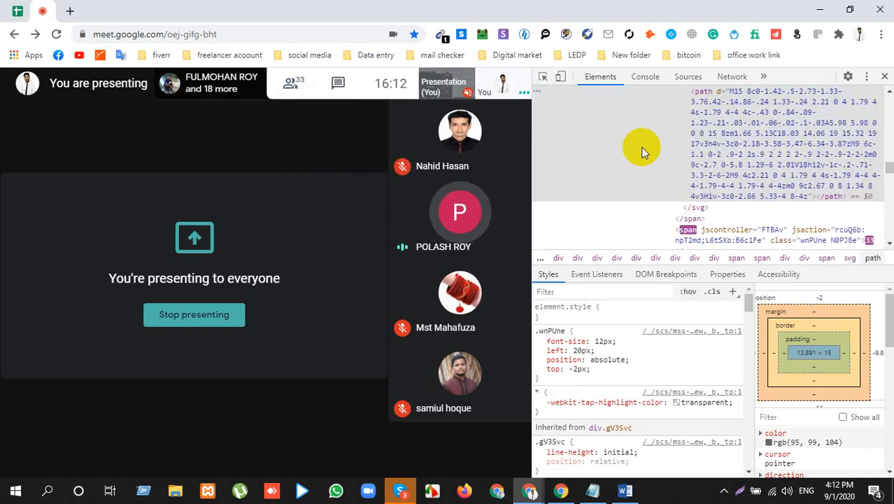
pyautogui.click(884, 77)
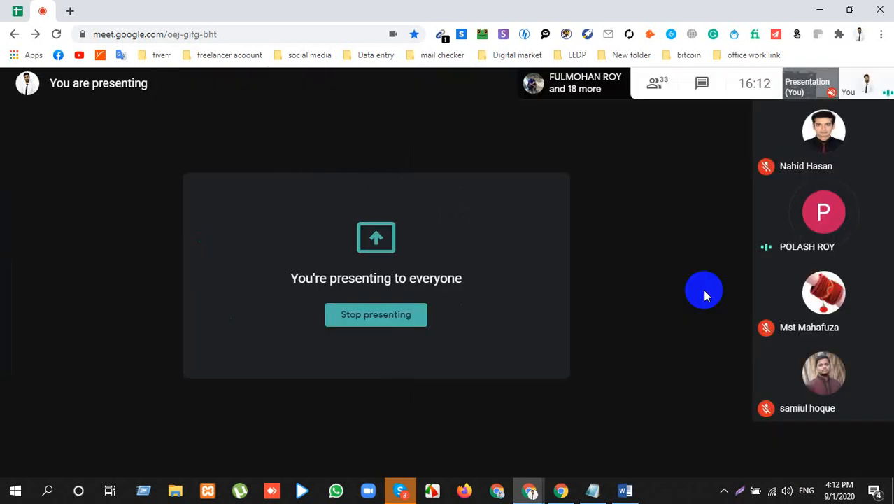
# Capture a full-screen screenshot of the call and save it to the Desktop as a PNG named 4.
pyautogui.click(739, 493)
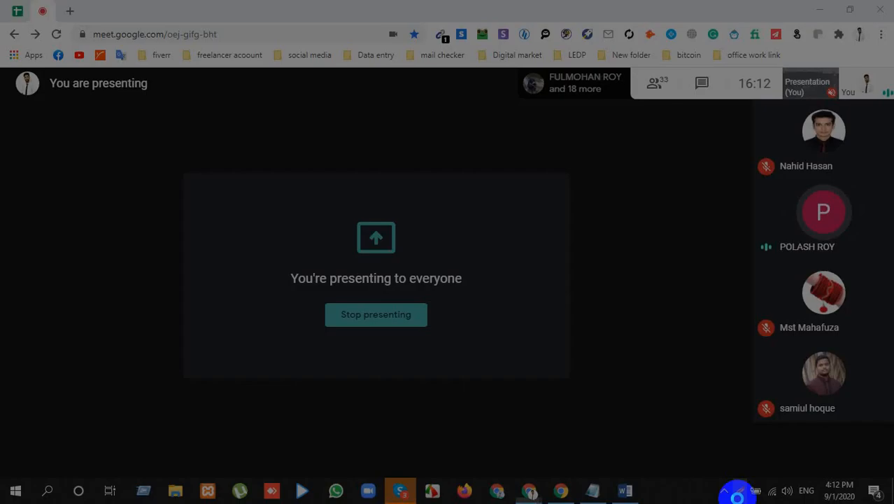
pyautogui.moveTo(1, 1); pyautogui.dragTo(893, 503)
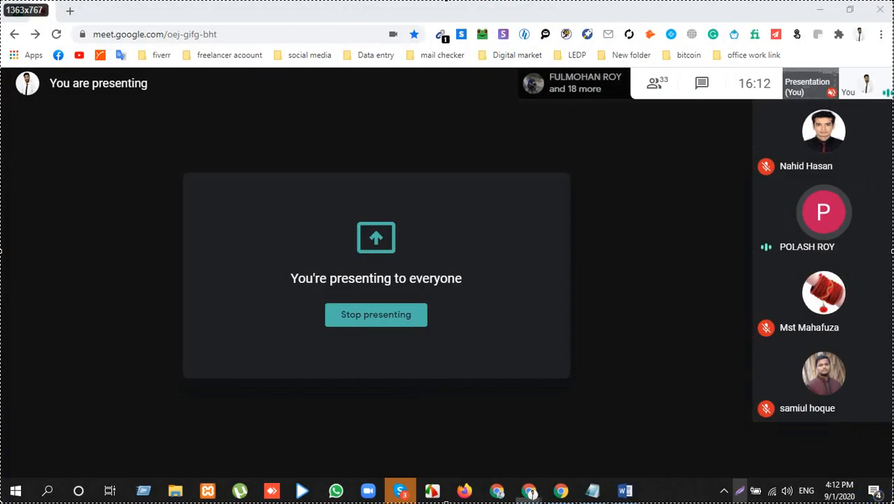
pyautogui.click(854, 487)
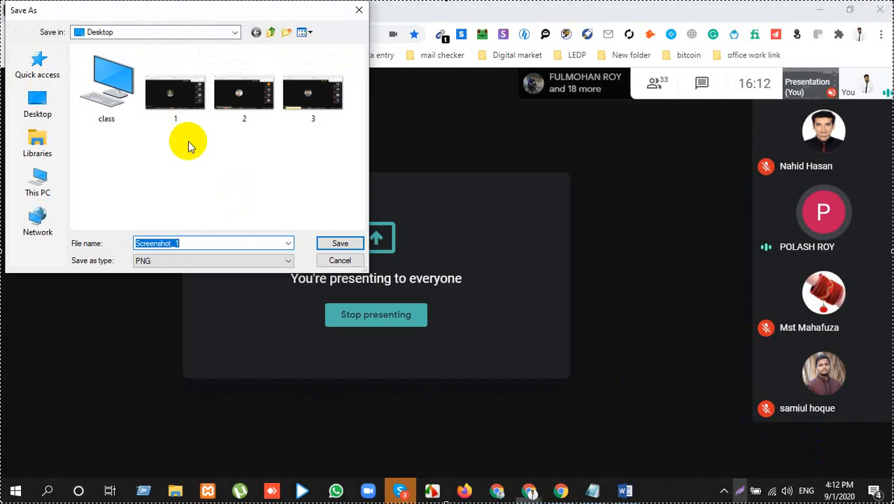
pyautogui.write('4')
pyautogui.click(343, 245)
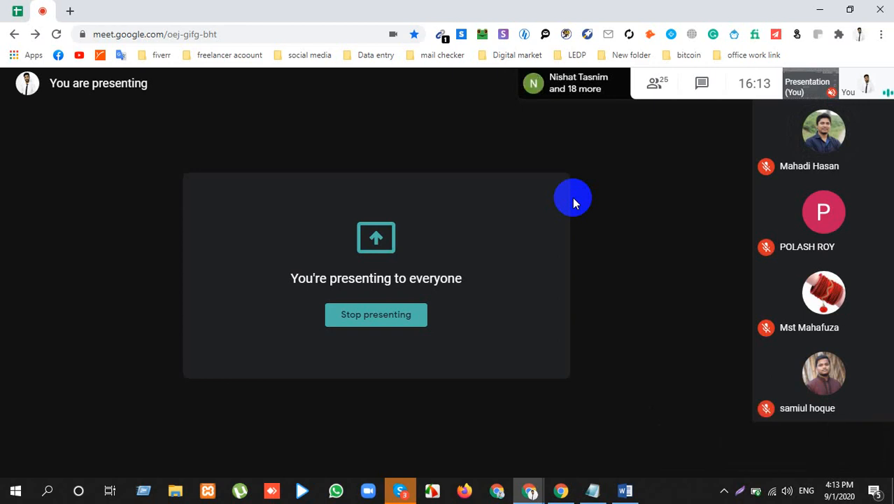
# Dismiss the notification about presenting to everyone.
pyautogui.click(724, 489)
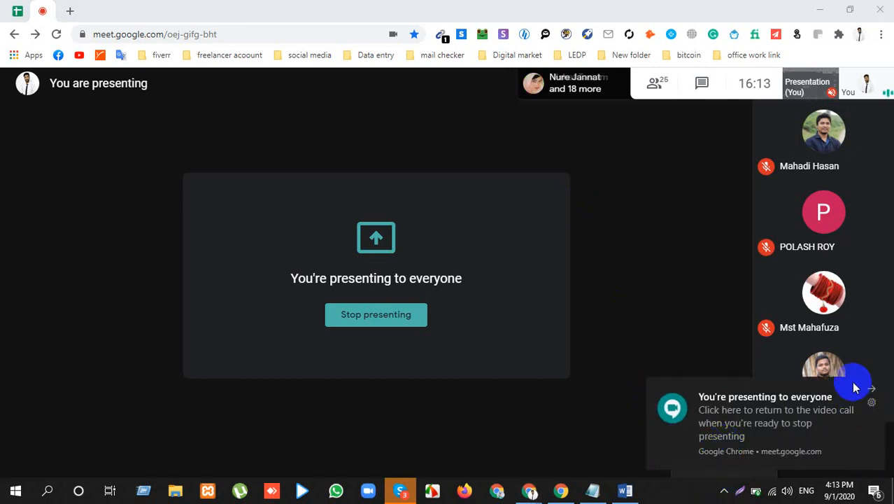
pyautogui.click(866, 386)
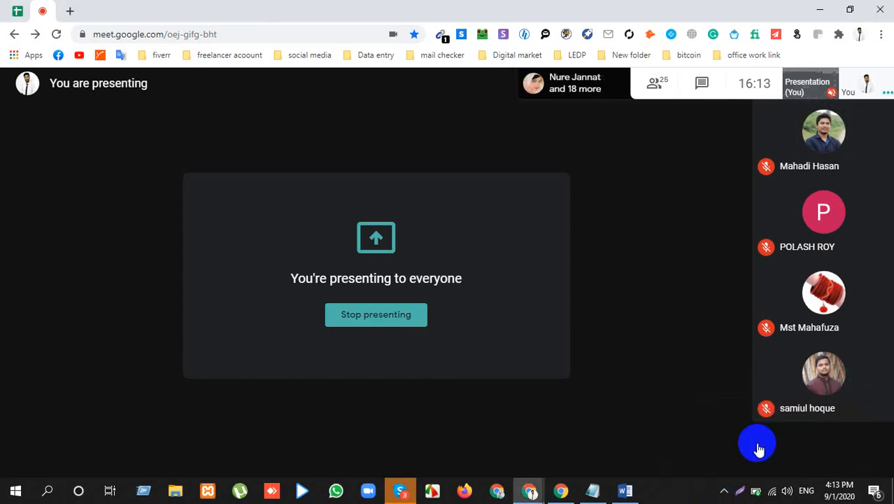
pyautogui.click(726, 489)
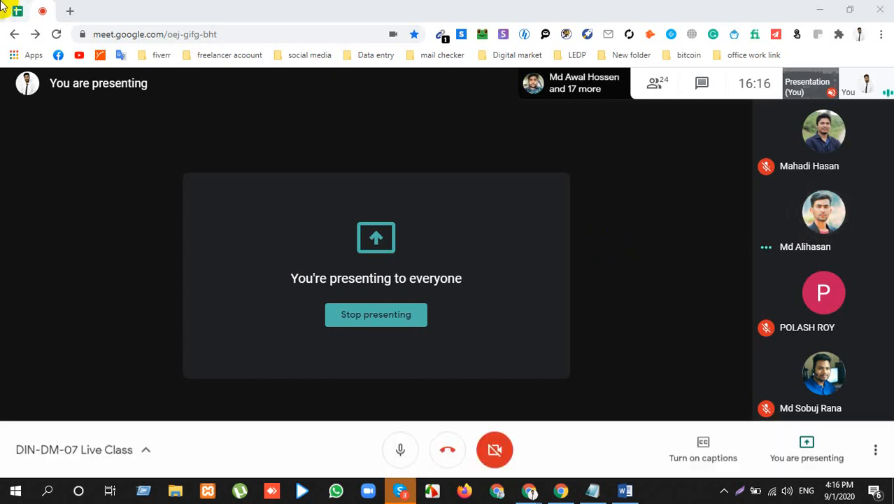
# Open YouTube in a new browser tab and expand the full list of playlists.
pyautogui.click(75, 9)
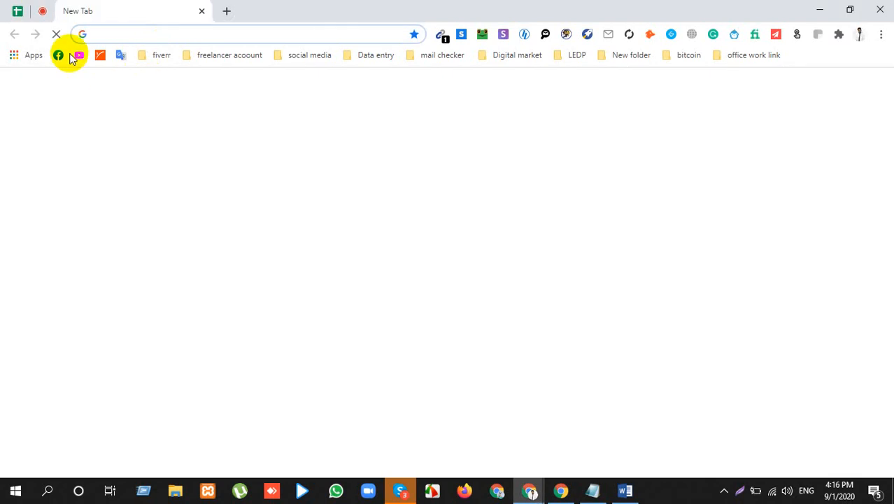
pyautogui.click(78, 56)
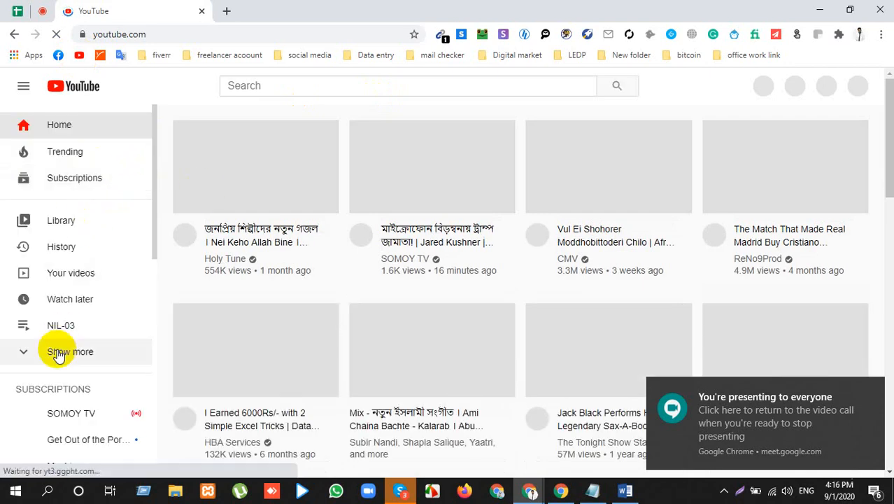
pyautogui.click(85, 343)
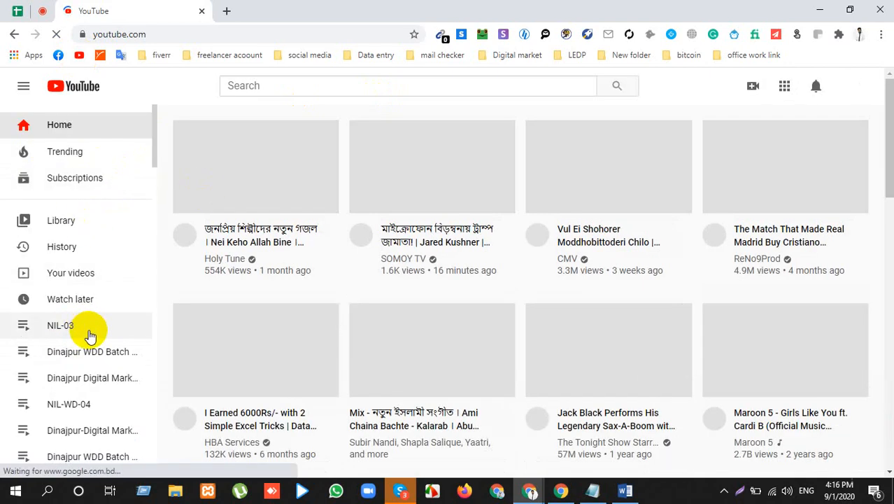
# Look through the batch and class playlists, from the NIL and Dinajpur batches down to WordPress Theme, and return to the start.
pyautogui.scroll(-5, 90, 334)
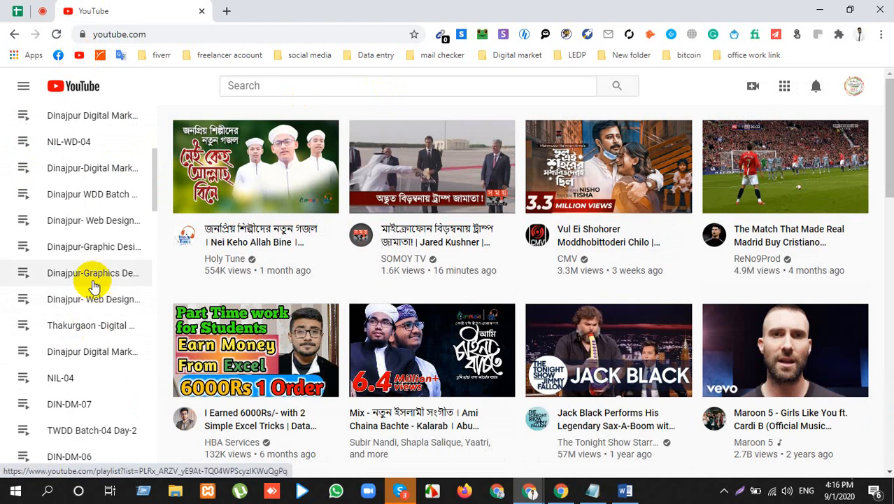
pyautogui.scroll(-1, 94, 294)
pyautogui.scroll(-5, 94, 301)
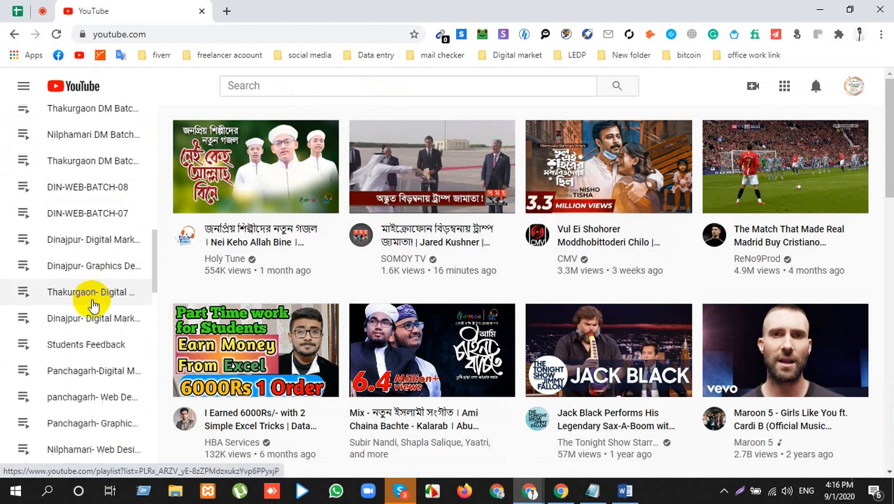
pyautogui.scroll(6, 90, 306)
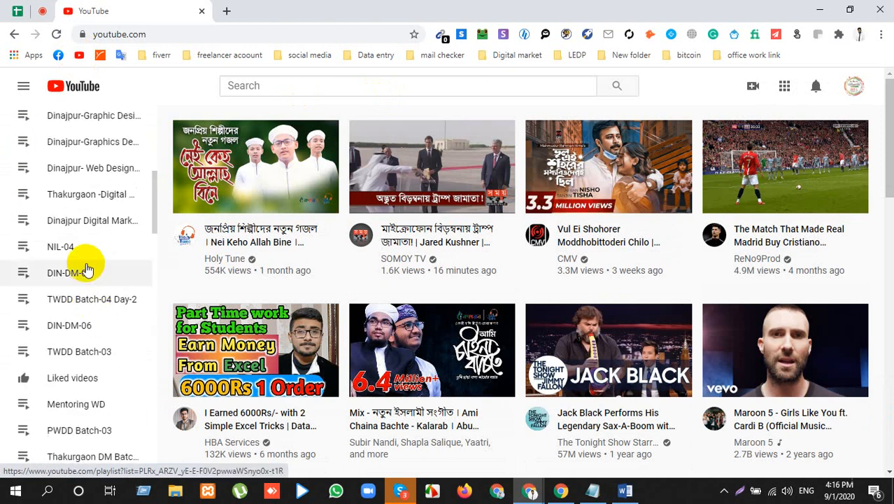
pyautogui.scroll(-9, 83, 266)
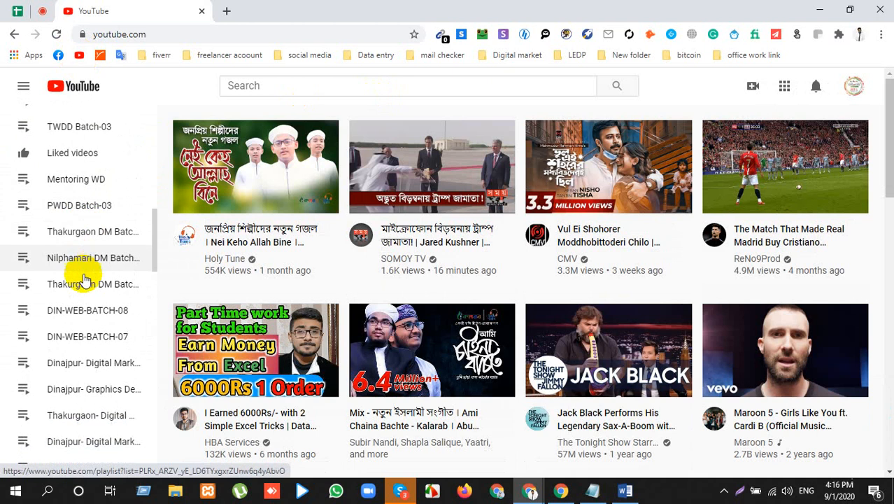
pyautogui.scroll(-10, 83, 295)
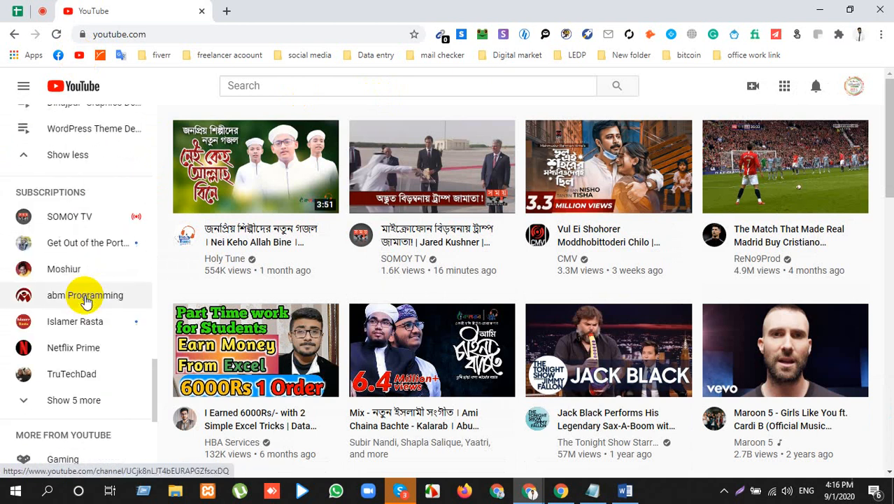
pyautogui.scroll(5, 84, 294)
pyautogui.scroll(3, 88, 251)
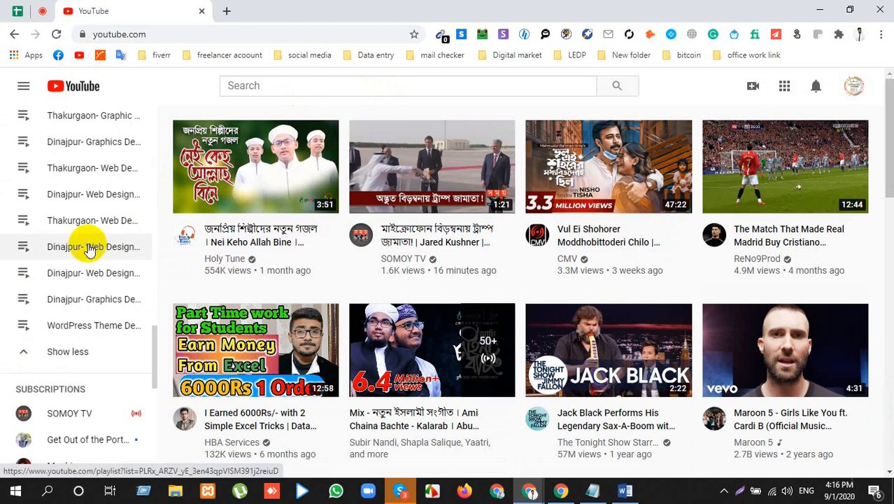
pyautogui.scroll(10, 93, 252)
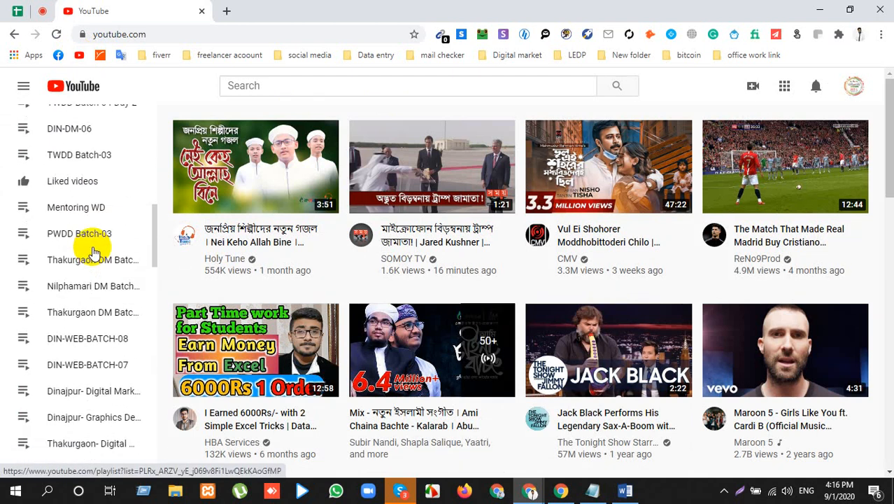
pyautogui.scroll(10, 91, 252)
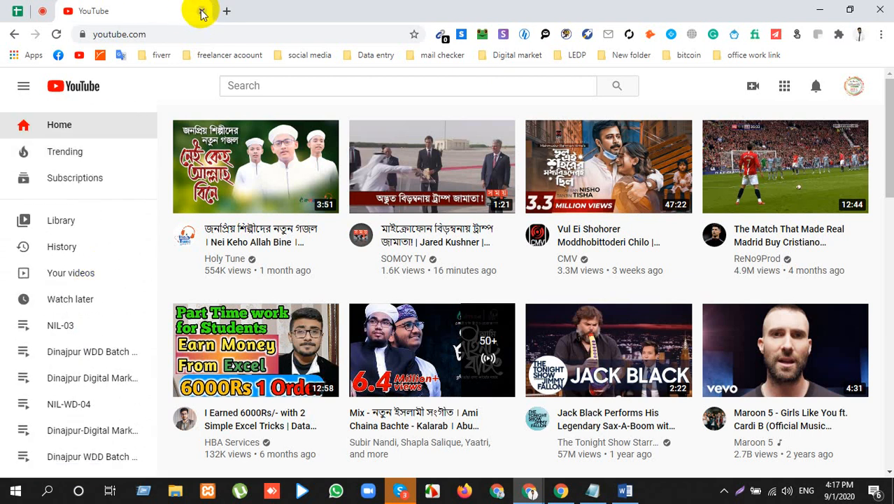
# Search YouTube for "ledp lot 1" and open the LEDP-Lot 01 channel.
pyautogui.click(42, 11)
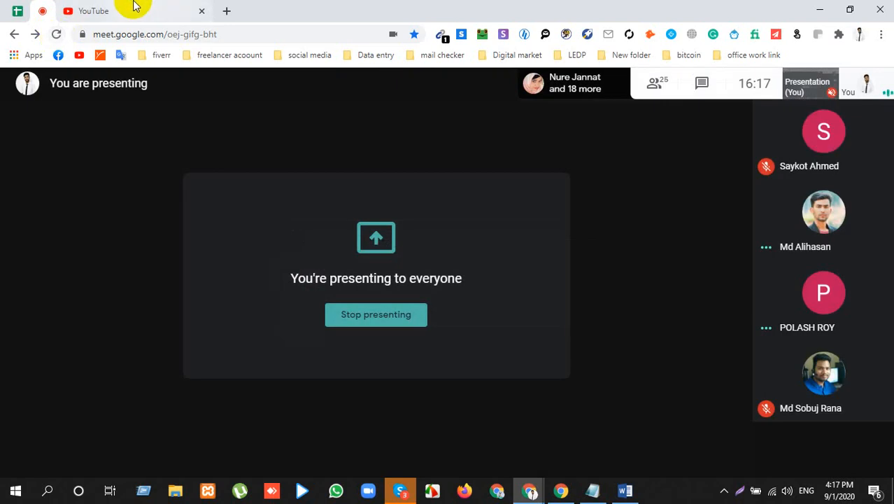
pyautogui.click(133, 10)
pyautogui.click(256, 86)
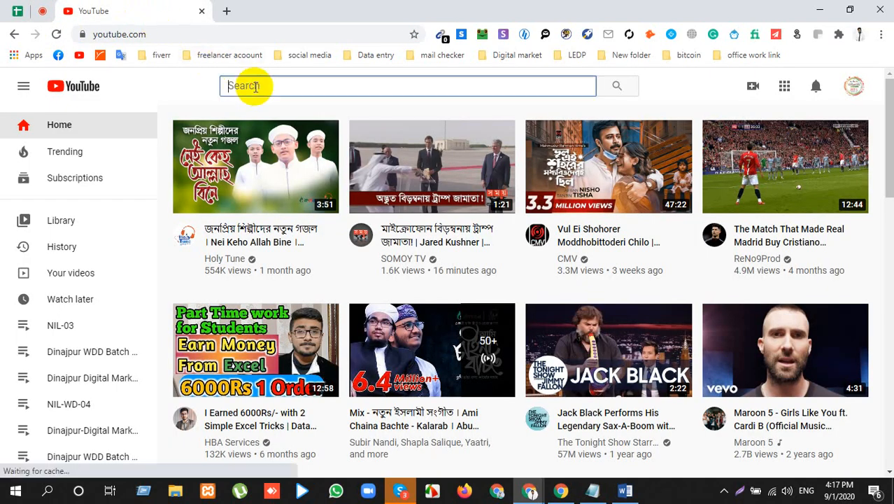
pyautogui.write('led')
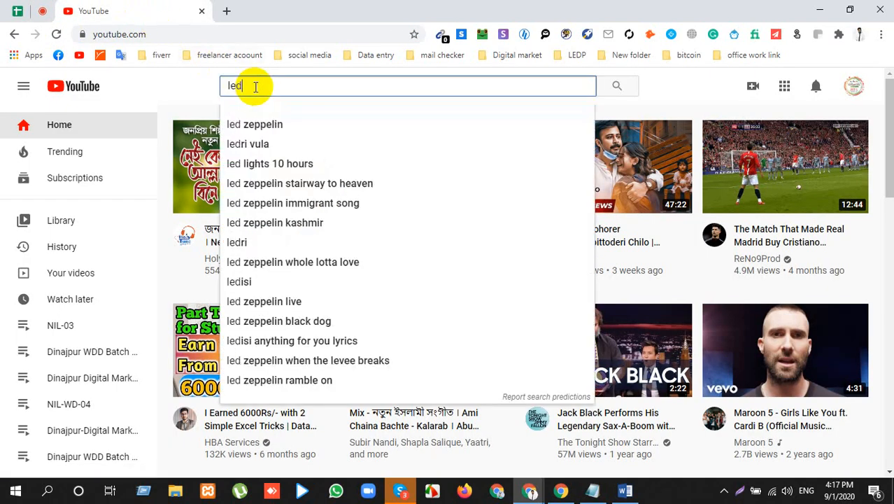
pyautogui.write('p')
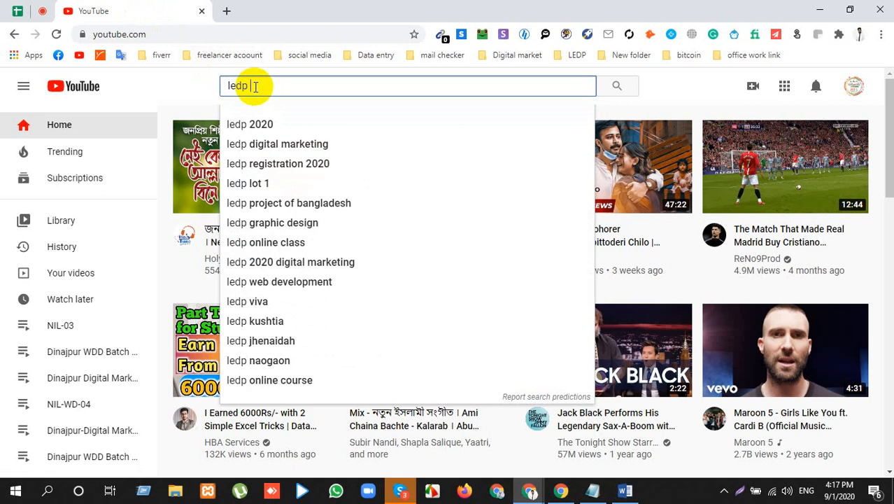
pyautogui.click(43, 11)
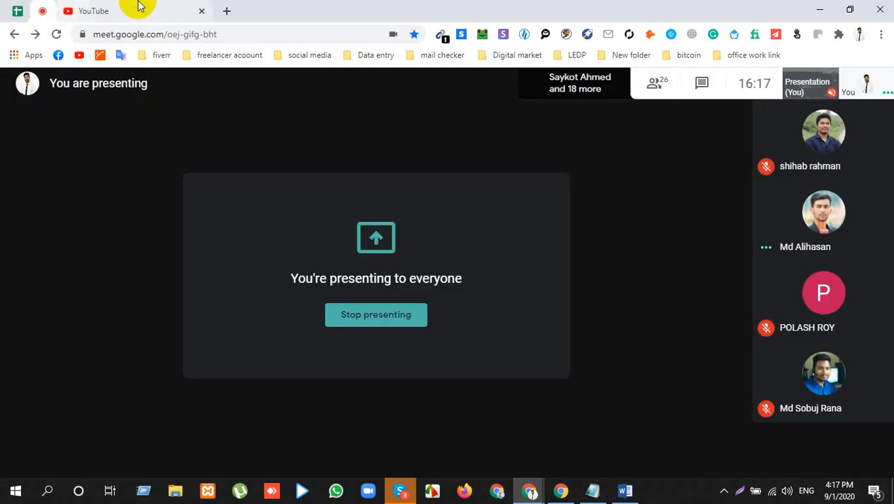
pyautogui.click(139, 8)
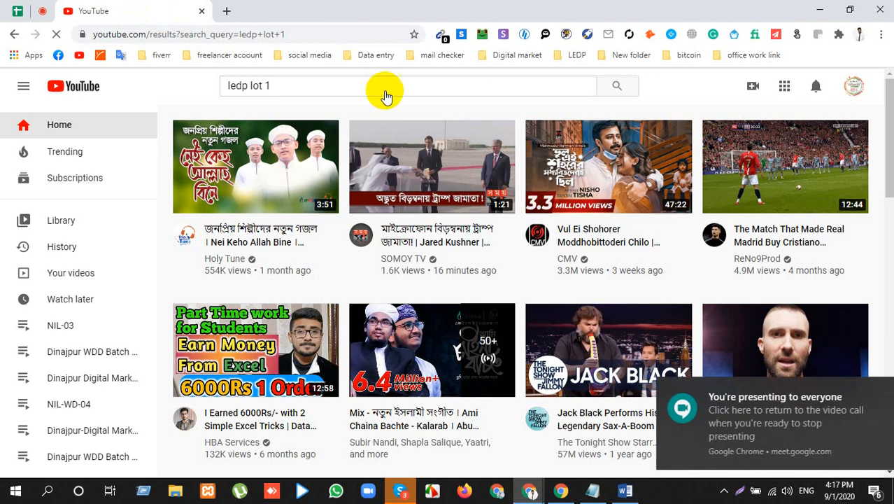
pyautogui.click(625, 86)
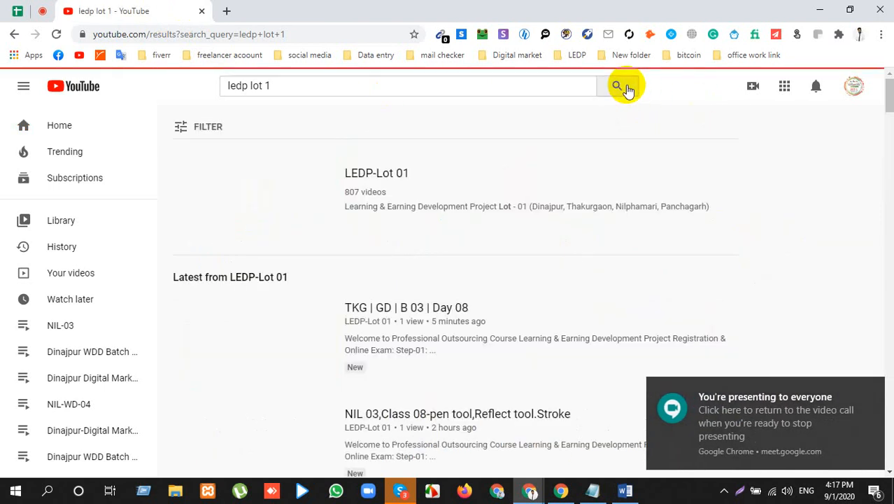
pyautogui.click(380, 176)
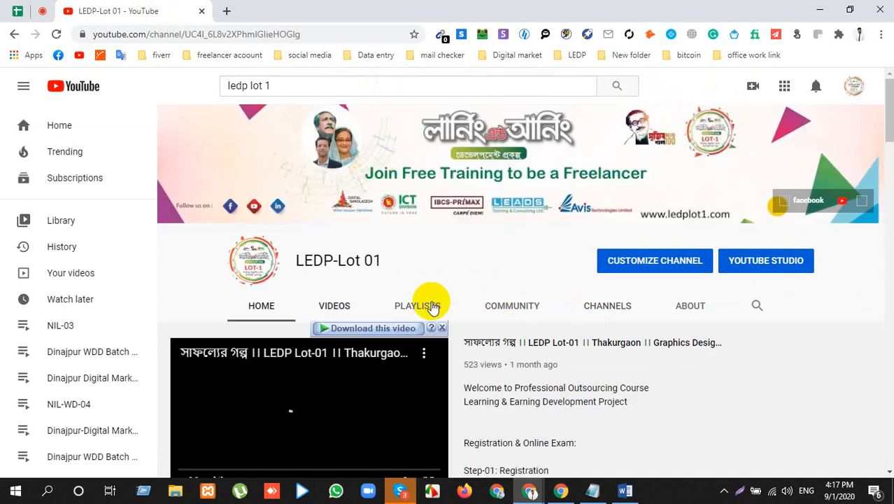
# Look through the channel's created, saved and batch playlists.
pyautogui.click(431, 306)
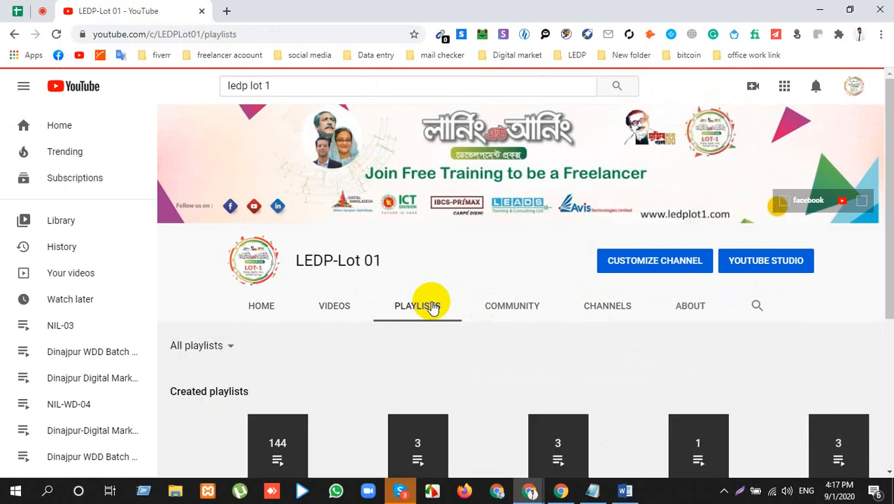
pyautogui.scroll(-2, 432, 305)
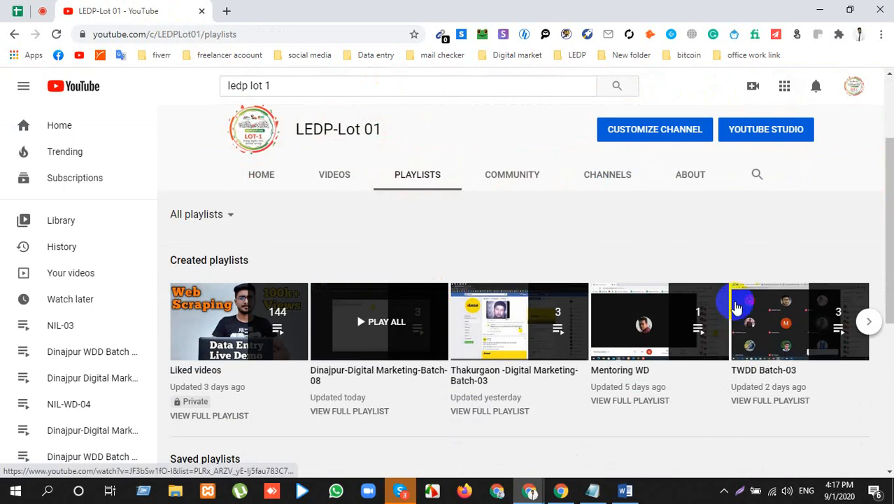
pyautogui.scroll(-5, 399, 360)
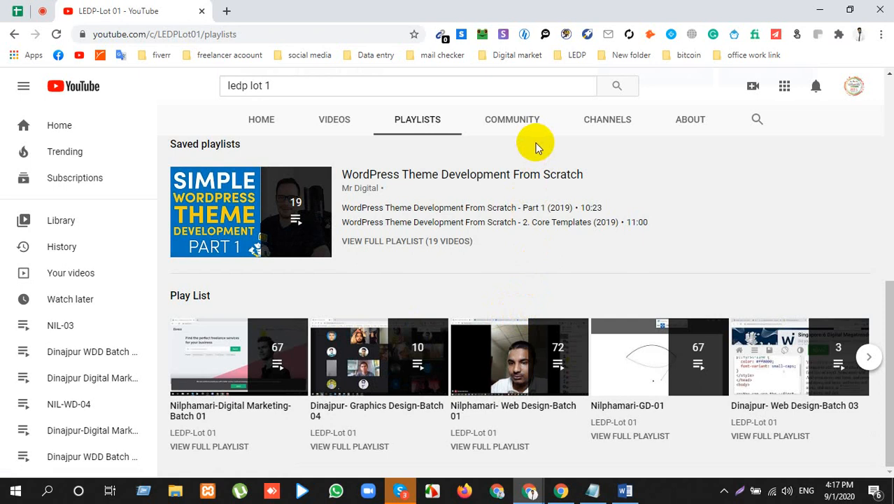
pyautogui.scroll(3, 618, 266)
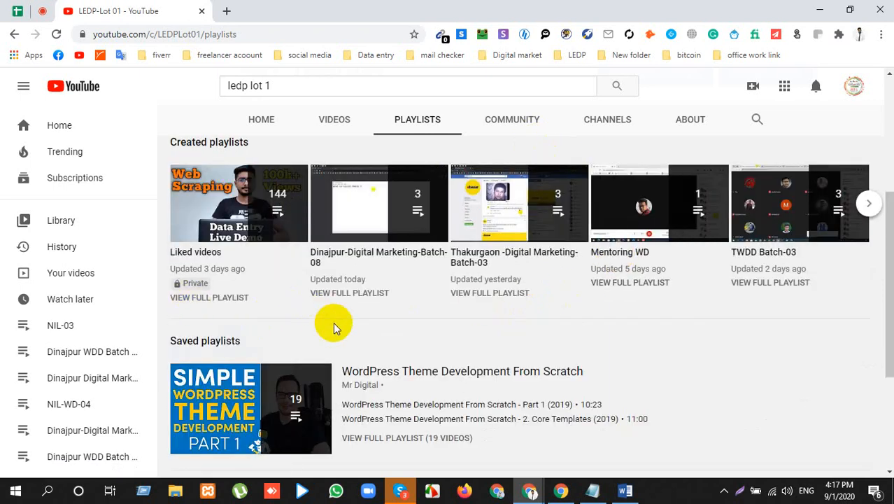
pyautogui.scroll(-3, 333, 329)
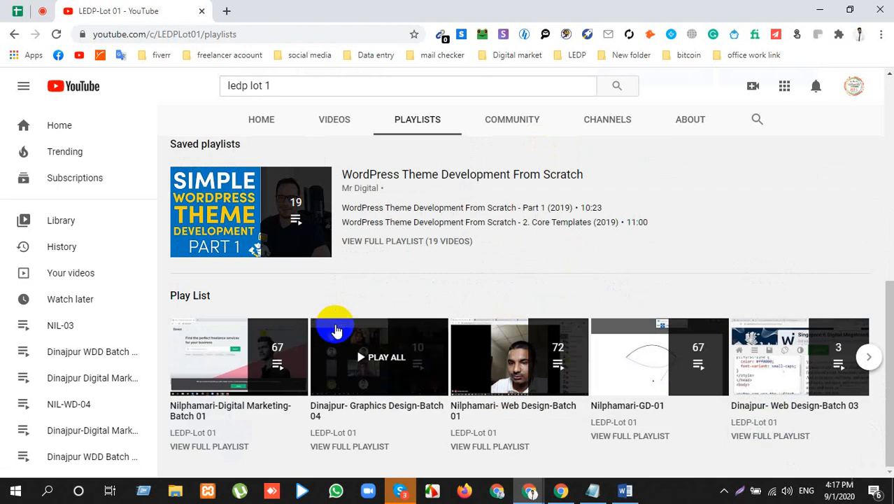
pyautogui.scroll(5, 335, 330)
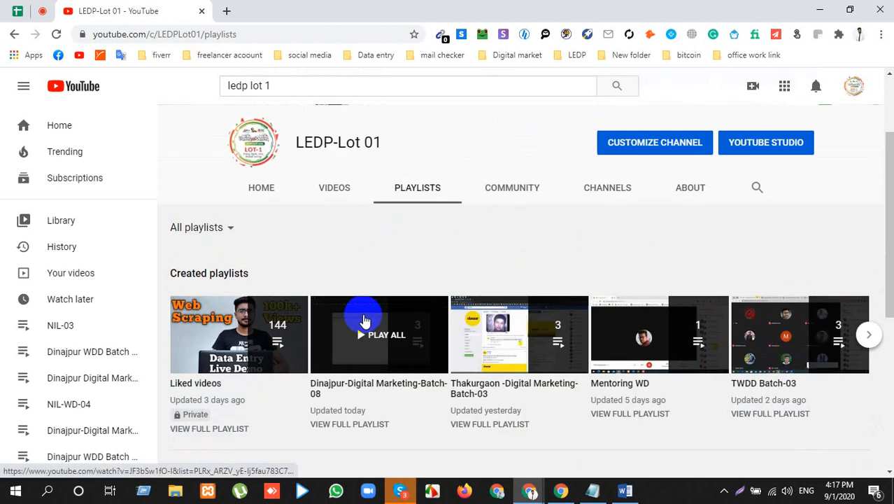
# View the channel's Community page and read the description, details and links on its About page.
pyautogui.click(521, 194)
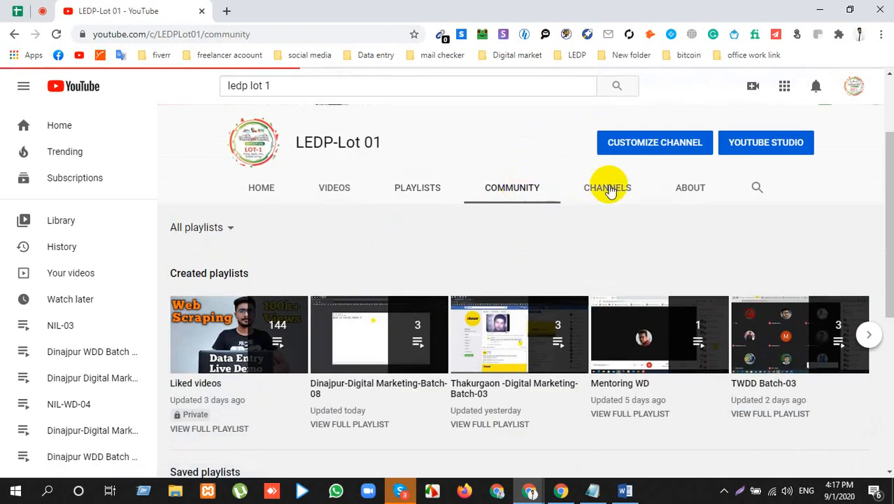
pyautogui.scroll(-1, 591, 259)
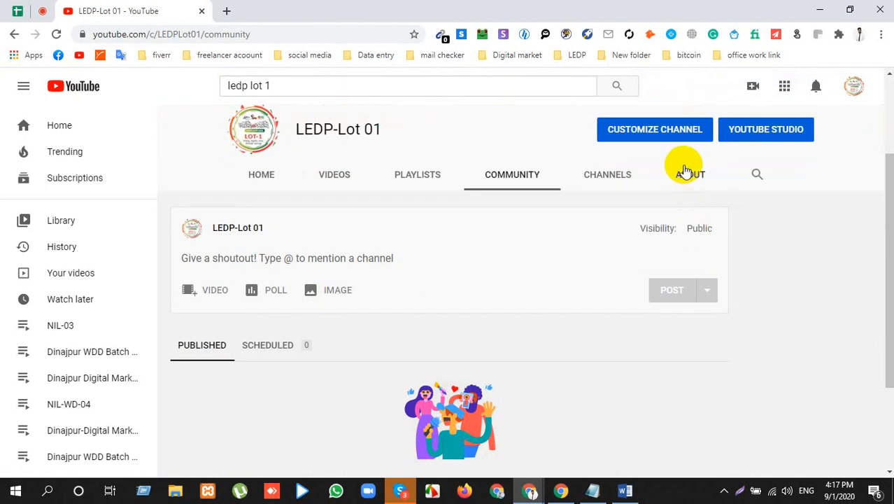
pyautogui.click(685, 173)
pyautogui.scroll(-3, 430, 326)
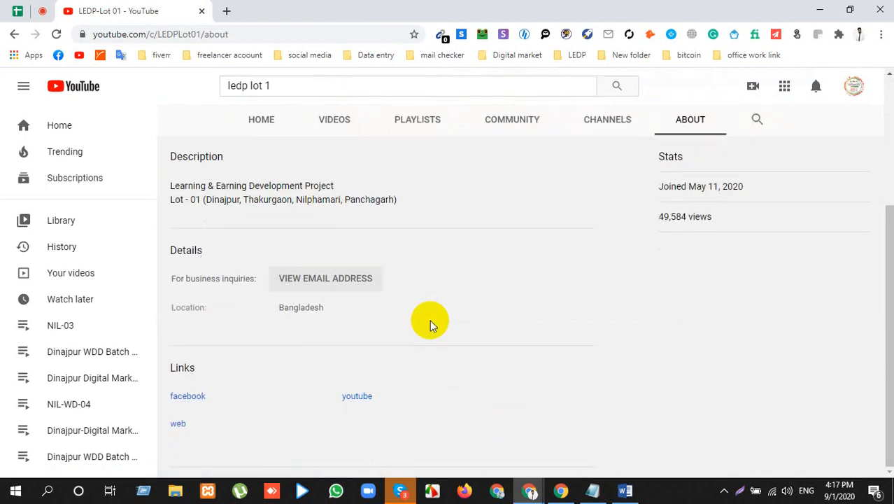
pyautogui.scroll(3, 430, 326)
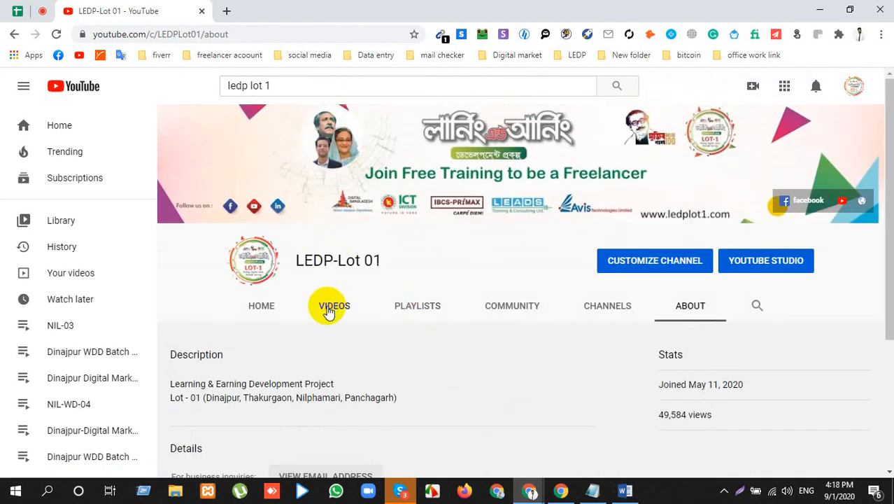
# Browse the channel's uploaded class videos.
pyautogui.click(329, 310)
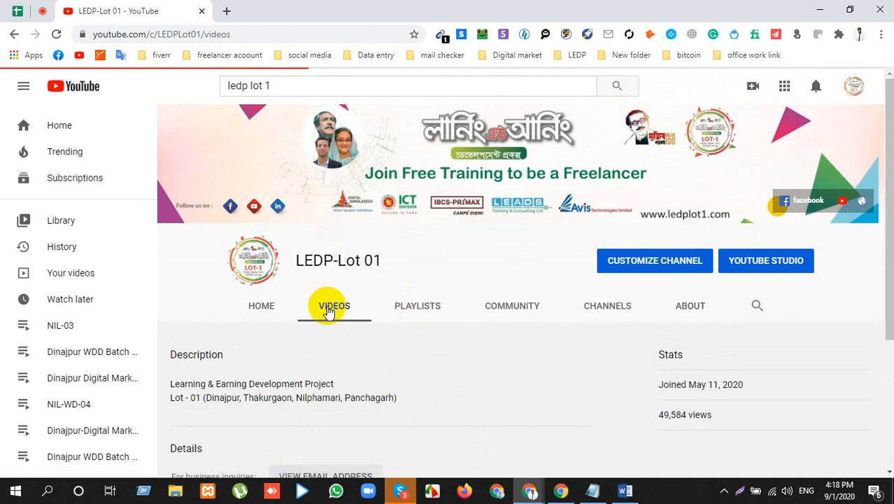
pyautogui.scroll(-7, 329, 309)
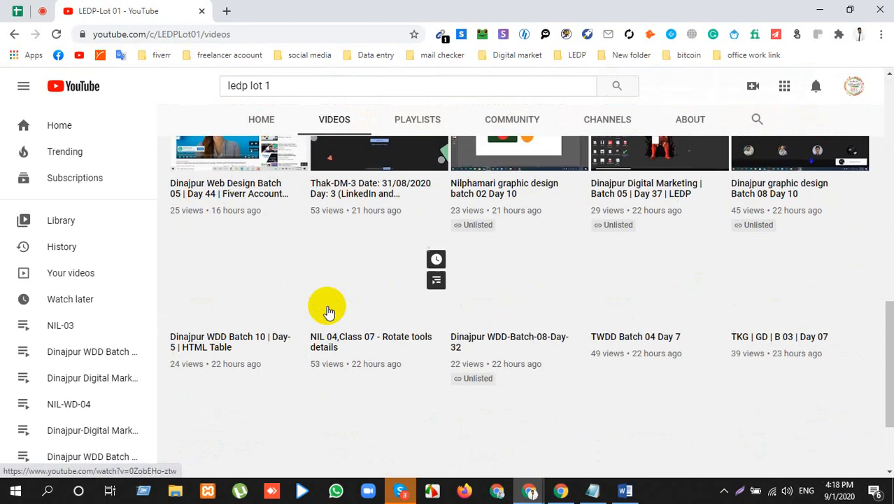
pyautogui.scroll(4, 329, 309)
# Look through the channel's home page, from the popular uploads down to the Dinajpur Web Design batch sections.
pyautogui.click(260, 117)
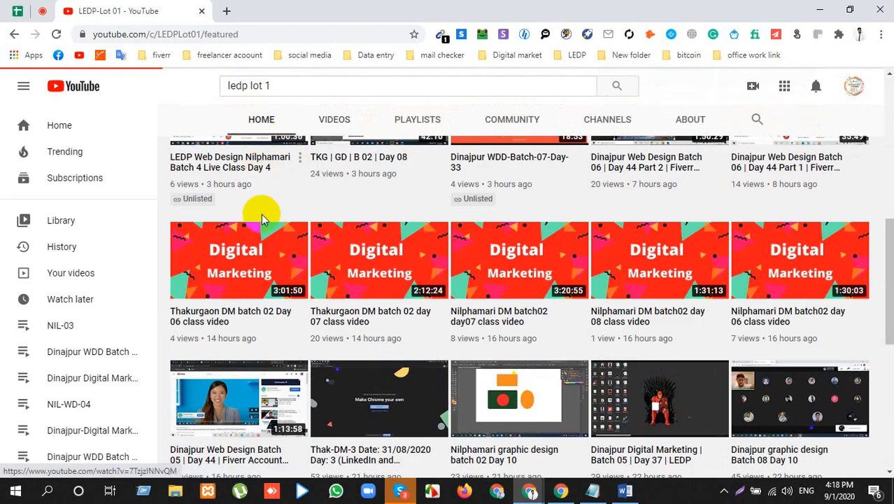
pyautogui.scroll(-6, 346, 288)
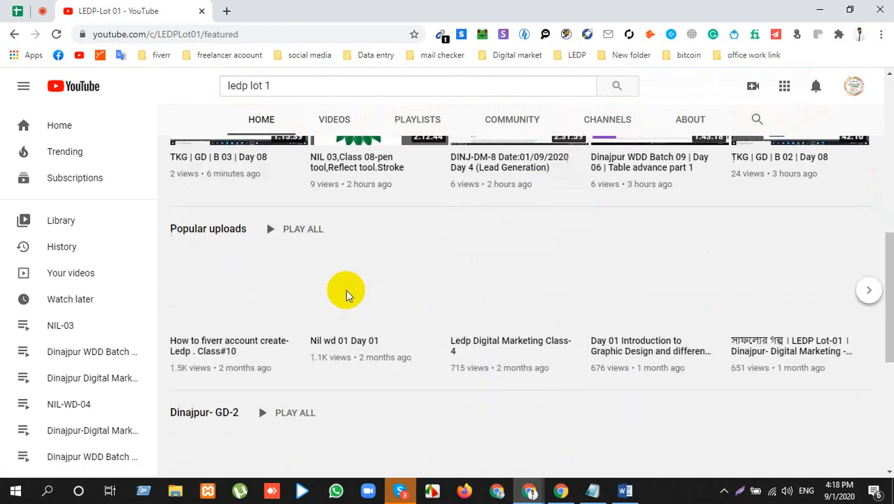
pyautogui.scroll(-3, 348, 292)
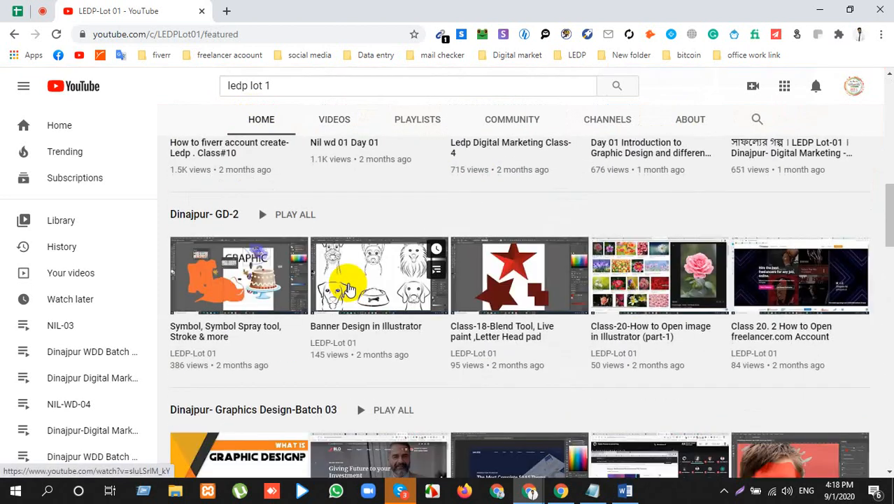
pyautogui.scroll(10, 348, 290)
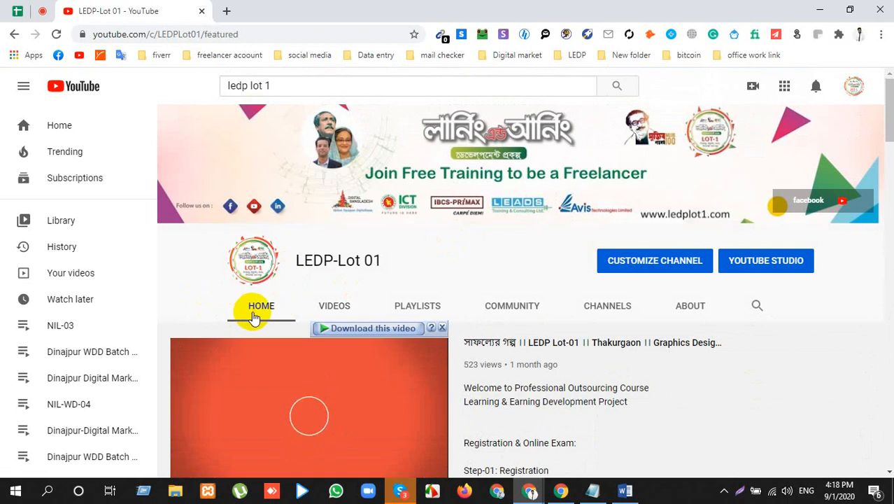
pyautogui.scroll(-10, 300, 303)
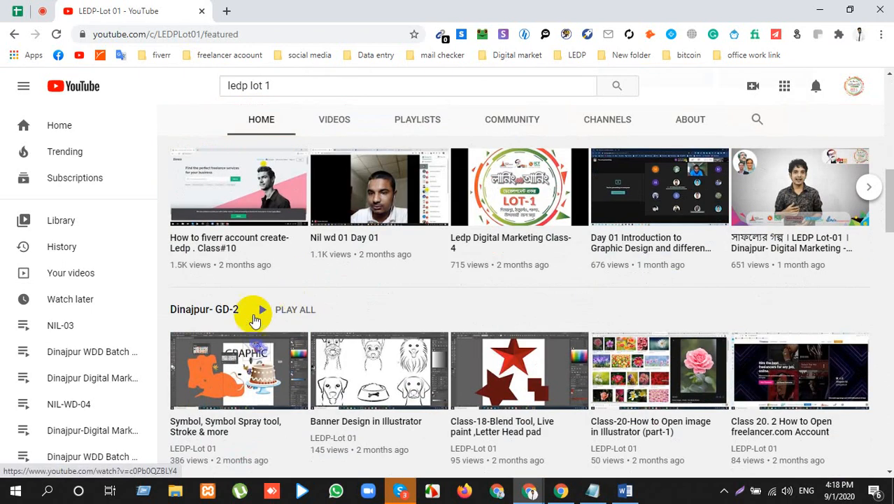
pyautogui.scroll(-7, 231, 314)
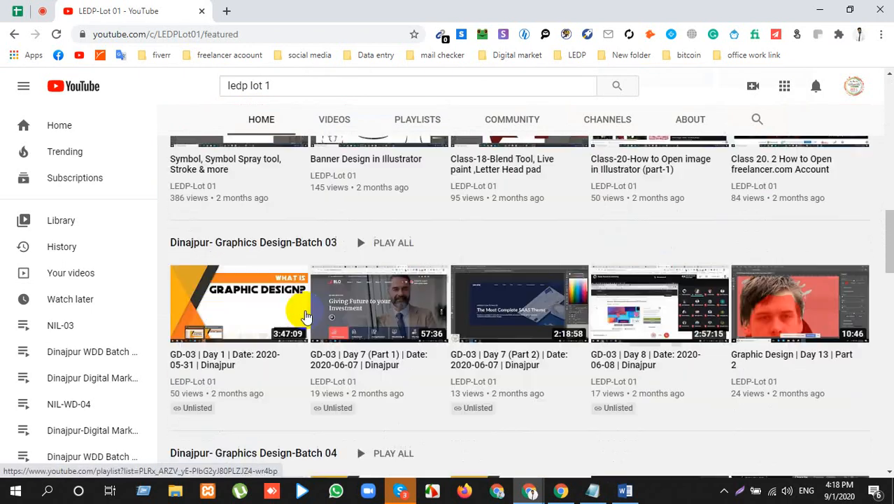
pyautogui.scroll(-10, 249, 348)
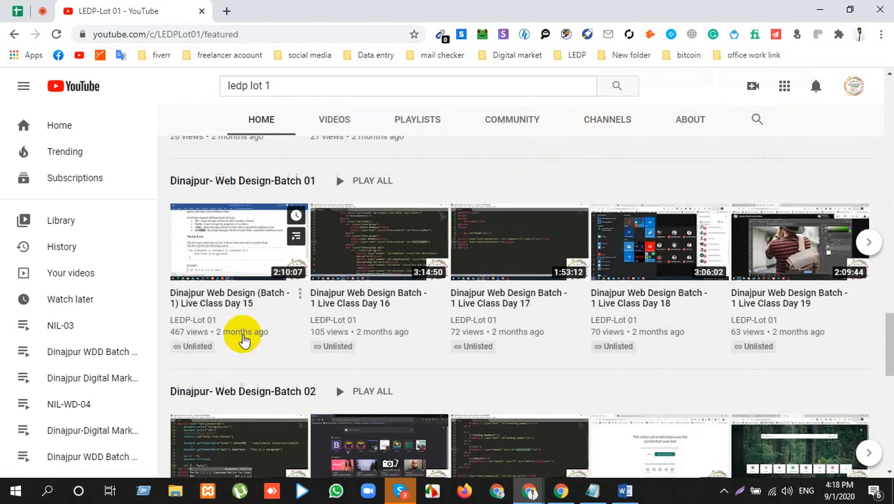
# Expand the playlist listing at the end of the channel's home page and review its additional entries.
pyautogui.scroll(-3, 242, 339)
pyautogui.scroll(-2, 243, 339)
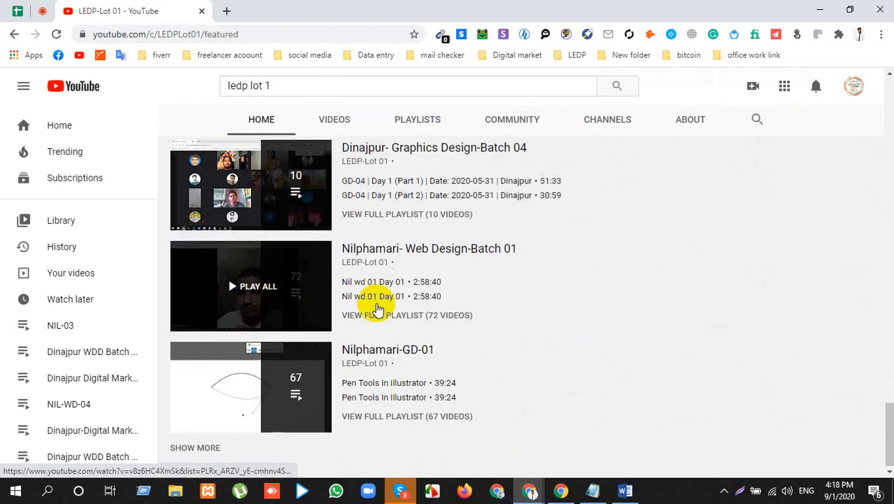
pyautogui.click(208, 447)
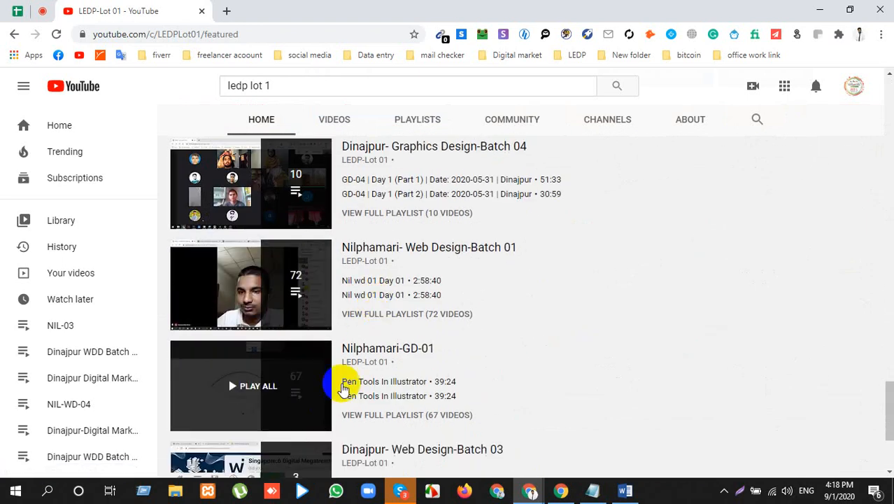
pyautogui.scroll(-3, 350, 375)
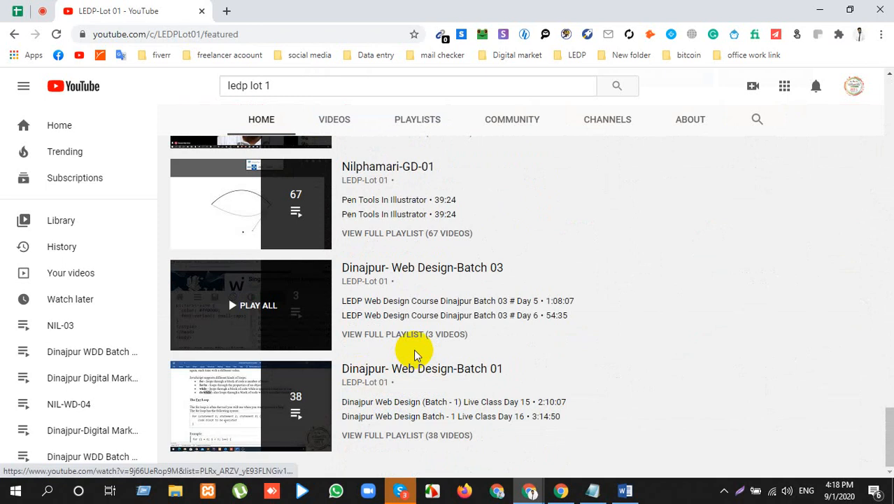
pyautogui.scroll(5, 415, 356)
pyautogui.moveTo(415, 355)
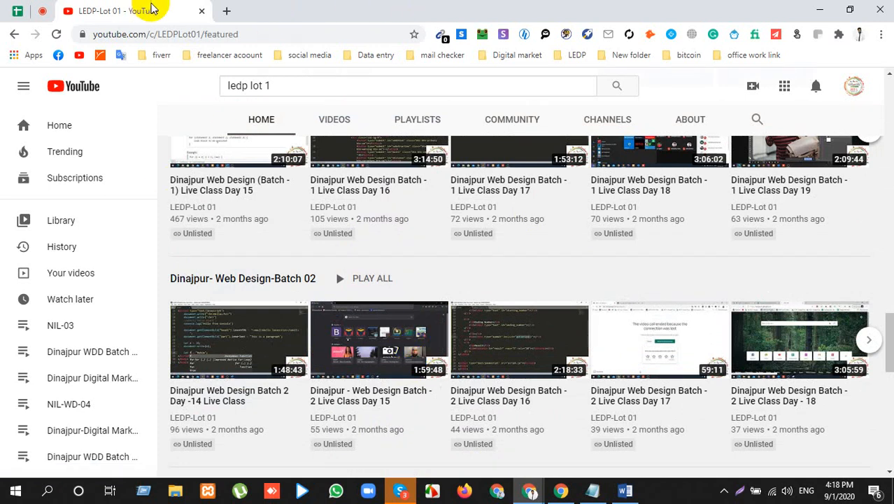
# Close the YouTube tab and switch to the browser window showing the Fiverr seller profile.
pyautogui.click(200, 10)
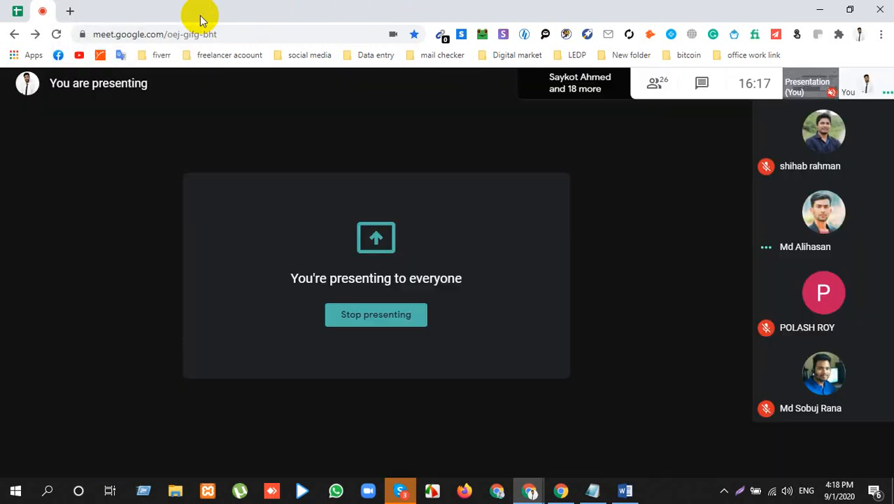
pyautogui.click(563, 491)
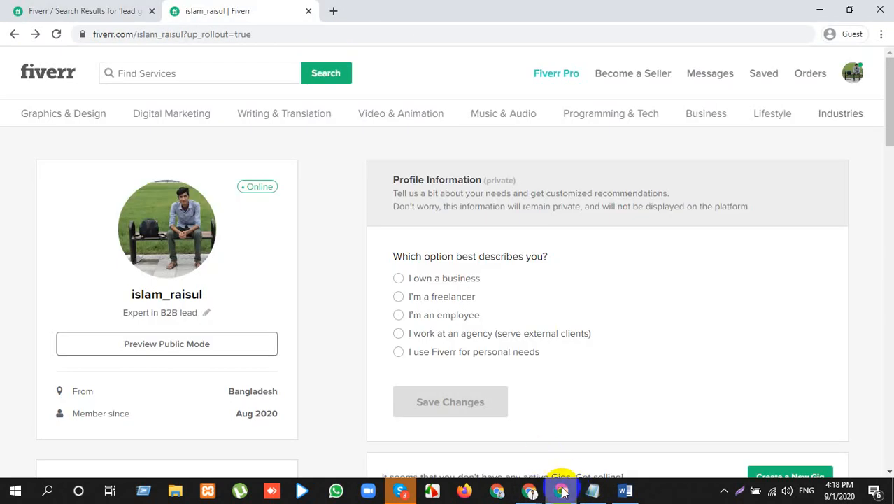
pyautogui.click(563, 492)
pyautogui.click(564, 491)
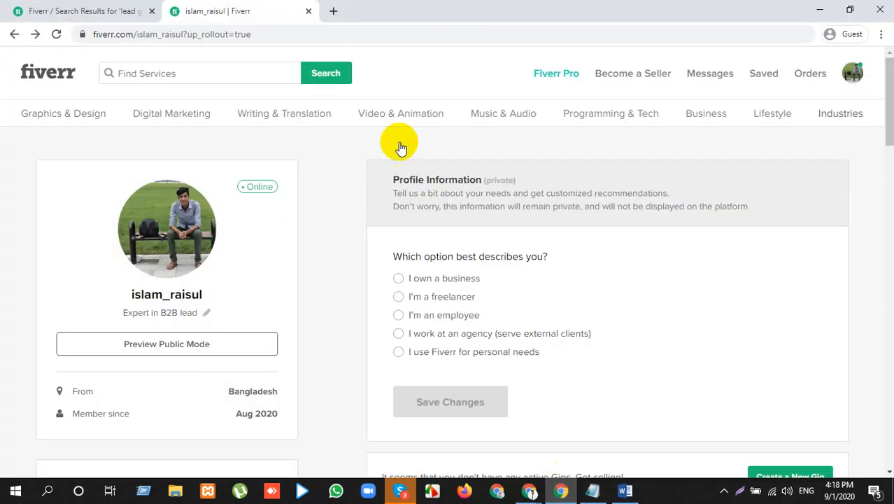
pyautogui.moveTo(227, 120)
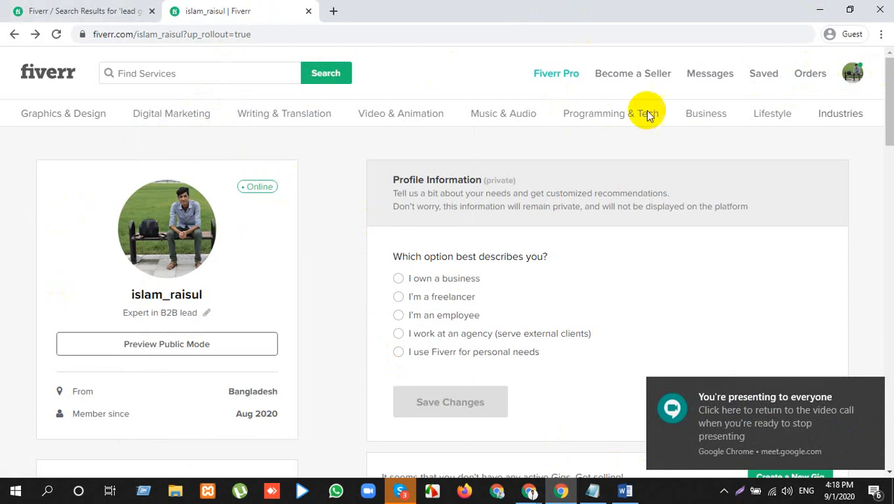
# Open the account's own seller profile page and start creating a new gig from it.
pyautogui.click(853, 72)
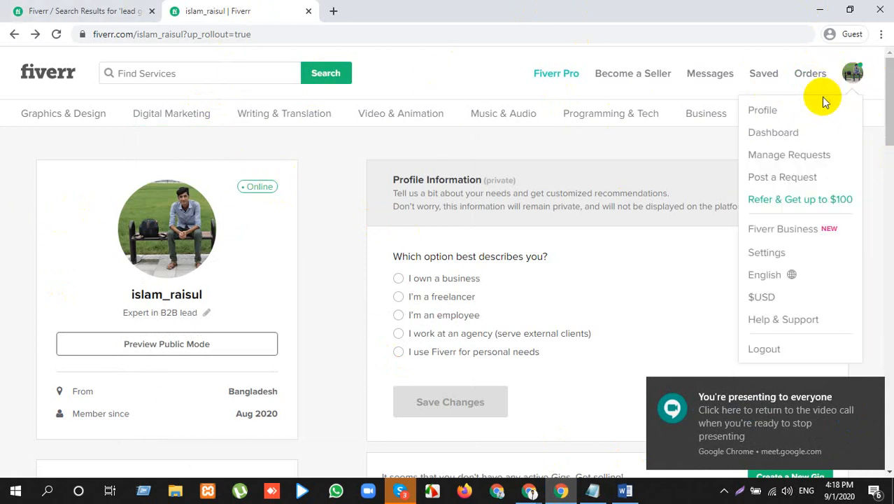
pyautogui.click(759, 110)
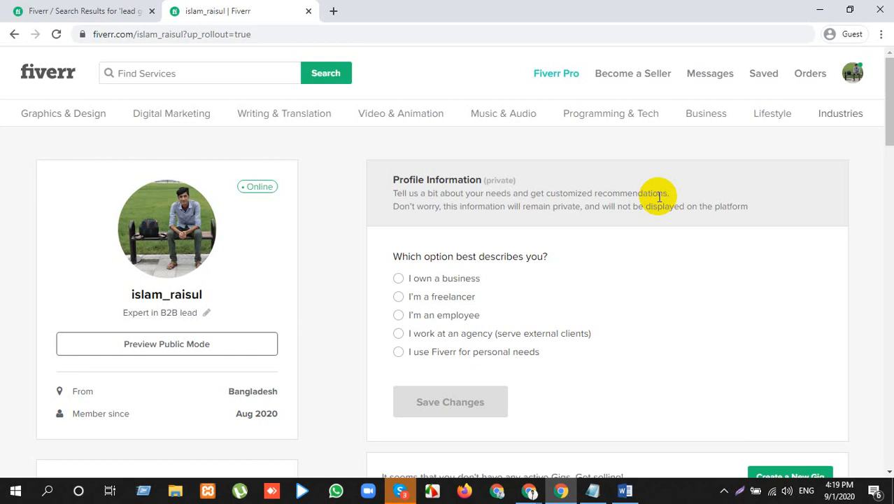
pyautogui.scroll(-3, 77, 256)
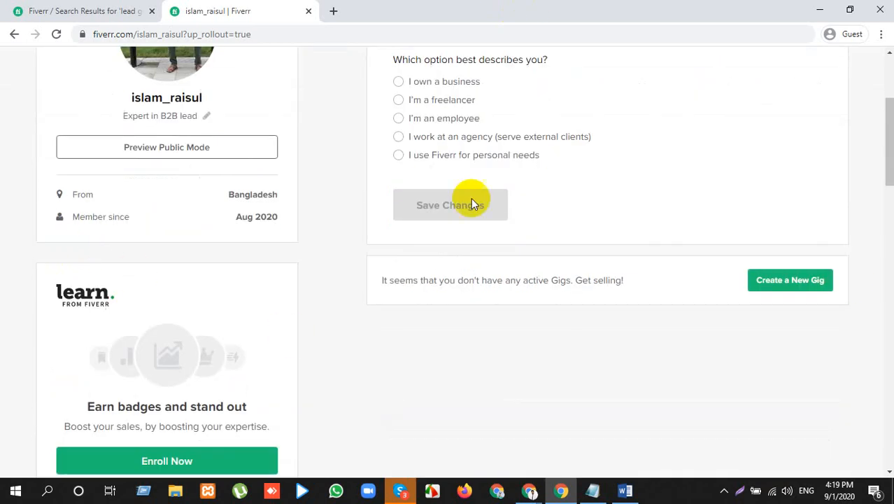
pyautogui.scroll(-1, 430, 358)
pyautogui.scroll(-2, 362, 356)
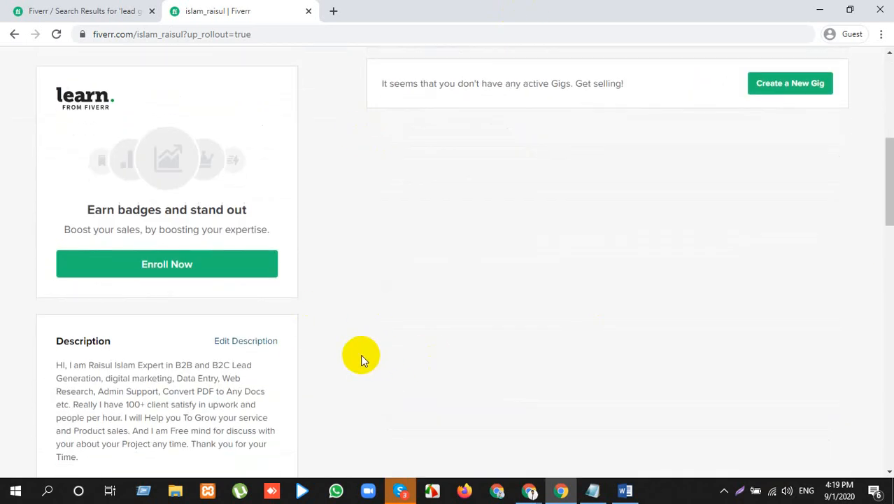
pyautogui.scroll(3, 360, 354)
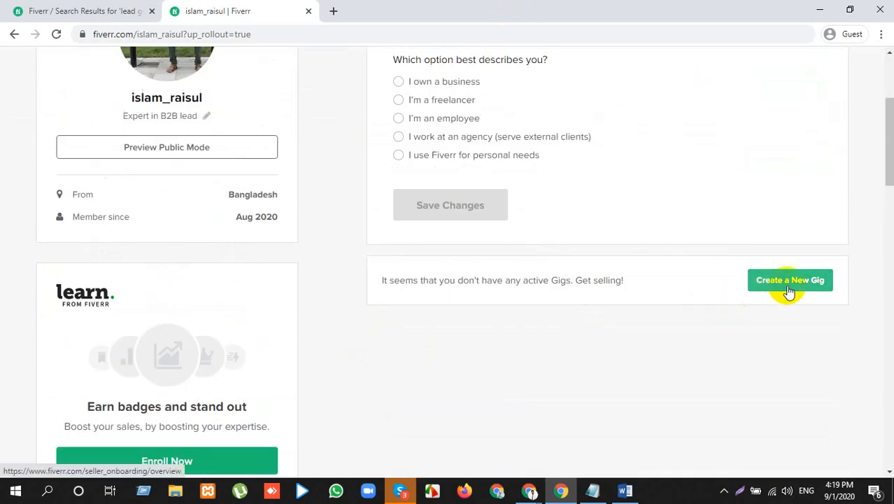
pyautogui.click(793, 292)
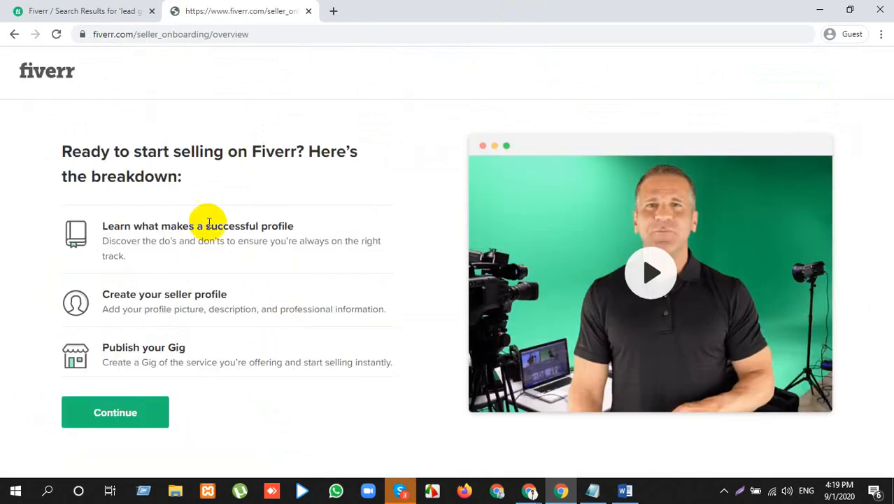
# Advance through the seller onboarding introduction and its profile do's and don'ts to the Personal Info form.
pyautogui.click(119, 416)
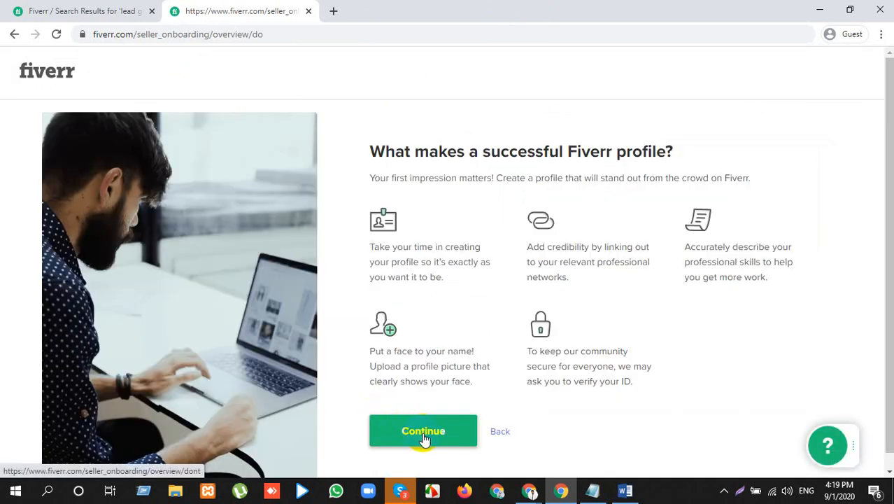
pyautogui.click(423, 435)
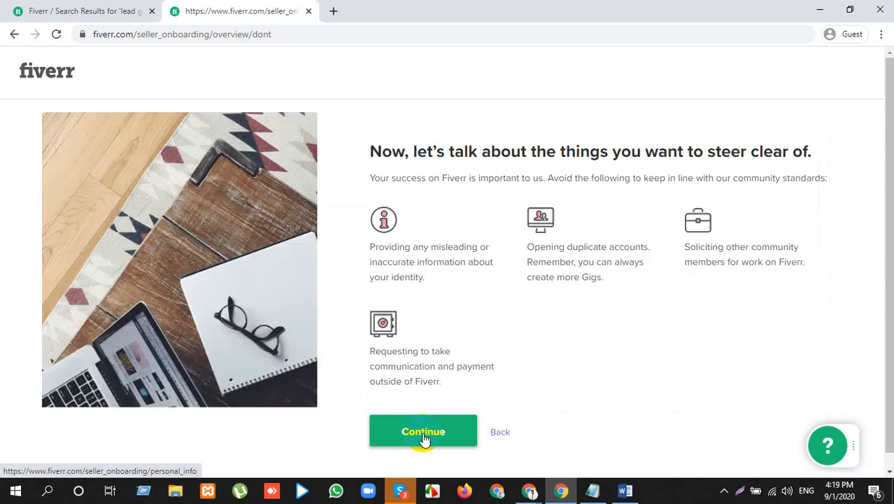
pyautogui.click(424, 435)
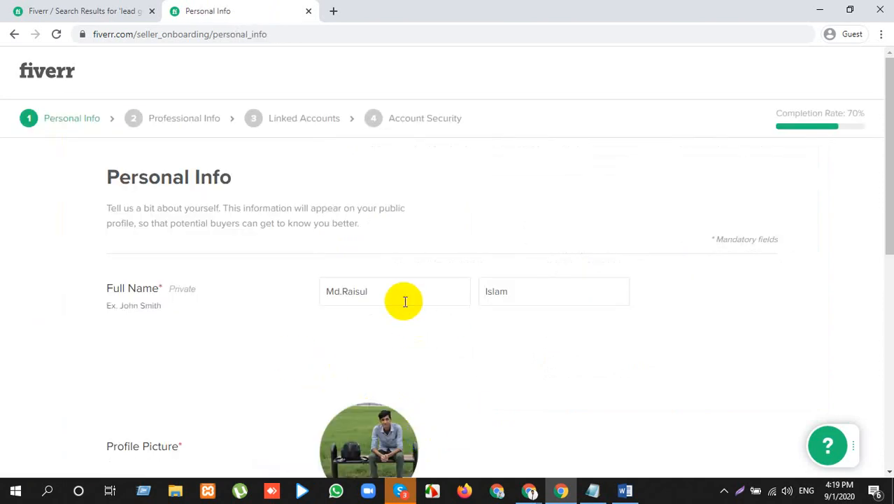
# Review the Personal Info form, including the description and languages, and continue to Professional Info.
pyautogui.scroll(-1, 408, 305)
pyautogui.scroll(1, 788, 81)
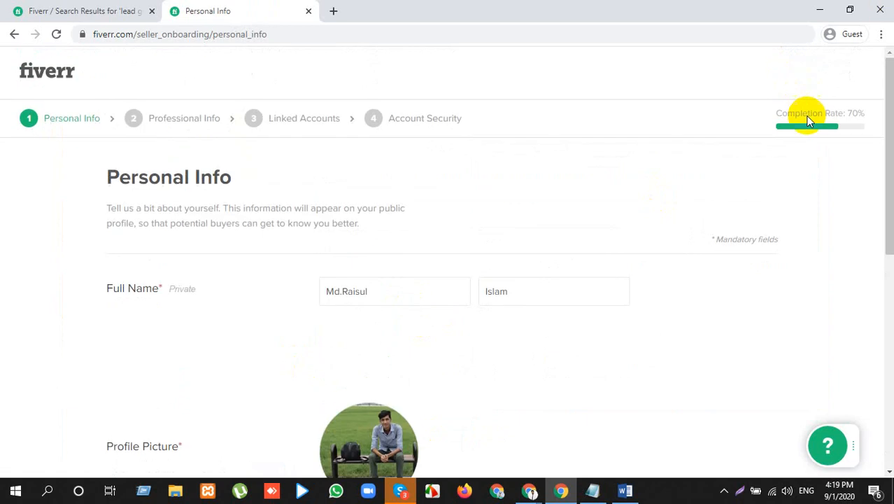
pyautogui.scroll(-7, 557, 253)
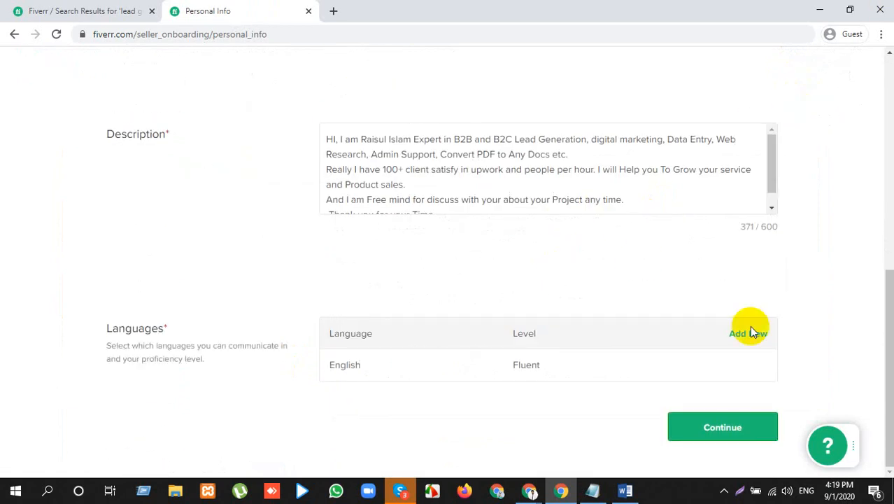
pyautogui.click(716, 429)
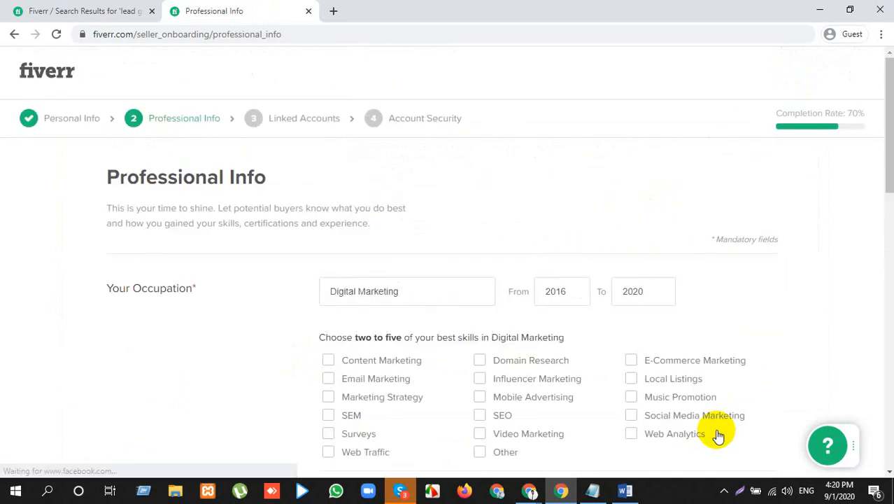
# Proceed through Professional Info, Linked Accounts and Account Security, and finish onboarding to reach the new gig form.
pyautogui.scroll(-15, 623, 356)
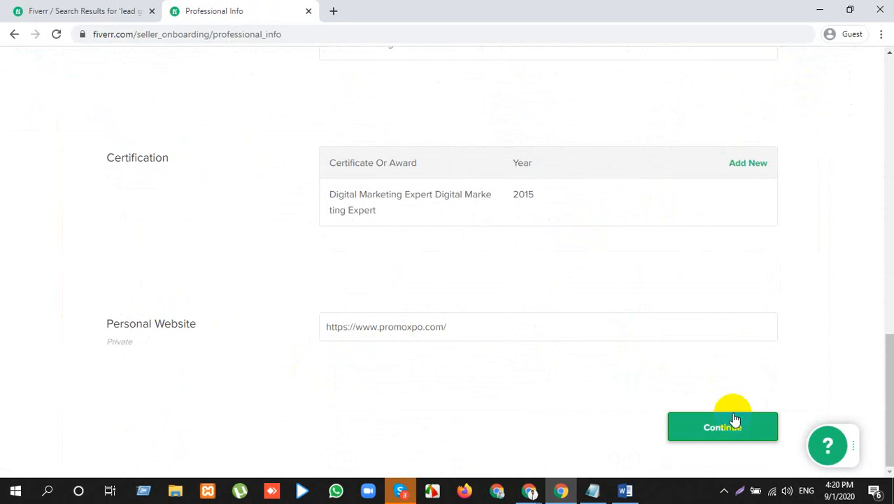
pyautogui.click(732, 420)
pyautogui.scroll(-2, 720, 406)
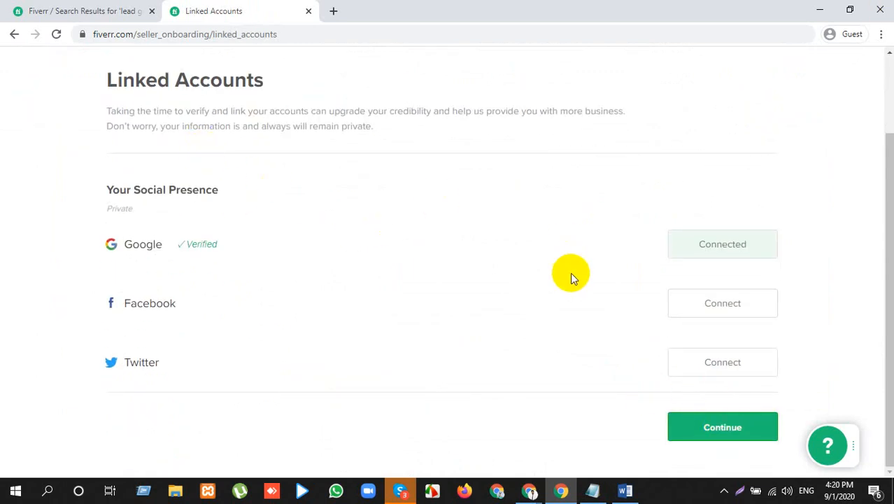
pyautogui.click(702, 436)
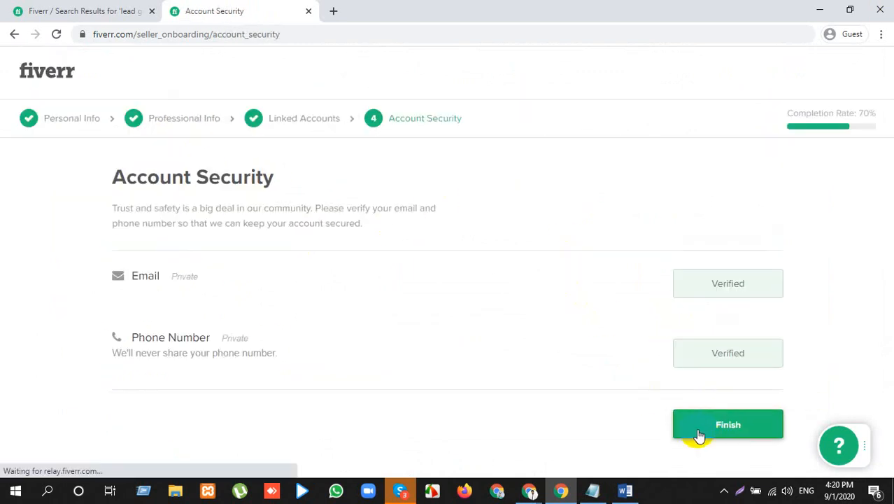
pyautogui.click(697, 430)
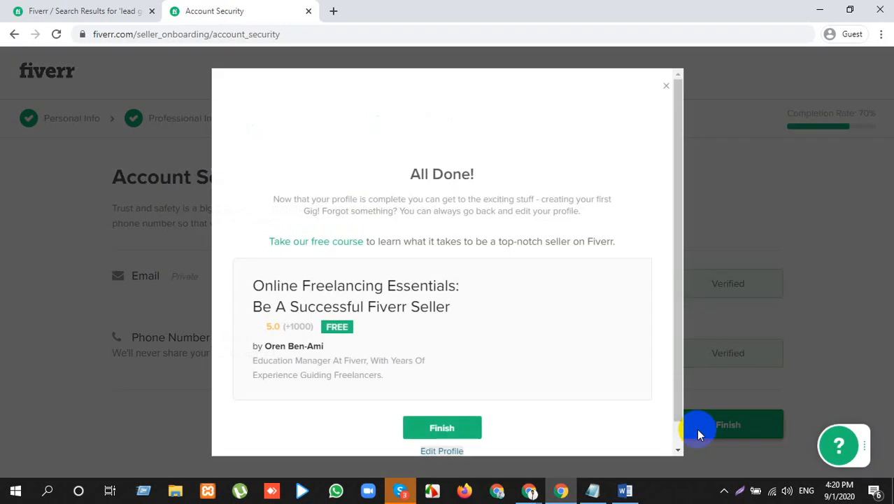
pyautogui.click(429, 432)
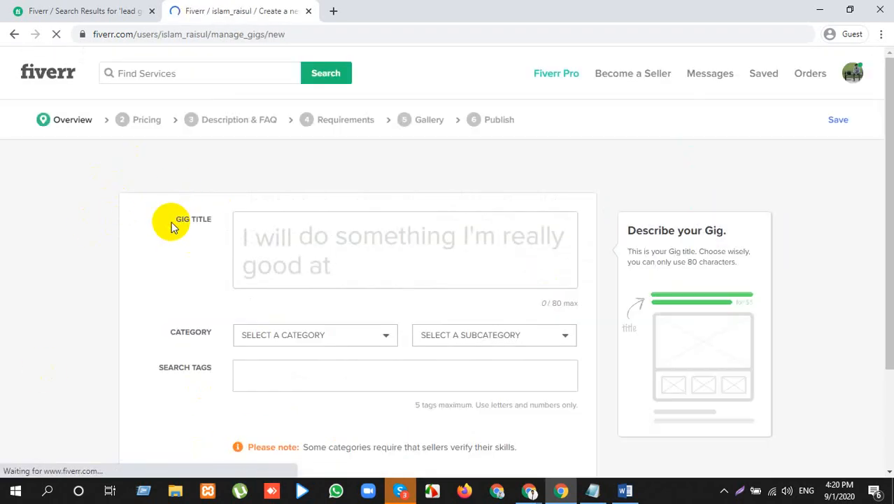
# Point out the Gig Title field and copy "do b2b lead generation for your targeted business" from the Notepad draft.
pyautogui.moveTo(172, 222); pyautogui.dragTo(214, 220)
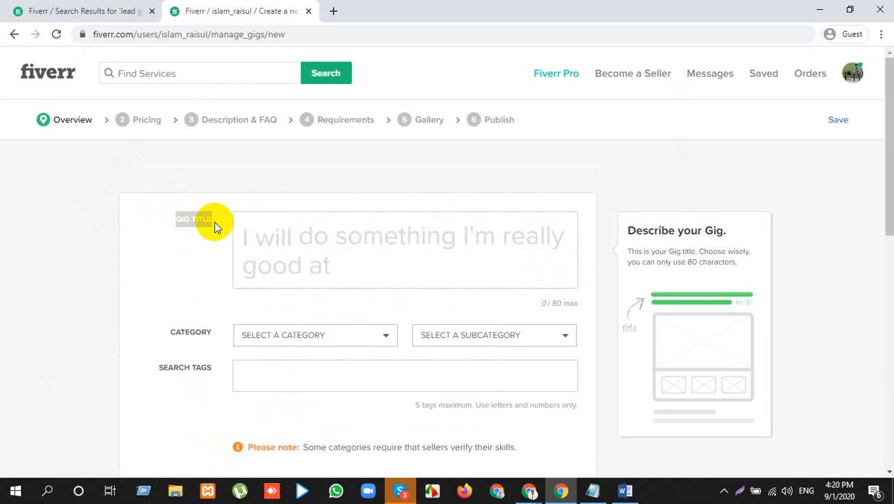
pyautogui.click(626, 492)
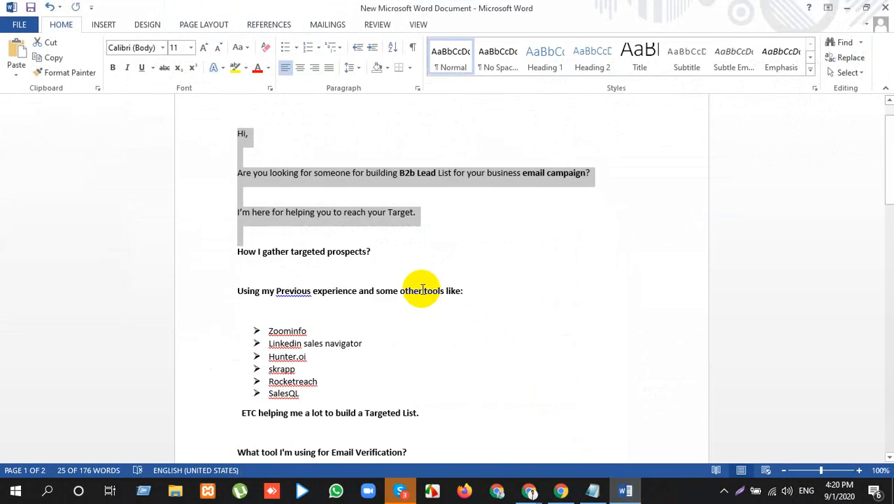
pyautogui.scroll(1, 422, 290)
pyautogui.click(352, 213)
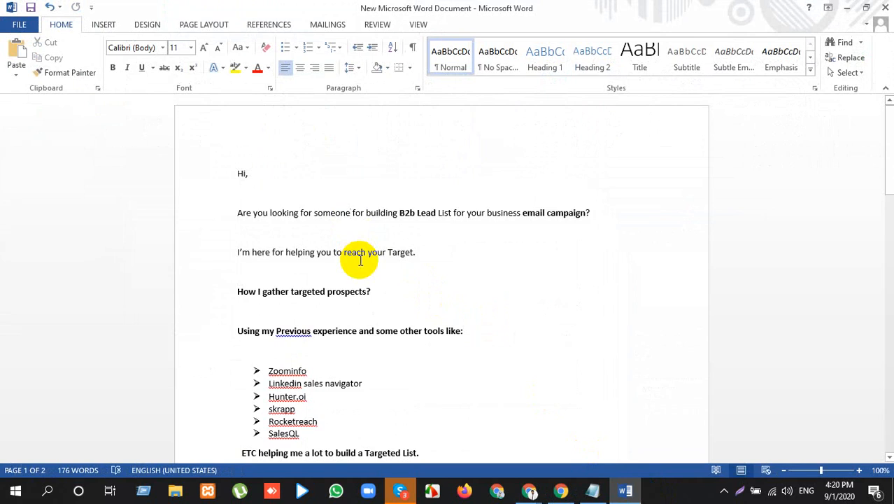
pyautogui.click(595, 491)
pyautogui.scroll(15, 321, 193)
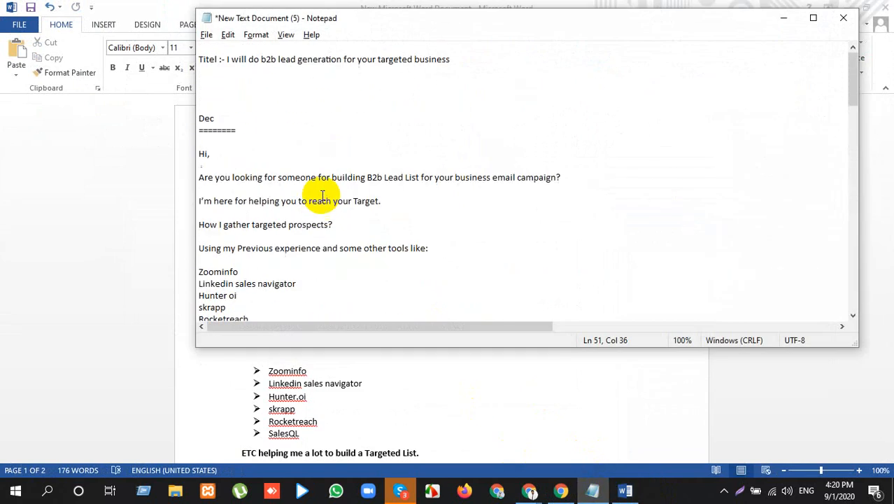
pyautogui.moveTo(248, 59); pyautogui.dragTo(487, 59)
pyautogui.click(48, 293)
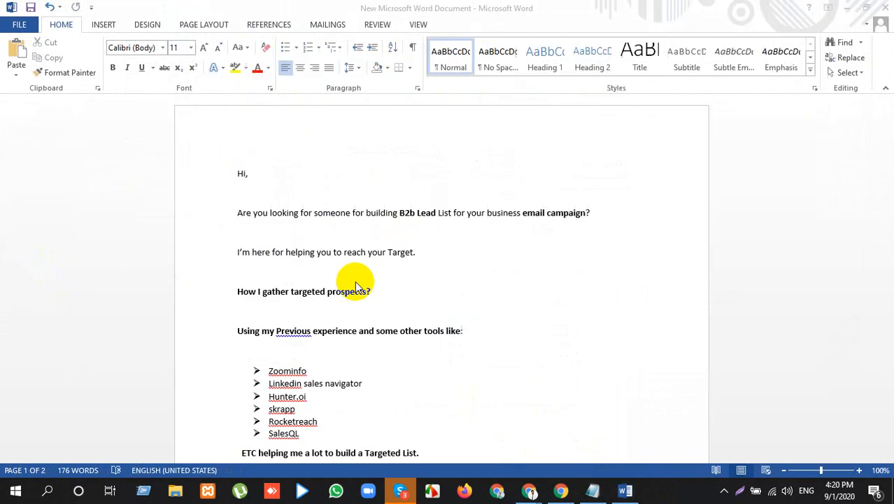
# Switch to the Fiverr gig form, paste "do b2b lead generation for your targeted business" as the gig title and check its wording.
pyautogui.press('alt')
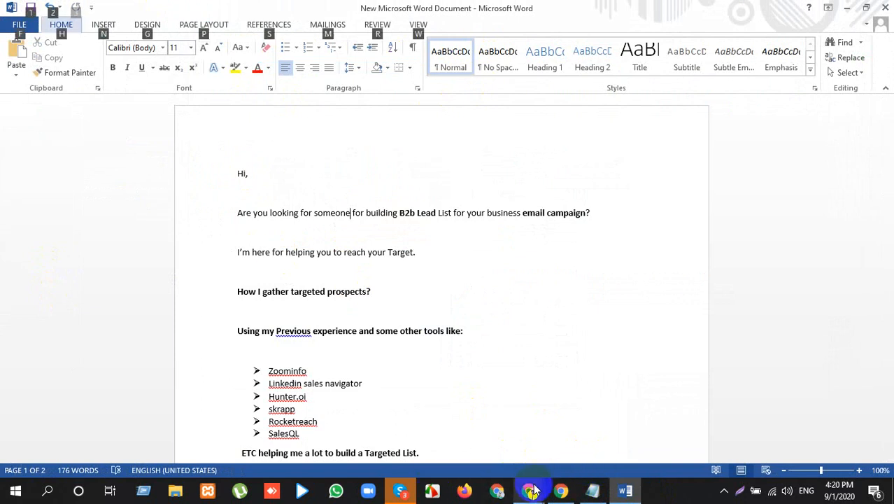
pyautogui.click(562, 491)
pyautogui.click(276, 244)
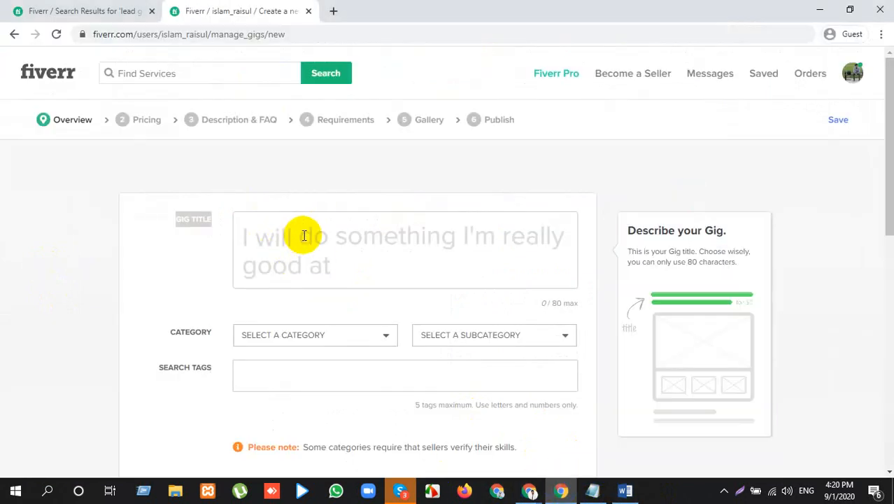
pyautogui.click(303, 235)
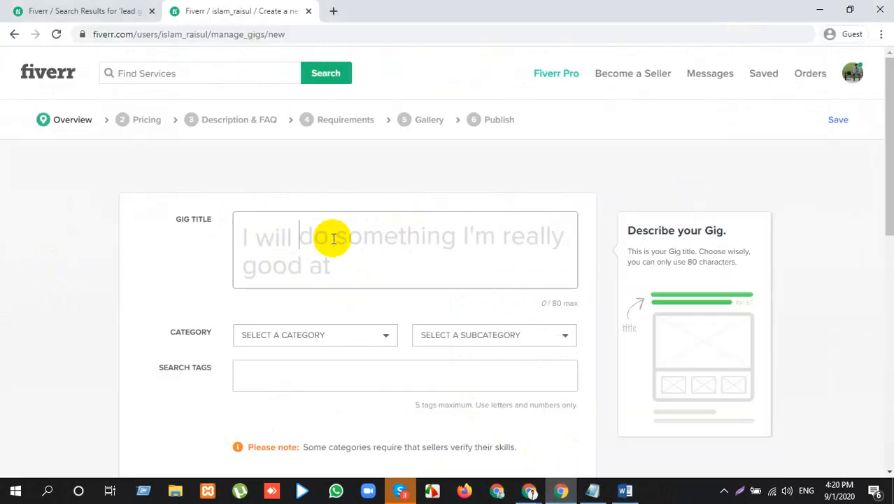
pyautogui.hotkey('ctrl', 'v')
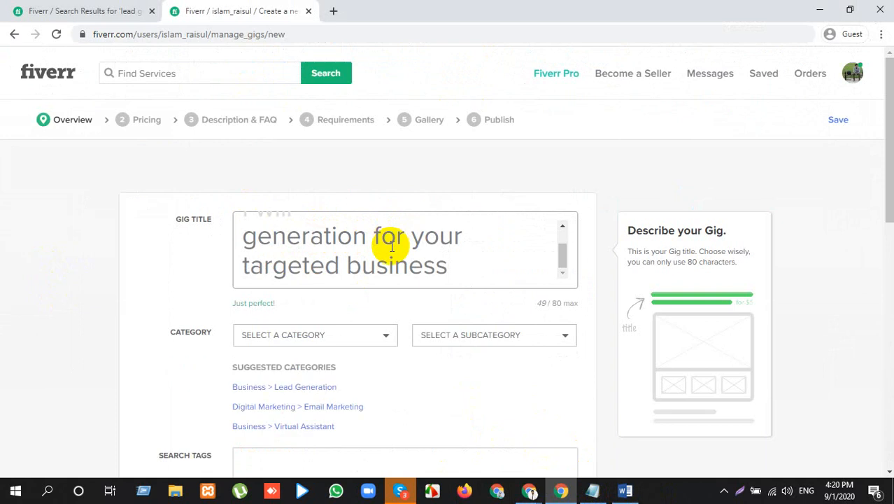
pyautogui.scroll(2, 391, 246)
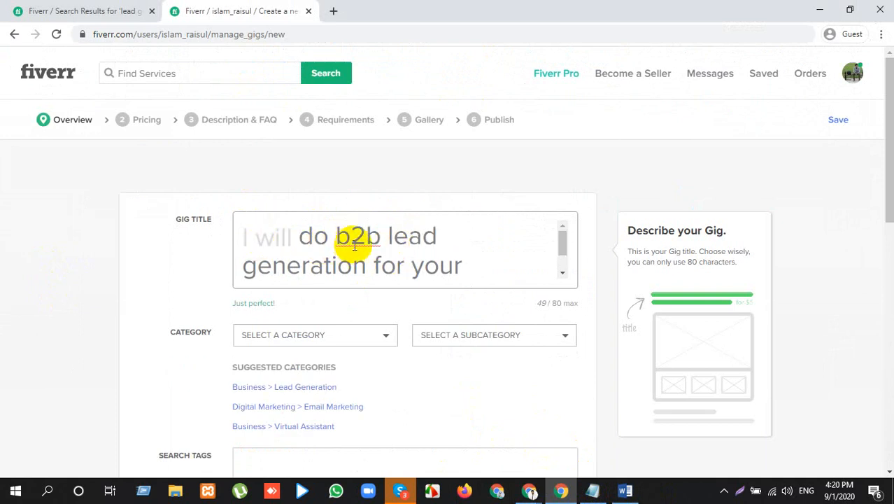
pyautogui.scroll(-2, 350, 268)
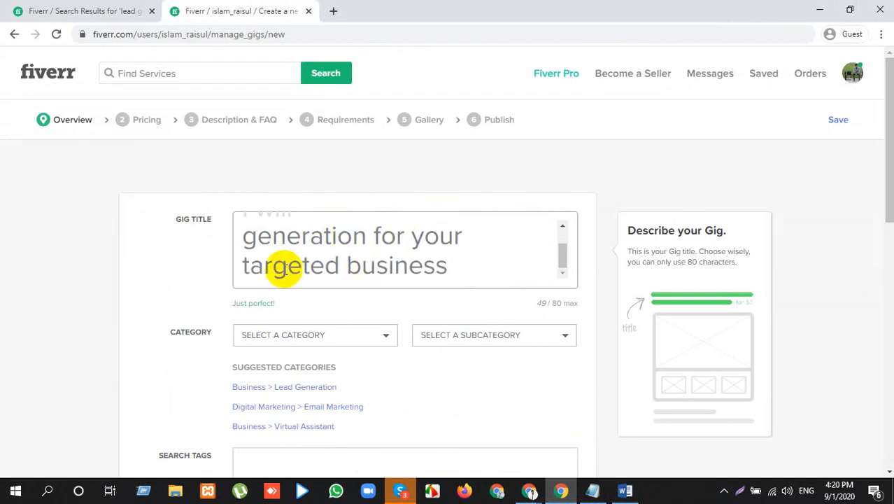
# Extend the gig title with the closing word "List" after "targeted business".
pyautogui.scroll(-1, 406, 273)
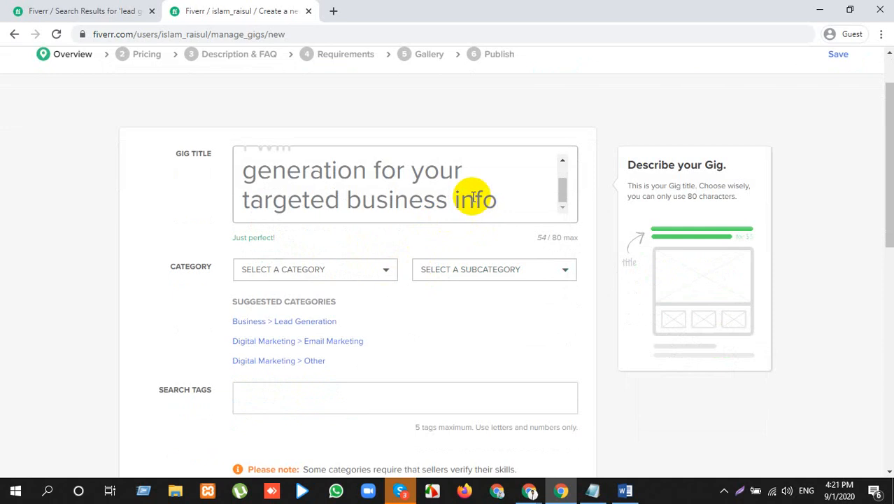
pyautogui.doubleClick(472, 199)
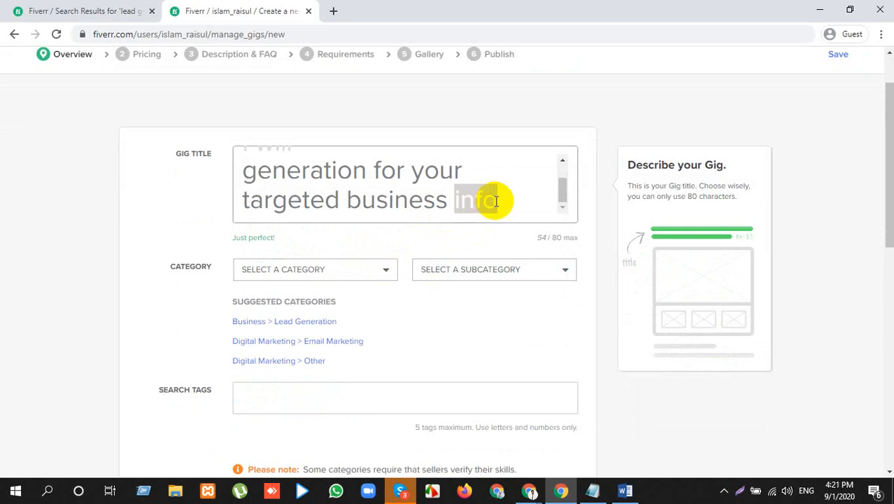
pyautogui.write('List')
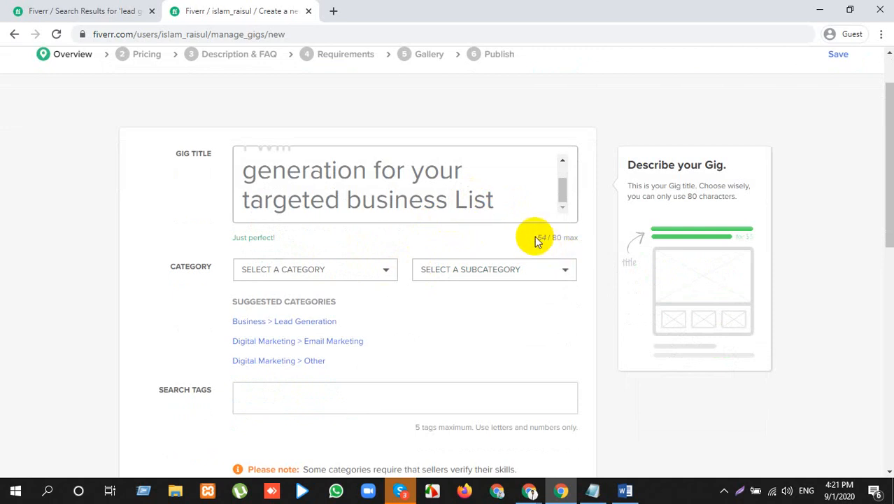
# Examine the gig title's character count and full wording, and point out the Category label.
pyautogui.moveTo(534, 237); pyautogui.dragTo(560, 238)
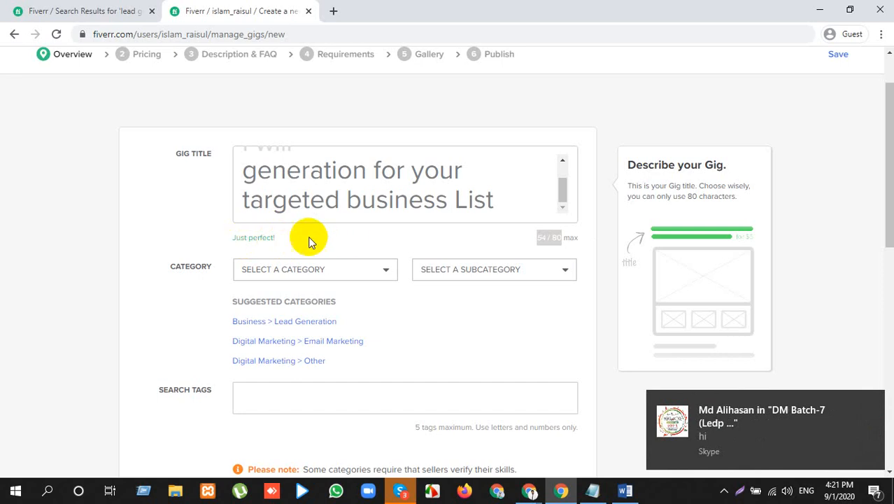
pyautogui.click(518, 204)
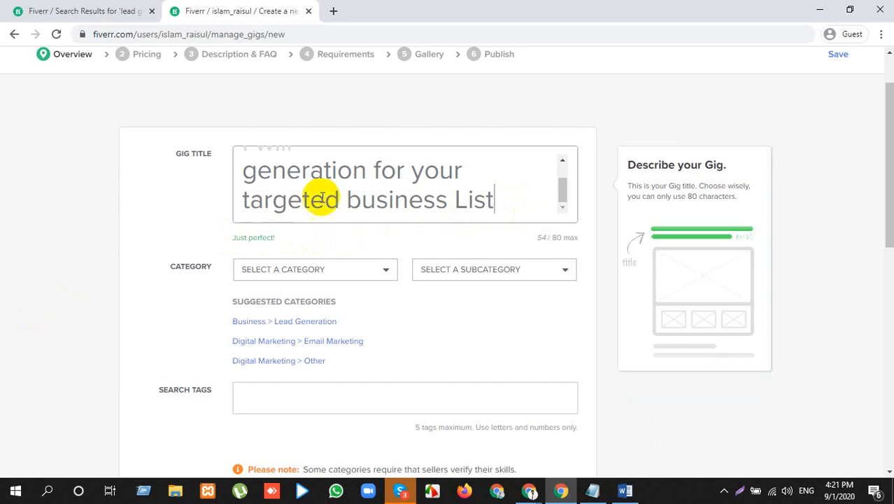
pyautogui.scroll(2, 367, 190)
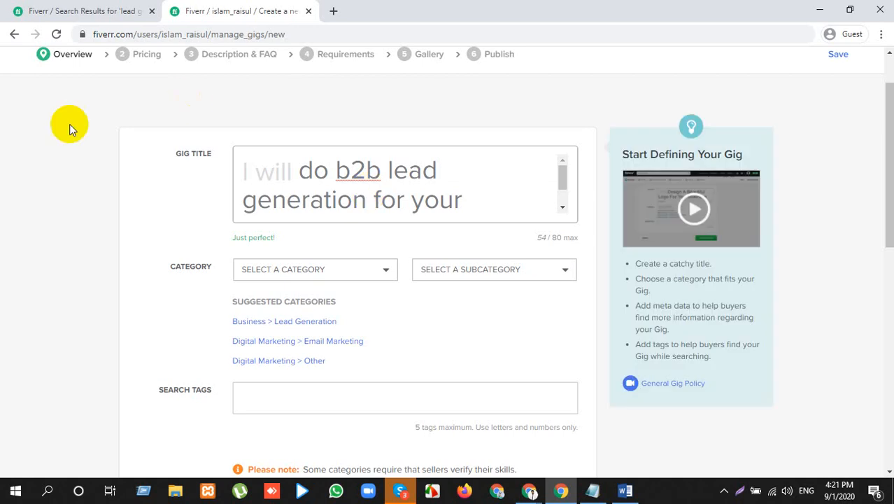
pyautogui.click(175, 266)
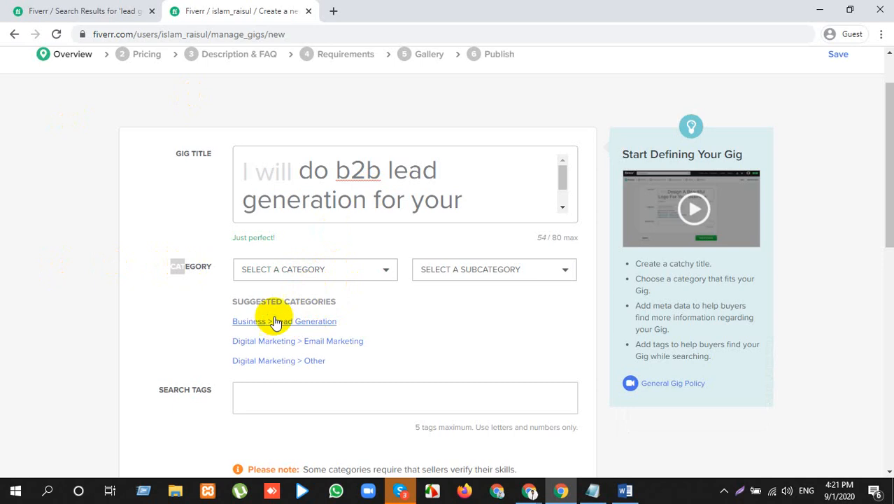
# Point out the suggested categories and try Digital Marketing with the Social Media Marketing subcategory as the gig category.
pyautogui.moveTo(237, 302); pyautogui.dragTo(332, 299)
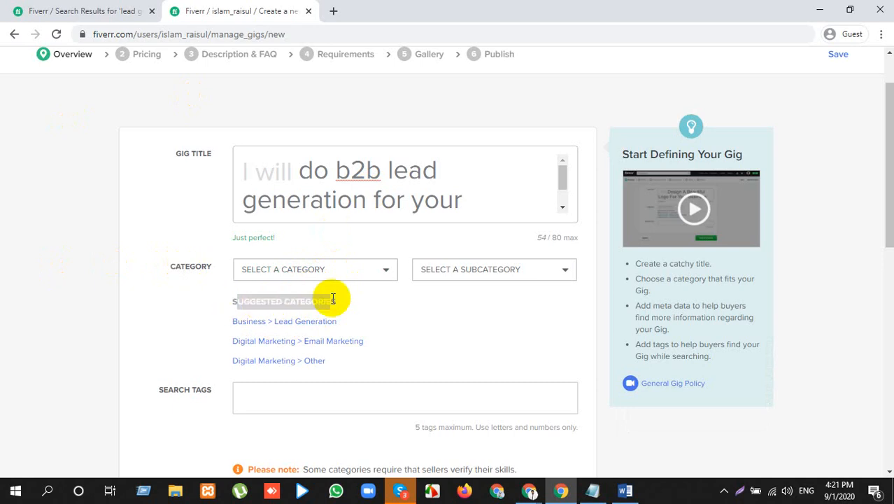
pyautogui.click(323, 275)
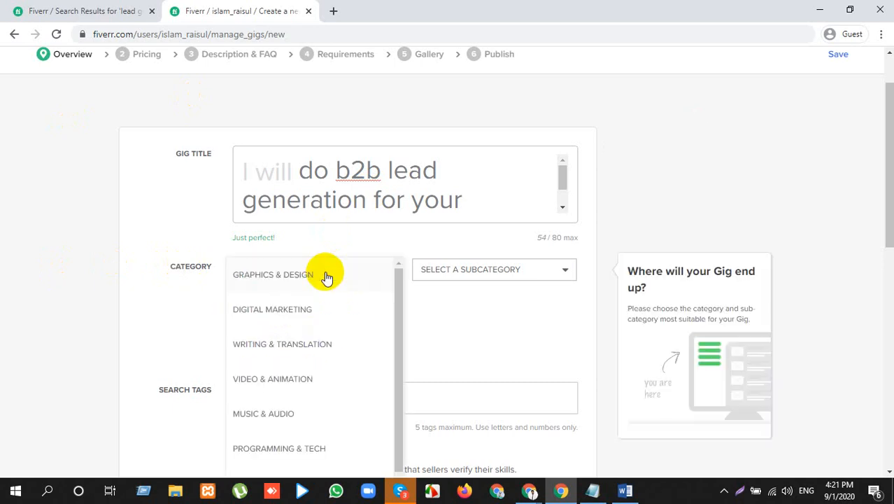
pyautogui.scroll(-5, 294, 400)
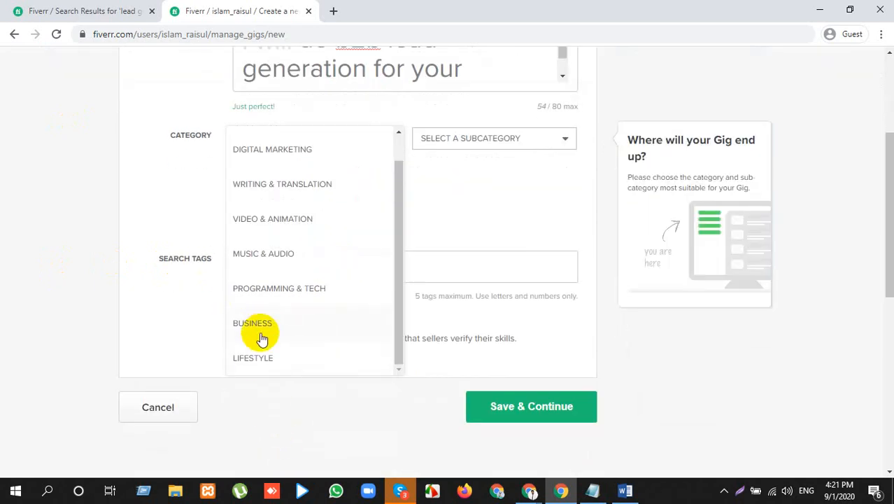
pyautogui.click(260, 338)
pyautogui.click(335, 140)
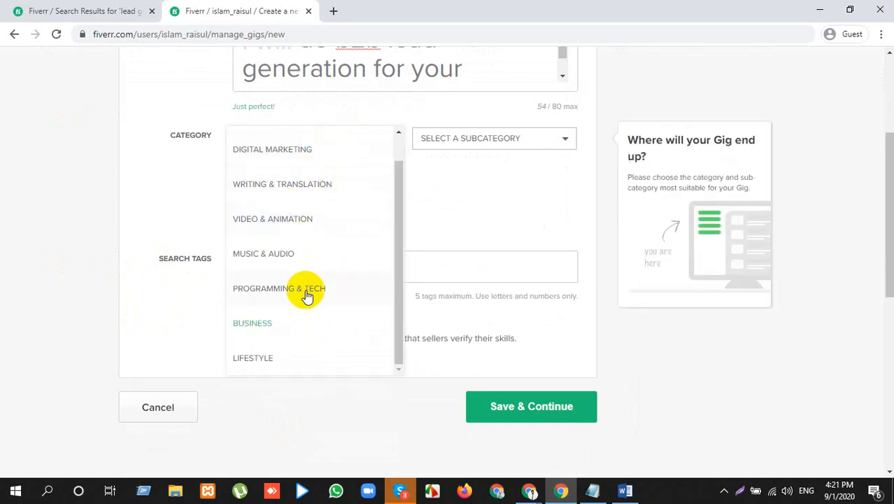
pyautogui.click(301, 159)
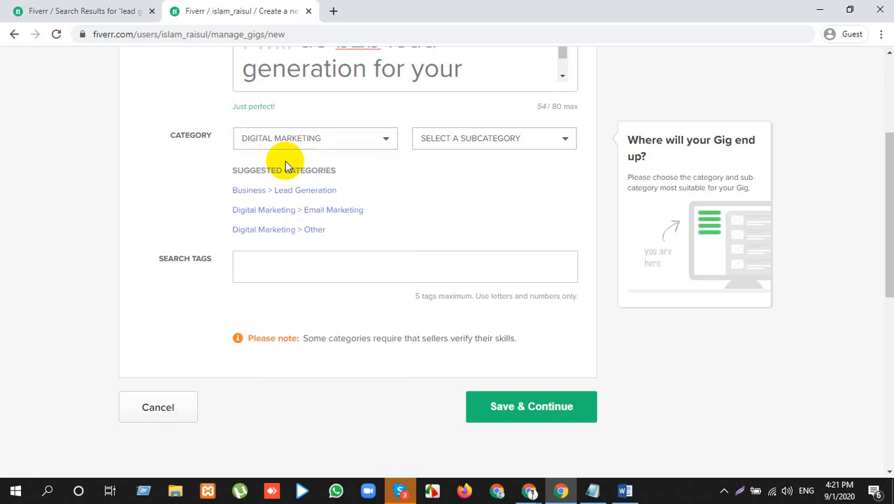
pyautogui.click(517, 142)
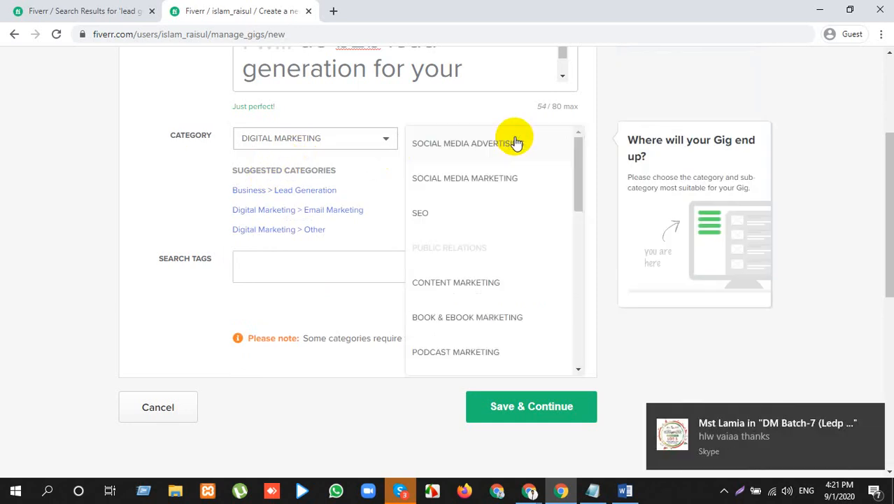
pyautogui.click(504, 178)
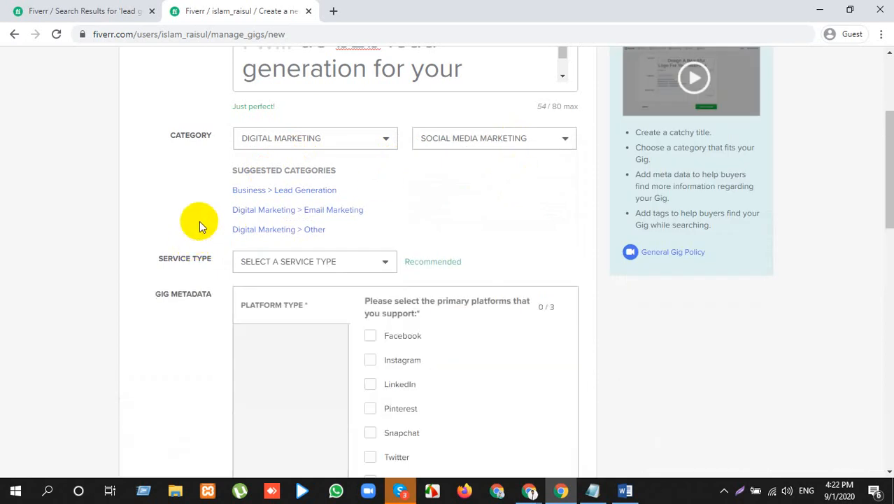
# Set the gig's service type to Social Media Management.
pyautogui.click(368, 264)
pyautogui.scroll(-1, 371, 252)
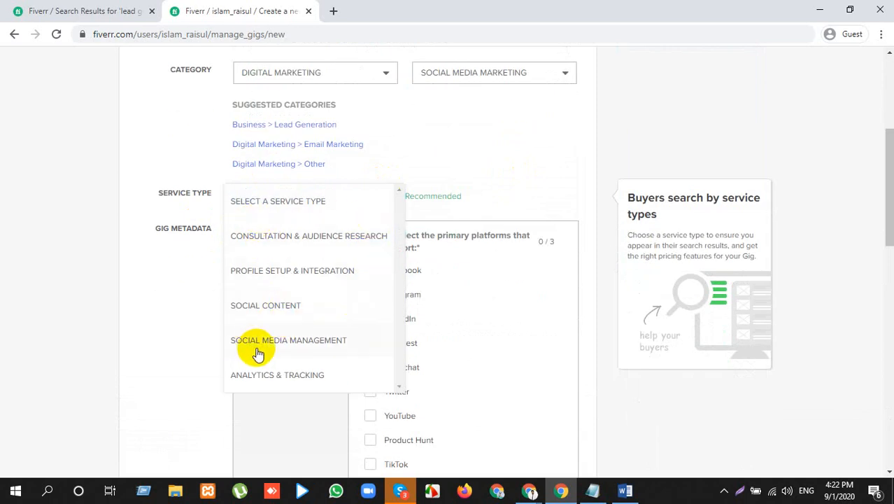
pyautogui.click(329, 350)
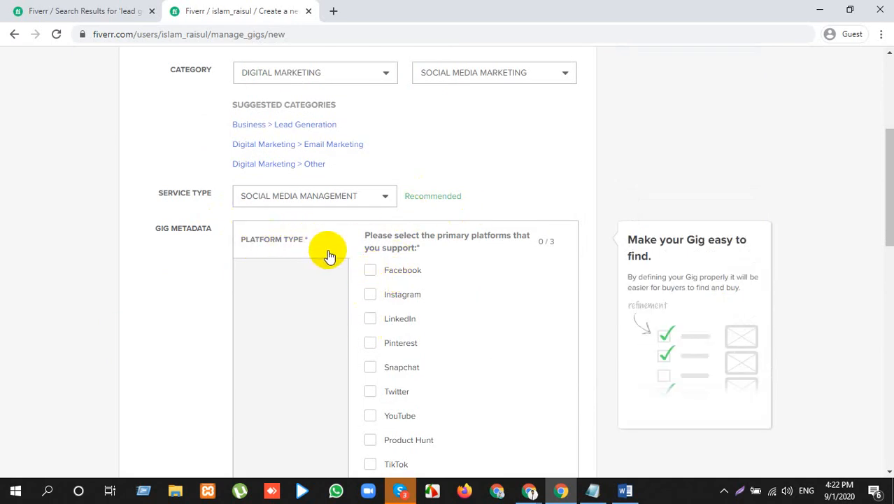
# Try Facebook, Instagram and LinkedIn as the supported platforms in the gig metadata and clear all three.
pyautogui.click(369, 295)
pyautogui.click(369, 319)
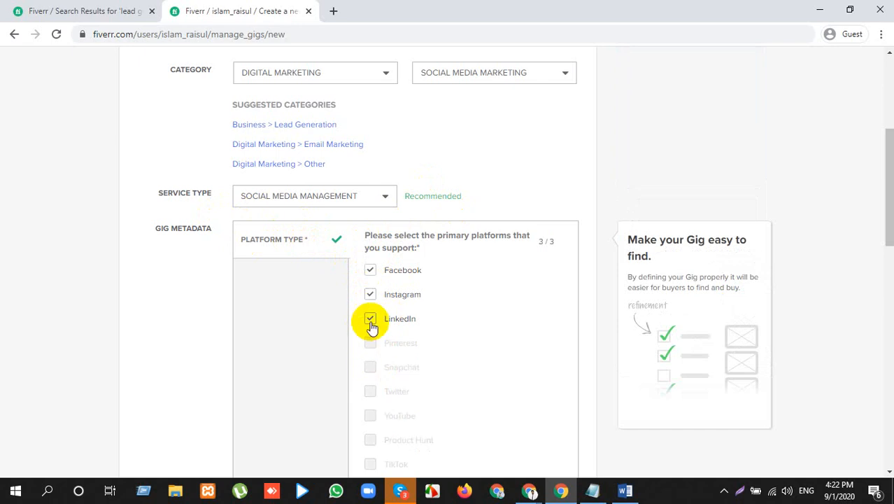
pyautogui.click(370, 318)
pyautogui.click(370, 294)
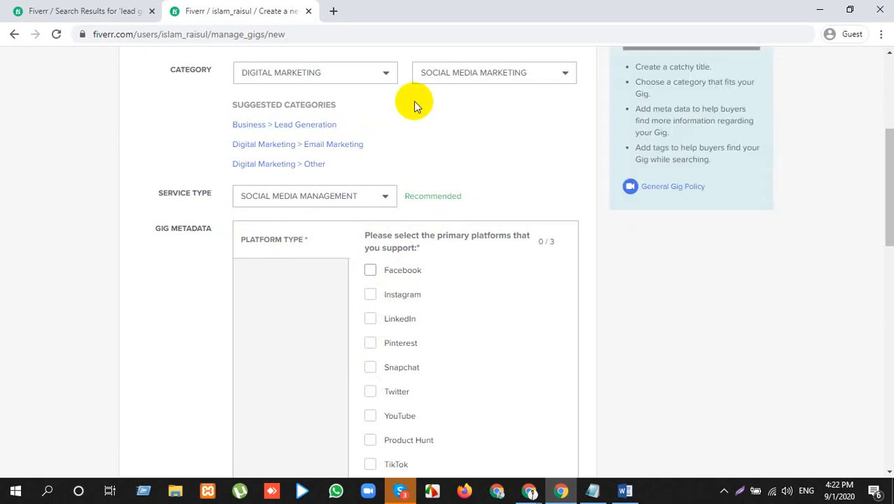
# Set the gig category to Business with the Lead Generation subcategory, using the suggested category and checking the subcategory choices.
pyautogui.click(297, 126)
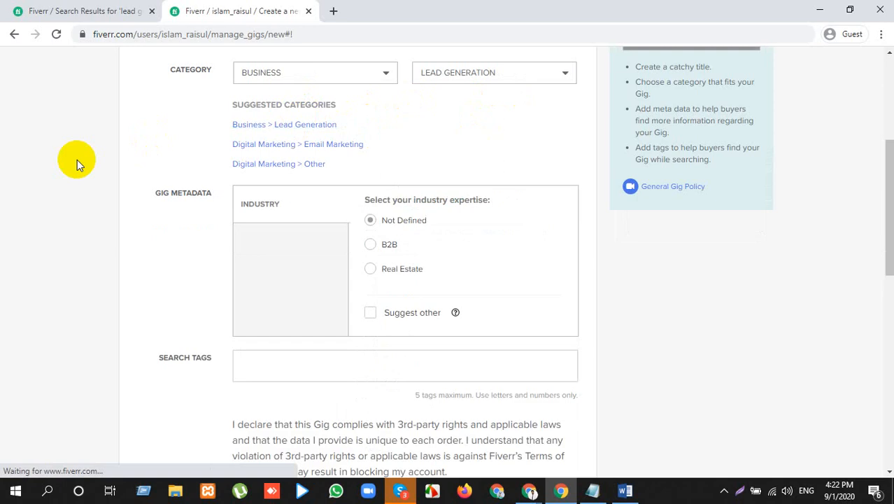
pyautogui.click(545, 79)
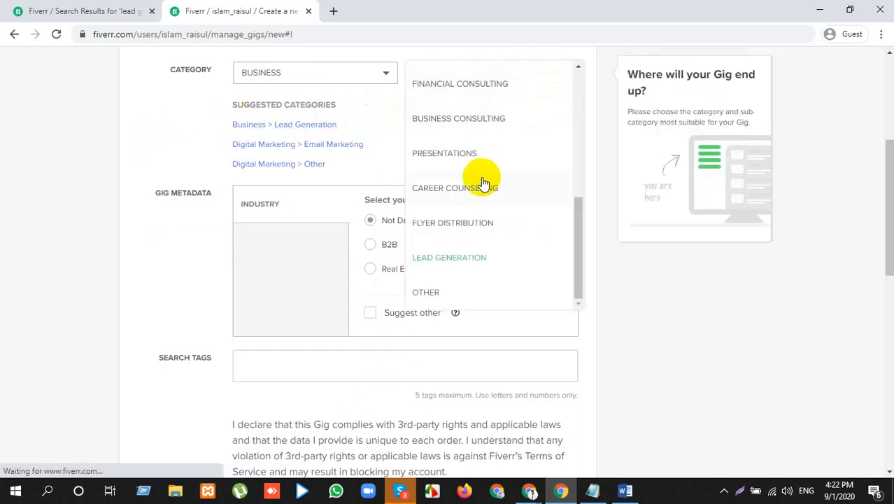
pyautogui.scroll(-1, 490, 224)
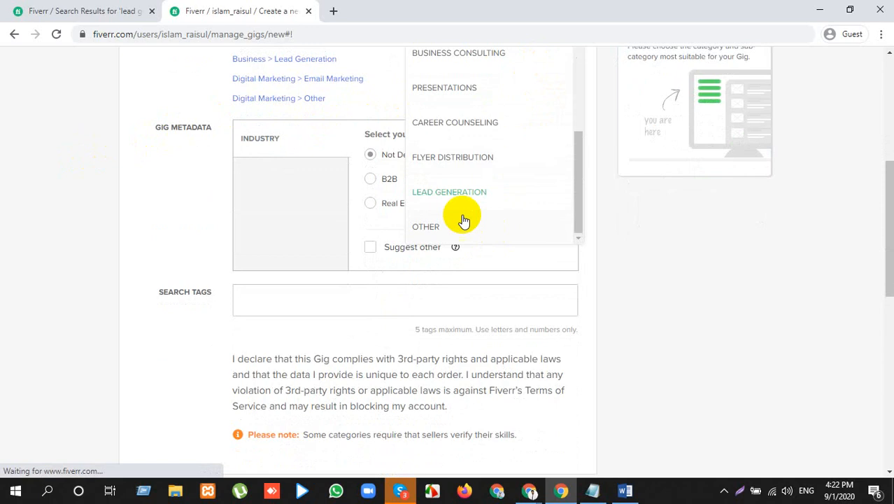
pyautogui.click(333, 235)
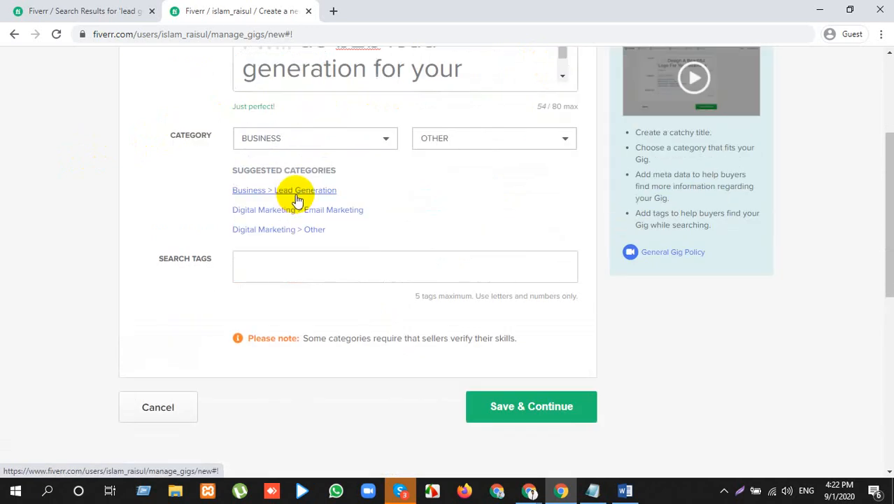
pyautogui.click(287, 265)
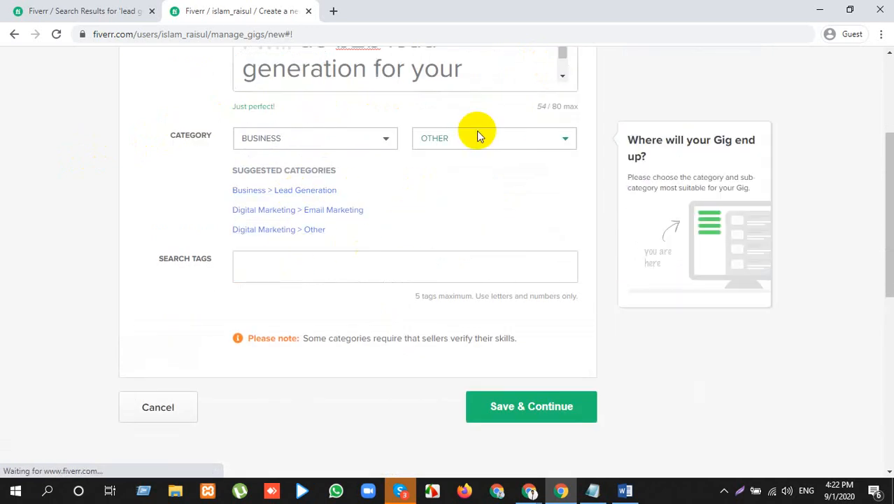
pyautogui.click(479, 136)
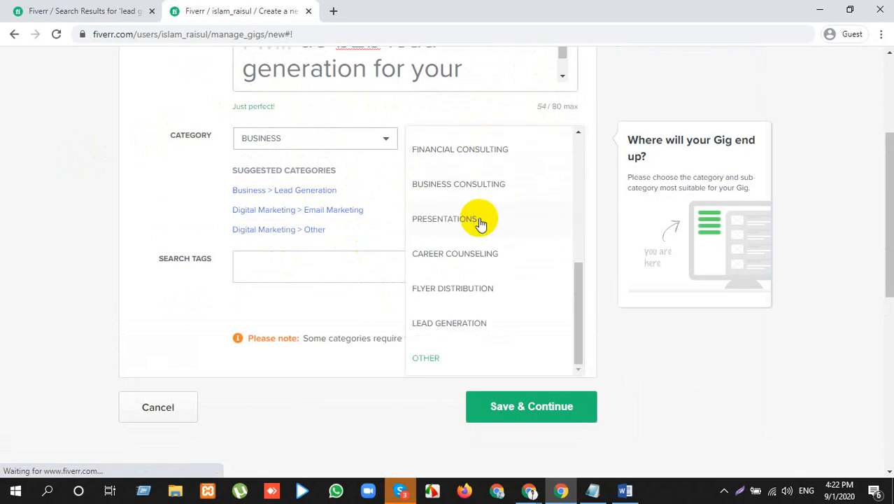
pyautogui.click(479, 326)
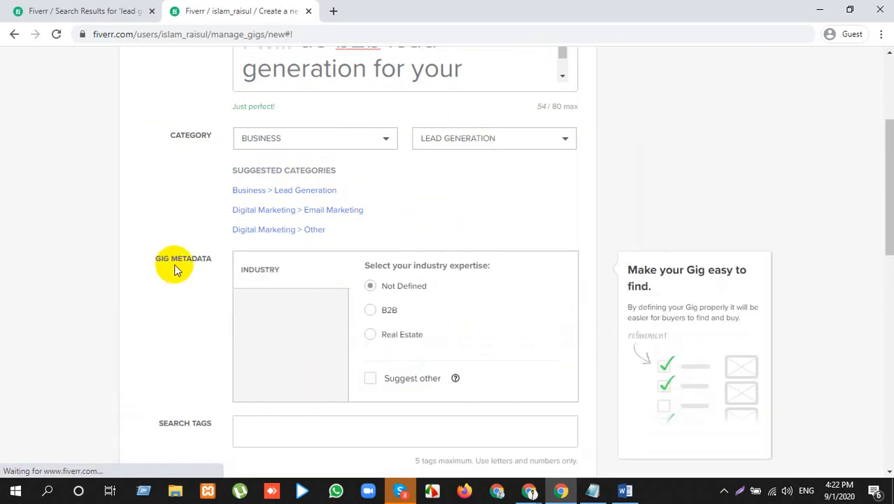
# Set the industry expertise in the gig metadata to B2B, trying out Real Estate and the Suggest other option along the way.
pyautogui.click(159, 263)
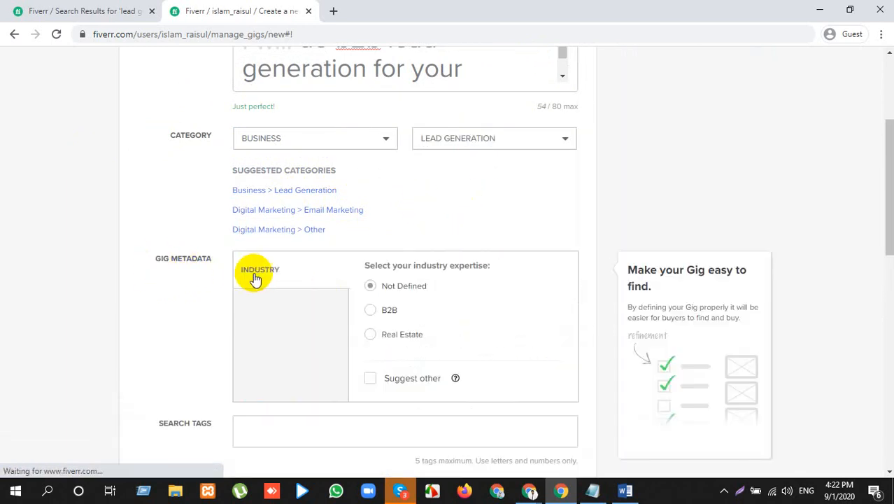
pyautogui.moveTo(239, 273); pyautogui.dragTo(295, 272)
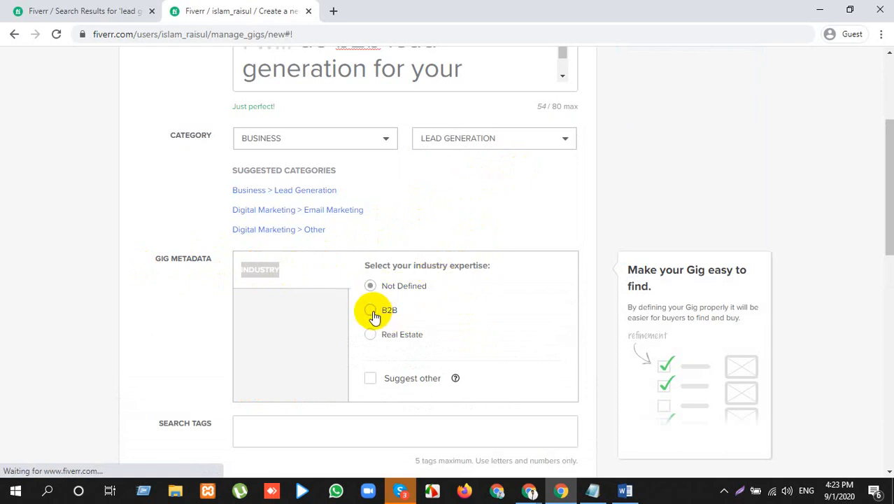
pyautogui.click(373, 312)
pyautogui.click(370, 336)
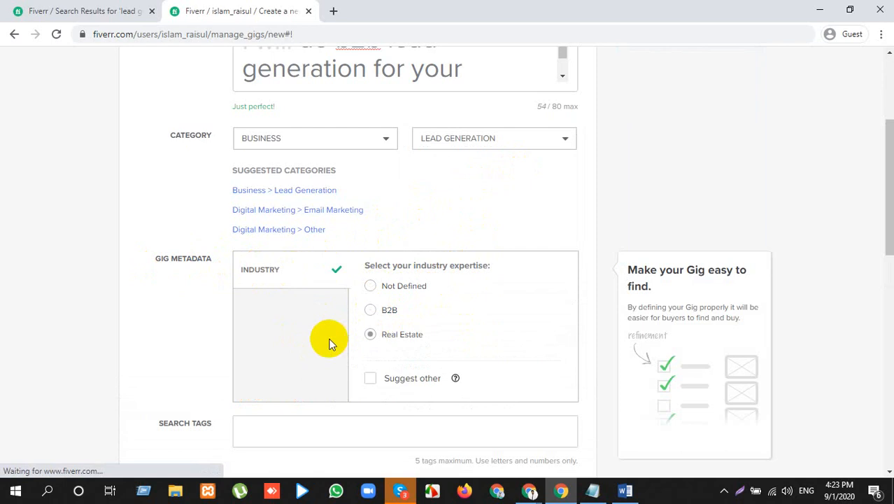
pyautogui.click(370, 381)
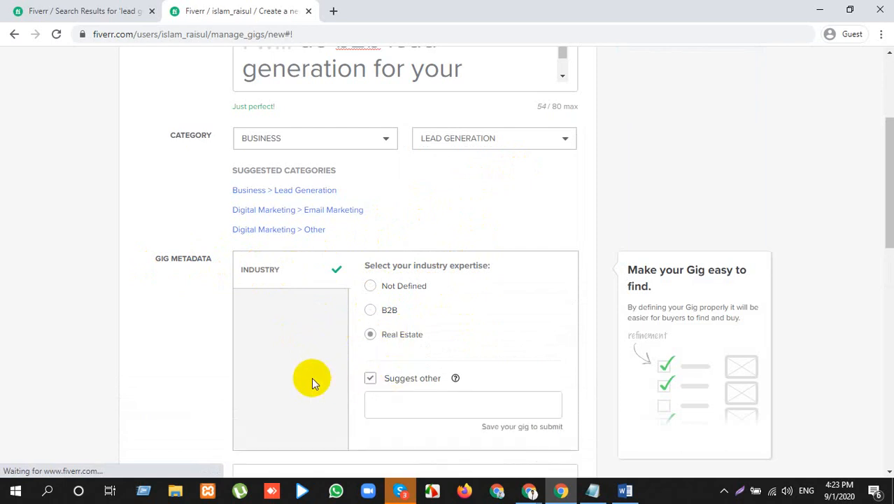
pyautogui.click(424, 399)
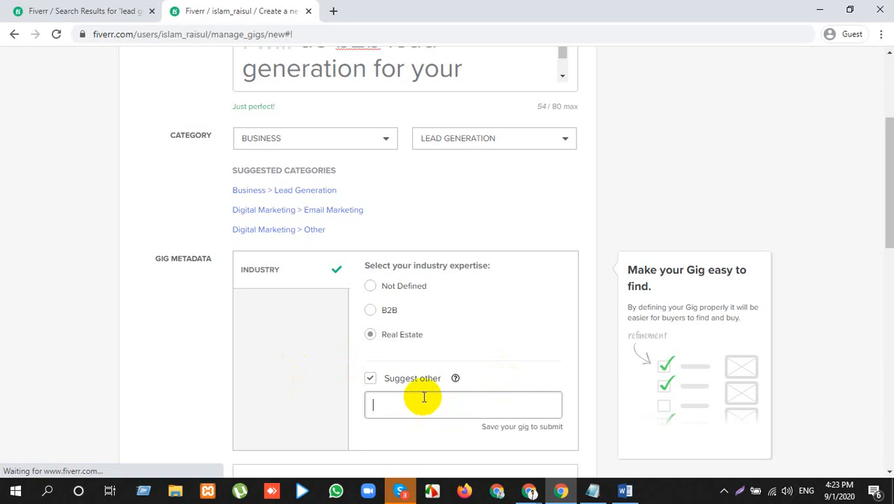
pyautogui.click(369, 310)
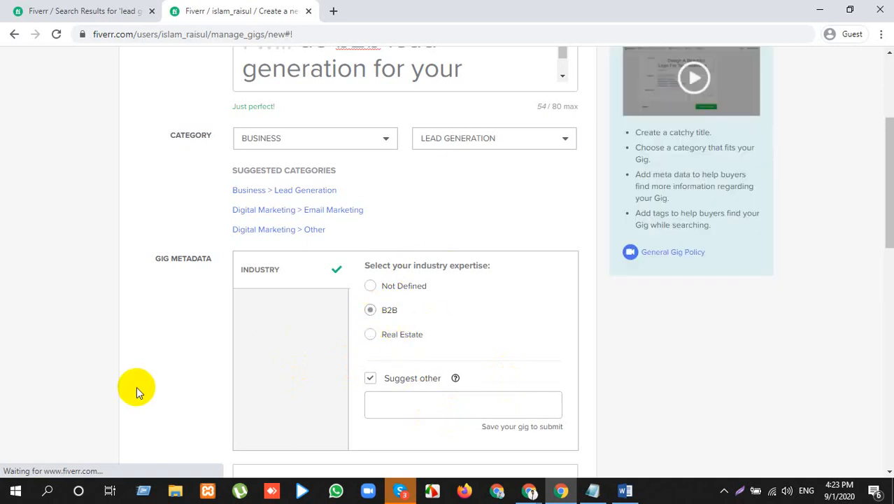
pyautogui.click(371, 381)
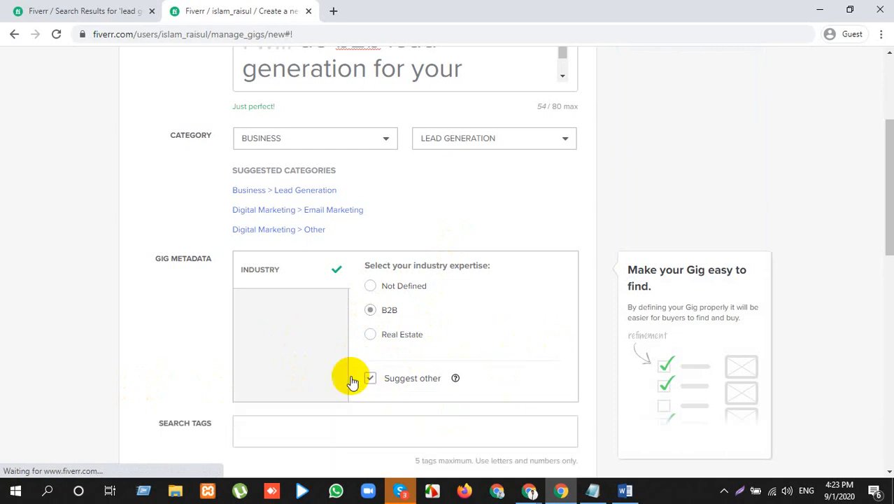
# Examine the lower part of the gig overview form and point out the Search Tags field.
pyautogui.scroll(-2, 466, 332)
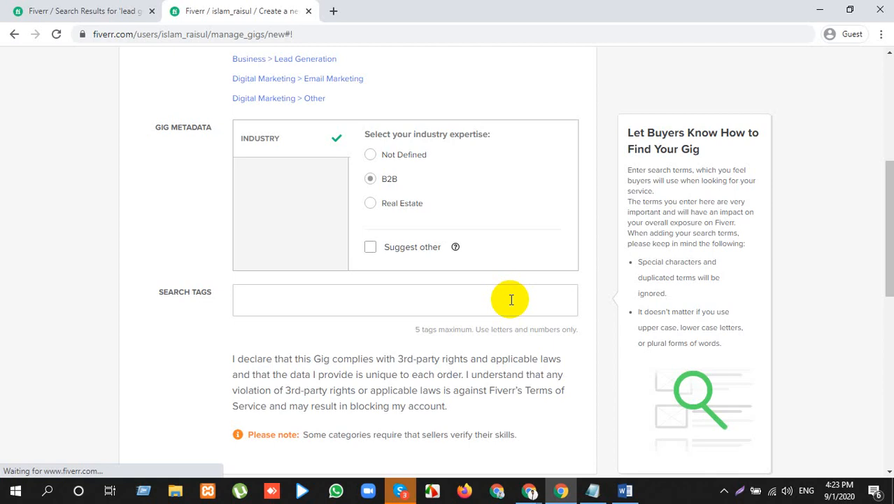
pyautogui.scroll(-2, 511, 299)
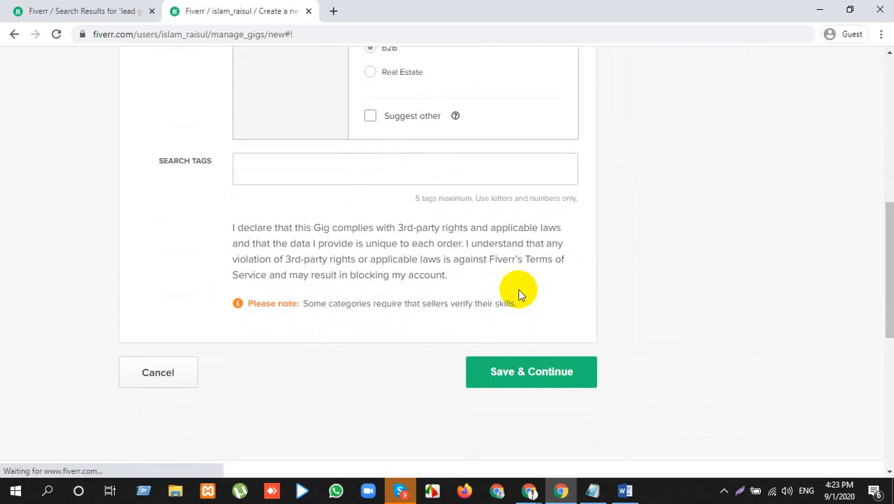
pyautogui.click(371, 177)
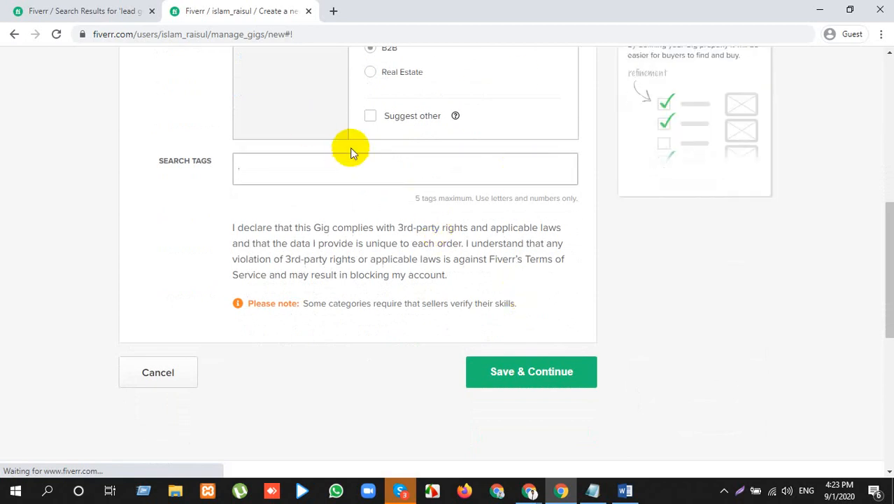
pyautogui.moveTo(160, 160); pyautogui.dragTo(210, 164)
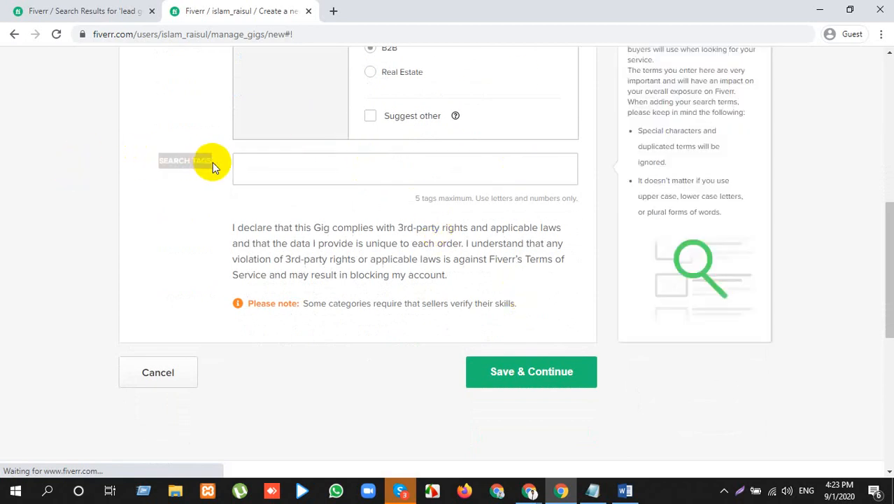
# Switch to the Notepad draft and look for the keyword list for the search tags at its end.
pyautogui.click(601, 494)
pyautogui.scroll(-20, 459, 241)
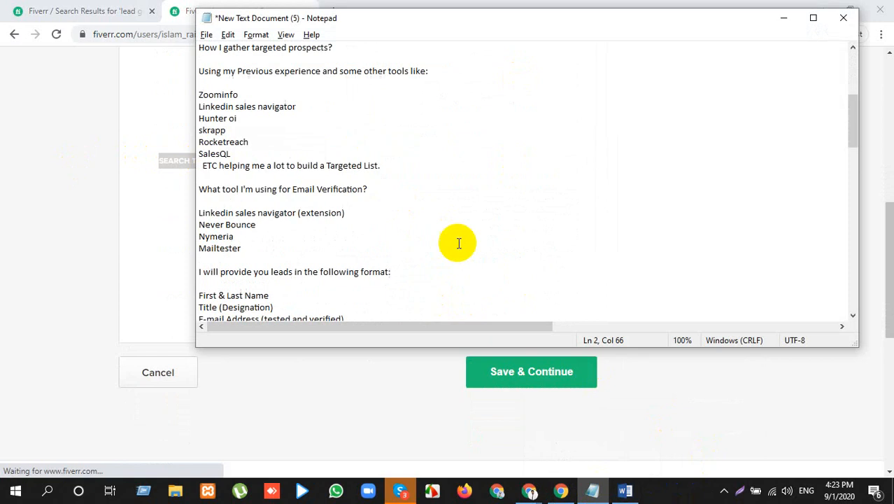
pyautogui.scroll(-10, 530, 202)
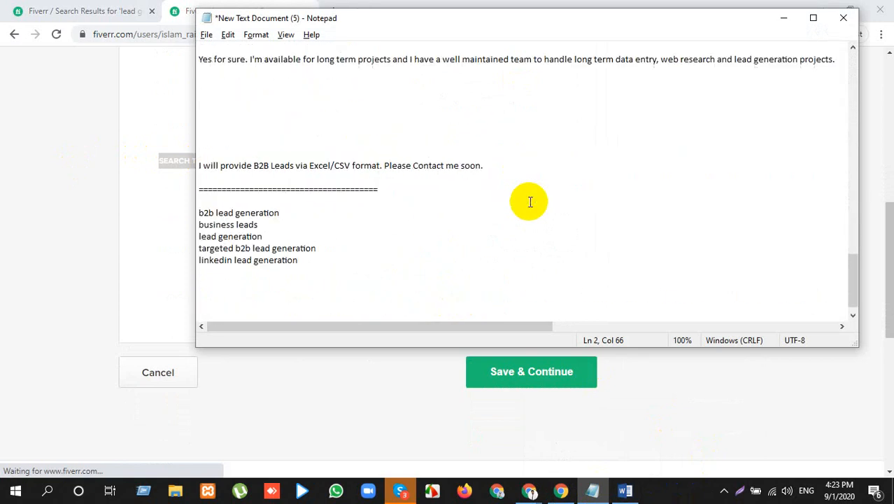
pyautogui.scroll(6, 529, 202)
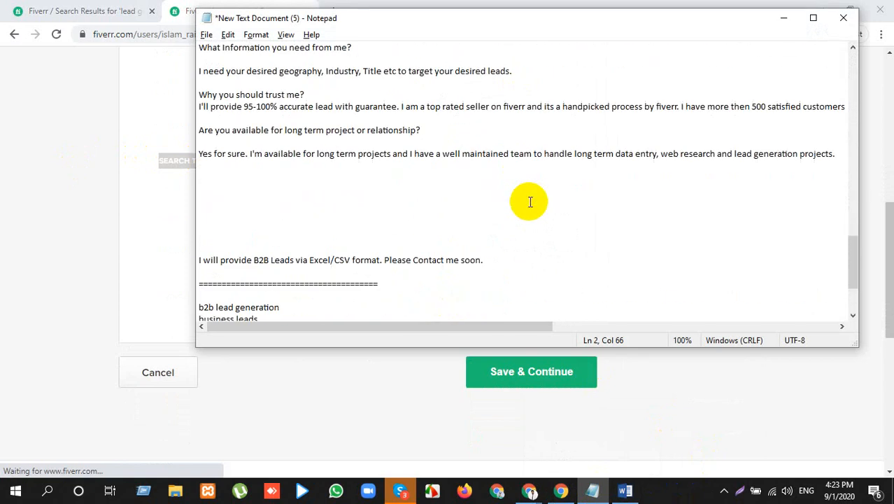
pyautogui.scroll(-6, 530, 203)
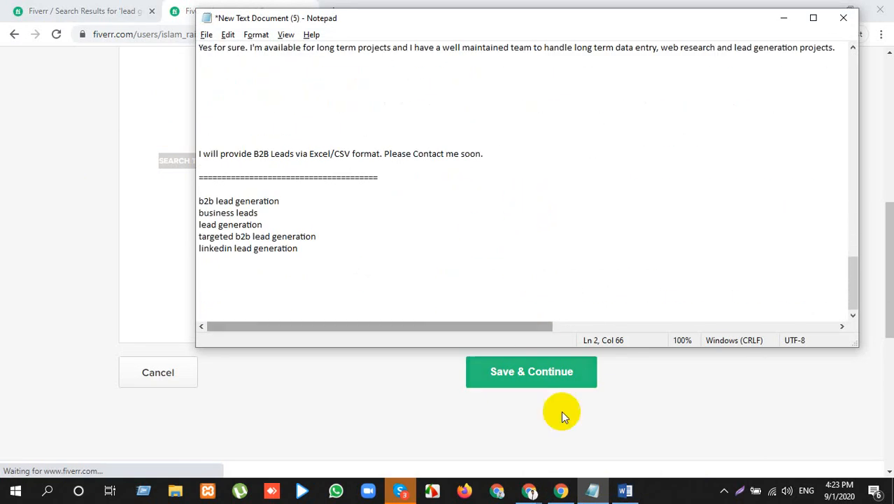
# Switch to the Word document, look through it to its end, and return to the keyword list in the Notepad draft.
pyautogui.click(625, 490)
pyautogui.scroll(-8, 467, 290)
pyautogui.scroll(-10, 467, 290)
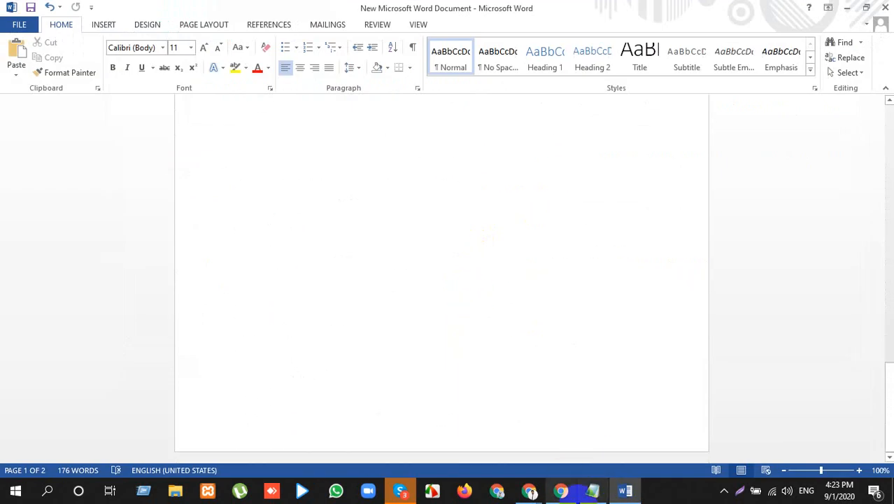
pyautogui.click(593, 490)
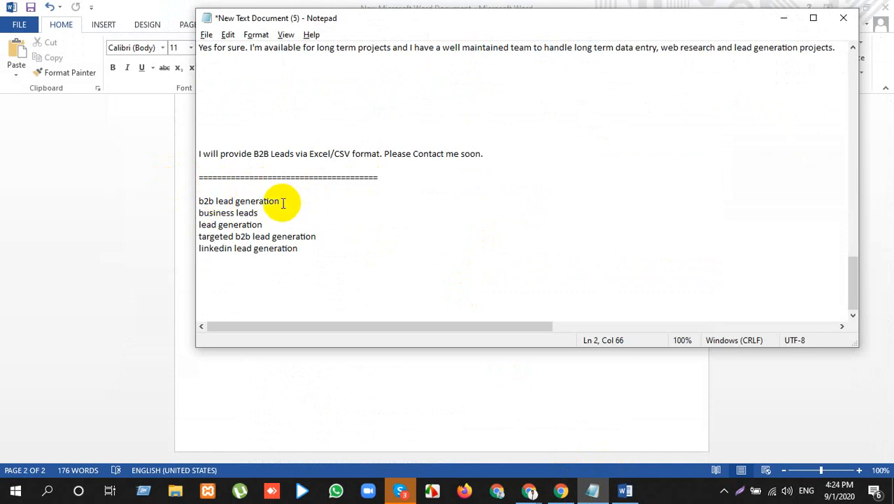
# Copy "b2b lead generation" from the Notepad keyword list and add it as the first search tag on the Fiverr gig form.
pyautogui.moveTo(280, 201); pyautogui.dragTo(195, 199)
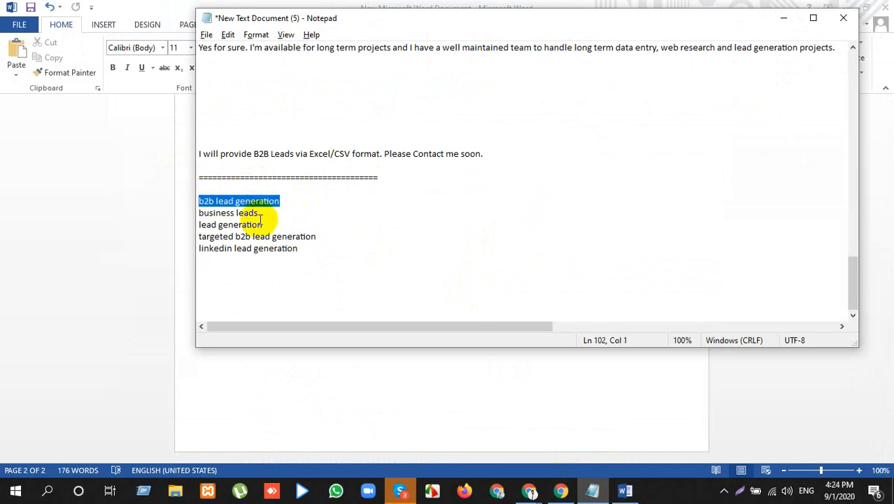
pyautogui.hotkey('alt', 'Tab')
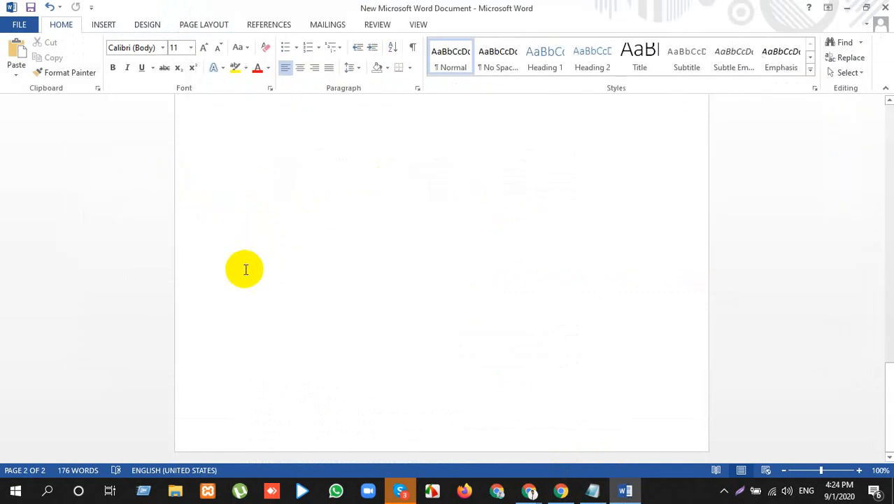
pyautogui.hotkey('alt', 'Tab')
pyautogui.click(557, 492)
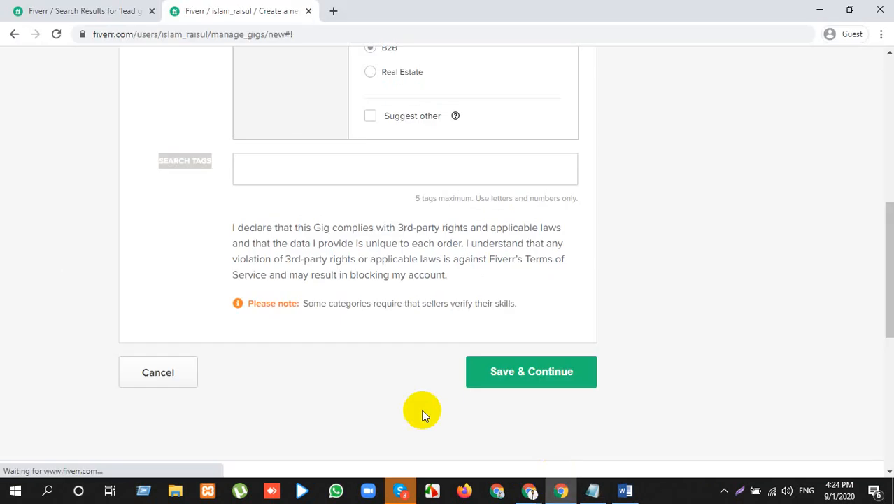
pyautogui.click(336, 165)
pyautogui.write('b2b lead generation')
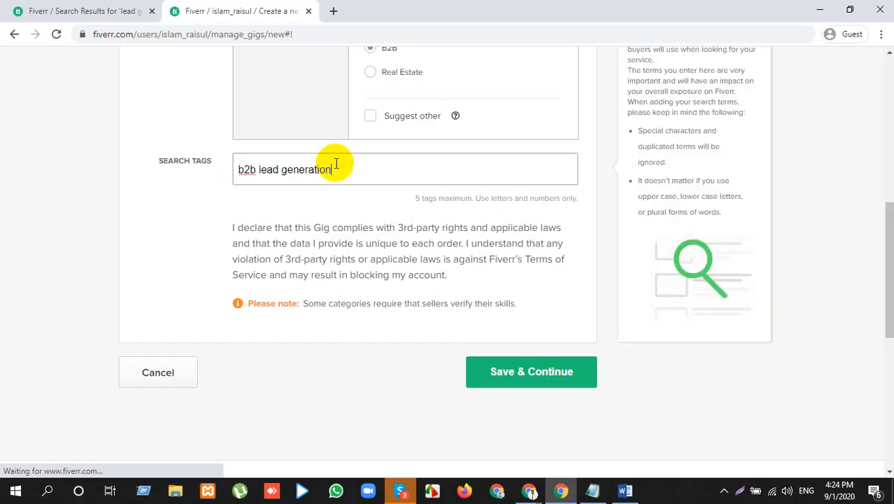
pyautogui.press('Return')
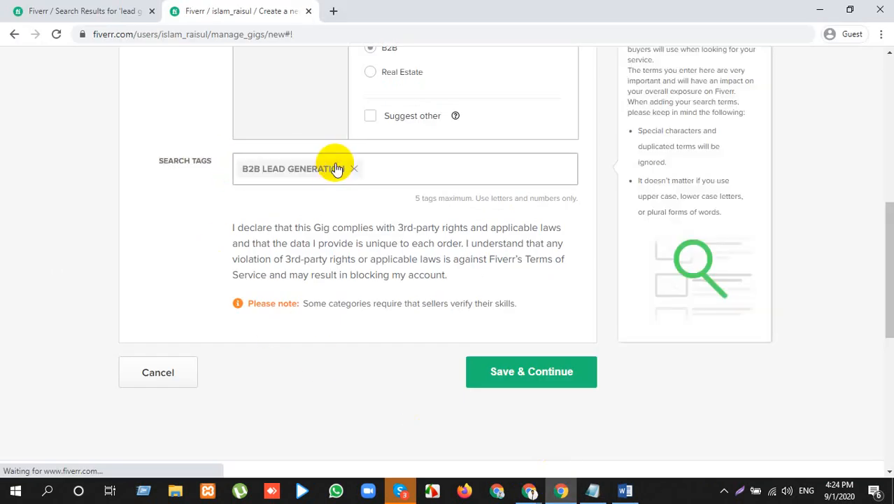
# Copy "business leads" from the Notepad keyword list and add it to the gig's search tags.
pyautogui.hotkey('alt', 'Tab')
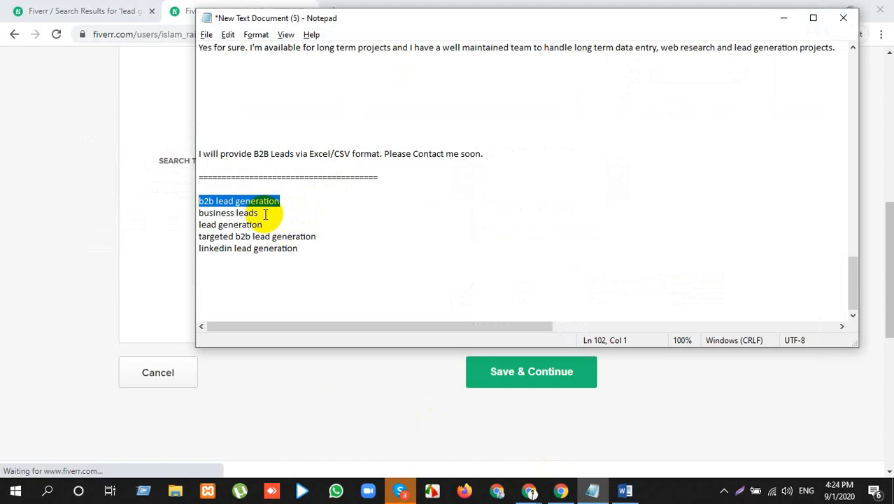
pyautogui.moveTo(265, 214); pyautogui.dragTo(200, 213)
pyautogui.hotkey('ctrl', 'c')
pyautogui.hotkey('alt', 'Tab')
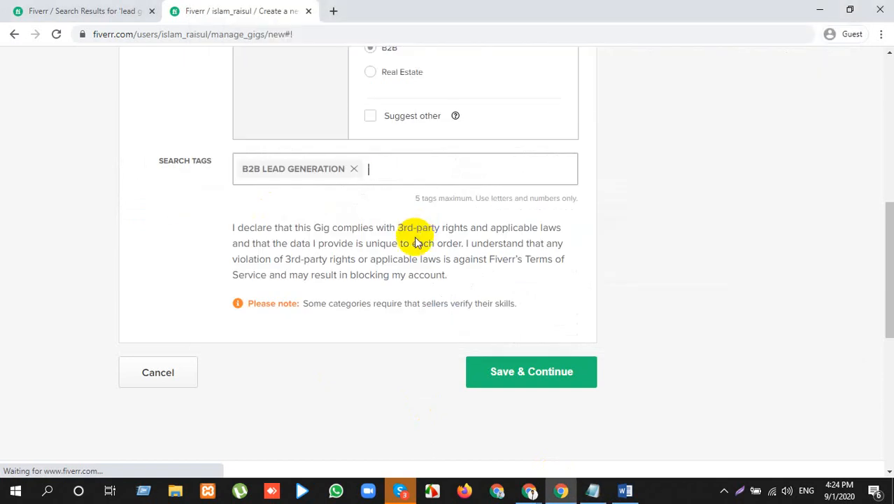
pyautogui.click(369, 175)
pyautogui.hotkey('ctrl', 'v')
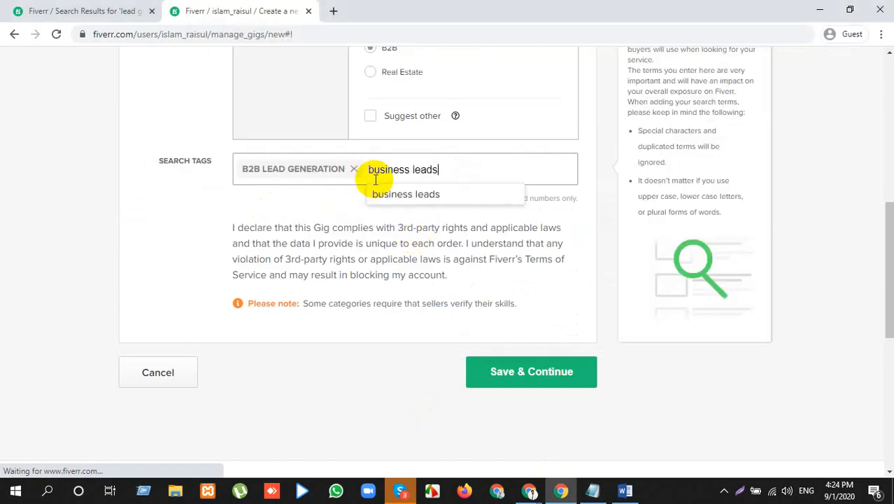
pyautogui.click(415, 189)
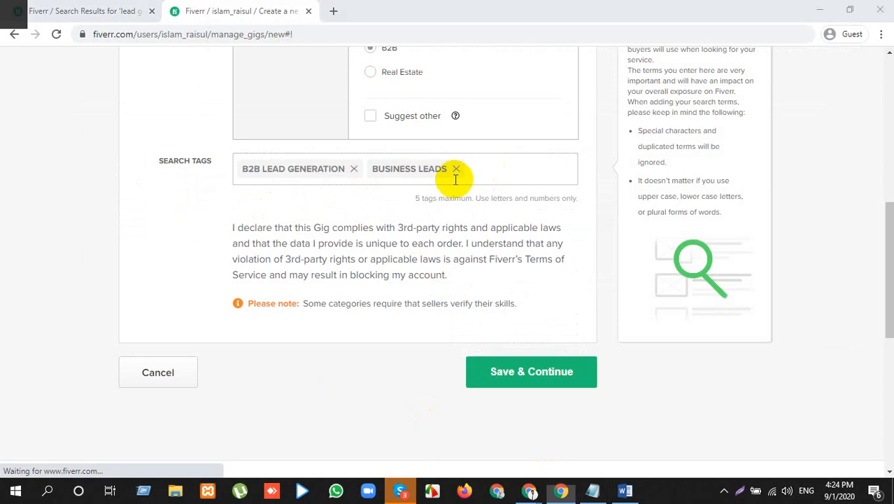
# Copy "lead generation" from the Notepad keyword list and add it as the third search tag.
pyautogui.hotkey('alt', 'Tab')
pyautogui.moveTo(265, 225); pyautogui.dragTo(189, 225)
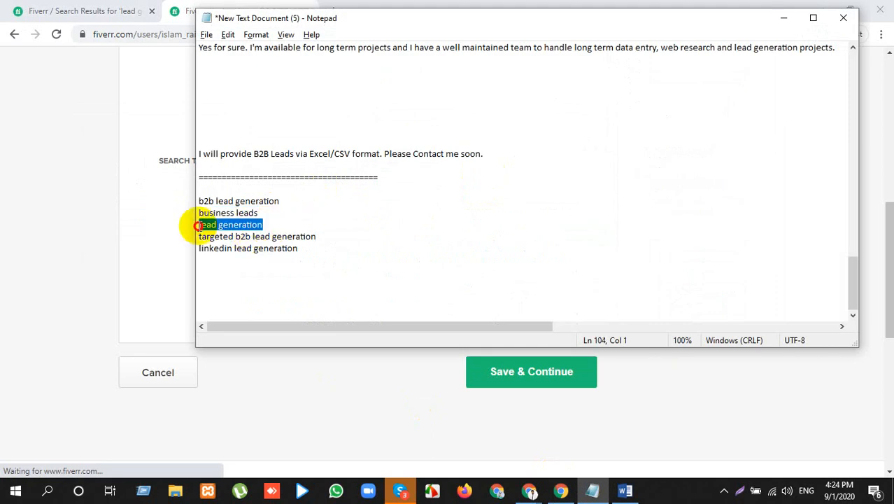
pyautogui.hotkey('ctrl', 'c')
pyautogui.hotkey('alt', 'Tab')
pyautogui.hotkey('ctrl', 'v')
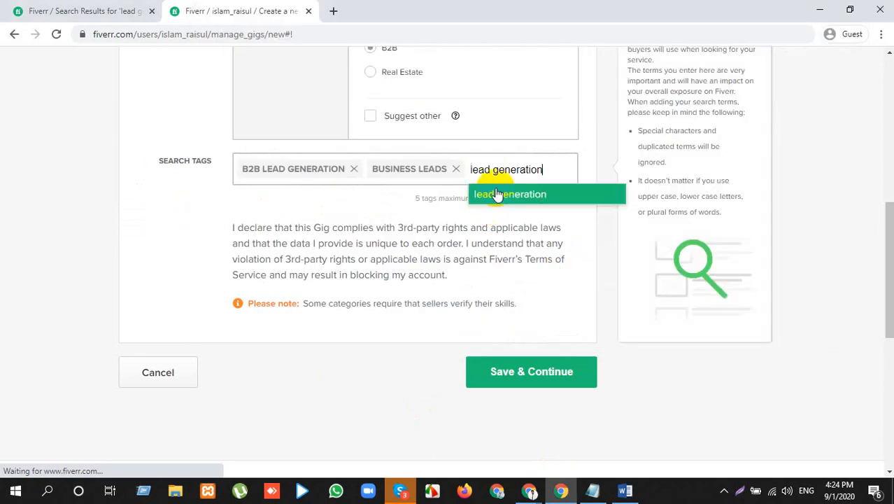
pyautogui.click(538, 202)
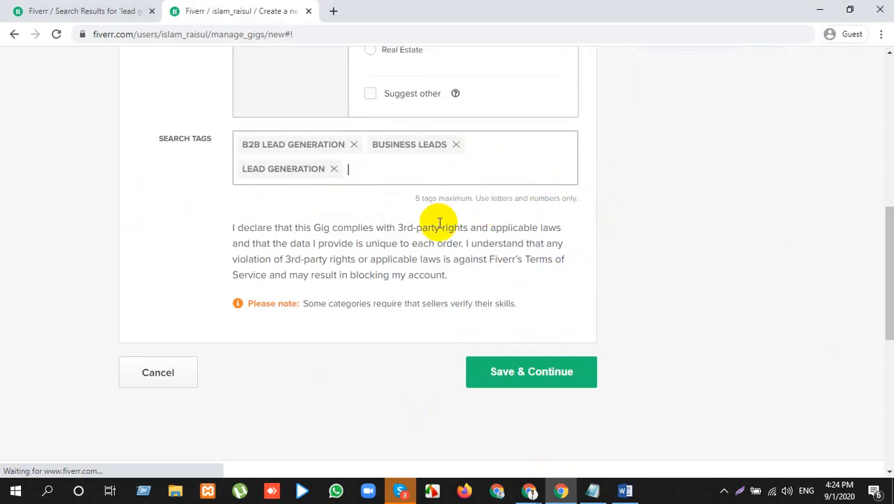
# Copy "targeted b2b lead generation" from the Notepad keyword list and add it to the gig's search tags.
pyautogui.hotkey('alt', 'Tab')
pyautogui.moveTo(316, 237); pyautogui.dragTo(199, 235)
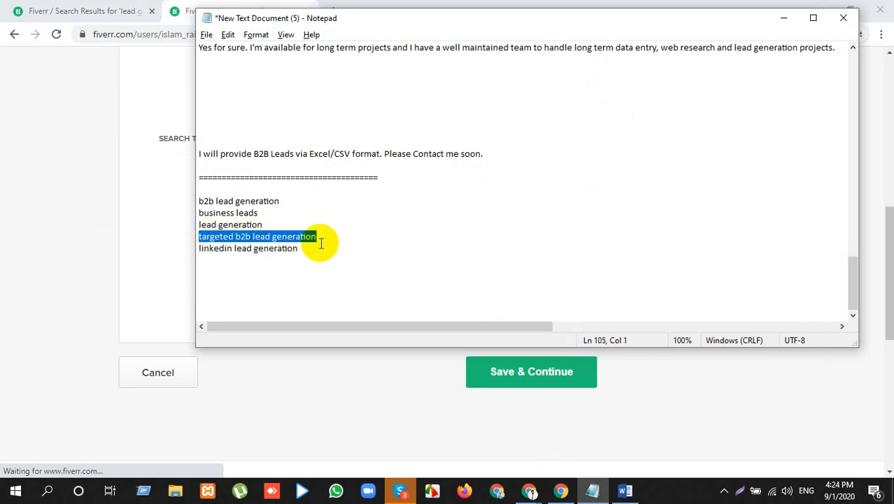
pyautogui.hotkey('ctrl', 'c')
pyautogui.hotkey('alt', 'Tab')
pyautogui.hotkey('ctrl', 'v')
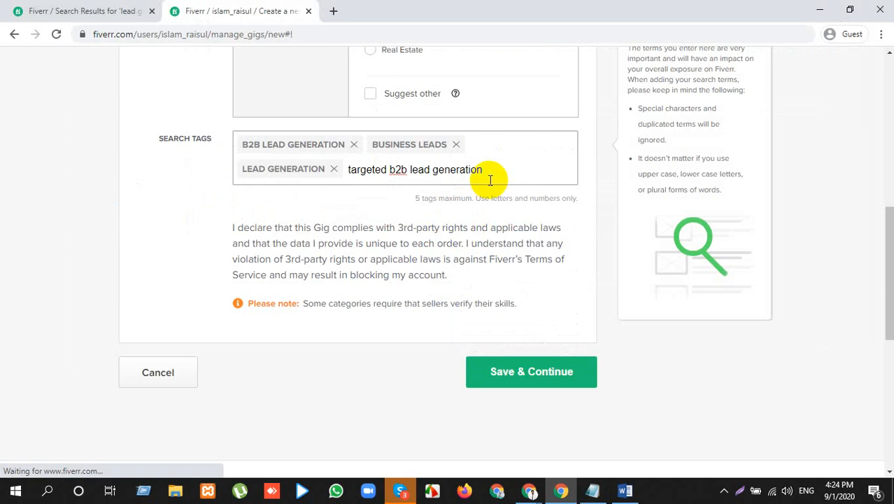
pyautogui.press('Return')
pyautogui.scroll(-1, 491, 181)
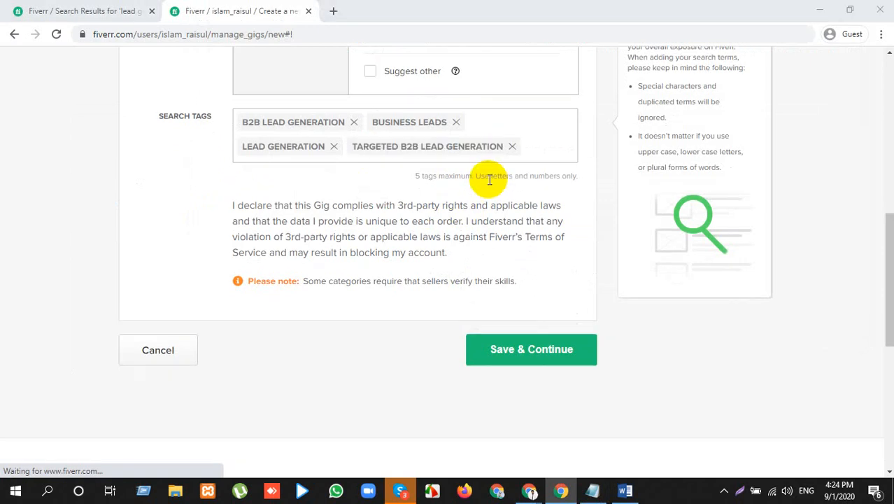
# Copy "linkedin lead generation" from the end of the Notepad keyword list and add it as a search tag.
pyautogui.hotkey('alt', 'Tab')
pyautogui.moveTo(299, 249); pyautogui.dragTo(194, 248)
pyautogui.hotkey('alt', 'Tab')
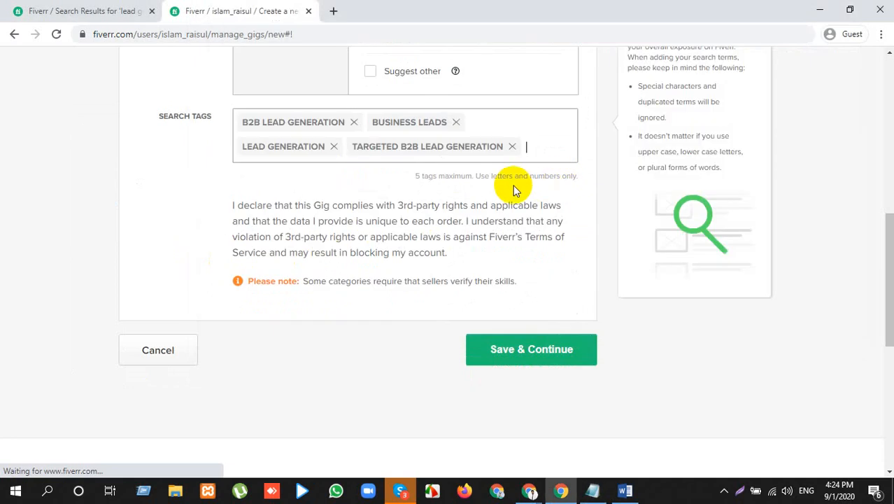
pyautogui.hotkey('ctrl', 'v')
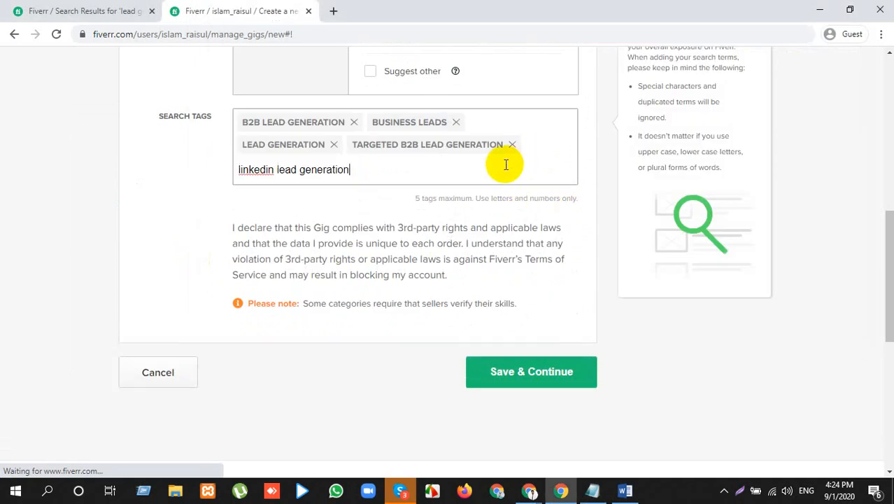
pyautogui.press('Return')
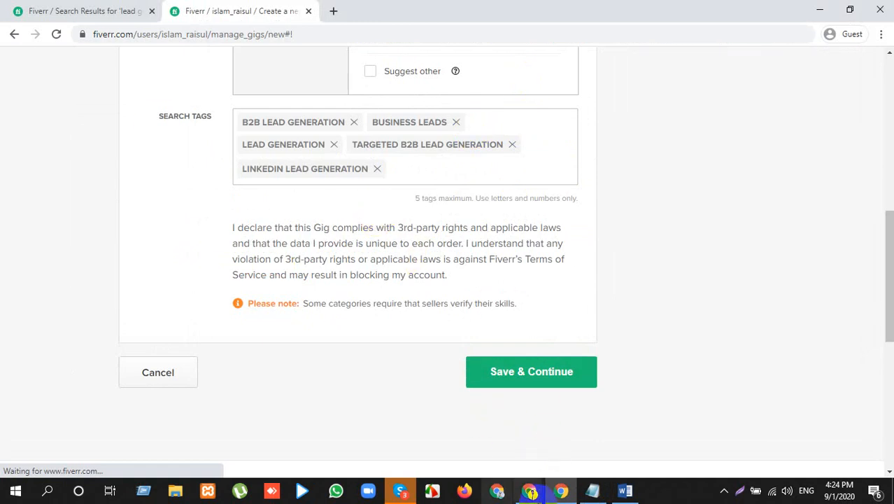
# Switch to the Google Meet window to check the class presentation, and return to the Fiverr gig form.
pyautogui.moveTo(530, 490)
pyautogui.click(434, 416)
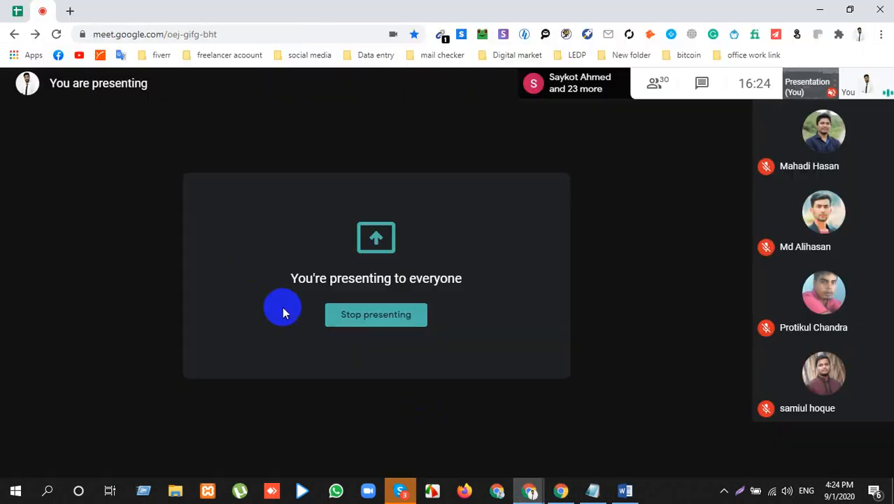
pyautogui.click(561, 490)
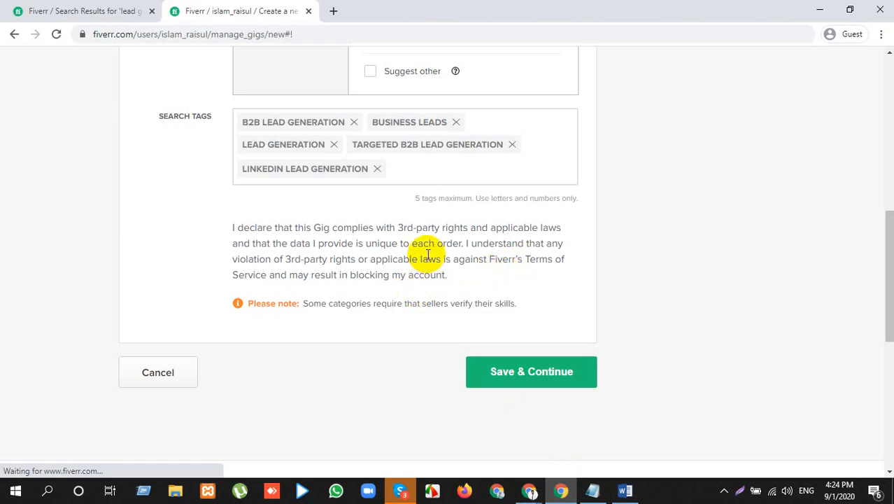
# Look over the category, metadata and search tags of the gig overview and try to save and continue.
pyautogui.moveTo(528, 206)
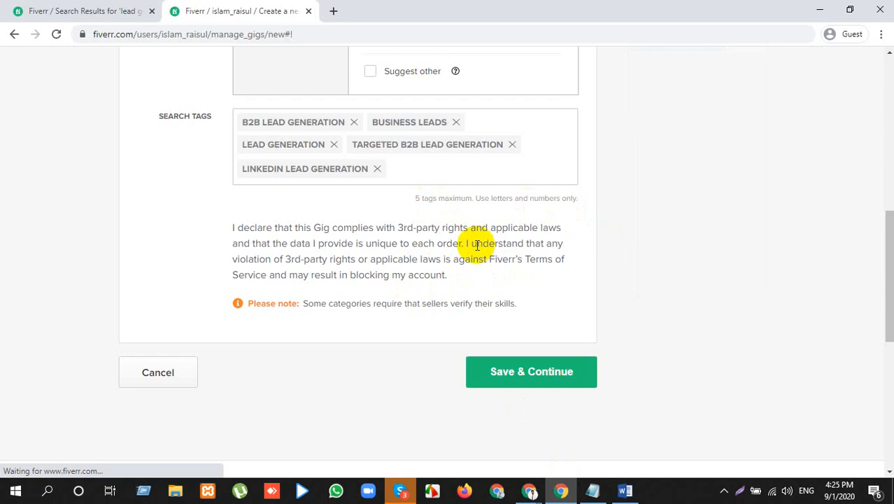
pyautogui.scroll(4, 560, 224)
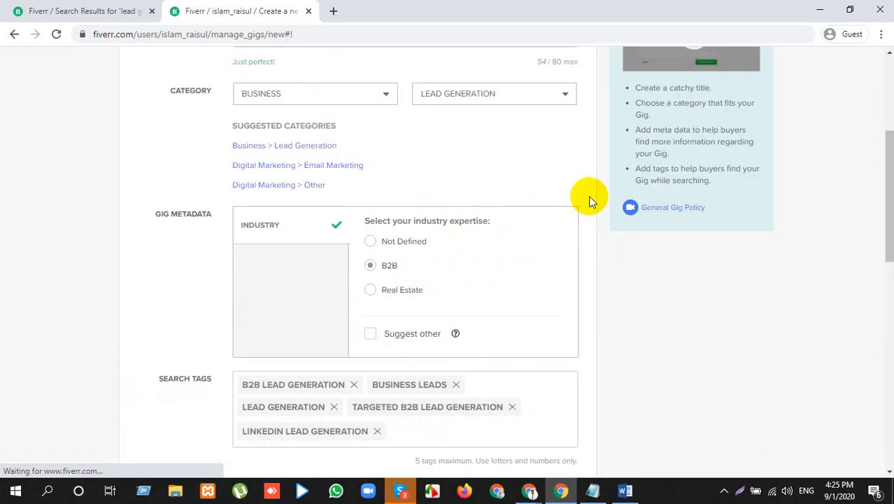
pyautogui.scroll(-4, 589, 202)
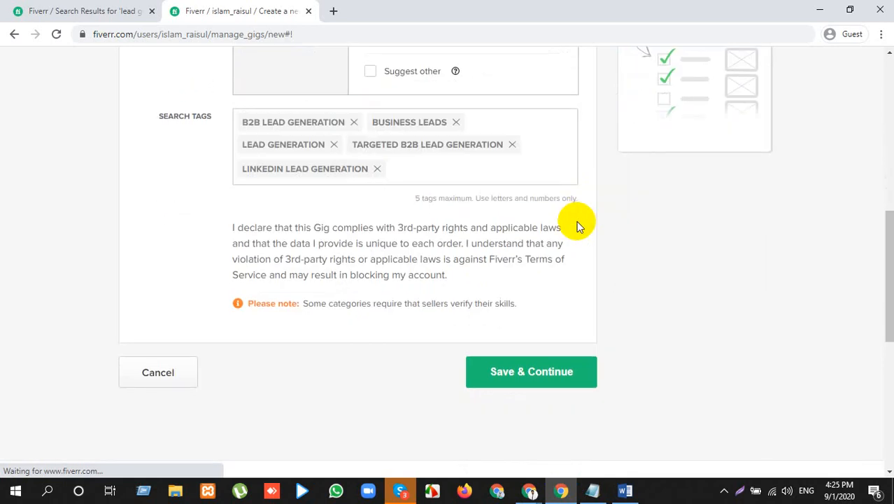
pyautogui.click(506, 383)
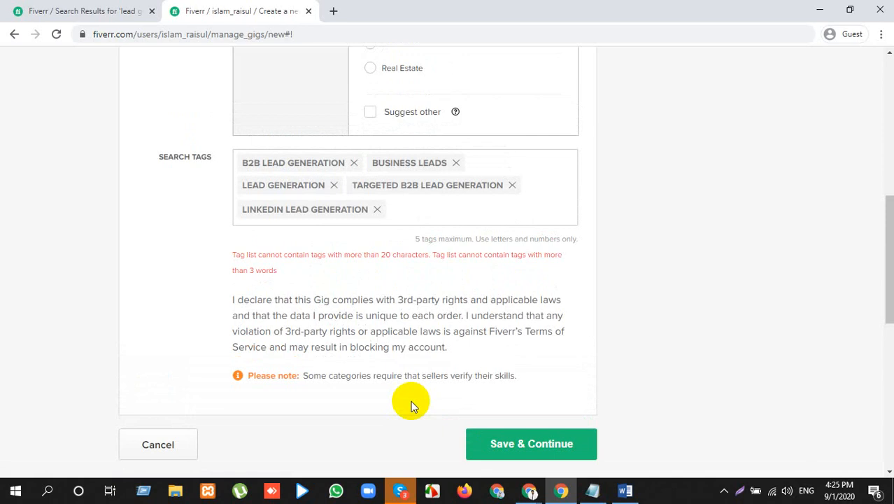
# Examine the whole gig overview form and the tag rules under Search Tags, retrying to save and continue.
pyautogui.click(368, 208)
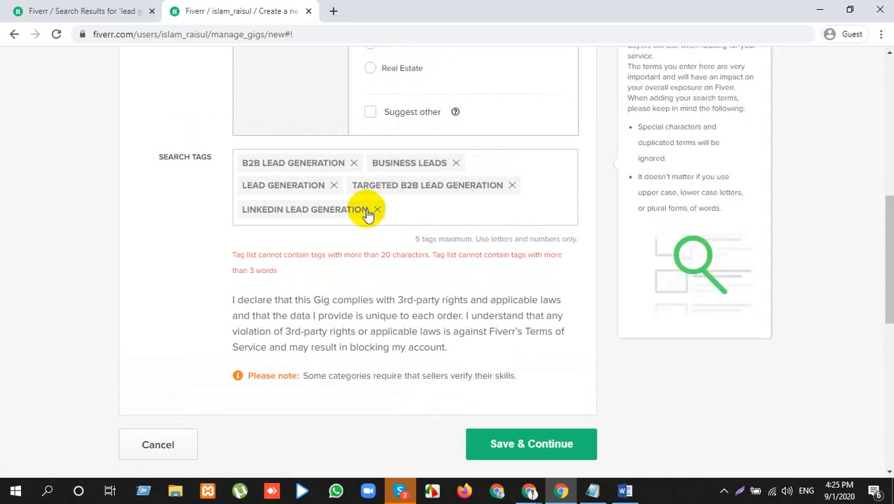
pyautogui.scroll(4, 385, 221)
pyautogui.scroll(3, 387, 220)
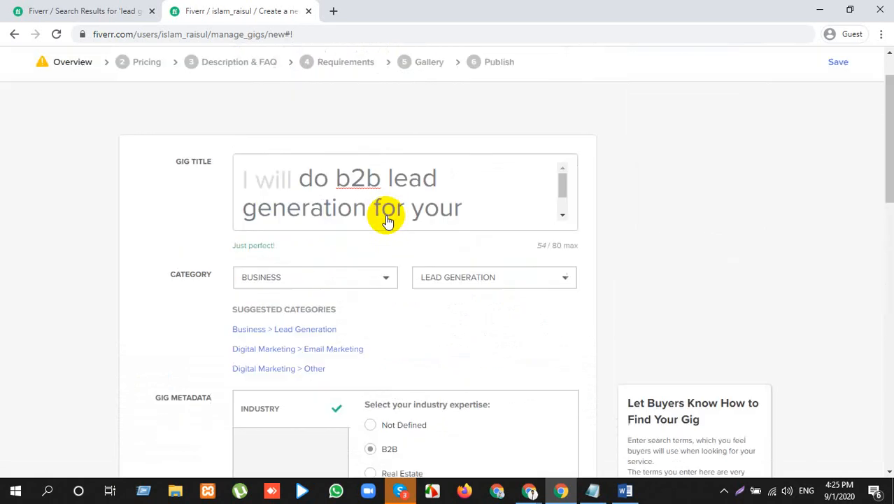
pyautogui.scroll(-10, 385, 215)
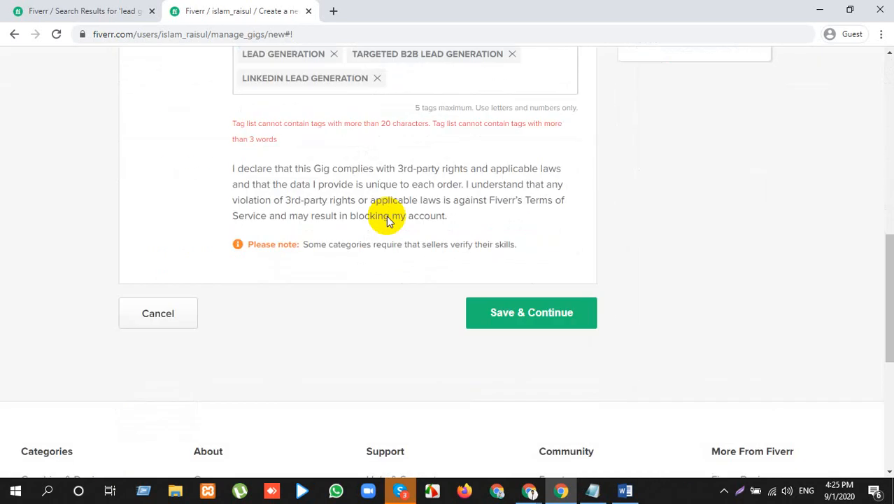
pyautogui.scroll(2, 386, 216)
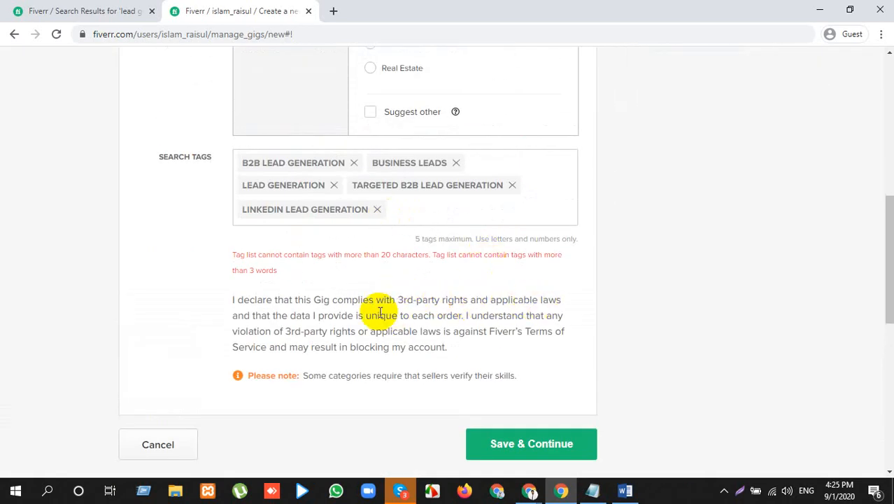
pyautogui.moveTo(408, 256)
pyautogui.click(536, 434)
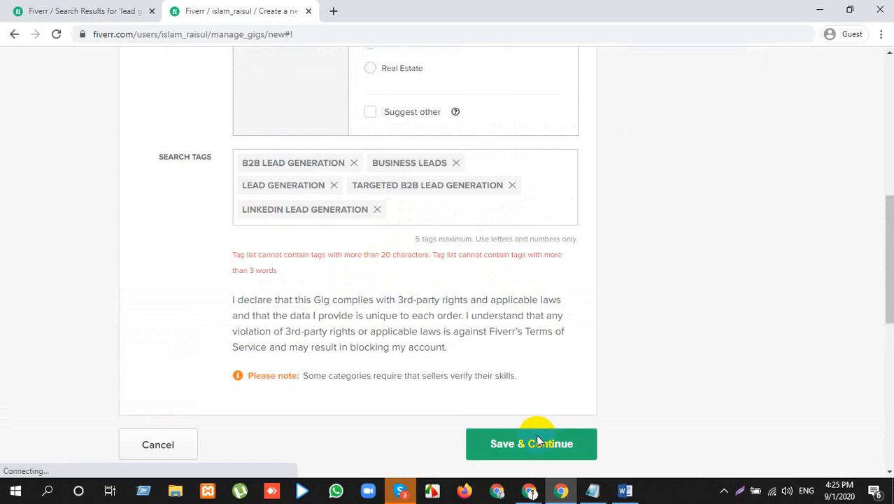
pyautogui.scroll(-2, 523, 386)
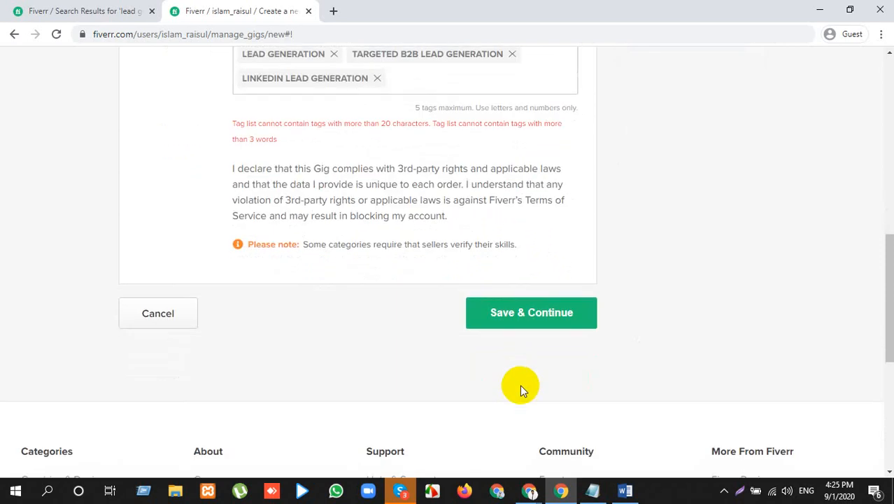
pyautogui.click(515, 320)
# Remove the "targeted b2b lead generation" search tag and try again to save the gig overview and continue.
pyautogui.scroll(2, 423, 310)
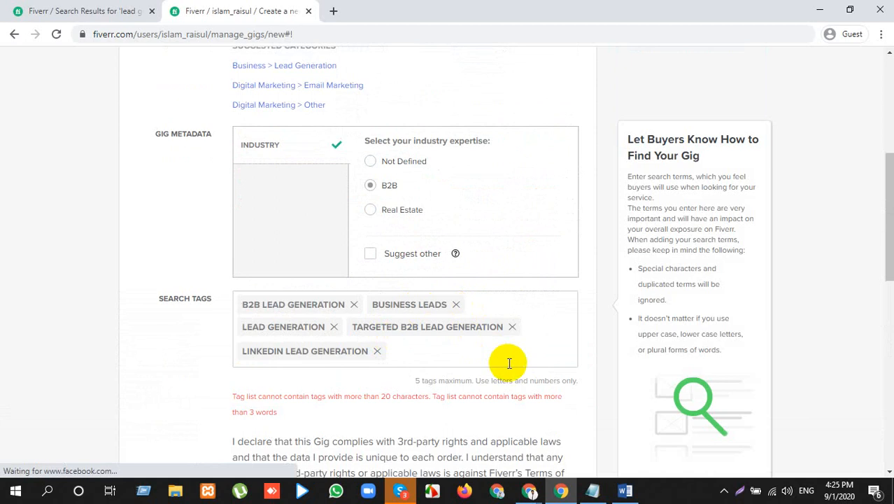
pyautogui.click(512, 327)
pyautogui.scroll(-1, 456, 352)
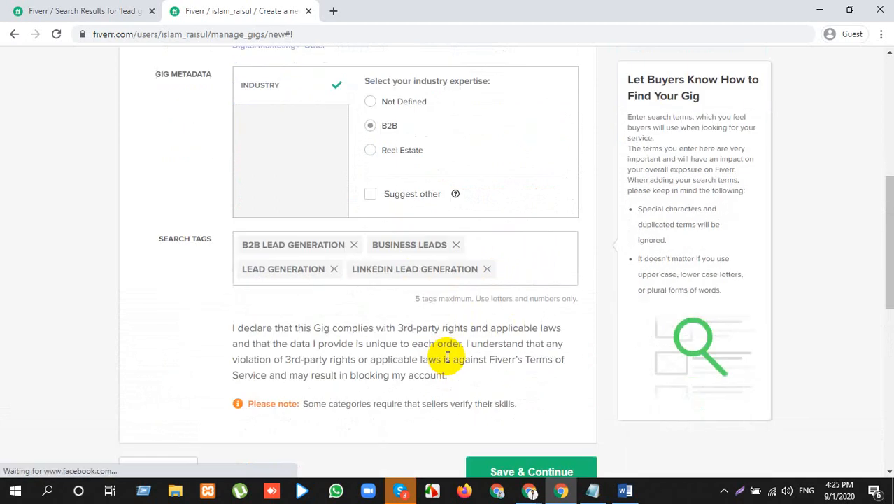
pyautogui.scroll(-2, 448, 357)
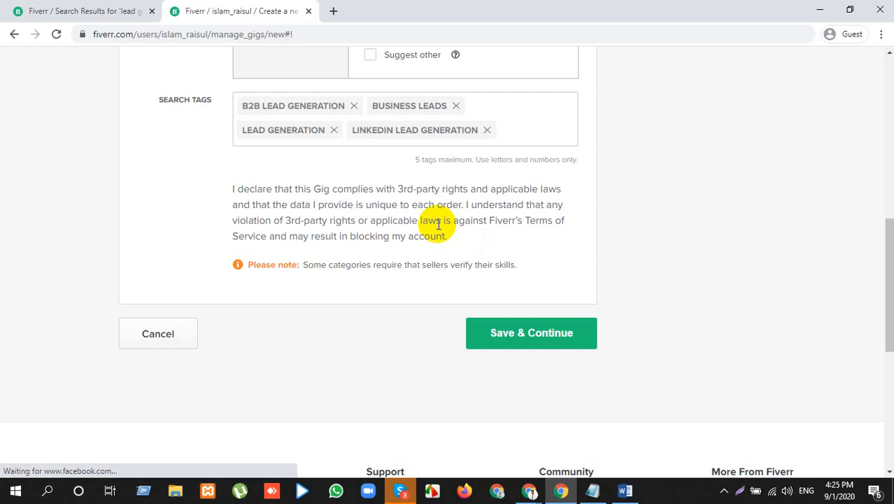
pyautogui.click(482, 107)
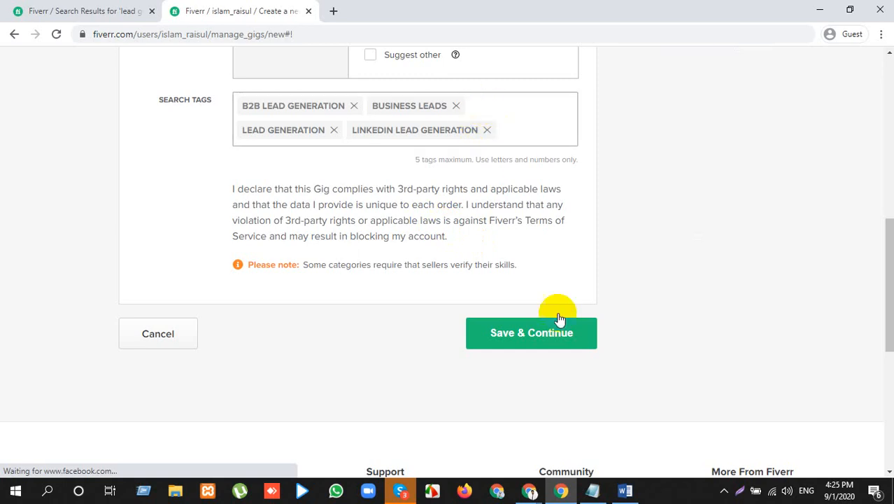
pyautogui.click(560, 344)
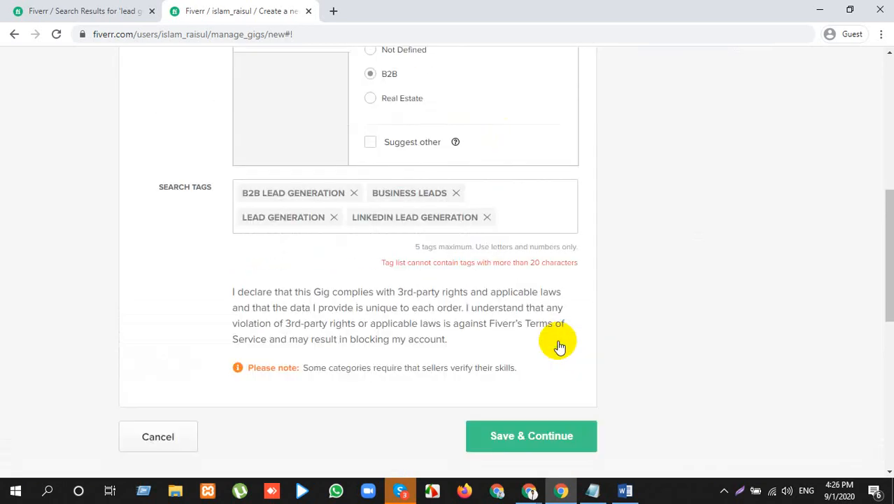
# Remove the "linkedin lead generation" search tag and save the gig overview to continue to pricing.
pyautogui.moveTo(457, 180)
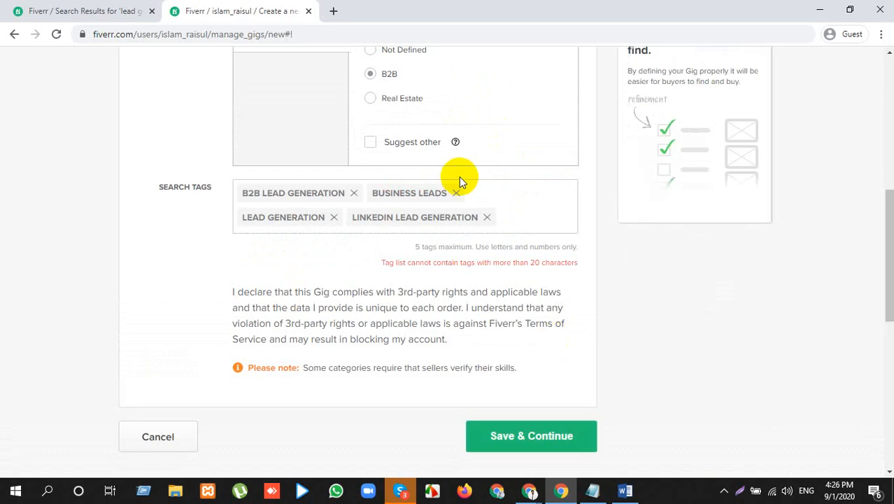
pyautogui.click(486, 218)
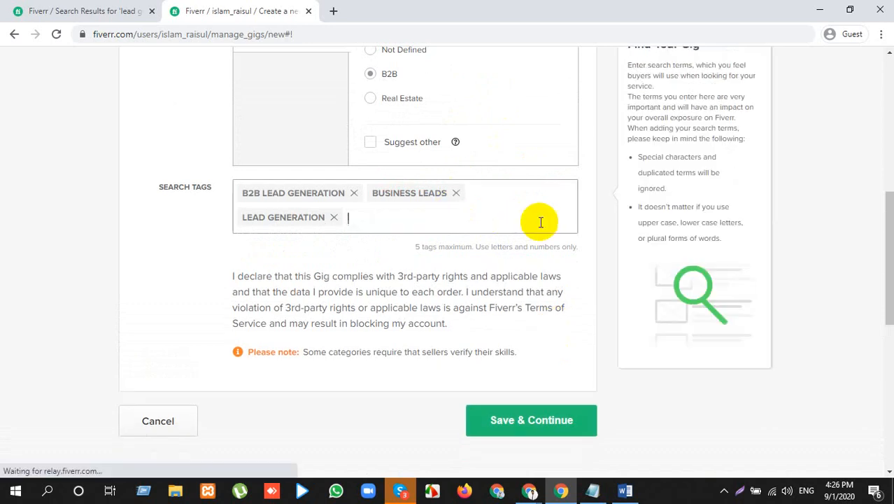
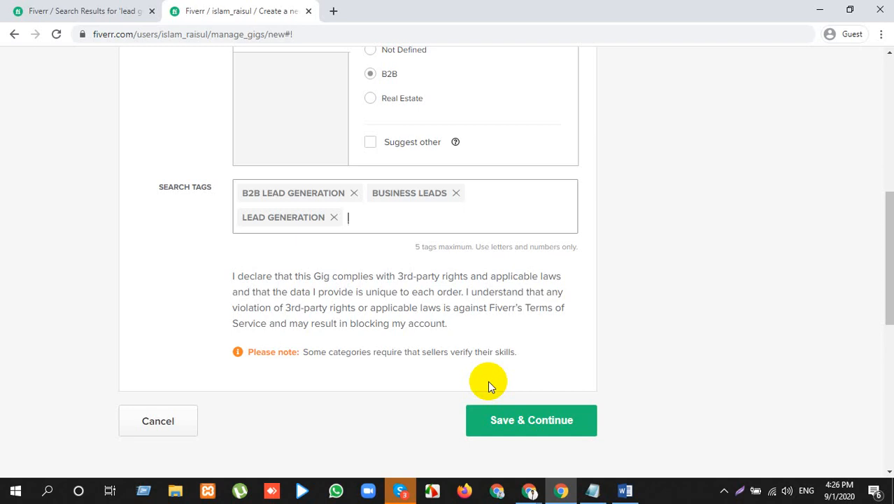
pyautogui.click(531, 420)
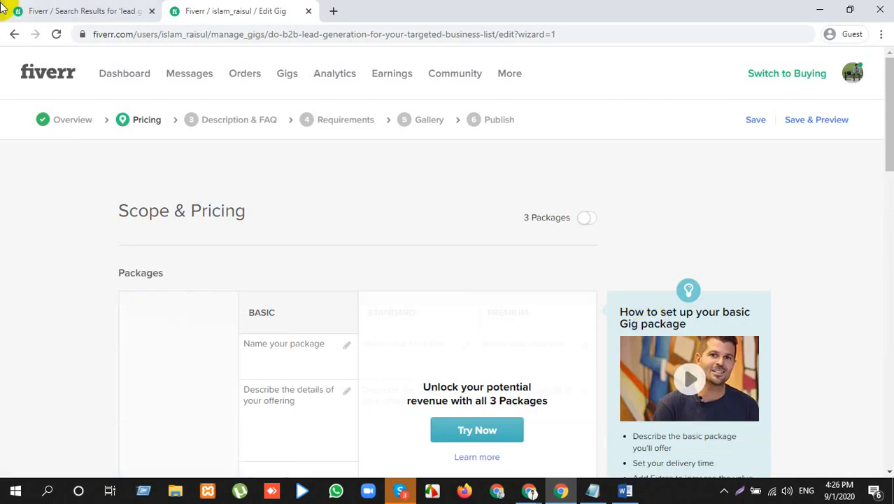
# Look over the Scope & Pricing page, enable the 3 Packages option and dismiss its introduction.
pyautogui.moveTo(182, 212); pyautogui.dragTo(292, 202)
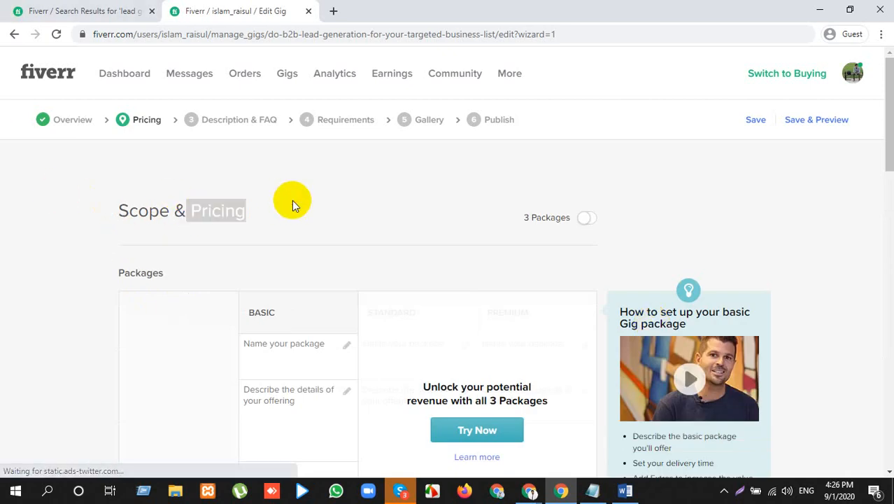
pyautogui.click(199, 205)
pyautogui.scroll(-4, 272, 233)
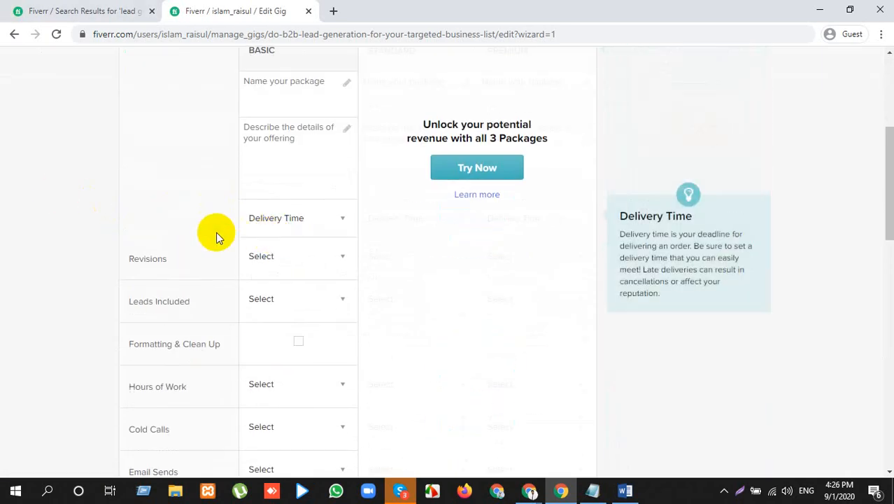
pyautogui.scroll(2, 190, 216)
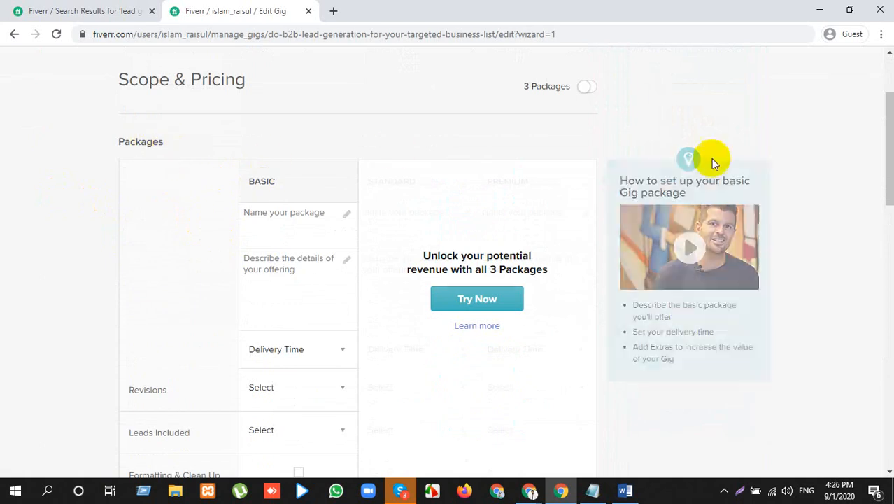
pyautogui.click(588, 88)
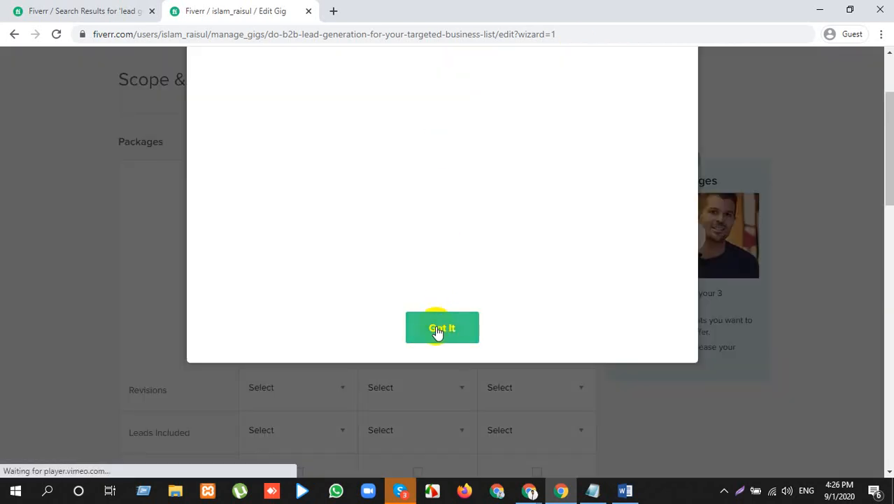
pyautogui.click(440, 328)
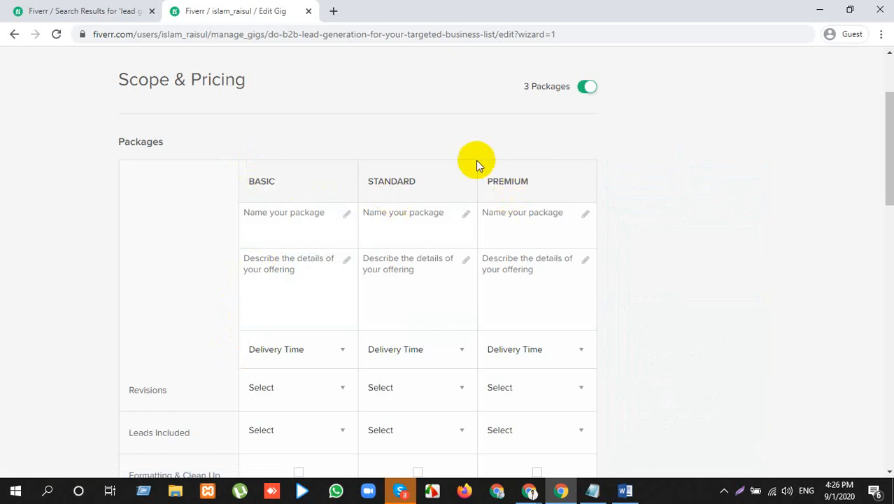
# Name the three packages BASIC, STANDARD and PREMIUM, copying each name from its column heading.
pyautogui.doubleClick(261, 181)
pyautogui.hotkey('ctrl', 'c')
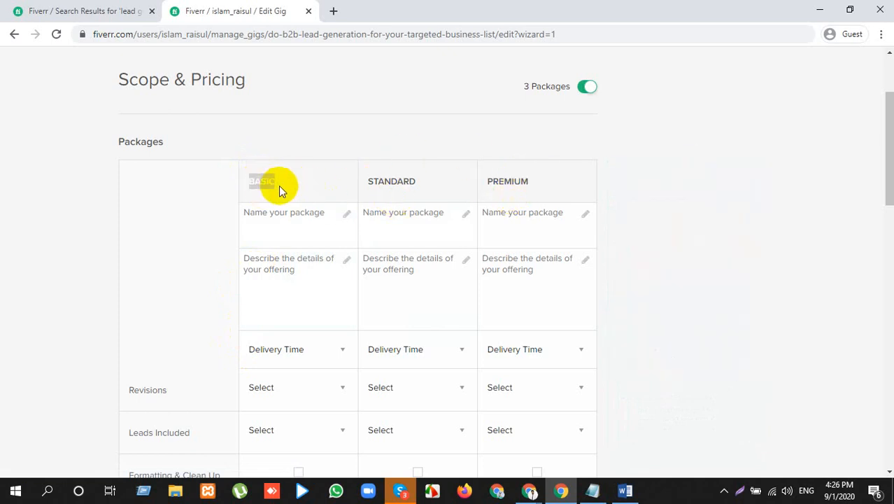
pyautogui.click(302, 219)
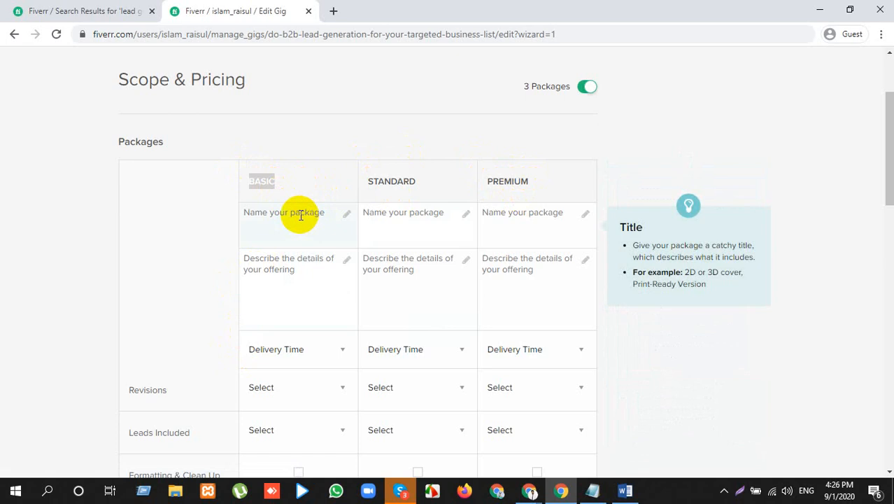
pyautogui.hotkey('ctrl', 'v')
pyautogui.click(393, 197)
pyautogui.doubleClick(401, 180)
pyautogui.hotkey('ctrl', 'c')
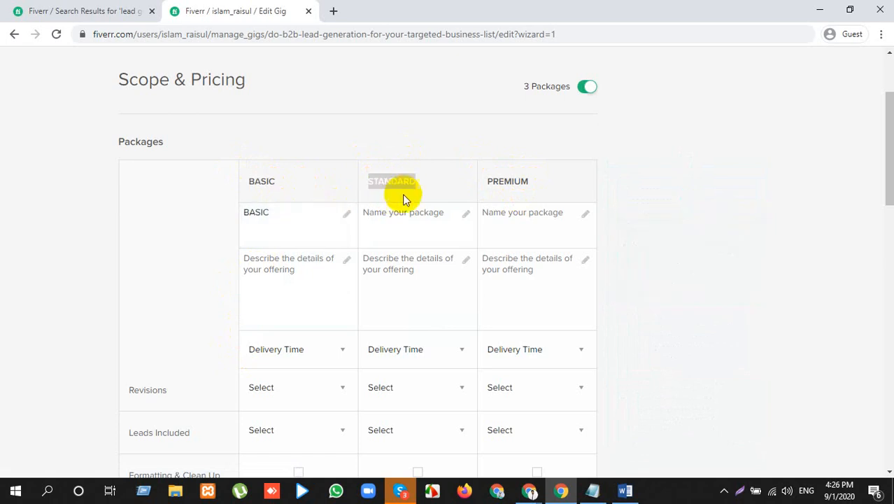
pyautogui.click(401, 212)
pyautogui.hotkey('ctrl', 'v')
pyautogui.click(492, 196)
pyautogui.doubleClick(515, 179)
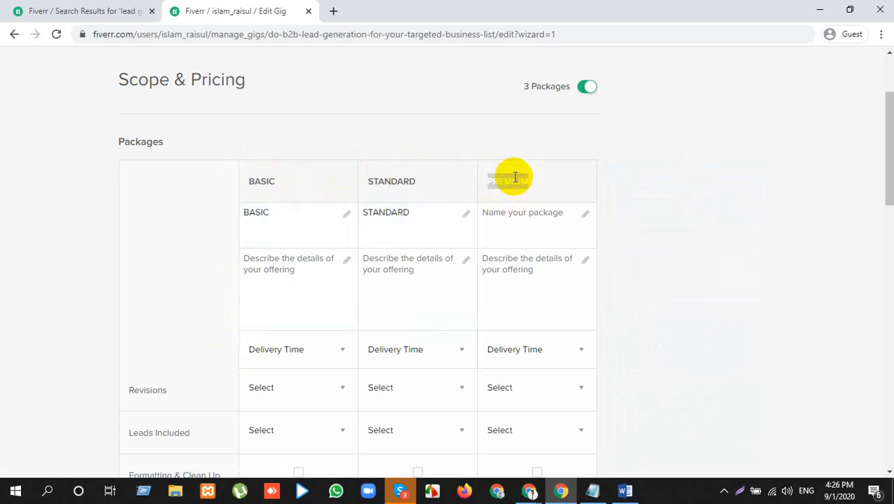
pyautogui.hotkey('ctrl', 'c')
pyautogui.click(505, 219)
pyautogui.hotkey('ctrl', 'v')
pyautogui.click(154, 282)
# Switch to the Notepad draft and copy the package title "100 TARGETED PROSPECTS/LEADS" from its Packages section.
pyautogui.click(255, 264)
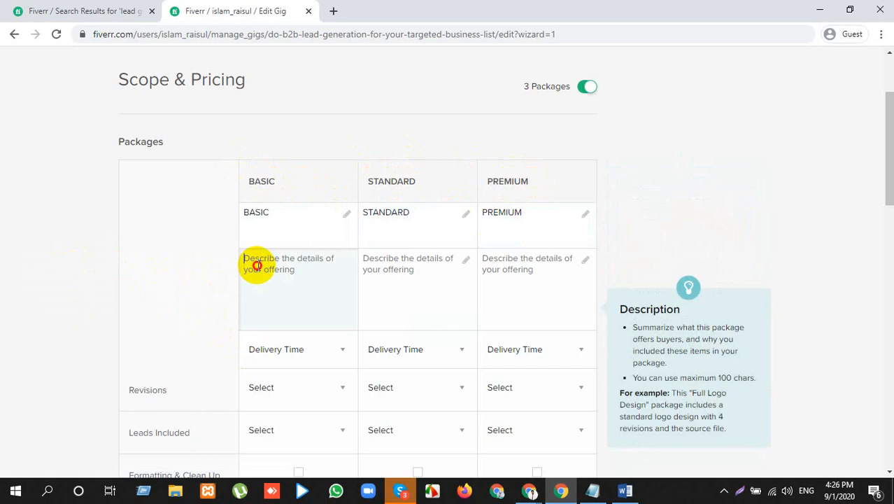
pyautogui.hotkey('alt', 'Tab')
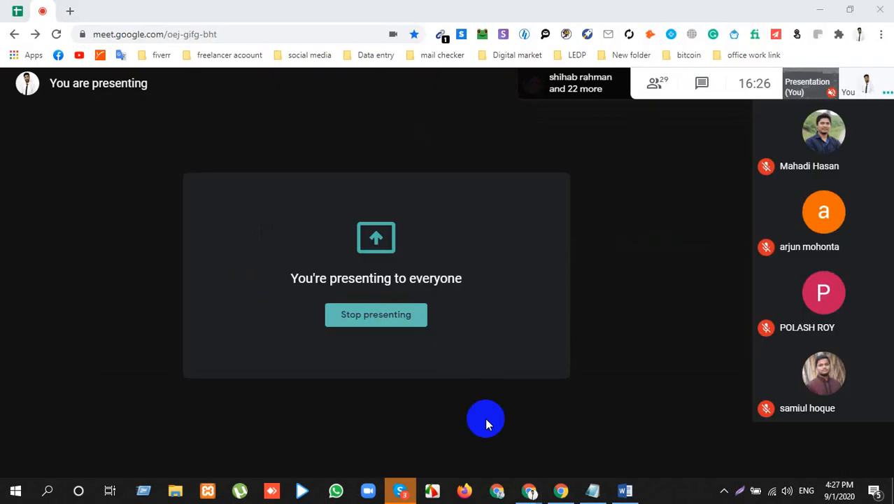
pyautogui.hotkey('alt', 'Tab')
pyautogui.click(593, 490)
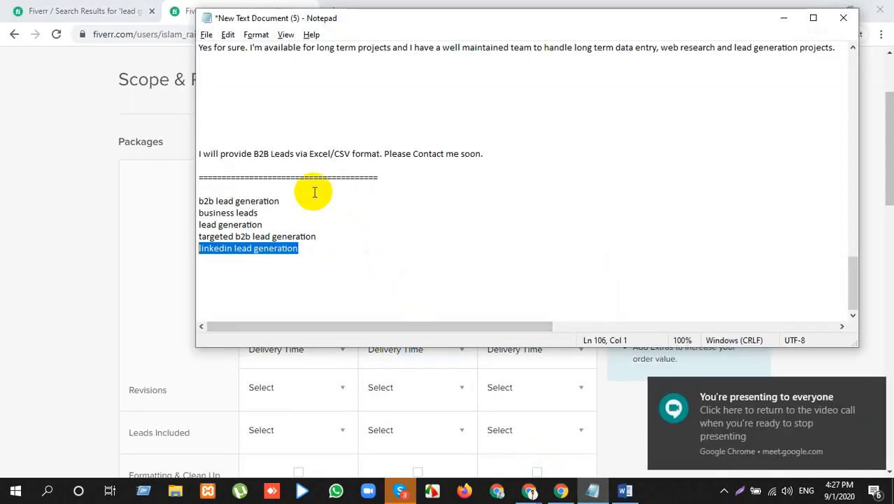
pyautogui.scroll(8, 313, 192)
pyautogui.scroll(4, 320, 188)
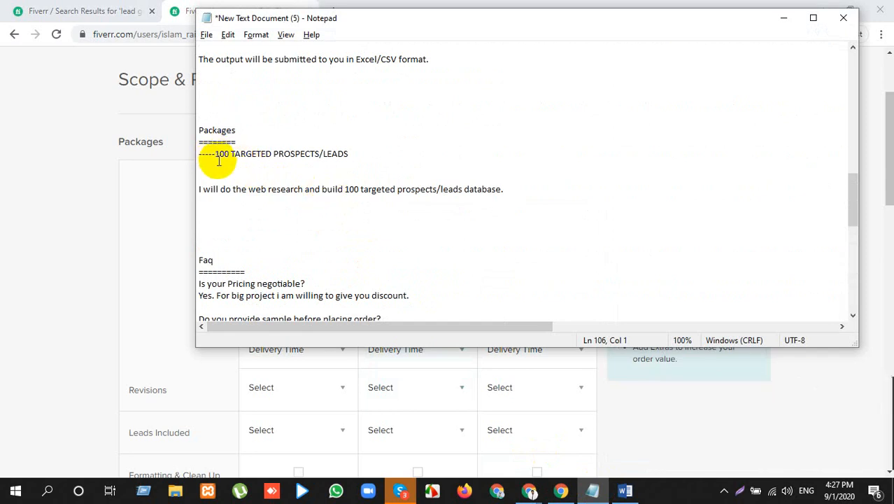
pyautogui.moveTo(218, 154); pyautogui.dragTo(365, 154)
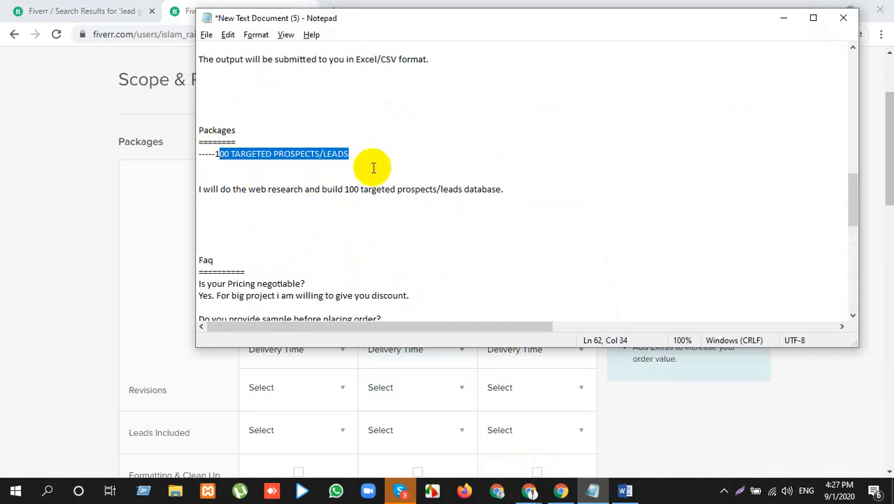
# Return to the gig pricing form and replace the Basic package name with "100 TARGETED PROSPECTS/LEADS".
pyautogui.hotkey('alt', 'Tab')
pyautogui.click(273, 222)
pyautogui.hotkey('ctrl', 'a')
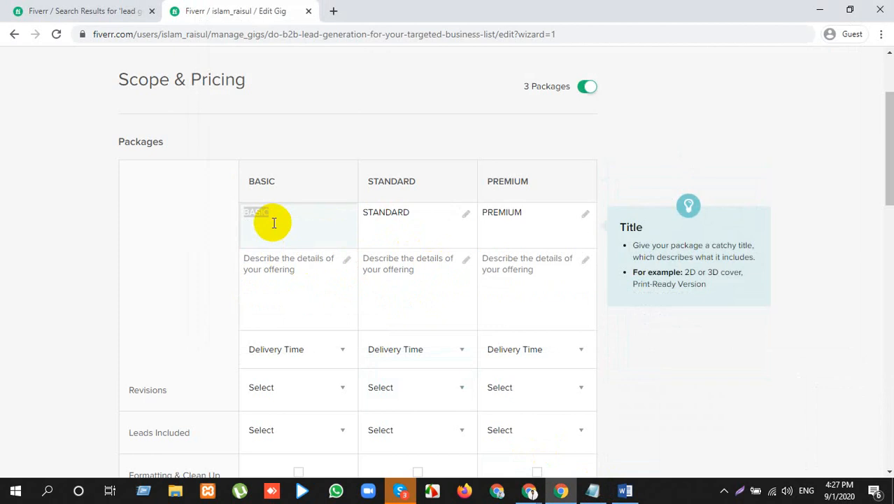
pyautogui.hotkey('ctrl', 'v')
pyautogui.click(241, 212)
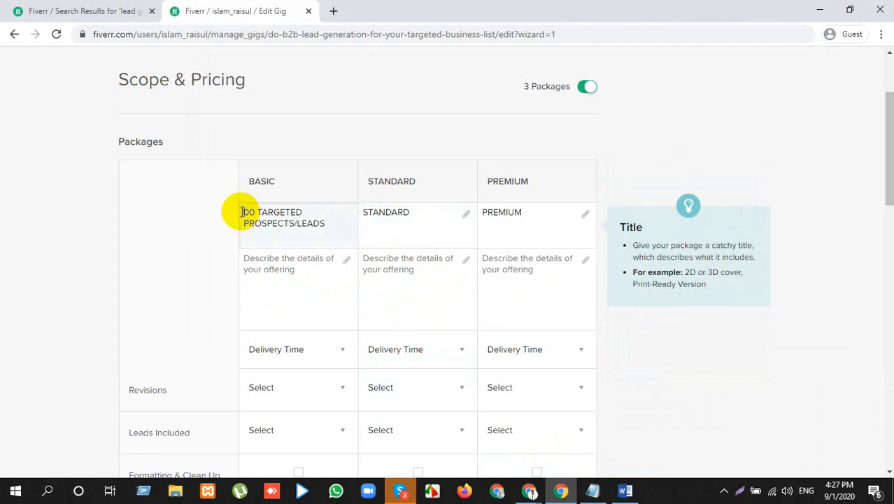
pyautogui.hotkey('ctrl', 'v')
pyautogui.hotkey('ctrl', 'z')
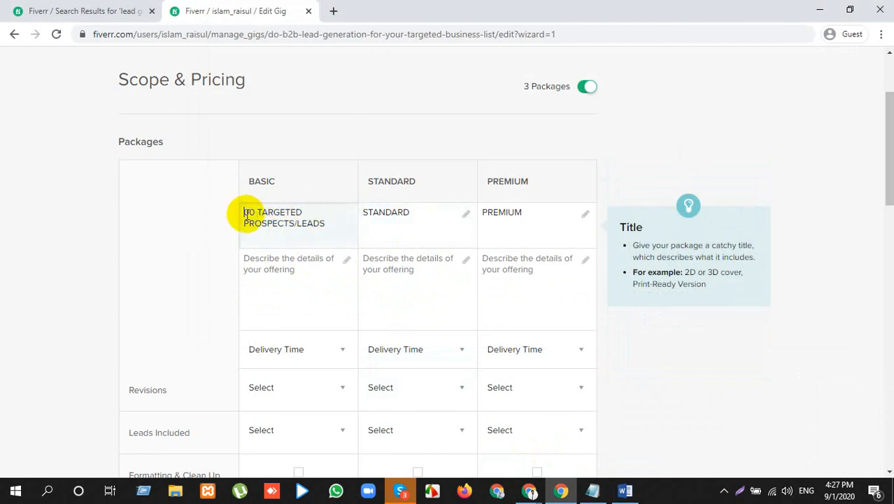
pyautogui.write('1')
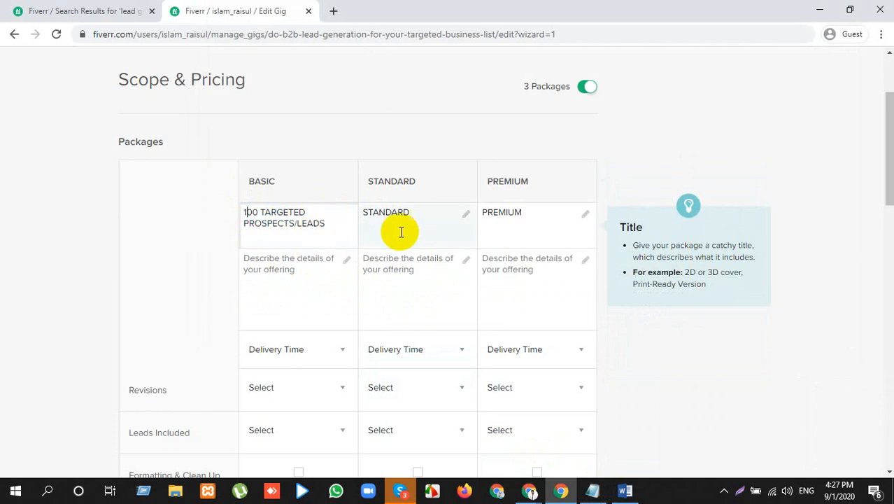
# Copy the Basic package name into the Standard package name and delete the leading "STAND".
pyautogui.moveTo(344, 226); pyautogui.dragTo(241, 211)
pyautogui.hotkey('ctrl', 'c')
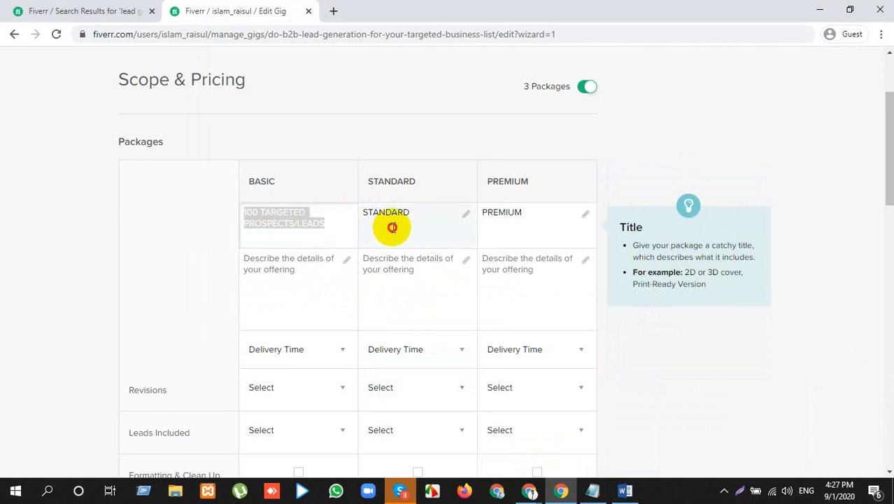
pyautogui.click(387, 215)
pyautogui.hotkey('ctrl', 'v')
pyautogui.click(496, 214)
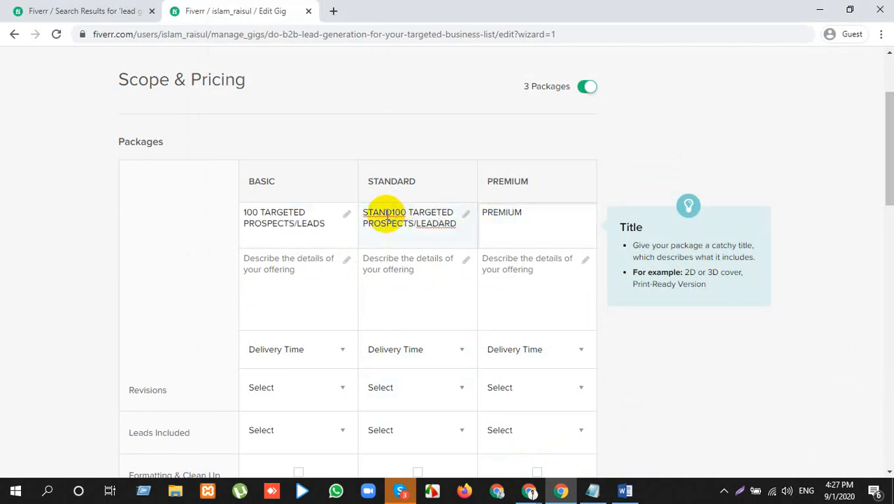
pyautogui.moveTo(392, 212); pyautogui.dragTo(345, 215)
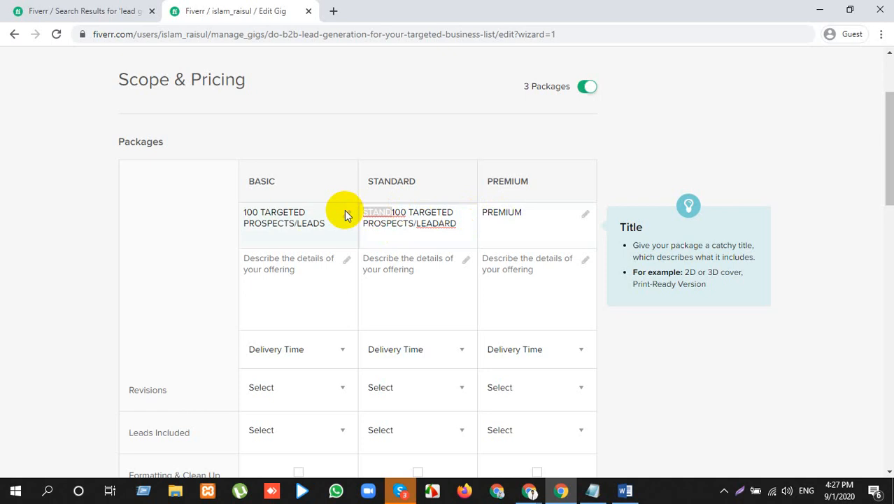
pyautogui.press('BackSpace')
# Copy the Standard package name into the Premium package name and delete the leading "PREMI".
pyautogui.moveTo(457, 231); pyautogui.dragTo(349, 216)
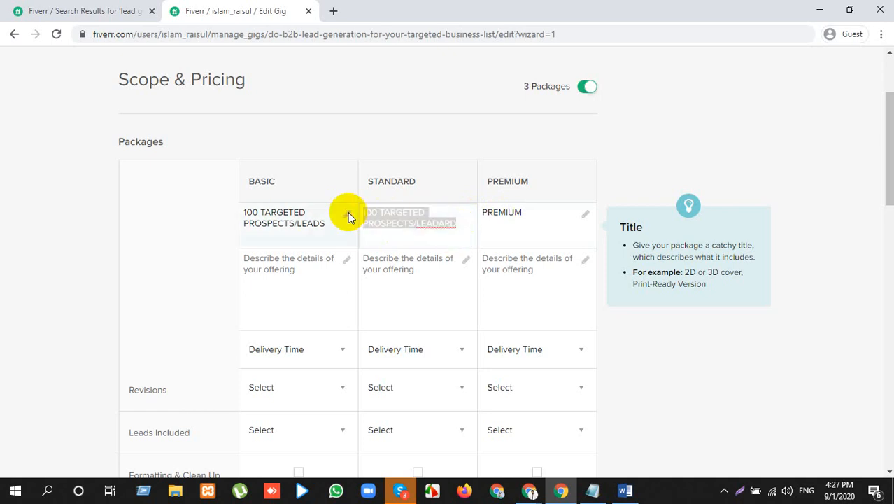
pyautogui.hotkey('ctrl', 'c')
pyautogui.click(509, 216)
pyautogui.hotkey('ctrl', 'v')
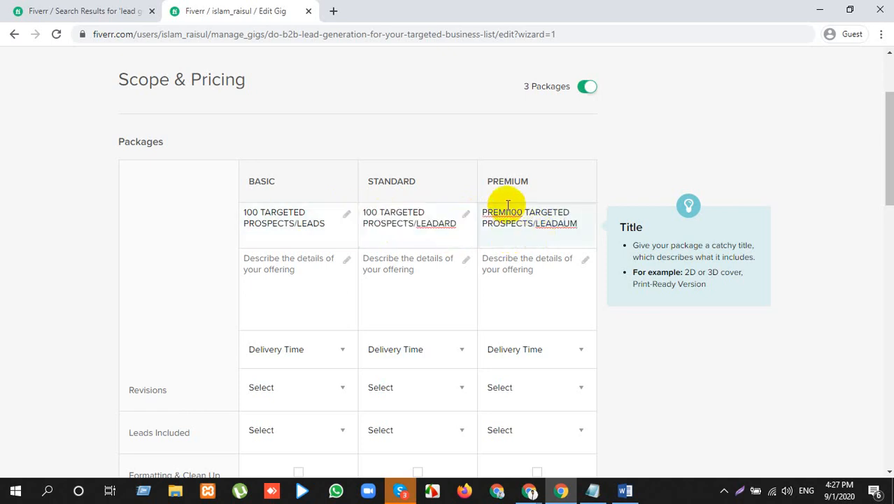
pyautogui.moveTo(512, 212); pyautogui.dragTo(443, 210)
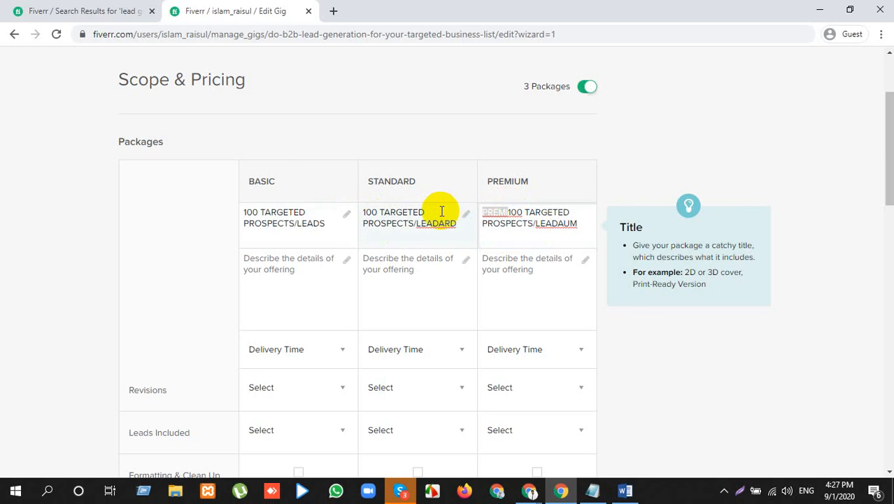
pyautogui.press('BackSpace')
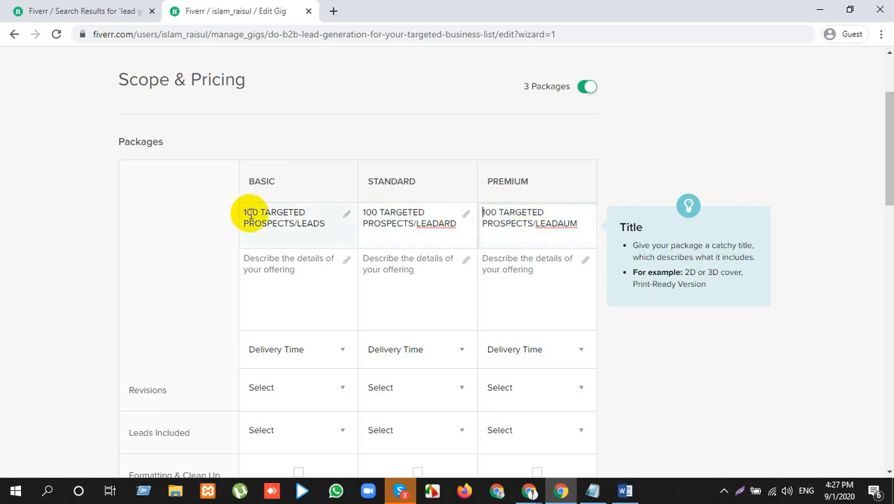
# Change the number of targeted prospects in the Standard package name to 300.
pyautogui.click(365, 212)
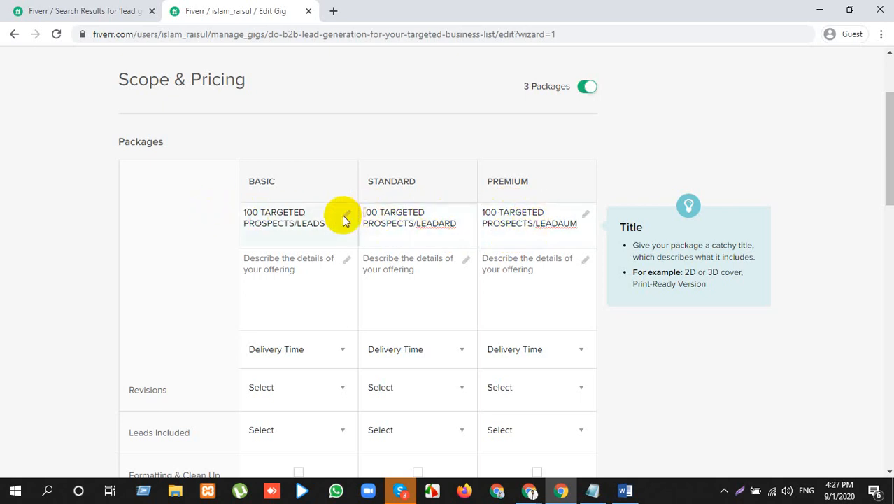
pyautogui.press('Delete')
pyautogui.write('6')
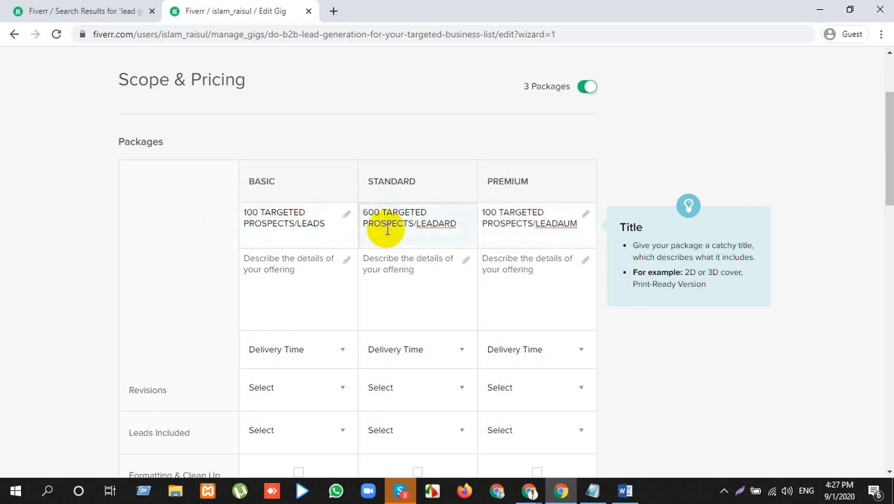
pyautogui.press('BackSpace')
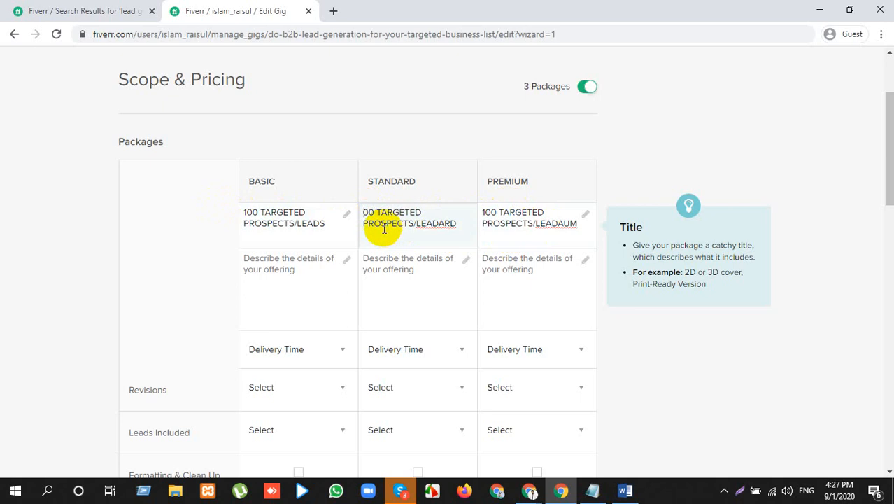
pyautogui.write('3')
# Change the number of targeted prospects in the Premium package name to 500.
pyautogui.click(507, 214)
pyautogui.click(485, 211)
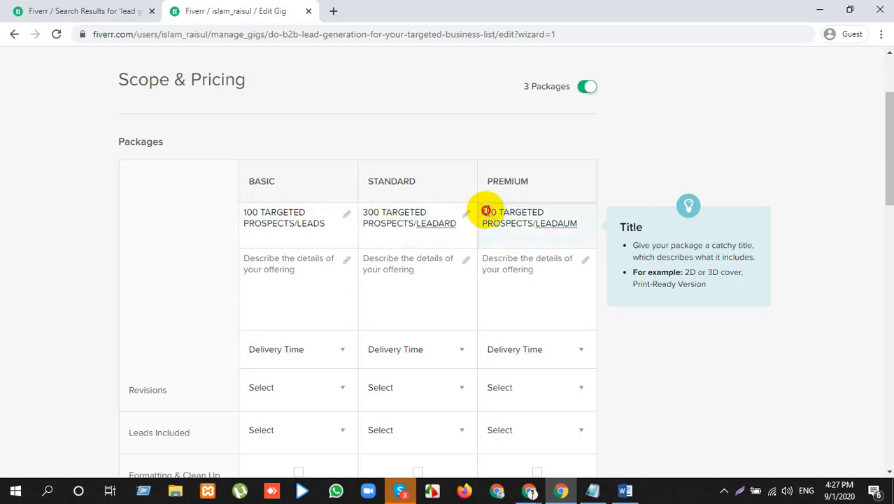
pyautogui.click(475, 209)
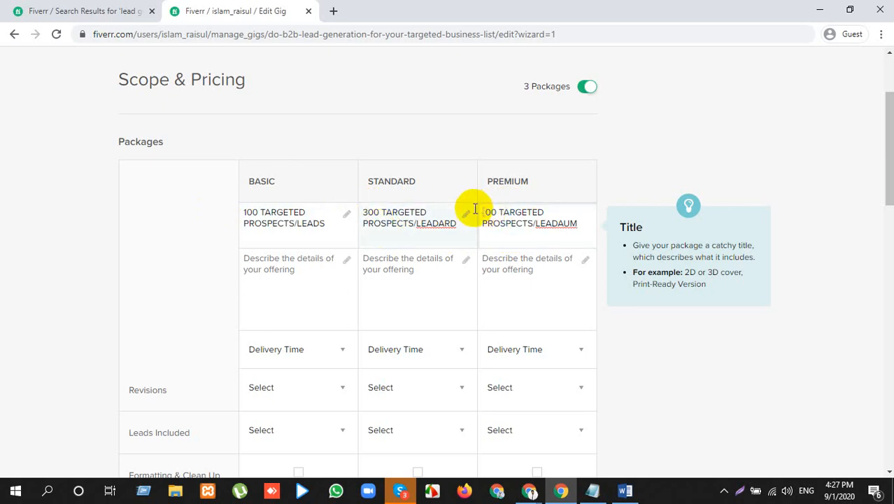
pyautogui.write('5')
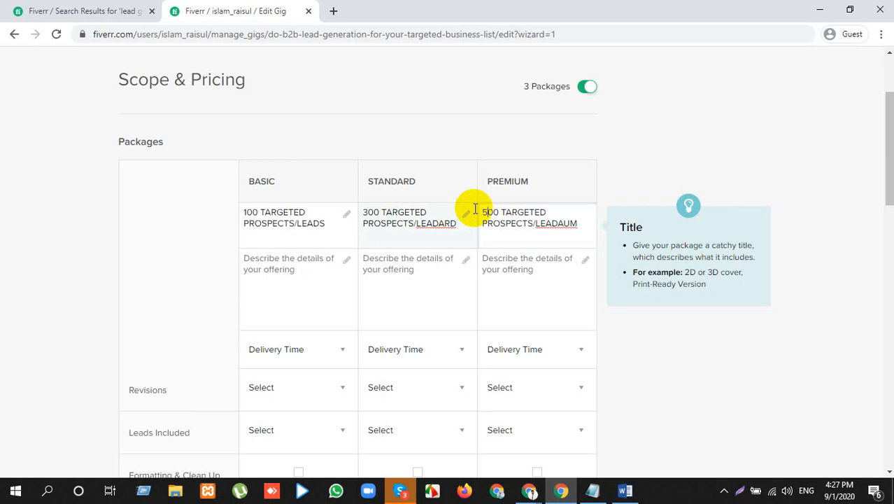
# Copy "I will do the web research and build 100 targeted prospects/leads database." from the Notepad draft into the Basic package description.
pyautogui.click(249, 271)
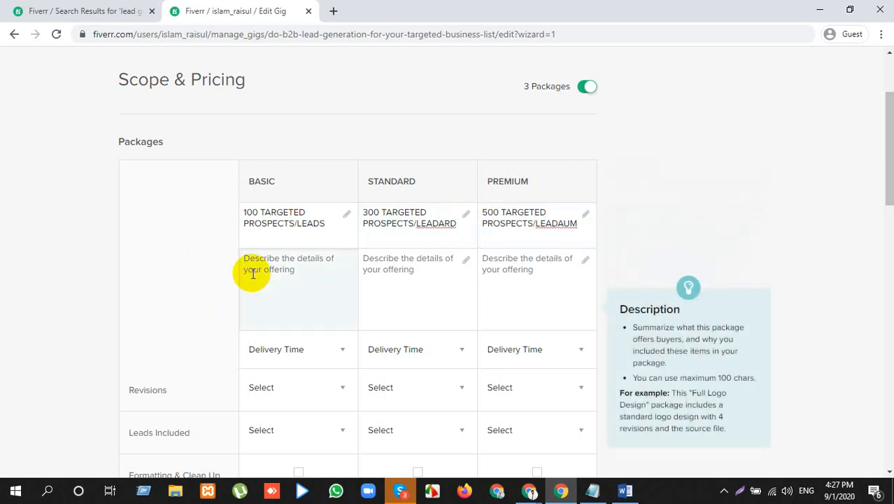
pyautogui.hotkey('alt', 'Tab')
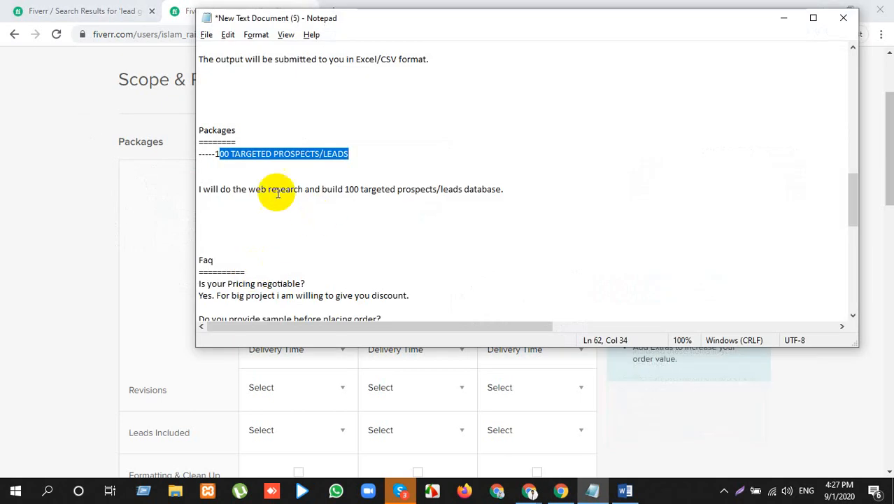
pyautogui.moveTo(196, 184); pyautogui.dragTo(509, 196)
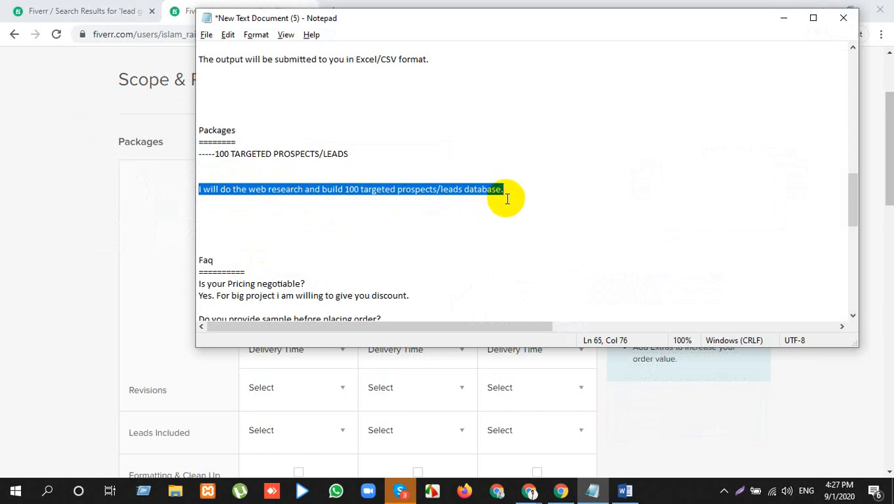
pyautogui.hotkey('alt', 'Tab')
pyautogui.hotkey('ctrl', 'v')
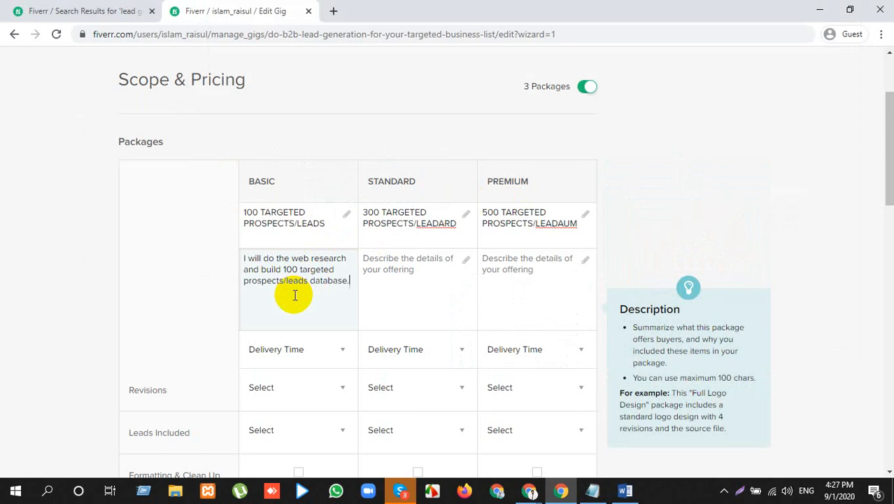
# Paste the same web research description into the Standard and Premium package descriptions.
pyautogui.click(371, 283)
pyautogui.hotkey('ctrl', 'v')
pyautogui.click(490, 275)
pyautogui.hotkey('ctrl', 'v')
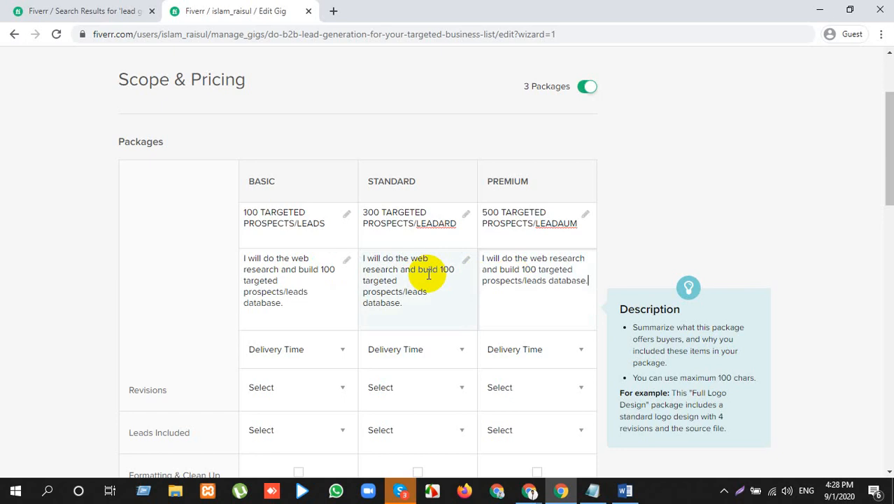
# Change the number of targeted prospects to 300 in the Standard description and to 500 in the Premium description.
pyautogui.click(445, 270)
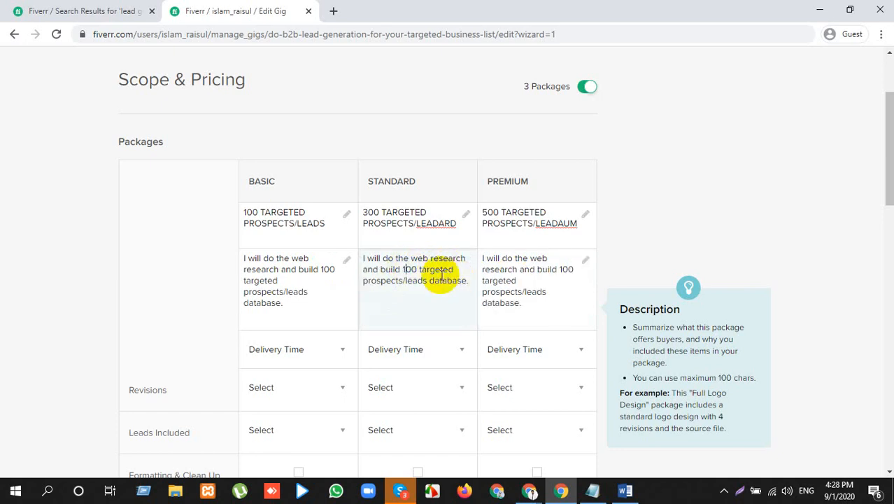
pyautogui.press('BackSpace')
pyautogui.write('3')
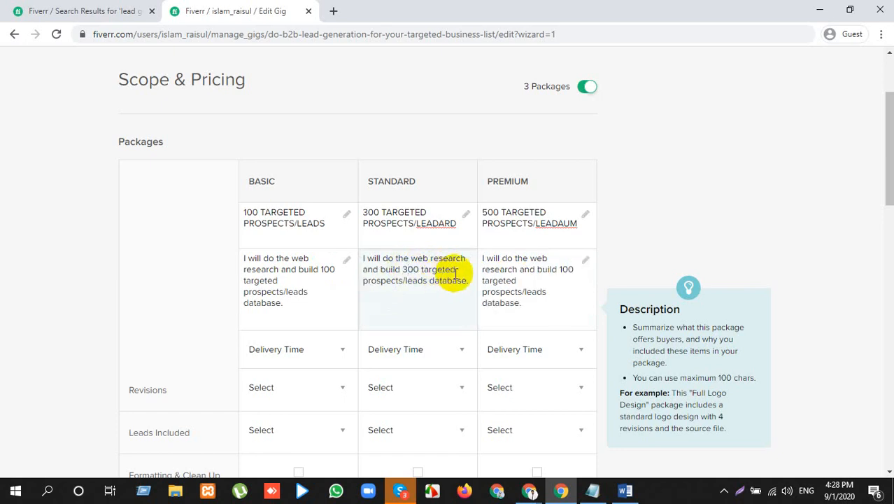
pyautogui.click(563, 268)
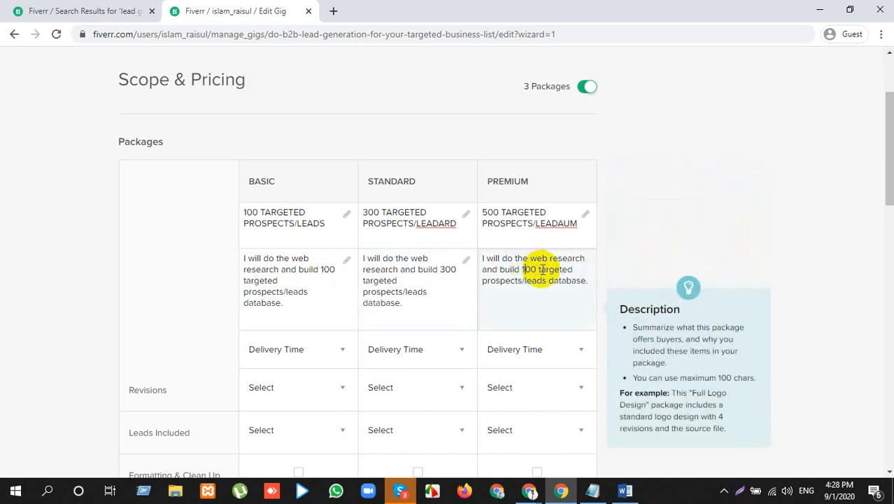
pyautogui.press('BackSpace')
pyautogui.write('5')
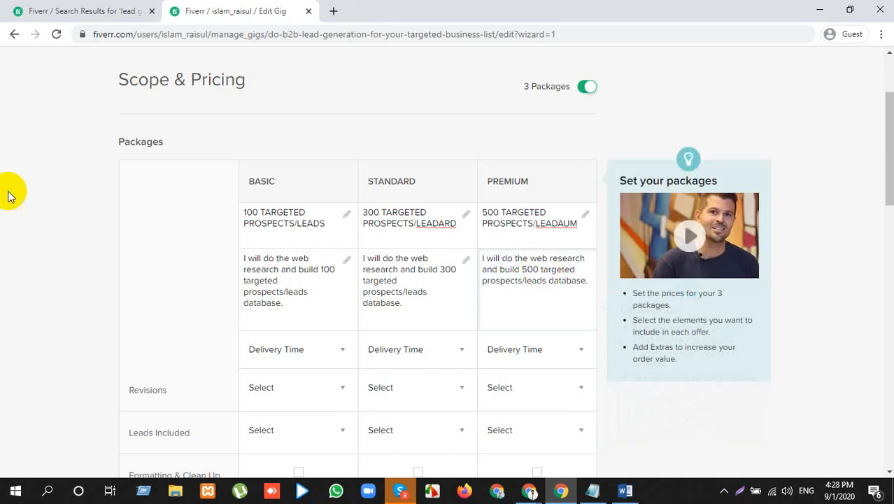
pyautogui.scroll(-1, 231, 273)
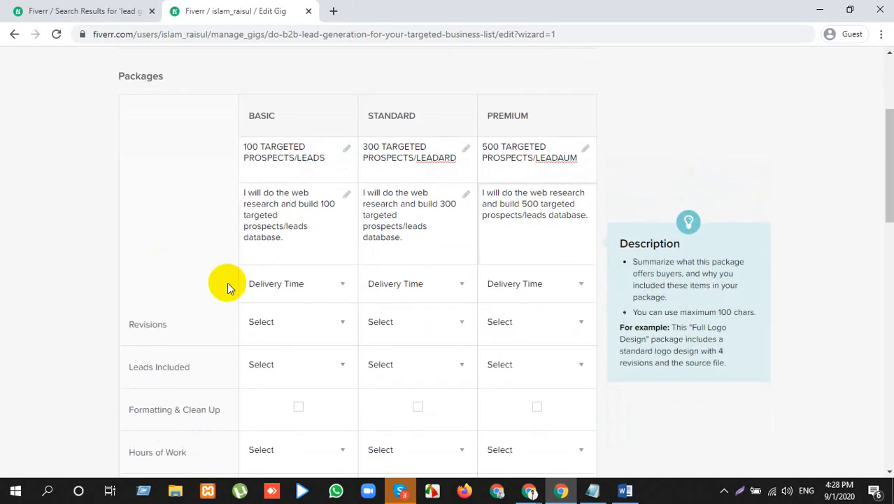
# Set the delivery time to 1 day for Basic, 4 days for Standard and 7 days for Premium.
pyautogui.click(334, 283)
pyautogui.click(288, 298)
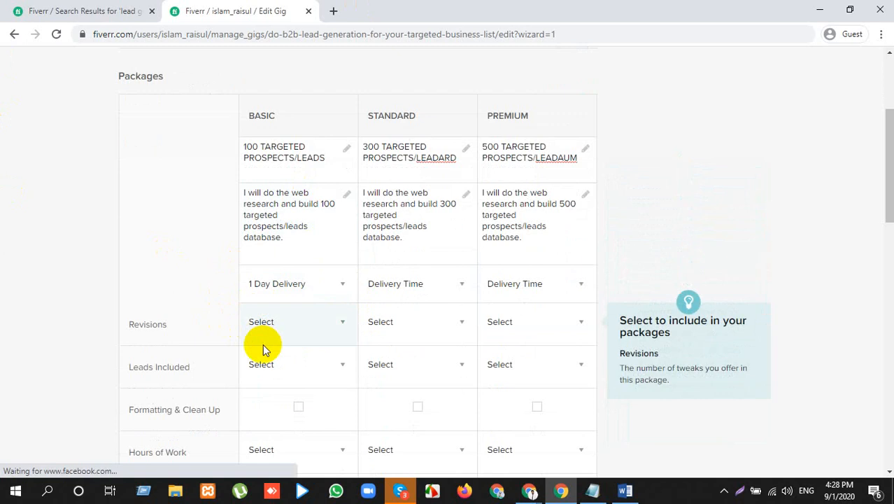
pyautogui.click(413, 285)
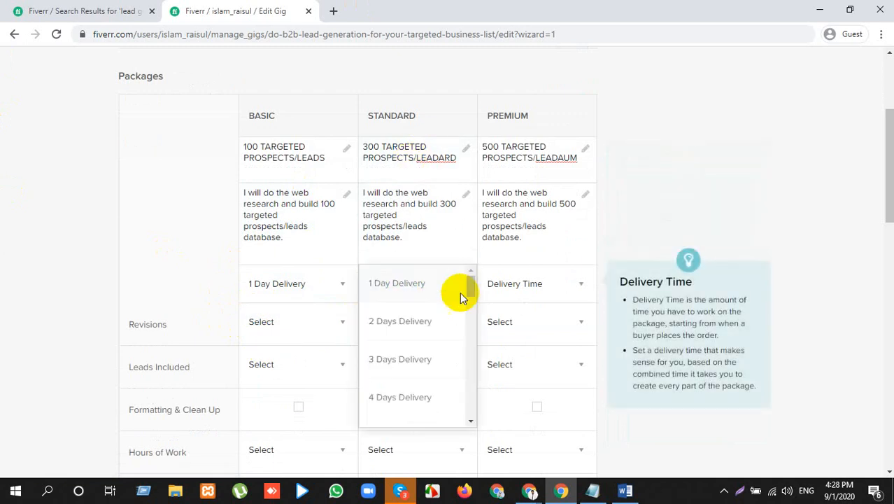
pyautogui.click(400, 404)
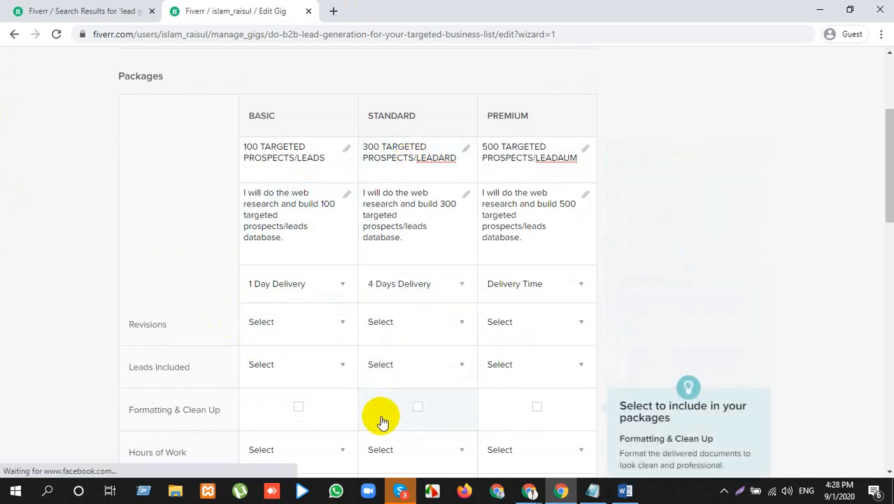
pyautogui.click(540, 283)
pyautogui.scroll(-3, 539, 315)
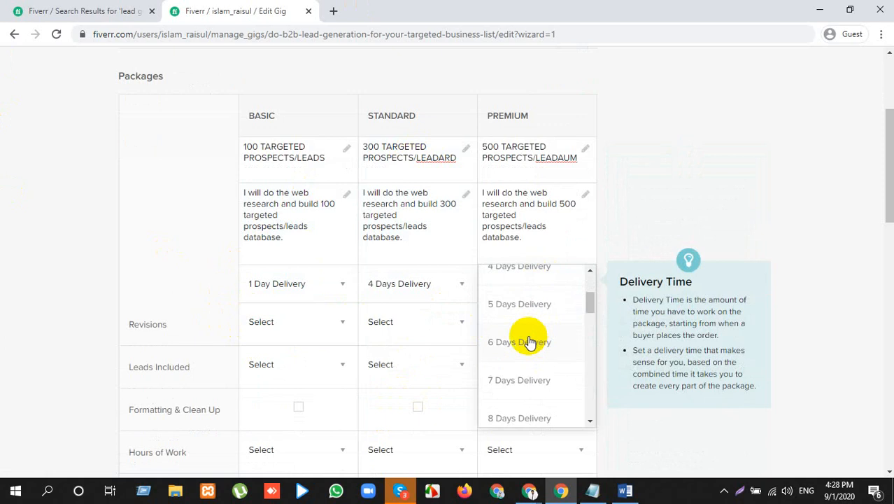
pyautogui.click(518, 380)
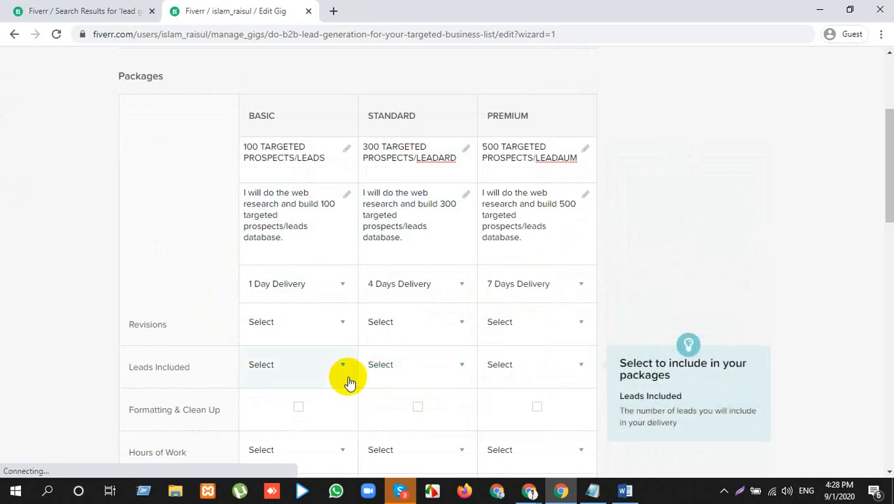
# Set the revisions to 2 for Basic and Unlimited for both Standard and Premium.
pyautogui.click(313, 332)
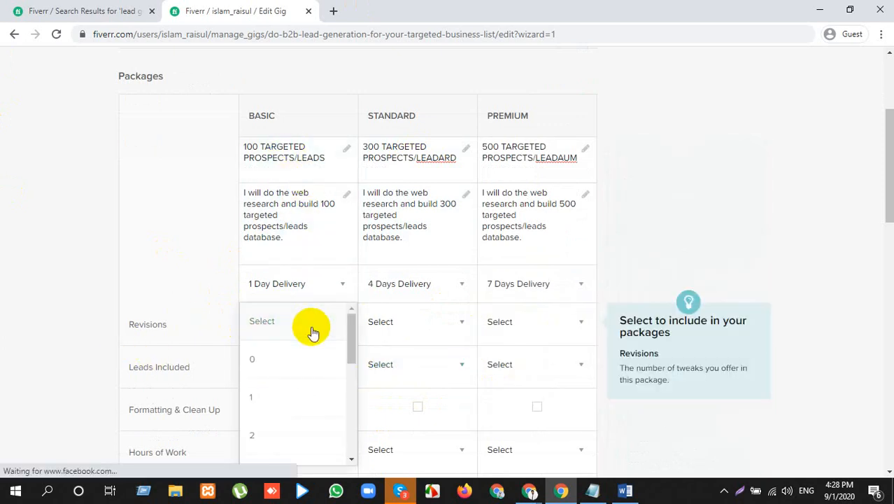
pyautogui.click(270, 436)
pyautogui.click(408, 328)
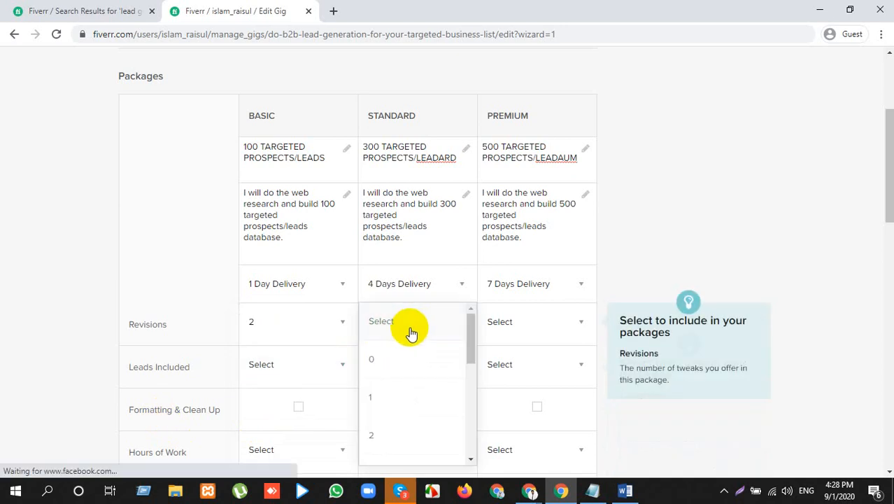
pyautogui.scroll(-5, 417, 378)
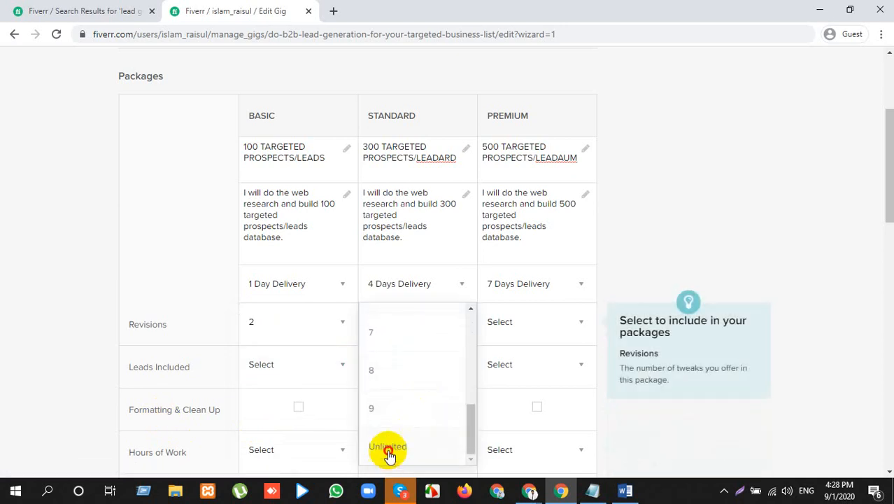
pyautogui.click(389, 455)
pyautogui.click(521, 322)
pyautogui.scroll(-5, 536, 379)
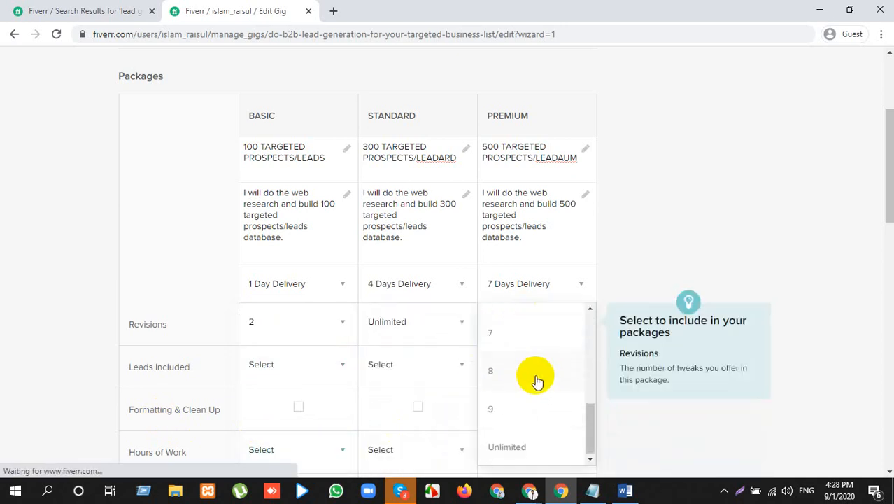
pyautogui.click(523, 451)
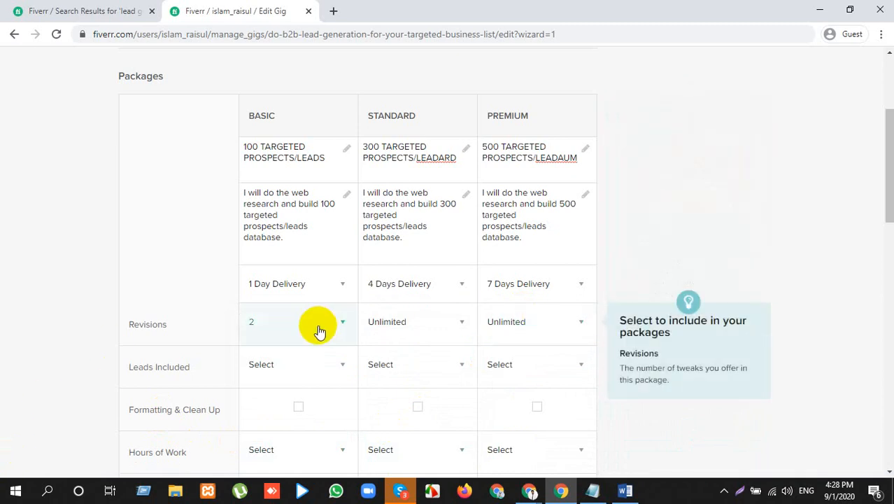
# Set Leads Included to 100 for Basic, 300 for Standard and 300 for Premium.
pyautogui.scroll(-1, 455, 323)
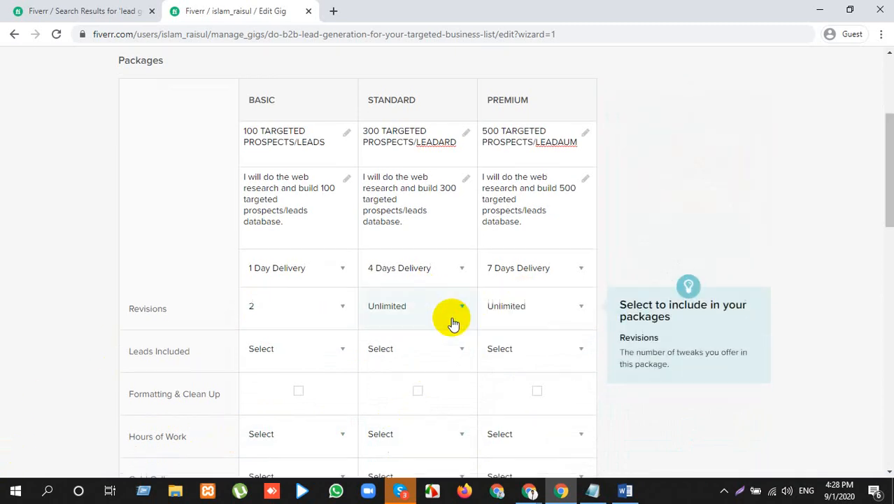
pyautogui.click(275, 303)
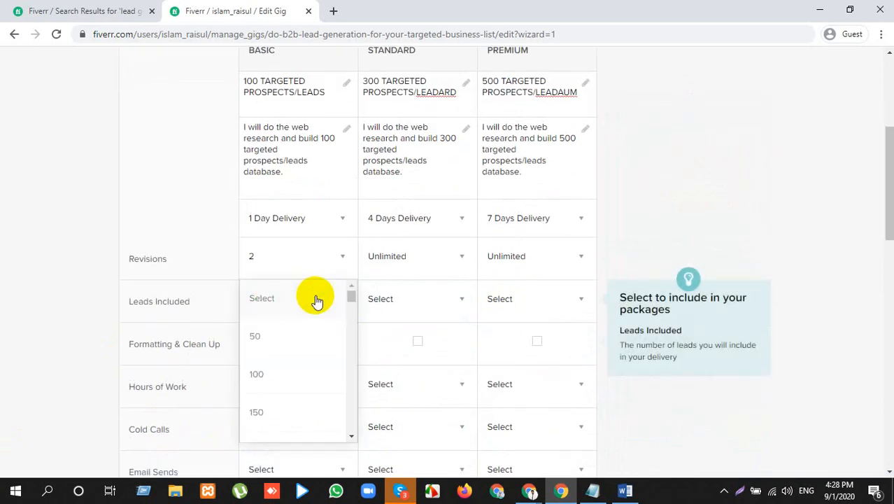
pyautogui.click(185, 210)
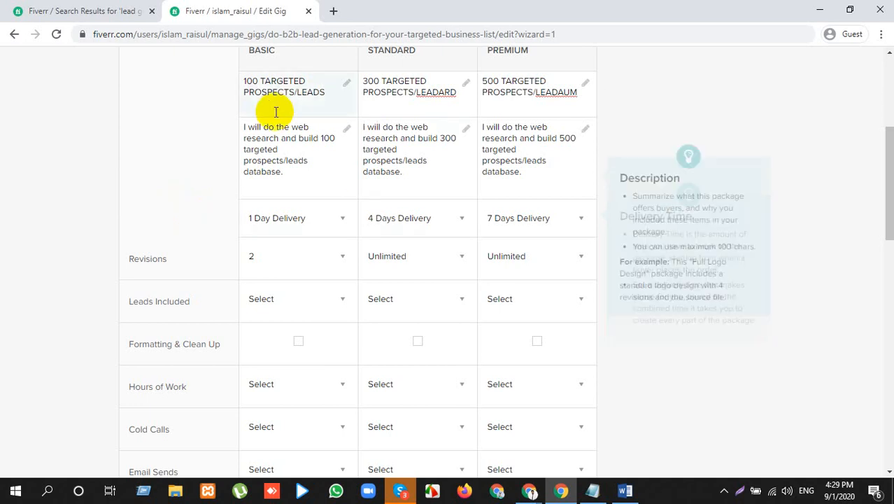
pyautogui.scroll(-1, 294, 316)
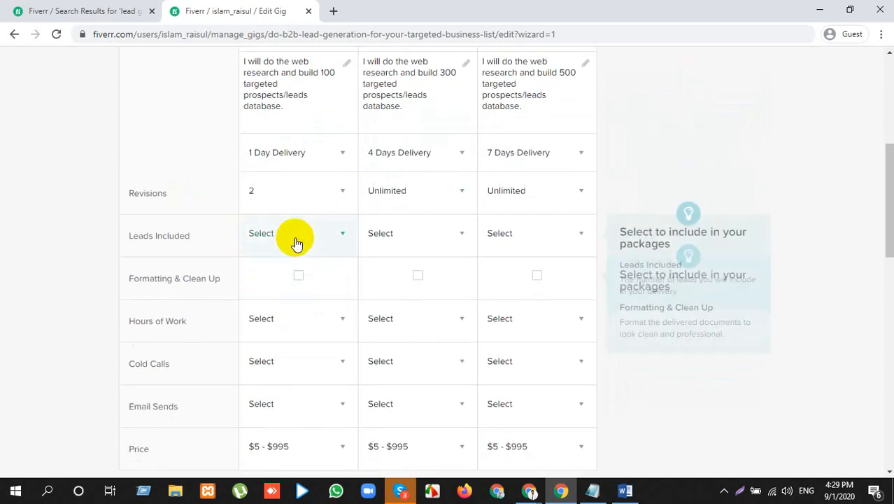
pyautogui.click(294, 235)
pyautogui.click(273, 314)
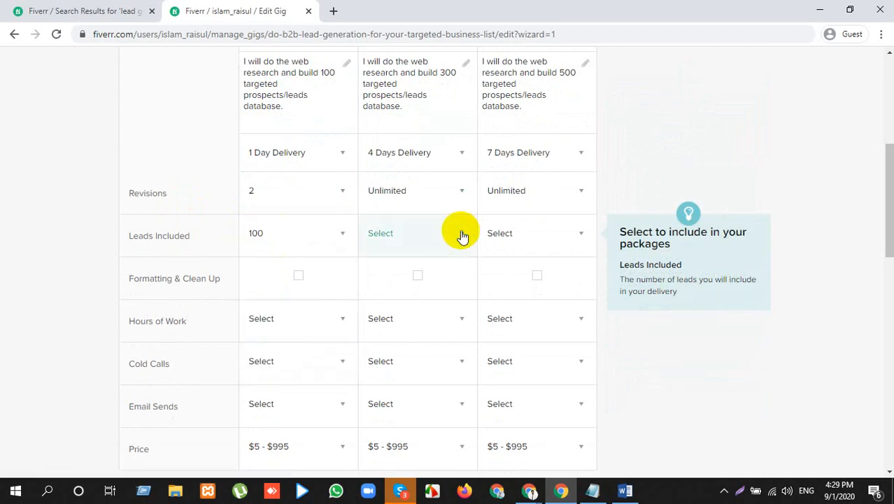
pyautogui.click(461, 236)
pyautogui.scroll(-3, 425, 327)
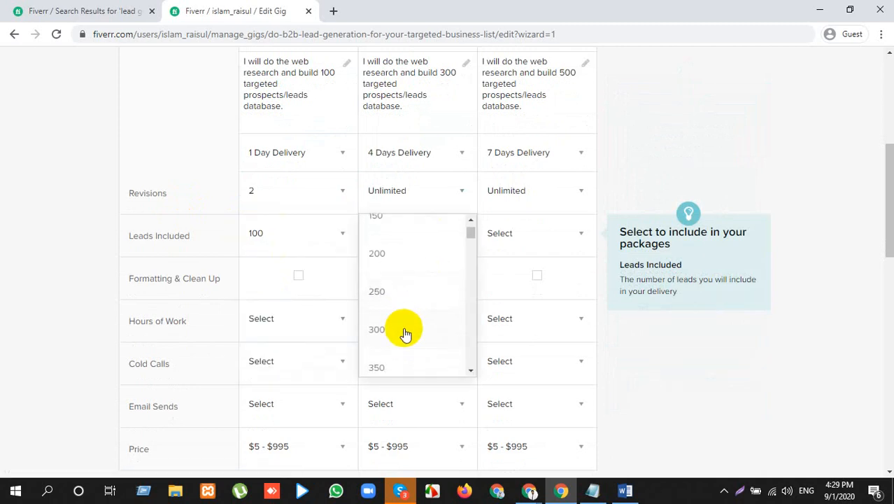
pyautogui.click(403, 330)
pyautogui.click(545, 231)
pyautogui.scroll(-3, 550, 301)
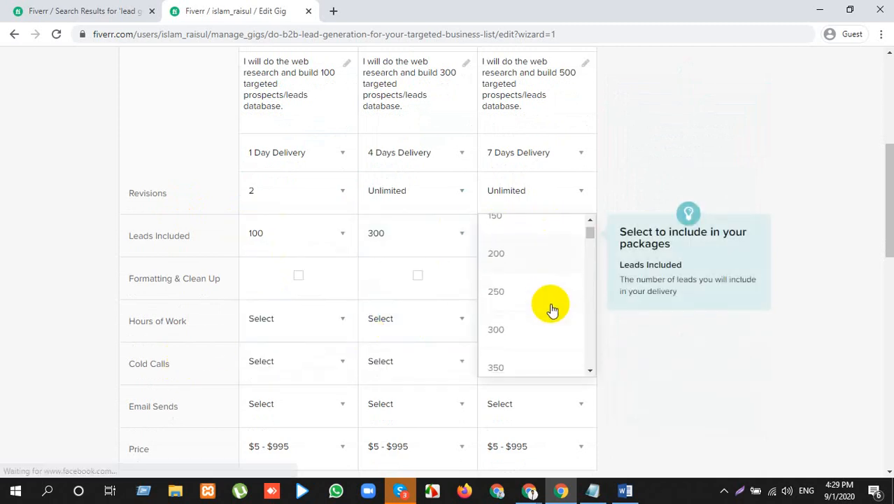
pyautogui.click(511, 326)
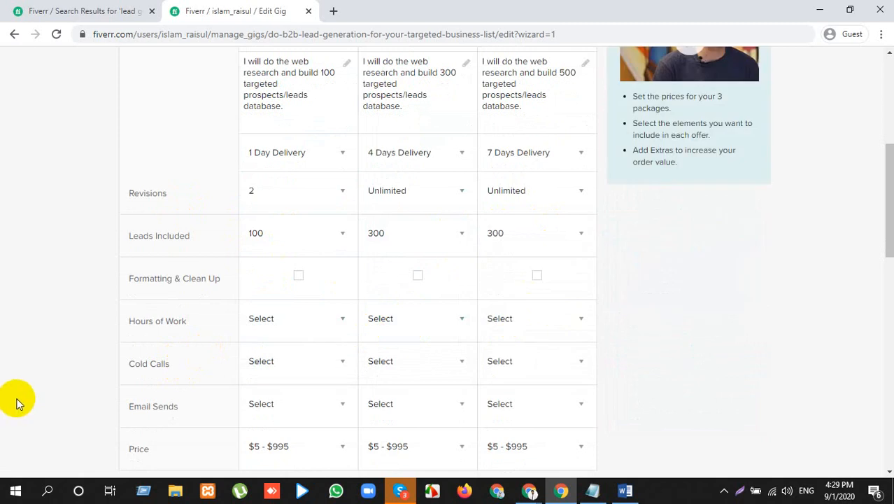
# Include Formatting & Clean Up in the Basic, Standard and Premium packages.
pyautogui.click(299, 279)
pyautogui.click(418, 275)
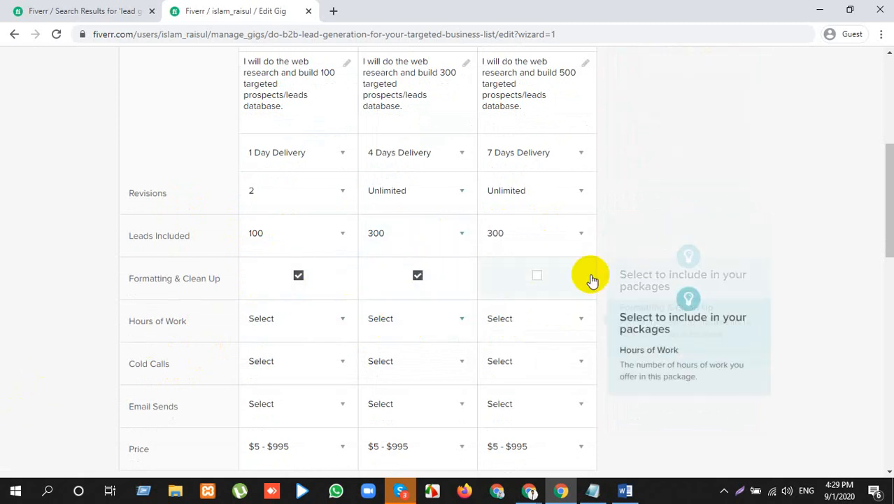
pyautogui.click(537, 275)
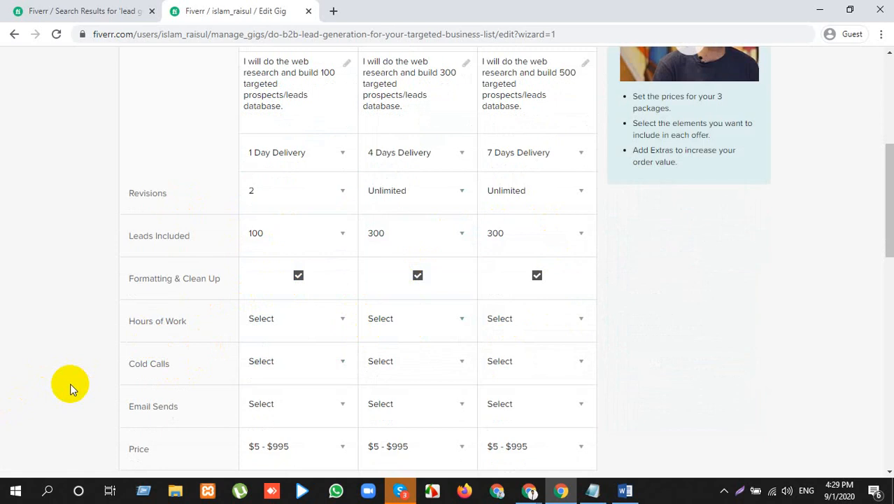
# Set the Basic package's Hours of Work to 5.
pyautogui.click(305, 320)
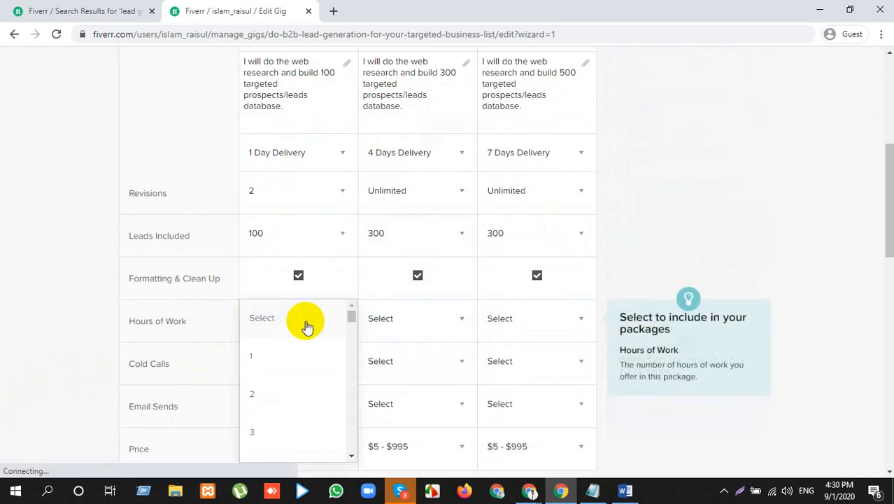
pyautogui.scroll(-1, 305, 324)
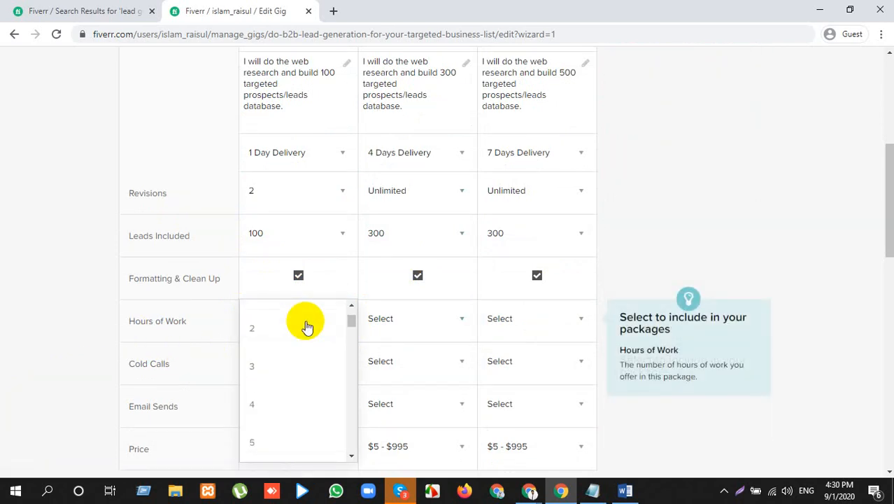
pyautogui.click(287, 442)
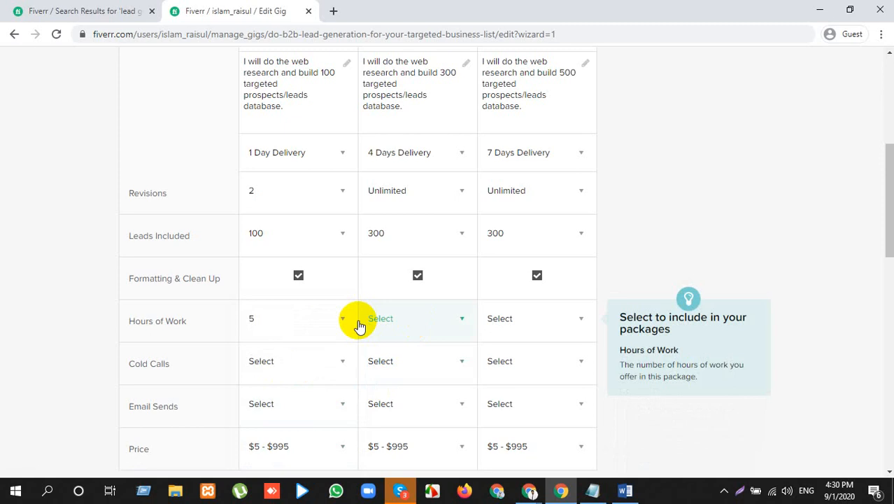
# Change Leads Included for the Premium package to 500.
pyautogui.click(509, 241)
pyautogui.scroll(-1, 509, 294)
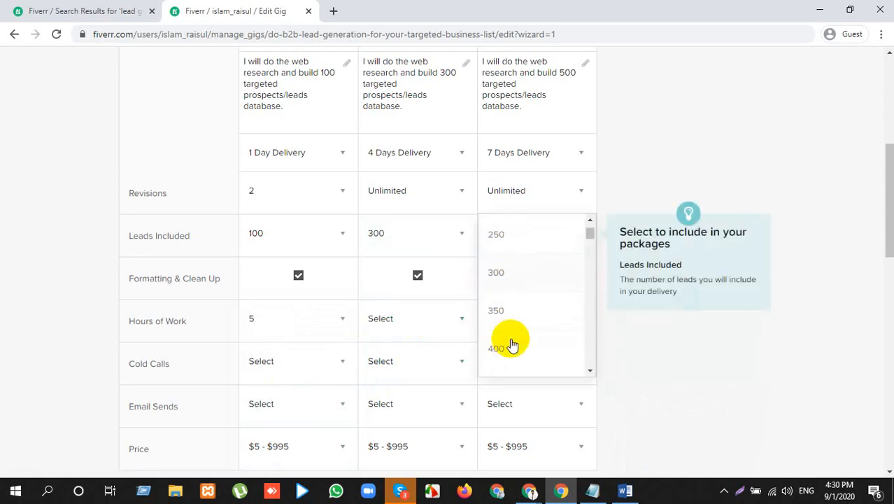
pyautogui.scroll(-2, 511, 344)
pyautogui.click(513, 345)
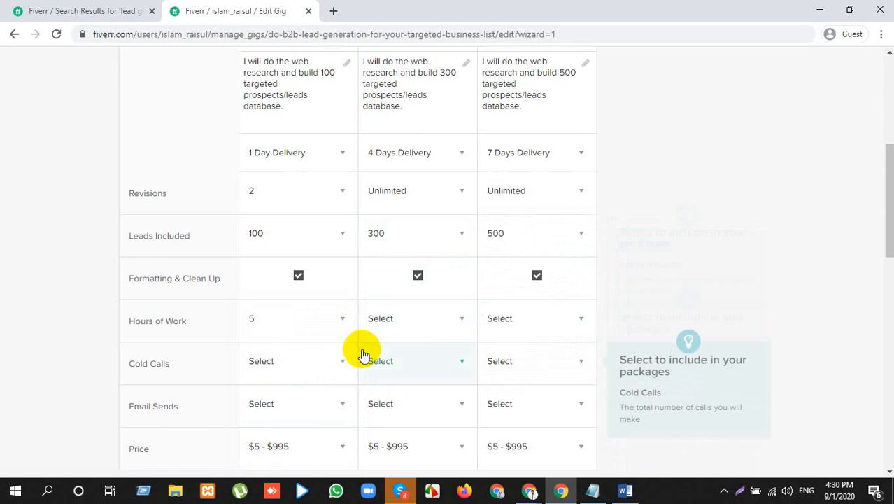
# Clear the Basic package's Hours of Work and choose 5 again.
pyautogui.click(310, 333)
pyautogui.scroll(2, 309, 331)
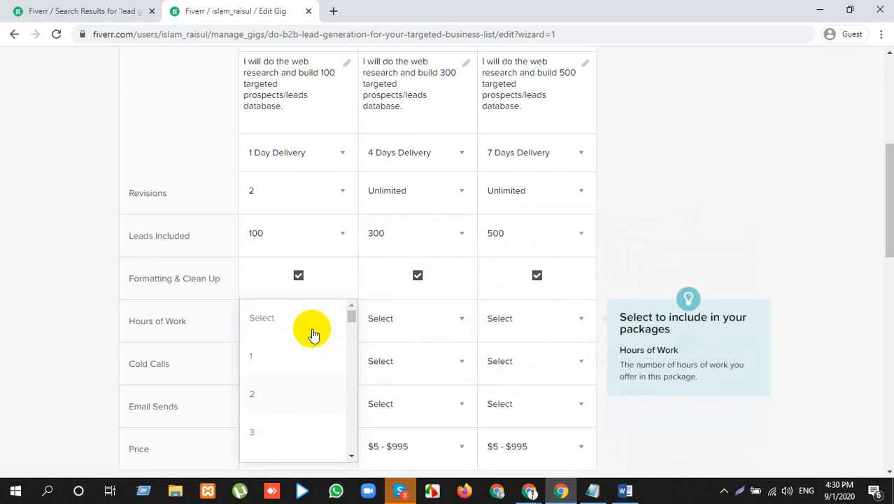
pyautogui.click(290, 318)
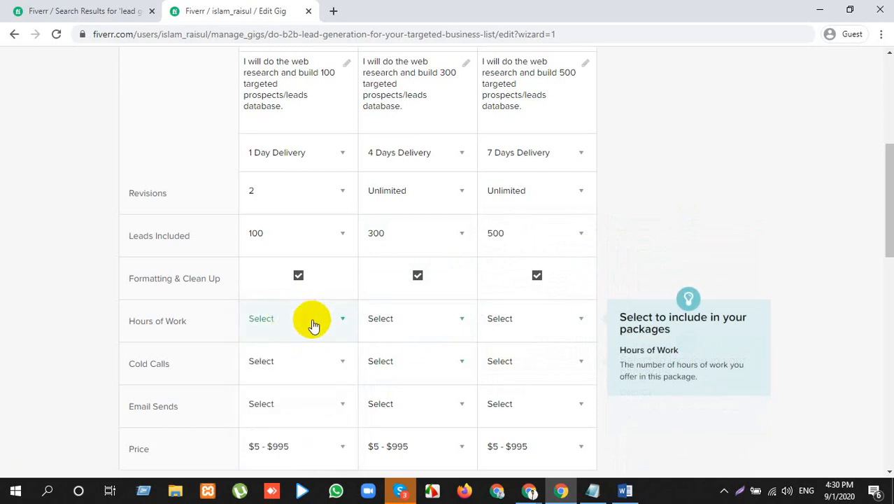
pyautogui.click(313, 326)
pyautogui.scroll(-2, 309, 350)
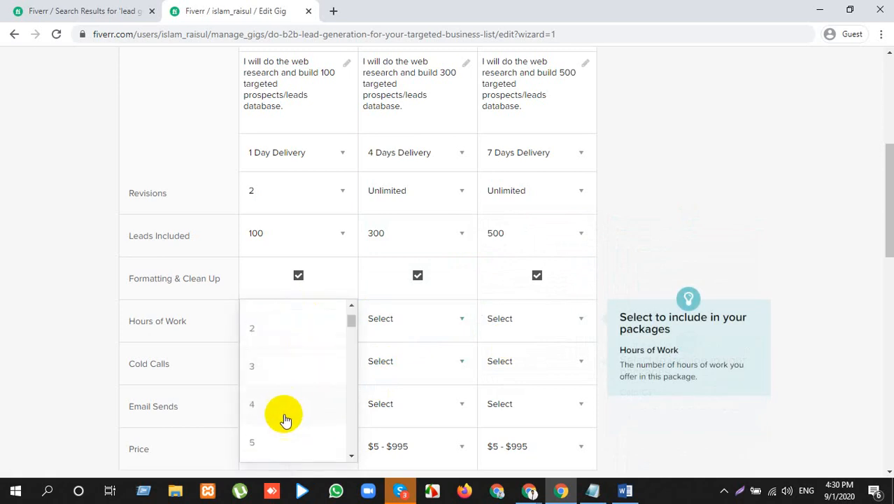
pyautogui.click(277, 443)
# Set the Standard package's Hours of Work to 6.
pyautogui.click(394, 327)
pyautogui.scroll(-2, 417, 381)
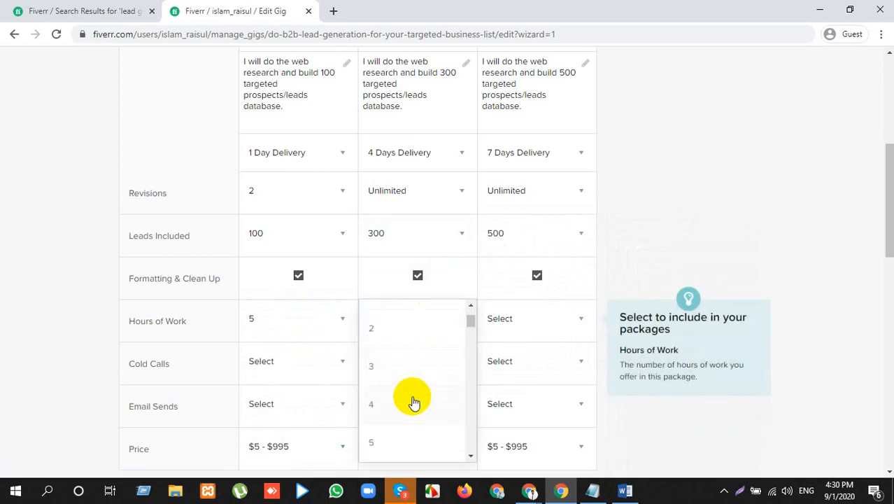
pyautogui.scroll(-1, 405, 426)
pyautogui.click(400, 415)
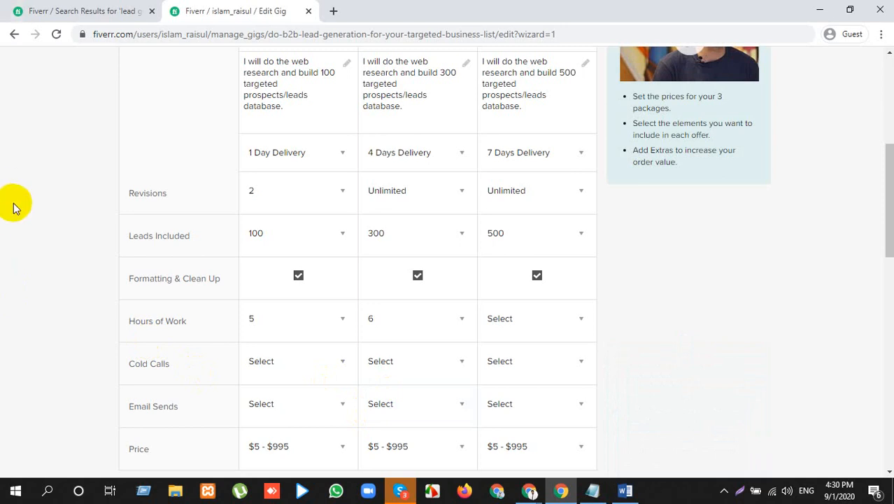
# Set Hours of Work to 5 for both the Standard and Premium packages.
pyautogui.click(437, 315)
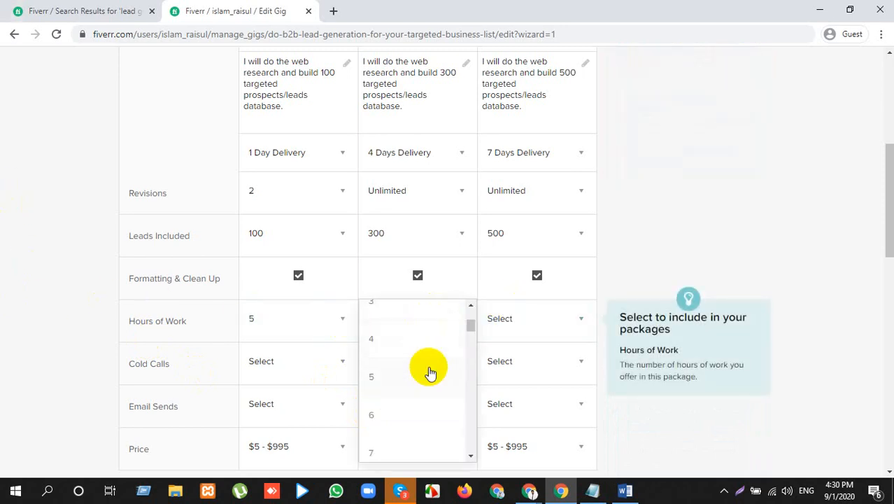
pyautogui.click(420, 377)
pyautogui.click(553, 326)
pyautogui.scroll(-2, 521, 406)
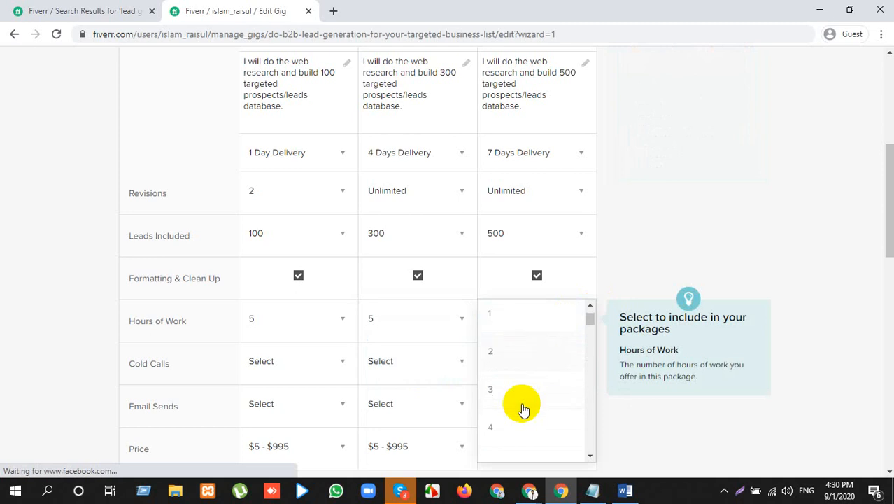
pyautogui.click(524, 445)
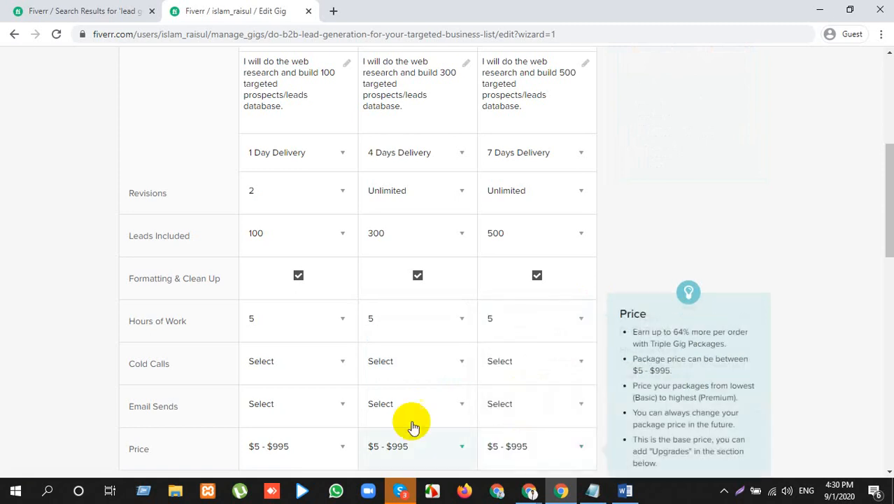
# Look through the Cold Calls and Email Sends choices for the Basic package without selecting any.
pyautogui.tripleClick(138, 363)
pyautogui.doubleClick(139, 363)
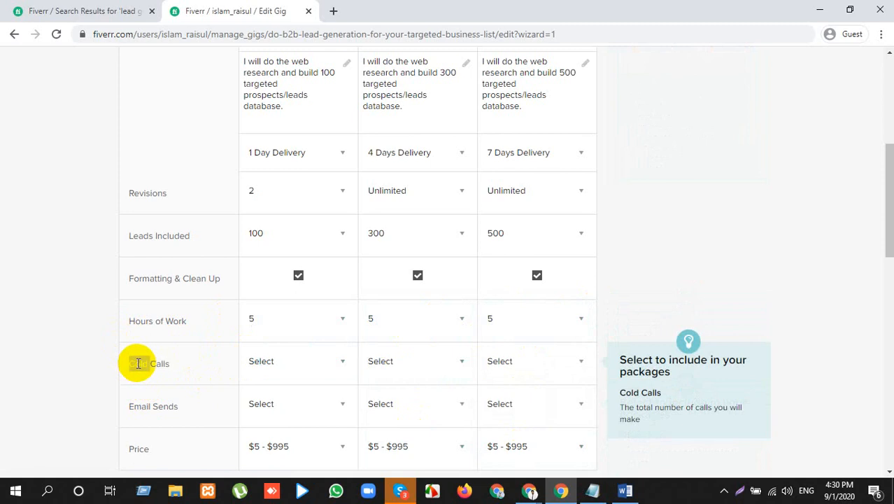
pyautogui.click(293, 357)
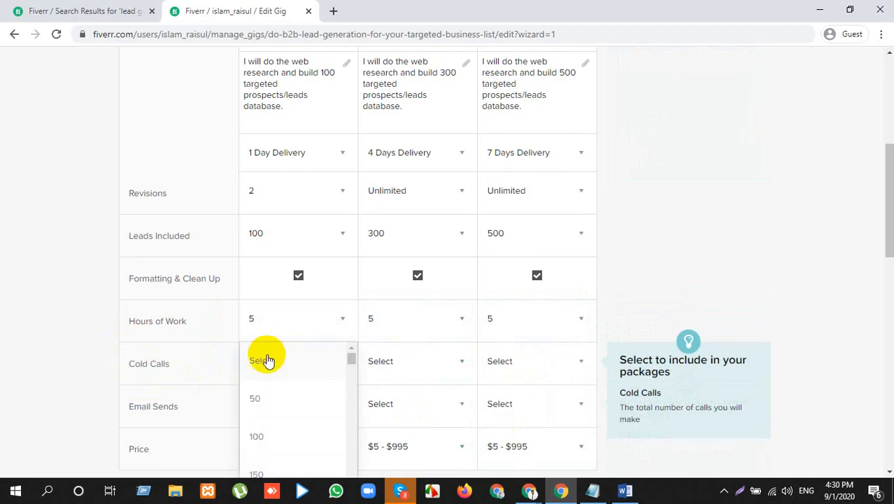
pyautogui.click(154, 377)
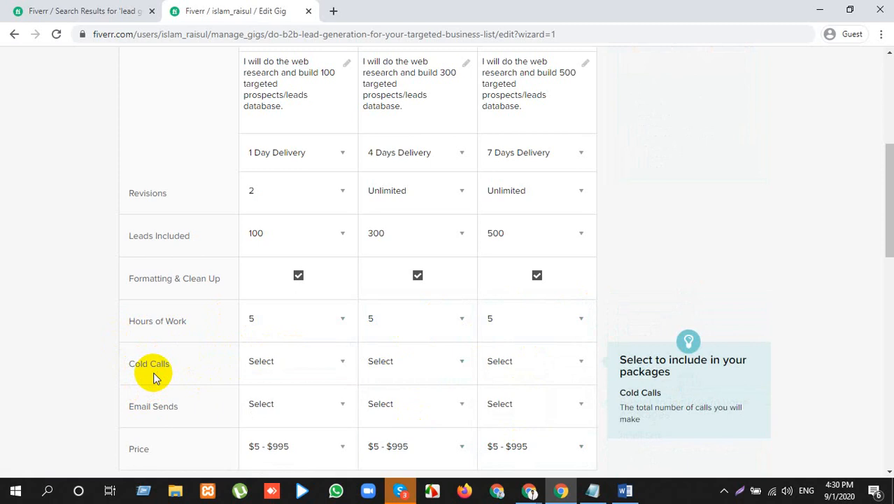
pyautogui.scroll(-2, 154, 375)
pyautogui.click(289, 276)
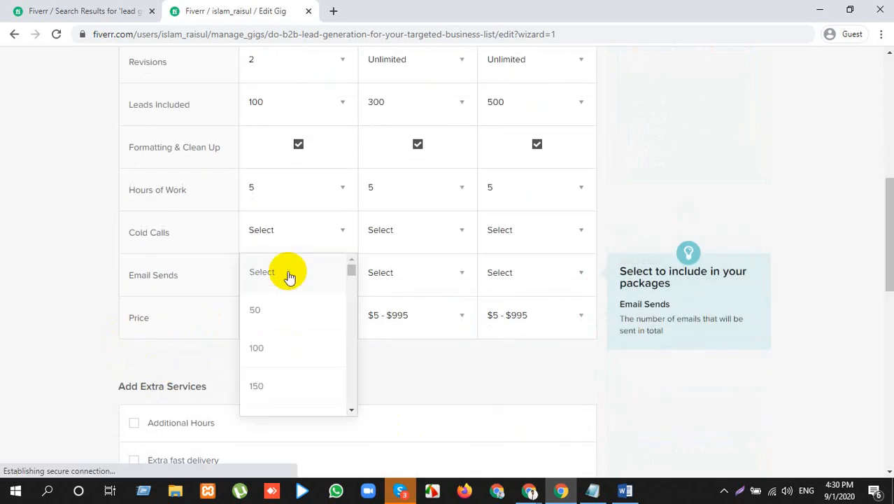
pyautogui.click(290, 277)
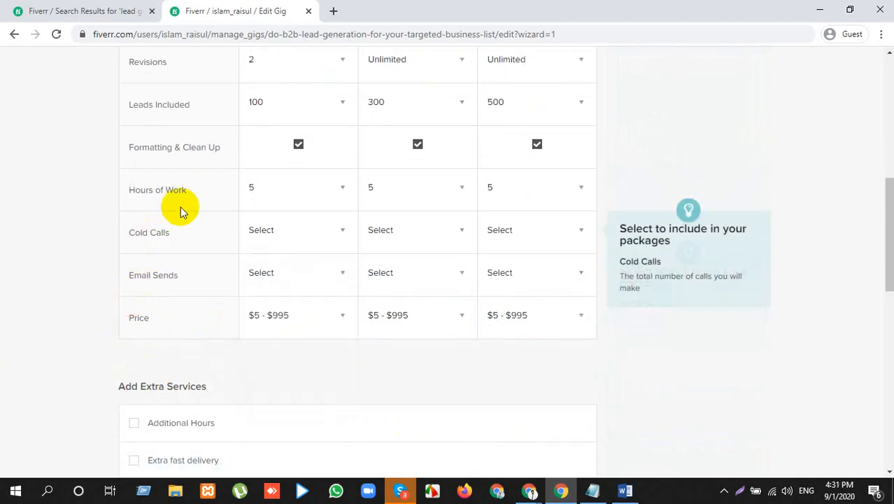
# Clear the Hours of Work selection for the Basic, Standard and Premium packages.
pyautogui.click(266, 189)
pyautogui.scroll(1, 290, 210)
pyautogui.click(290, 181)
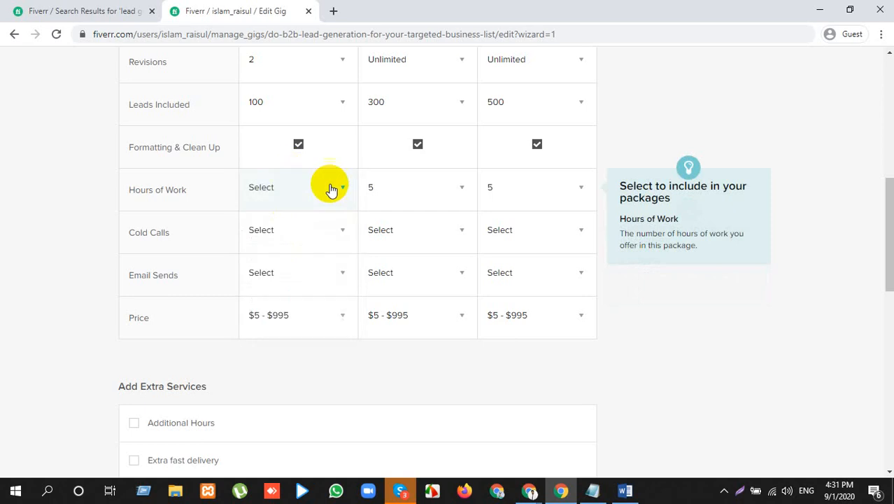
pyautogui.click(413, 187)
pyautogui.scroll(2, 419, 203)
pyautogui.click(420, 187)
pyautogui.click(518, 188)
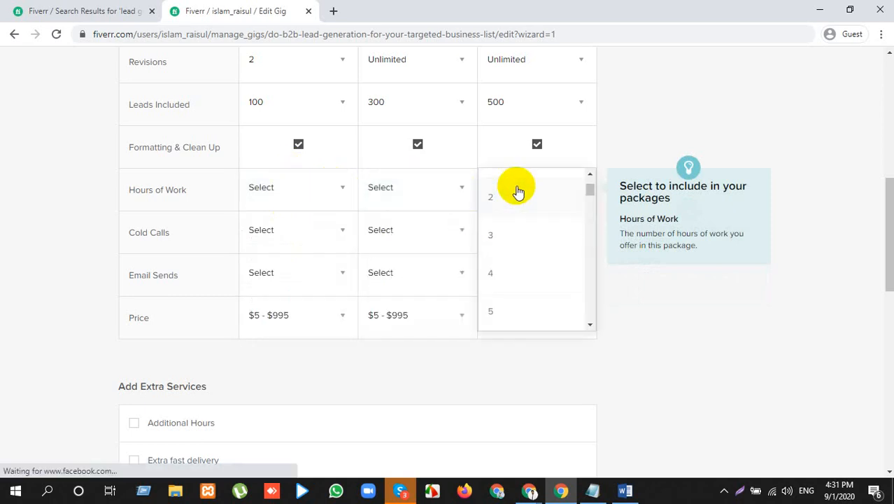
pyautogui.scroll(1, 518, 190)
pyautogui.click(524, 183)
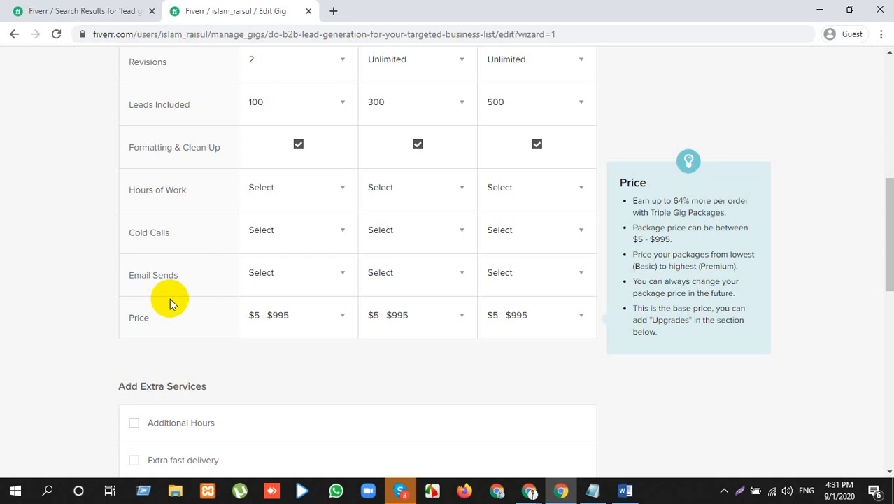
# Set the Basic package price to $5 and the Standard package price to $25.
pyautogui.click(312, 321)
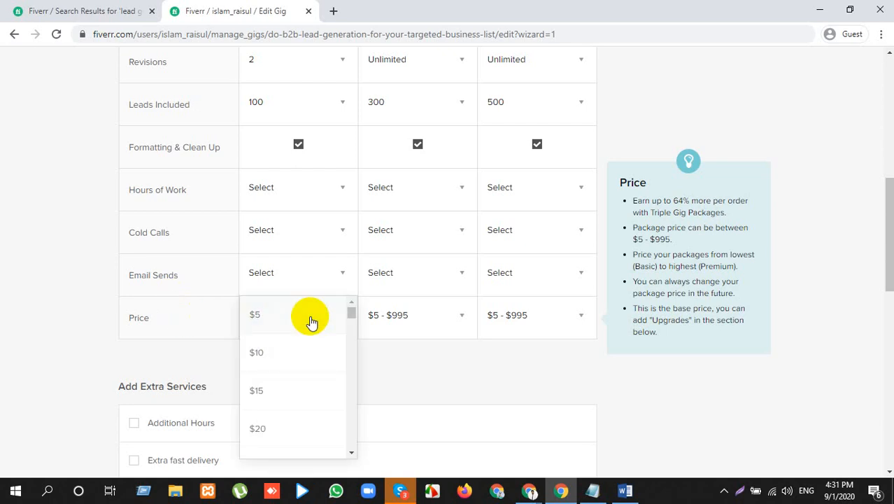
pyautogui.click(311, 320)
pyautogui.click(429, 324)
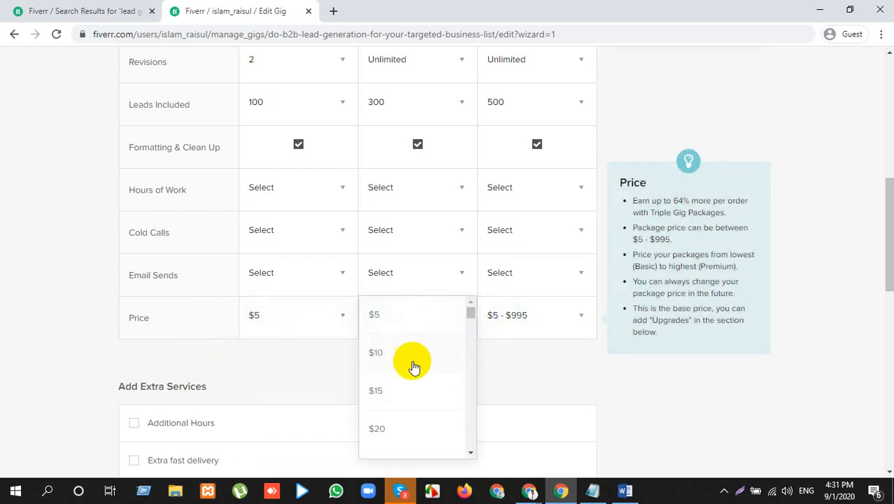
pyautogui.scroll(-2, 420, 392)
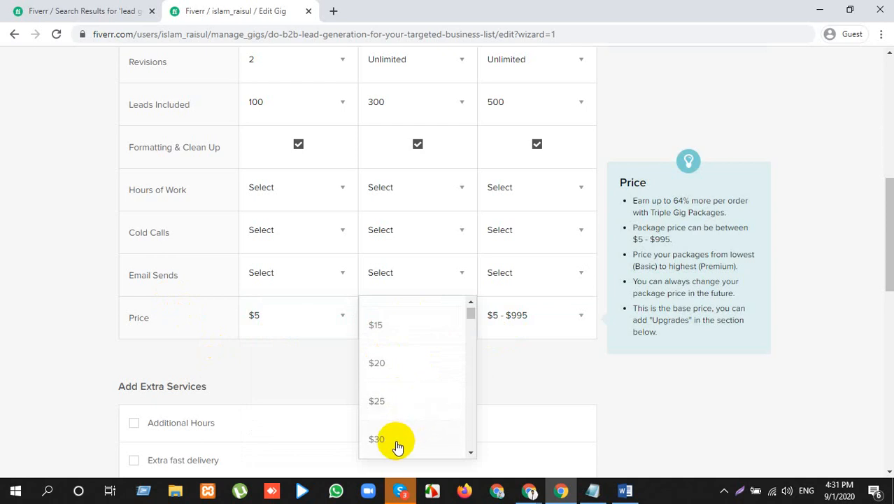
pyautogui.click(397, 404)
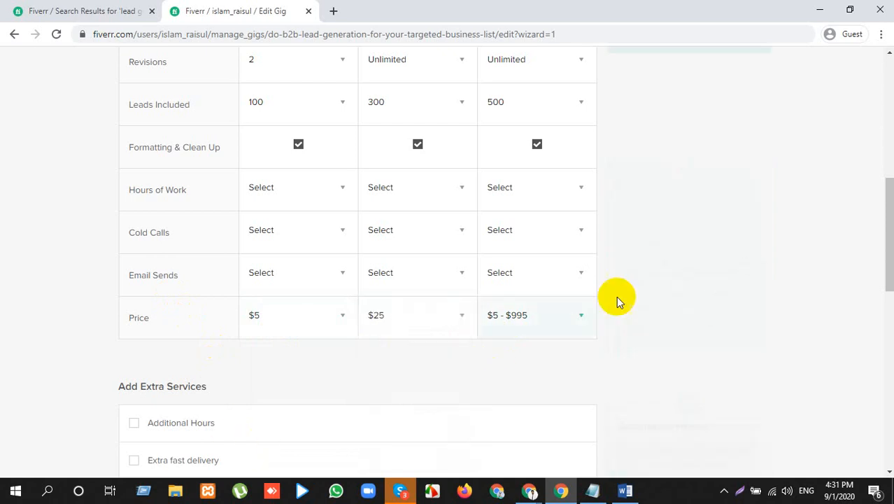
# Set the Premium package price to $40.
pyautogui.click(522, 318)
pyautogui.scroll(-2, 531, 372)
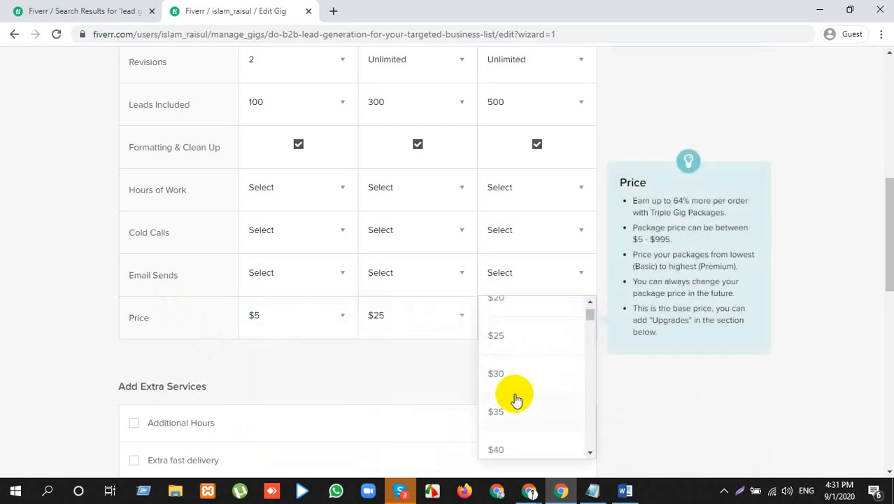
pyautogui.scroll(-1, 515, 429)
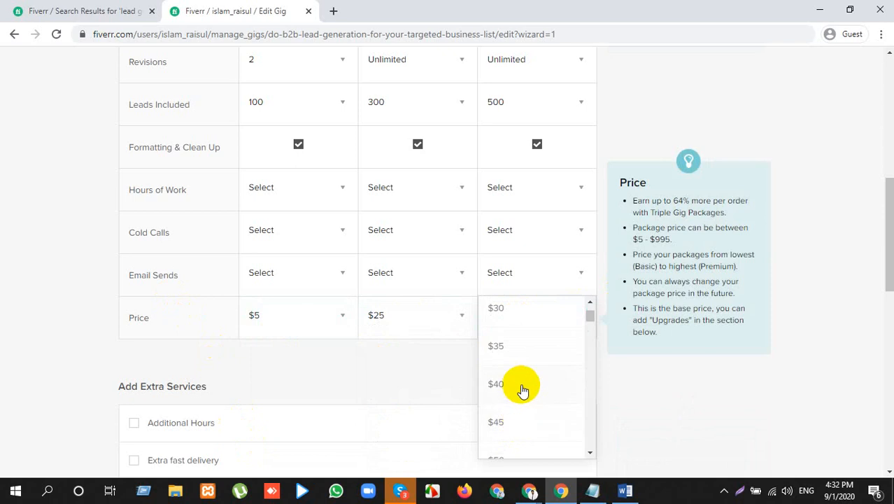
pyautogui.click(522, 389)
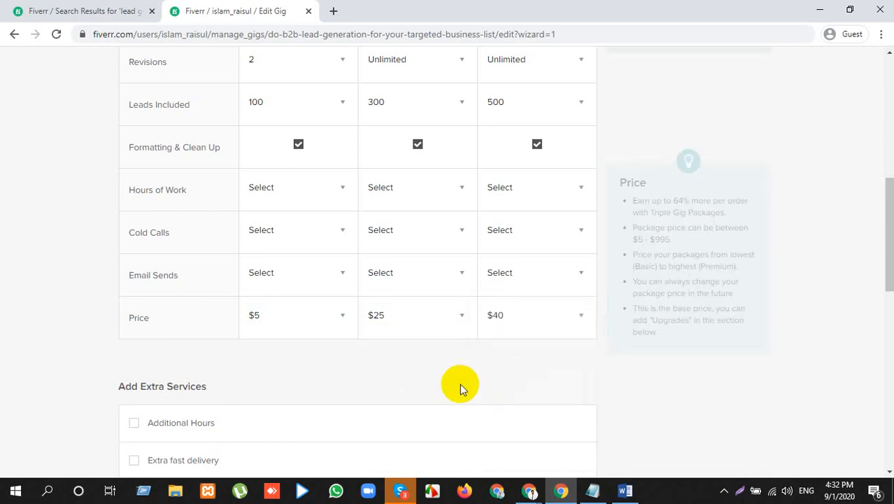
pyautogui.click(543, 320)
pyautogui.scroll(-2, 542, 395)
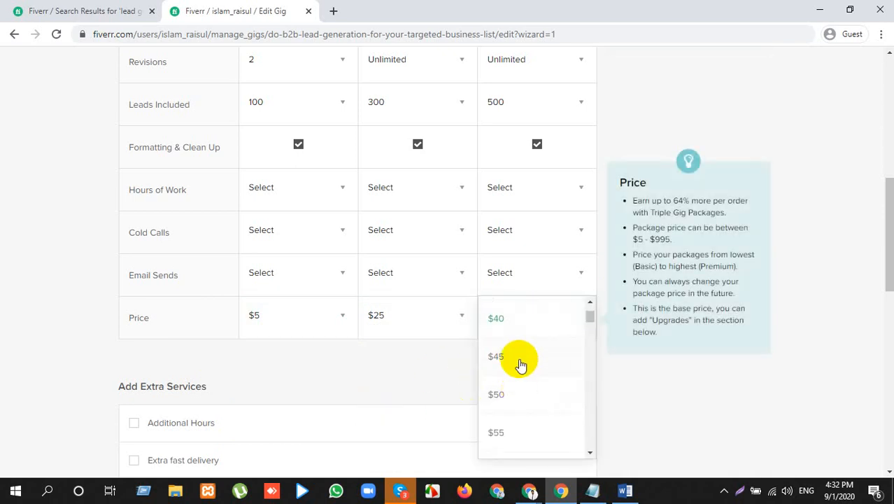
pyautogui.click(518, 327)
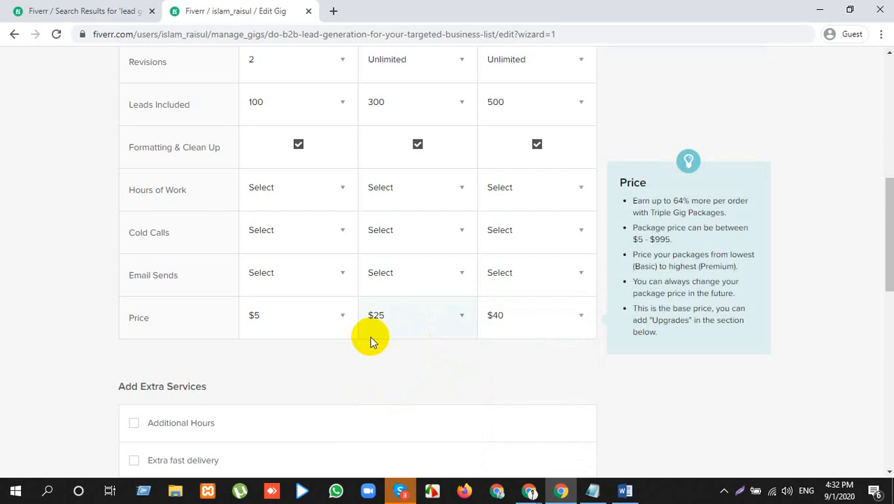
# Review the titles, descriptions, delivery times, included services and prices of the three packages.
pyautogui.scroll(5, 371, 340)
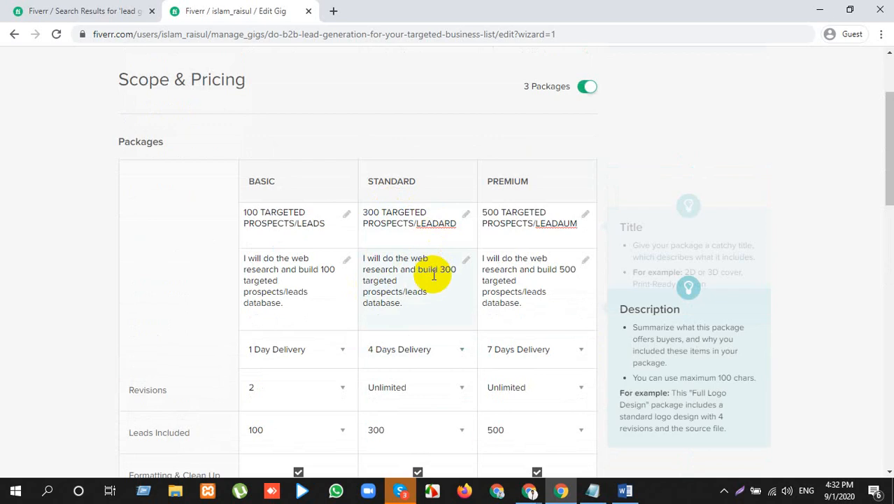
pyautogui.scroll(-1, 319, 313)
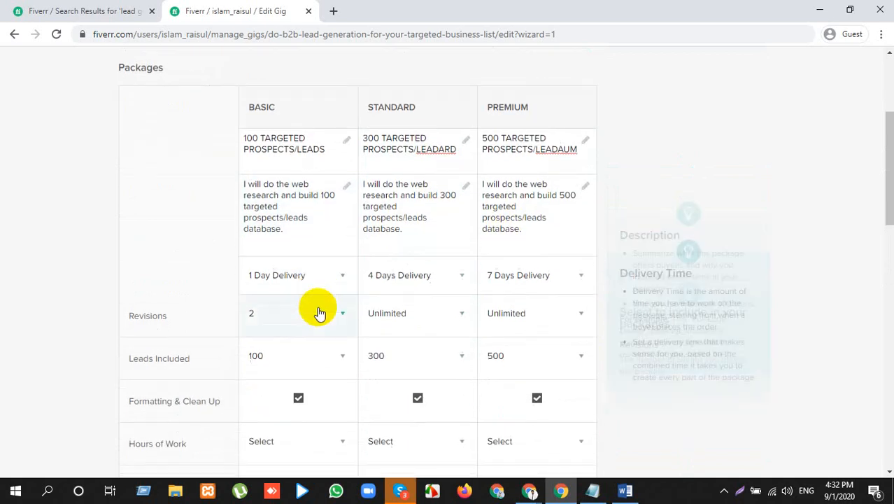
pyautogui.scroll(-2, 319, 313)
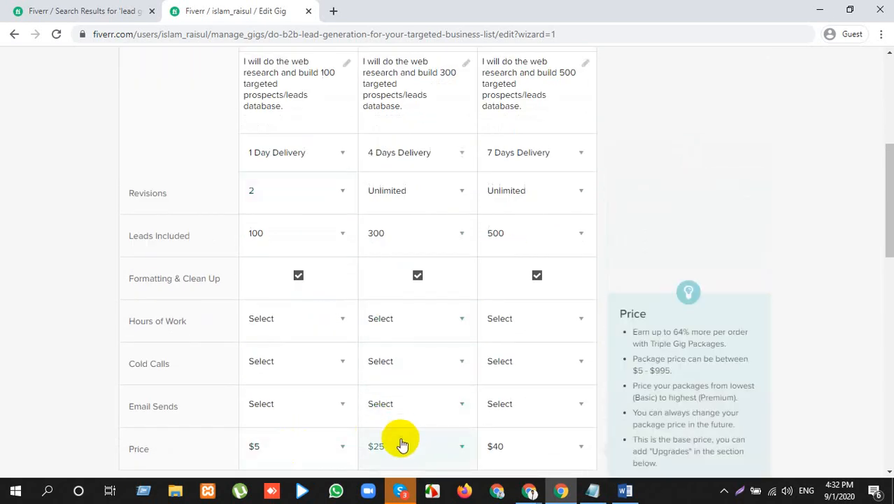
pyautogui.scroll(-3, 506, 411)
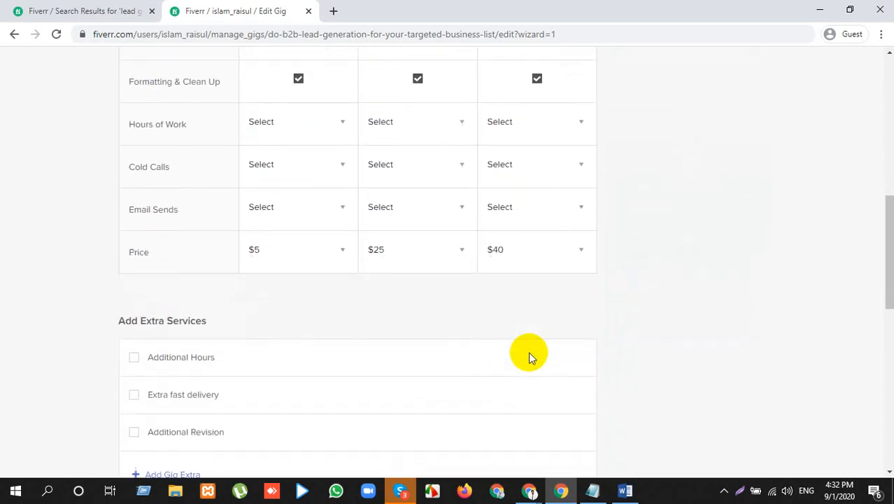
pyautogui.scroll(-1, 363, 246)
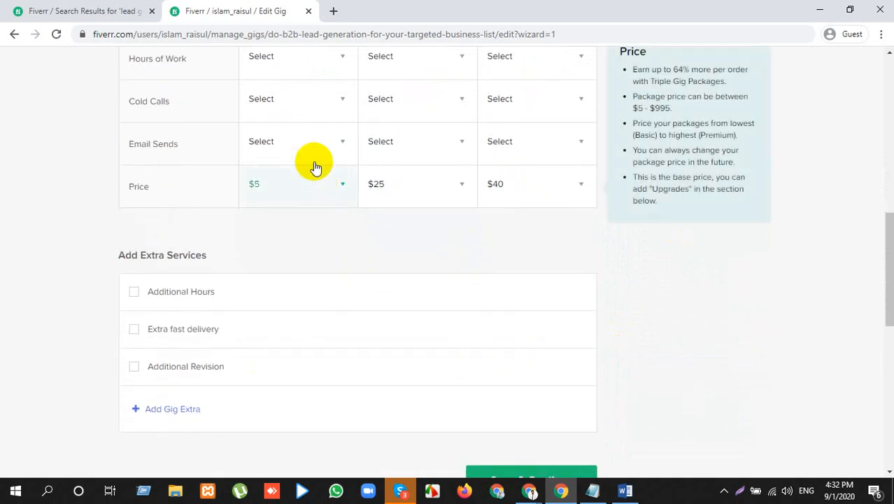
pyautogui.scroll(2, 314, 162)
pyautogui.scroll(-1, 324, 234)
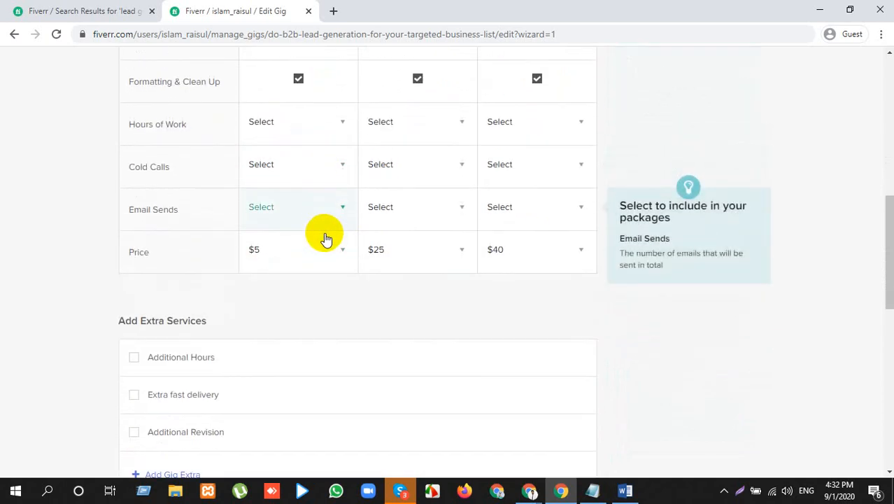
pyautogui.scroll(1, 323, 236)
pyautogui.scroll(1, 325, 238)
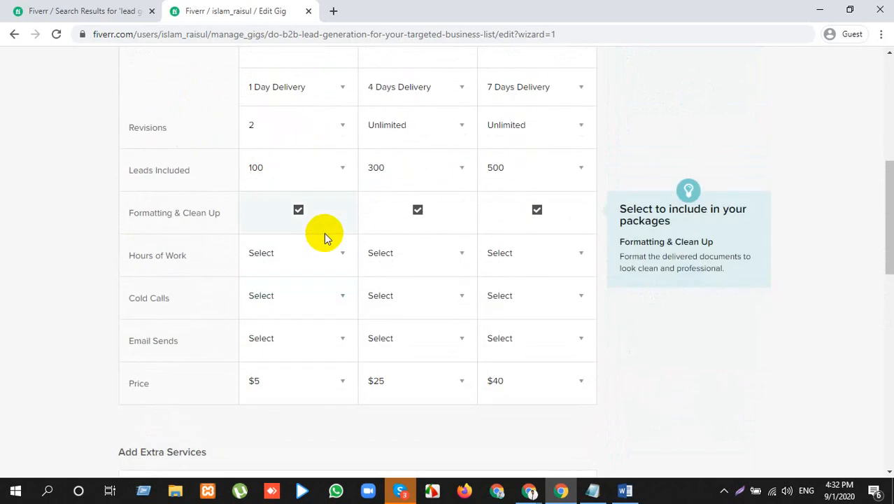
pyautogui.scroll(1, 325, 238)
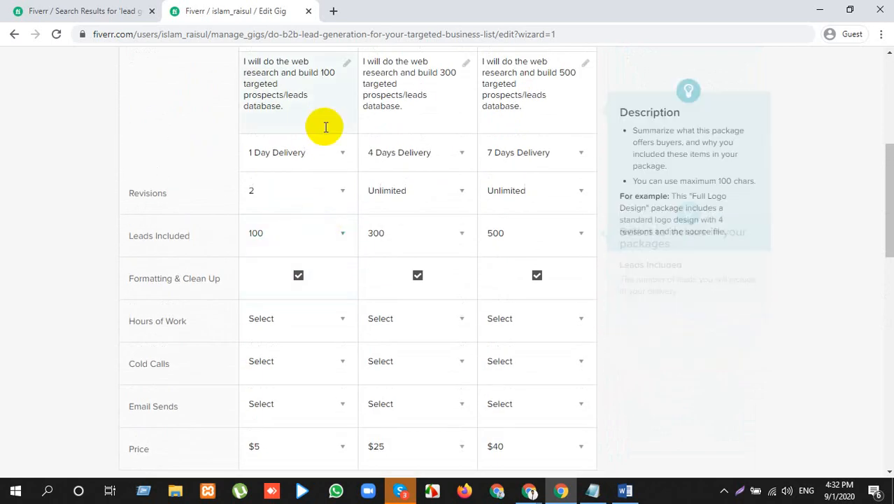
pyautogui.click(324, 154)
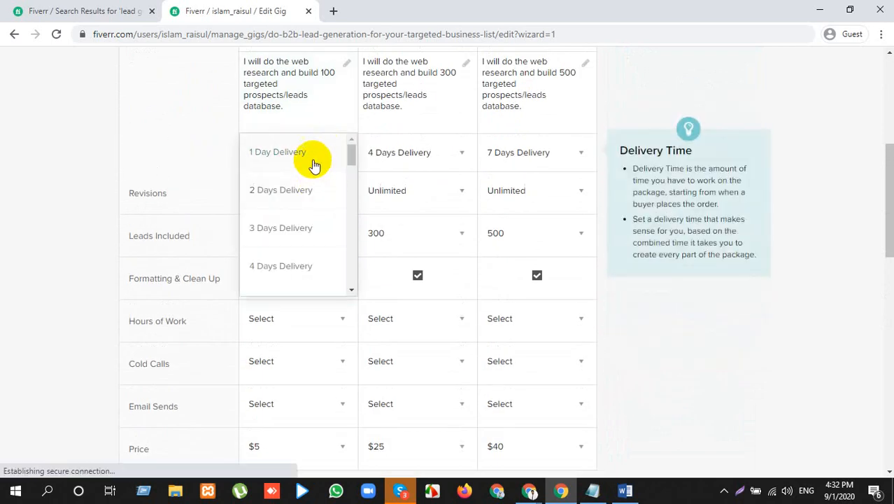
pyautogui.click(312, 160)
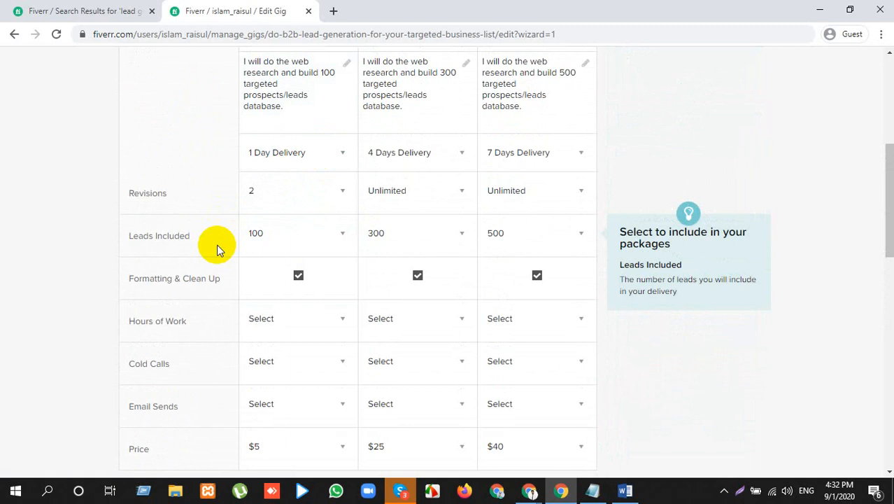
# Enable the Extra fast delivery service and offer the Standard package in 2 days for an extra $5.
pyautogui.scroll(-5, 217, 244)
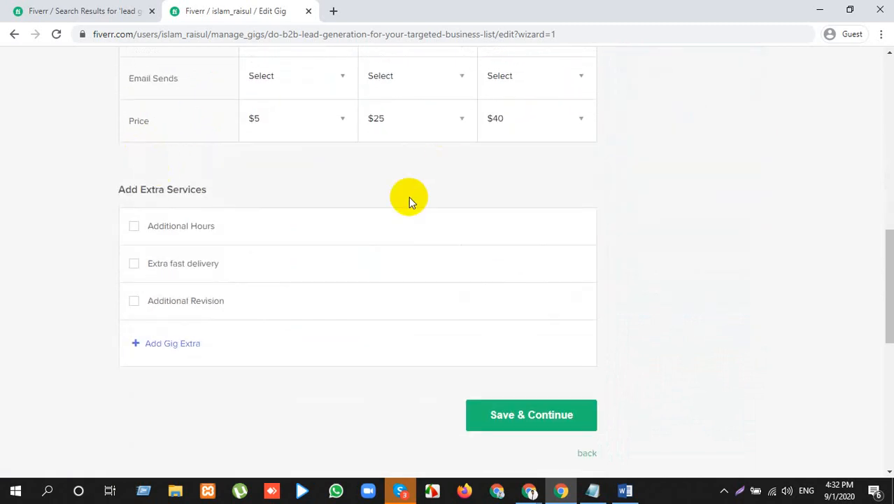
pyautogui.click(135, 265)
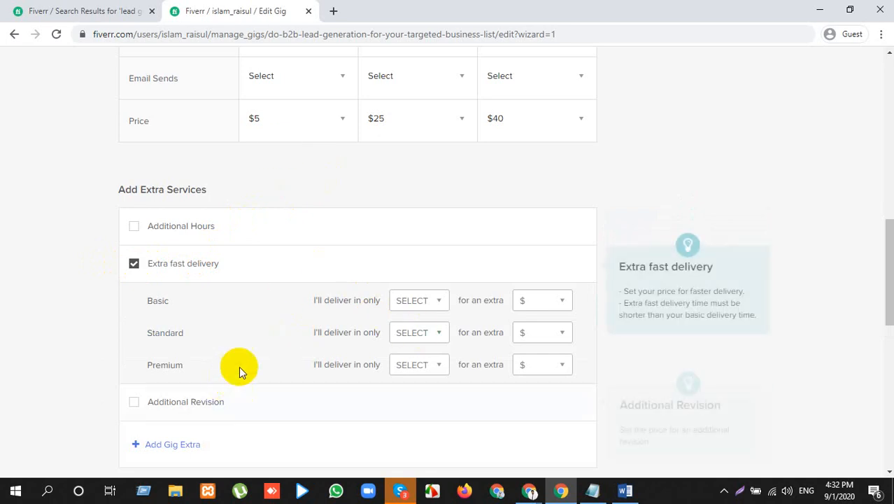
pyautogui.click(415, 336)
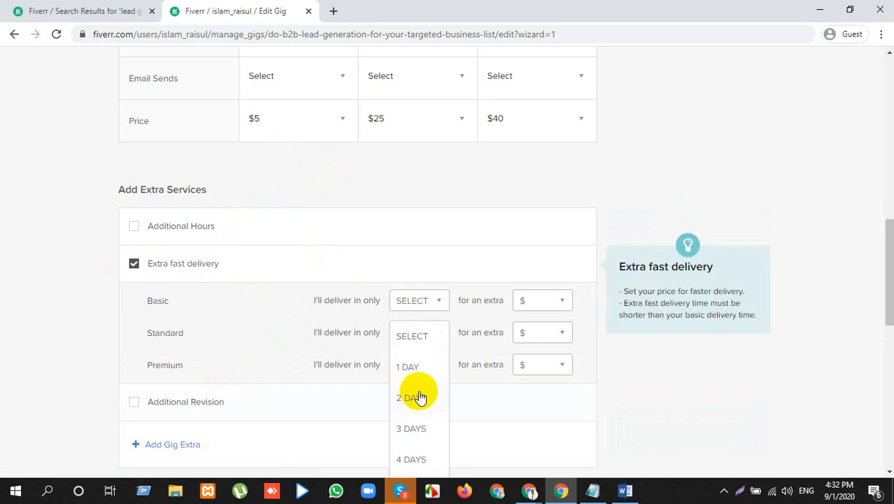
pyautogui.click(419, 396)
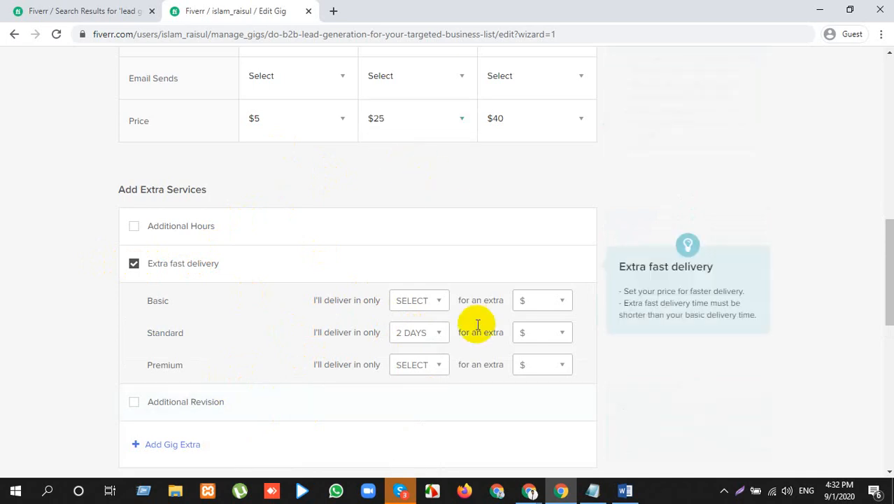
pyautogui.click(553, 333)
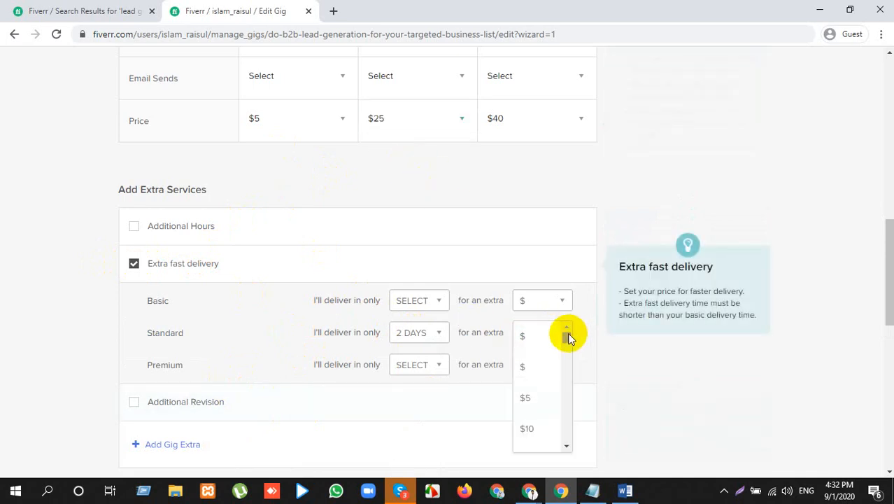
pyautogui.click(529, 399)
# Change the Standard package's extra fast delivery charge to $10.
pyautogui.scroll(3, 354, 115)
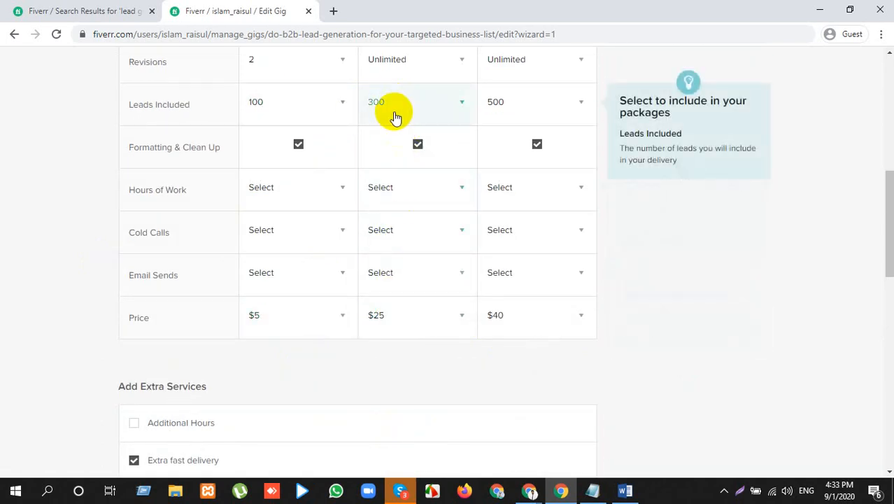
pyautogui.scroll(-5, 413, 175)
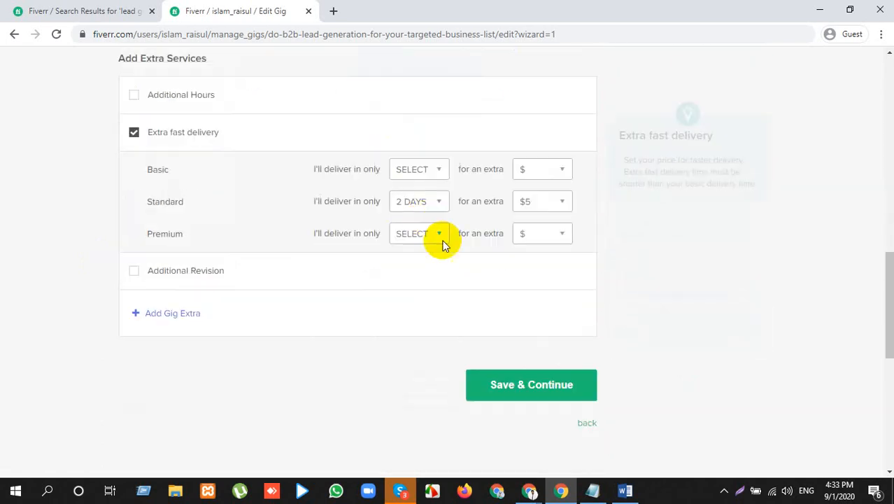
pyautogui.click(528, 204)
pyautogui.click(543, 297)
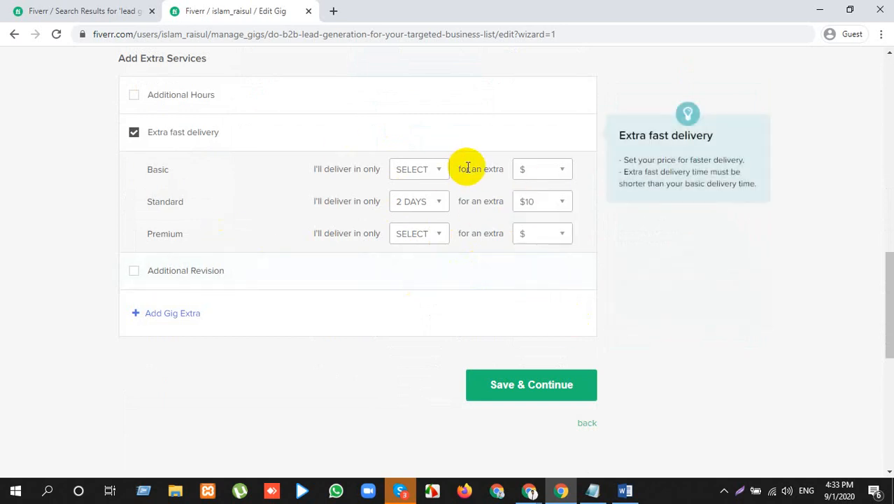
# Offer extra fast delivery for the Premium package in 4 days for an extra $10.
pyautogui.scroll(4, 472, 170)
pyautogui.scroll(3, 490, 182)
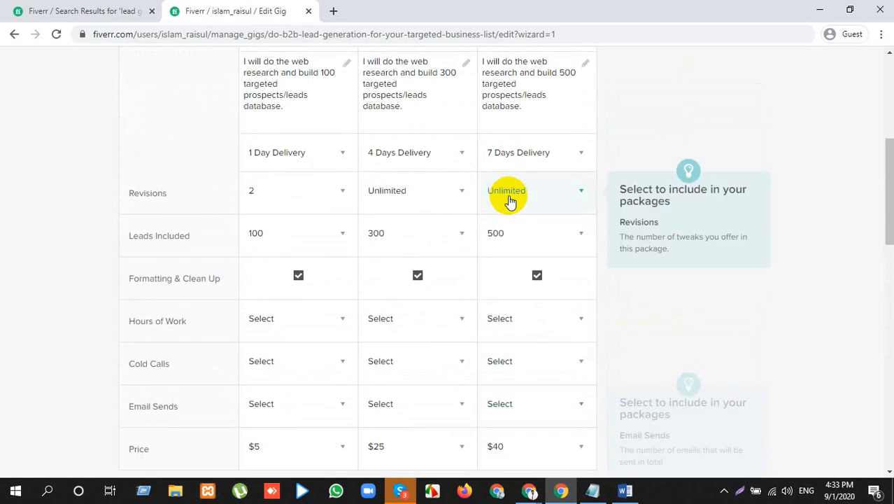
pyautogui.scroll(-8, 466, 248)
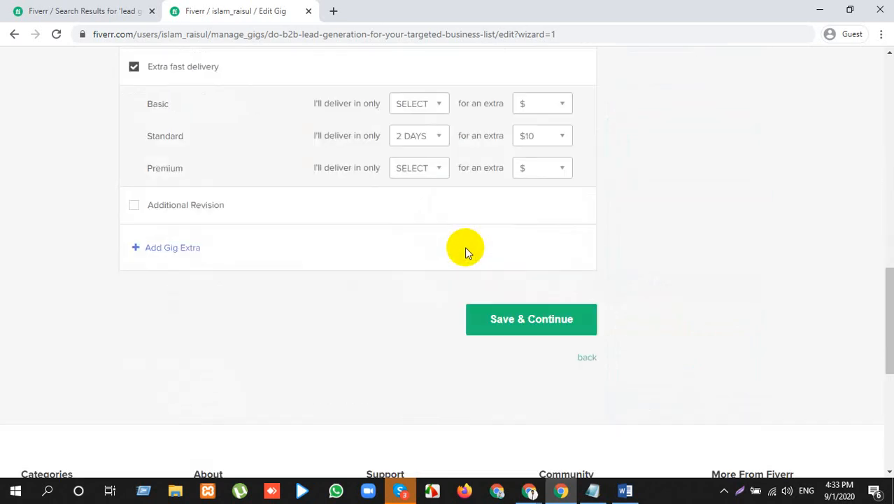
pyautogui.click(434, 168)
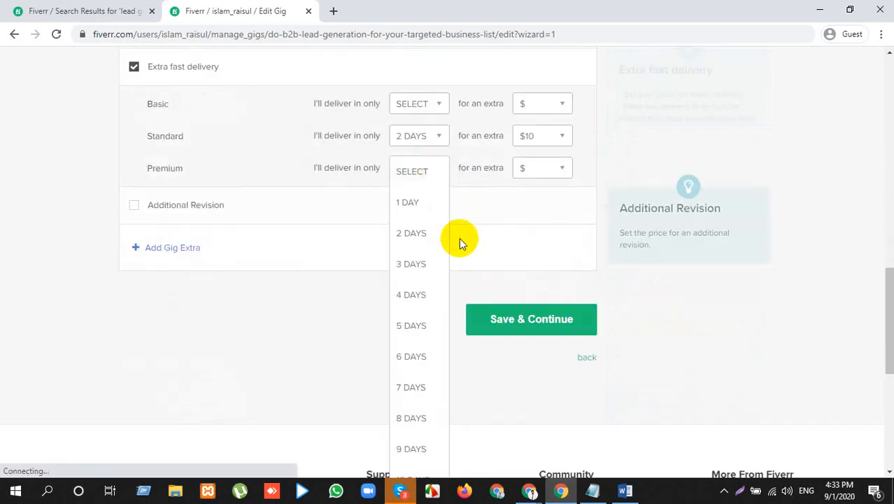
pyautogui.click(412, 299)
pyautogui.click(554, 170)
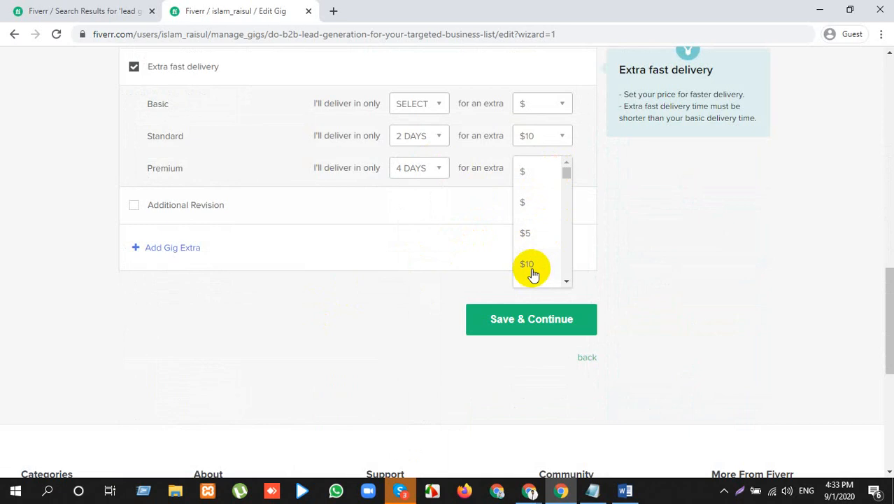
pyautogui.click(532, 270)
pyautogui.click(550, 167)
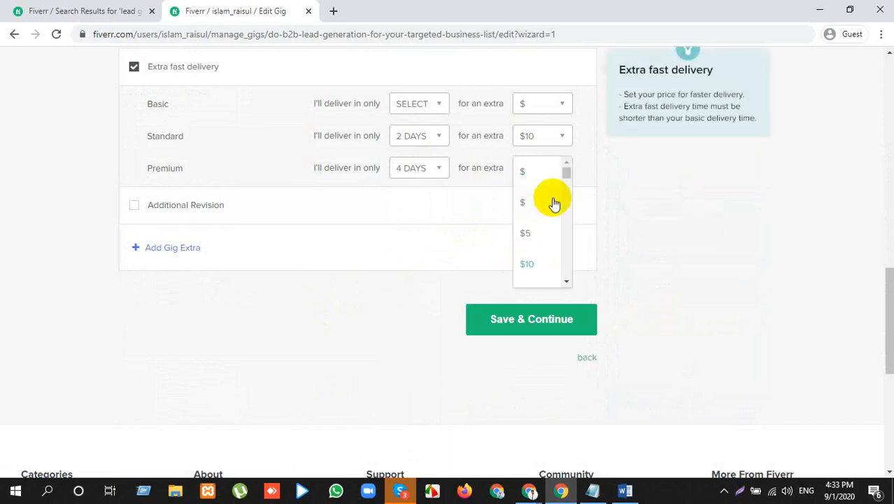
pyautogui.click(535, 263)
# Set the Standard package's extra fast delivery charge to $5 and the Premium package's fast delivery time to 5 days.
pyautogui.scroll(5, 405, 175)
pyautogui.scroll(4, 406, 170)
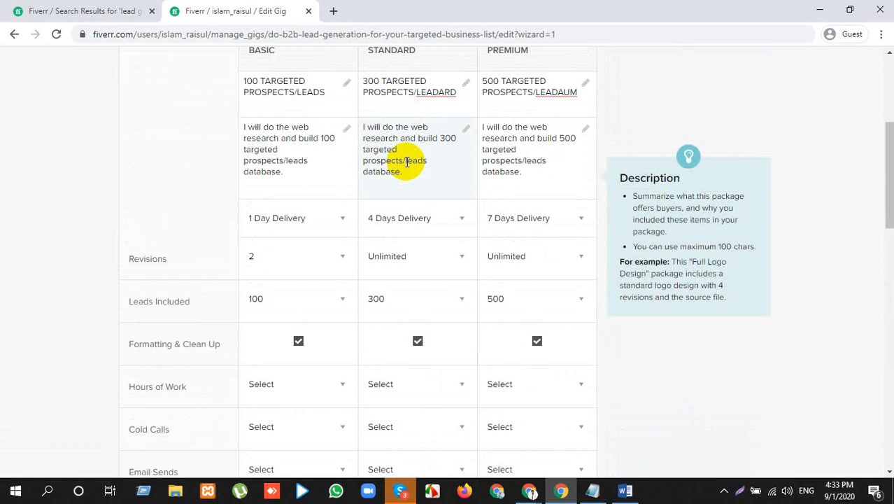
pyautogui.scroll(-7, 481, 124)
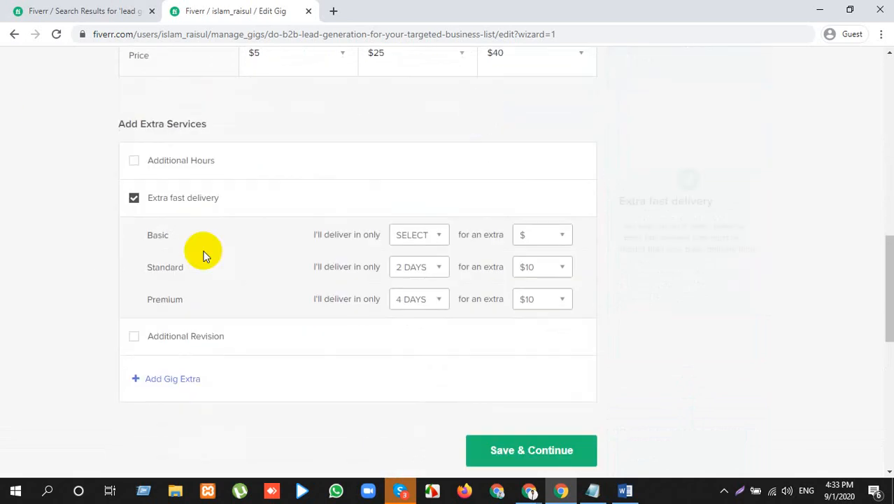
pyautogui.click(536, 267)
pyautogui.click(532, 308)
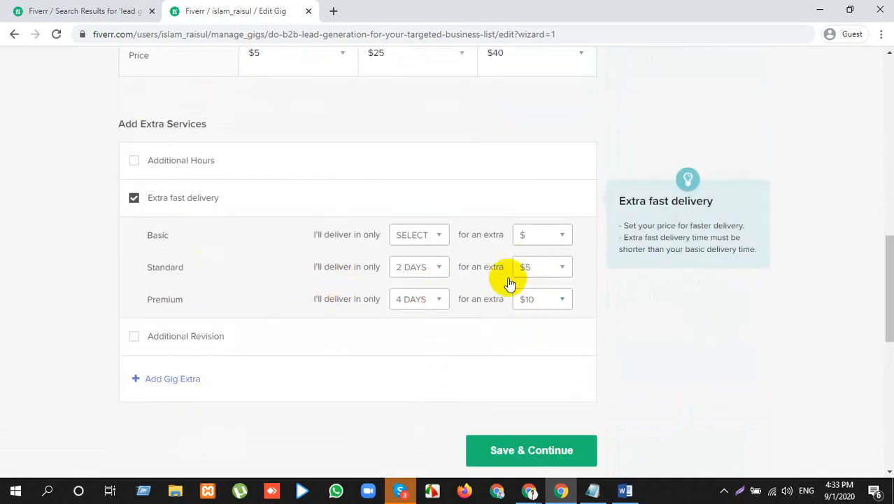
pyautogui.click(434, 307)
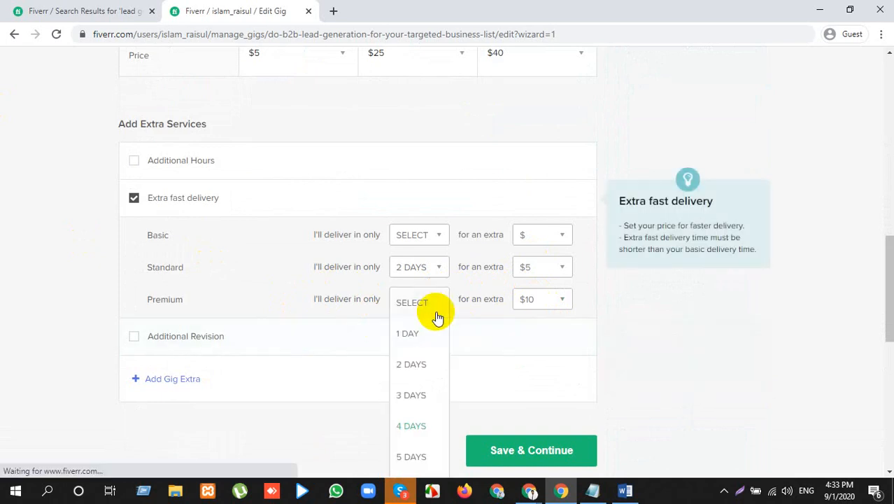
pyautogui.click(411, 456)
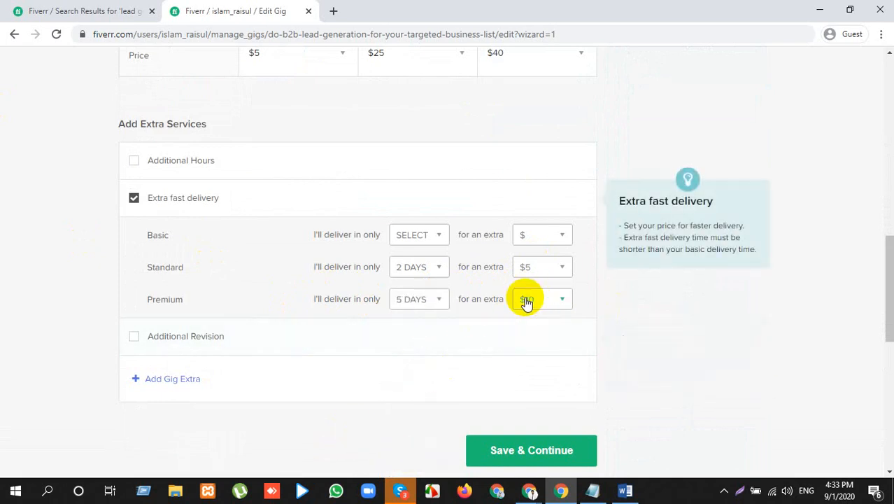
# Leave Additional Revision disabled and add a blank custom gig extra to the extra services.
pyautogui.click(134, 338)
pyautogui.click(133, 339)
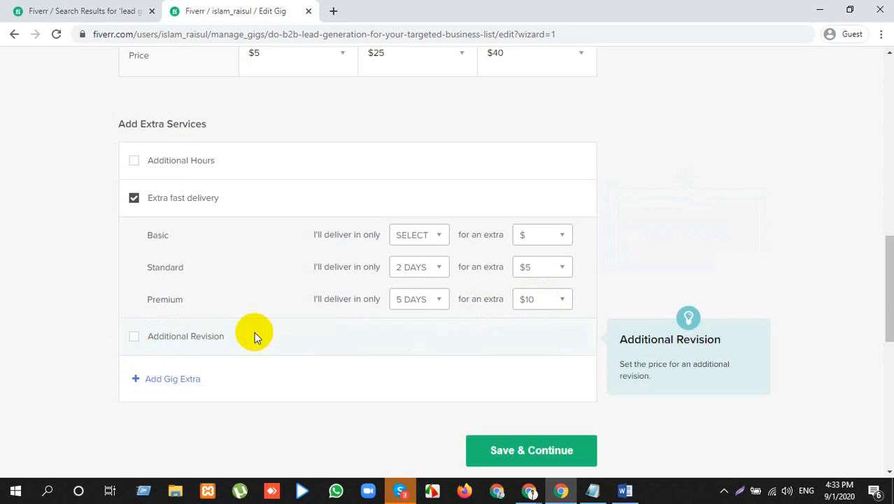
pyautogui.click(188, 387)
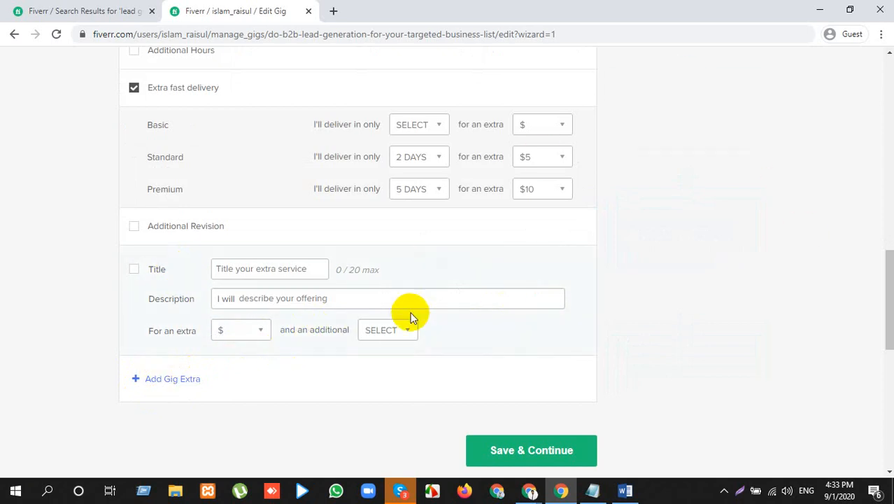
# Check the package table and extra services, and save the pricing to continue to the Description & FAQ stage.
pyautogui.scroll(-2, 412, 317)
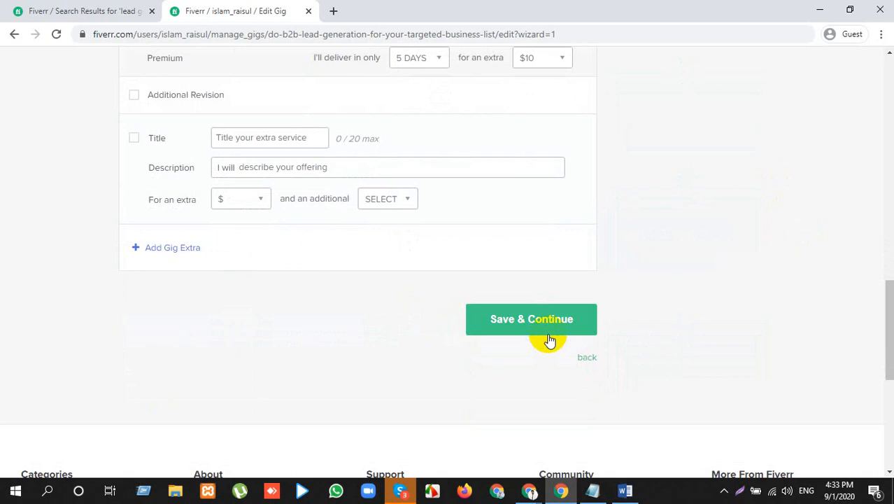
pyautogui.scroll(7, 420, 175)
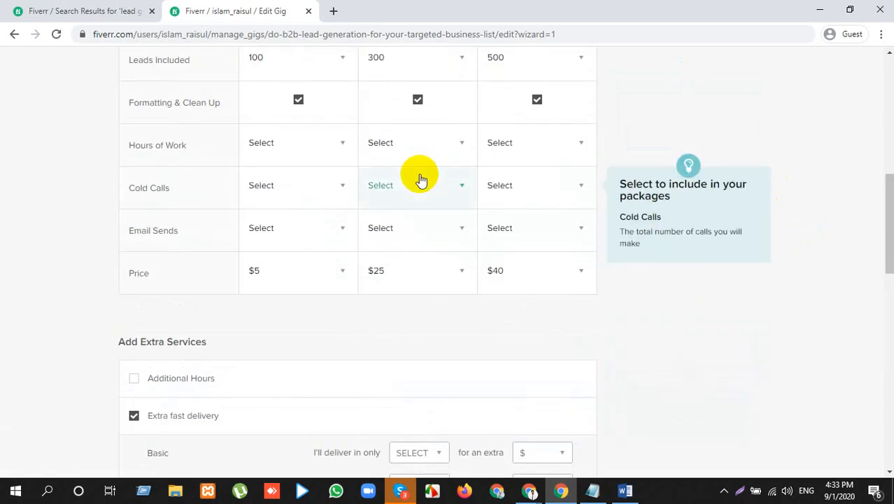
pyautogui.scroll(4, 420, 180)
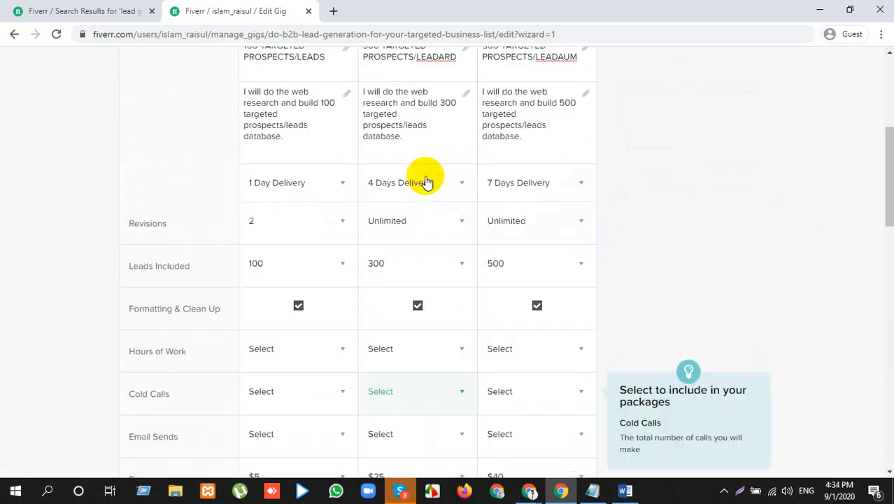
pyautogui.scroll(-10, 426, 176)
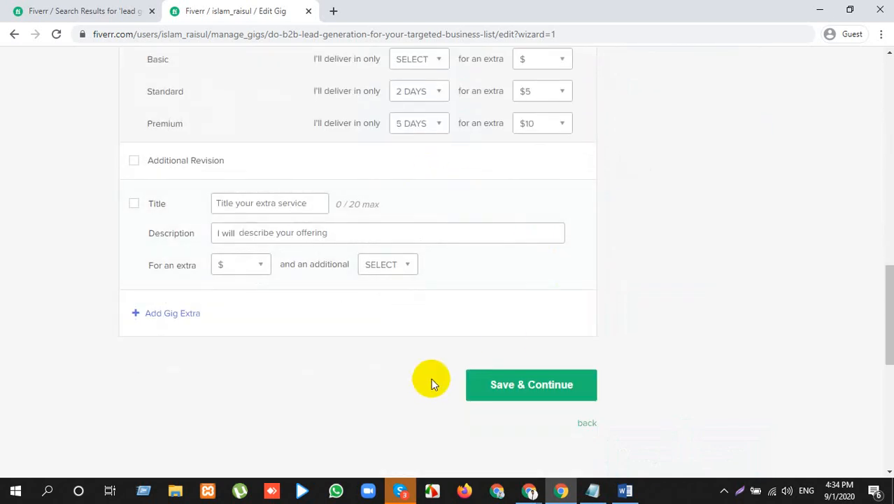
pyautogui.click(560, 385)
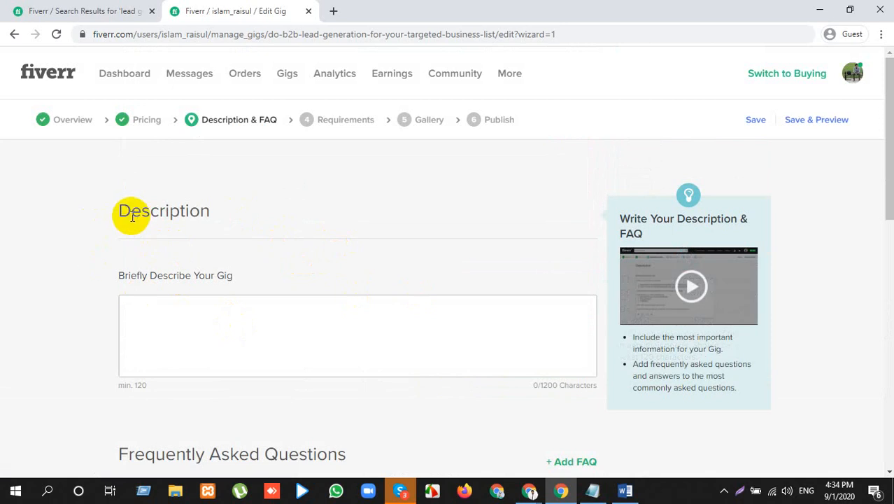
# Activate the gig description field, switch to Word and copy the document's entire description text.
pyautogui.moveTo(131, 215); pyautogui.dragTo(220, 214)
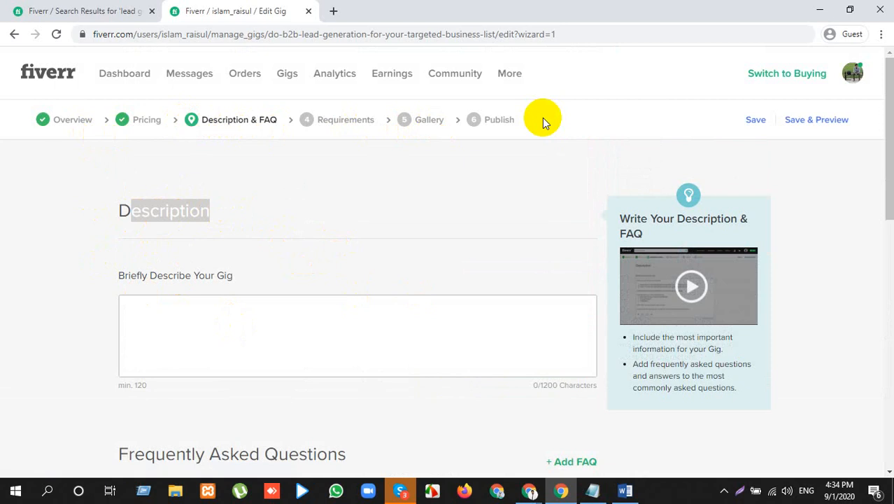
pyautogui.click(214, 335)
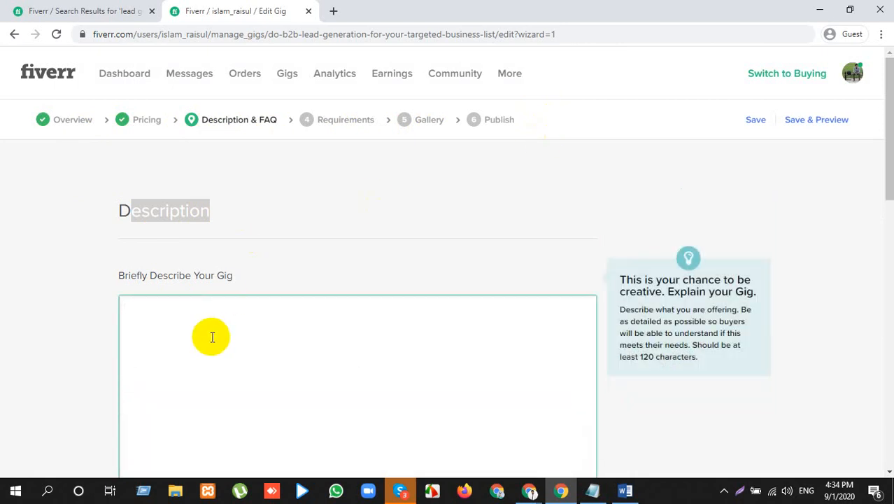
pyautogui.scroll(-2, 212, 337)
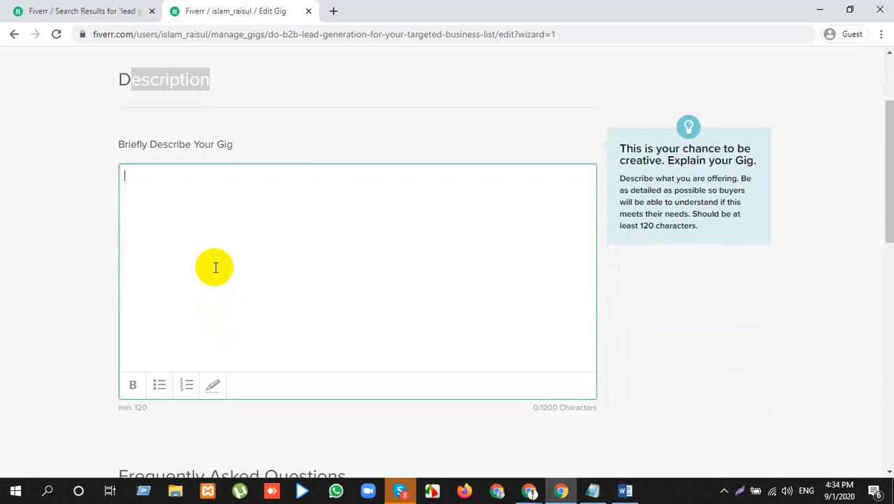
pyautogui.click(630, 490)
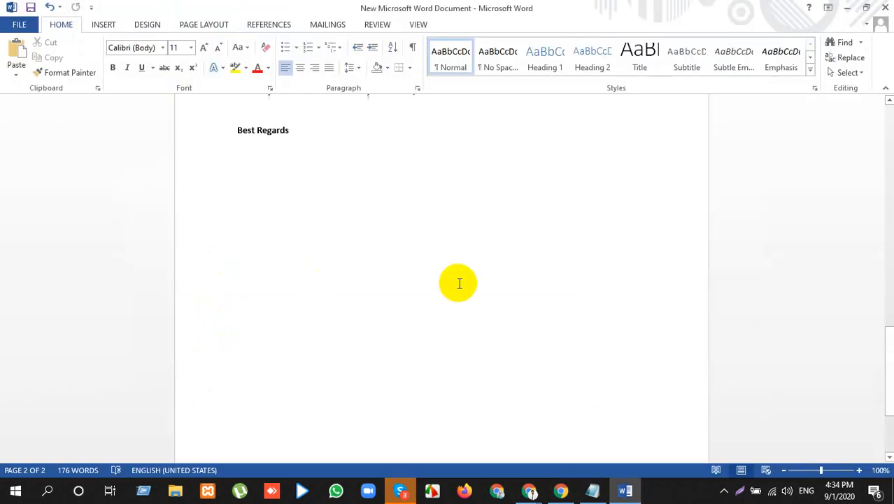
pyautogui.scroll(20, 460, 283)
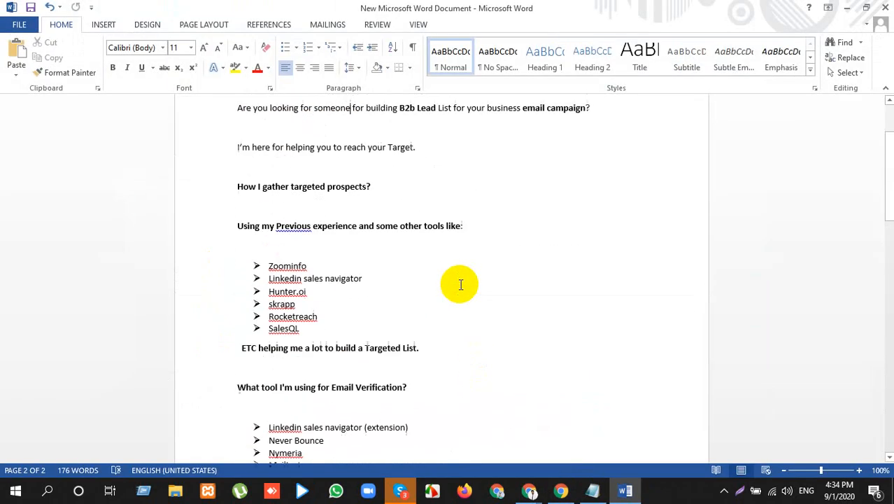
pyautogui.scroll(3, 460, 283)
pyautogui.moveTo(238, 174); pyautogui.dragTo(332, 221)
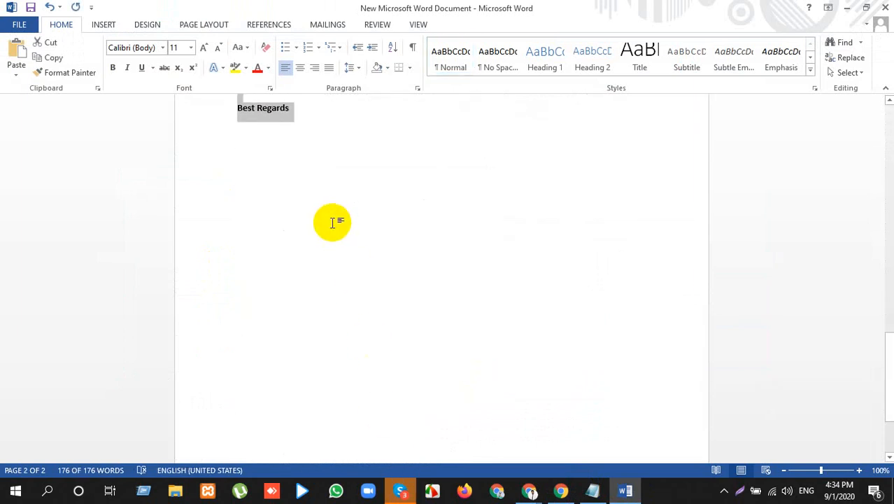
# Switch back to Chrome and paste the copied text into the gig's description field.
pyautogui.hotkey('alt', 'Tab')
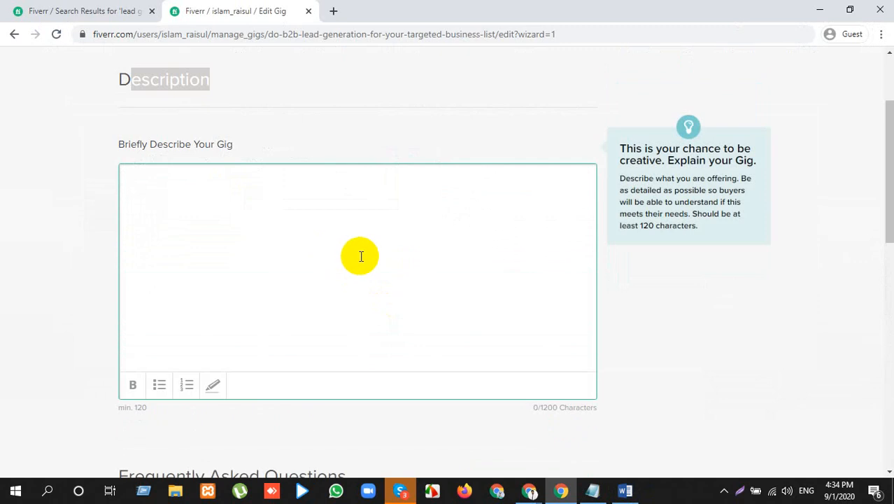
pyautogui.hotkey('ctrl', 'v')
pyautogui.rightClick(245, 224)
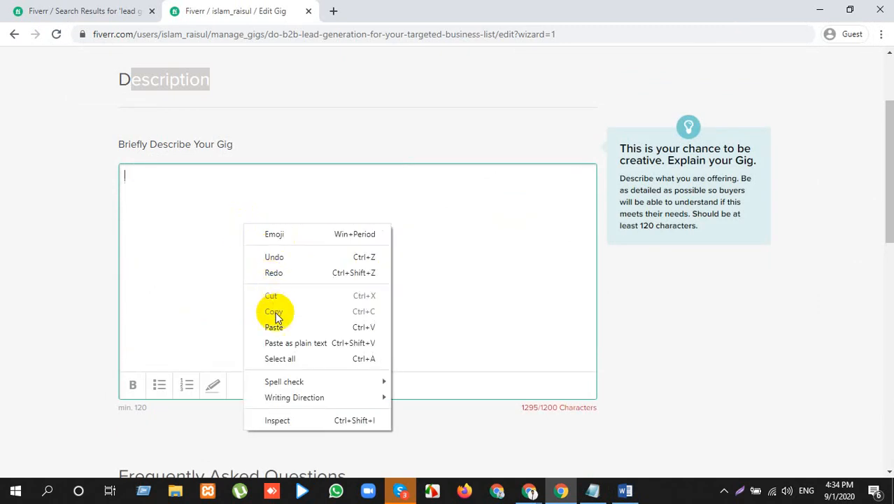
pyautogui.click(230, 309)
pyautogui.scroll(2, 196, 294)
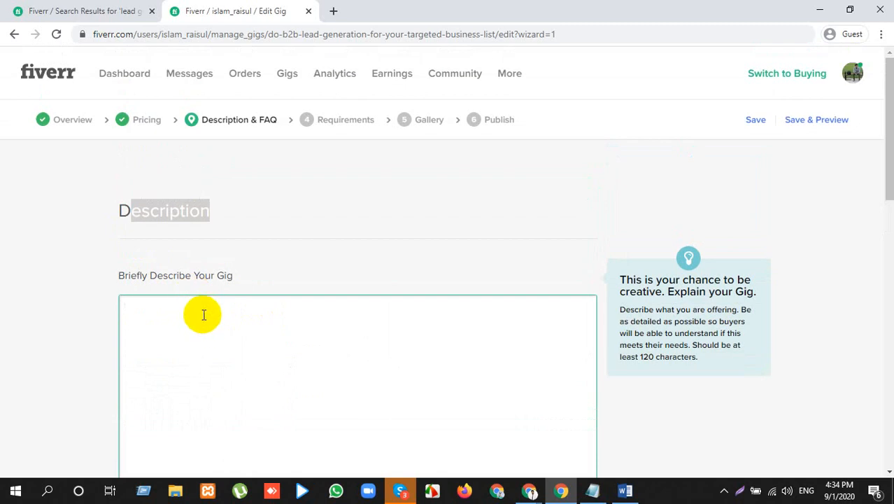
pyautogui.scroll(-4, 203, 315)
pyautogui.rightClick(217, 108)
pyautogui.click(207, 138)
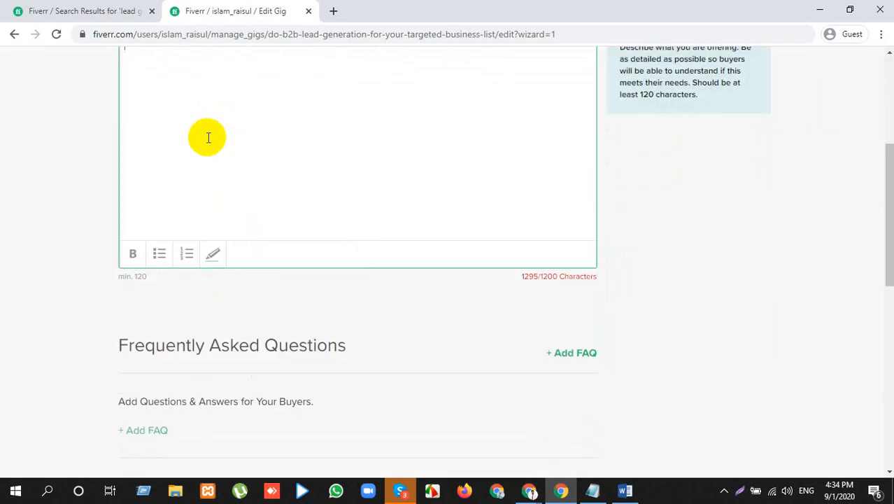
pyautogui.scroll(4, 208, 137)
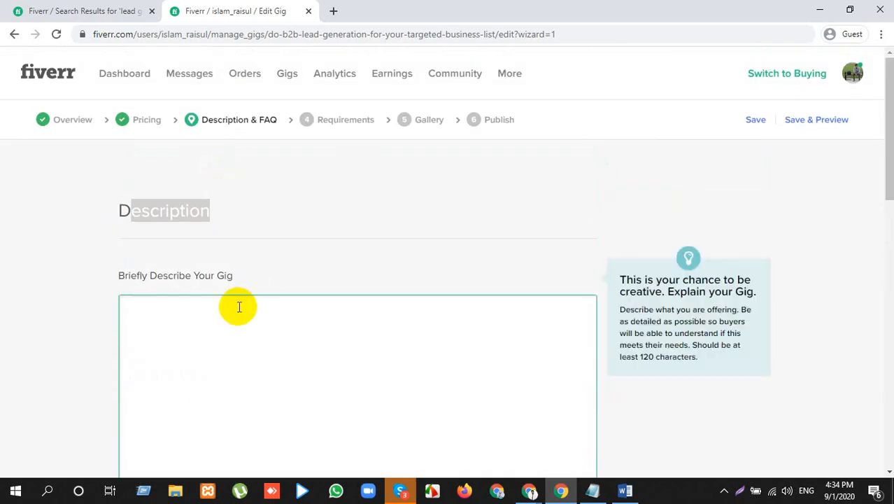
pyautogui.hotkey('ctrl', 'v')
# Delete the blank lines between "Industry Type" and the "Note" paragraph in the gig description.
pyautogui.scroll(-10, 245, 308)
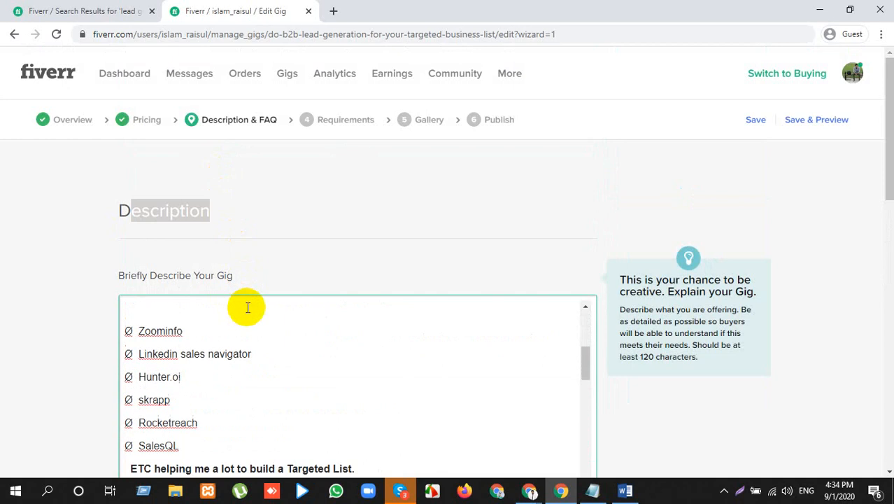
pyautogui.scroll(-8, 249, 308)
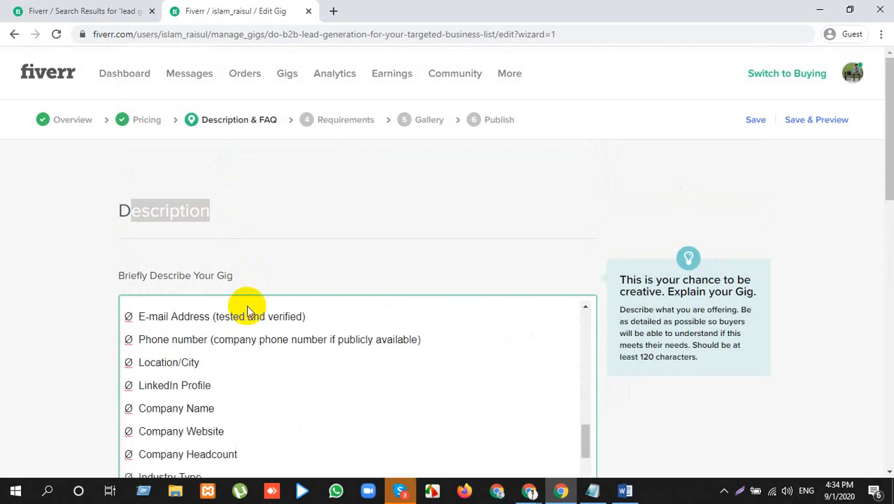
pyautogui.scroll(-2, 247, 305)
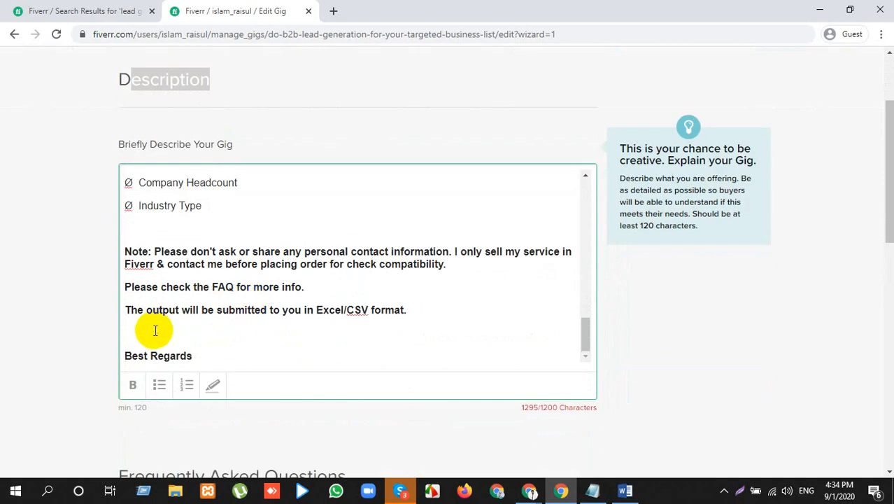
pyautogui.click(139, 233)
pyautogui.press('BackSpace')
pyautogui.press('BackSpace')
pyautogui.press('BackSpace')
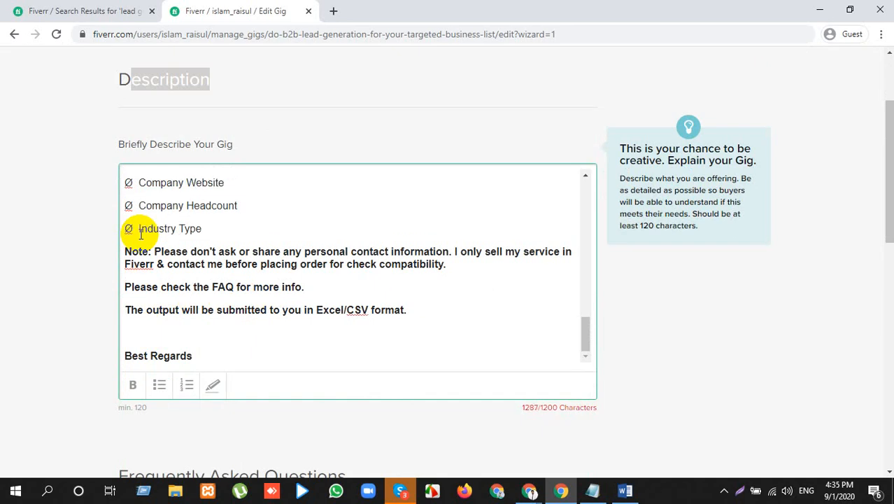
# Delete the blank lines directly below and above the "I will provide you leads in the following format:" heading in the gig description.
pyautogui.scroll(5, 141, 233)
pyautogui.click(158, 193)
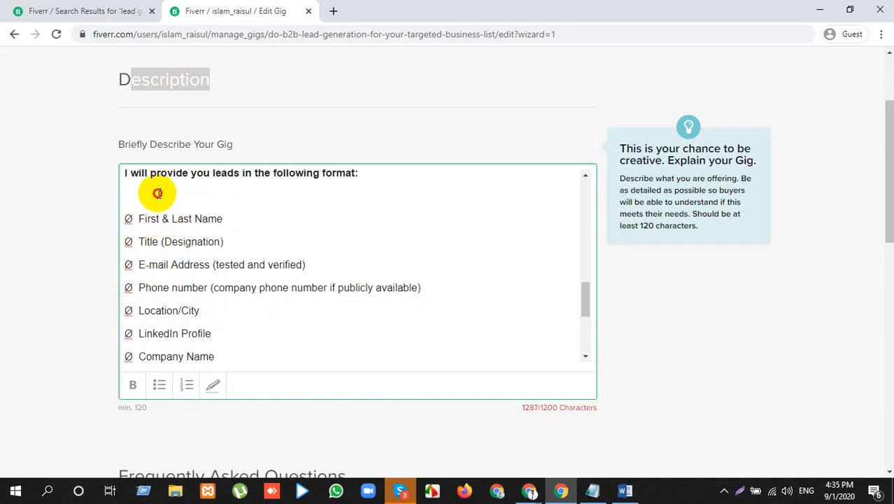
pyautogui.press('BackSpace')
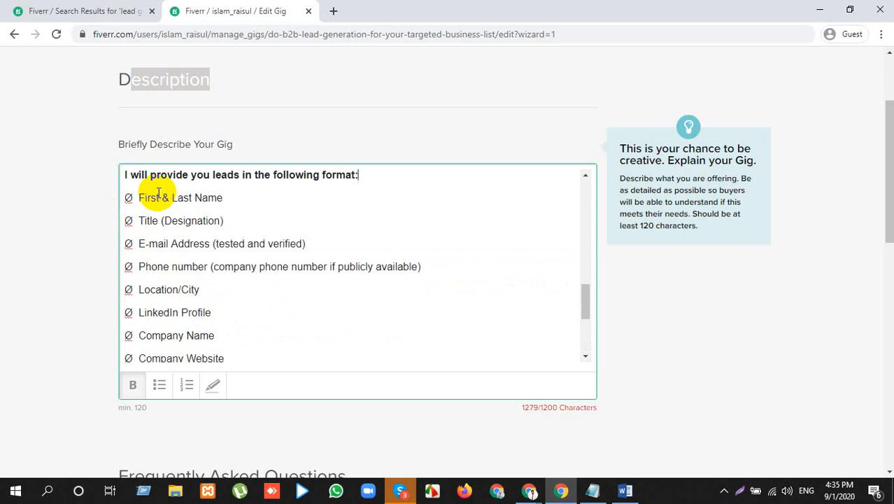
pyautogui.scroll(2, 156, 238)
pyautogui.click(154, 284)
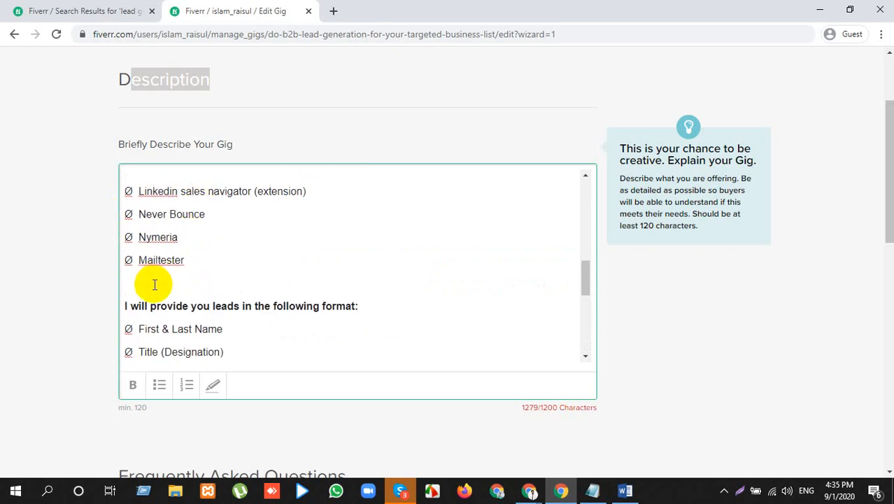
pyautogui.press('BackSpace')
# Remove the blank lines below and above the "What tool I'm using for Email Verification?" heading.
pyautogui.scroll(3, 152, 287)
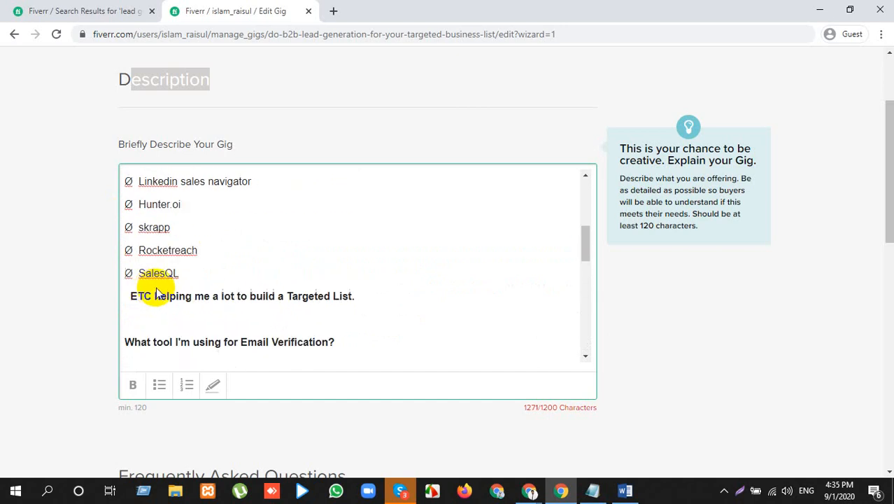
pyautogui.click(140, 321)
pyautogui.scroll(-2, 151, 341)
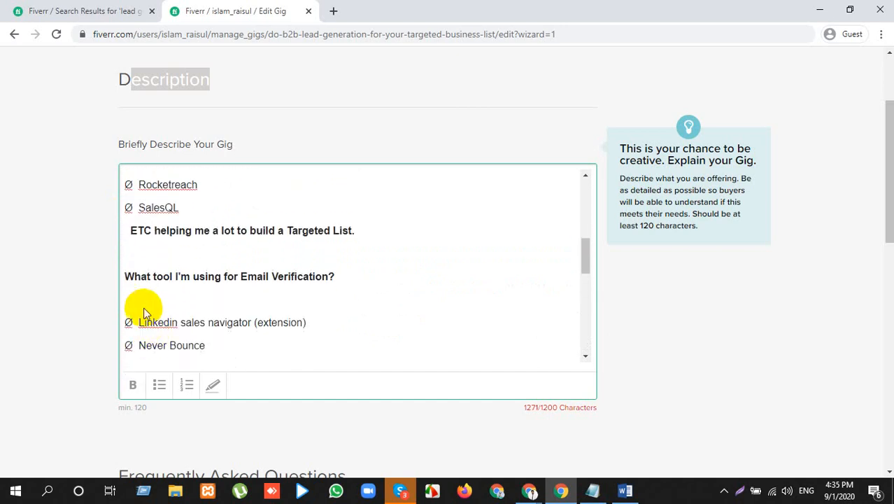
pyautogui.click(143, 300)
pyautogui.press('BackSpace')
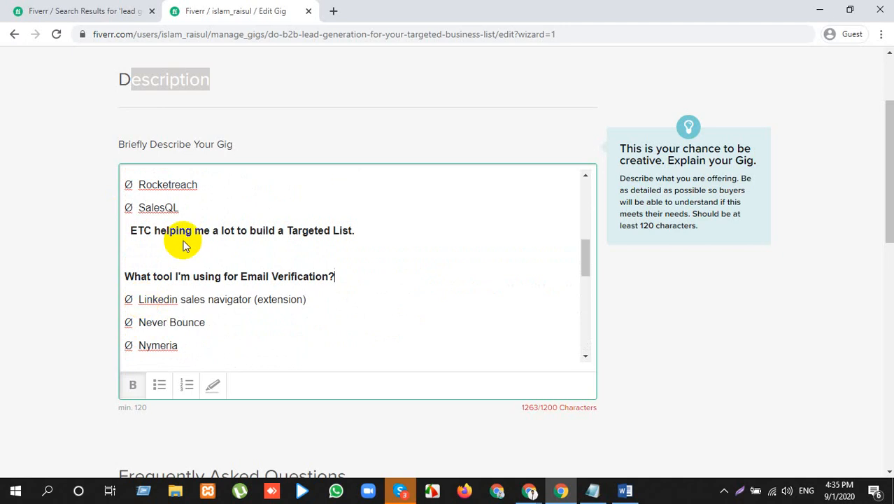
pyautogui.click(184, 256)
pyautogui.hotkey('ctrl', 'b')
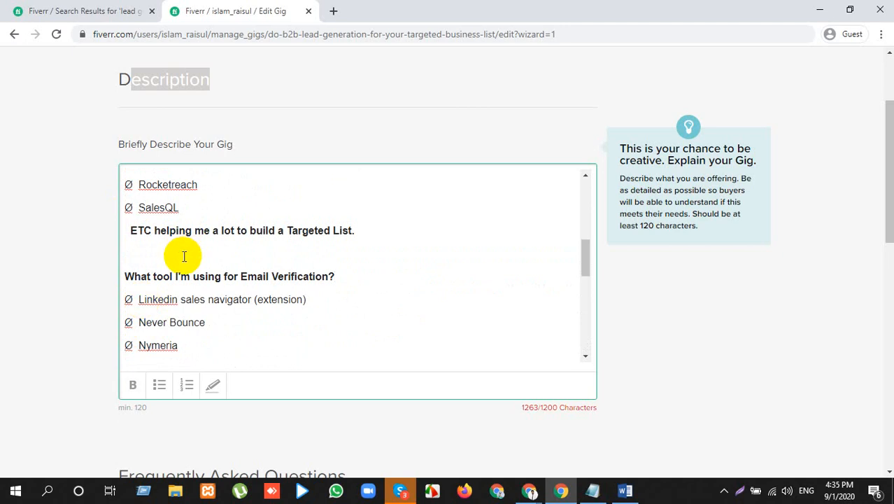
pyautogui.press('BackSpace')
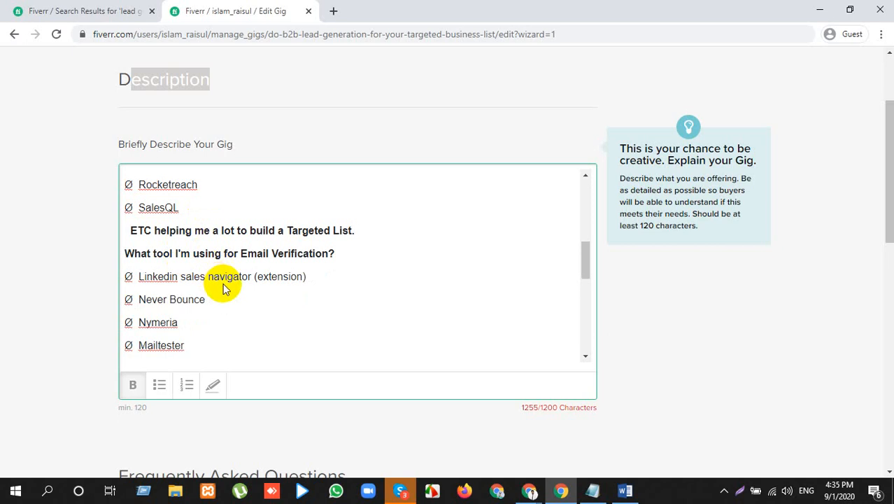
# Remove the blank lines after "Using my Previous experience and some other tools like:" and after "How I gather targeted prospects?".
pyautogui.scroll(3, 213, 292)
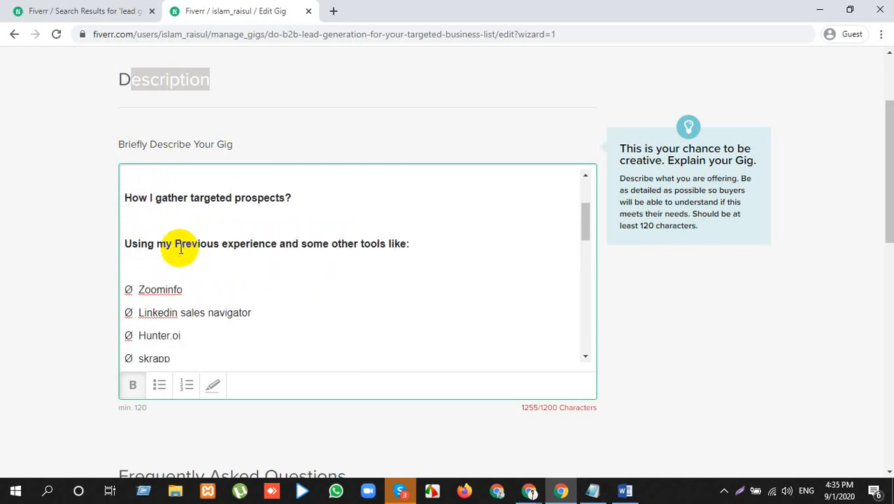
pyautogui.click(162, 267)
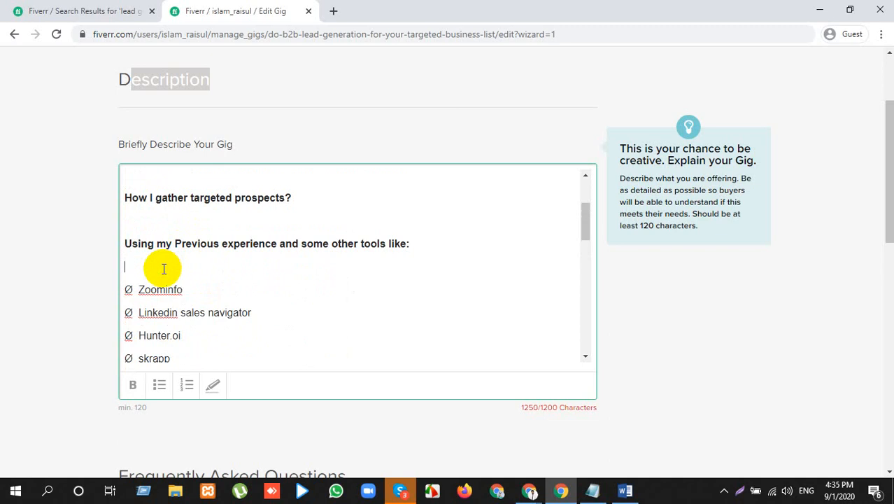
pyautogui.press('BackSpace')
pyautogui.click(186, 231)
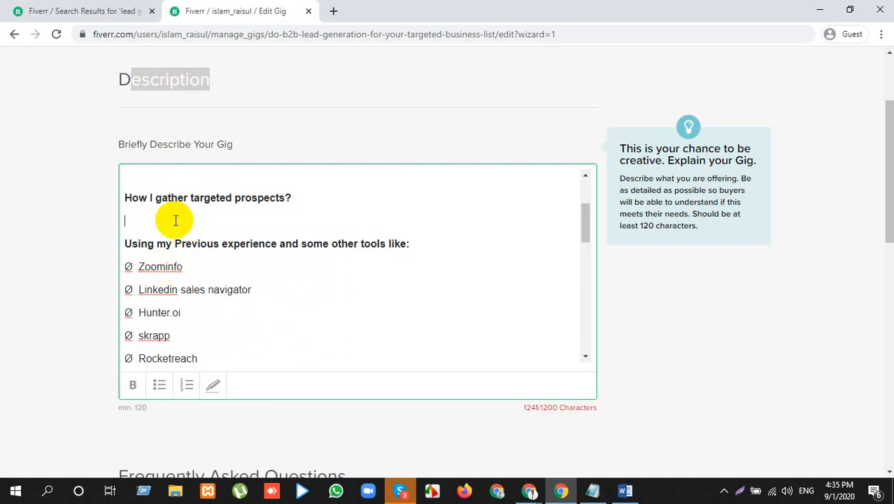
pyautogui.press('BackSpace')
# Delete the blank lines between the "Hi," greeting, the two introductory sentences and the "How I gather targeted prospects?" heading.
pyautogui.scroll(2, 175, 220)
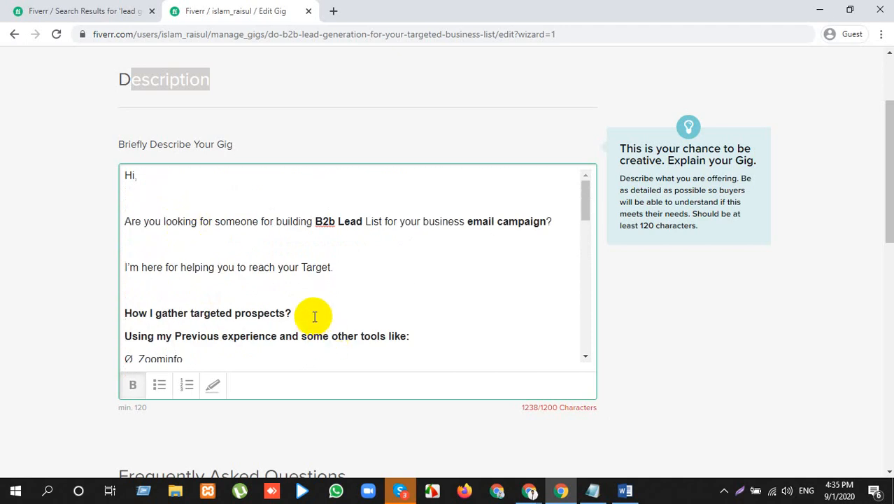
pyautogui.moveTo(314, 316); pyautogui.dragTo(110, 311)
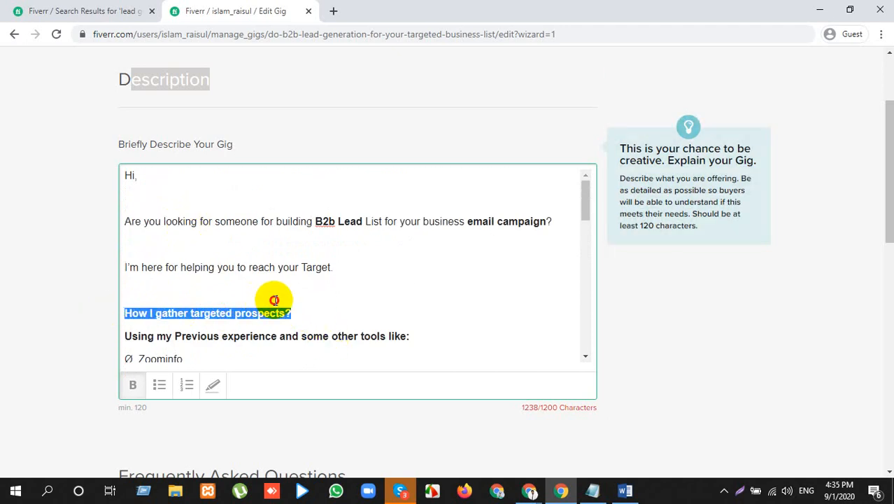
pyautogui.click(234, 285)
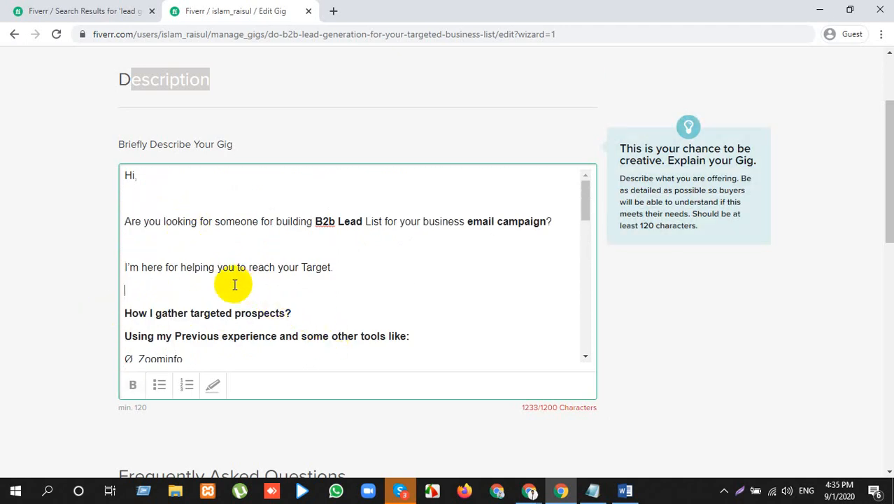
pyautogui.press('BackSpace')
pyautogui.click(203, 250)
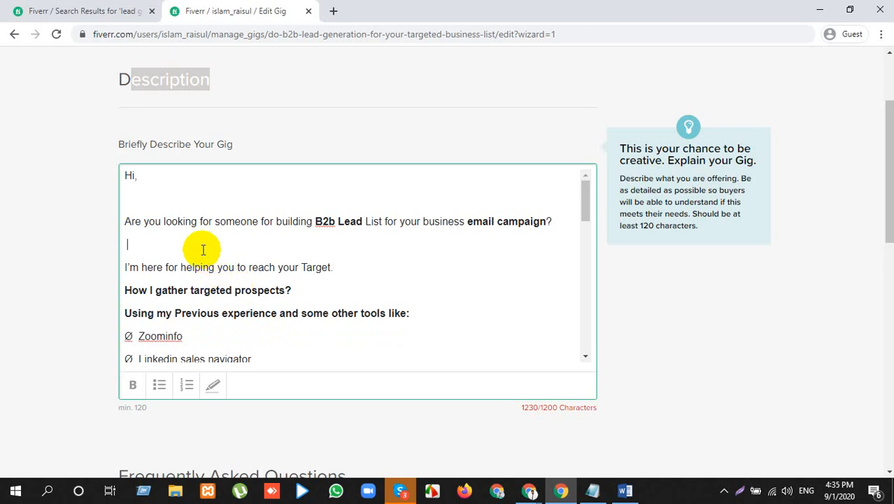
pyautogui.press('BackSpace')
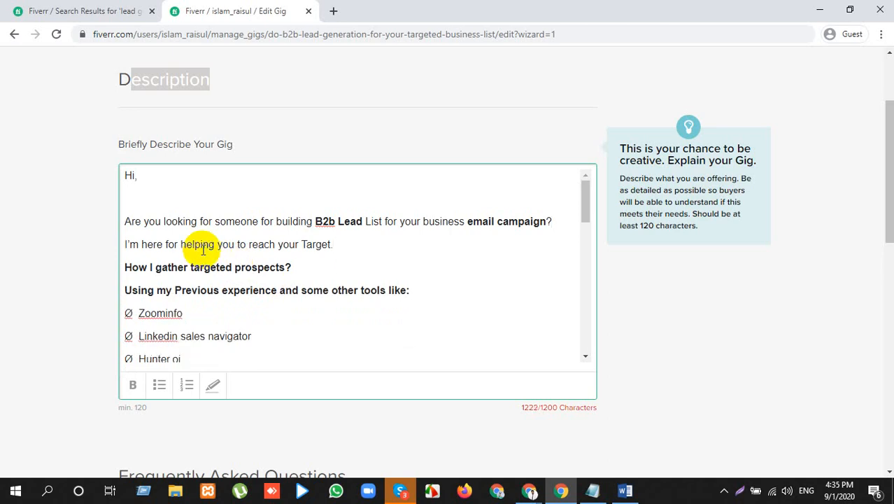
pyautogui.click(141, 200)
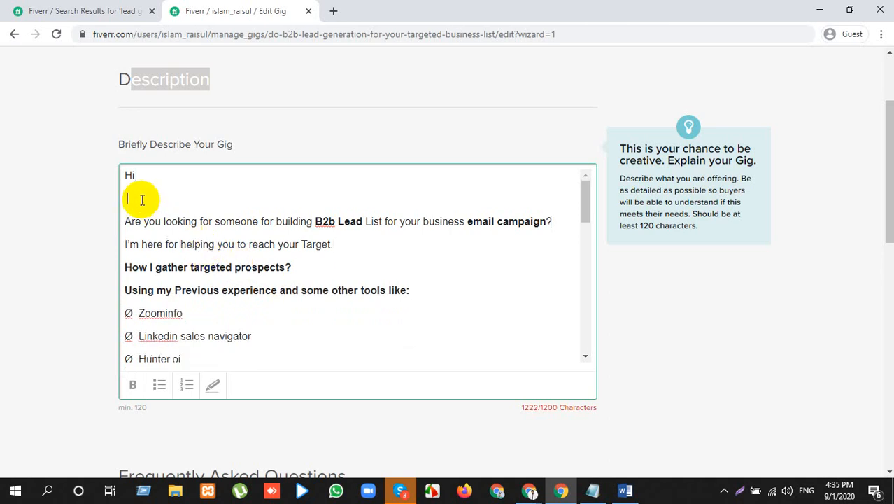
pyautogui.press('BackSpace')
# Delete the line "ETC helping me a lot to build a Targeted List." from the gig description.
pyautogui.scroll(-5, 254, 226)
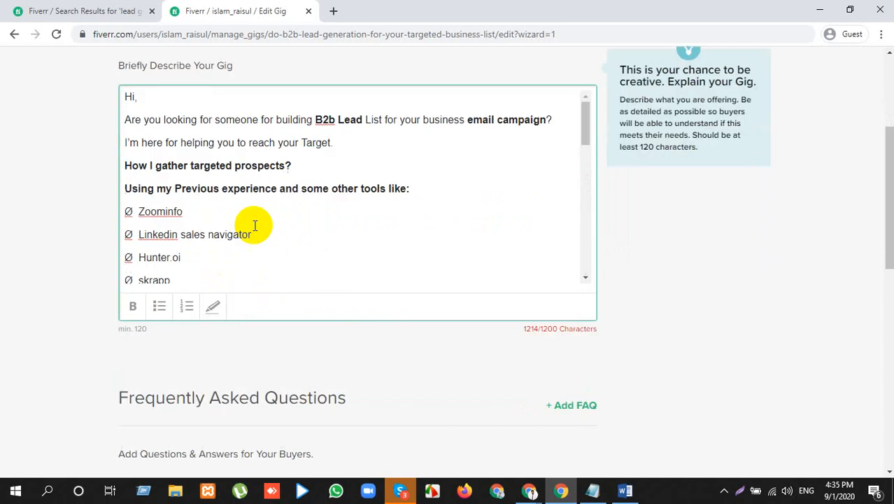
pyautogui.scroll(2, 286, 259)
pyautogui.scroll(-2, 429, 122)
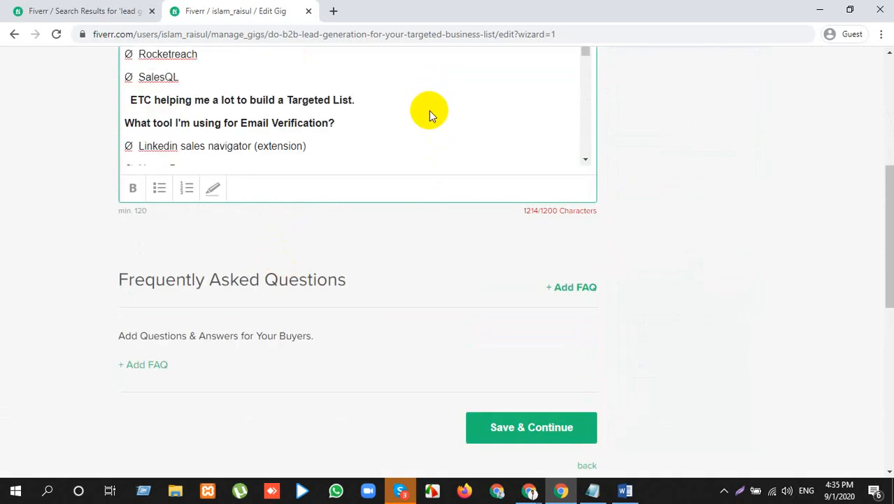
pyautogui.click(356, 100)
pyautogui.moveTo(357, 100); pyautogui.dragTo(109, 98)
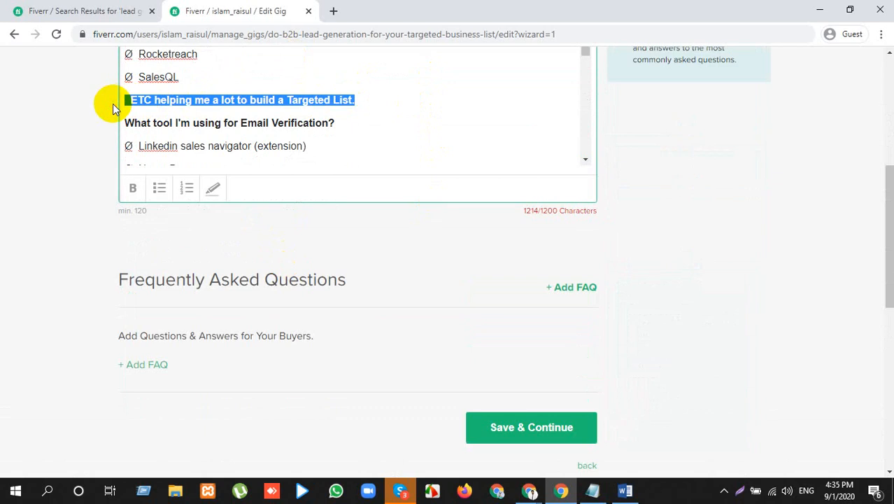
pyautogui.press('BackSpace')
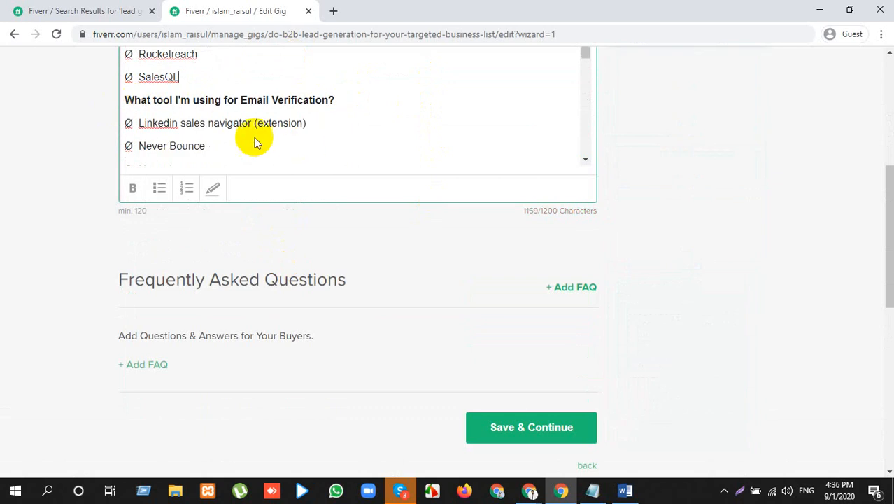
# Remove the SalesQL bullet and its leftover empty line from the prospecting tools list.
pyautogui.scroll(-1, 249, 136)
pyautogui.scroll(2, 239, 136)
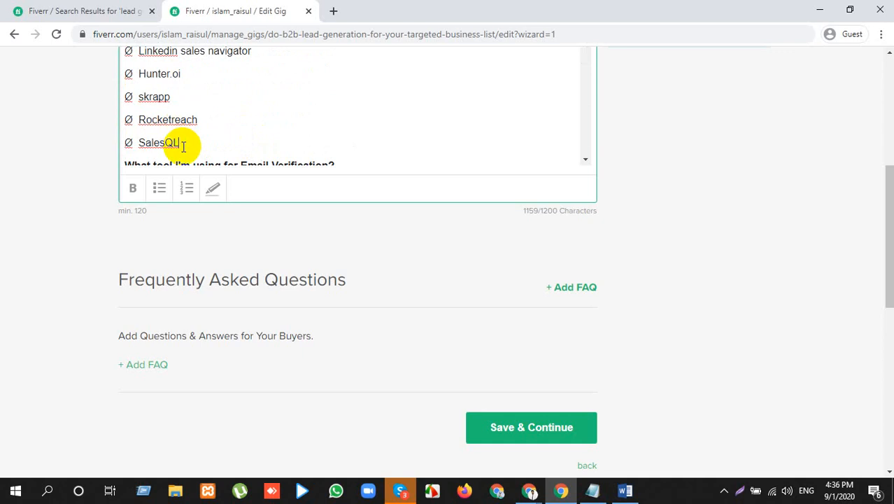
pyautogui.moveTo(177, 142); pyautogui.dragTo(121, 142)
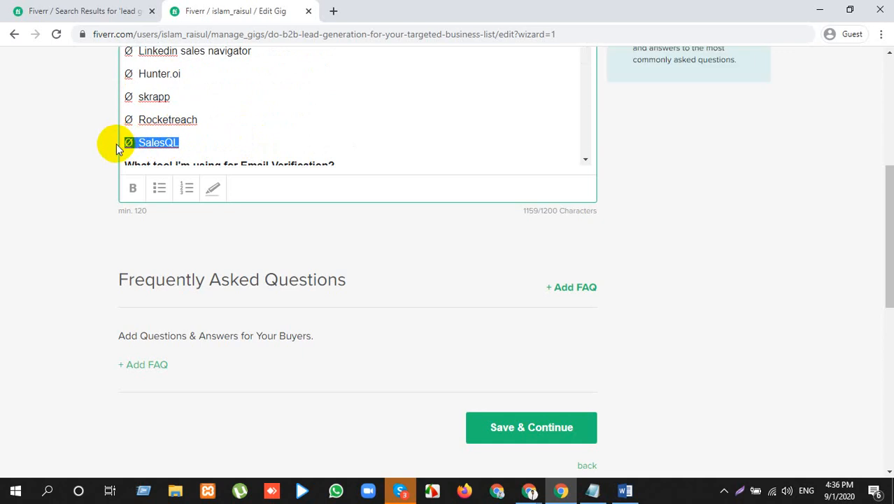
pyautogui.press('BackSpace')
pyautogui.press('BackSpace')
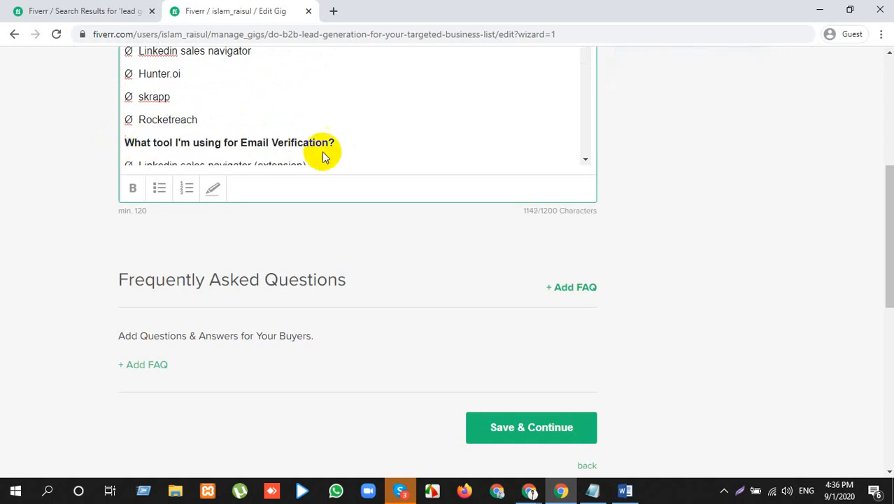
# Delete the "Note" paragraph about personal contact information and contacting before placing an order.
pyautogui.scroll(-3, 324, 122)
pyautogui.scroll(-5, 329, 133)
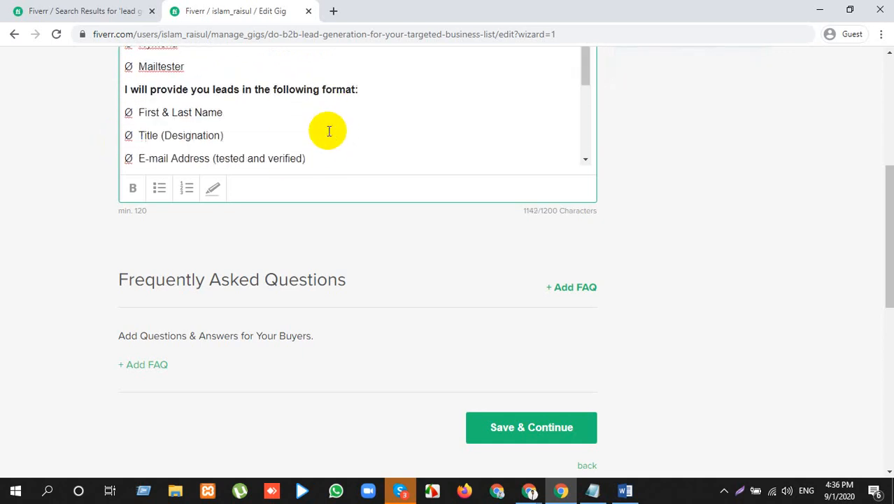
pyautogui.scroll(-2, 329, 132)
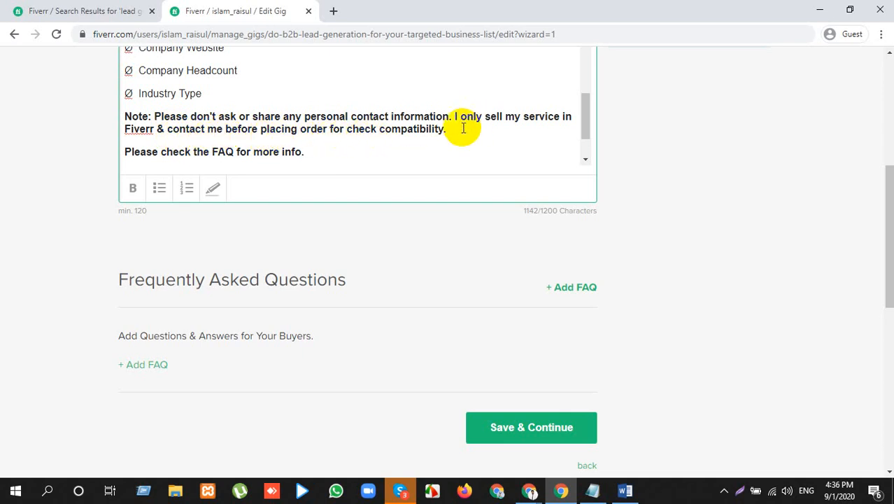
pyautogui.moveTo(458, 128); pyautogui.dragTo(100, 124)
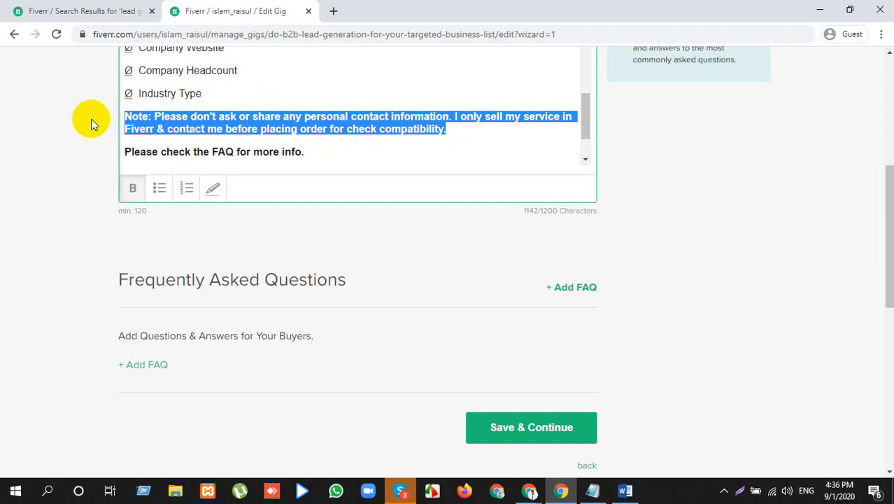
pyautogui.tripleClick(172, 119)
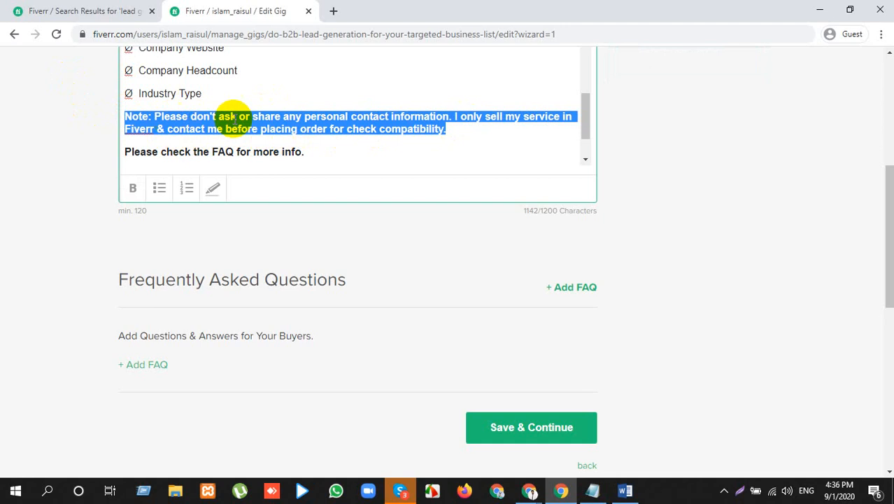
pyautogui.scroll(-1, 253, 131)
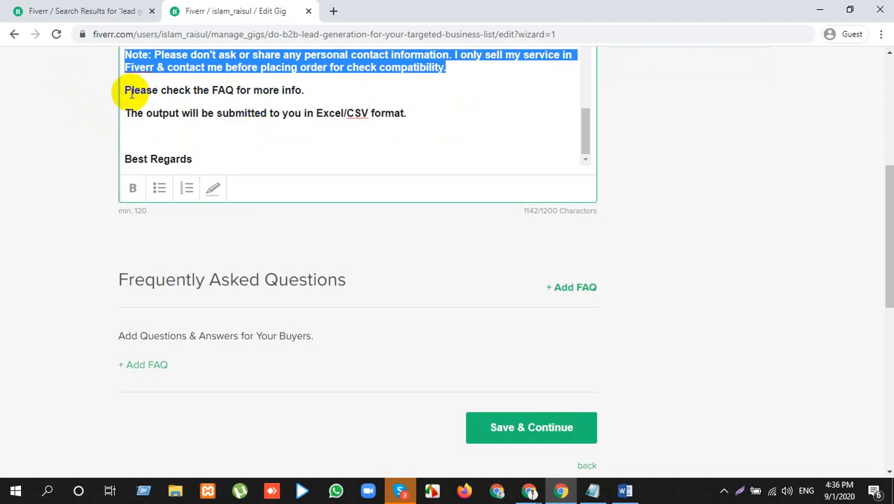
pyautogui.press('BackSpace')
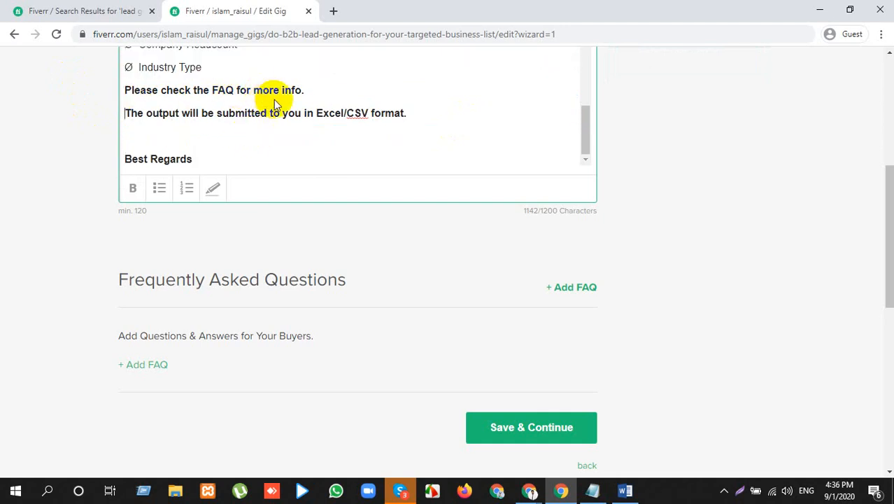
# Undo the edits to the gig description and review its text from the Note paragraph back to the email verification tools.
pyautogui.hotkey('ctrl', 'z')
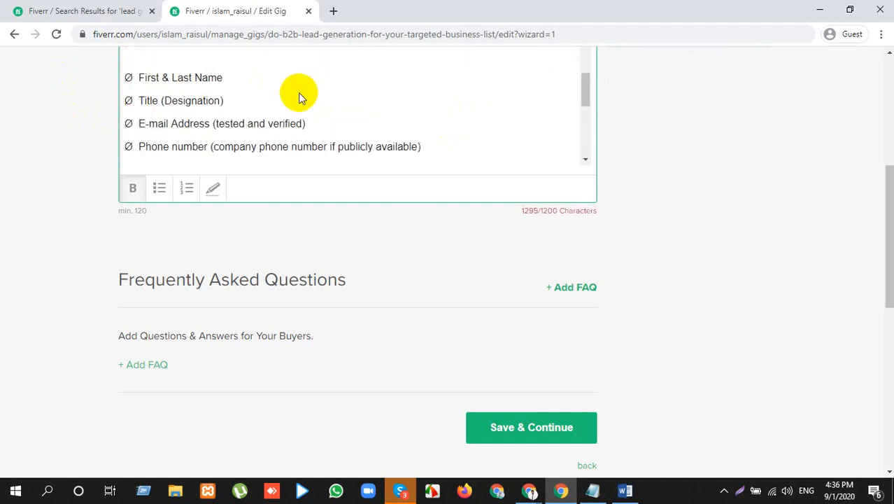
pyautogui.scroll(-5, 259, 112)
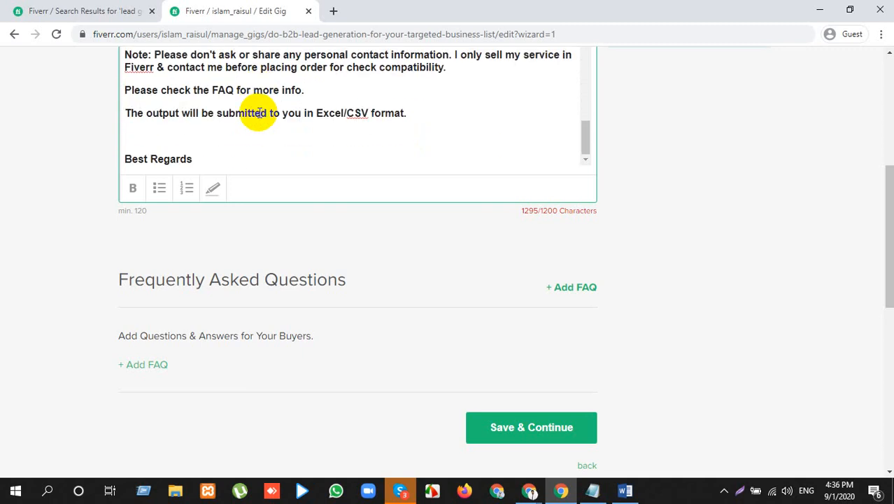
pyautogui.scroll(1, 259, 113)
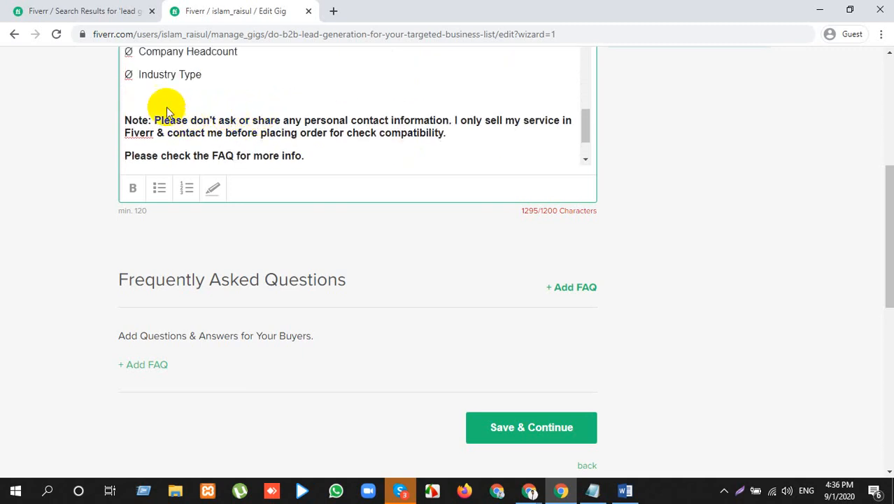
pyautogui.scroll(5, 178, 113)
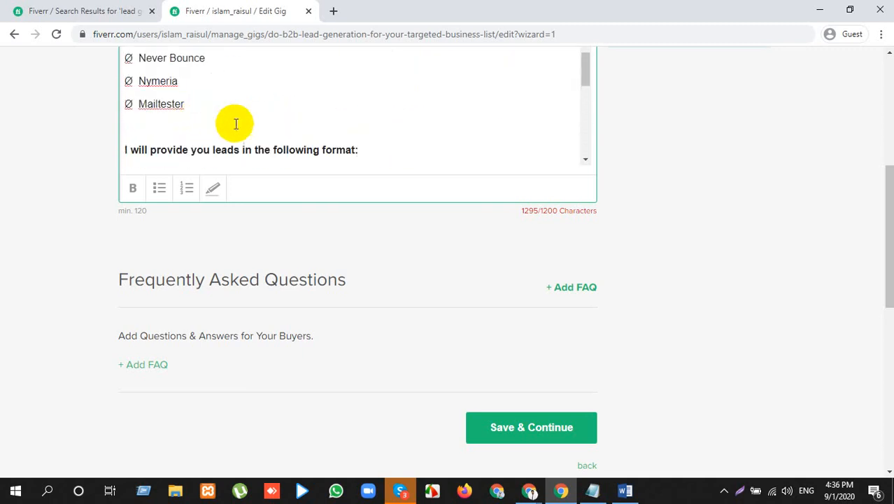
pyautogui.scroll(-1, 239, 140)
pyautogui.scroll(2, 238, 138)
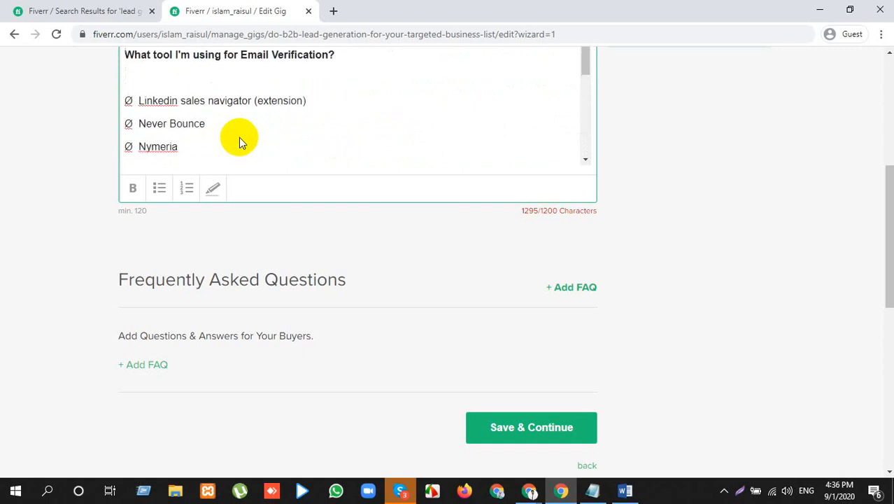
# Remove the empty lines above and below the heading "I will provide you leads in the following format:" in the gig description.
pyautogui.scroll(-1, 209, 147)
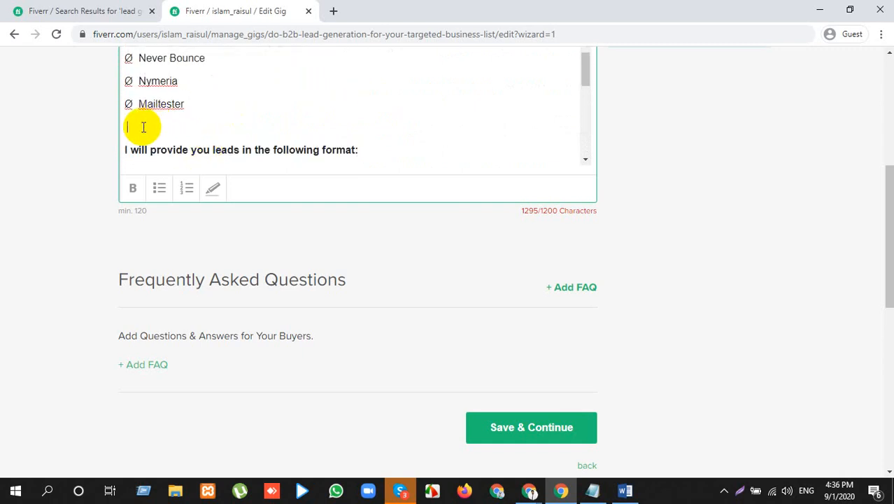
pyautogui.press('BackSpace')
pyautogui.scroll(-1, 140, 126)
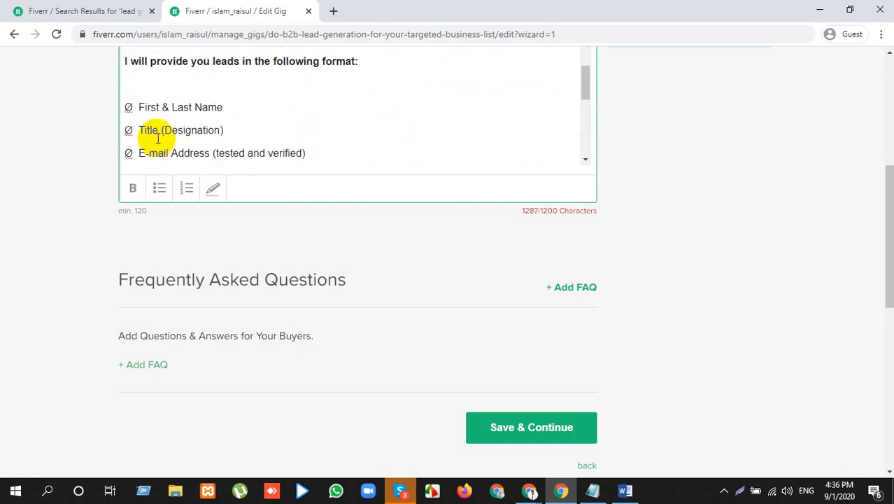
pyautogui.click(150, 84)
pyautogui.press('BackSpace')
# Remove the empty lines above the "Note" paragraph and below the heading "What tool I'm using for Email Verification?".
pyautogui.scroll(-3, 210, 111)
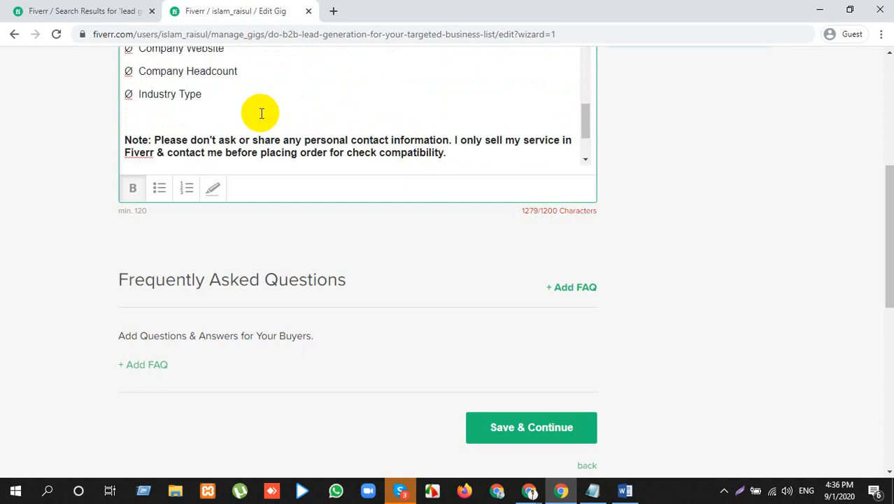
pyautogui.click(173, 119)
pyautogui.press('BackSpace')
pyautogui.scroll(-2, 210, 119)
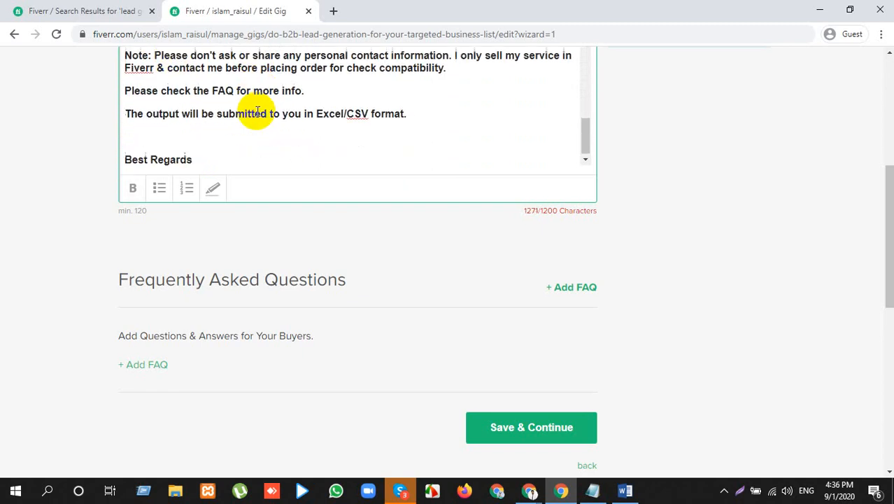
pyautogui.scroll(6, 231, 119)
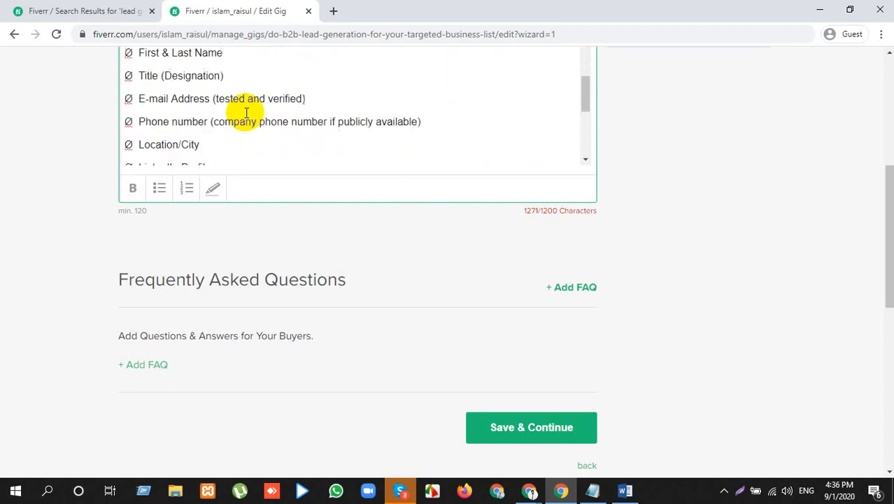
pyautogui.click(192, 75)
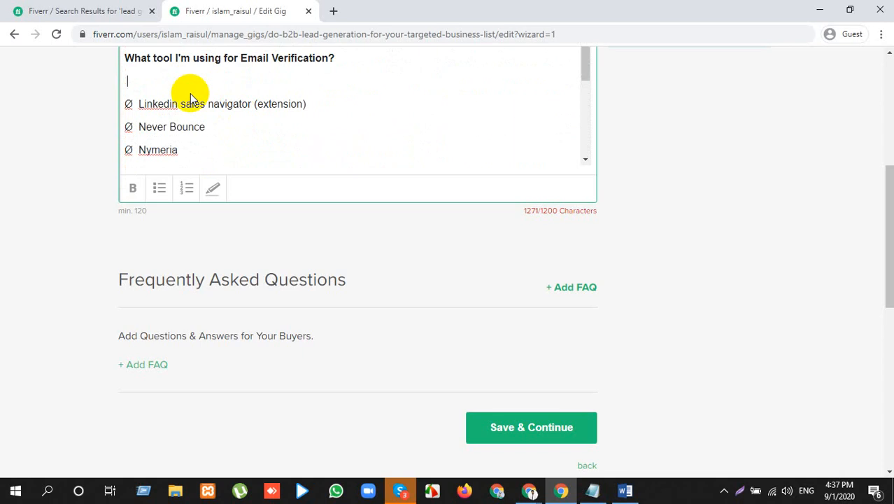
pyautogui.press('BackSpace')
# Delete the line "ETC helping me a lot to build a Targeted List." and the empty lines left before the email verification heading.
pyautogui.scroll(-3, 210, 98)
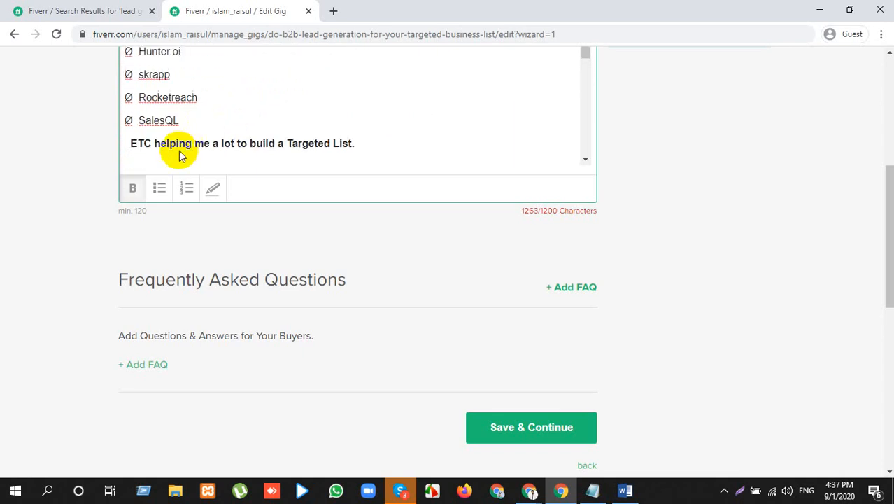
pyautogui.scroll(-2, 196, 133)
pyautogui.moveTo(356, 78); pyautogui.dragTo(111, 78)
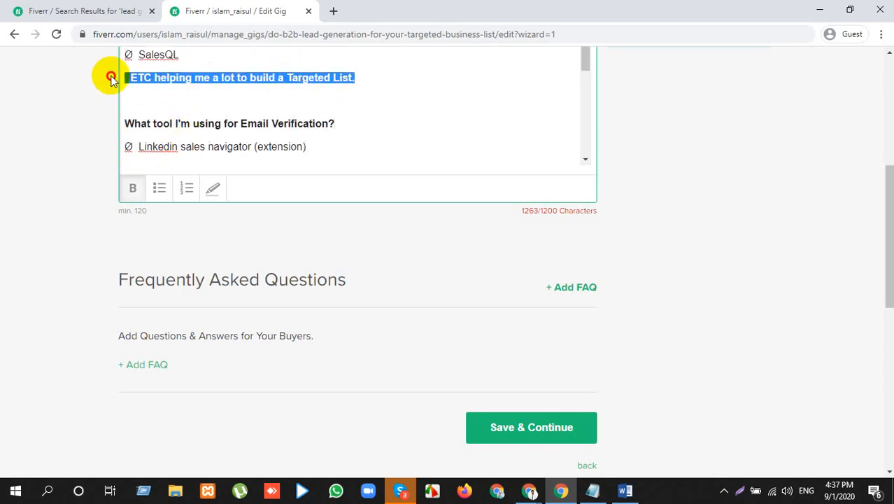
pyautogui.press('BackSpace')
pyautogui.press('BackSpace')
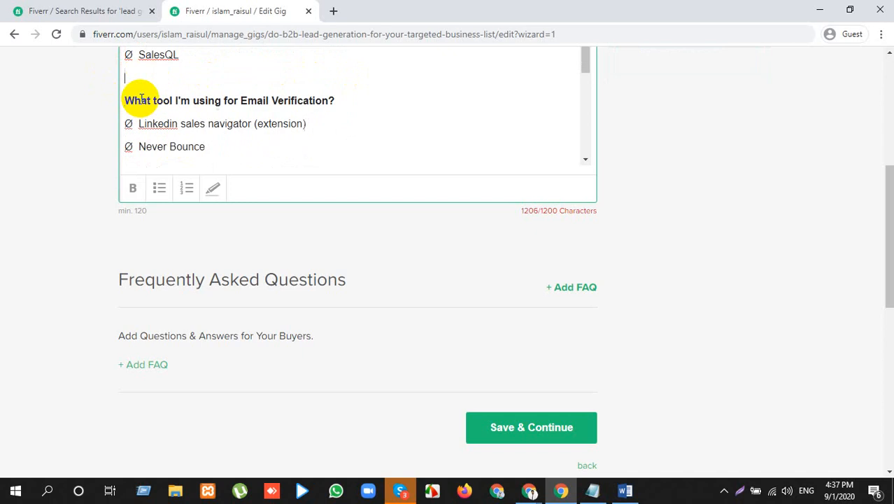
pyautogui.press('BackSpace')
# Remove the empty lines above the Zoominfo bullet and below the heading "How I gather targeted prospects?".
pyautogui.scroll(3, 224, 98)
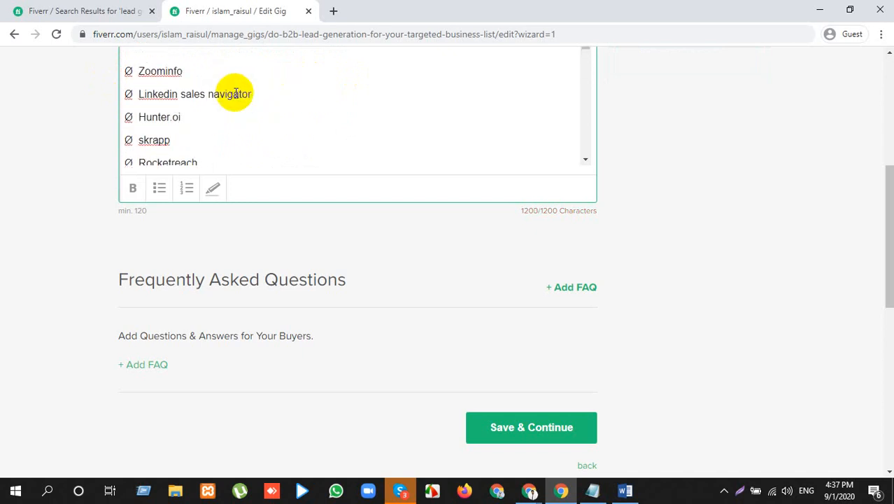
pyautogui.click(153, 109)
pyautogui.press('BackSpace')
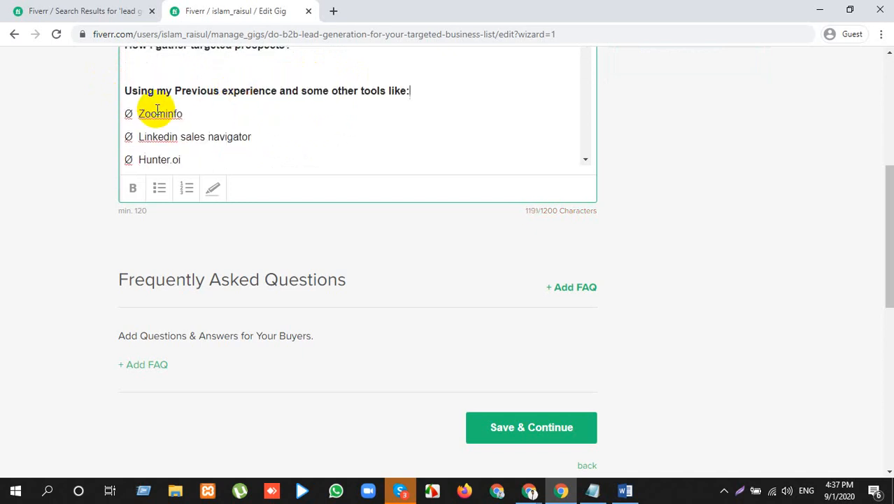
pyautogui.click(180, 71)
pyautogui.press('BackSpace')
# Remove the empty lines above and below the sentence "I'm here for helping you to reach your Target.".
pyautogui.scroll(1, 304, 92)
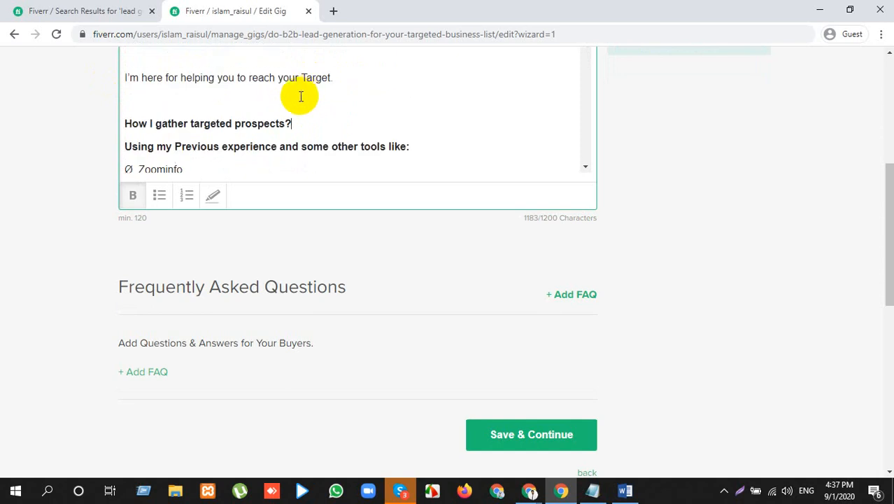
pyautogui.click(181, 95)
pyautogui.press('BackSpace')
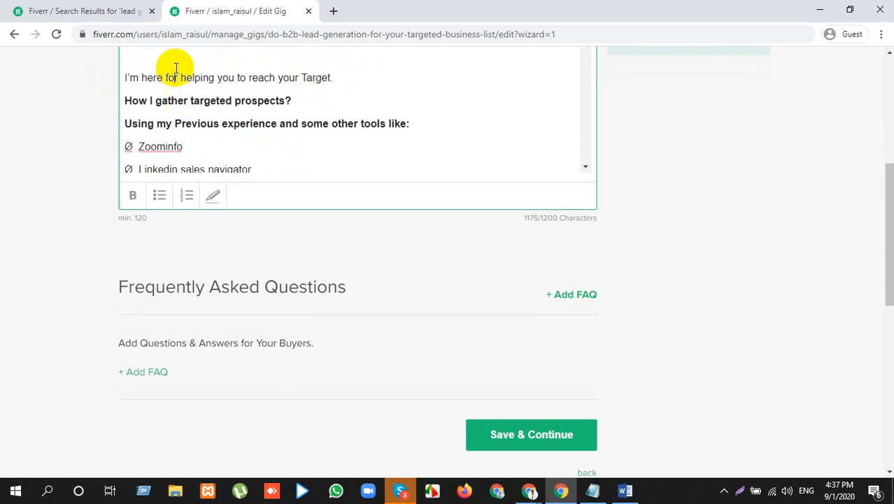
pyautogui.click(132, 59)
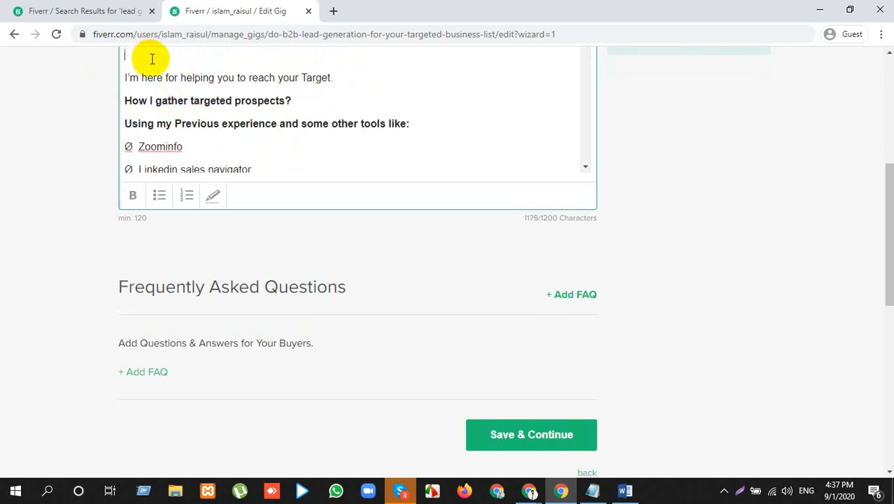
pyautogui.press('BackSpace')
# Remove the empty line after the greeting "Hi," at the start of the description.
pyautogui.scroll(2, 170, 70)
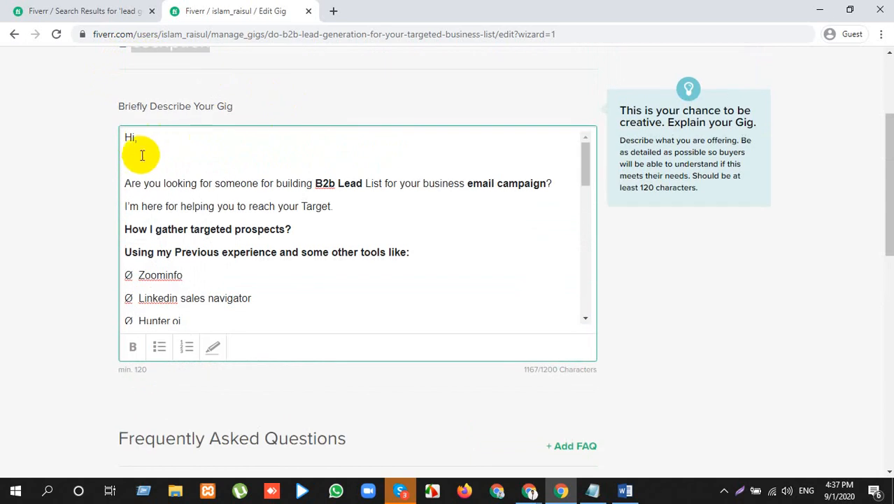
pyautogui.click(148, 161)
pyautogui.press('BackSpace')
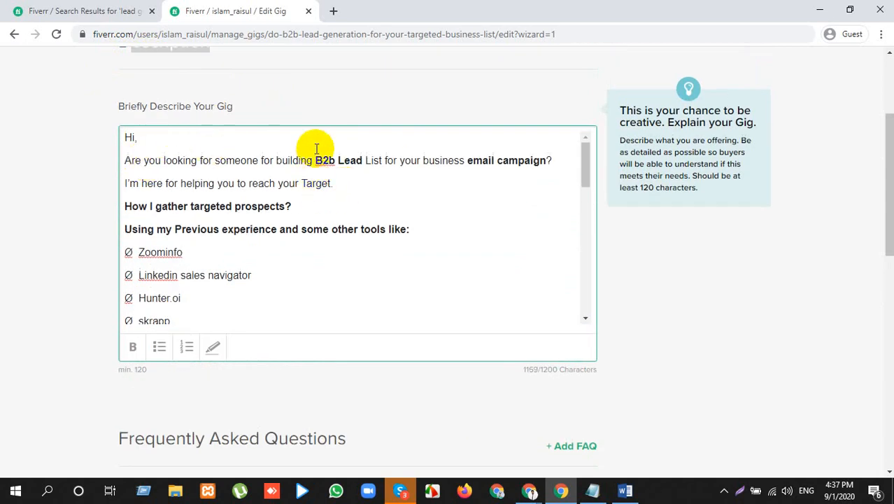
# Highlight the whole "Note" paragraph about personal contact information near the end of the description.
pyautogui.scroll(-3, 306, 234)
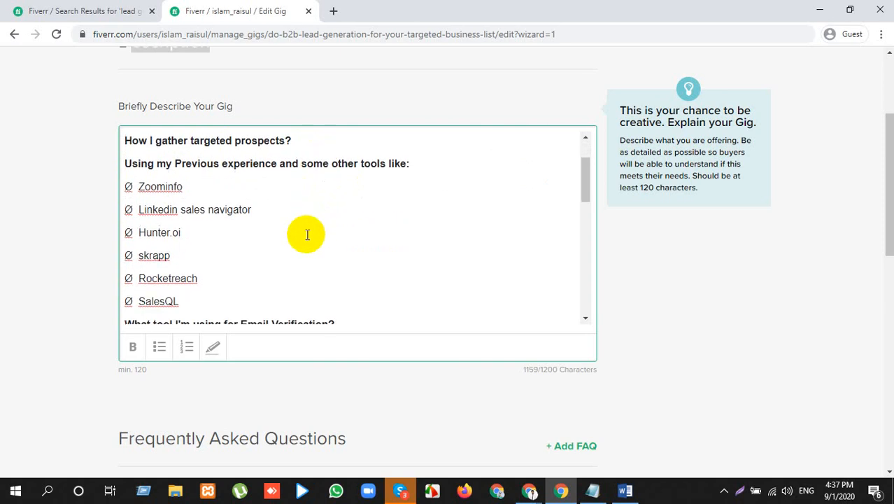
pyautogui.scroll(-3, 296, 225)
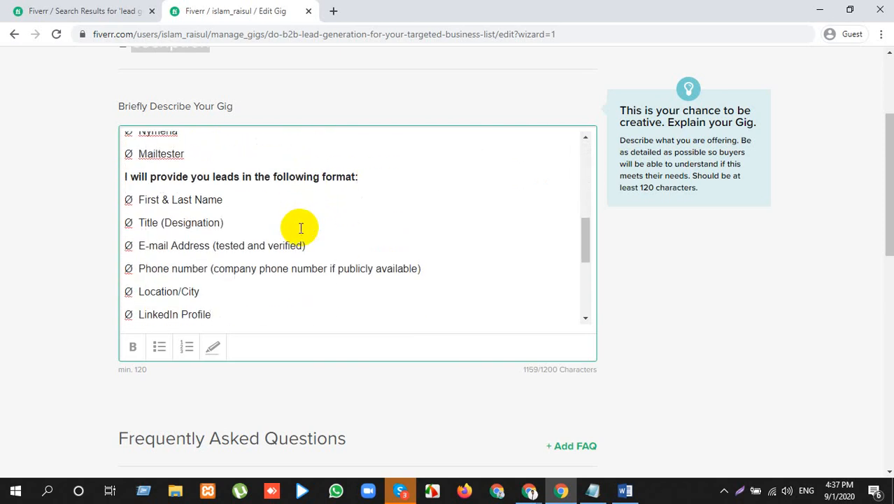
pyautogui.scroll(-2, 301, 229)
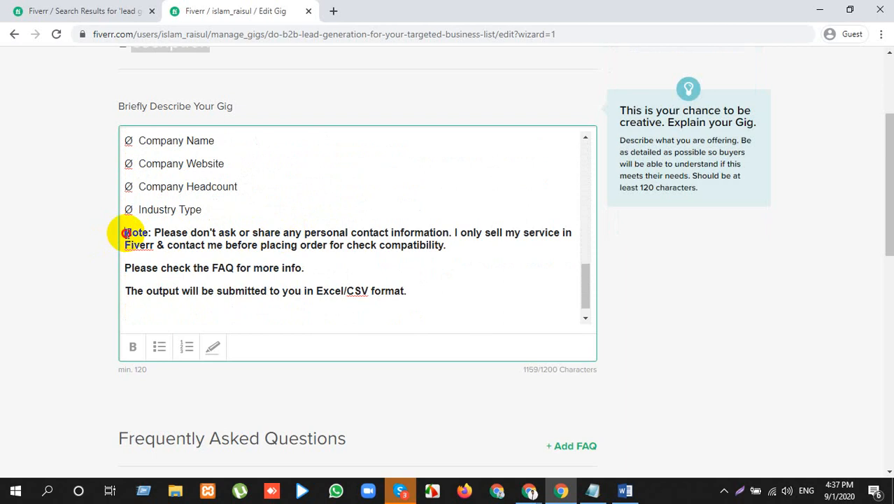
pyautogui.moveTo(122, 233); pyautogui.dragTo(476, 248)
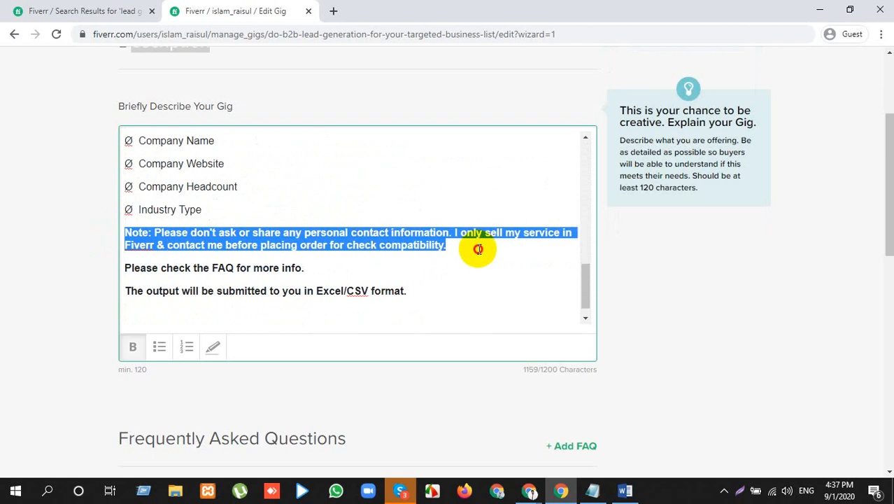
pyautogui.click(213, 348)
pyautogui.click(160, 266)
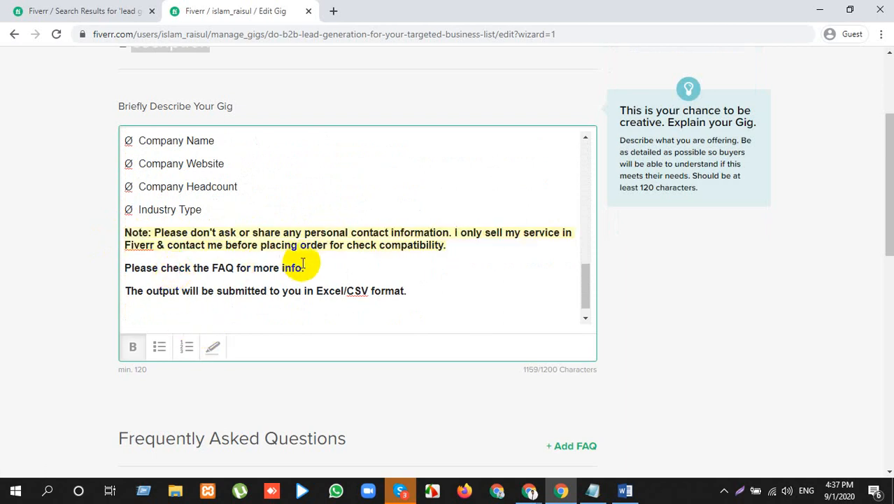
# Highlight the line "The output will be submitted to you in Excel/CSV format.".
pyautogui.moveTo(303, 267); pyautogui.dragTo(128, 268)
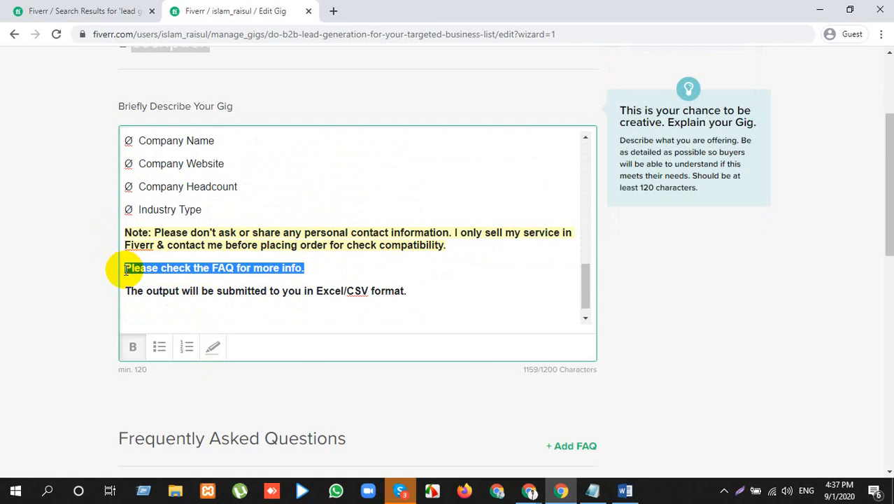
pyautogui.moveTo(420, 290); pyautogui.dragTo(100, 287)
pyautogui.click(214, 348)
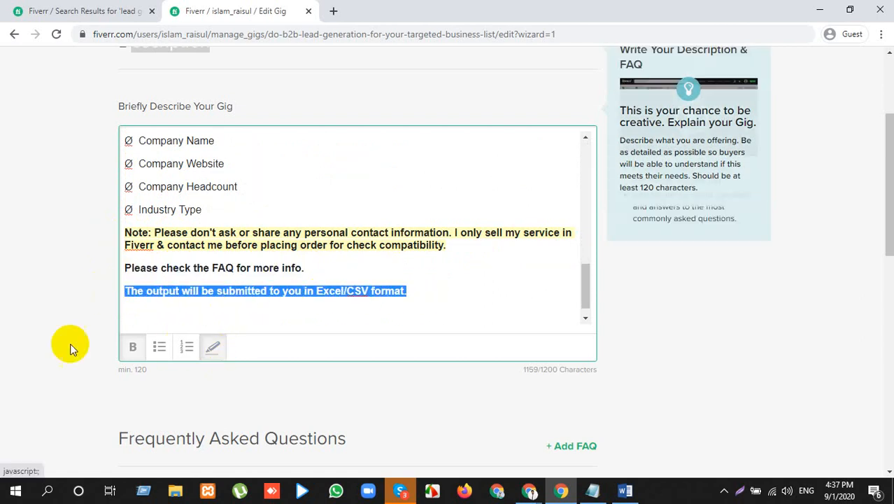
pyautogui.click(260, 290)
# Remove the empty line above "Best Regards" and complete the sign-off with a comma and the seller's full name on a new line.
pyautogui.scroll(-1, 217, 272)
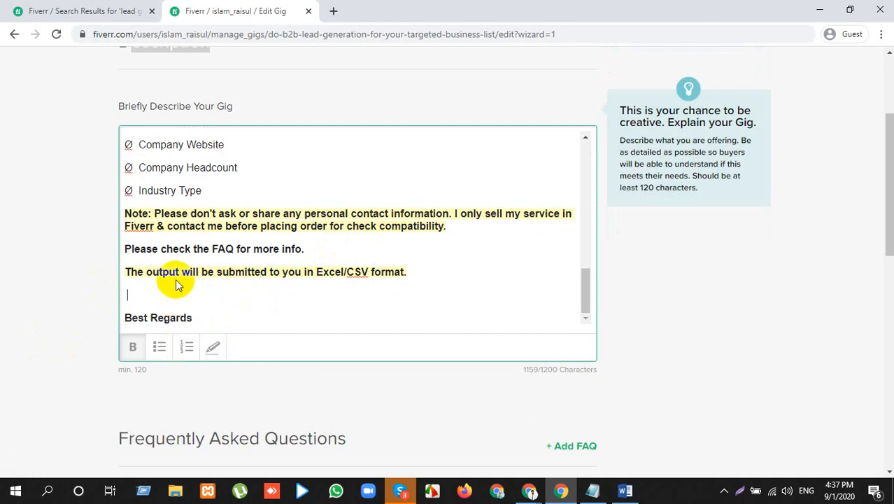
pyautogui.press('BackSpace')
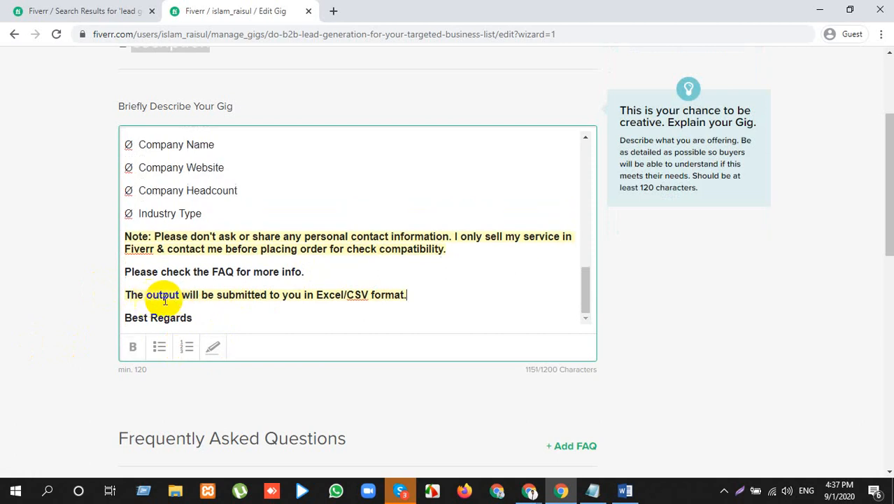
pyautogui.scroll(-1, 204, 311)
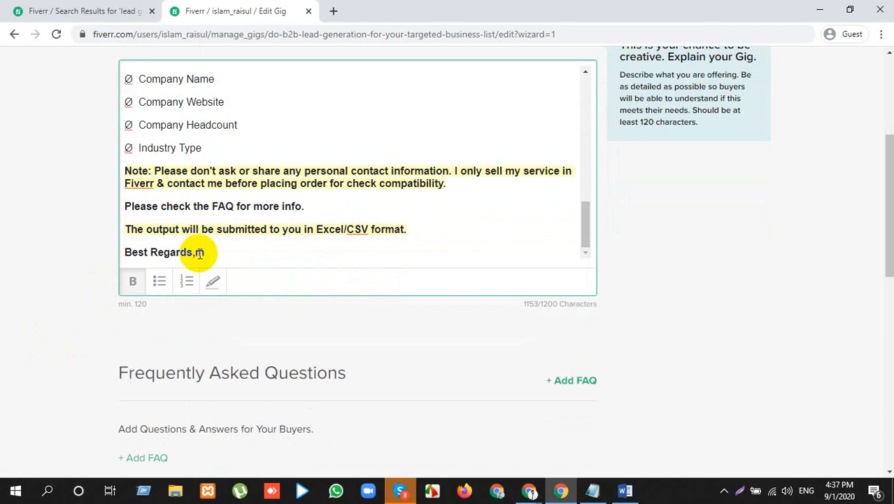
pyautogui.press('Return')
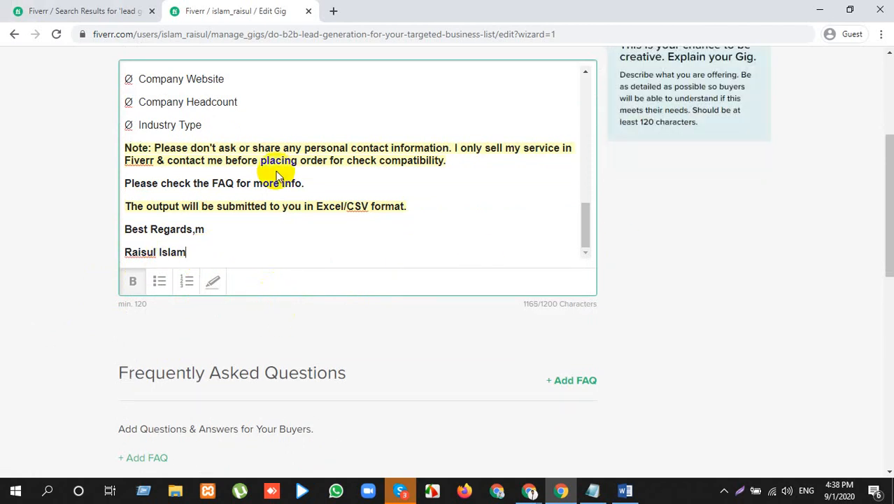
# Review the lead format list and delete the stray "m" after "Best Regards," in the sign-off.
pyautogui.scroll(1, 277, 175)
pyautogui.scroll(3, 150, 144)
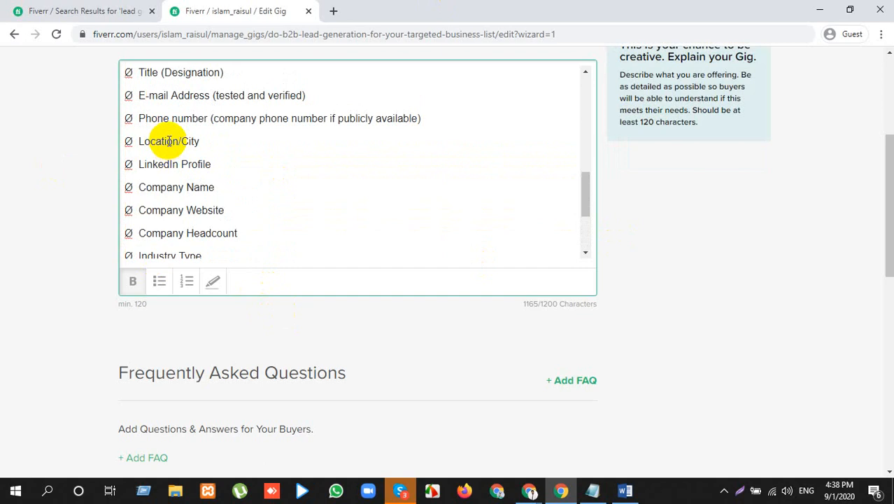
pyautogui.scroll(2, 168, 141)
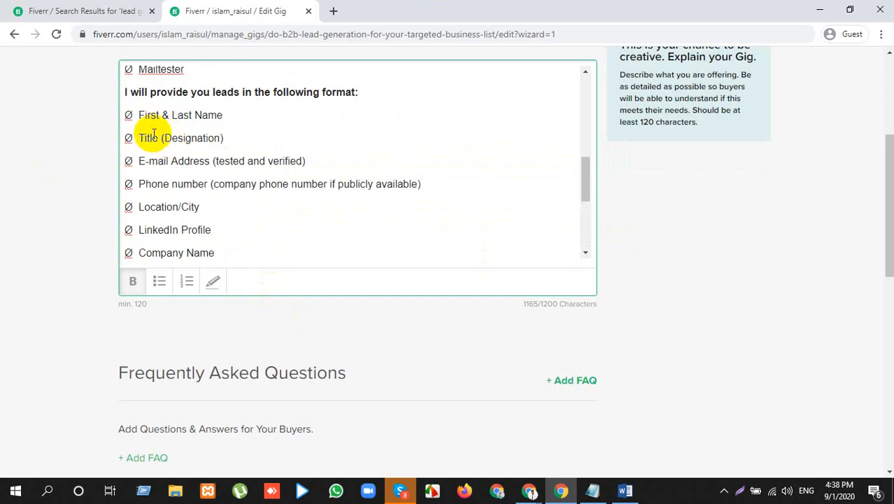
pyautogui.scroll(-5, 240, 193)
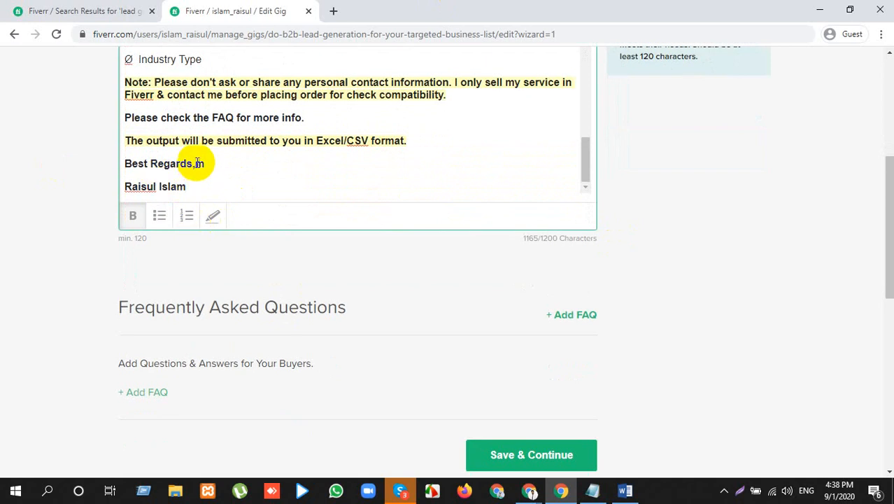
pyautogui.moveTo(196, 163); pyautogui.dragTo(232, 162)
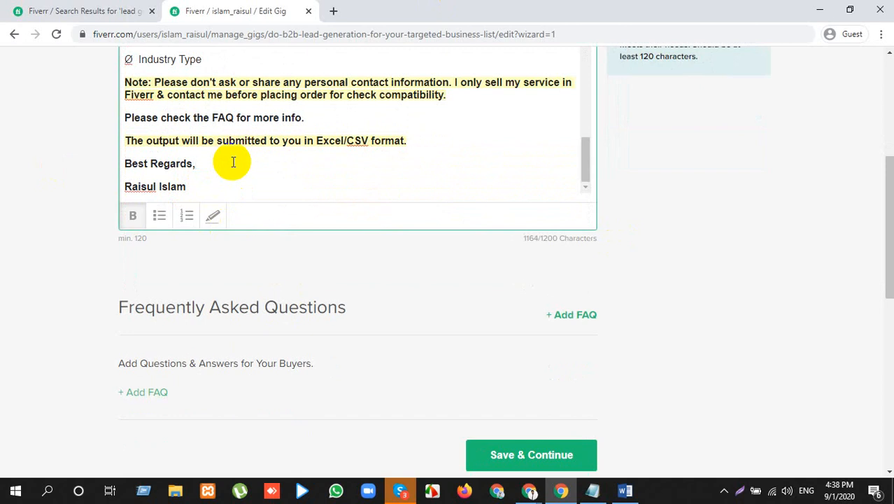
pyautogui.click(267, 140)
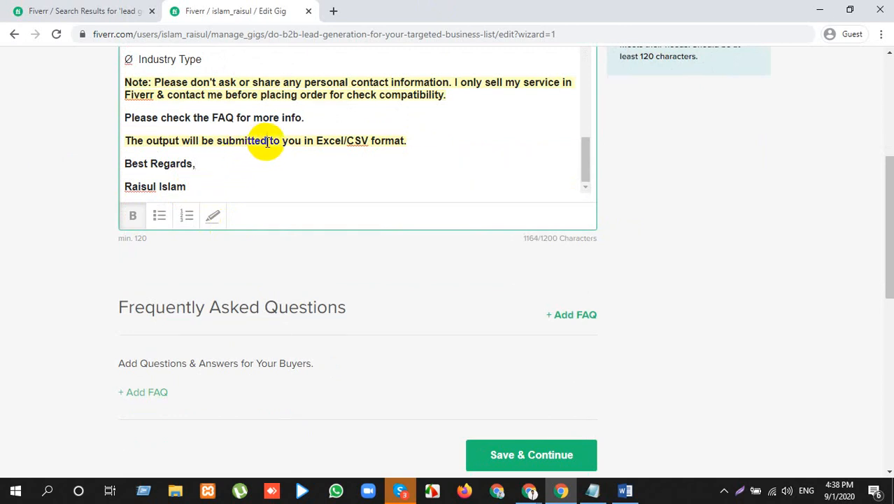
pyautogui.click(111, 168)
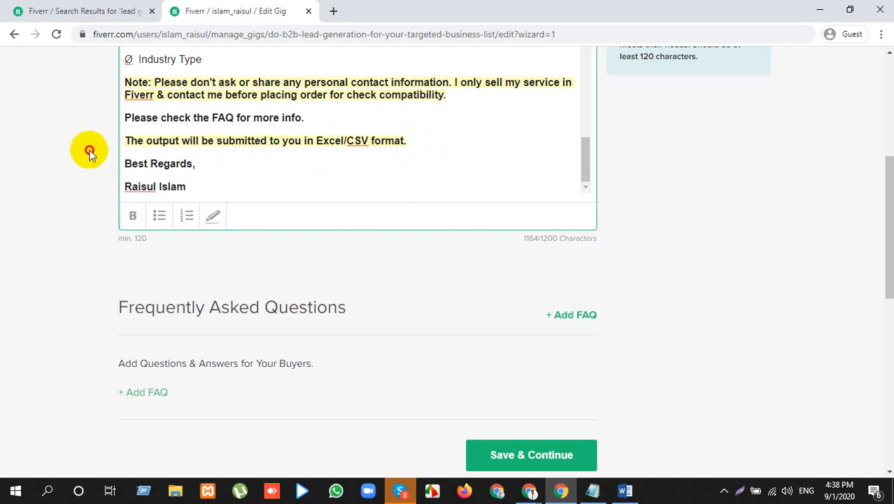
pyautogui.tripleClick(110, 140)
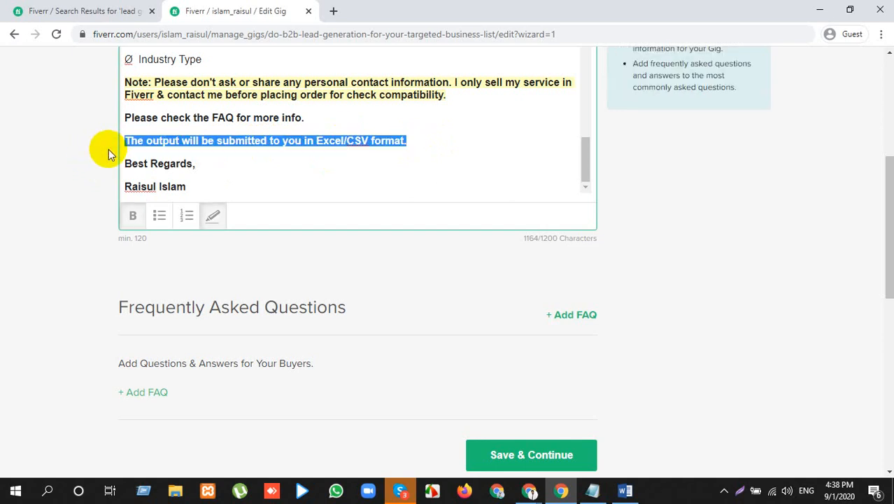
pyautogui.click(236, 154)
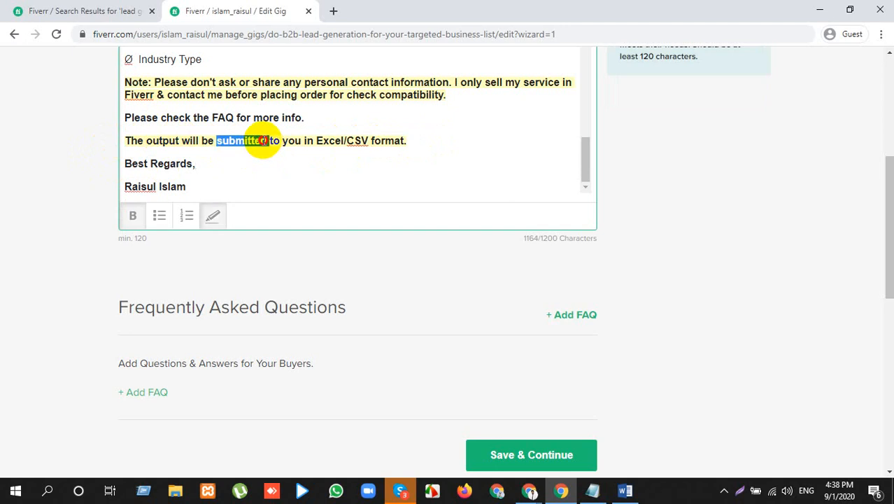
# Examine the output format line, the Frequently Asked Questions section and the description's character count.
pyautogui.tripleClick(262, 141)
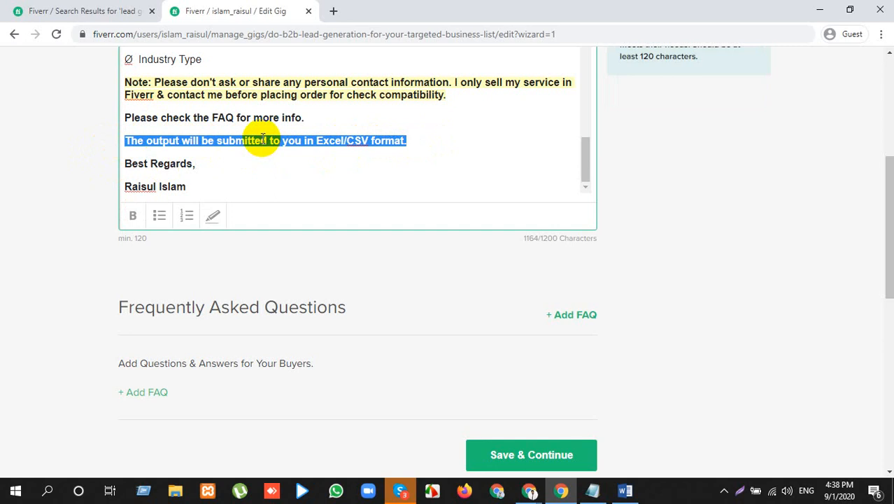
pyautogui.tripleClick(263, 139)
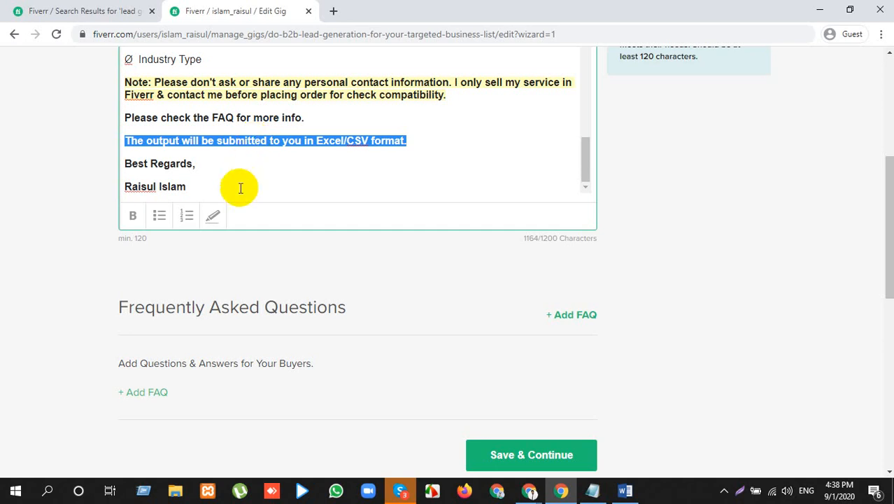
pyautogui.scroll(-1, 341, 238)
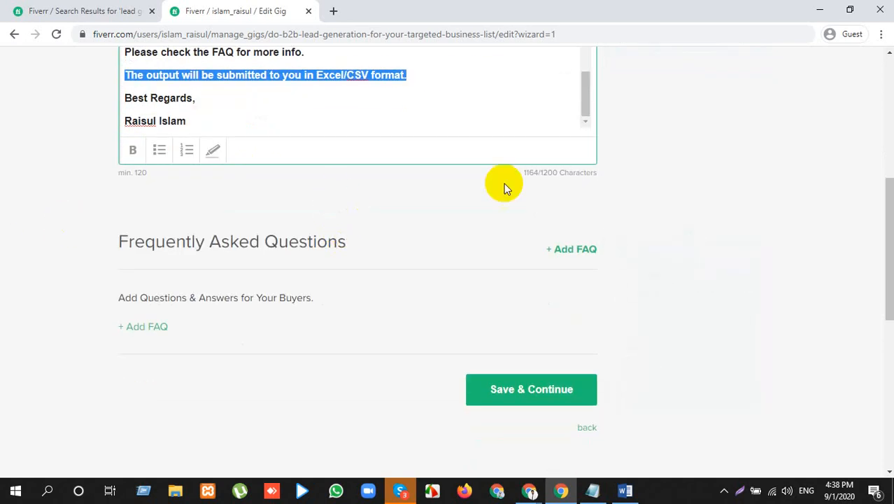
pyautogui.moveTo(114, 238); pyautogui.dragTo(350, 240)
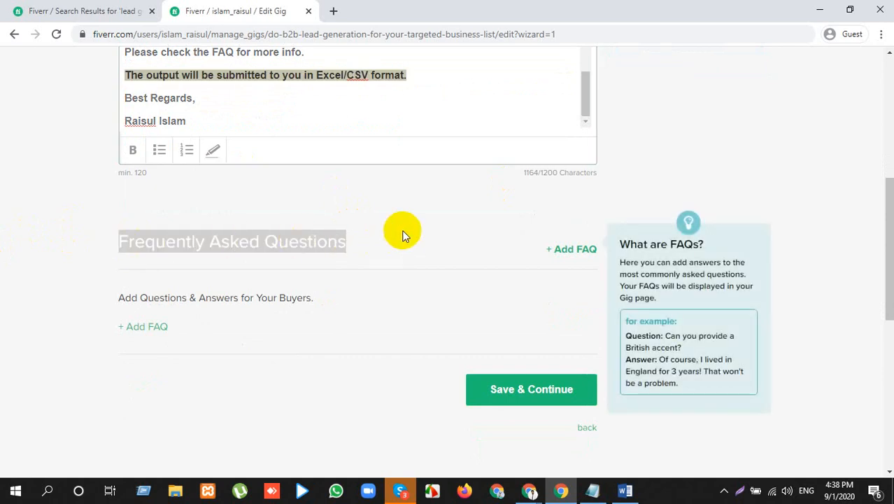
pyautogui.click(361, 188)
pyautogui.scroll(5, 243, 100)
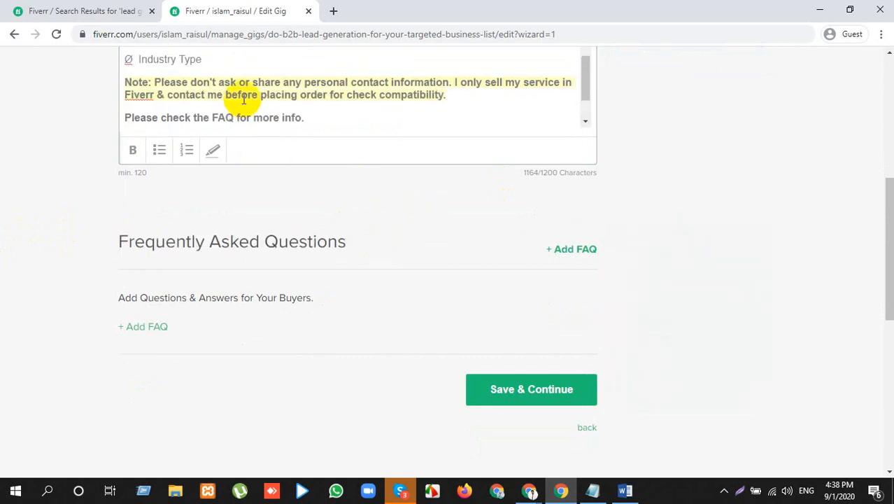
pyautogui.scroll(5, 336, 95)
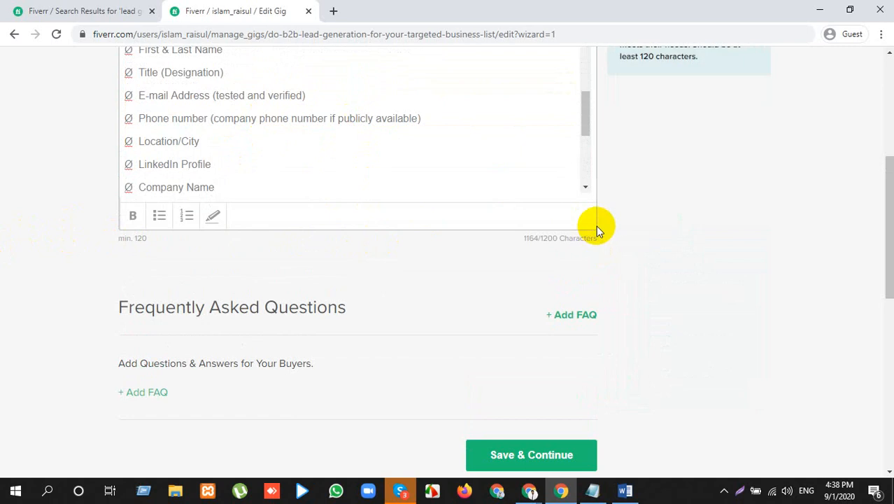
pyautogui.tripleClick(597, 238)
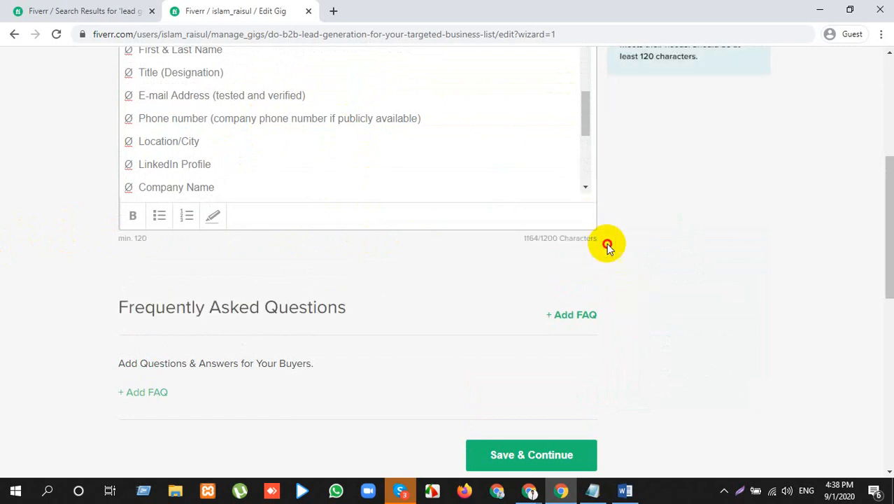
pyautogui.click(323, 211)
# Try bold formatting on the "Linkedin sales navigator (extension)" line in the email verification list, and turn it back off.
pyautogui.scroll(1, 324, 211)
pyautogui.scroll(1, 183, 151)
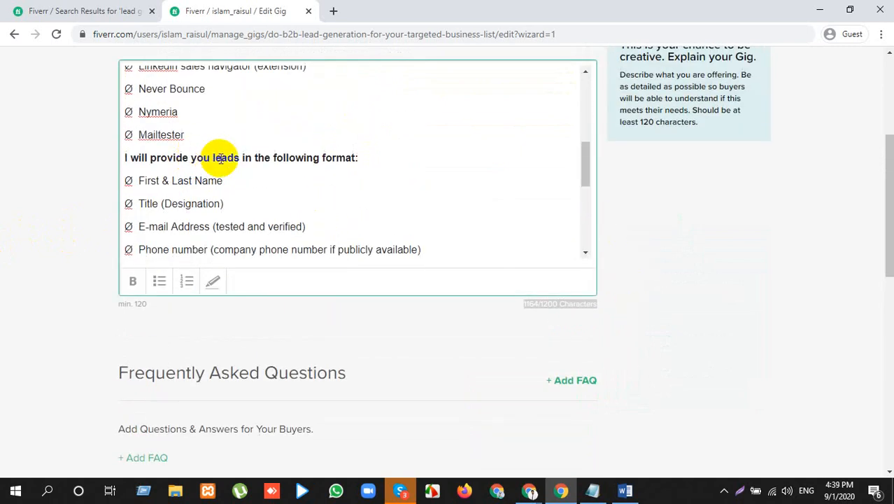
pyautogui.scroll(3, 217, 156)
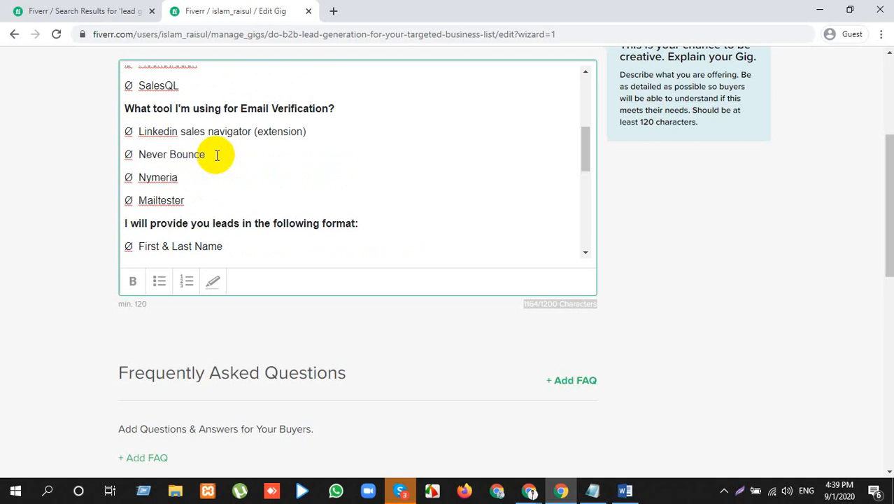
pyautogui.moveTo(137, 131); pyautogui.dragTo(309, 133)
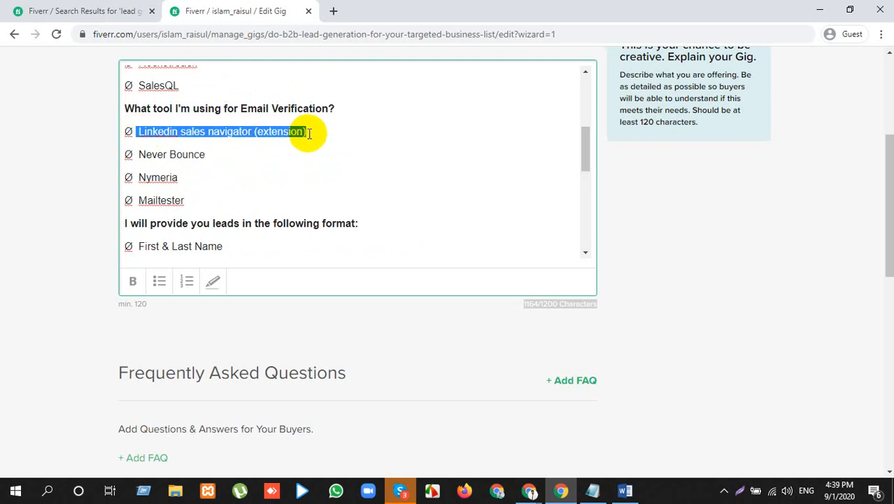
pyautogui.click(130, 281)
pyautogui.click(129, 281)
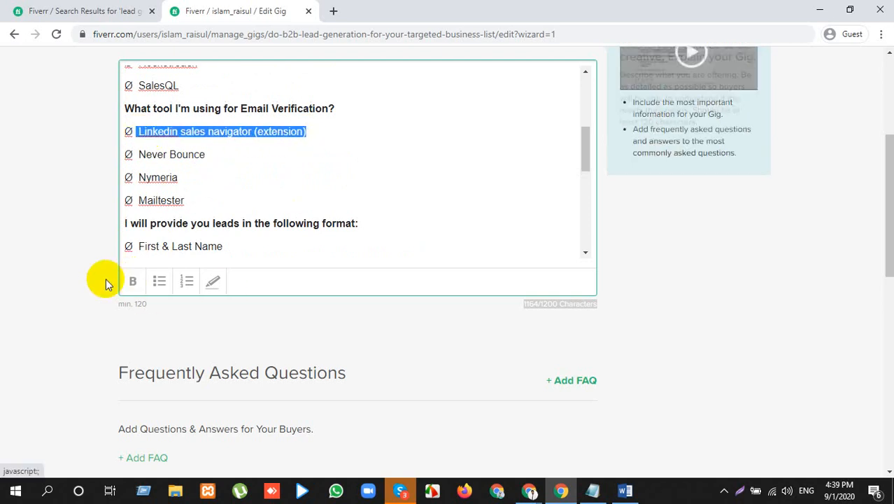
# Highlight the headings "What tool I'm using for Email Verification?" and "I will provide you leads in the following format:".
pyautogui.click(243, 109)
pyautogui.moveTo(340, 107); pyautogui.dragTo(120, 110)
pyautogui.click(213, 283)
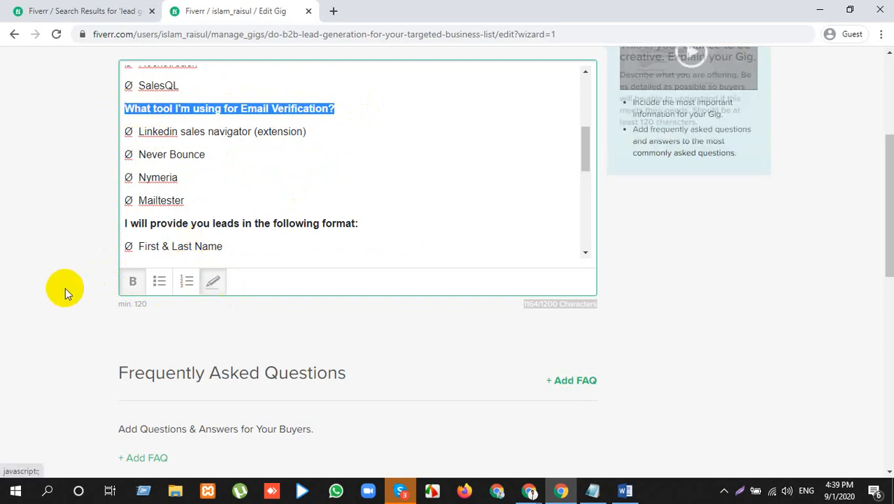
pyautogui.click(403, 144)
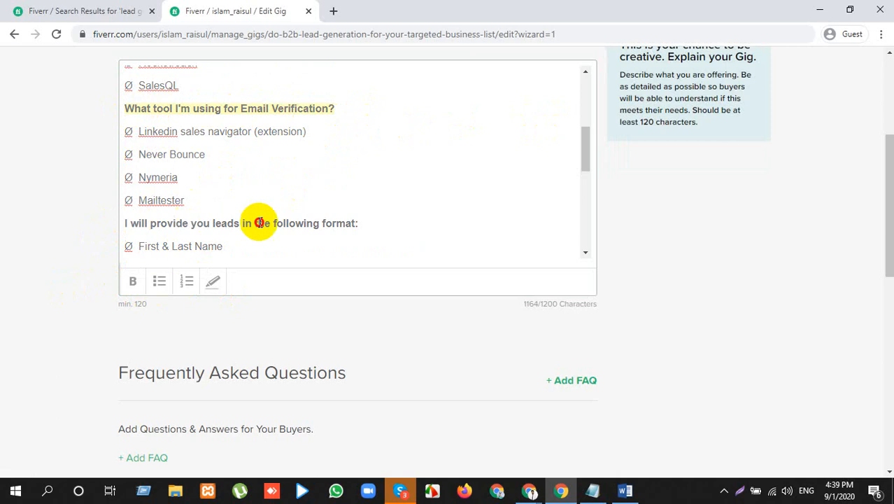
pyautogui.tripleClick(355, 224)
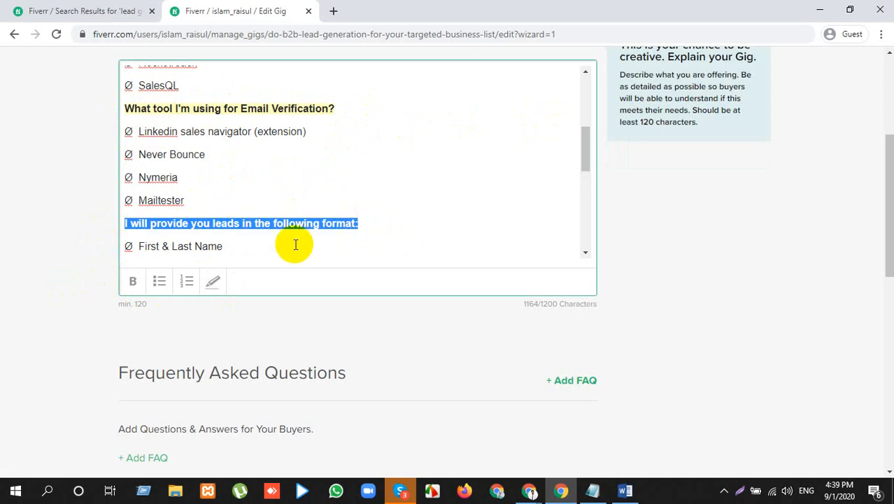
pyautogui.click(213, 280)
pyautogui.click(127, 201)
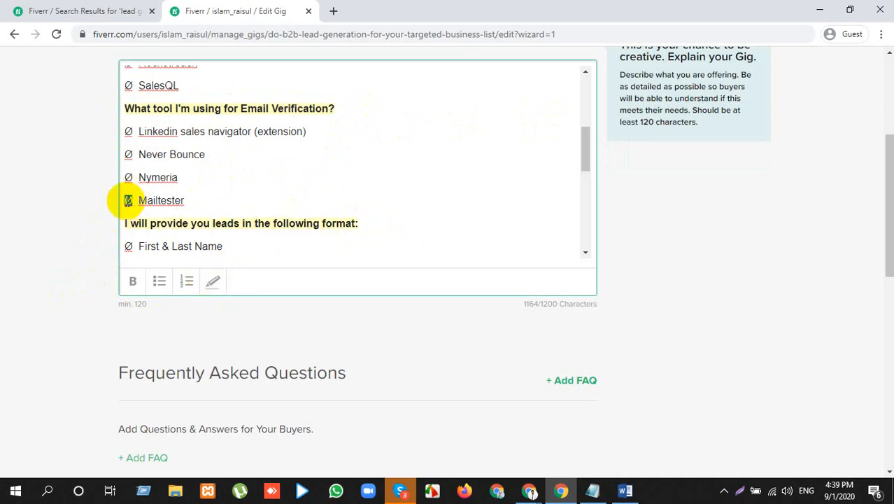
pyautogui.doubleClick(127, 201)
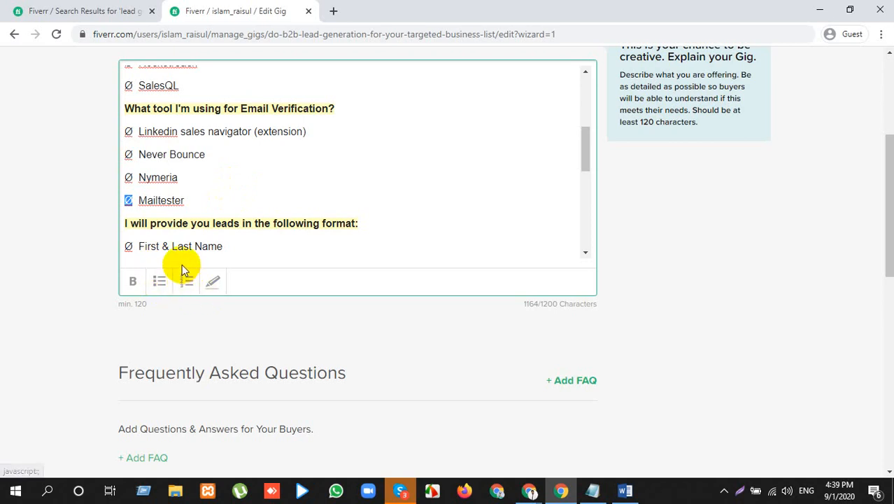
pyautogui.click(187, 181)
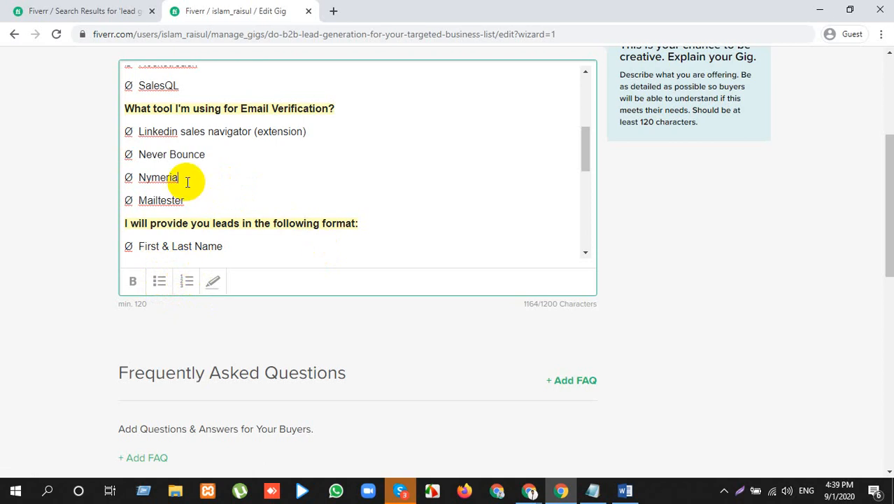
pyautogui.tripleClick(187, 182)
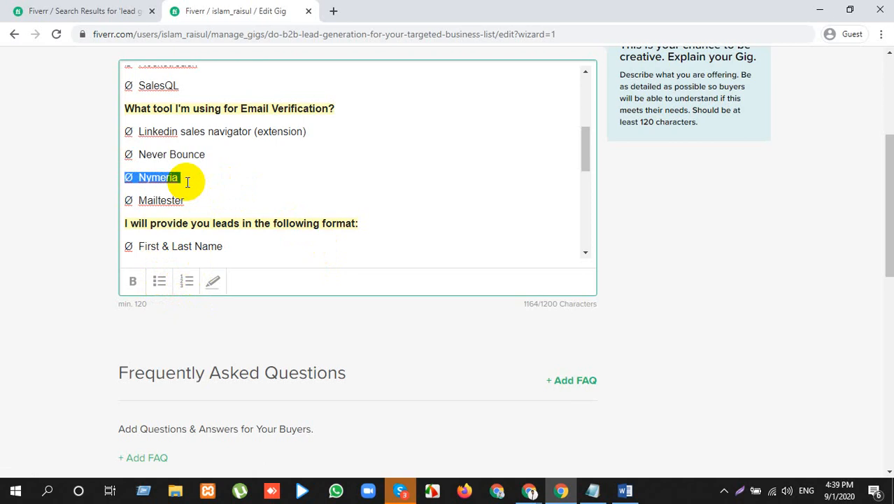
# Switch to the Word draft and format the lead list from "First & Last Name" to "Company Name" as 12 pt text with four-diamond bullets.
pyautogui.click(624, 490)
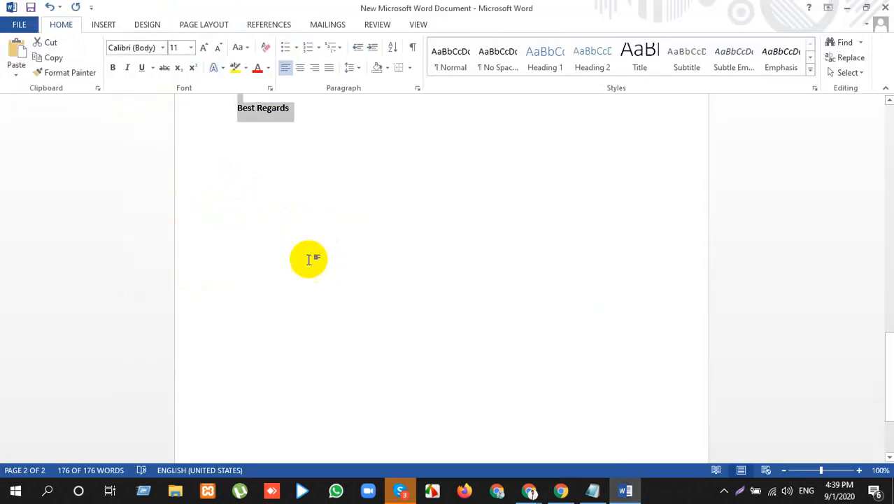
pyautogui.scroll(3, 287, 224)
pyautogui.scroll(8, 286, 224)
pyautogui.click(279, 259)
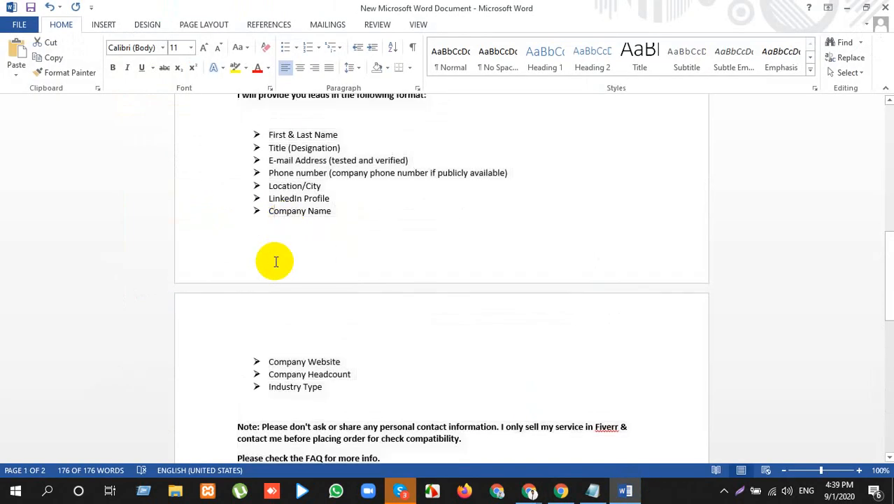
pyautogui.click(267, 213)
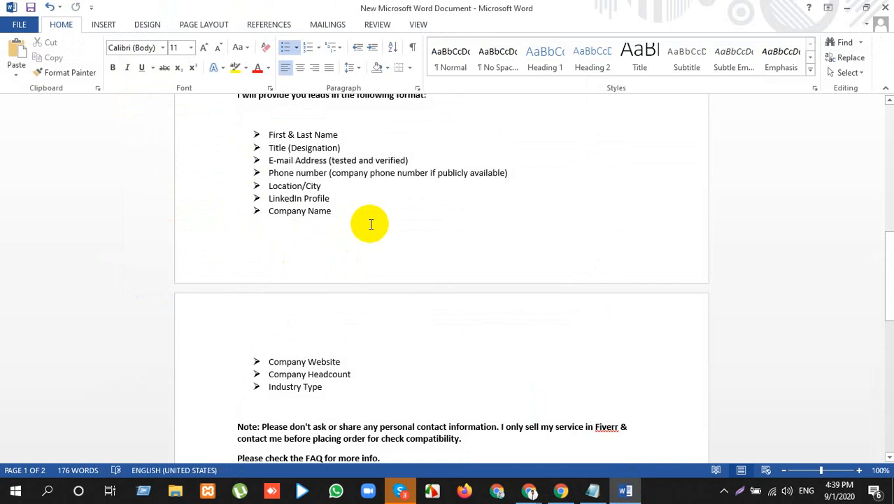
pyautogui.moveTo(299, 224); pyautogui.dragTo(240, 134)
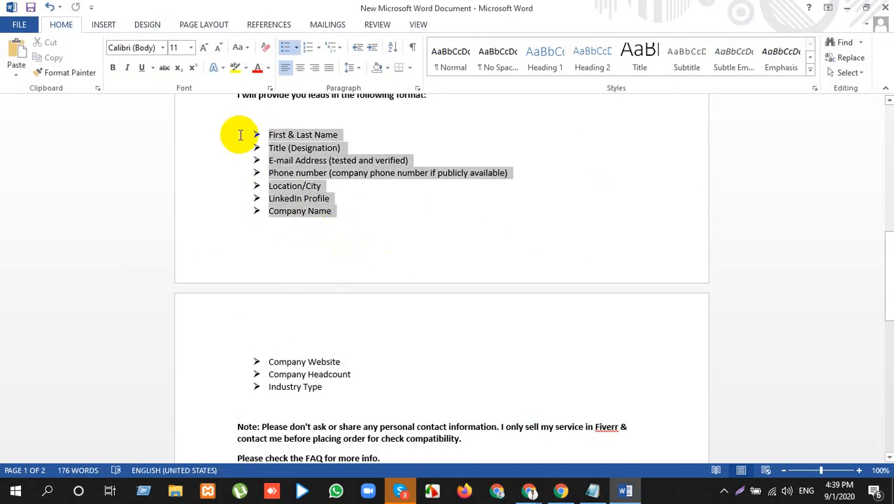
pyautogui.click(204, 48)
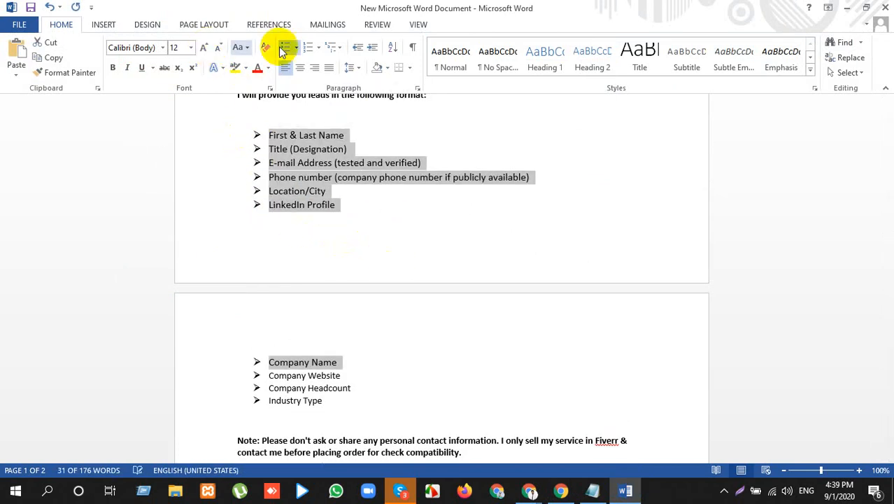
pyautogui.click(295, 48)
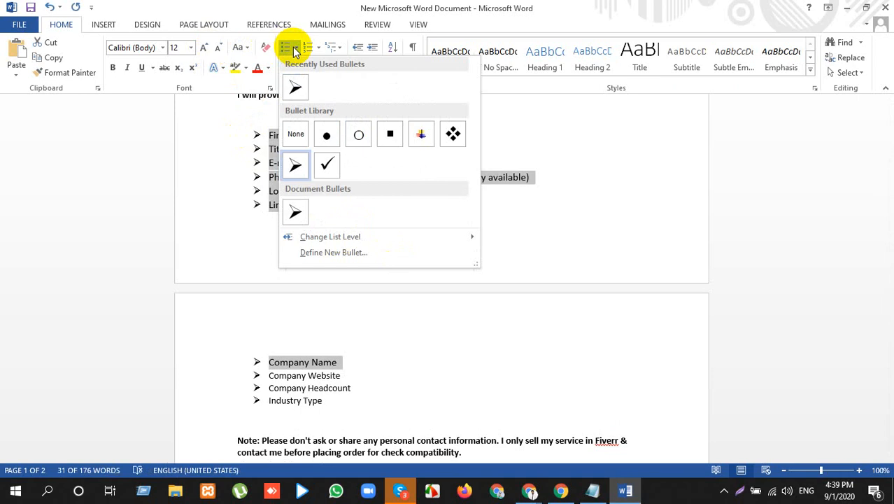
pyautogui.click(295, 47)
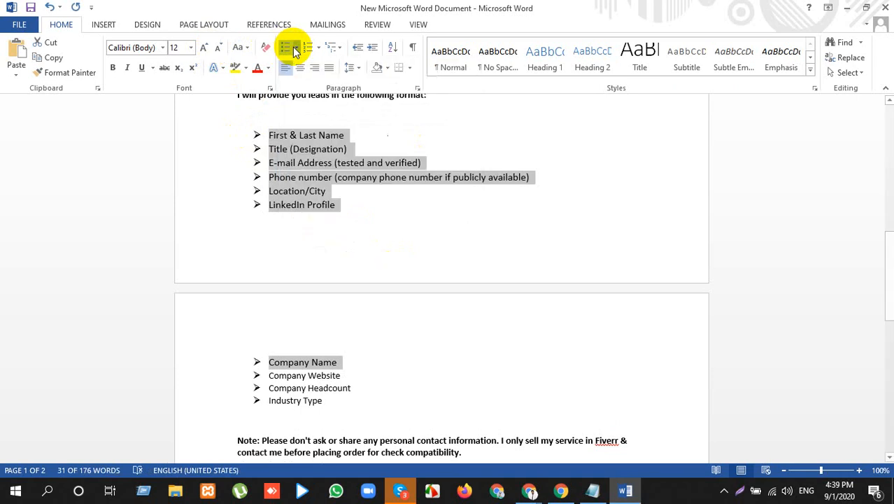
pyautogui.click(297, 49)
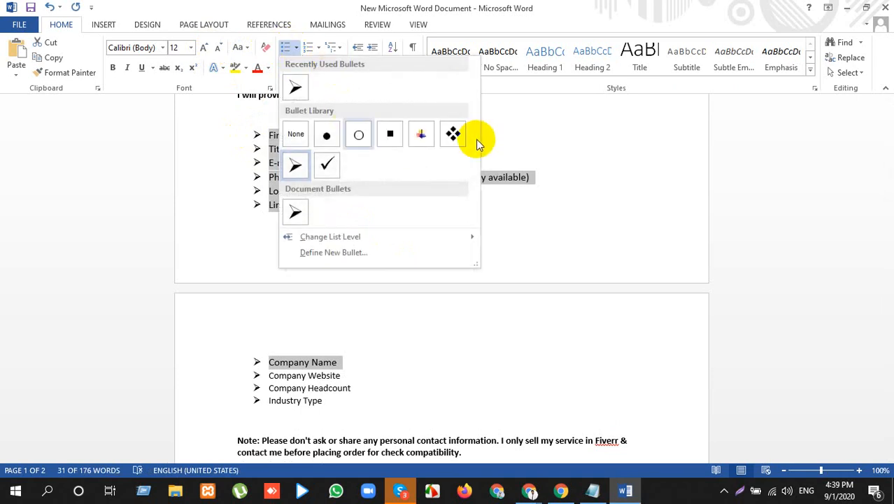
pyautogui.click(453, 131)
pyautogui.click(239, 210)
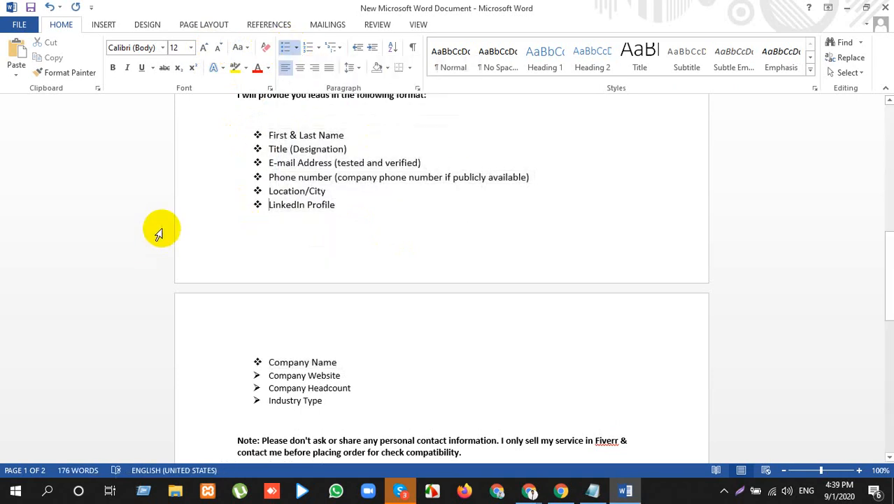
# Try deleting the "LinkedIn Profile" item from the lead format list, and undo the deletion.
pyautogui.click(248, 203)
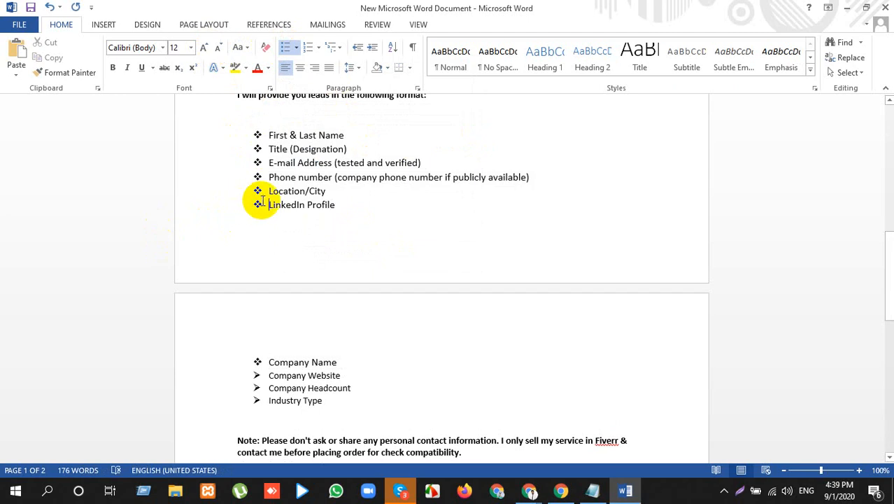
pyautogui.moveTo(365, 205); pyautogui.dragTo(253, 207)
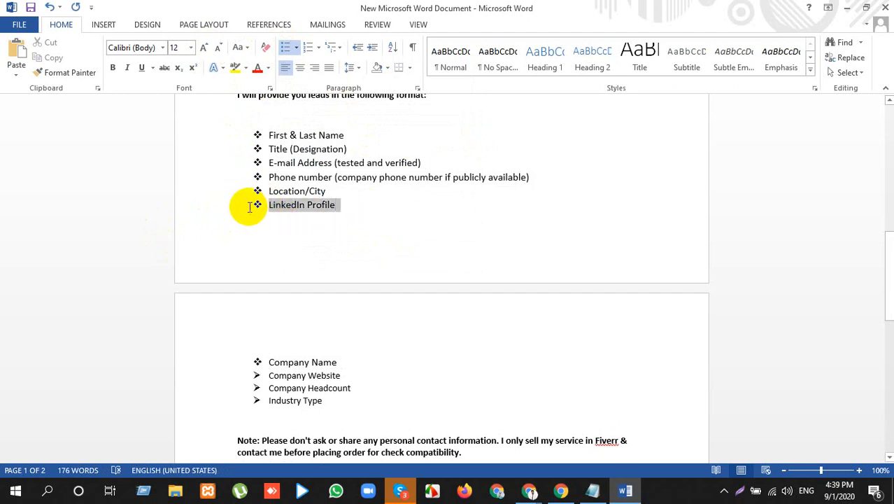
pyautogui.press('Delete')
pyautogui.hotkey('ctrl', 'z')
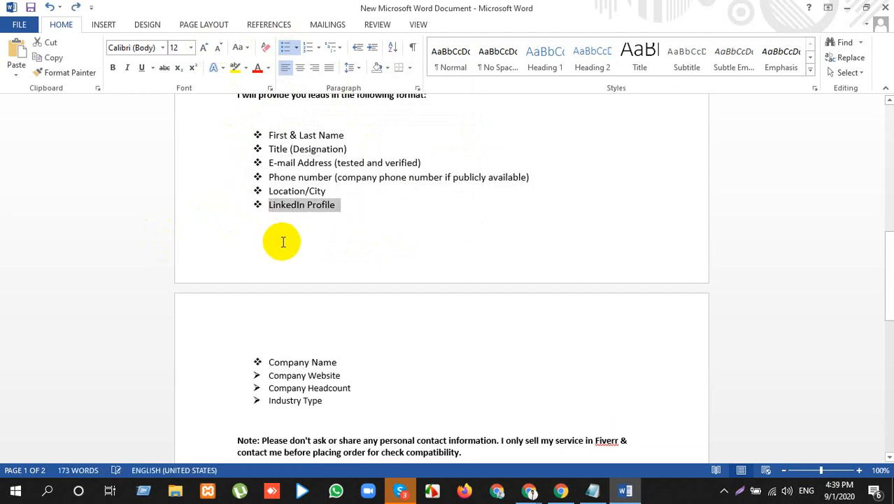
# Return to the Fiverr gig page in Chrome and open a blank question-and-answer form in the Frequently Asked Questions section.
pyautogui.hotkey('alt', 'Tab')
pyautogui.scroll(-5, 335, 191)
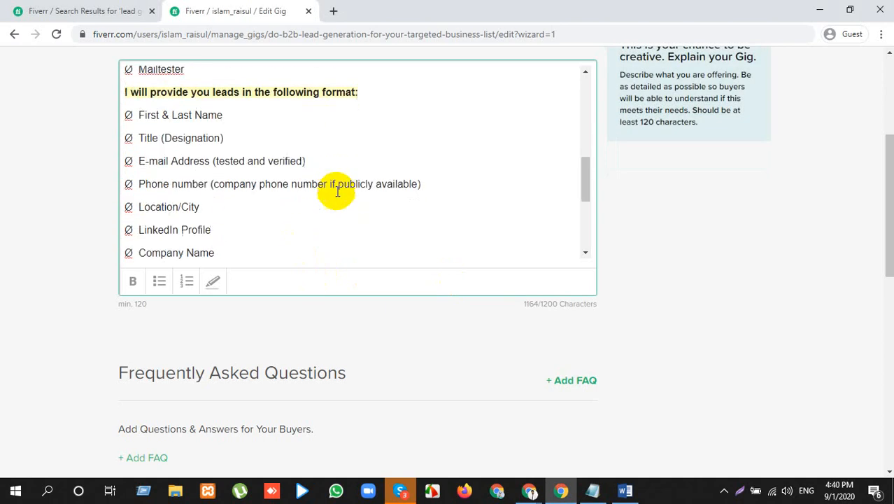
pyautogui.scroll(-3, 21, 328)
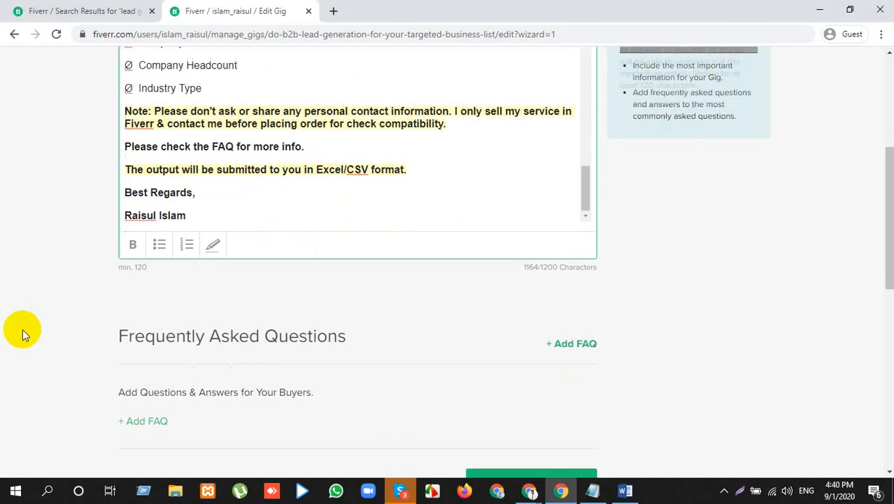
pyautogui.click(139, 259)
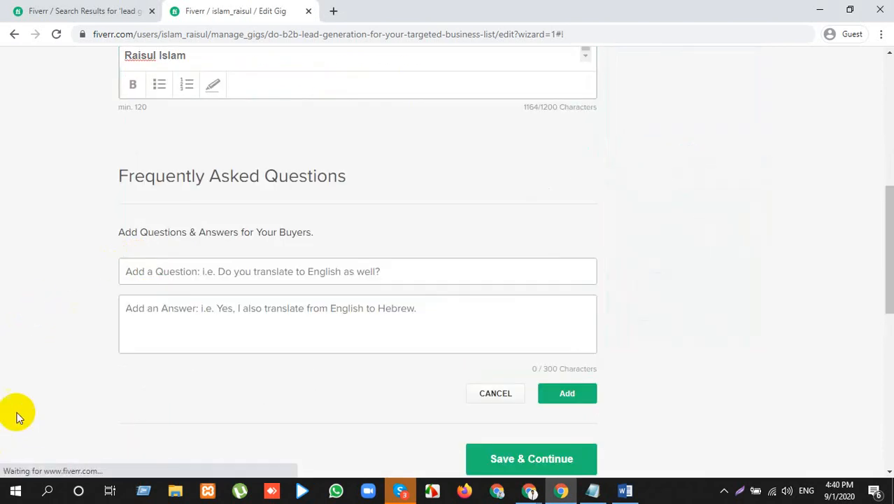
# Copy "Is your Pricing negotiable?" from the Faq part of the Notepad draft into the blank FAQ question on the Fiverr page.
pyautogui.click(592, 489)
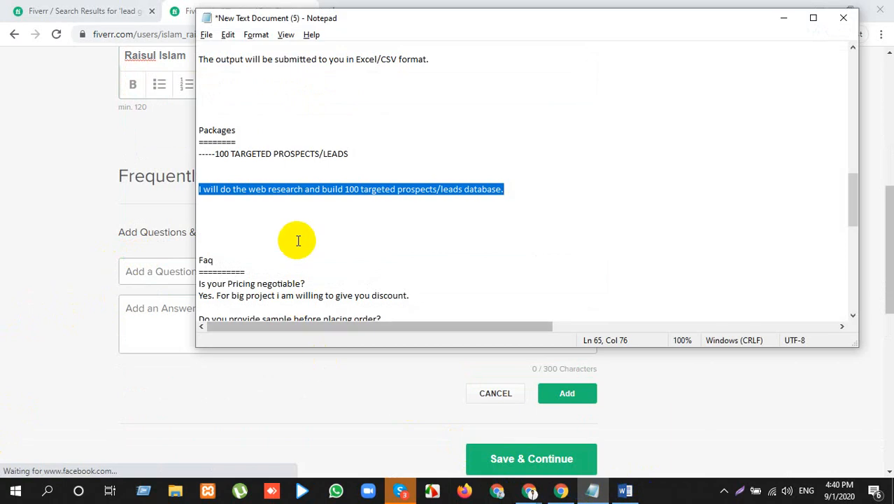
pyautogui.scroll(4, 297, 238)
pyautogui.scroll(3, 298, 240)
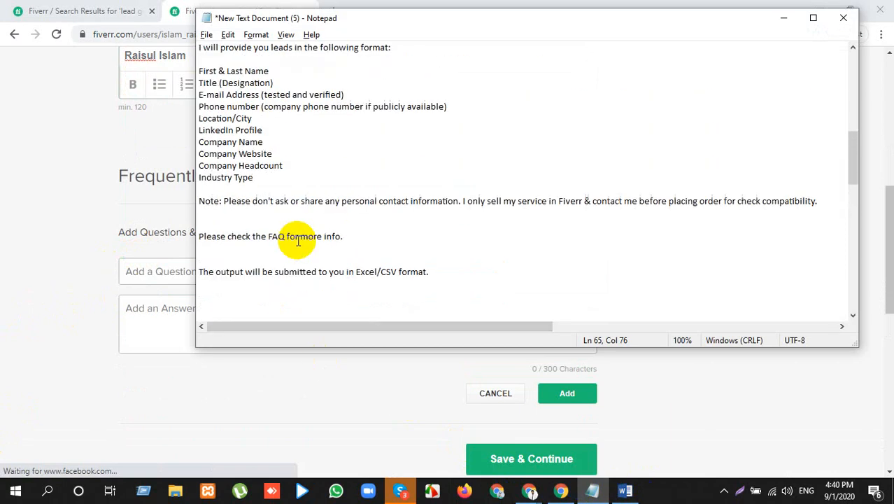
pyautogui.scroll(-10, 297, 240)
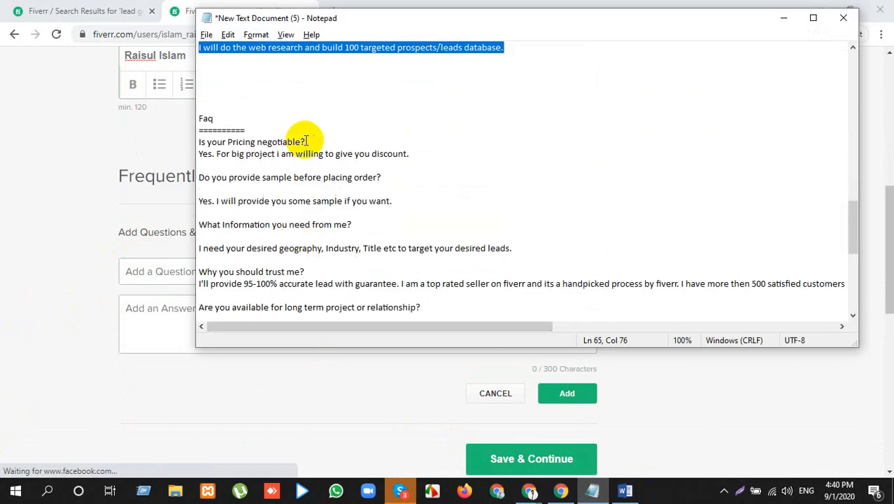
pyautogui.moveTo(304, 142); pyautogui.dragTo(200, 142)
pyautogui.hotkey('ctrl', 'c')
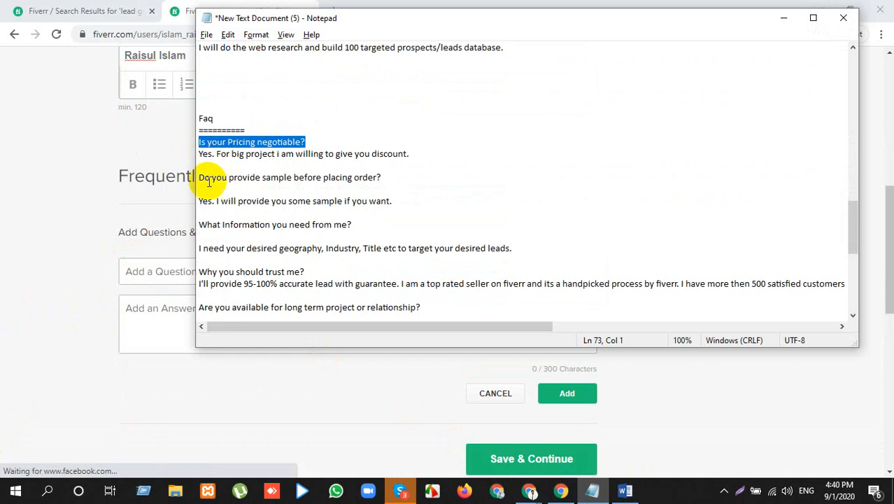
pyautogui.click(143, 273)
pyautogui.hotkey('ctrl', 'v')
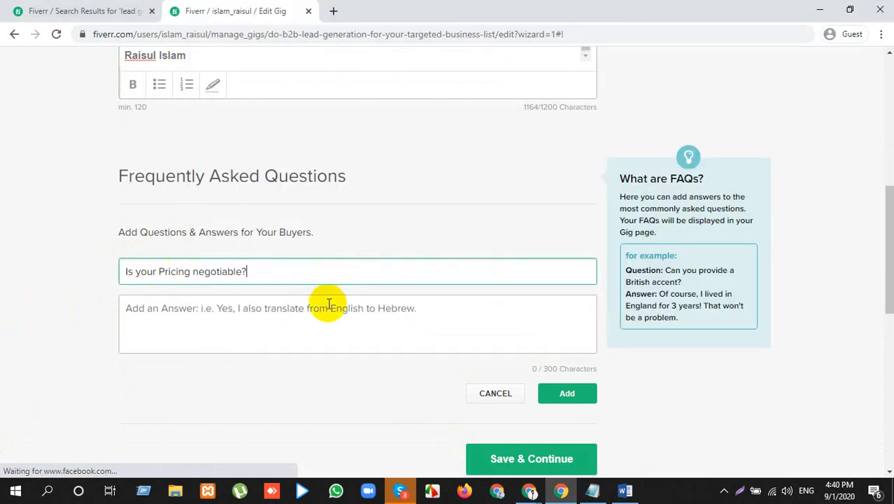
# Copy the answer "Yes. For big project i am willing to give you discount." from the Notepad draft and add the pricing FAQ.
pyautogui.click(247, 310)
pyautogui.hotkey('alt', 'Tab')
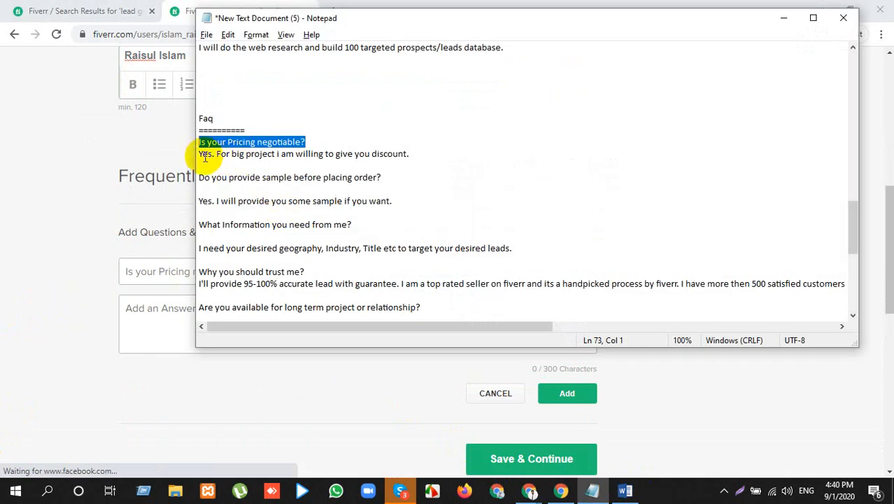
pyautogui.moveTo(200, 154); pyautogui.dragTo(396, 168)
pyautogui.hotkey('ctrl', 'c')
pyautogui.hotkey('alt', 'Tab')
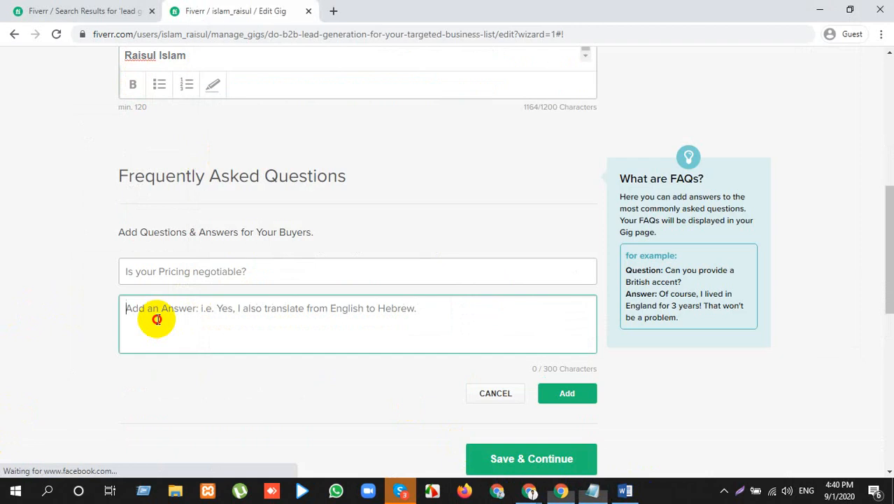
pyautogui.hotkey('ctrl', 'v')
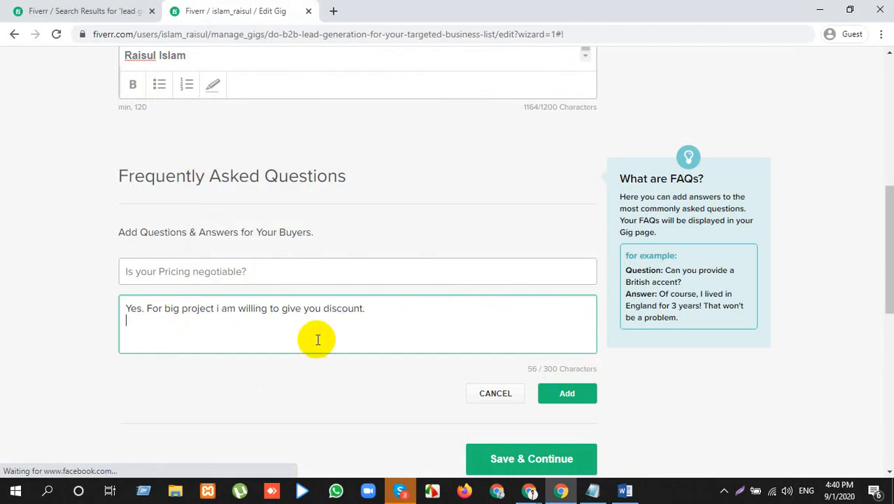
pyautogui.click(583, 395)
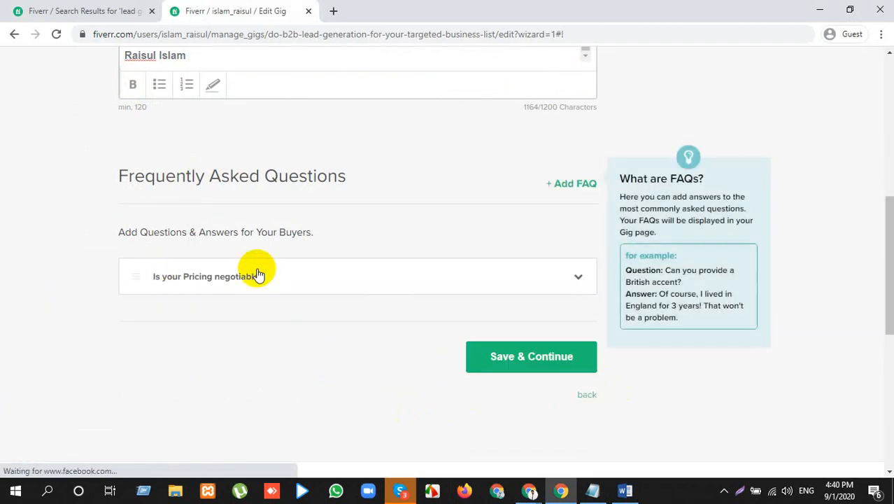
# Start another FAQ and copy in the question "Do you provide sample before placing order?" from the Notepad draft.
pyautogui.click(579, 183)
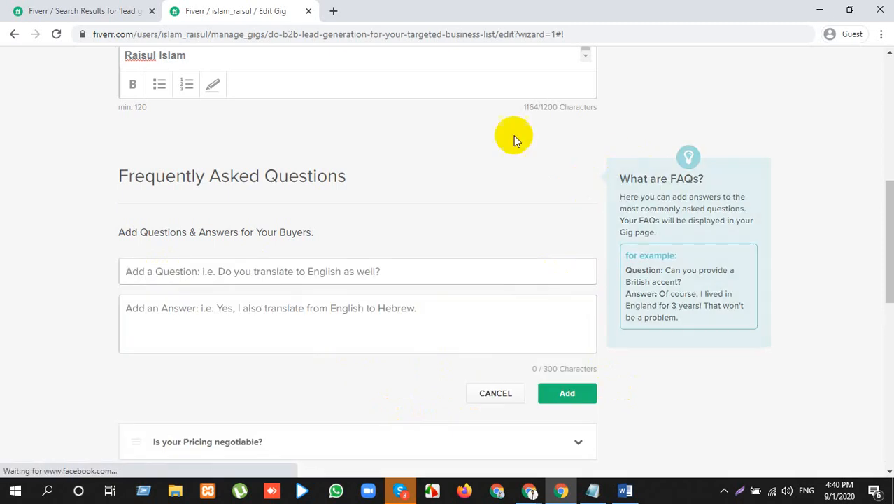
pyautogui.hotkey('alt', 'Tab')
pyautogui.moveTo(386, 176); pyautogui.dragTo(219, 171)
pyautogui.hotkey('ctrl', 'c')
pyautogui.click(141, 271)
pyautogui.hotkey('ctrl', 'v')
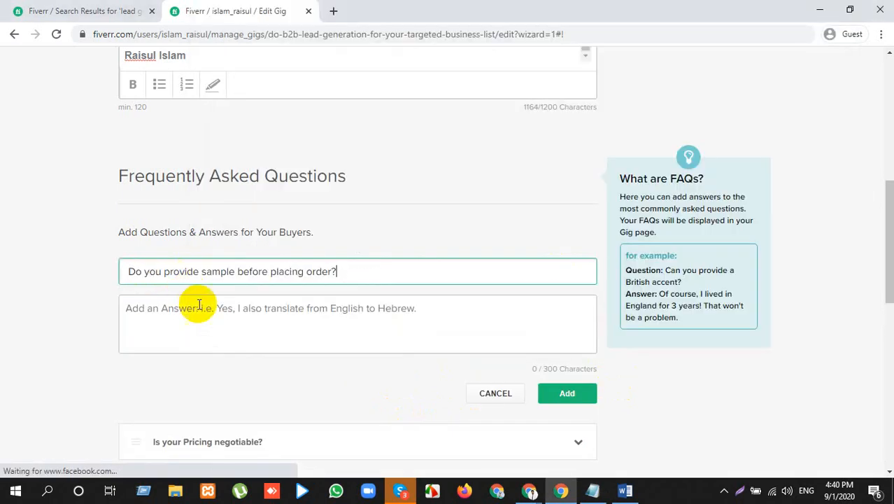
# Copy the answer "Yes. I will provide you some sample if you want." from the Notepad draft and add the sample FAQ.
pyautogui.click(202, 308)
pyautogui.hotkey('alt', 'Tab')
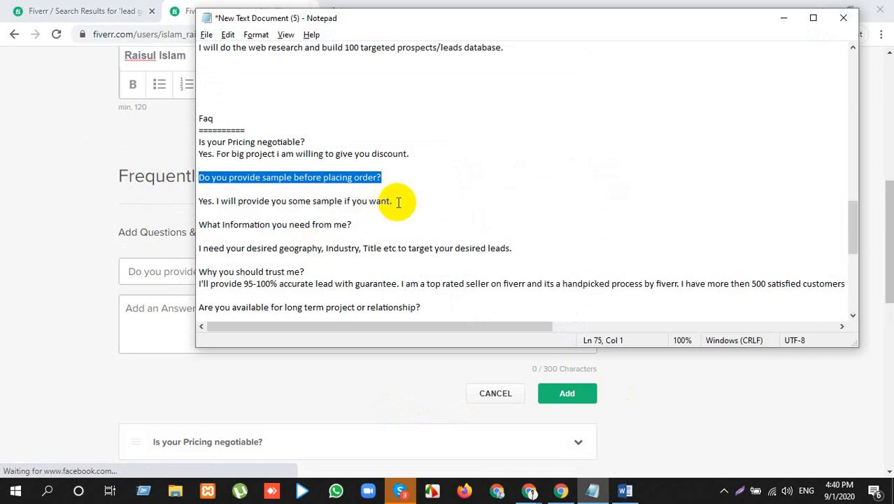
pyautogui.moveTo(396, 200); pyautogui.dragTo(201, 200)
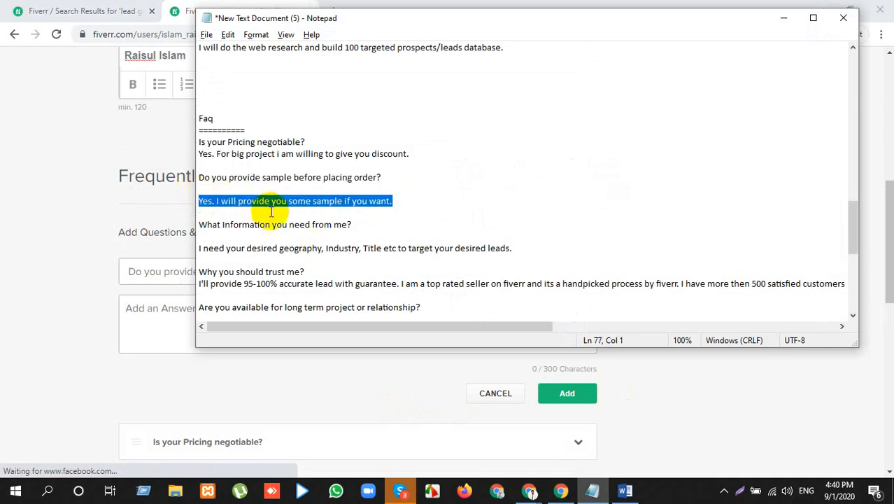
pyautogui.hotkey('ctrl', 'c')
pyautogui.hotkey('alt', 'Tab')
pyautogui.click(181, 334)
pyautogui.hotkey('ctrl', 'v')
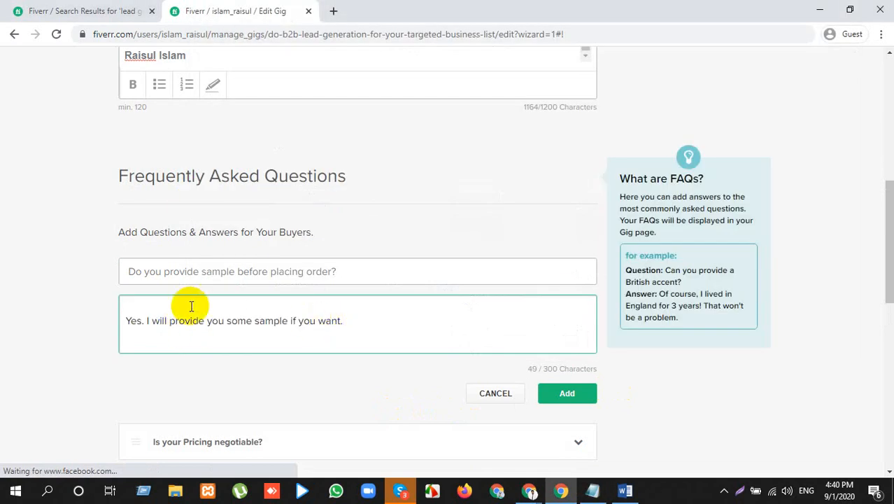
pyautogui.press('Return')
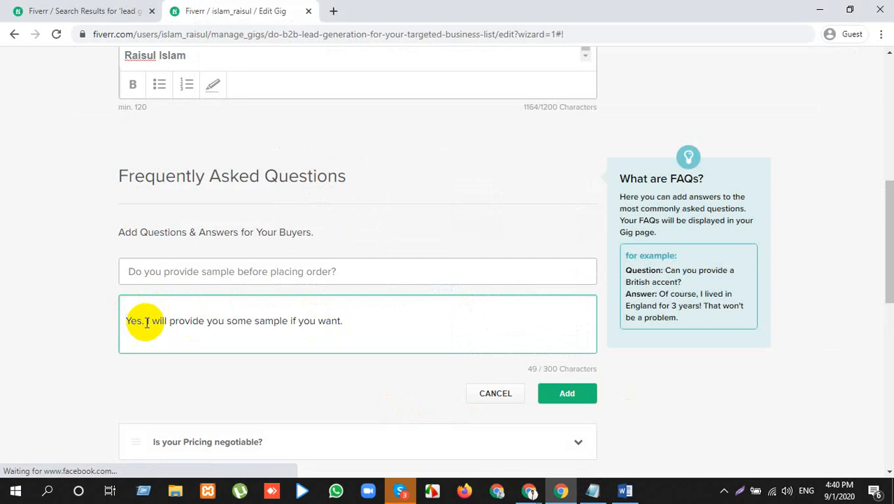
pyautogui.press('BackSpace')
pyautogui.click(566, 396)
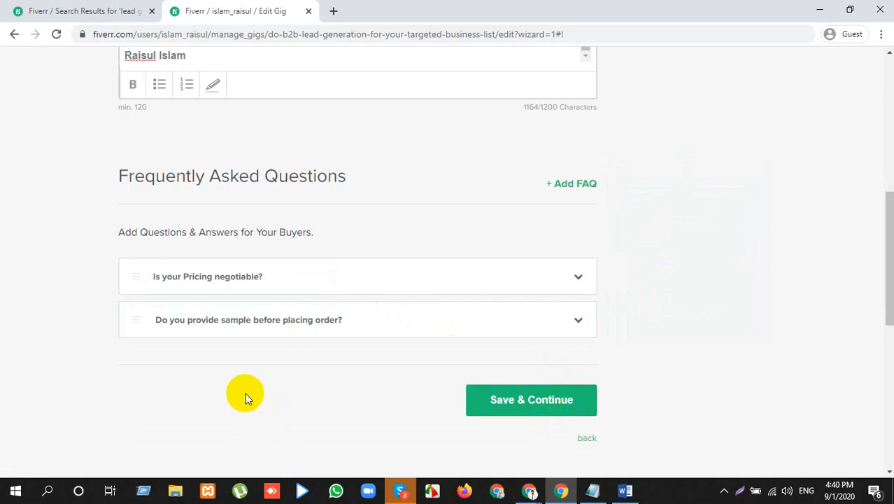
pyautogui.hotkey('alt', 'Tab')
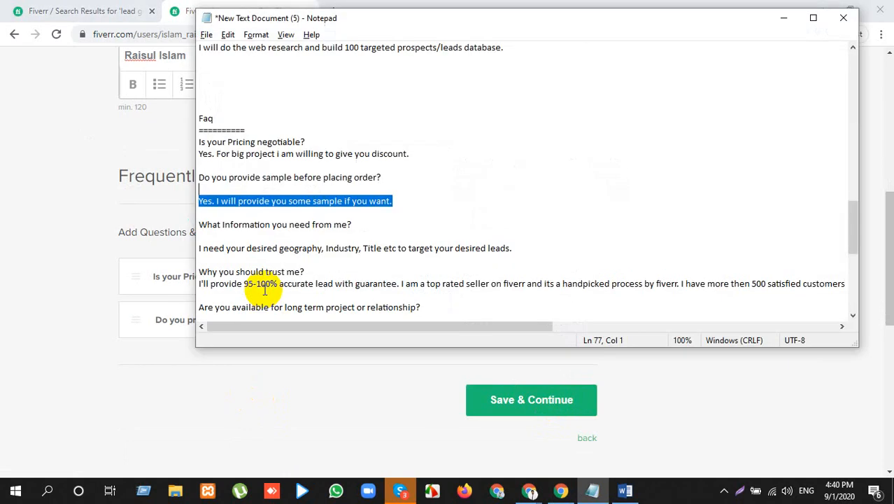
pyautogui.hotkey('alt', 'Tab')
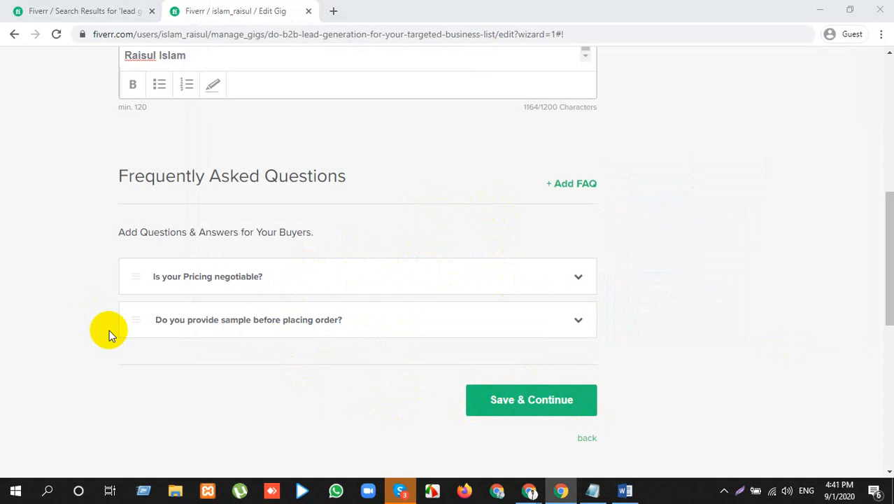
pyautogui.hotkey('alt', 'Tab')
pyautogui.hotkey('alt', 'Tab')
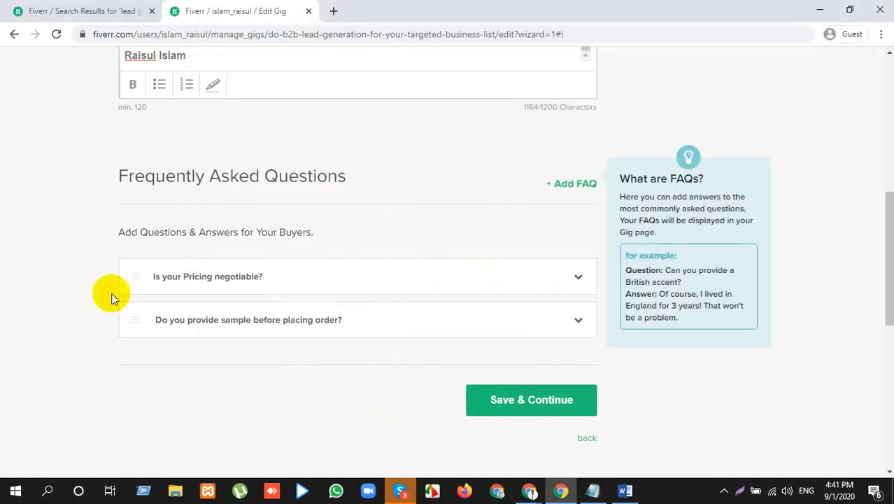
# Highlight the line "Please check the FAQ for more info." in the gig description.
pyautogui.scroll(5, 235, 283)
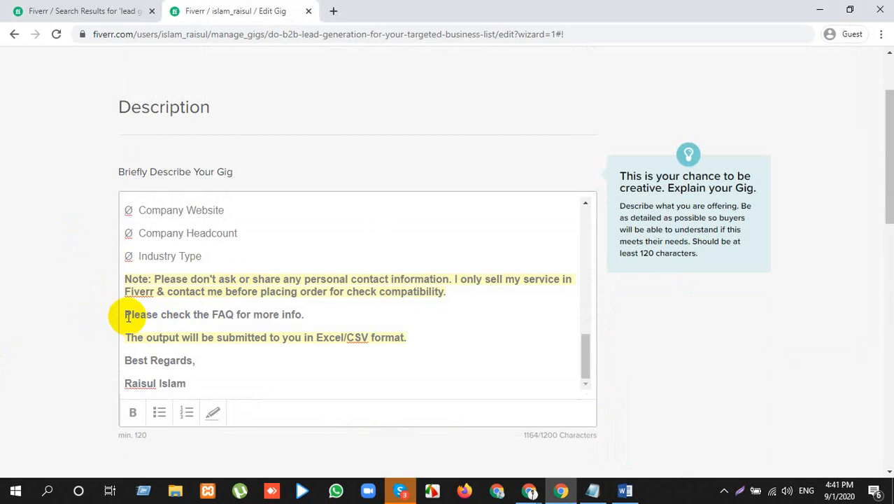
pyautogui.moveTo(125, 314); pyautogui.dragTo(339, 314)
pyautogui.click(217, 413)
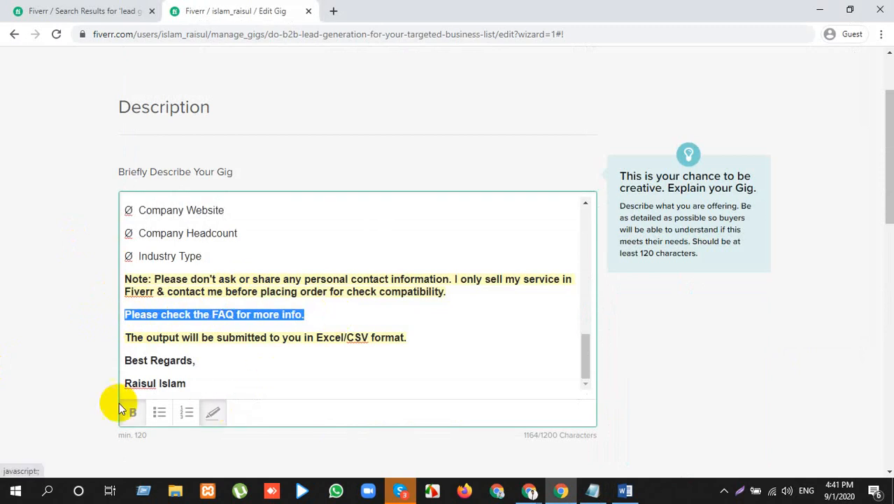
# Remove the highlighting from the Excel/CSV output line and the "Note: Please don't ask or share any personal contact information" paragraph.
pyautogui.click(289, 341)
pyautogui.moveTo(409, 337); pyautogui.dragTo(100, 331)
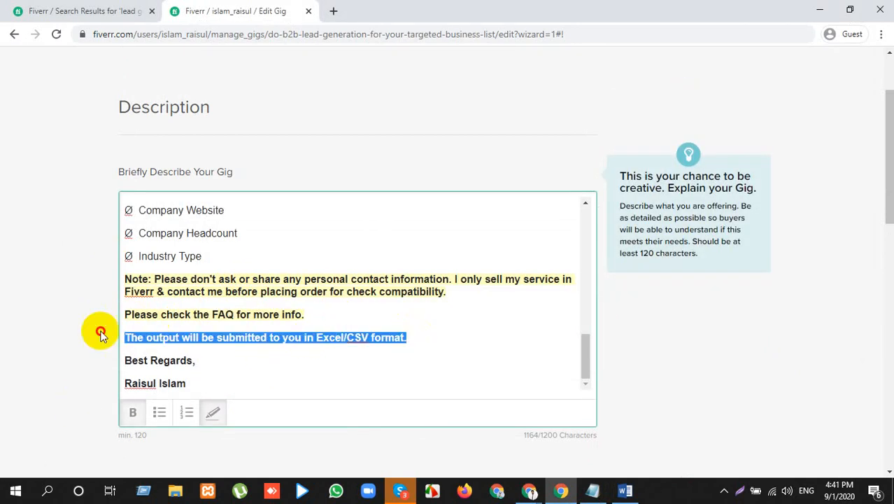
pyautogui.click(213, 413)
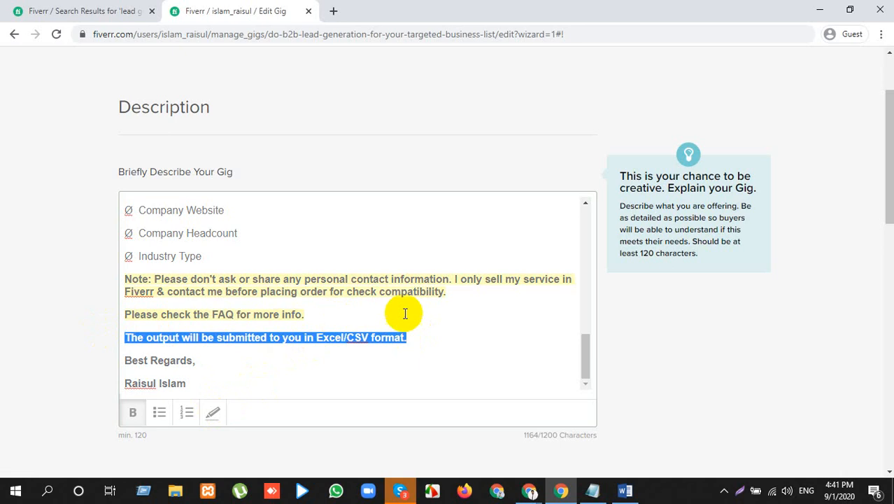
pyautogui.click(335, 311)
pyautogui.moveTo(446, 297); pyautogui.dragTo(105, 280)
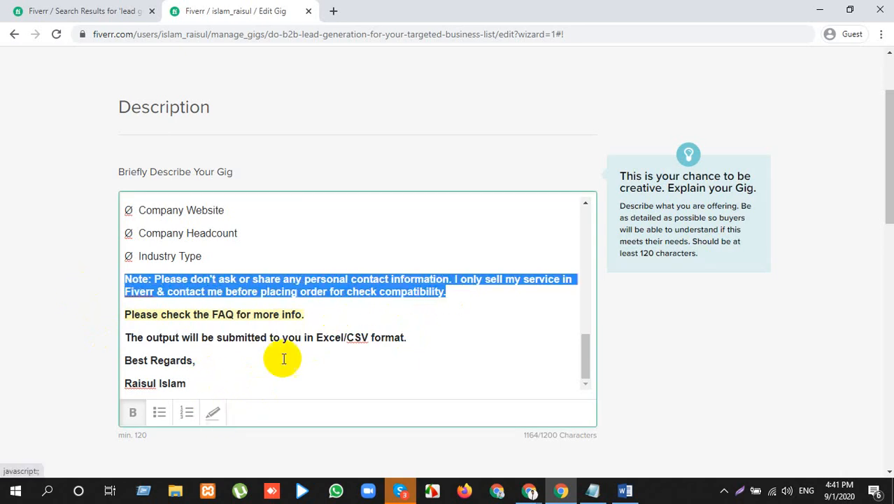
pyautogui.click(305, 315)
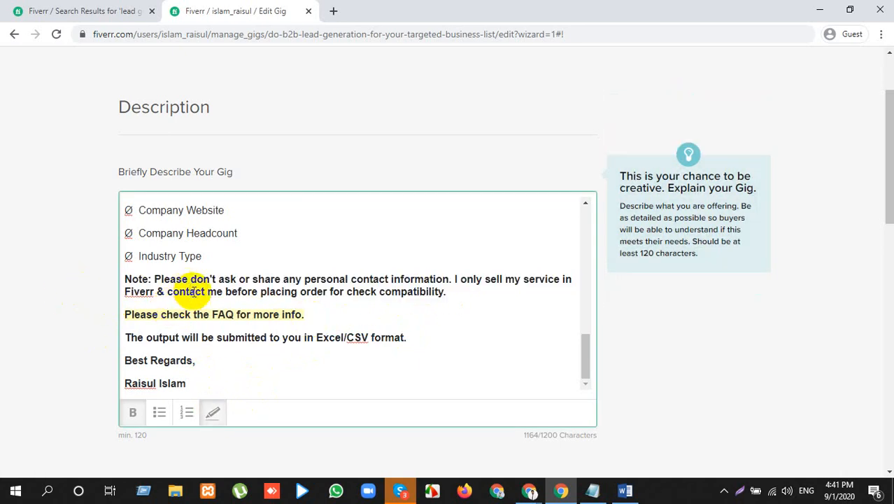
pyautogui.scroll(-5, 78, 316)
pyautogui.scroll(2, 196, 302)
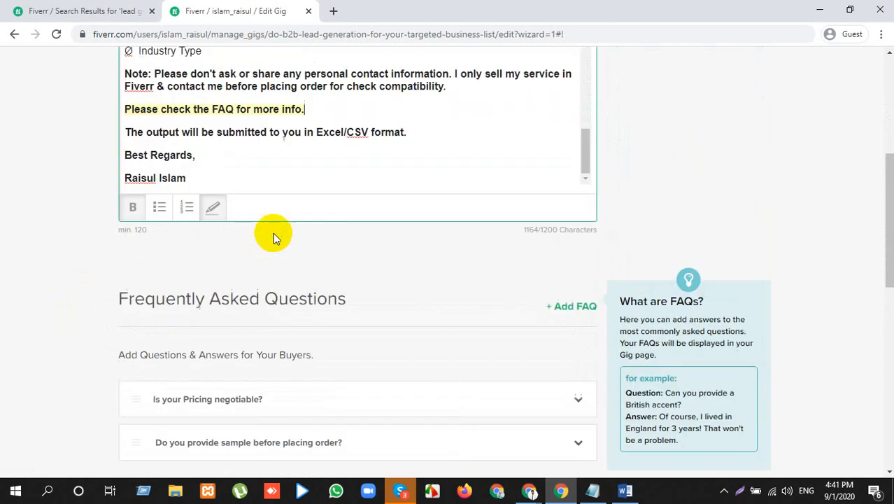
pyautogui.click(280, 168)
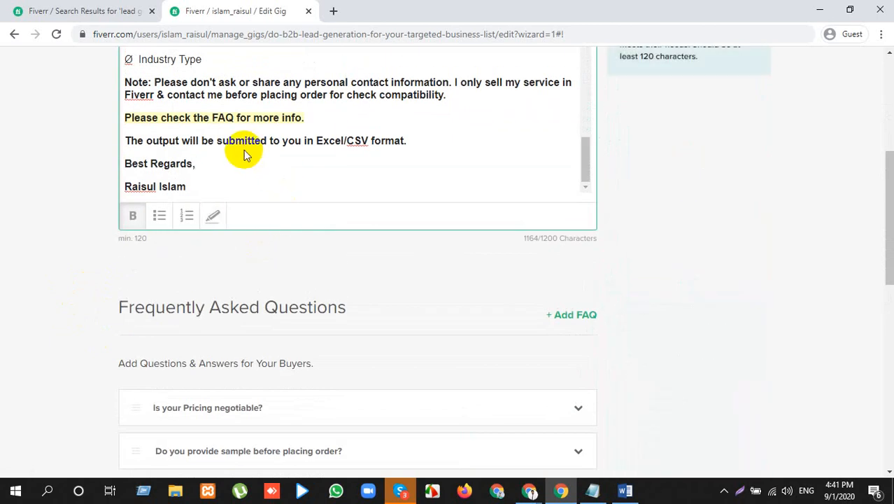
pyautogui.scroll(1, 240, 147)
pyautogui.scroll(-1, 244, 151)
pyautogui.moveTo(130, 140); pyautogui.dragTo(417, 143)
pyautogui.scroll(-1, 614, 270)
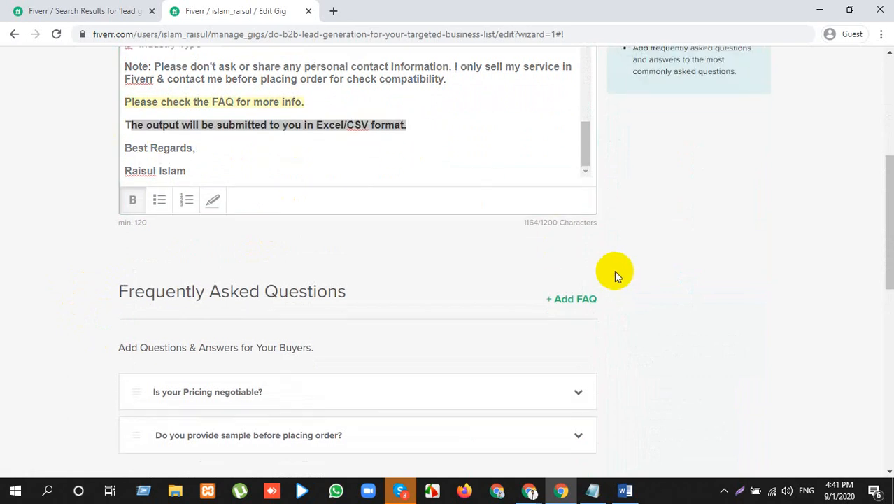
# Save the description and FAQs, continue to the Requirements stage, and open Requirement #1 for entry.
pyautogui.scroll(-4, 614, 270)
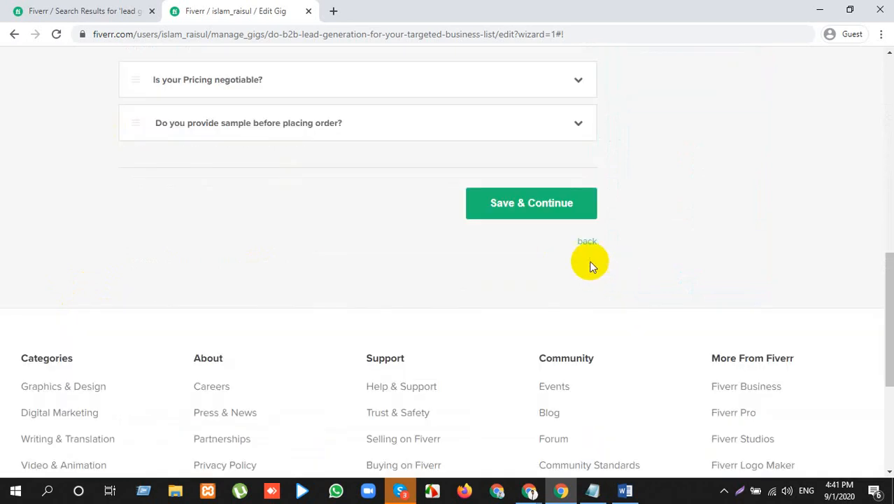
pyautogui.click(502, 207)
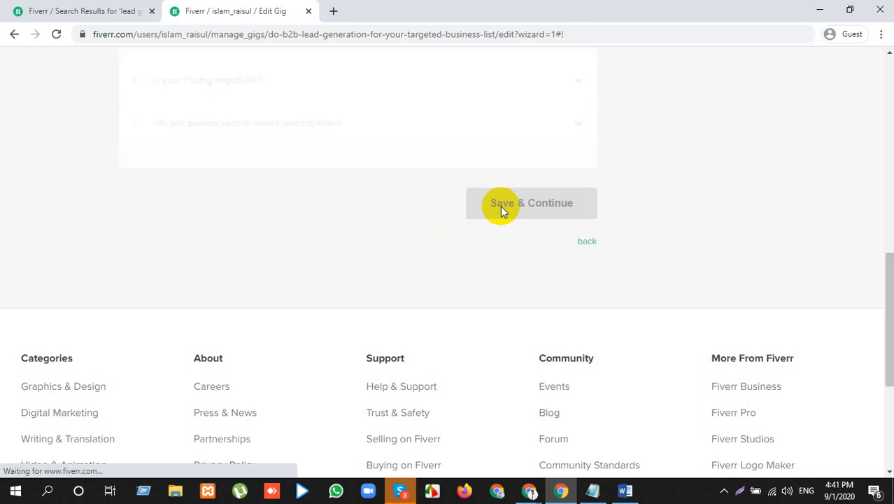
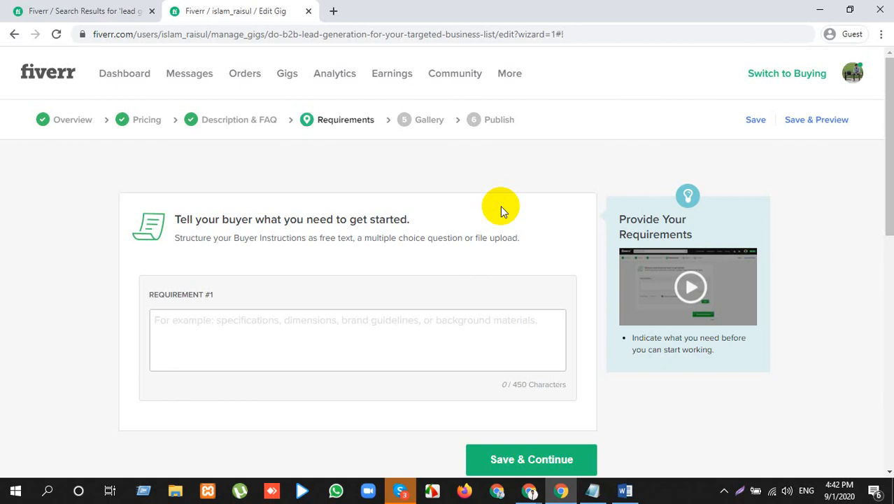
pyautogui.click(272, 318)
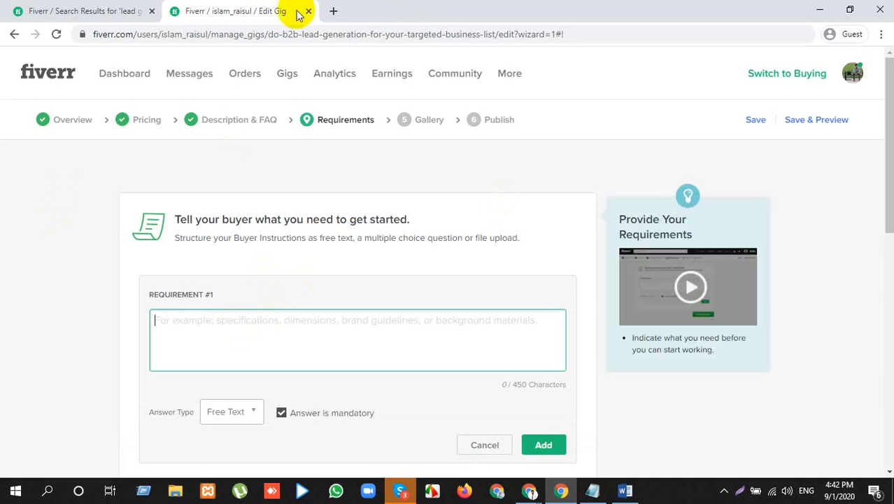
pyautogui.click(221, 227)
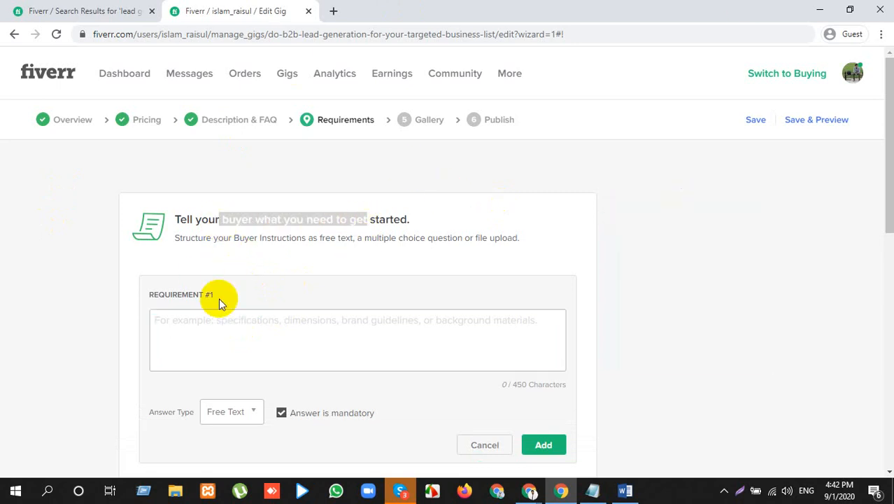
pyautogui.click(196, 314)
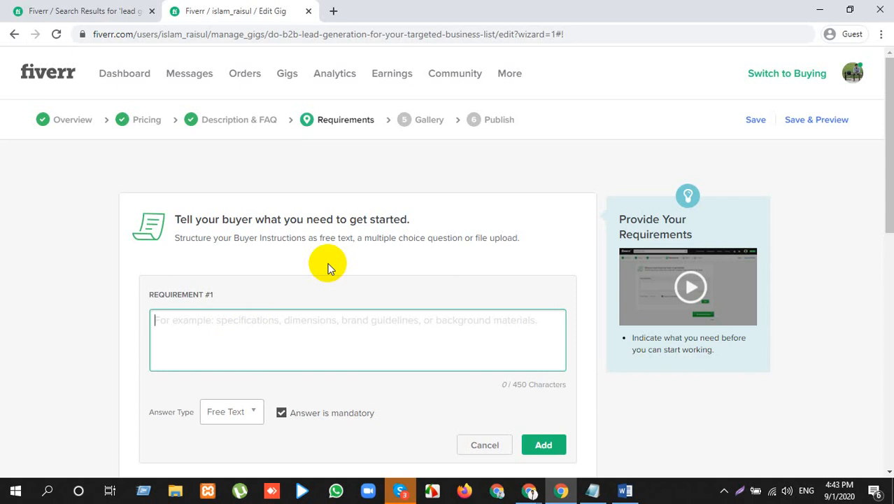
pyautogui.click(177, 220)
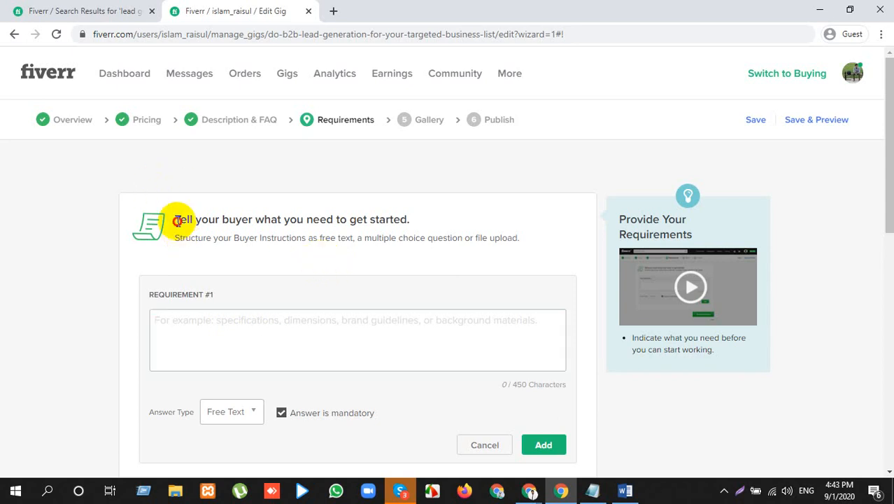
# Copy the line "I will provide B2B Leads via Excel/CSV format. Please Contact me soon." from the Notepad draft into Requirement #1.
pyautogui.moveTo(177, 220); pyautogui.dragTo(400, 227)
pyautogui.click(408, 219)
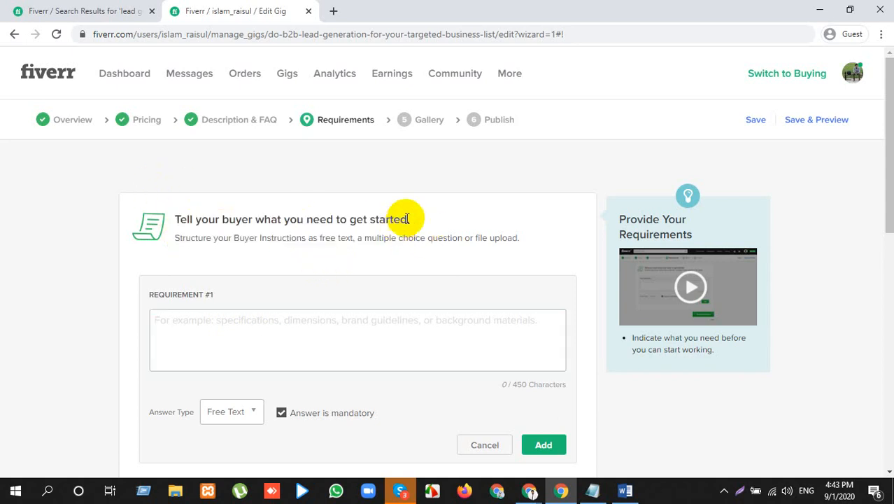
pyautogui.click(405, 341)
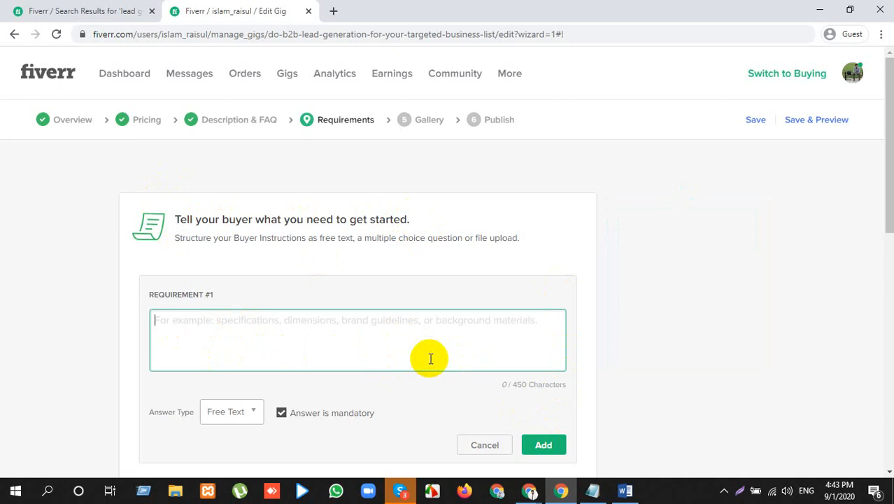
pyautogui.click(591, 489)
pyautogui.scroll(-7, 259, 236)
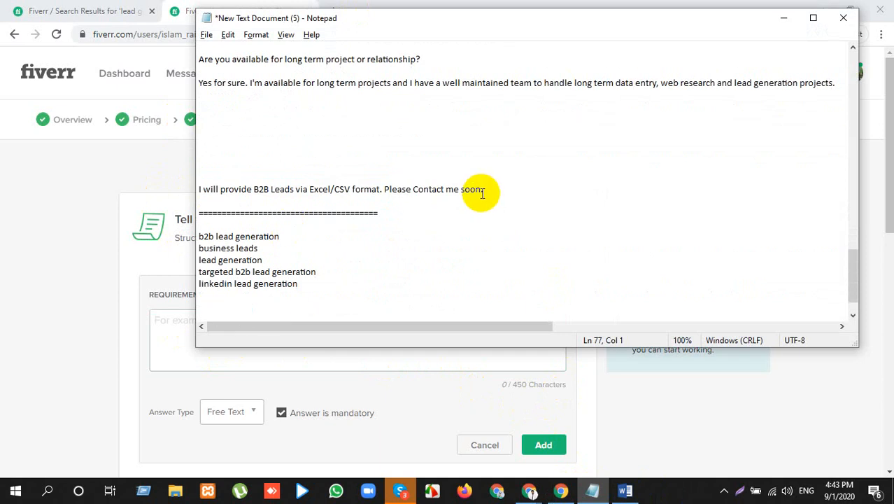
pyautogui.click(487, 188)
pyautogui.click(202, 191)
pyautogui.hotkey('shift', 'End')
pyautogui.hotkey('ctrl', 'c')
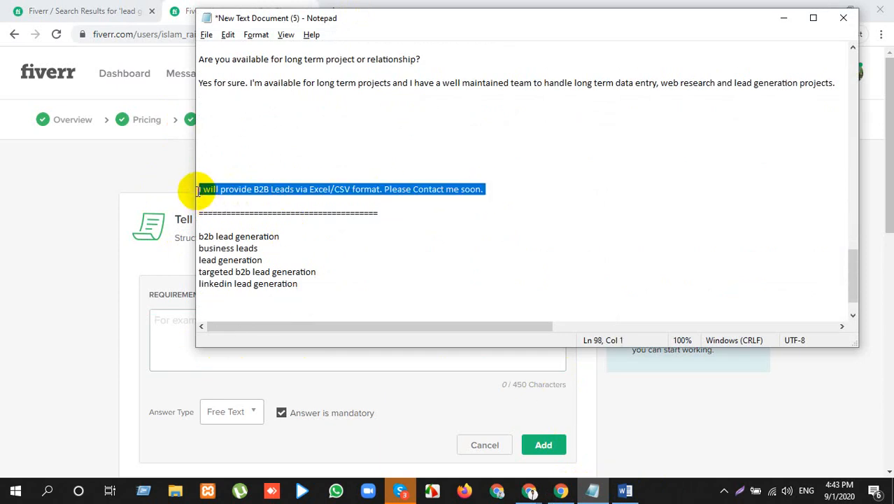
pyautogui.click(170, 336)
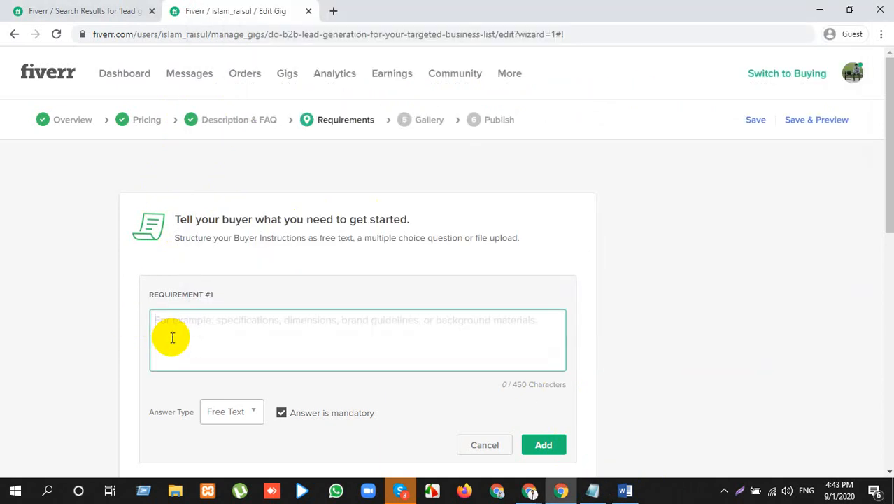
pyautogui.hotkey('ctrl', 'v')
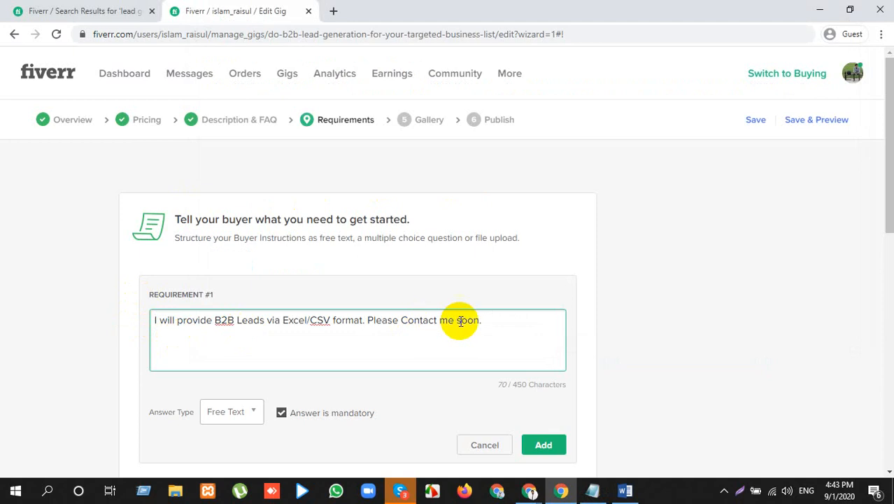
pyautogui.moveTo(487, 322); pyautogui.dragTo(155, 332)
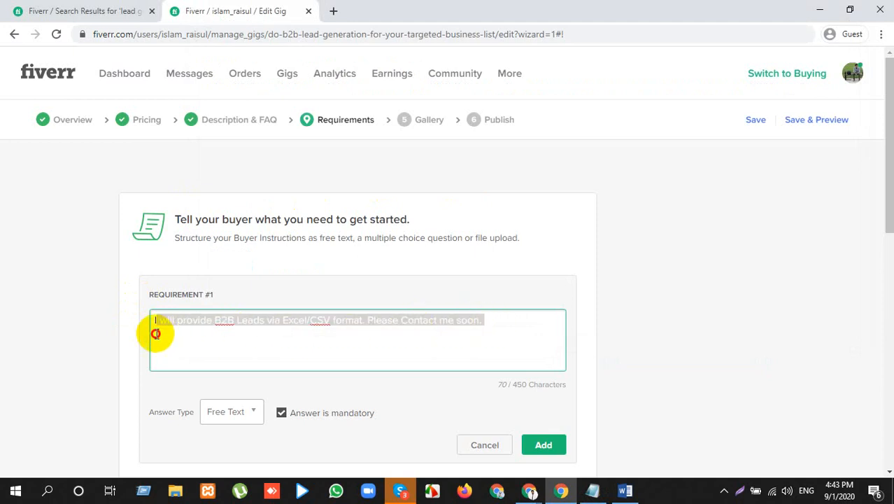
pyautogui.click(276, 331)
pyautogui.moveTo(490, 320); pyautogui.dragTo(137, 334)
pyautogui.click(249, 343)
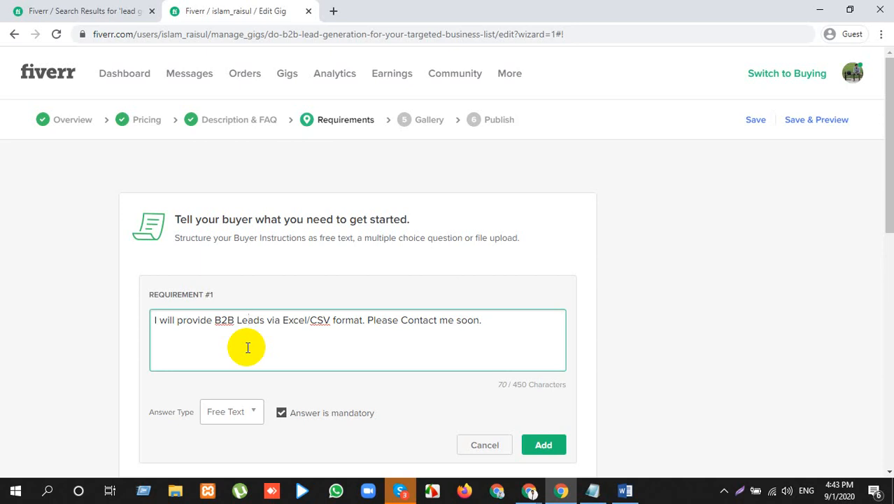
pyautogui.click(130, 11)
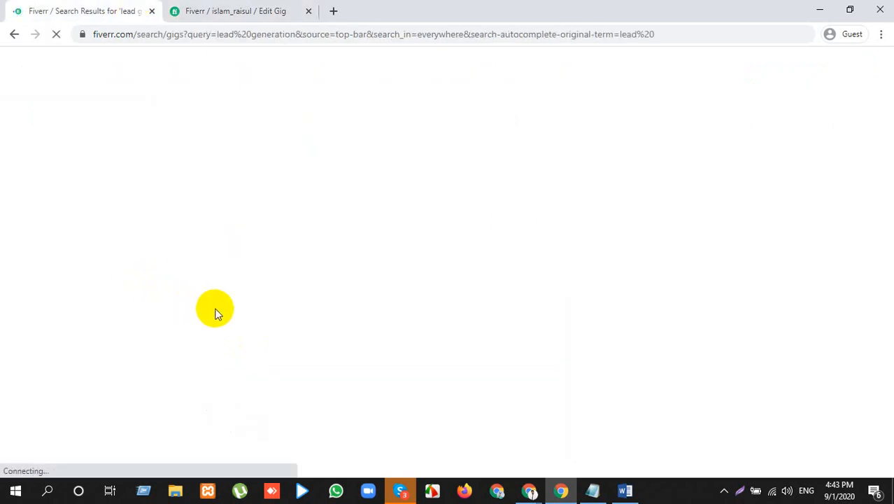
pyautogui.click(278, 6)
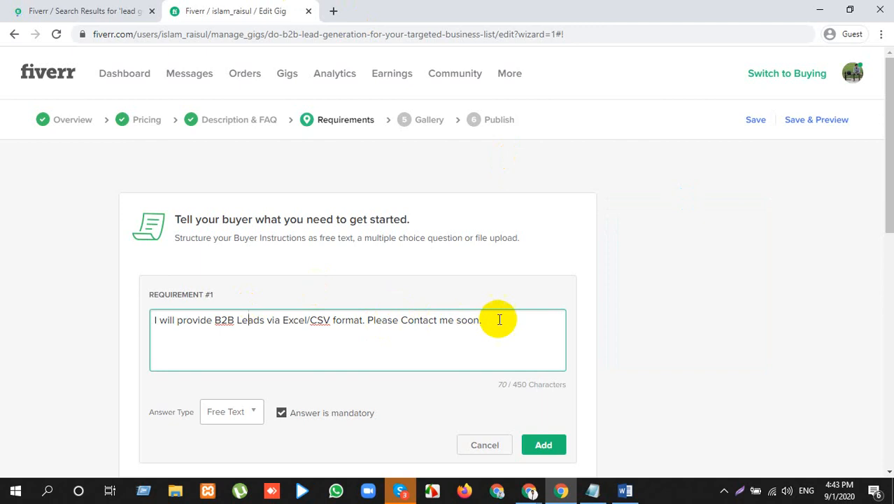
# Add Requirement #1 as a mandatory free-text question, then save and continue to the Gallery stage.
pyautogui.moveTo(495, 316); pyautogui.dragTo(155, 320)
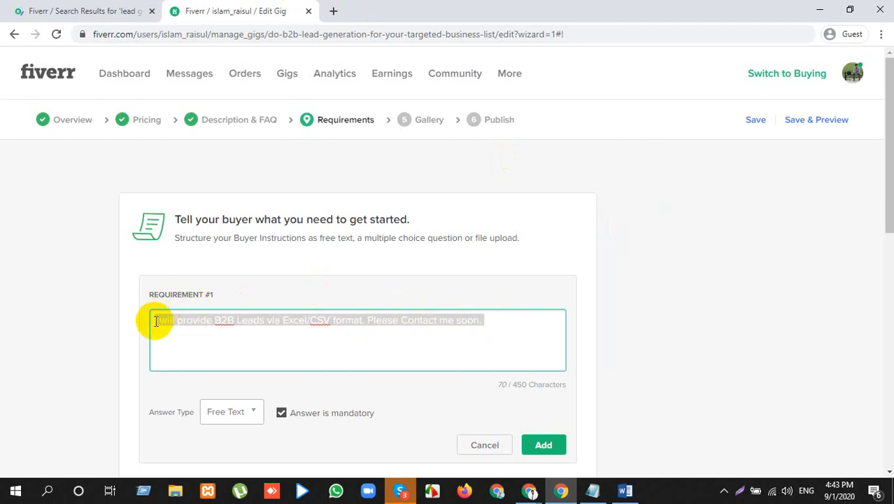
pyautogui.click(280, 350)
pyautogui.click(542, 445)
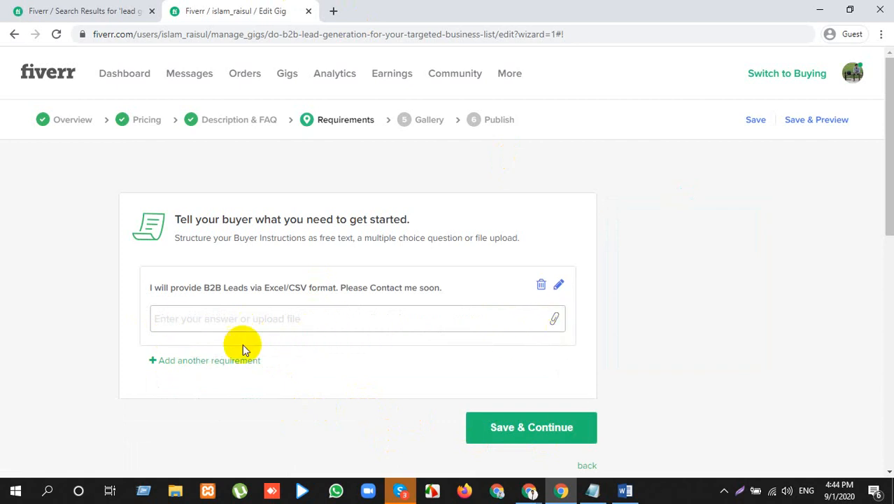
pyautogui.click(516, 429)
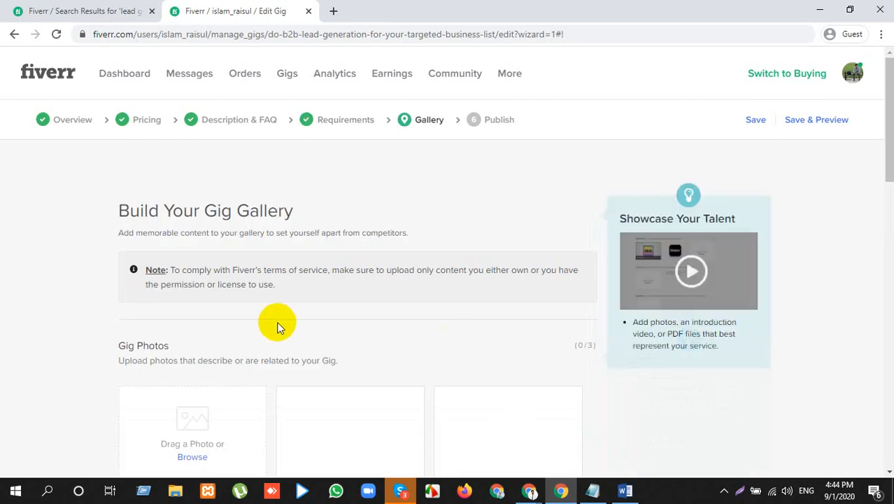
# Review the Gallery guidance on gig photo formats and minimum dimensions, and on adding a gig video.
pyautogui.moveTo(125, 216); pyautogui.dragTo(276, 200)
pyautogui.click(292, 210)
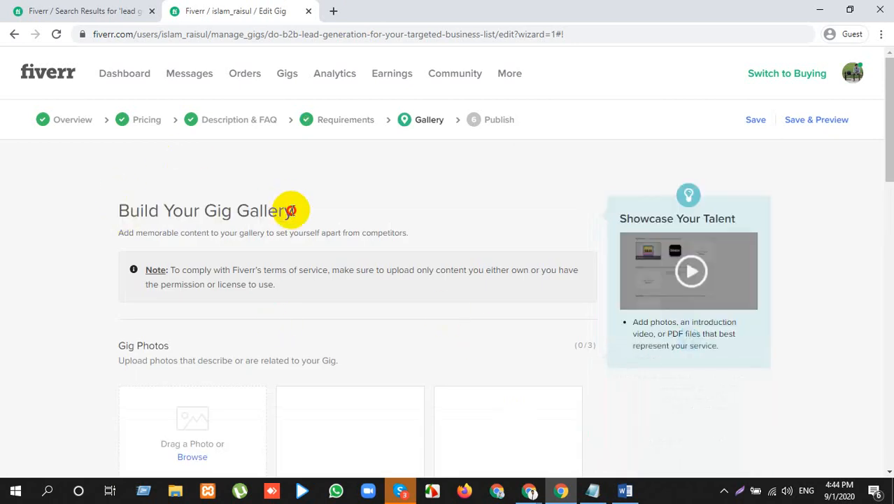
pyautogui.scroll(-3, 185, 315)
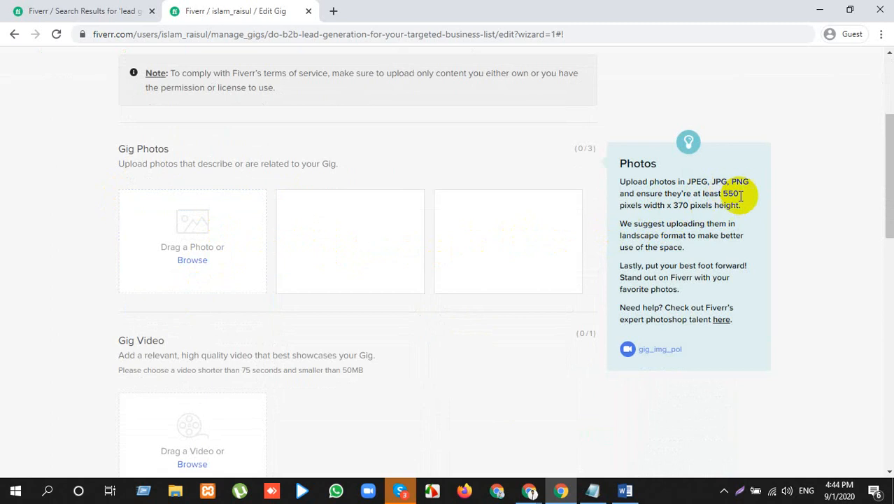
pyautogui.moveTo(673, 205); pyautogui.dragTo(727, 199)
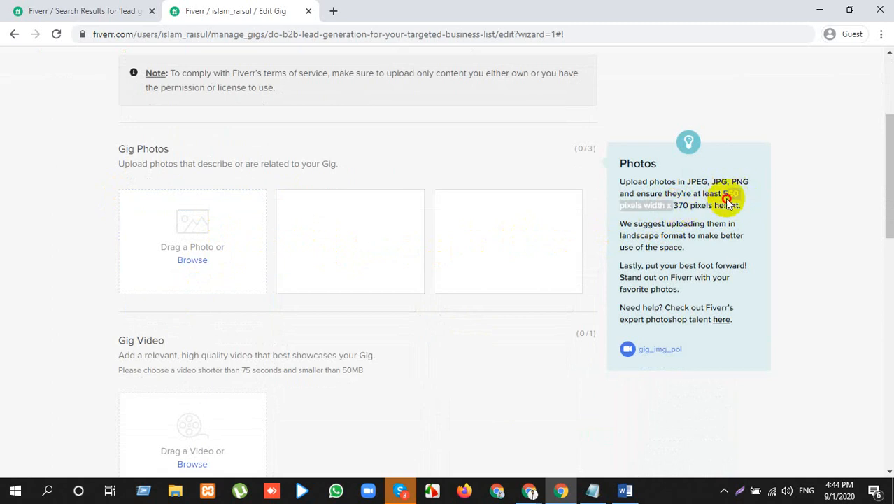
pyautogui.click(734, 208)
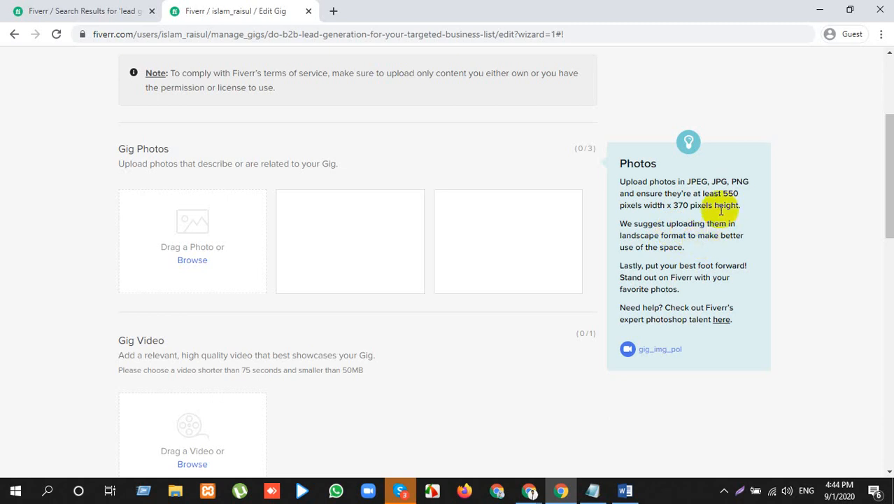
pyautogui.scroll(-2, 70, 339)
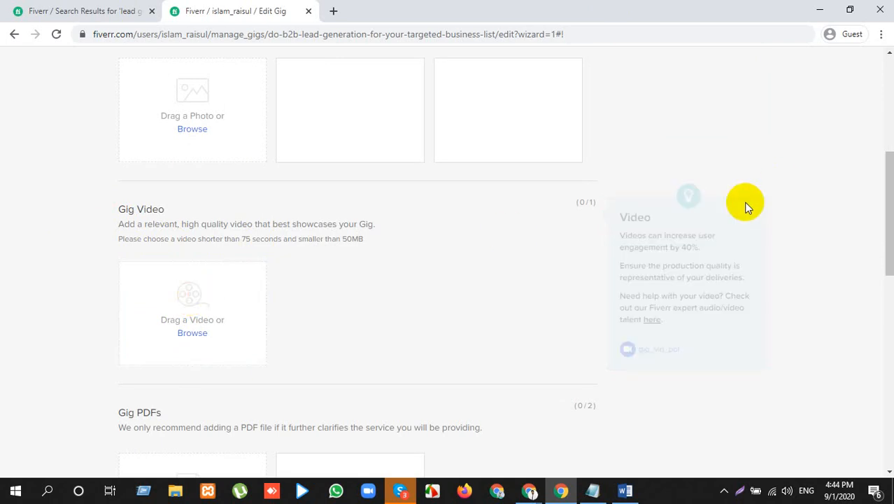
pyautogui.click(699, 256)
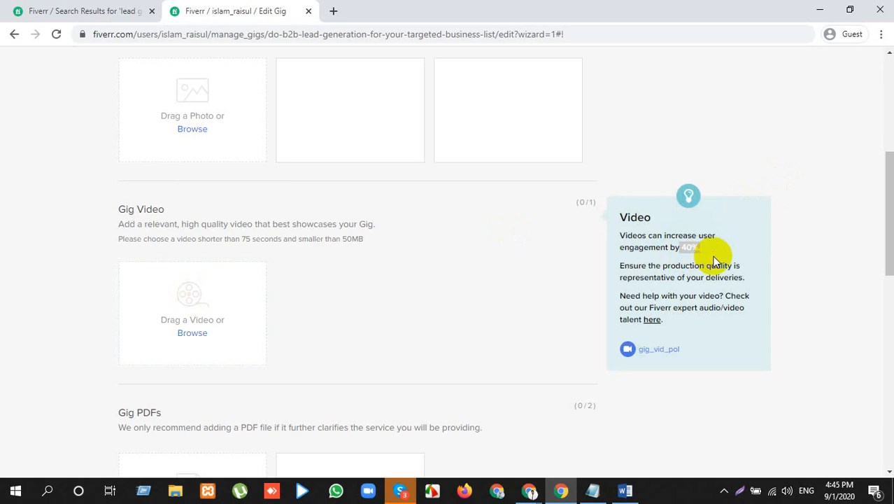
pyautogui.tripleClick(712, 256)
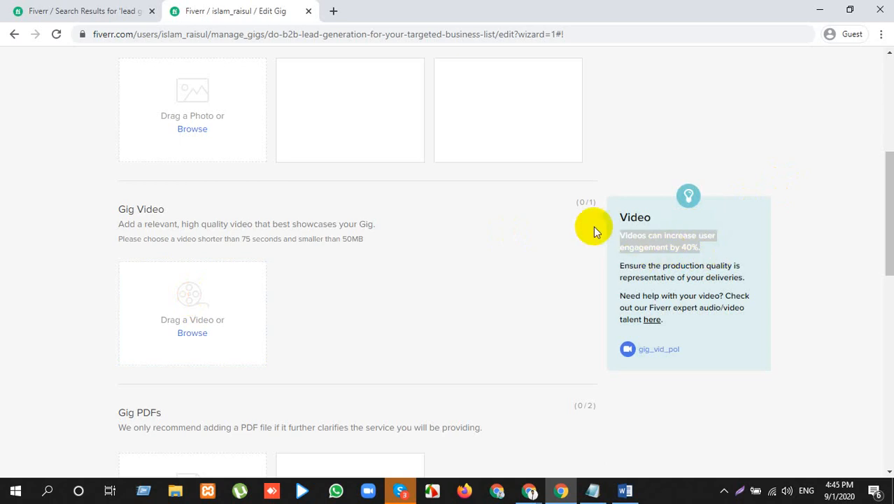
pyautogui.scroll(2, 236, 259)
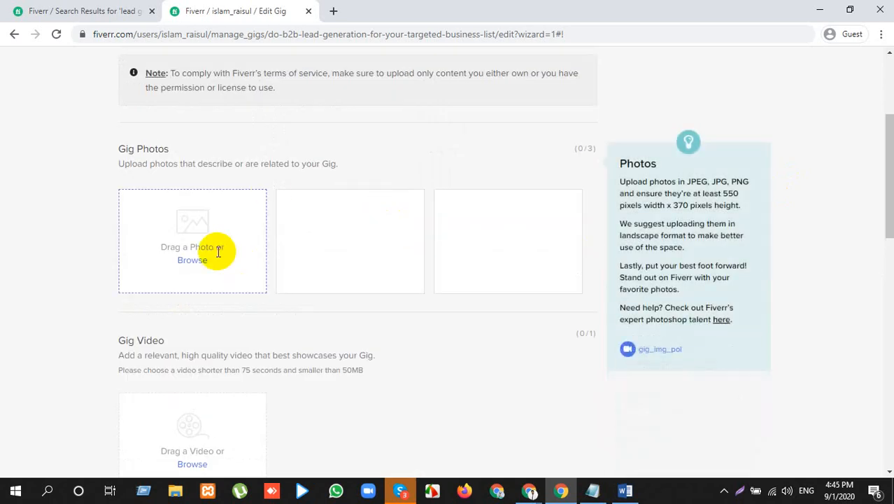
pyautogui.scroll(-1, 218, 252)
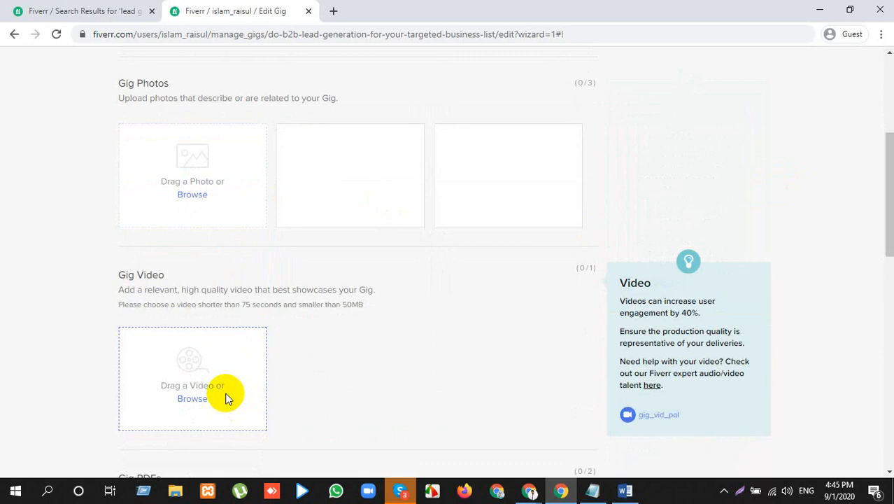
# Review the Gig PDFs recommendation and compare the video and PDF upload areas.
pyautogui.scroll(-3, 226, 398)
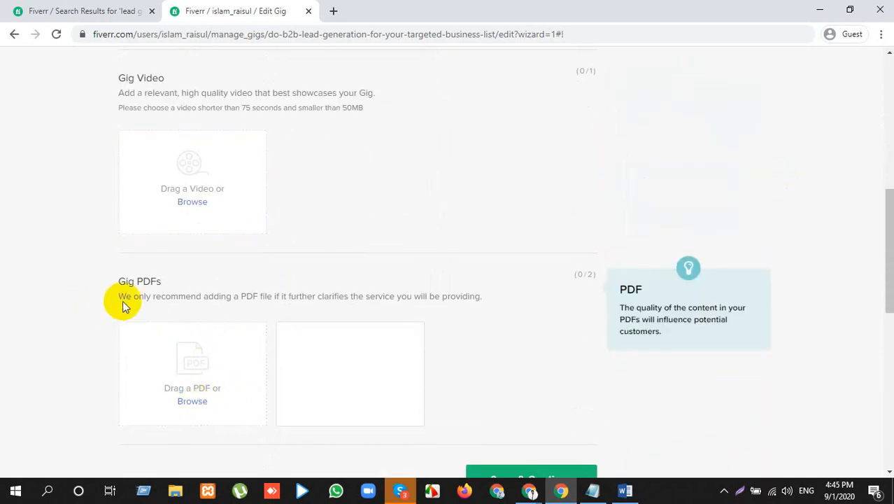
pyautogui.moveTo(122, 300); pyautogui.dragTo(491, 295)
pyautogui.click(492, 296)
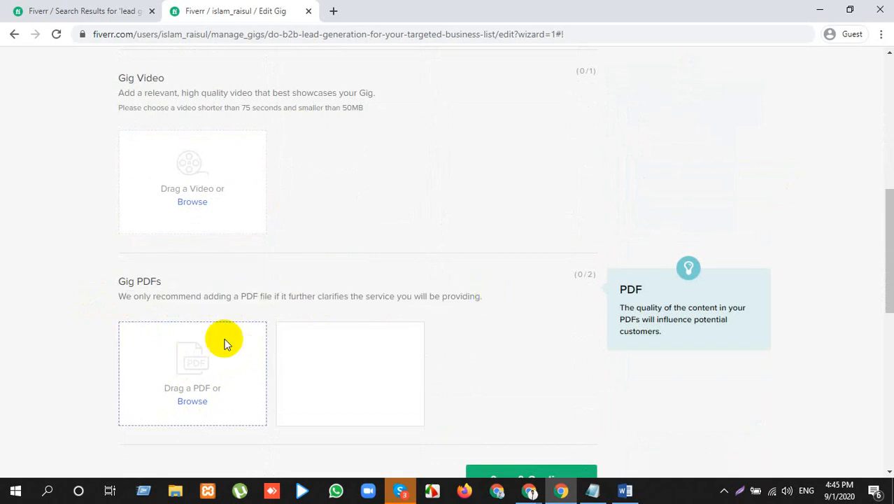
pyautogui.scroll(-1, 225, 343)
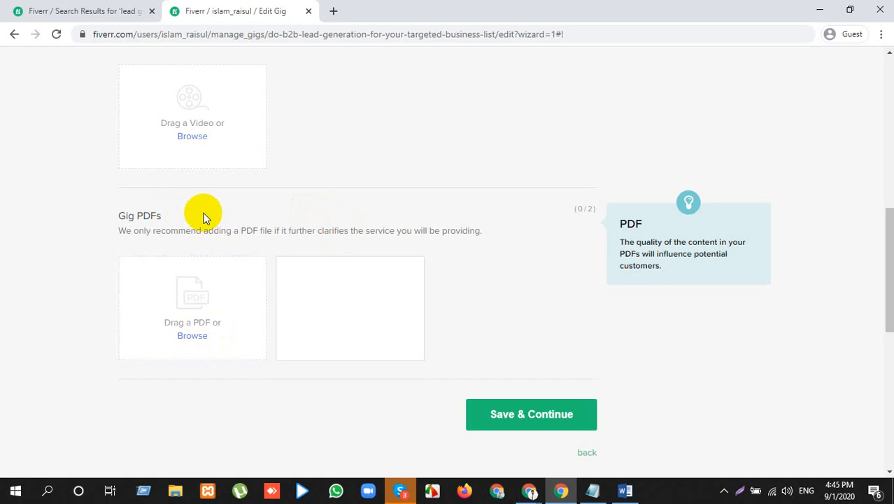
pyautogui.scroll(1, 203, 218)
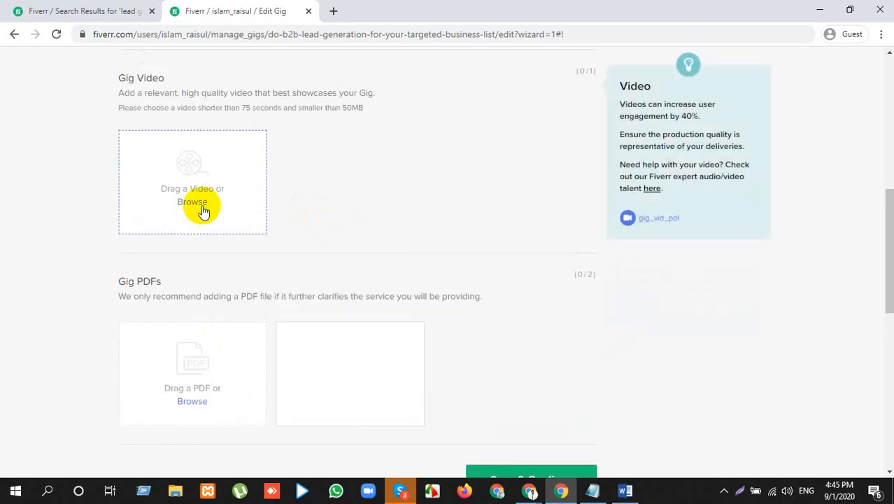
pyautogui.scroll(-4, 208, 266)
pyautogui.scroll(7, 209, 266)
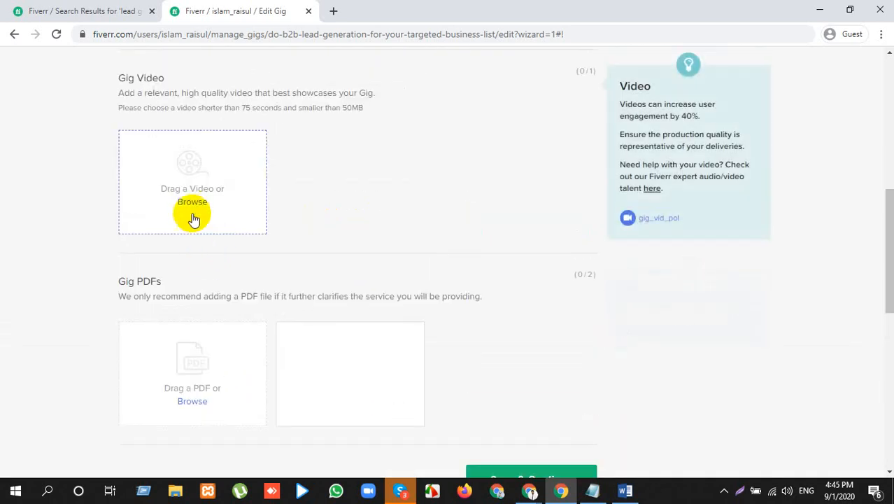
pyautogui.scroll(-3, 260, 207)
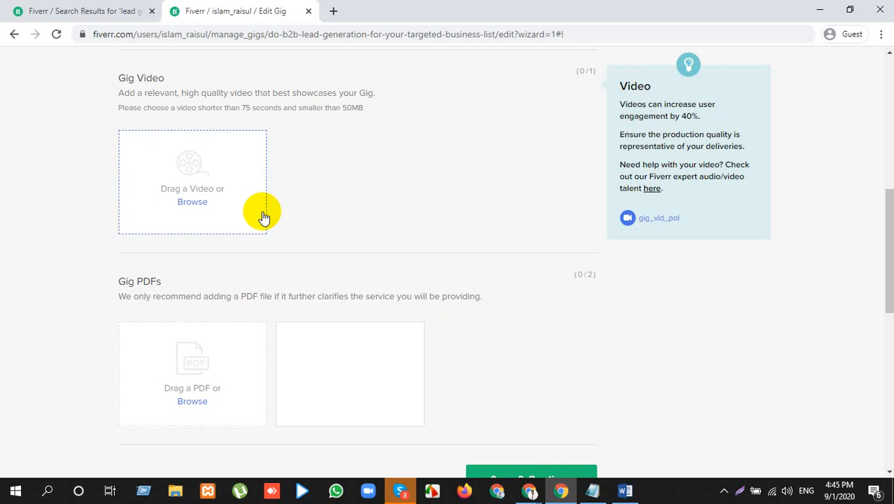
# Minimize all open windows to show the desktop and move the "Only For $5" image to an empty area nearer the middle.
pyautogui.click(820, 9)
pyautogui.click(783, 17)
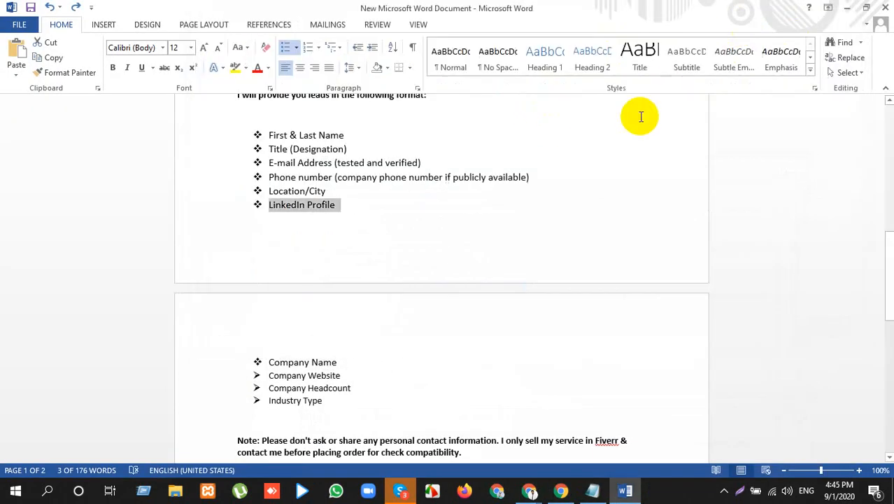
pyautogui.click(847, 7)
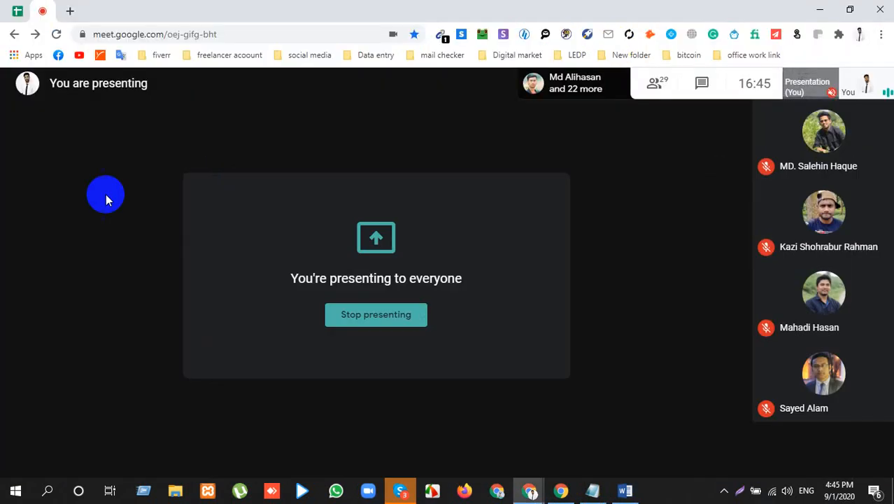
pyautogui.click(821, 10)
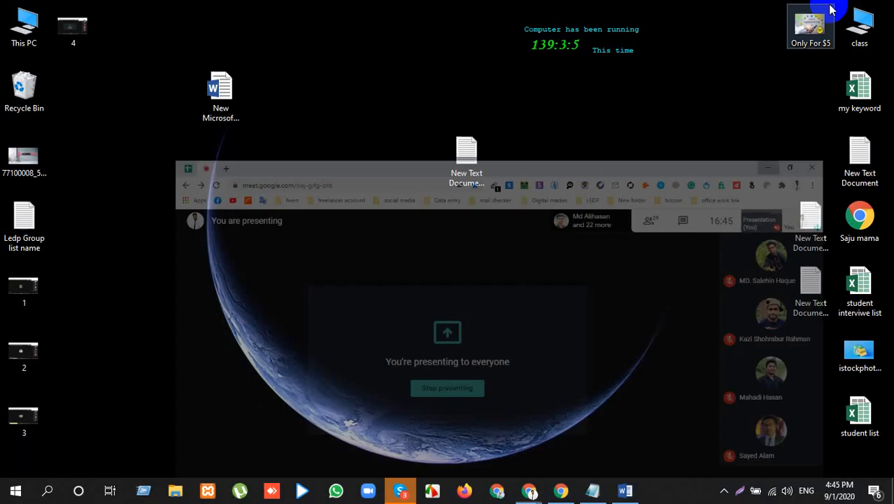
pyautogui.moveTo(832, 39); pyautogui.dragTo(341, 233)
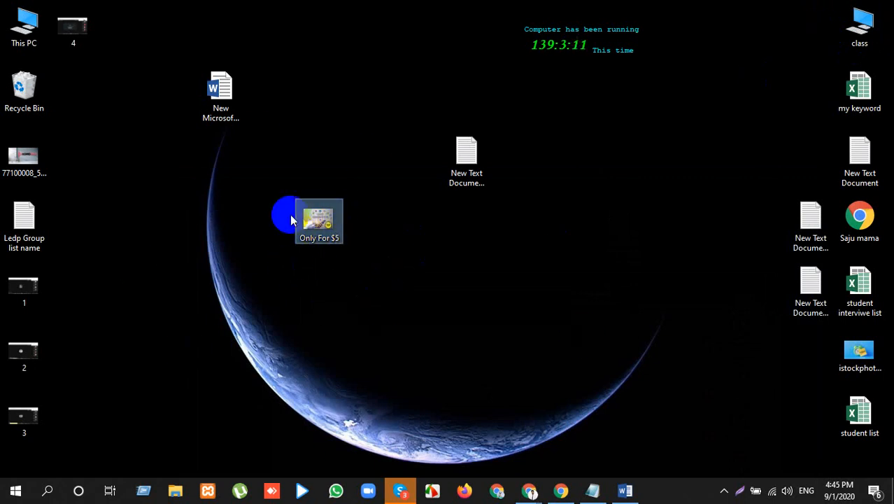
pyautogui.click(560, 491)
pyautogui.click(560, 492)
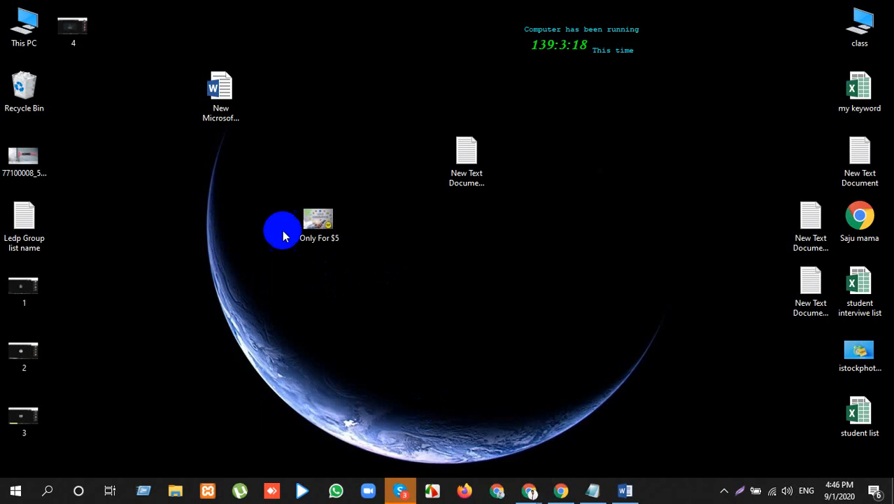
pyautogui.moveTo(227, 194); pyautogui.dragTo(405, 395)
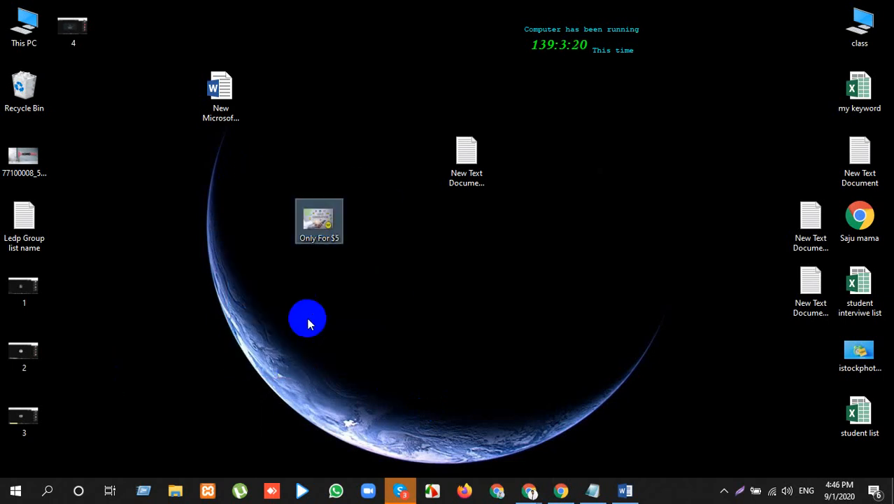
pyautogui.click(308, 328)
# Copy the gig title "I will do b2b lead generation for your targeted business" from the Notepad document and minimize the document.
pyautogui.click(593, 490)
pyautogui.scroll(20, 411, 242)
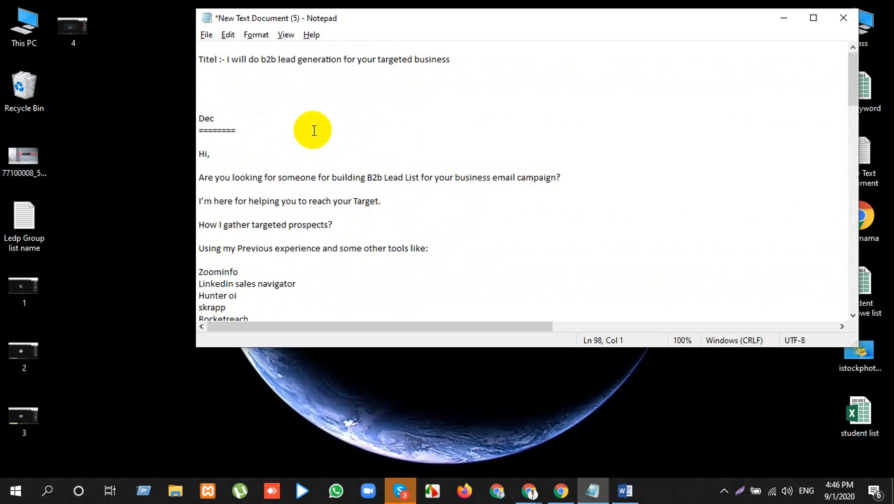
pyautogui.moveTo(227, 61); pyautogui.dragTo(407, 82)
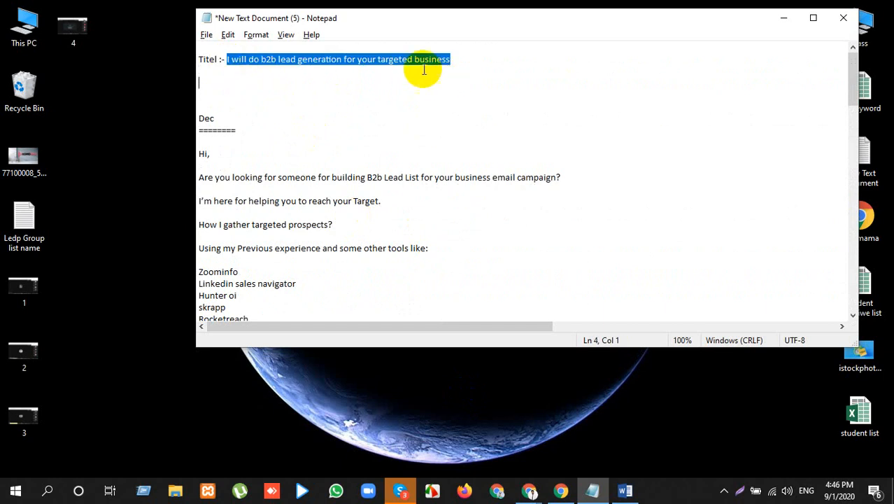
pyautogui.rightClick(384, 63)
pyautogui.click(416, 105)
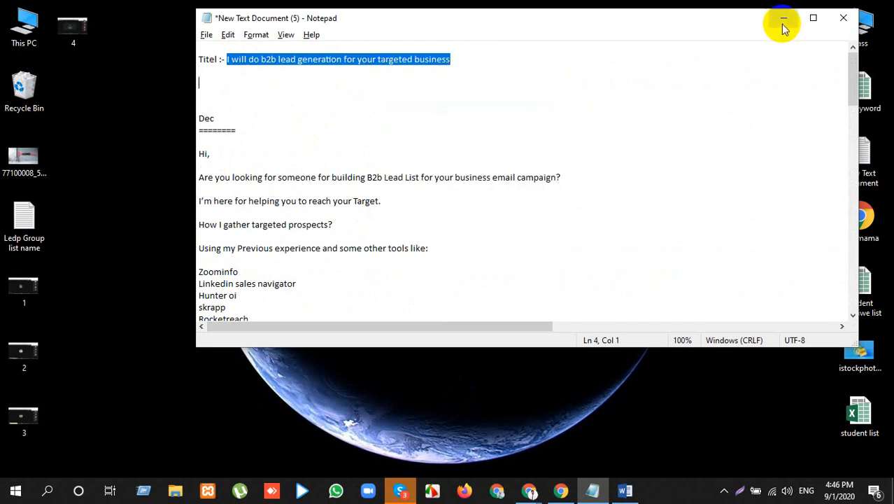
pyautogui.click(784, 17)
# Try to rename the "Only For $5" image with the copied gig title followed by "info".
pyautogui.rightClick(321, 227)
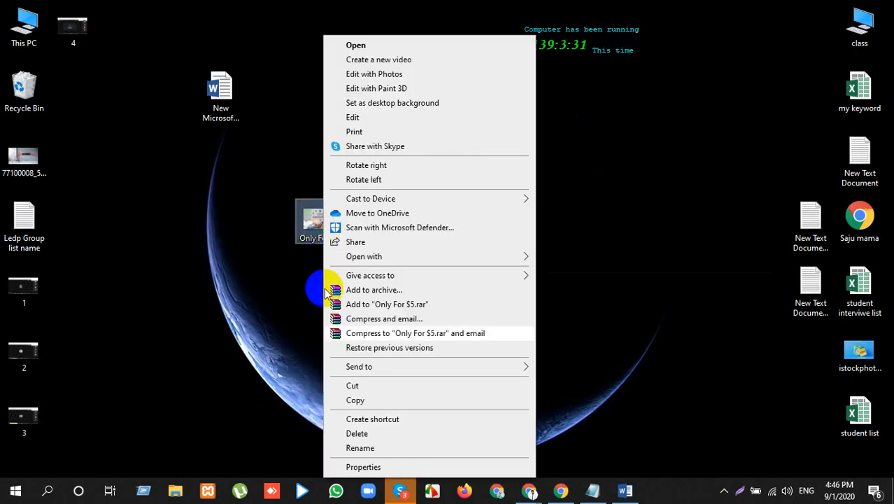
pyautogui.click(353, 445)
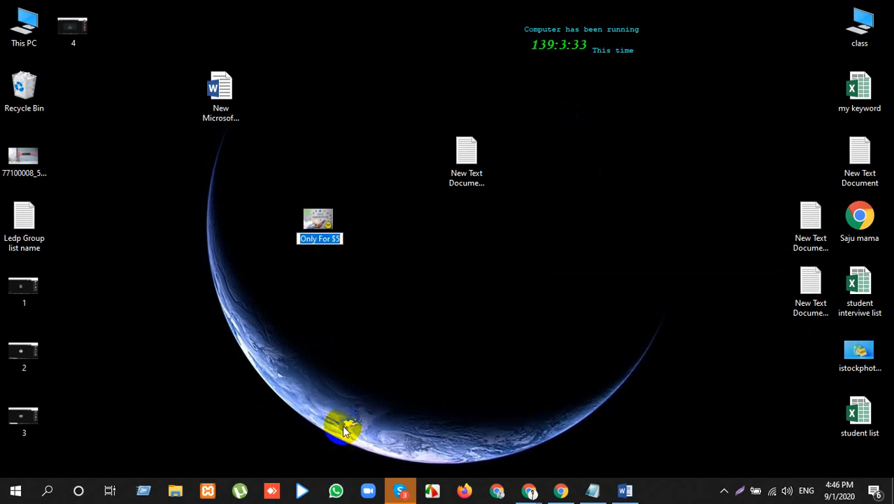
pyautogui.hotkey('ctrl', 'v')
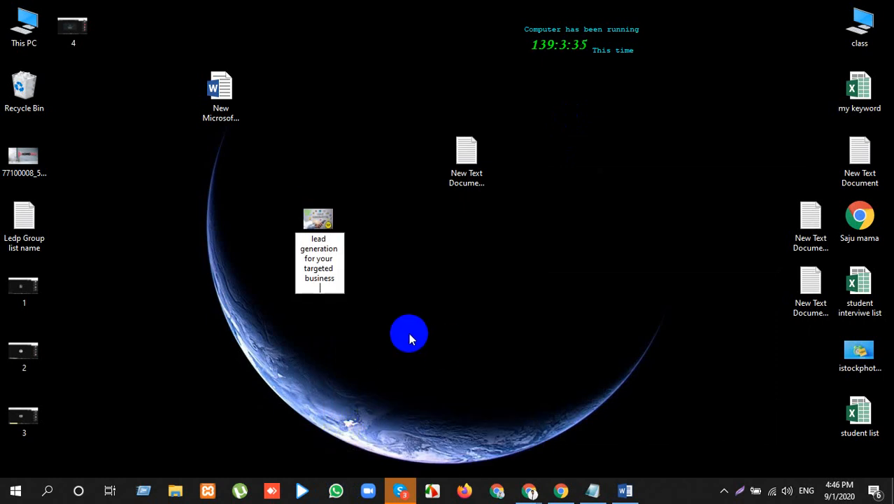
pyautogui.click(339, 284)
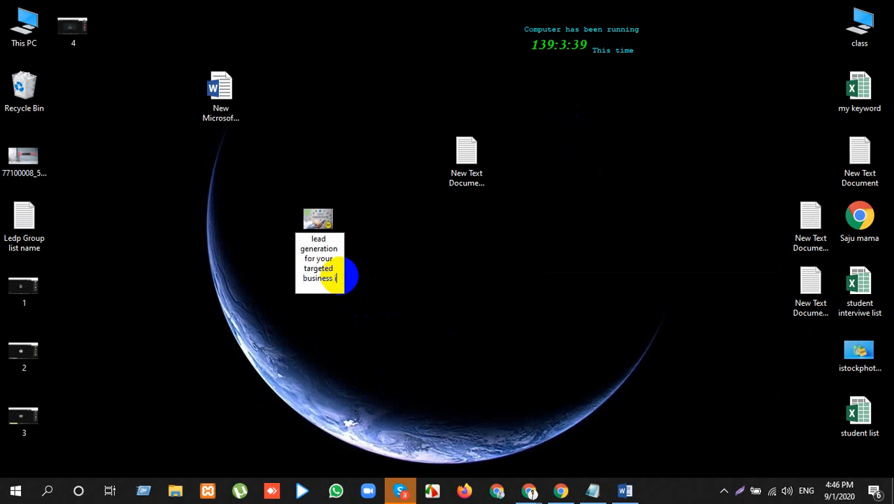
pyautogui.write('info')
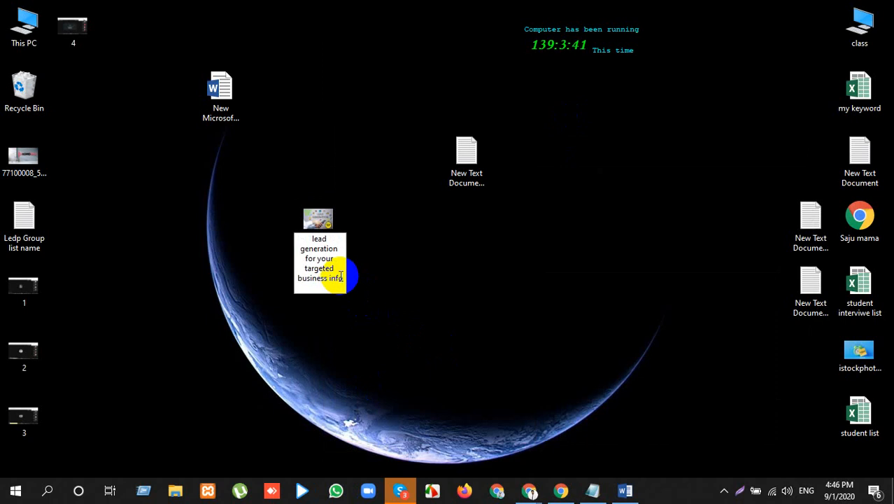
pyautogui.click(435, 292)
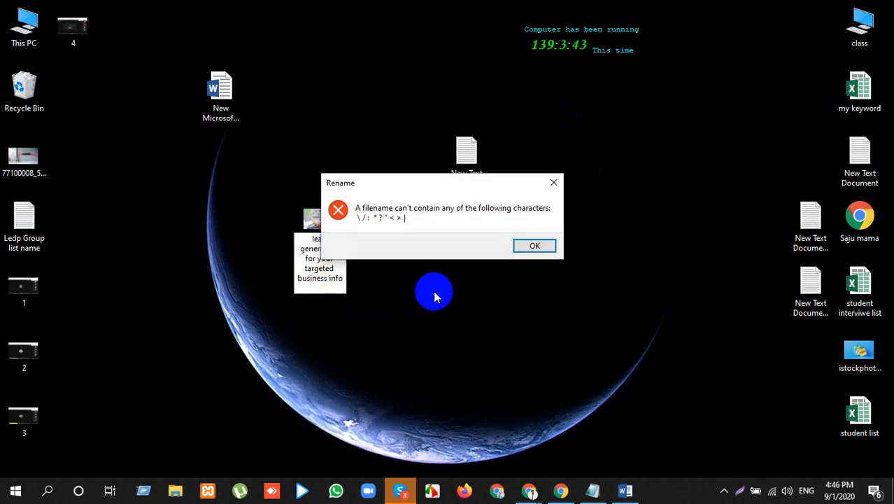
pyautogui.click(544, 244)
# Switch to Chrome, paste the gig title into the address bar, extend it with "list", and copy the full line.
pyautogui.hotkey('alt', 'Tab')
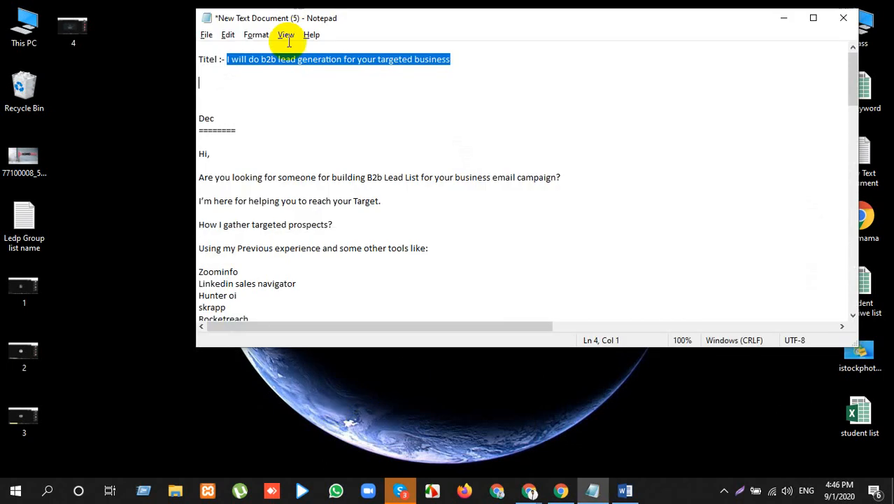
pyautogui.click(564, 491)
pyautogui.click(566, 490)
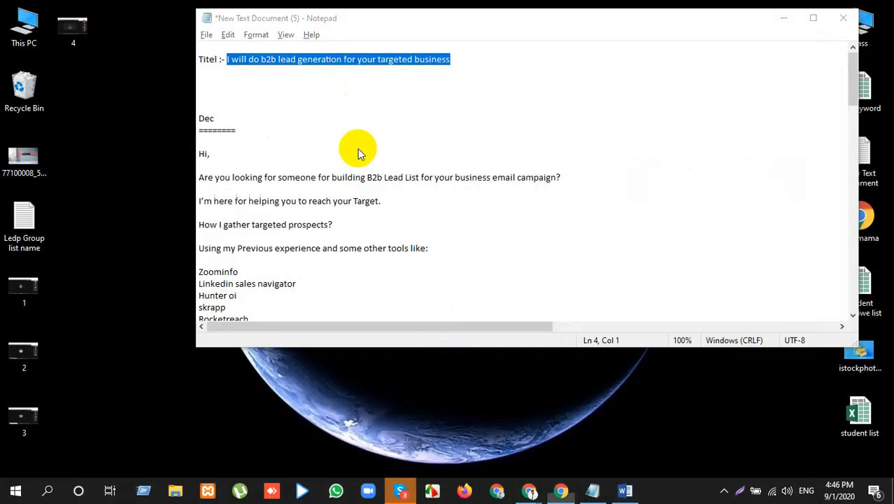
pyautogui.hotkey('alt', 'Tab')
pyautogui.click(284, 34)
pyautogui.hotkey('ctrl', 'v')
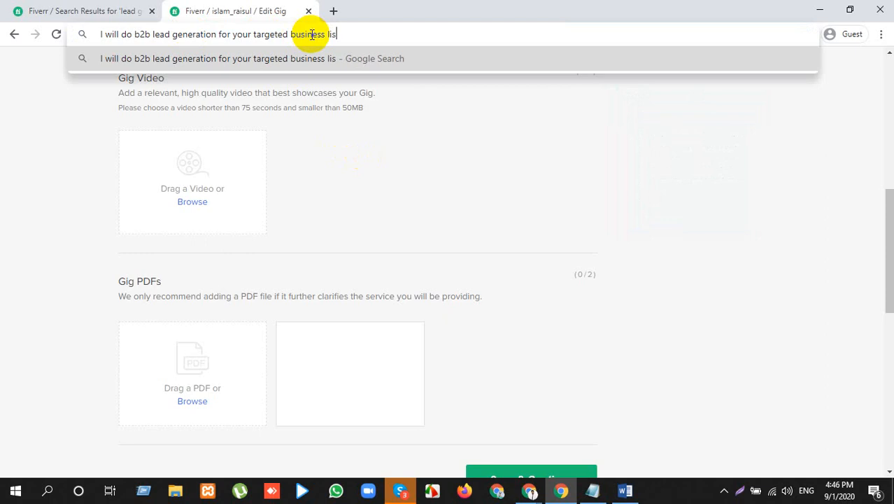
pyautogui.hotkey('ctrl', 'a')
pyautogui.hotkey('ctrl', 'c')
pyautogui.hotkey('alt', 'Tab')
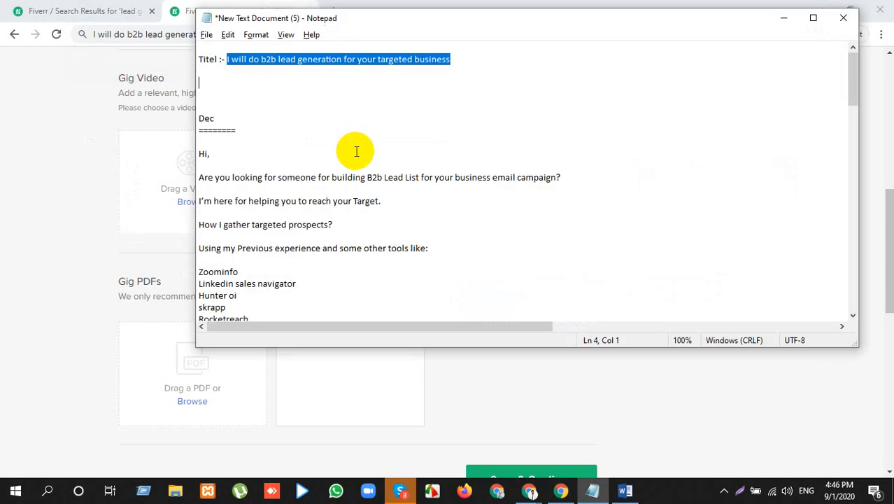
# Return to the desktop and rename the "Only For $5" image as "I will do b2b lead generation for your targeted business list".
pyautogui.click(795, 21)
pyautogui.click(824, 8)
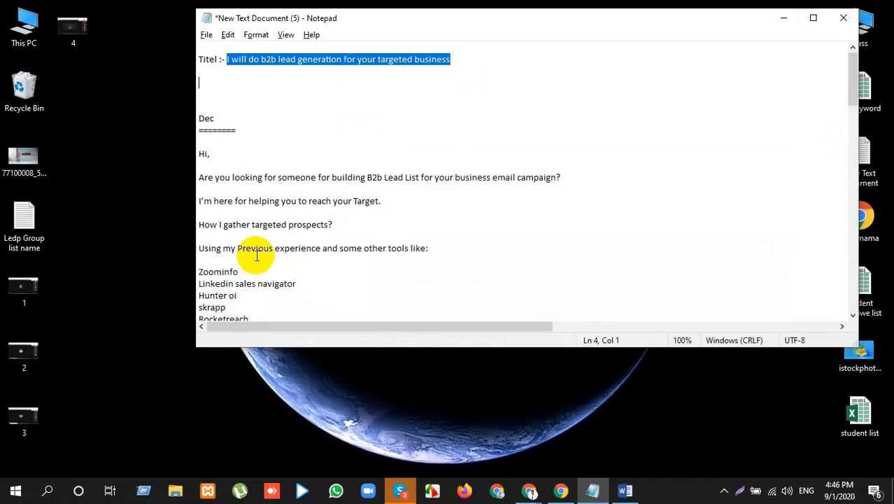
pyautogui.click(815, 16)
pyautogui.rightClick(313, 240)
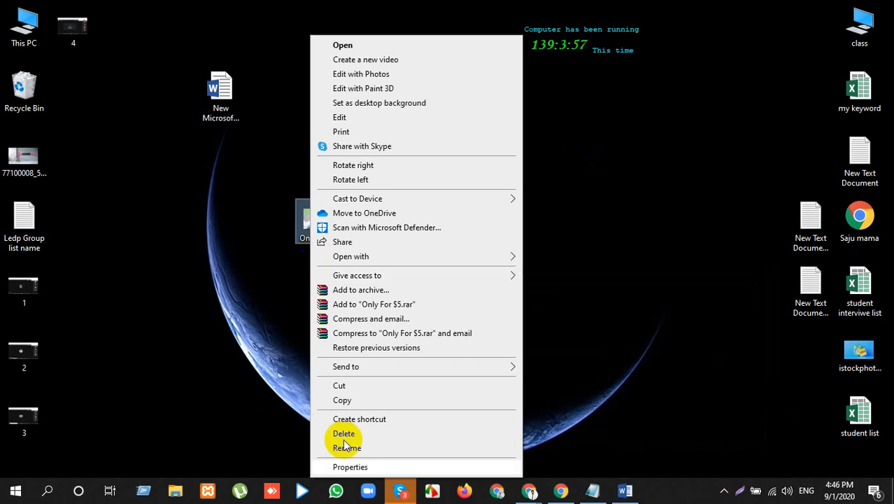
pyautogui.click(350, 445)
pyautogui.hotkey('ctrl', 'v')
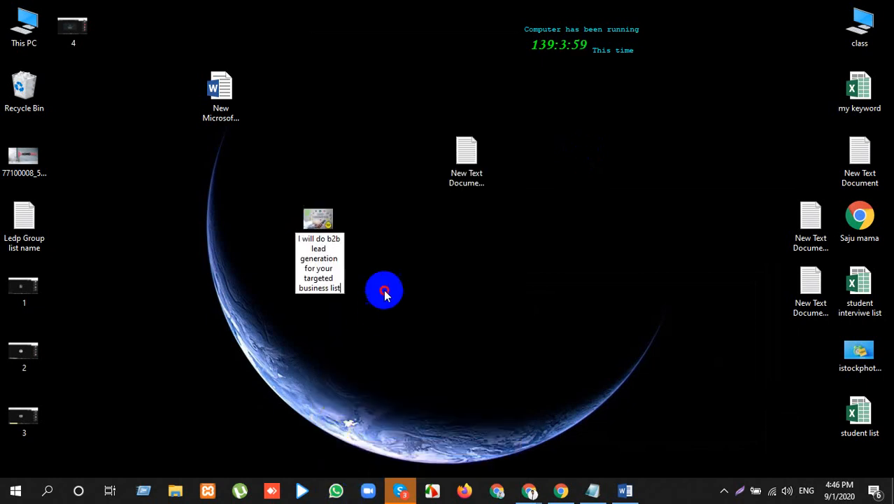
pyautogui.press('Return')
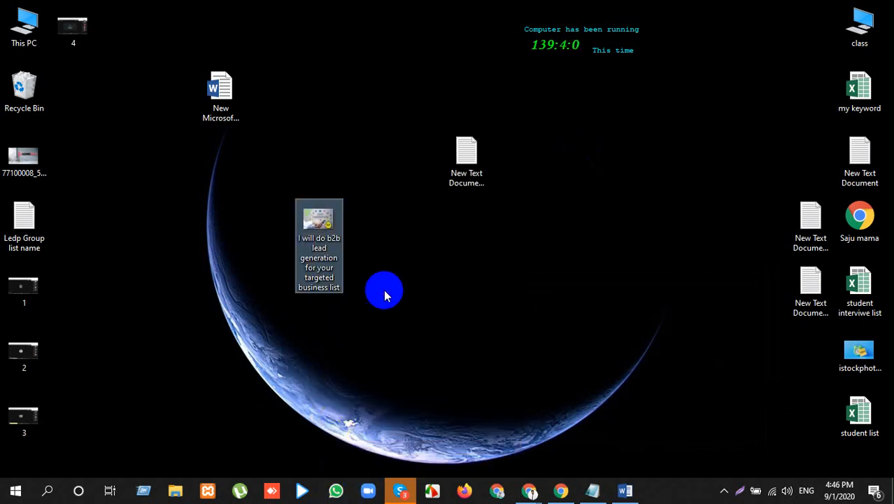
# Open the detailed file properties of the desktop image "I will do b2b lead generation for your targeted business list".
pyautogui.rightClick(318, 262)
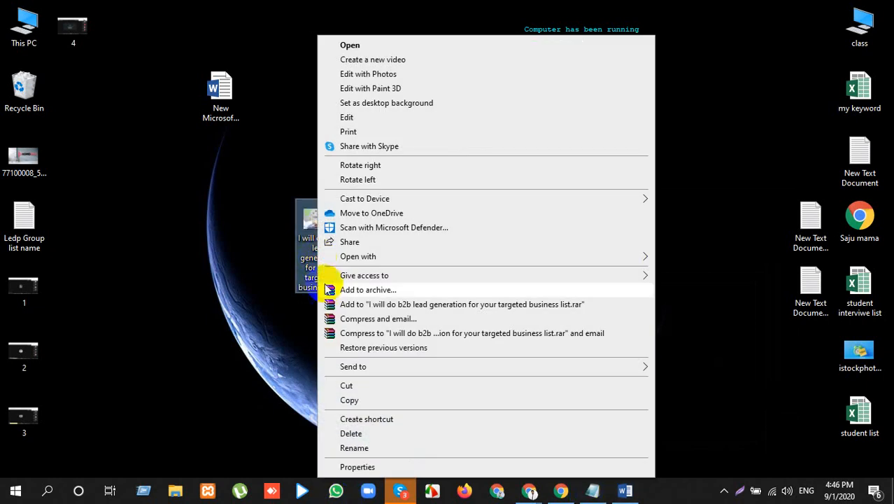
pyautogui.click(377, 467)
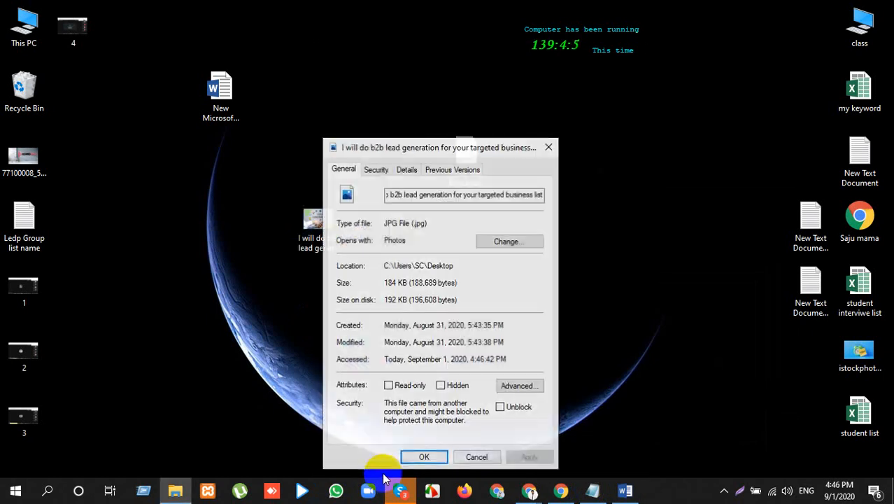
pyautogui.moveTo(413, 145); pyautogui.dragTo(397, 56)
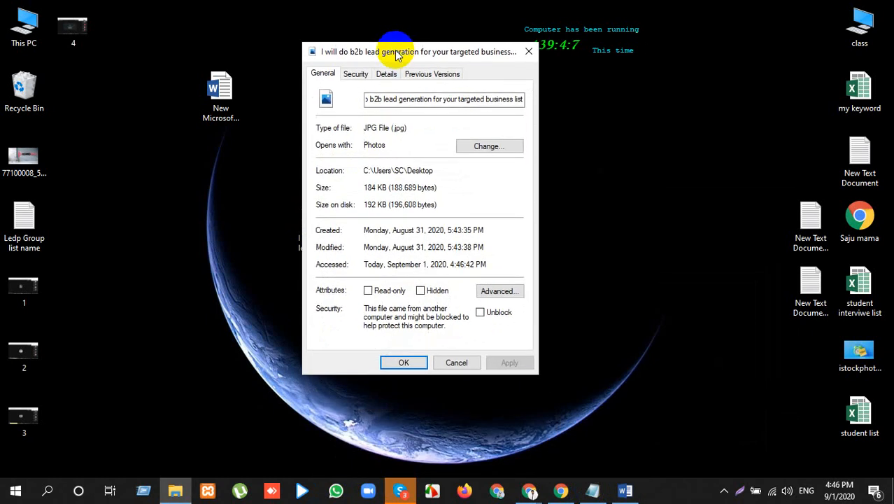
pyautogui.click(384, 74)
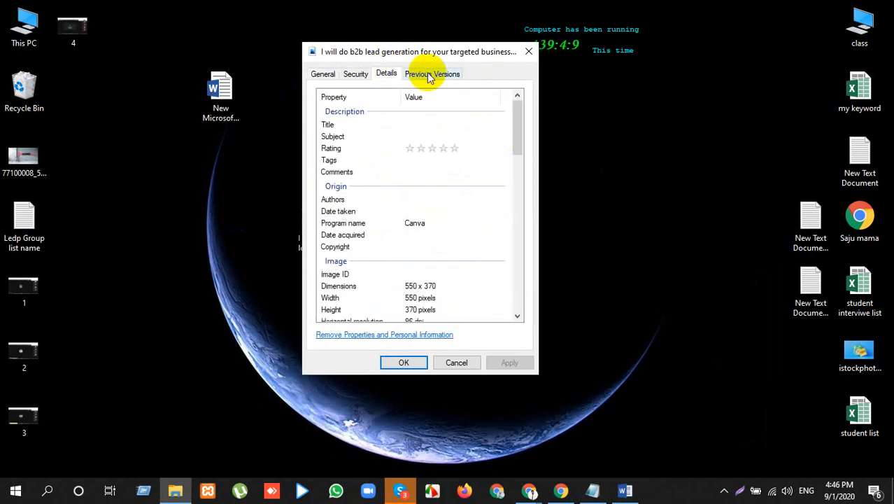
# Set the image's Title and Subject to "I will do b2b lead generation for your targeted business list".
pyautogui.click(382, 125)
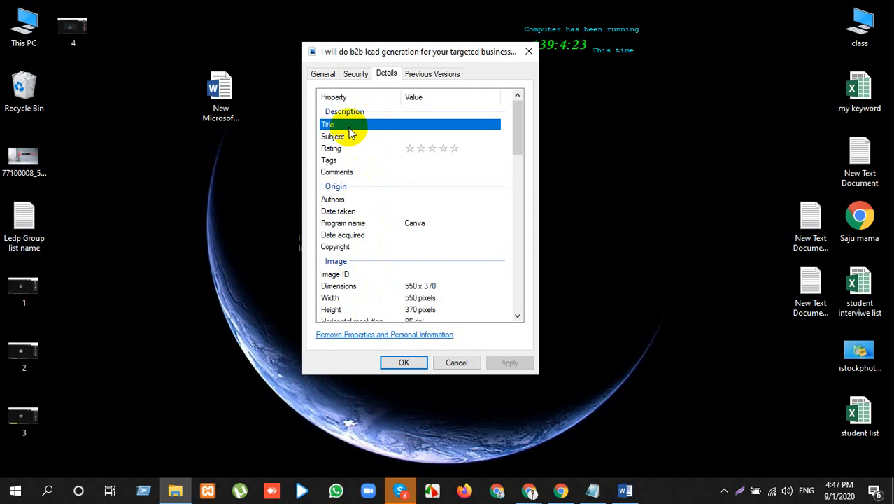
pyautogui.click(429, 123)
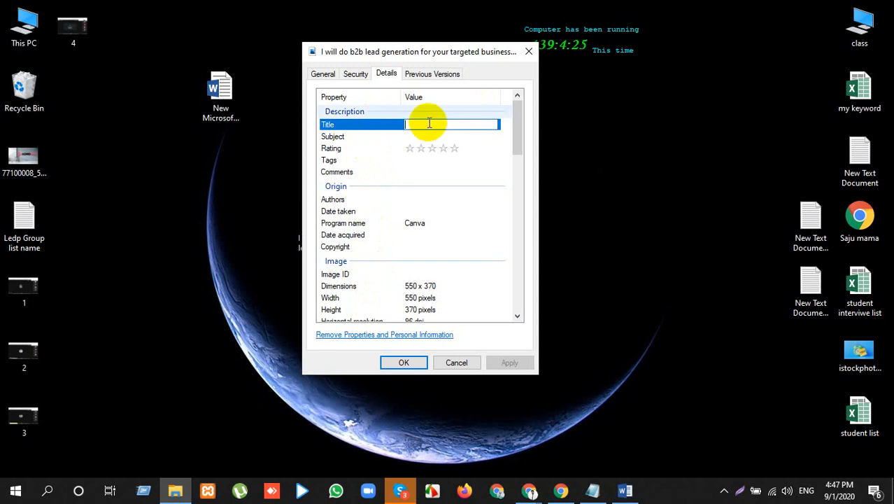
pyautogui.click(479, 159)
pyautogui.click(375, 137)
pyautogui.click(451, 136)
pyautogui.click(415, 136)
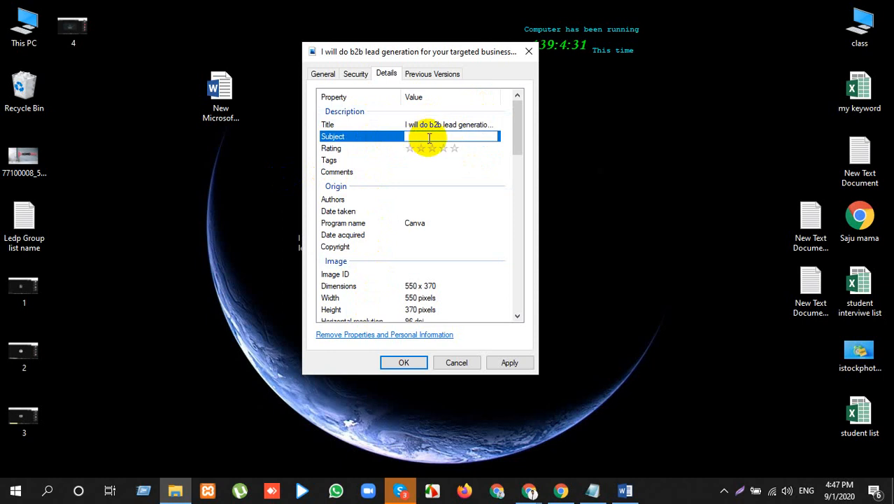
pyautogui.hotkey('ctrl', 'v')
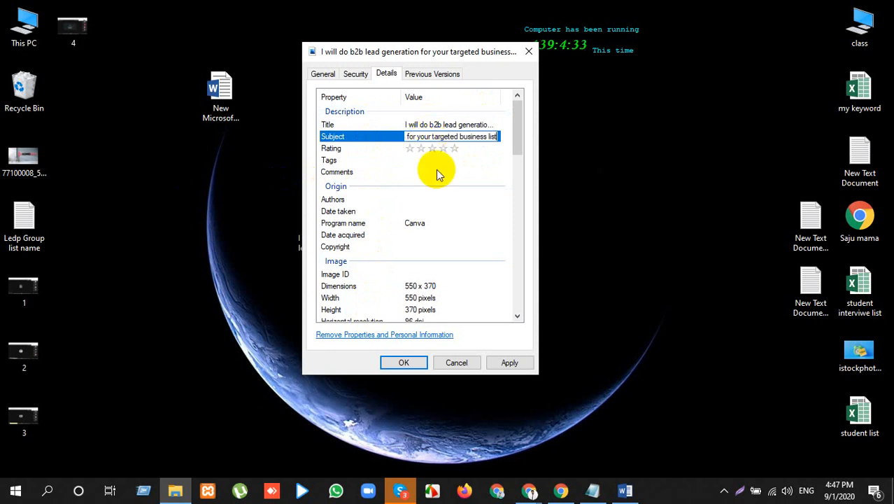
pyautogui.click(468, 160)
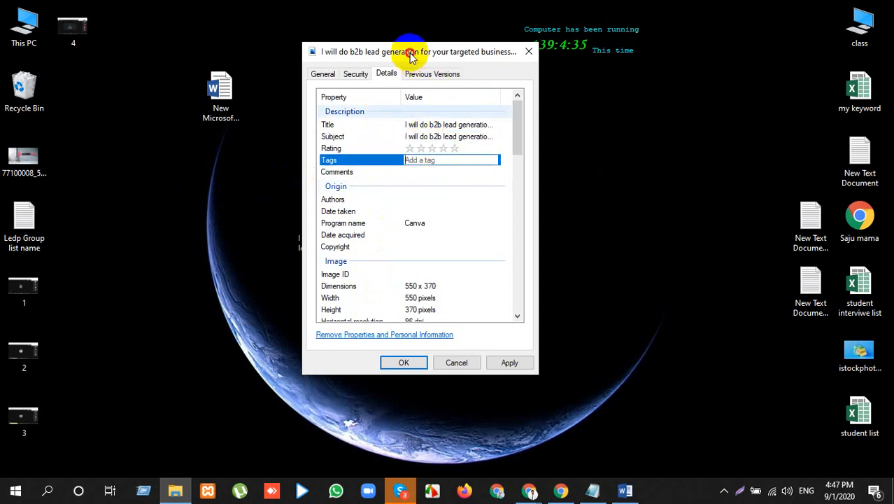
pyautogui.moveTo(403, 56); pyautogui.dragTo(603, 22)
pyautogui.click(301, 249)
pyautogui.click(297, 238)
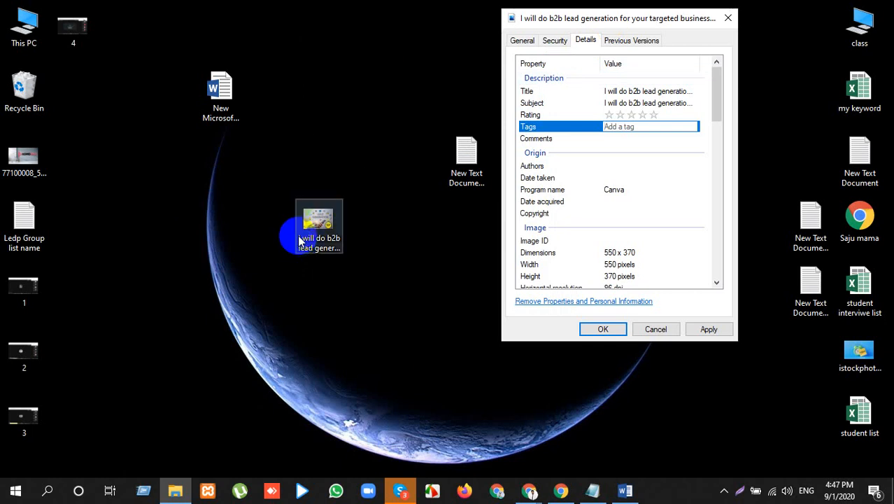
pyautogui.rightClick(298, 235)
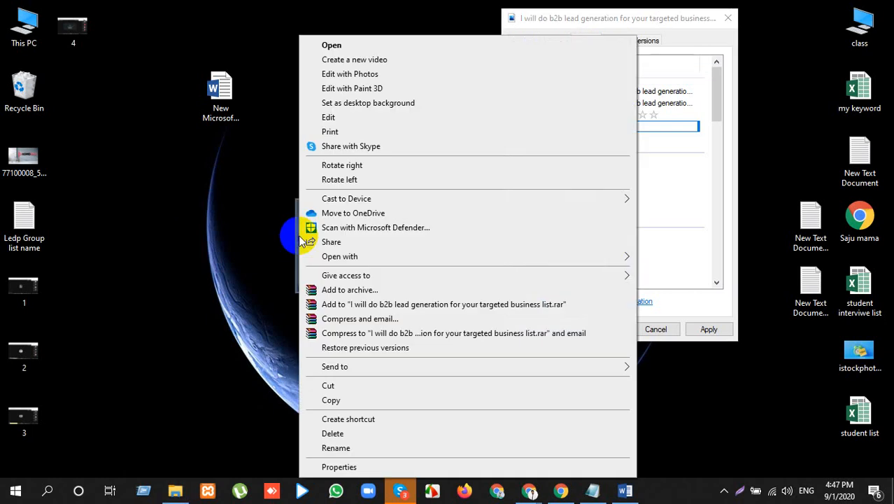
pyautogui.click(340, 466)
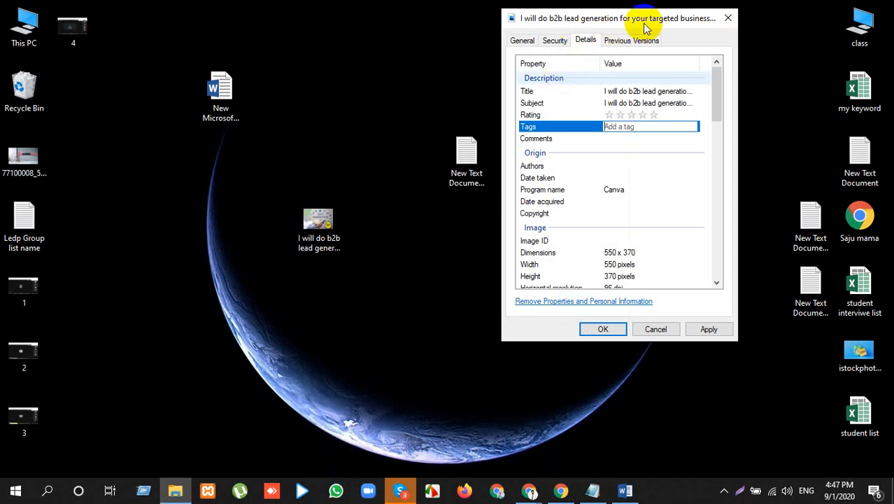
pyautogui.moveTo(645, 23); pyautogui.dragTo(505, 27)
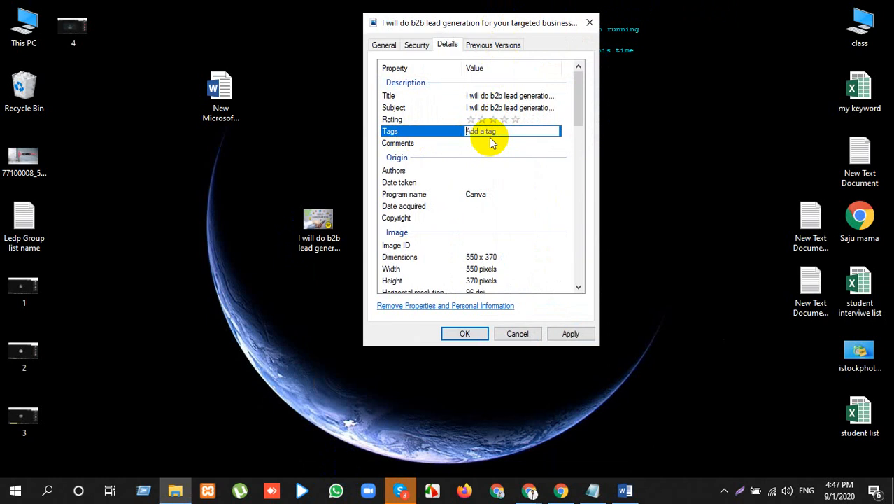
# Copy "b2b lead generation" from the keyword list at the end of the Notepad notes and add it as an image tag.
pyautogui.click(588, 483)
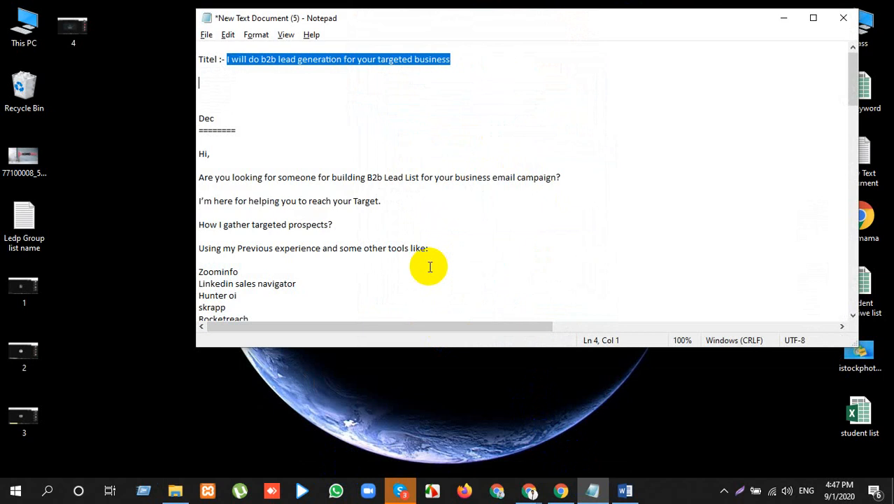
pyautogui.scroll(-15, 427, 265)
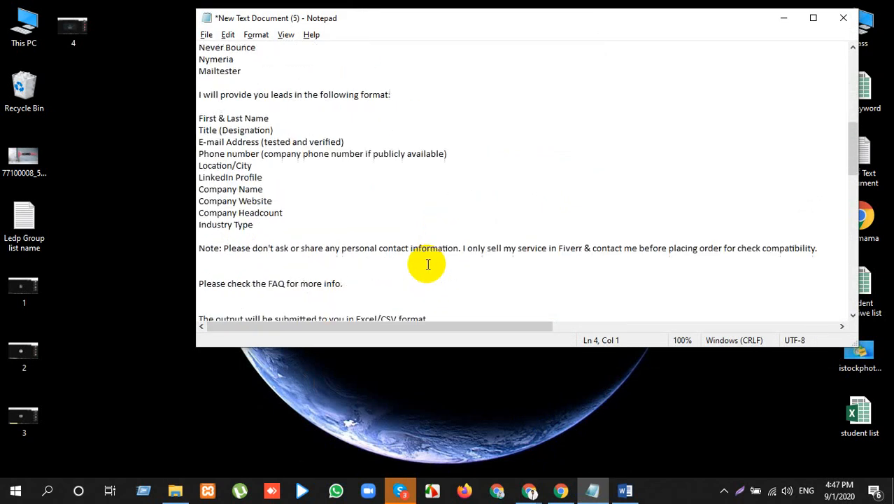
pyautogui.scroll(-2, 425, 265)
pyautogui.scroll(-13, 426, 265)
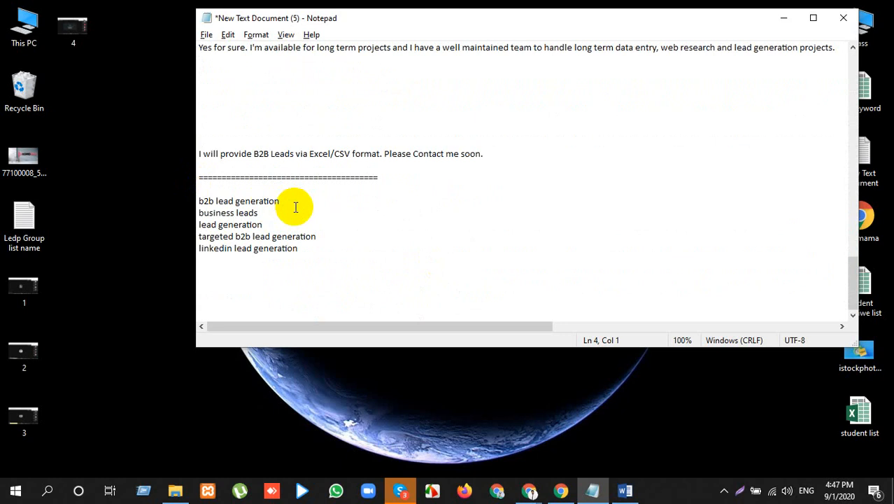
pyautogui.click(259, 201)
pyautogui.moveTo(280, 201); pyautogui.dragTo(199, 201)
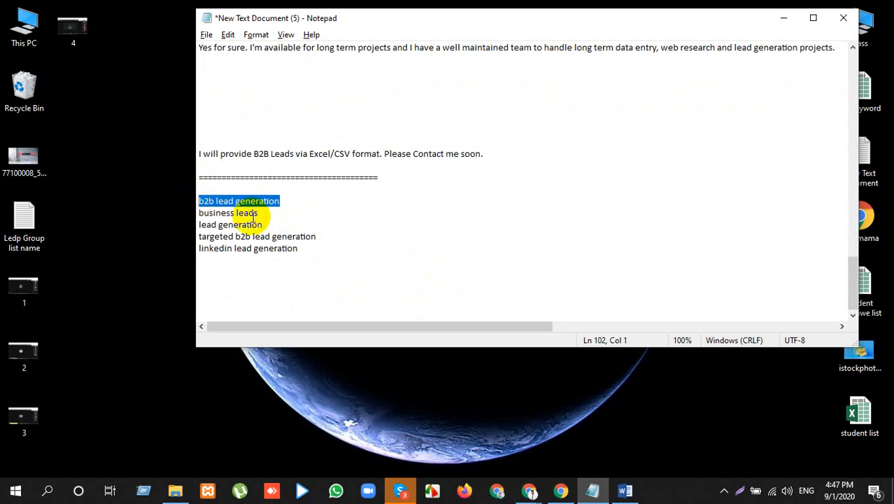
pyautogui.hotkey('alt', 'Tab')
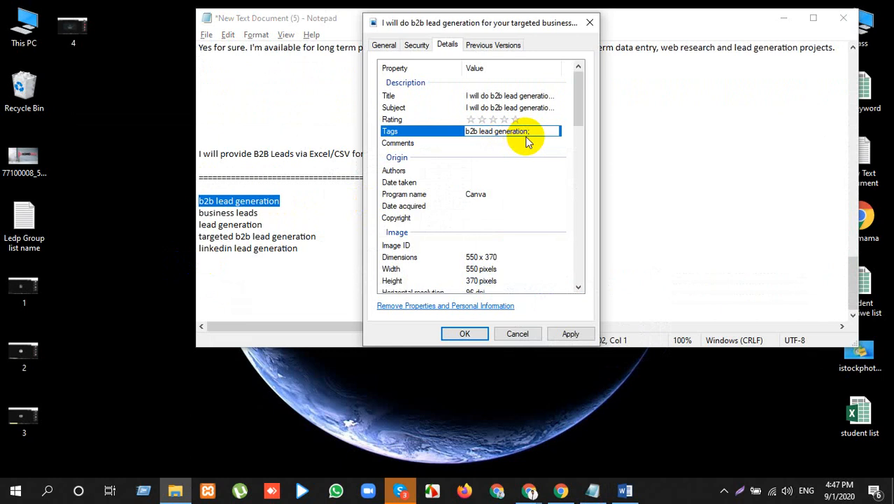
pyautogui.click(540, 135)
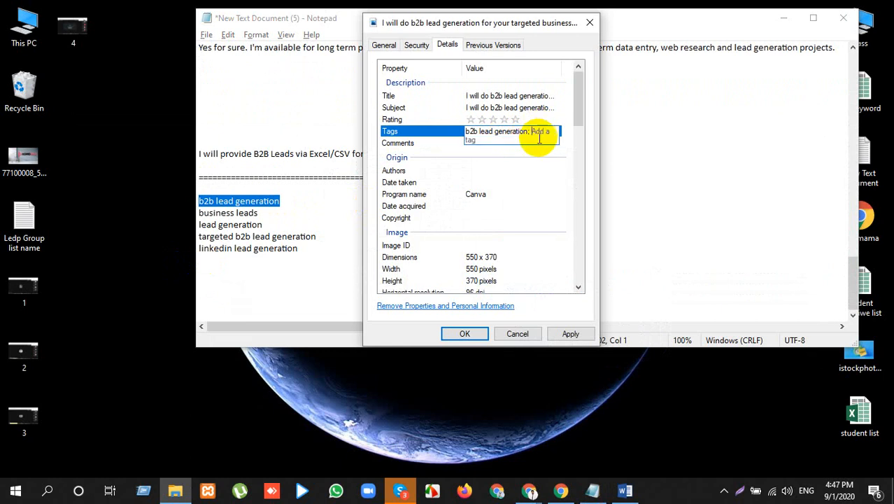
# Copy the keyword "business leads" from the notes and add it as the image's second tag.
pyautogui.hotkey('alt', 'Tab')
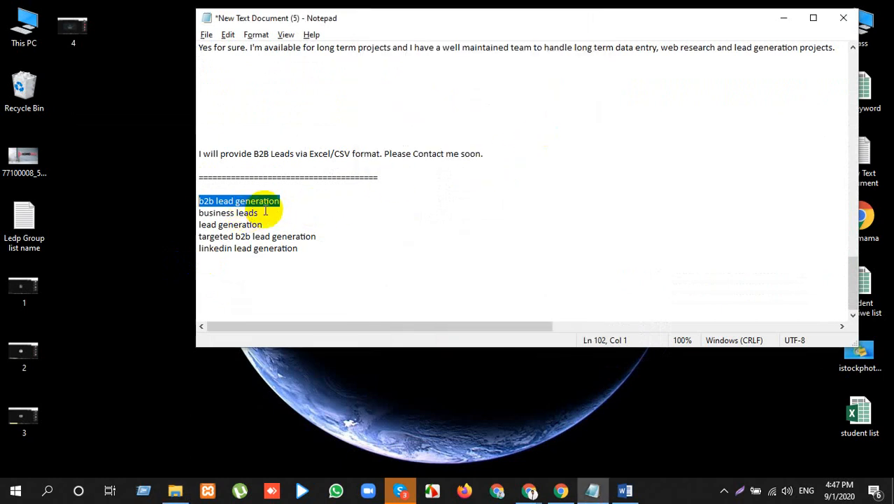
pyautogui.moveTo(265, 212); pyautogui.dragTo(200, 201)
pyautogui.click(248, 212)
pyautogui.moveTo(258, 213); pyautogui.dragTo(189, 211)
pyautogui.hotkey('alt', 'Tab')
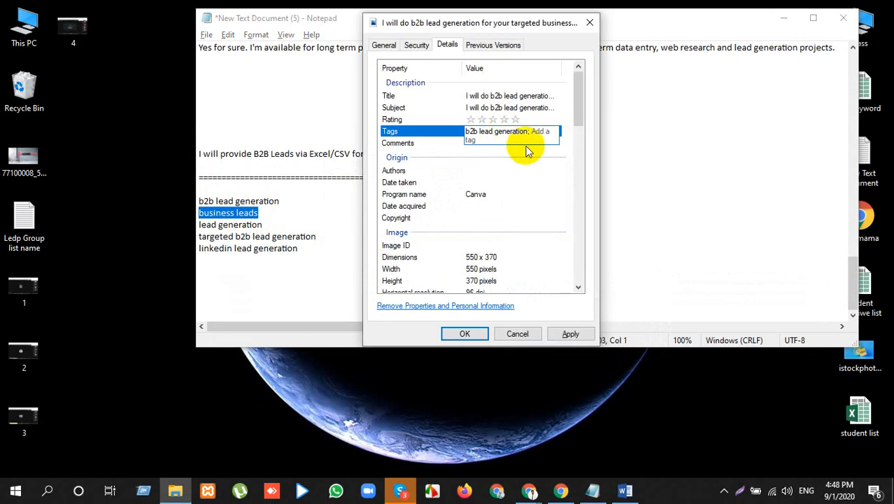
# Copy the keyword "lead generation" from the notes and add it to the image's tags.
pyautogui.hotkey('alt', 'Tab')
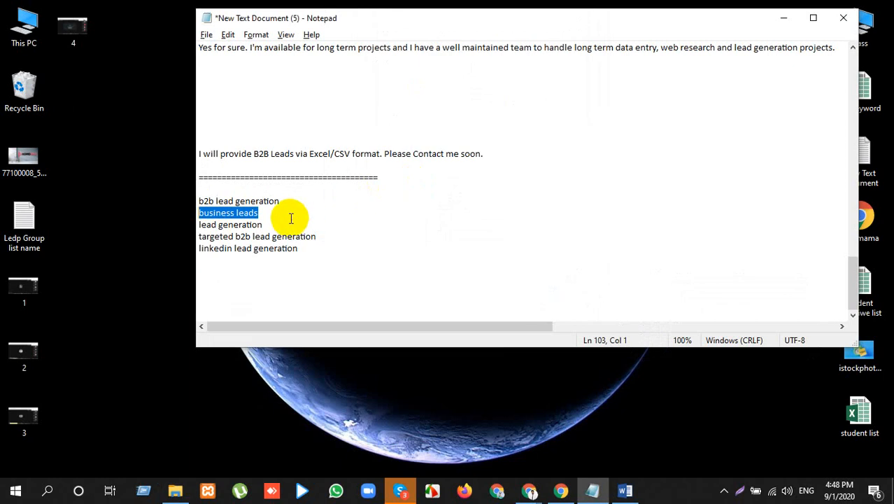
pyautogui.moveTo(265, 225); pyautogui.dragTo(190, 224)
pyautogui.hotkey('ctrl', 'c')
pyautogui.hotkey('alt', 'Tab')
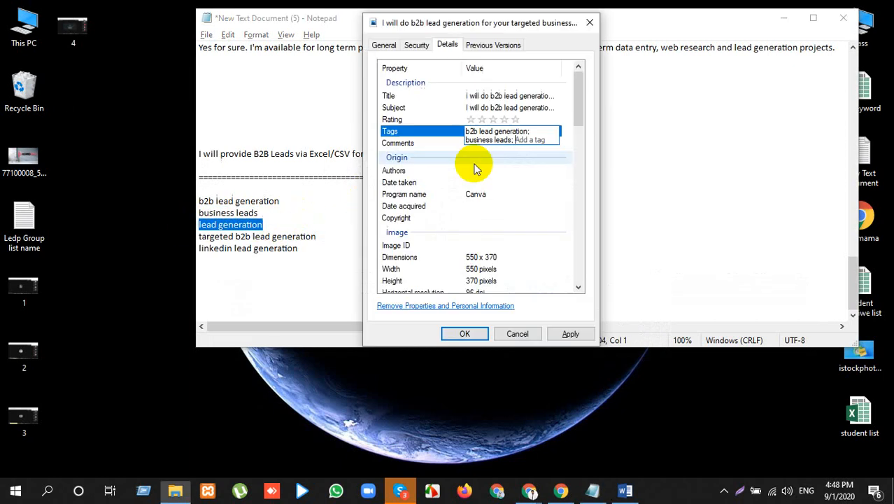
pyautogui.hotkey('ctrl', 'v')
pyautogui.write(';')
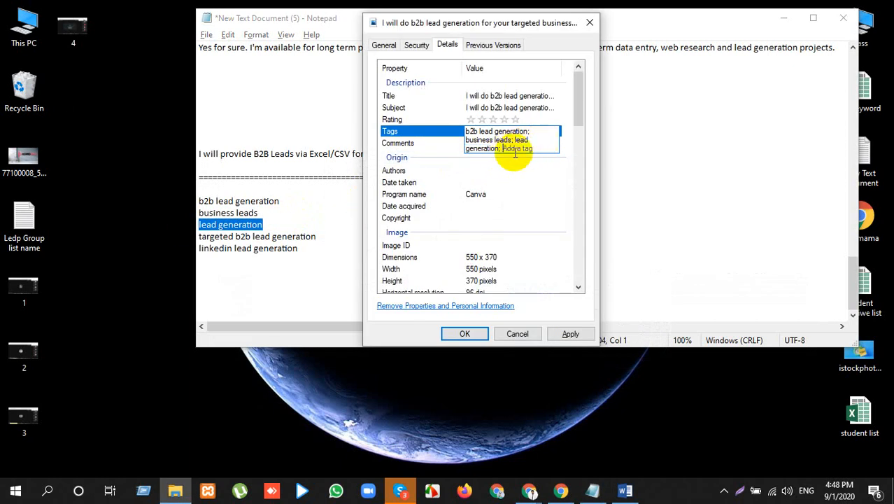
# Add the keyword "targeted b2b lead generation" from the notes to the image's tags.
pyautogui.moveTo(325, 236); pyautogui.dragTo(189, 240)
pyautogui.hotkey('ctrl', 'c')
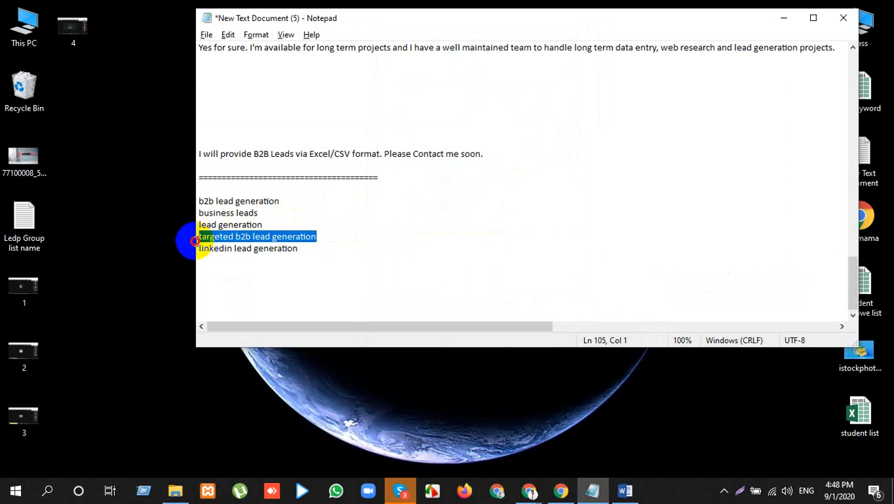
pyautogui.hotkey('alt', 'Tab')
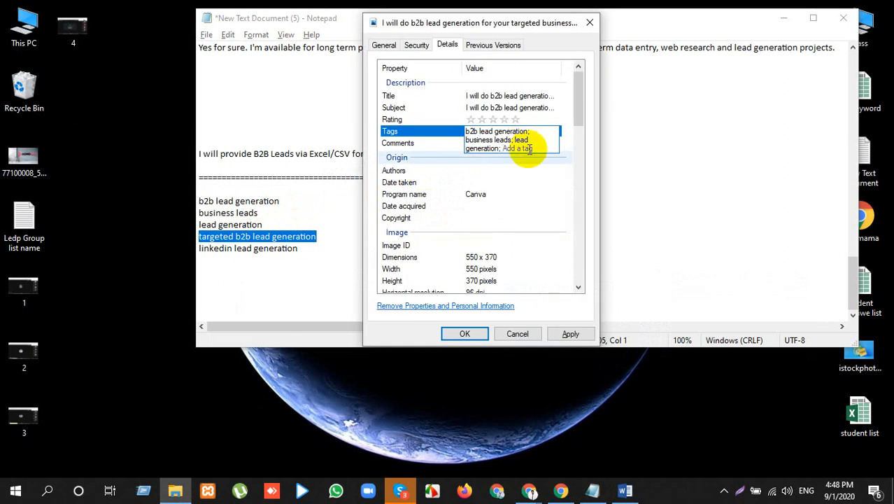
pyautogui.hotkey('ctrl', 'v')
pyautogui.write(';')
# Add the last keyword in the notes, "linkedin lead generation", to the image's tags and commit the tag list.
pyautogui.hotkey('alt', 'Tab')
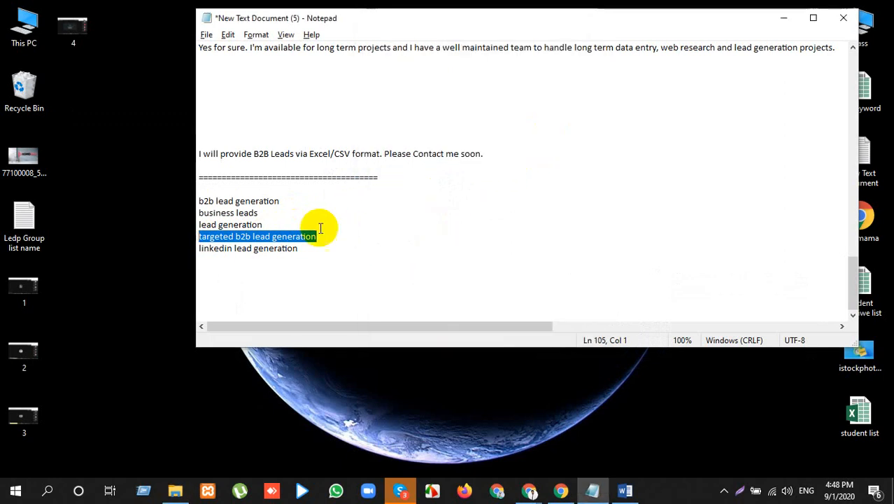
pyautogui.moveTo(321, 246); pyautogui.dragTo(189, 249)
pyautogui.hotkey('ctrl', 'c')
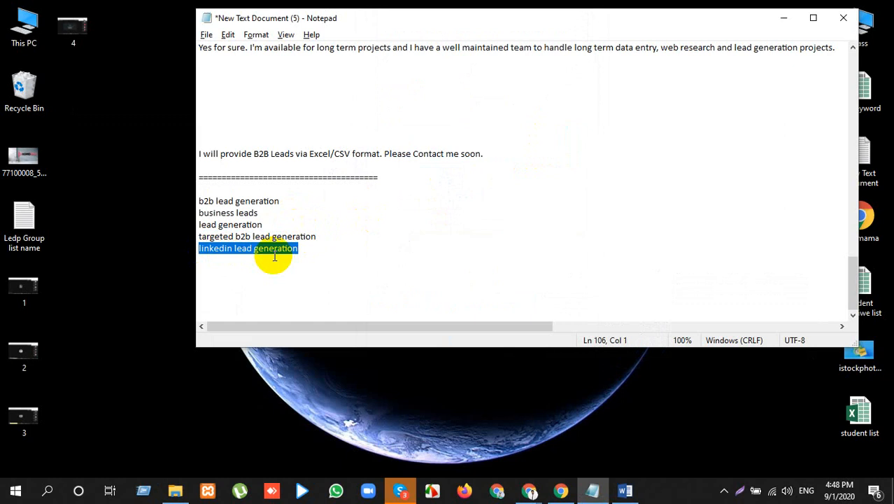
pyautogui.hotkey('alt', 'Tab')
pyautogui.hotkey('ctrl', 'v')
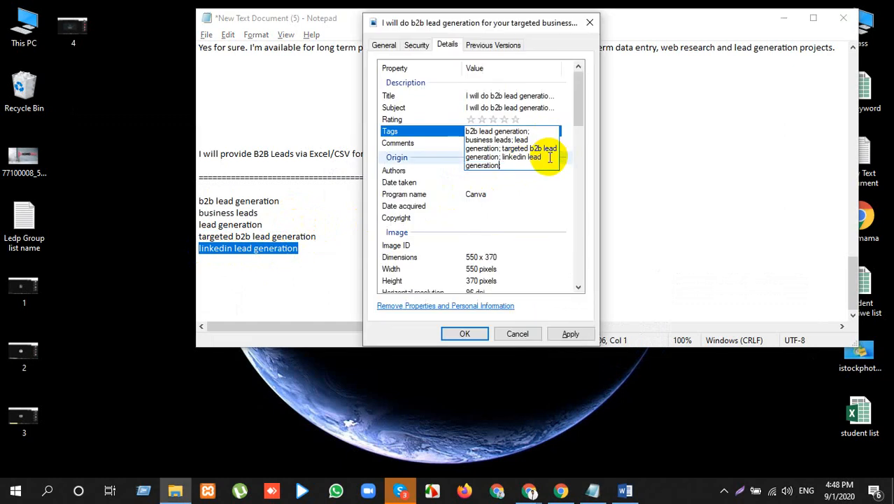
pyautogui.click(535, 194)
# Set the image's Rating to five stars.
pyautogui.click(494, 132)
pyautogui.click(411, 151)
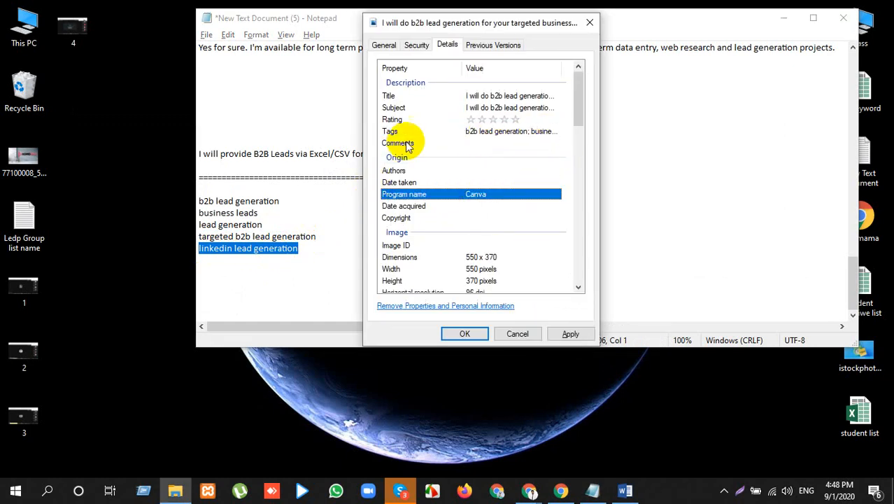
pyautogui.click(472, 131)
pyautogui.press('Return')
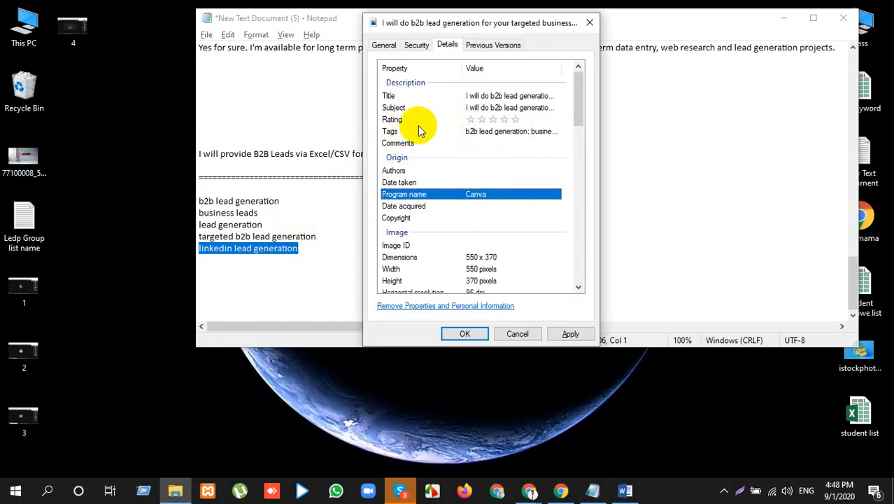
pyautogui.click(517, 121)
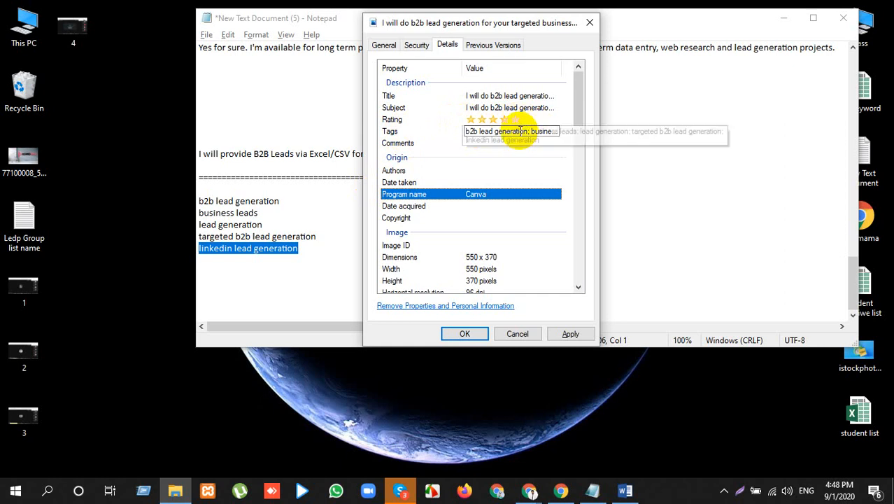
# Copy the full gig description from the Word document into the image's Comments property and save the file properties.
pyautogui.click(495, 143)
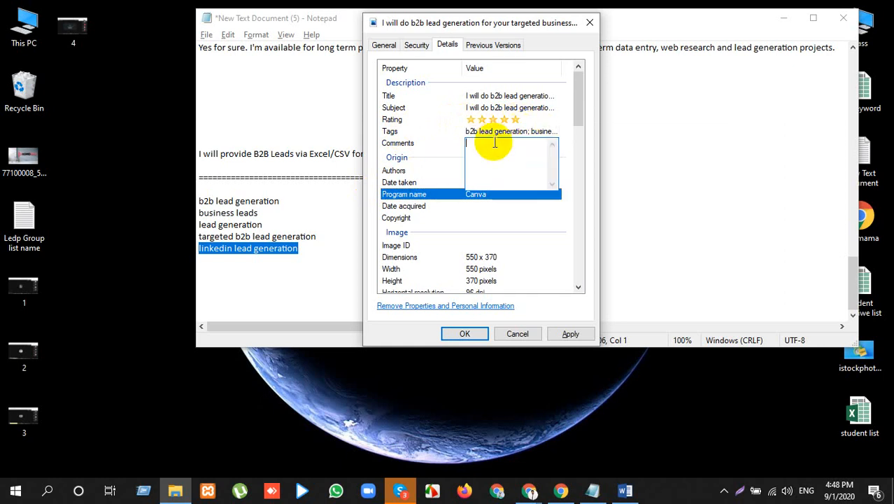
pyautogui.press('Return')
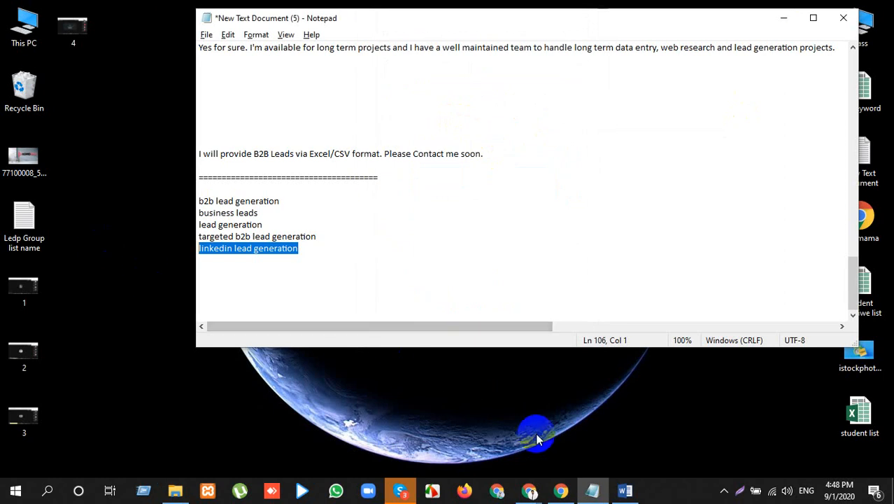
pyautogui.scroll(4, 328, 171)
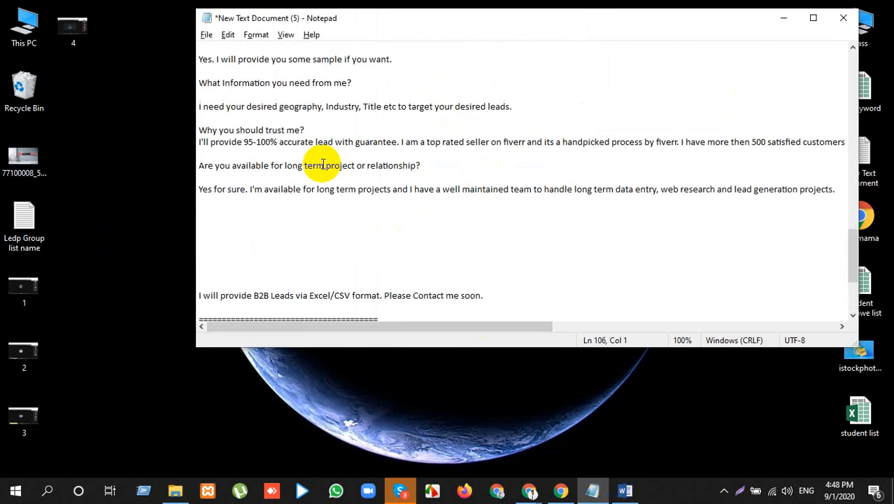
pyautogui.scroll(14, 323, 166)
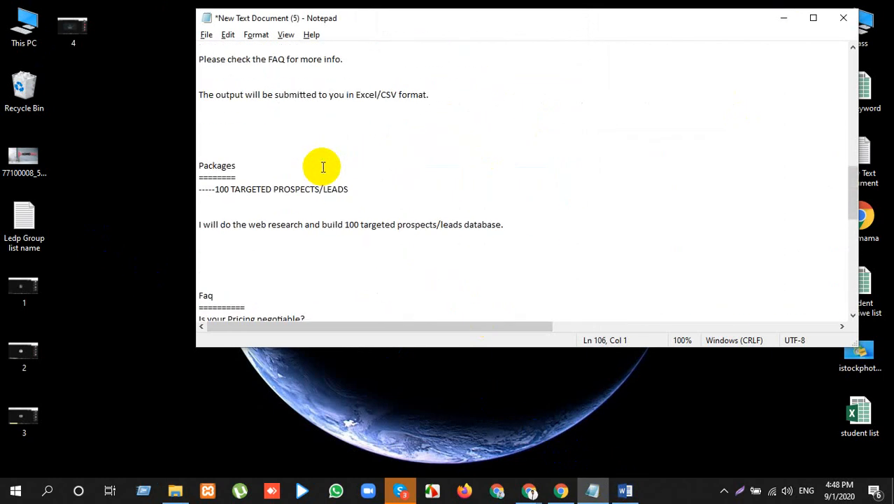
pyautogui.scroll(8, 323, 167)
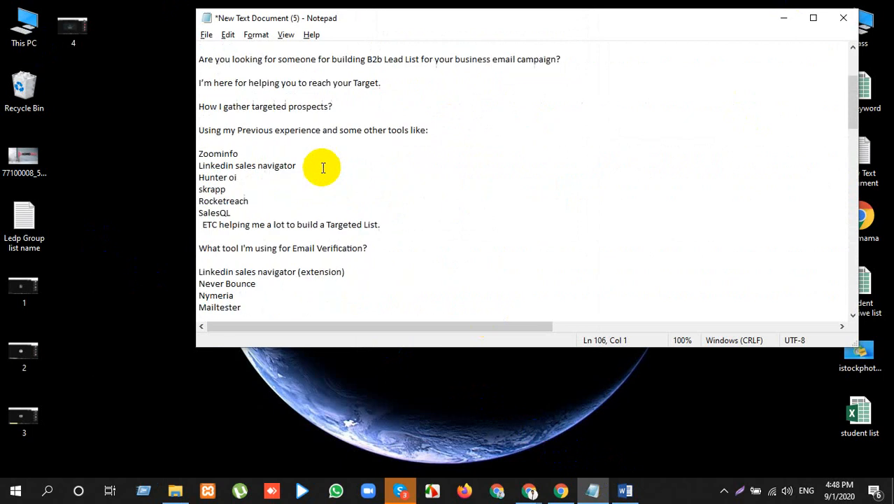
pyautogui.click(565, 412)
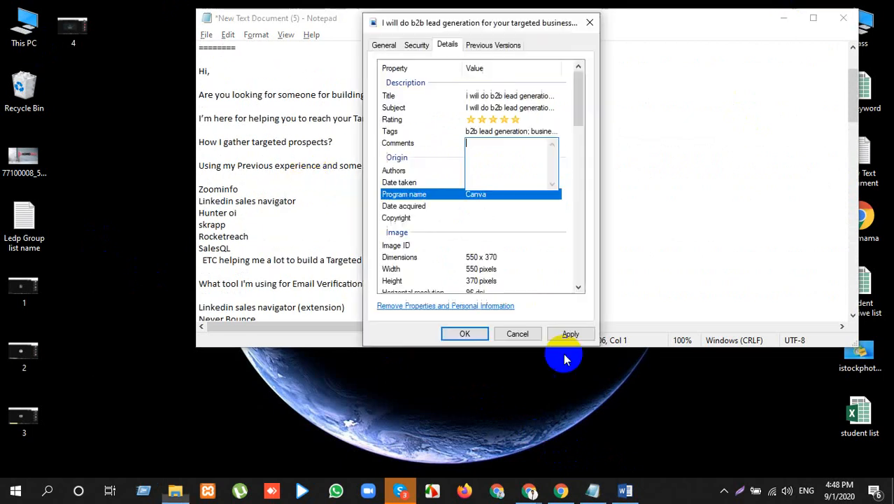
pyautogui.click(625, 490)
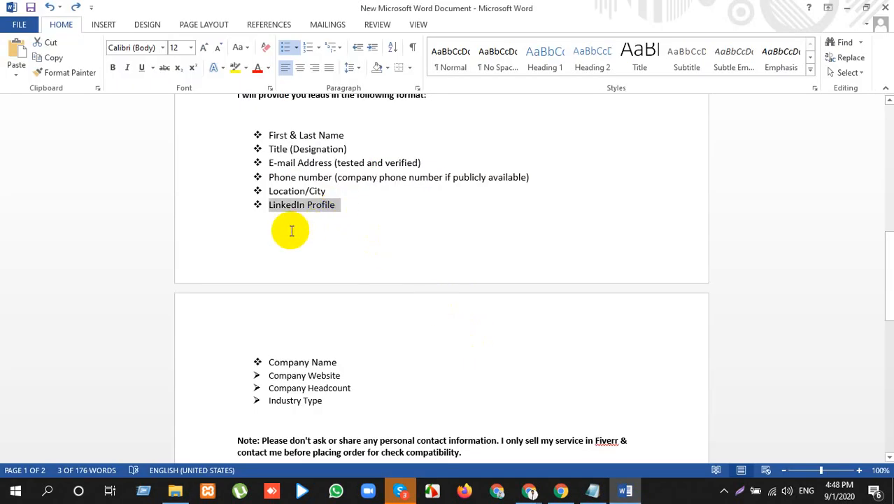
pyautogui.scroll(12, 287, 228)
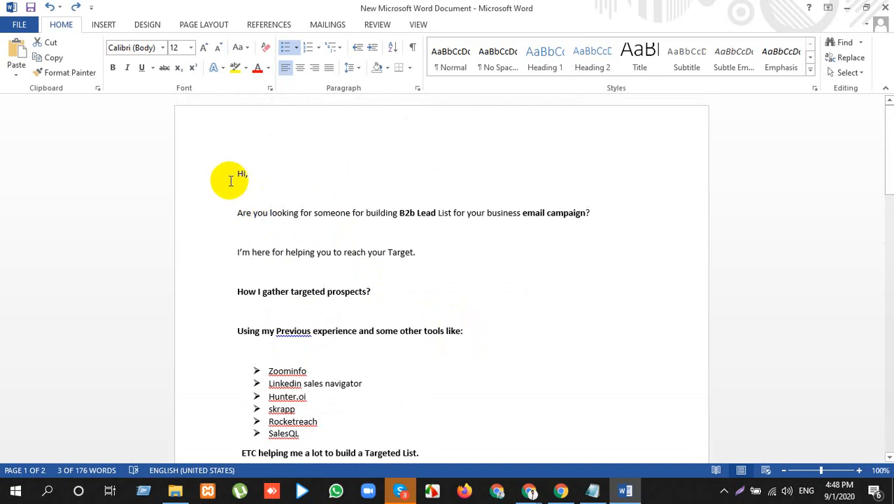
pyautogui.moveTo(236, 175); pyautogui.dragTo(338, 348)
pyautogui.hotkey('alt', 'Tab')
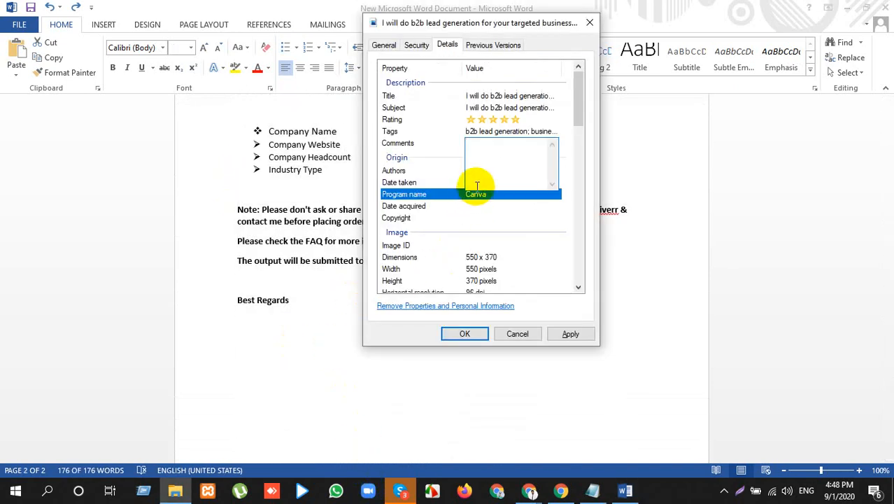
pyautogui.hotkey('ctrl', 'v')
pyautogui.click(530, 232)
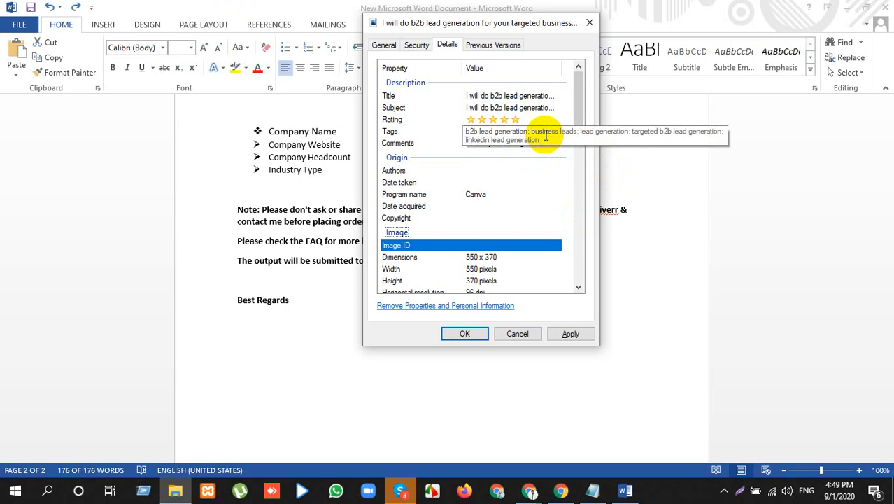
pyautogui.click(572, 334)
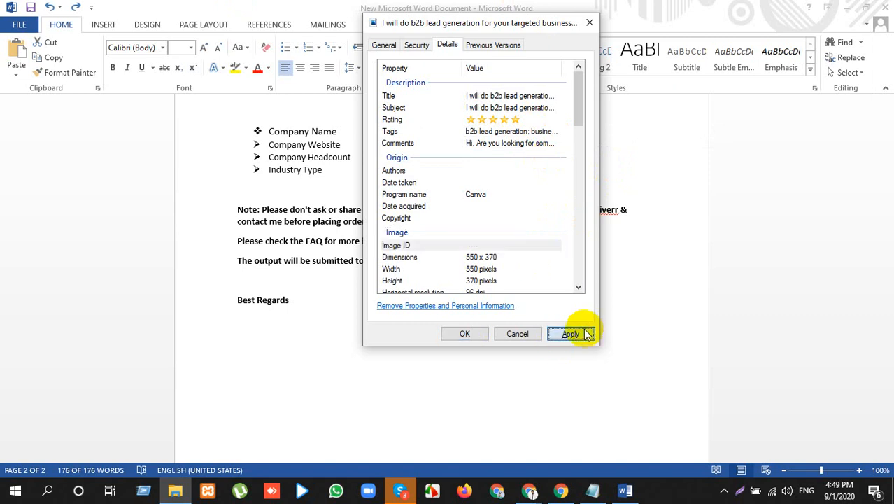
pyautogui.click(445, 339)
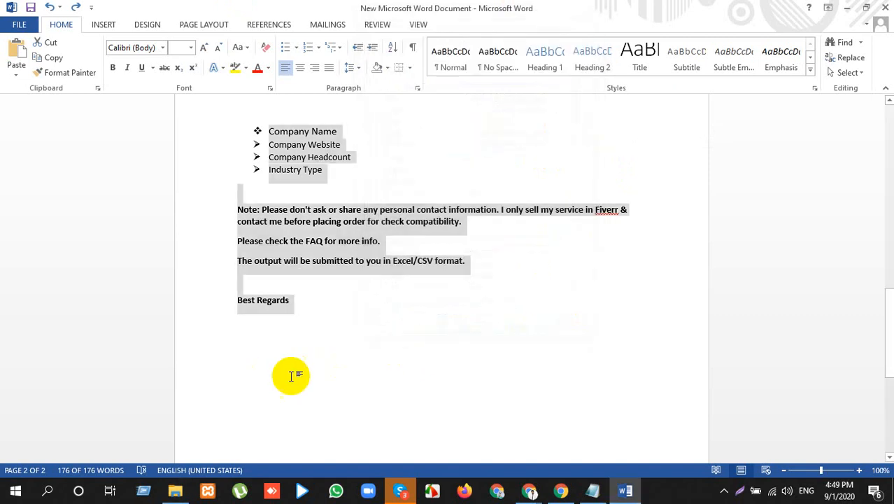
# Minimise the Word and Notepad windows and move the gig image beneath the Word document on the desktop.
pyautogui.click(848, 7)
pyautogui.click(787, 16)
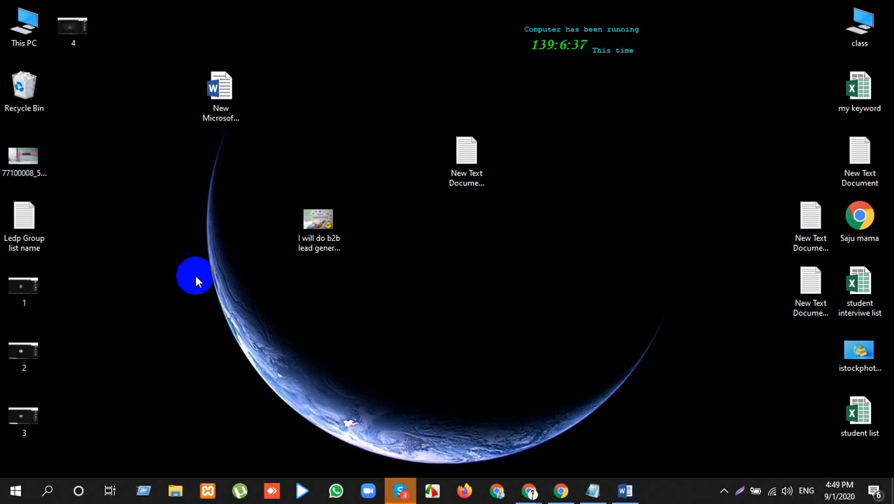
pyautogui.moveTo(335, 219); pyautogui.dragTo(223, 231)
pyautogui.moveTo(270, 238); pyautogui.dragTo(261, 234)
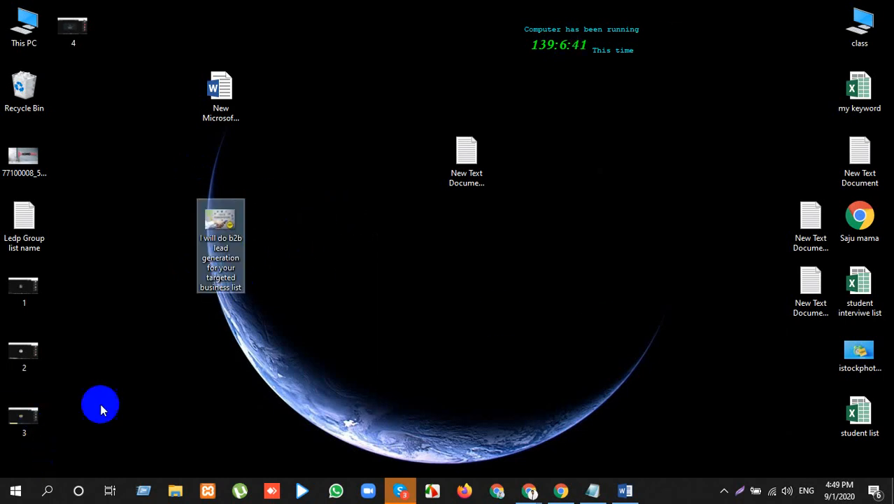
# Switch to the Fiverr gig editor in Chrome and upload "I will do b2b lead generation for your targeted business list" from Desktop as the first gig photo.
pyautogui.click(557, 489)
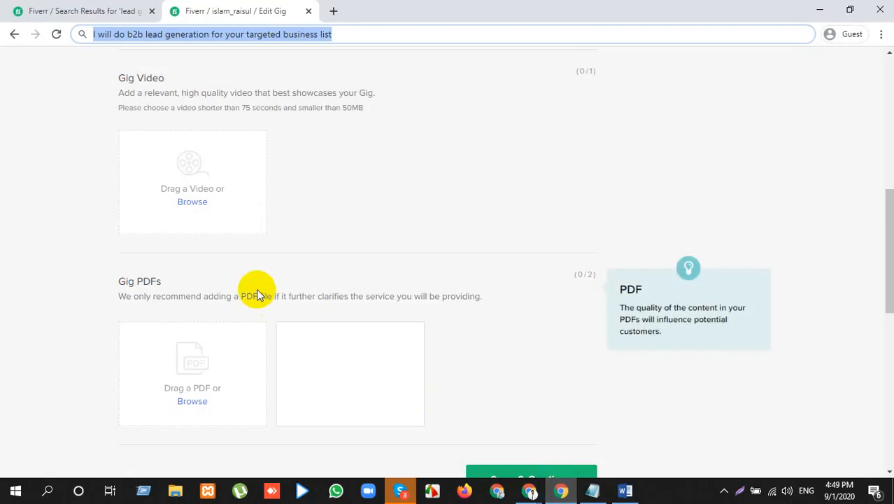
pyautogui.scroll(3, 256, 288)
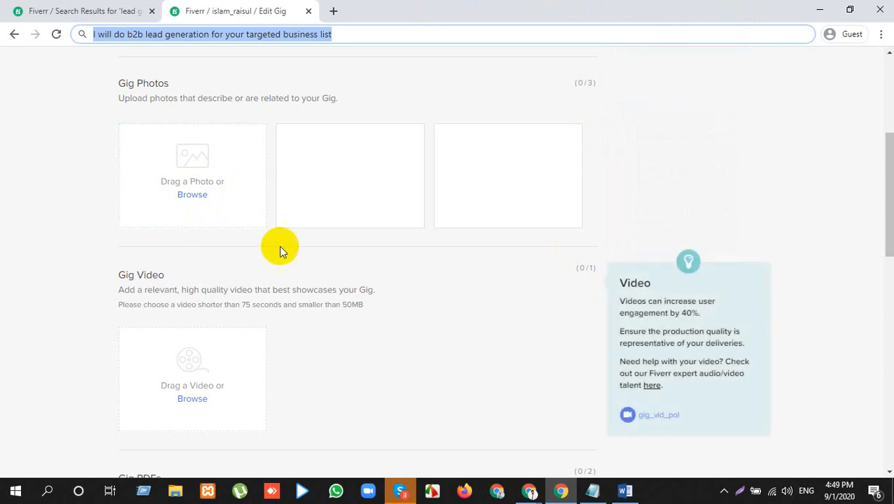
pyautogui.click(196, 199)
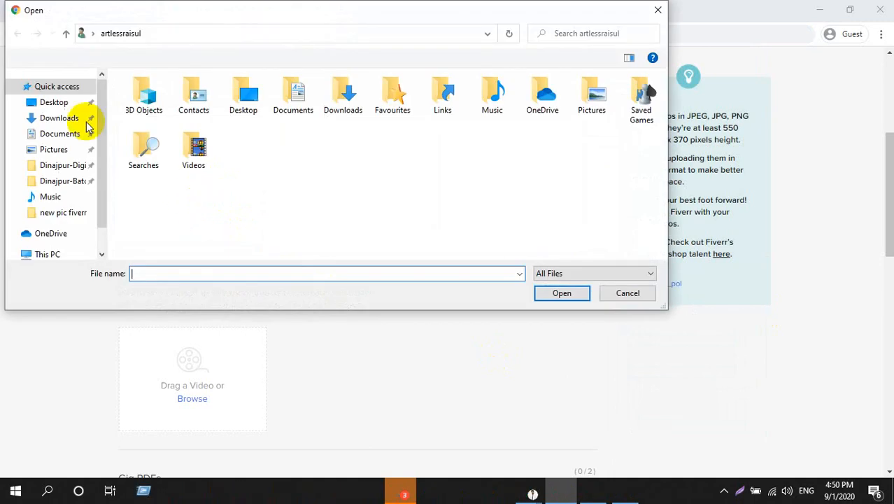
pyautogui.click(62, 106)
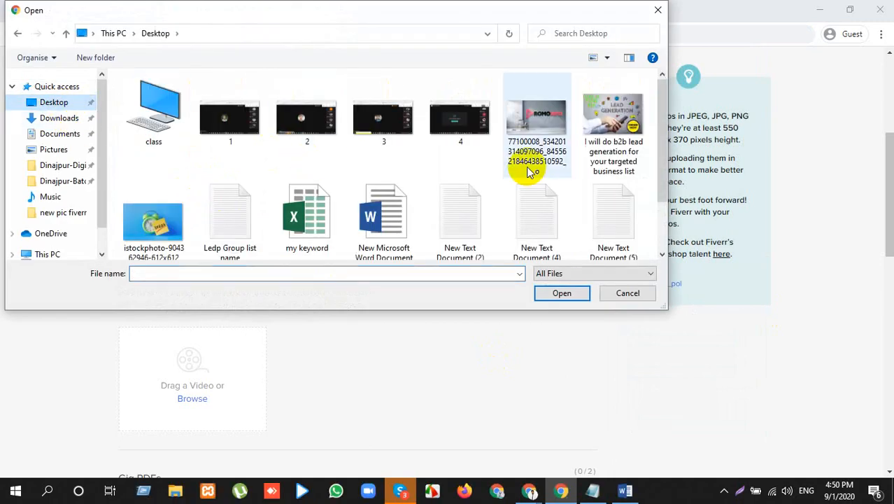
pyautogui.doubleClick(616, 143)
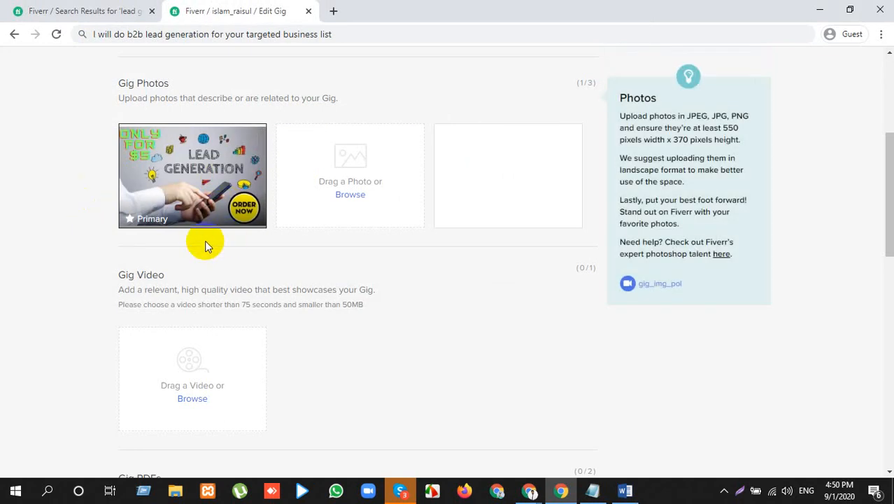
# Save the gig's gallery with the uploaded photo and continue to the Publish stage.
pyautogui.click(820, 10)
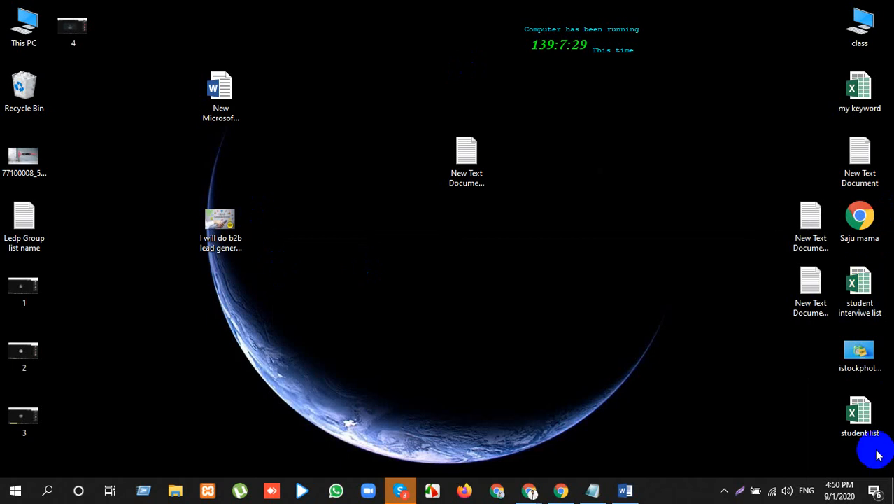
pyautogui.click(556, 490)
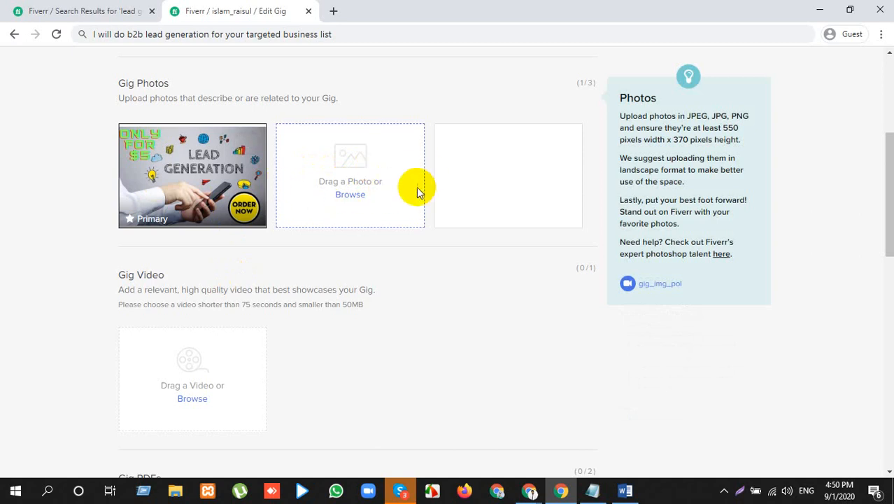
pyautogui.scroll(-5, 455, 210)
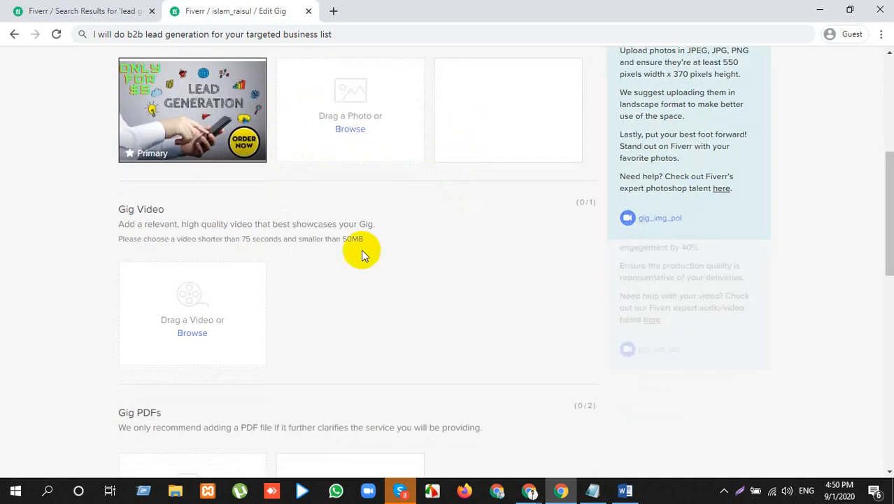
pyautogui.scroll(4, 375, 260)
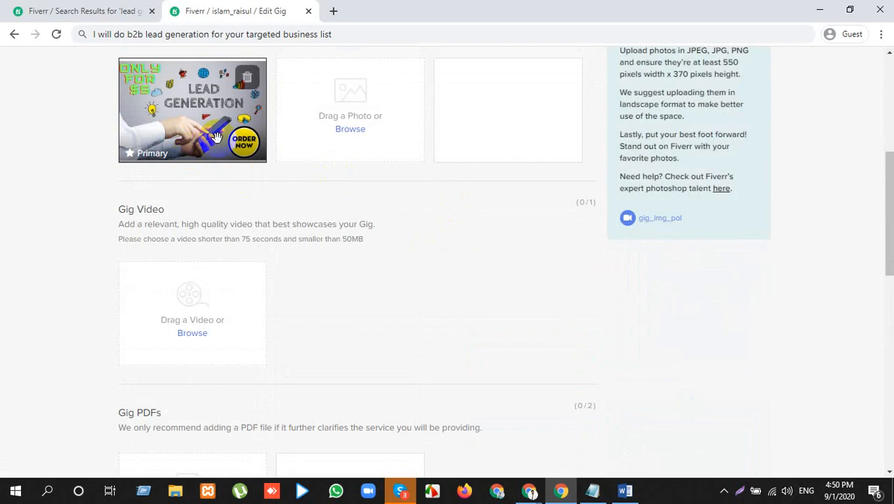
pyautogui.scroll(-1, 405, 182)
pyautogui.scroll(2, 301, 175)
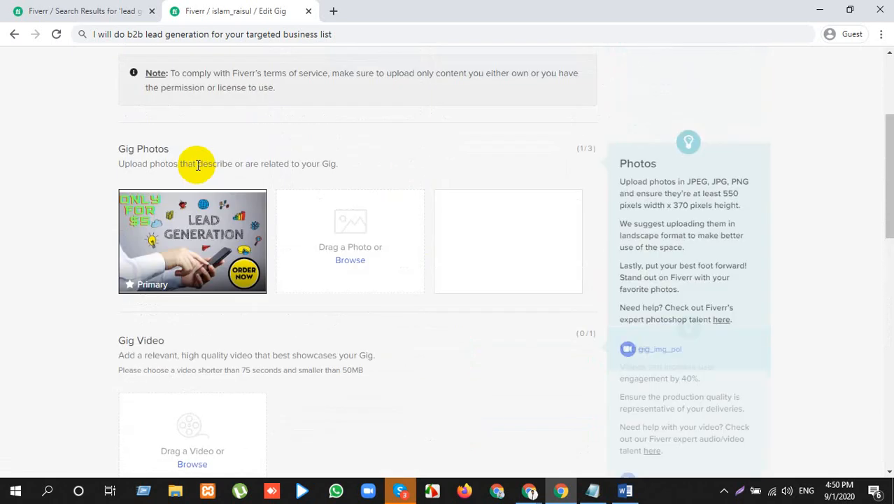
pyautogui.scroll(-4, 293, 258)
pyautogui.scroll(-6, 431, 253)
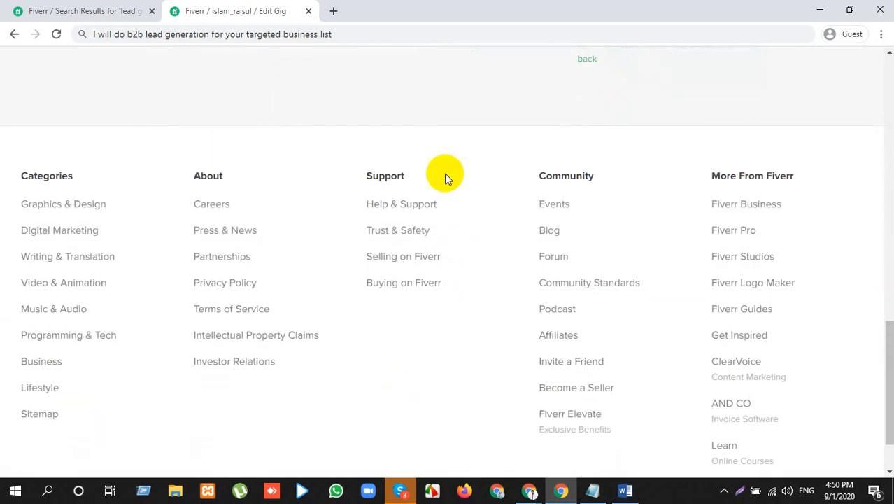
pyautogui.scroll(3, 443, 168)
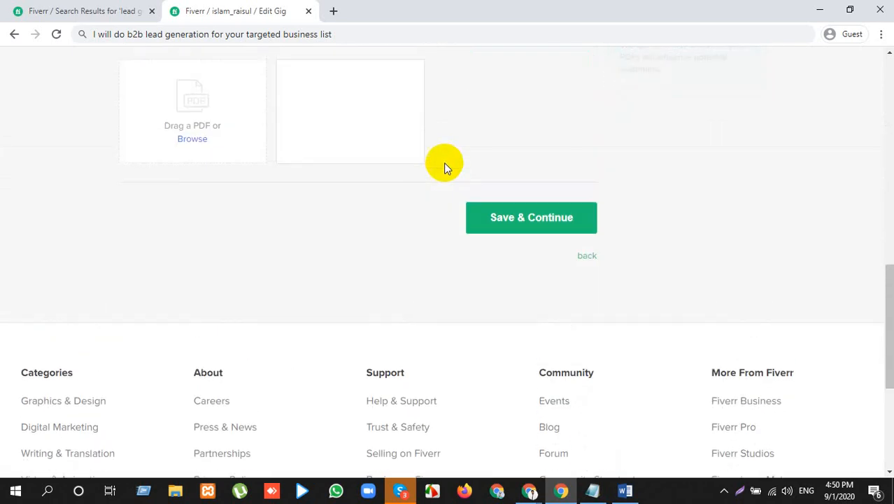
pyautogui.click(514, 222)
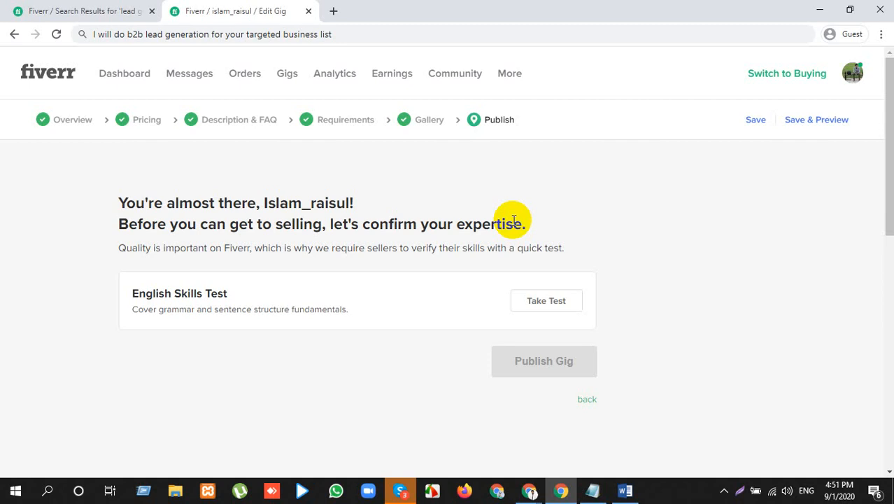
# Examine the Title, Subject, Rating, Tags and Comments details of the desktop gig image and close its properties.
pyautogui.click(817, 11)
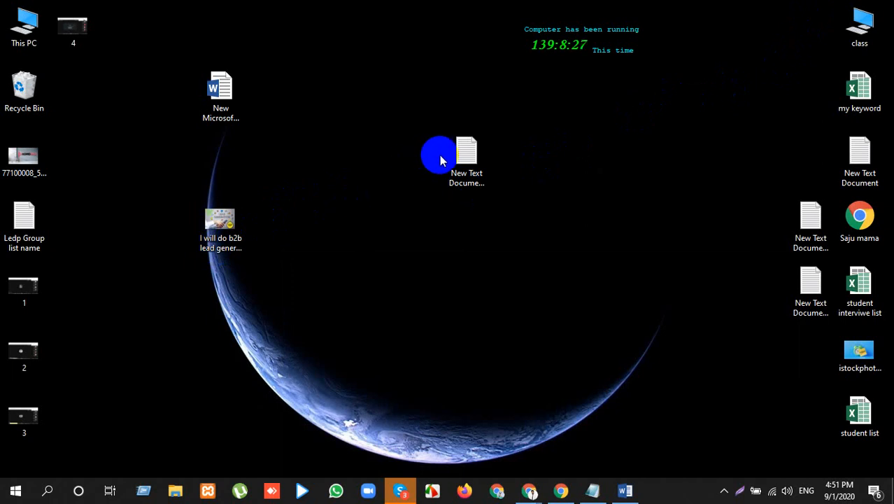
pyautogui.rightClick(209, 238)
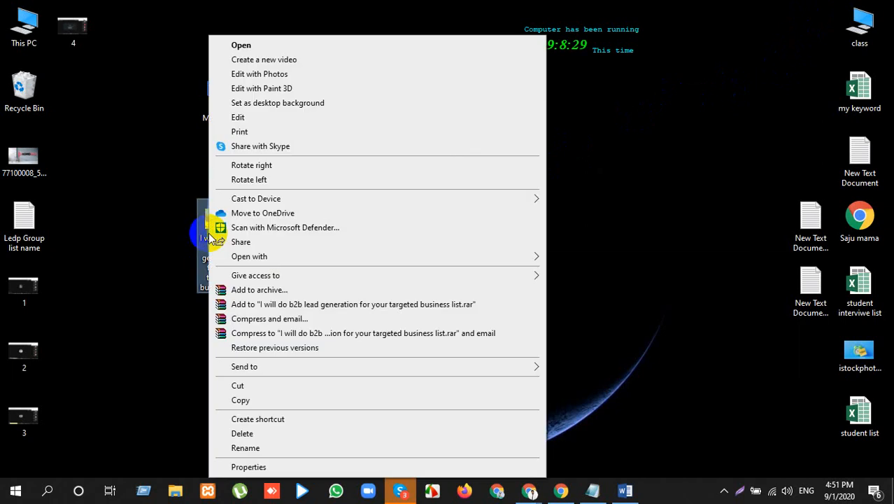
pyautogui.click(236, 468)
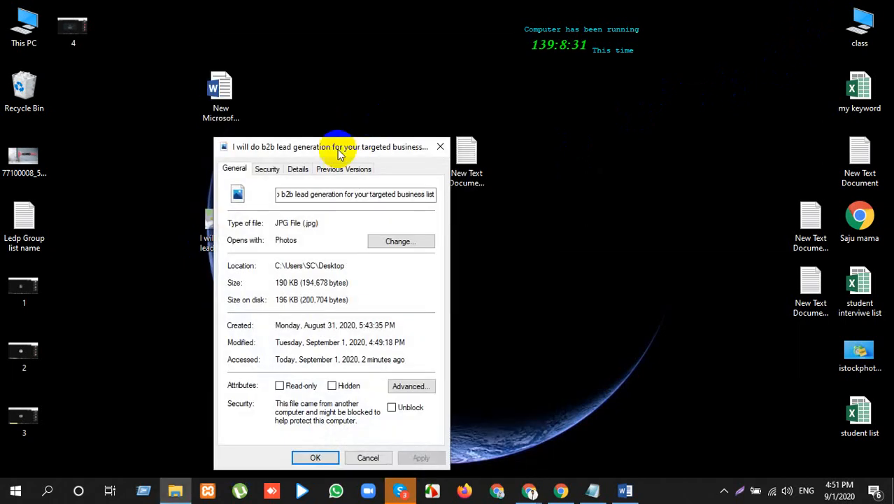
pyautogui.click(297, 170)
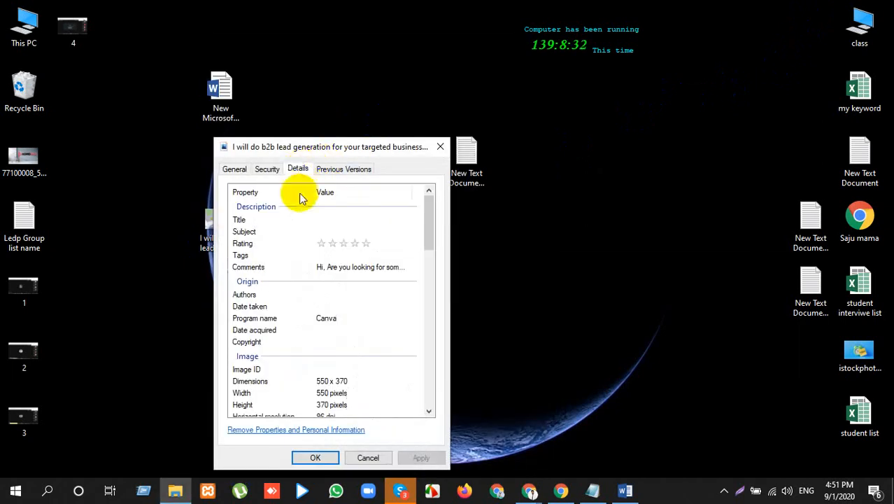
pyautogui.click(334, 220)
pyautogui.click(334, 233)
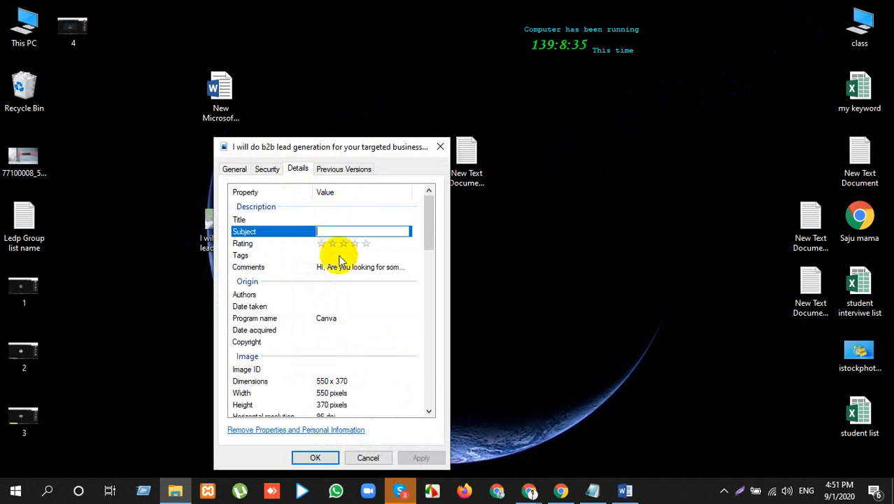
pyautogui.click(439, 146)
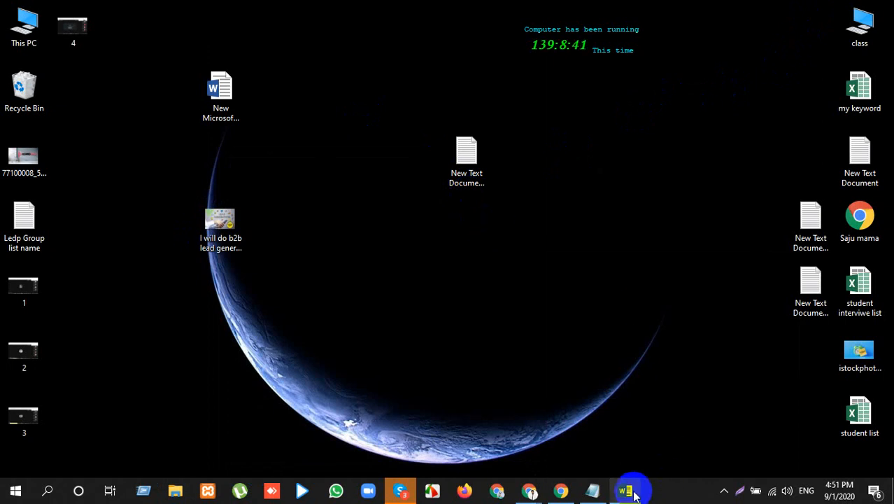
# Switch back to the gig's Publish page in Chrome and highlight its first heading line.
pyautogui.click(570, 493)
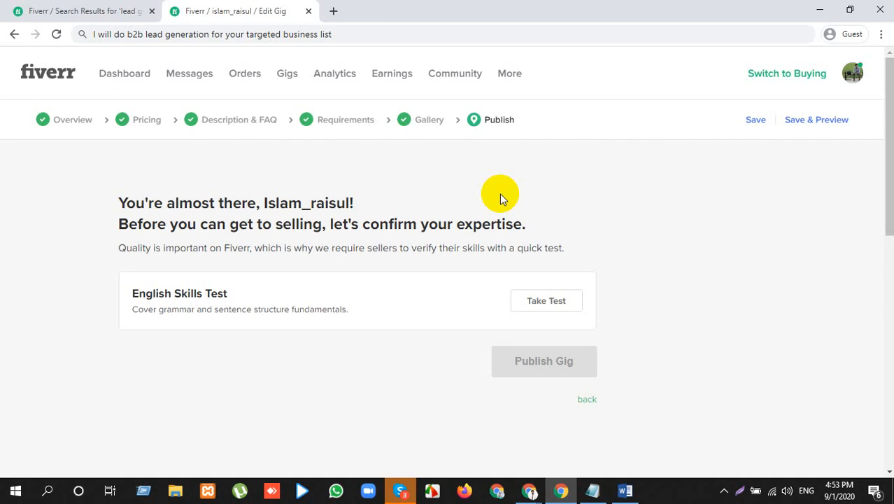
pyautogui.tripleClick(499, 195)
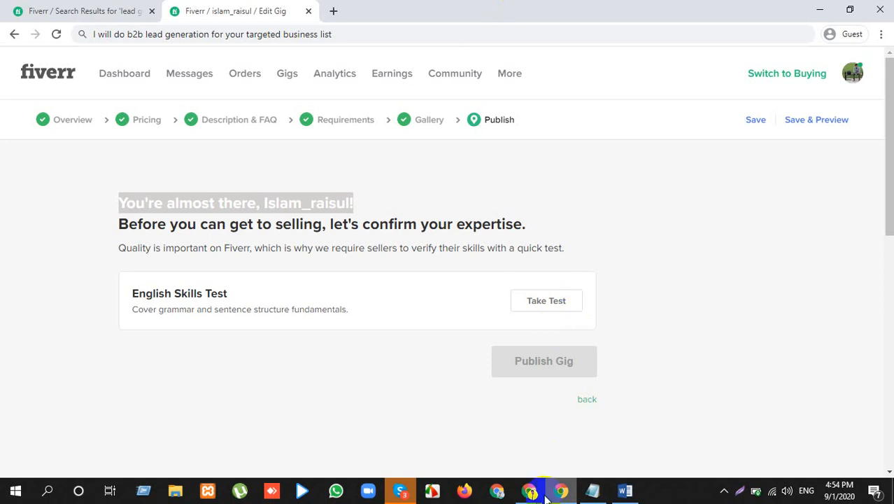
# Switch to the Google Meet presentation window to check the call, and return to the gig's Publish page.
pyautogui.click(518, 492)
pyautogui.click(468, 424)
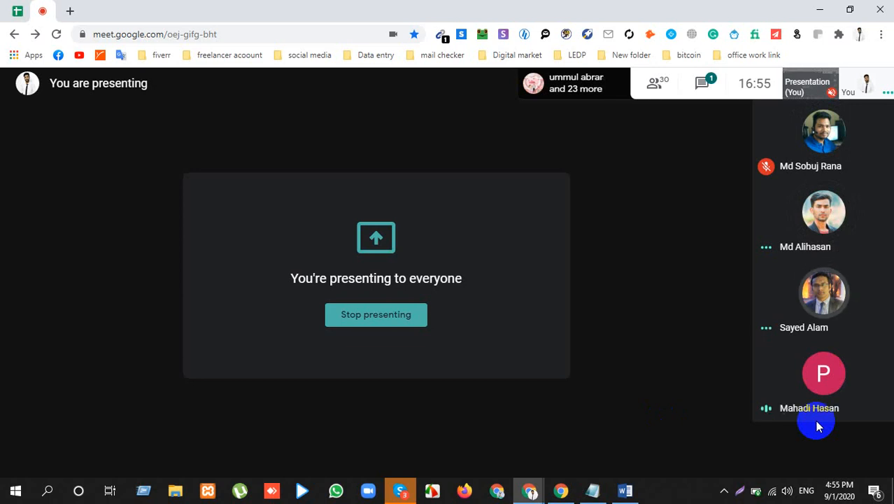
pyautogui.click(562, 488)
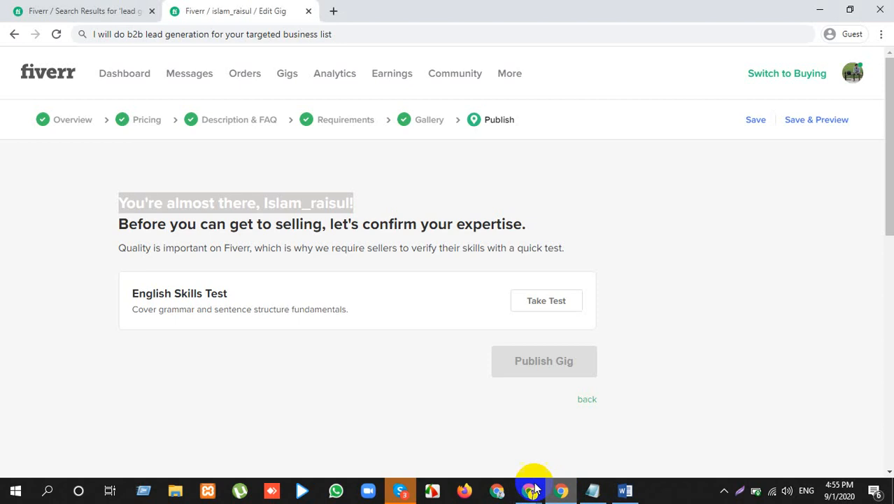
# Open the English Skills Test from the Publish page and highlight its Test Syllabus heading.
pyautogui.click(552, 305)
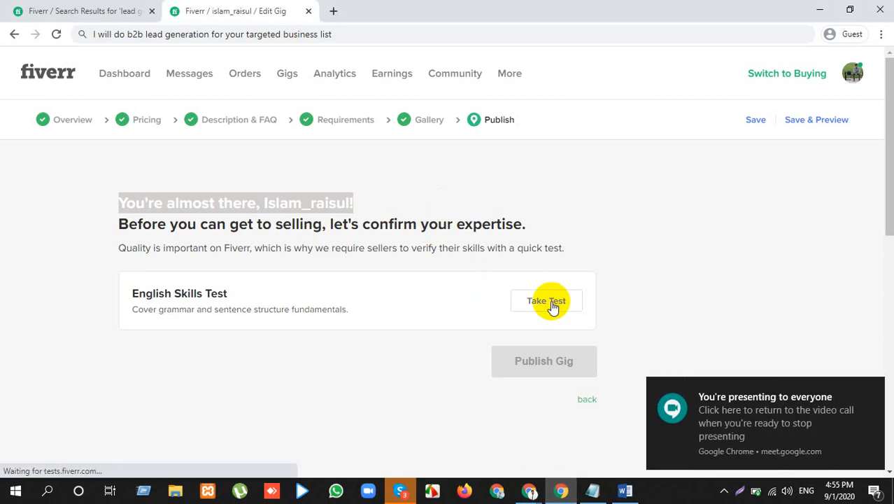
pyautogui.scroll(-1, 553, 305)
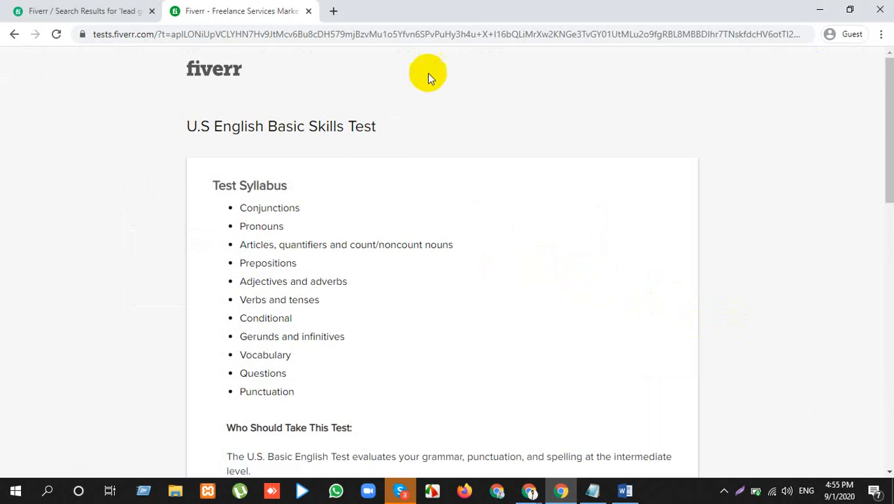
pyautogui.moveTo(212, 186); pyautogui.dragTo(308, 195)
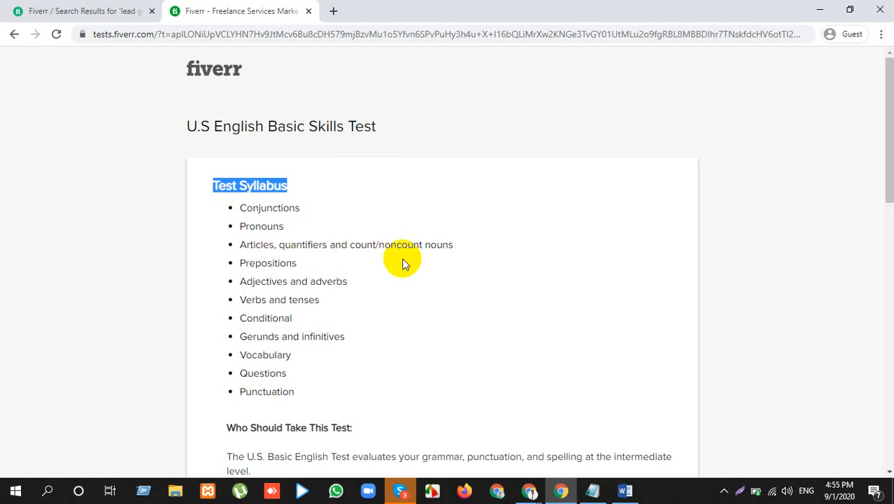
# Examine the syllabus topics, highlighting Pronouns, Articles, quantifiers and count/noncount nouns, Prepositions, and Adjectives and adverbs in turn.
pyautogui.scroll(-1, 402, 264)
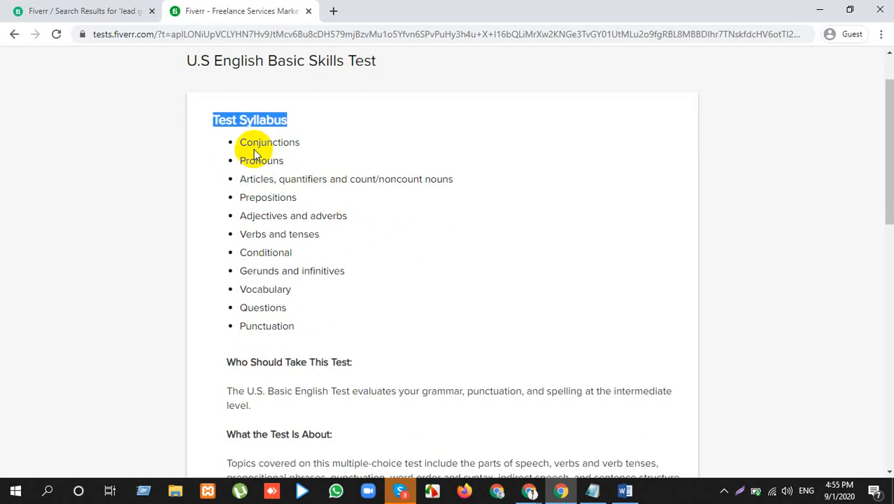
pyautogui.click(238, 163)
pyautogui.moveTo(238, 163); pyautogui.dragTo(359, 164)
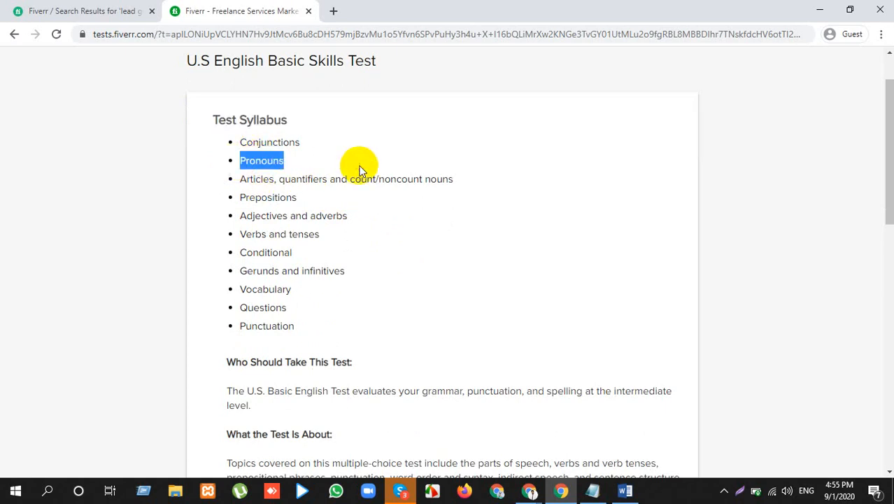
pyautogui.click(245, 180)
pyautogui.moveTo(244, 180); pyautogui.dragTo(455, 183)
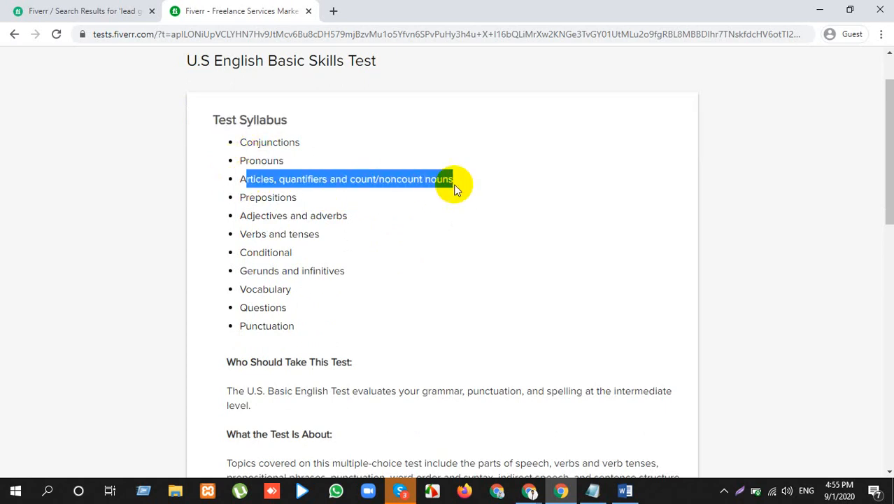
pyautogui.click(343, 208)
pyautogui.moveTo(245, 199); pyautogui.dragTo(330, 202)
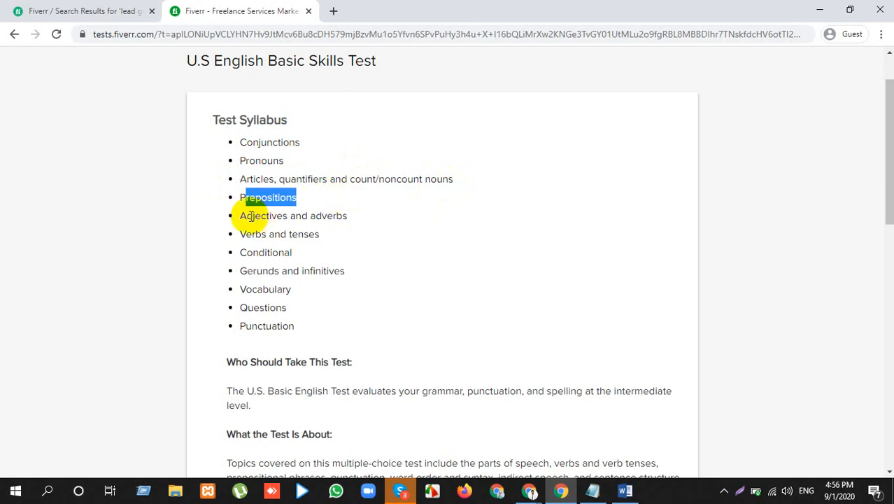
pyautogui.moveTo(245, 217); pyautogui.dragTo(347, 217)
# Review the test's Duration and Questions sections, highlighting the Duration heading.
pyautogui.scroll(-2, 361, 256)
pyautogui.scroll(-2, 361, 261)
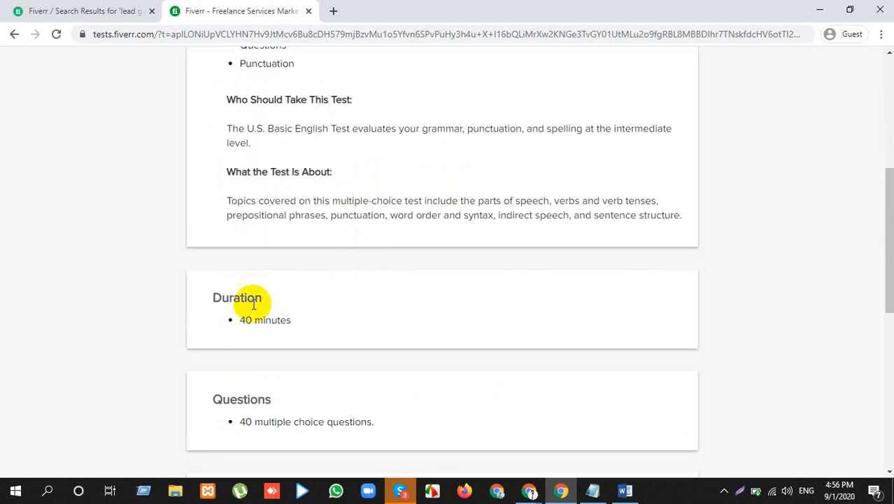
pyautogui.moveTo(222, 297); pyautogui.dragTo(263, 298)
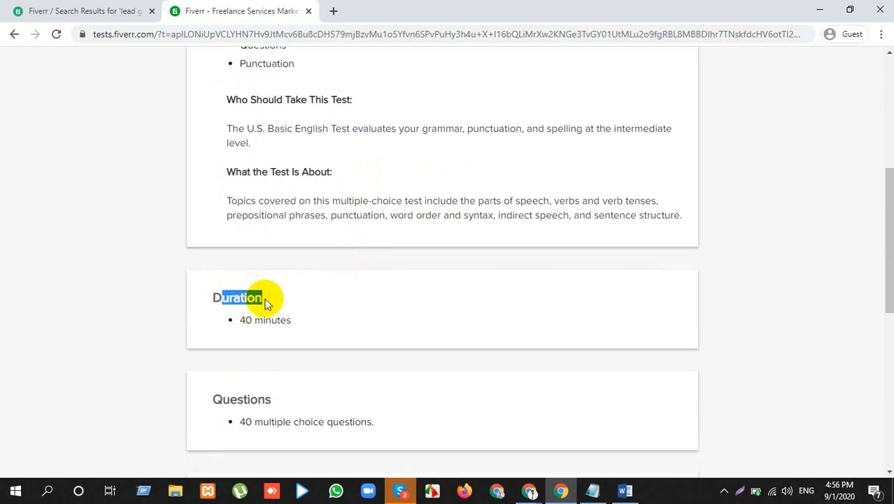
pyautogui.click(231, 399)
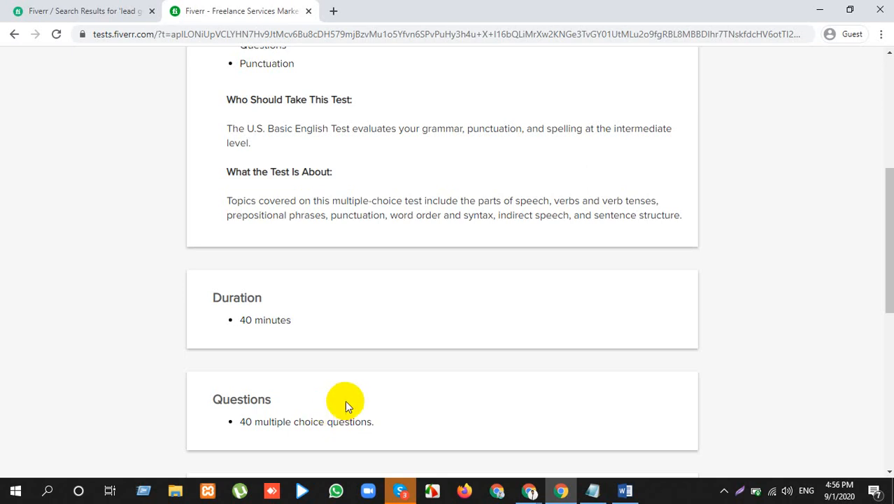
# Read through the test's Instructions section, including the passing requirement and the retake rules.
pyautogui.scroll(-5, 511, 336)
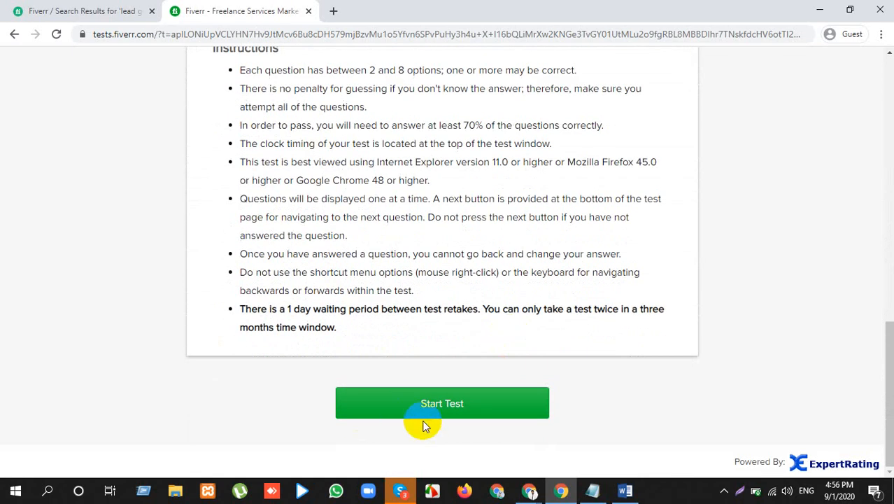
pyautogui.click(468, 420)
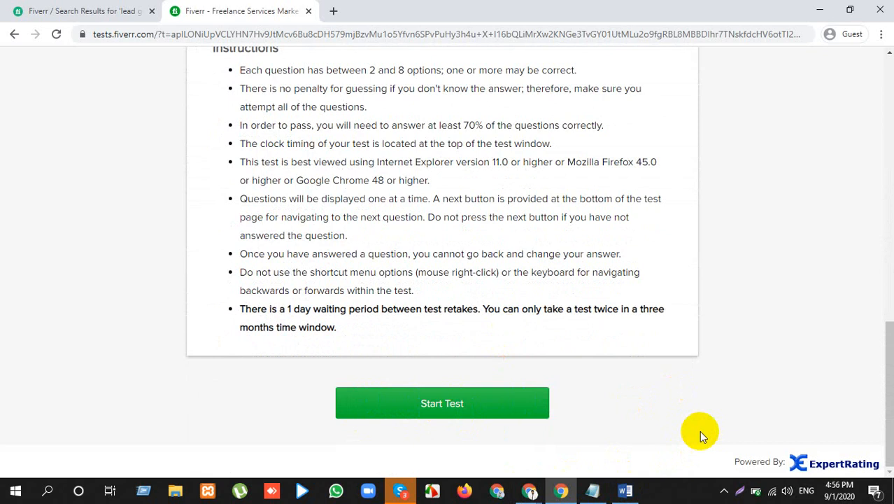
pyautogui.scroll(2, 433, 302)
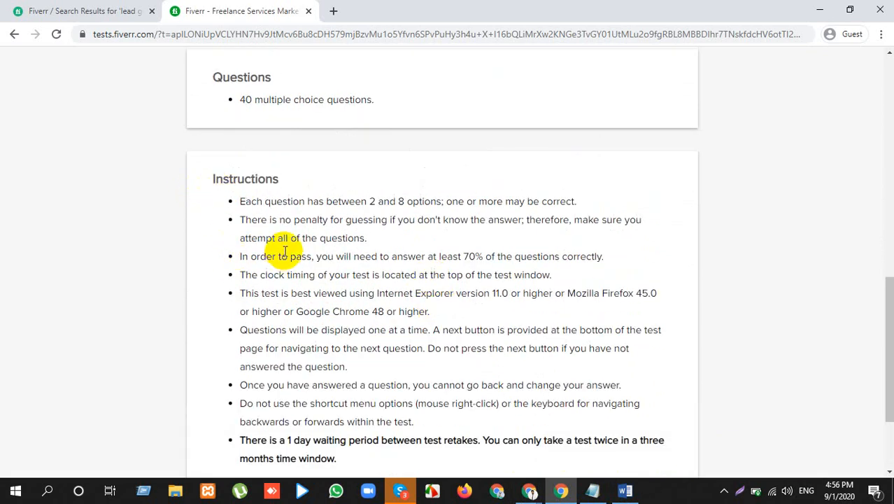
pyautogui.scroll(-1, 322, 238)
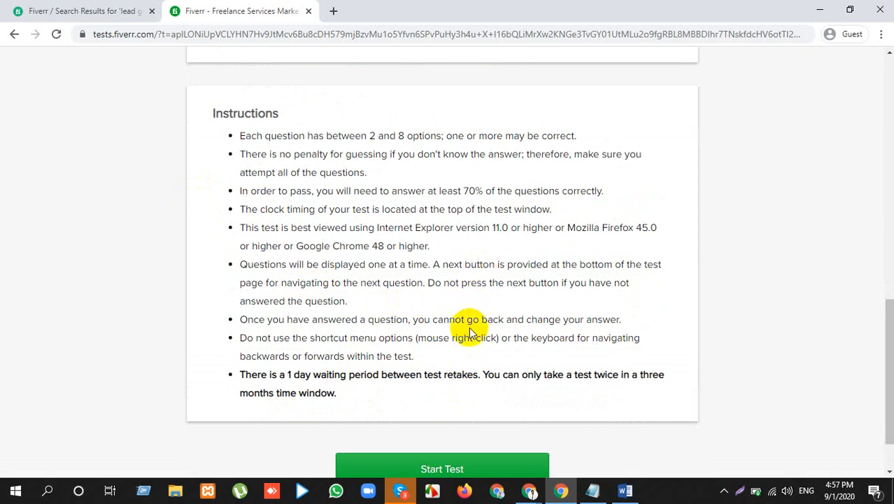
pyautogui.click(625, 491)
pyautogui.click(625, 491)
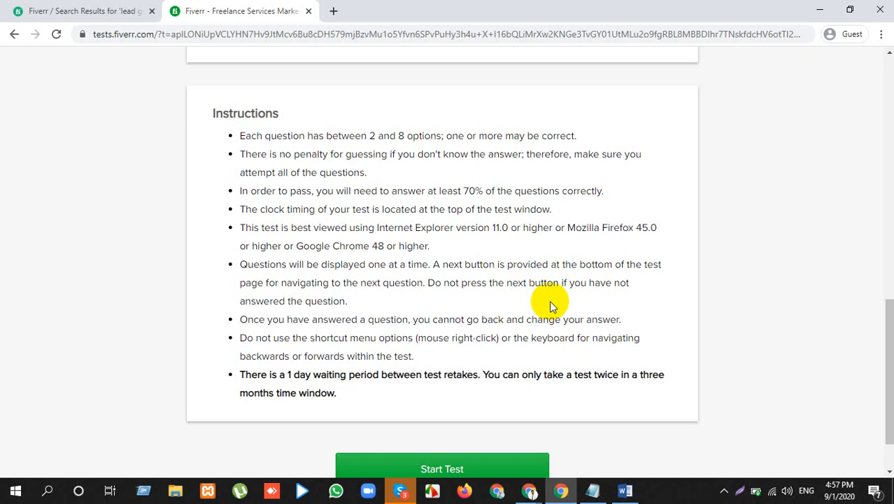
pyautogui.scroll(-1, 550, 301)
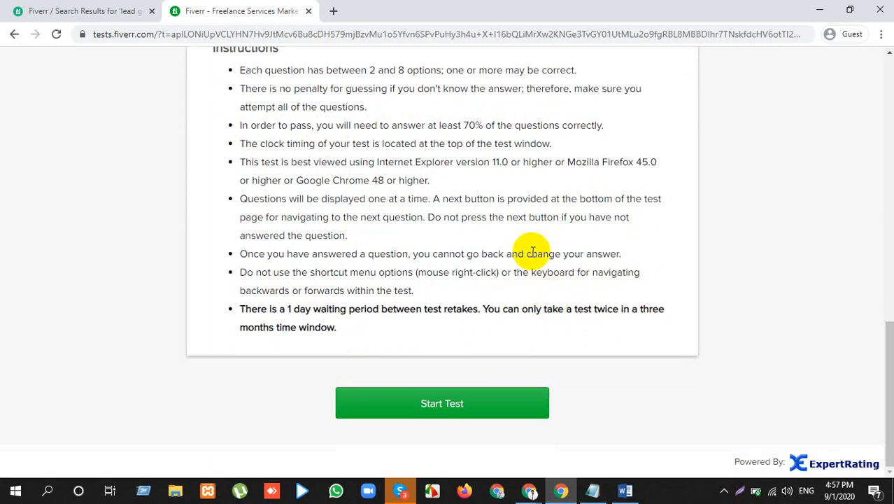
pyautogui.scroll(4, 532, 252)
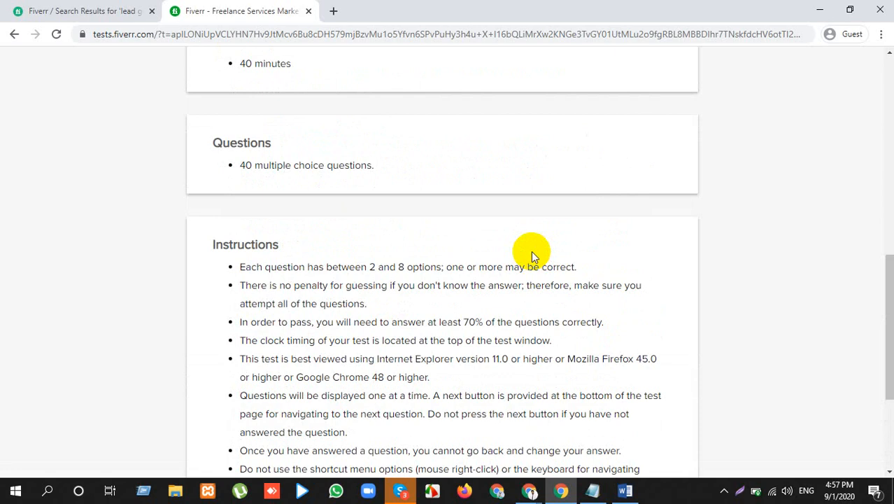
pyautogui.scroll(-3, 531, 251)
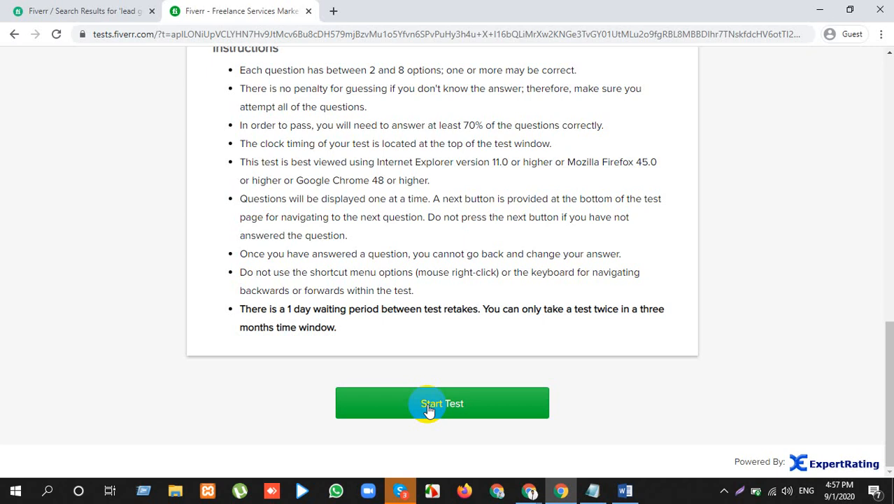
# Start the U.S English Basic Skills Test, continue past the protected-test notice and look over the timer and first question.
pyautogui.click(430, 409)
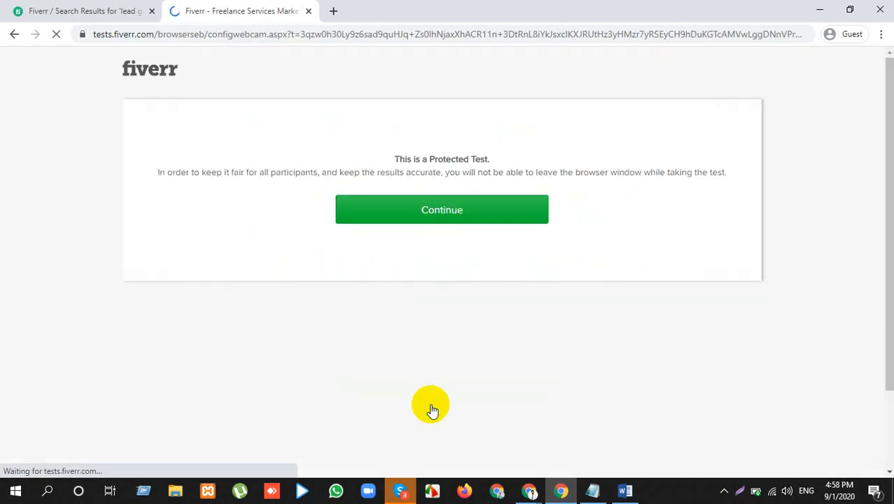
pyautogui.click(434, 208)
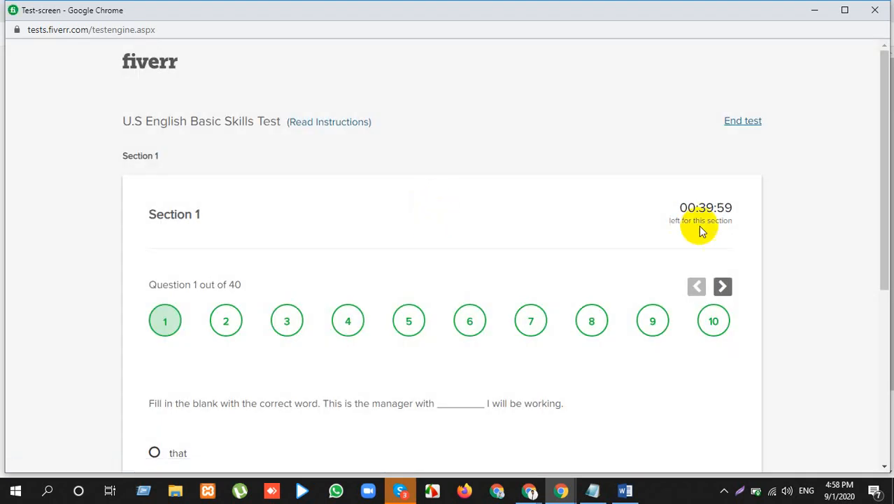
pyautogui.moveTo(680, 217); pyautogui.dragTo(480, 238)
pyautogui.scroll(-2, 480, 238)
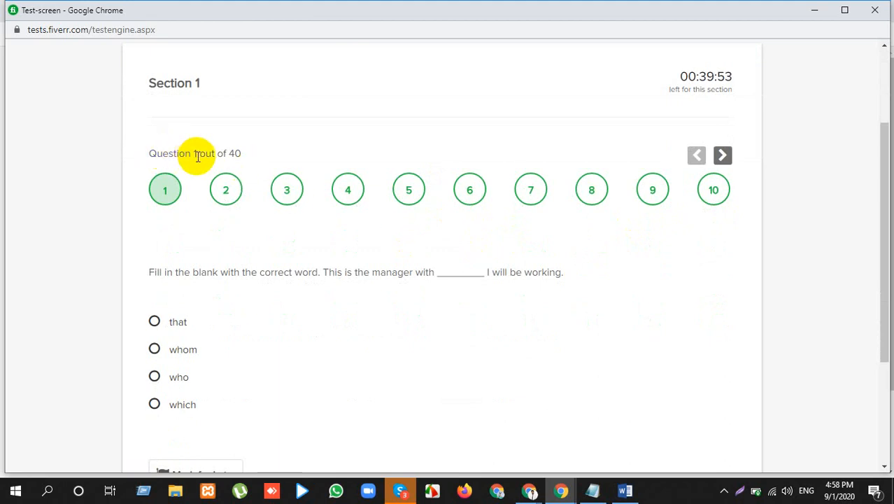
pyautogui.scroll(-2, 226, 208)
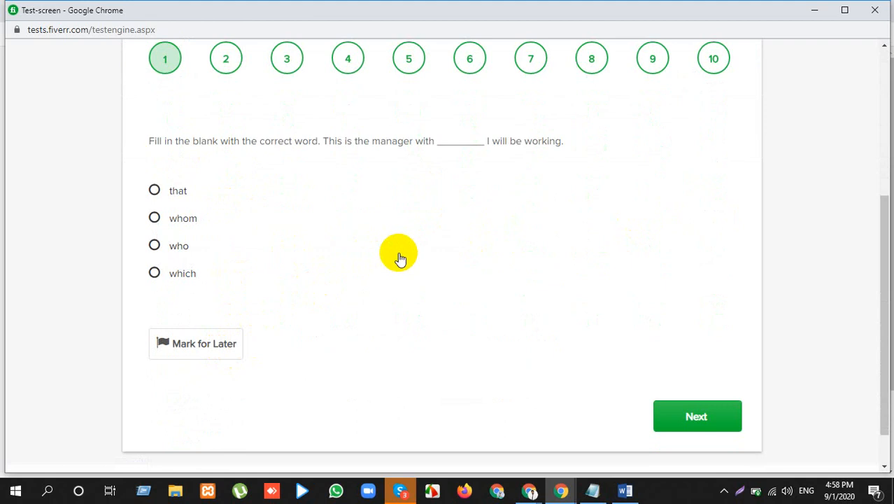
# Answer question 1 with "whom" and question 2 with "will have been working", moving on to question 3.
pyautogui.moveTo(142, 140); pyautogui.dragTo(557, 155)
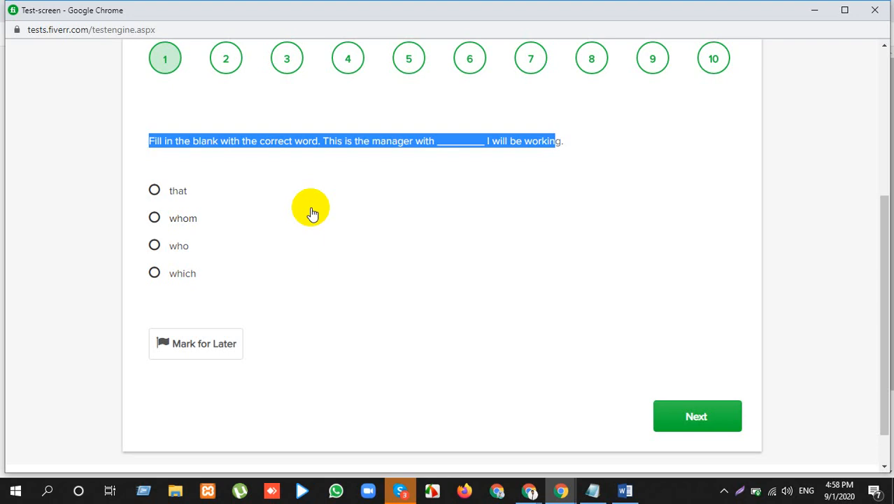
pyautogui.click(177, 222)
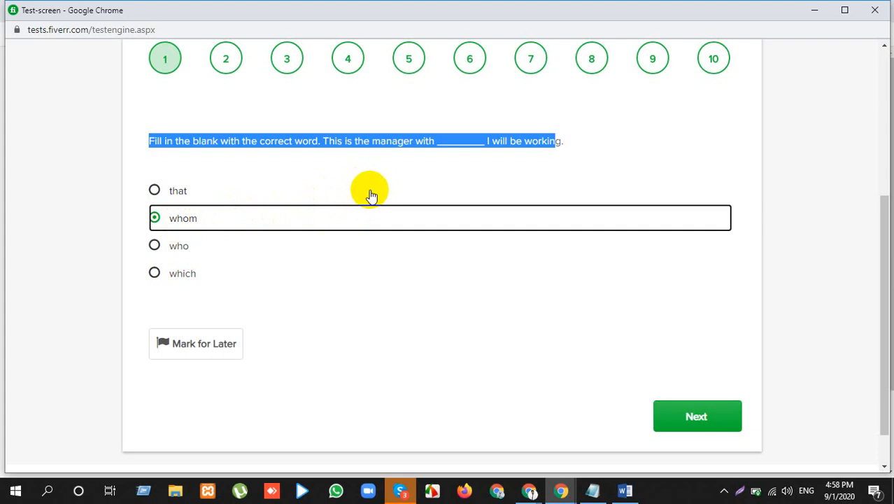
pyautogui.click(716, 422)
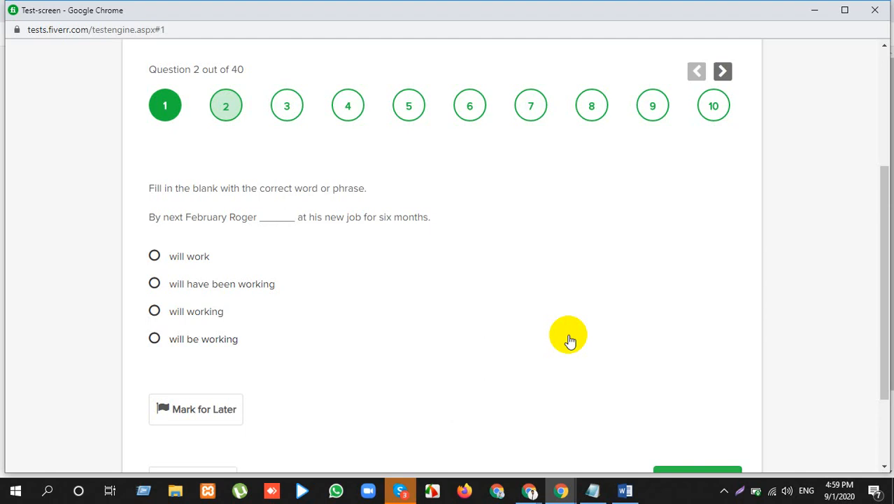
pyautogui.scroll(-1, 592, 323)
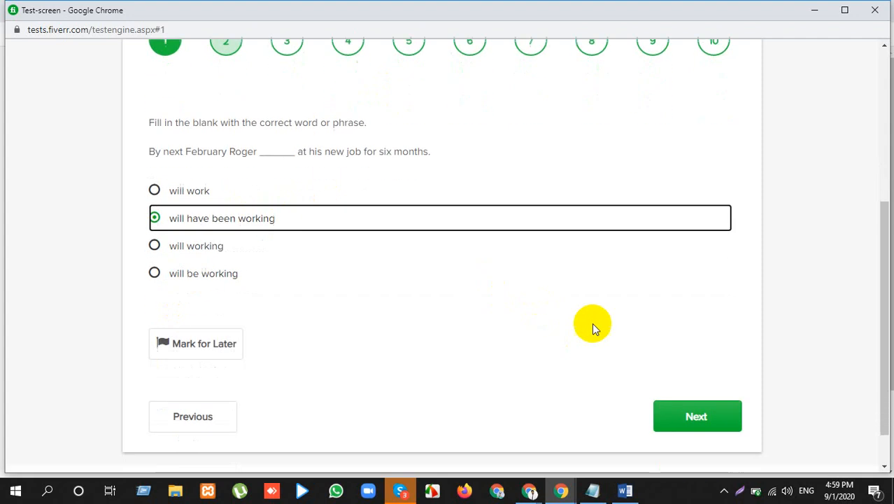
pyautogui.click(697, 419)
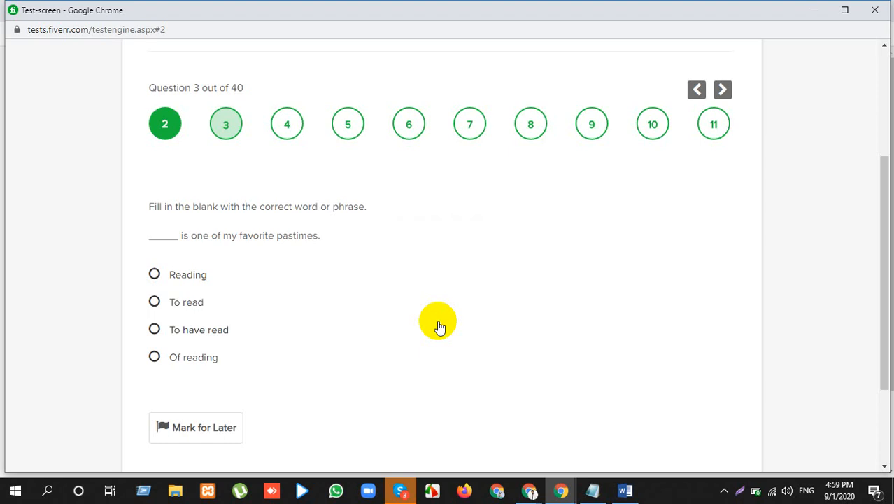
# Answer question 3 with "Reading", continue to question 4 and choose "to meeting" there.
pyautogui.scroll(-2, 440, 325)
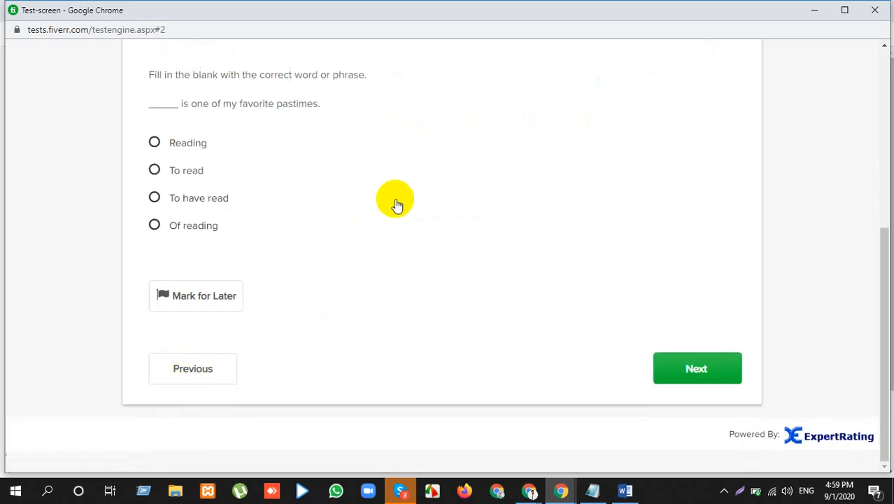
pyautogui.scroll(1, 347, 180)
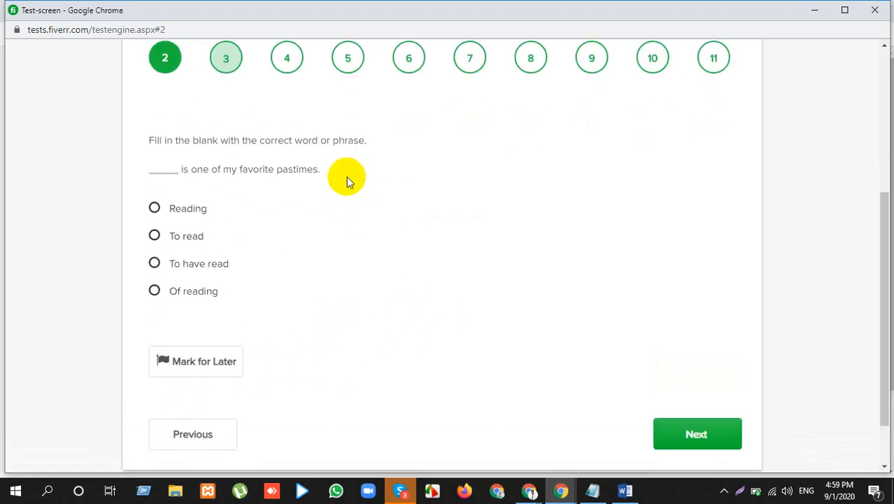
pyautogui.click(155, 208)
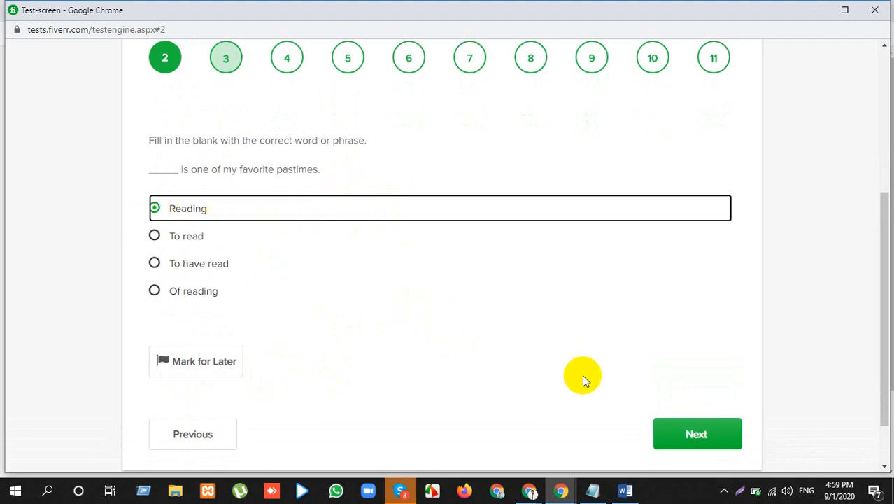
pyautogui.click(700, 432)
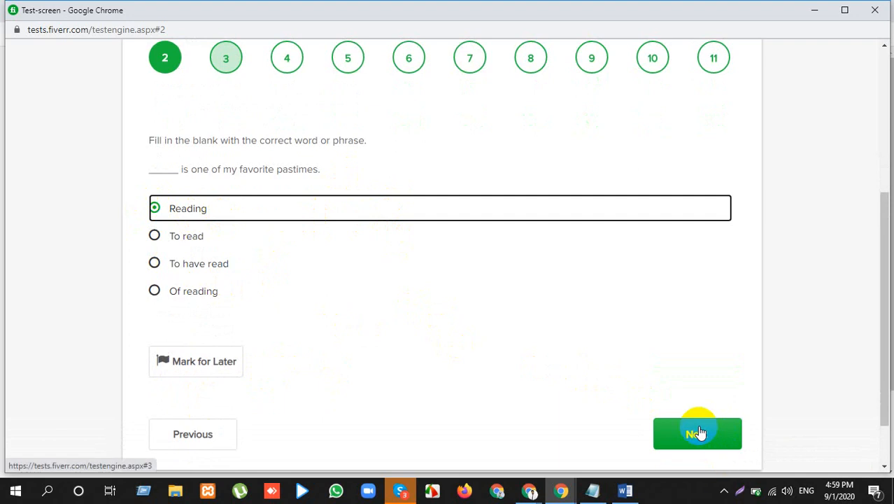
pyautogui.click(700, 433)
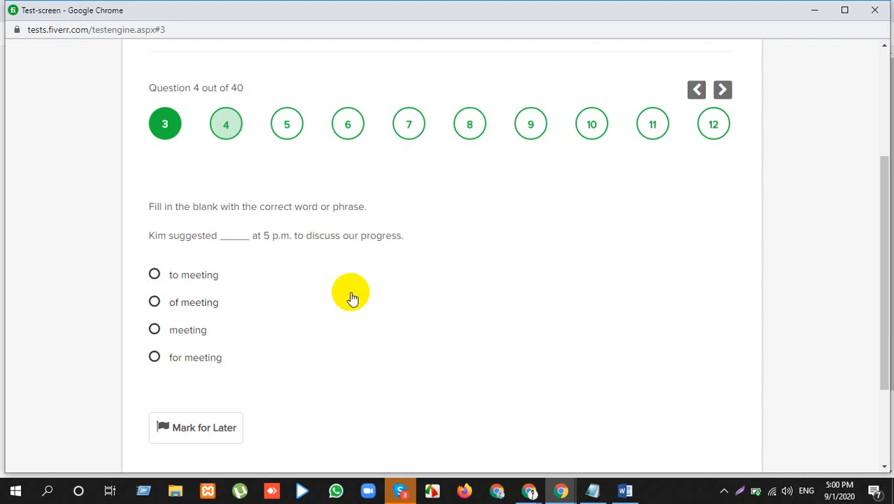
pyautogui.click(155, 274)
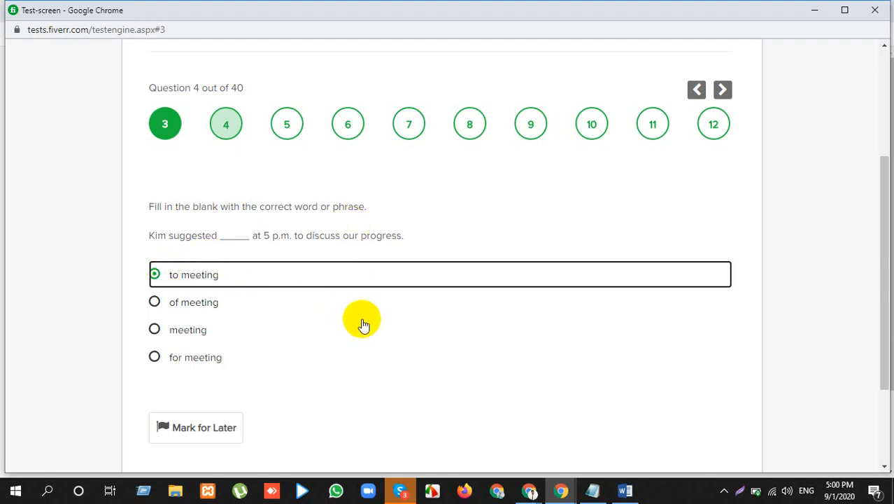
# Keep the chosen answer for question 4, then answer question 5 with "yet" and continue to question 6.
pyautogui.scroll(-1, 526, 354)
pyautogui.scroll(-2, 526, 353)
pyautogui.click(686, 372)
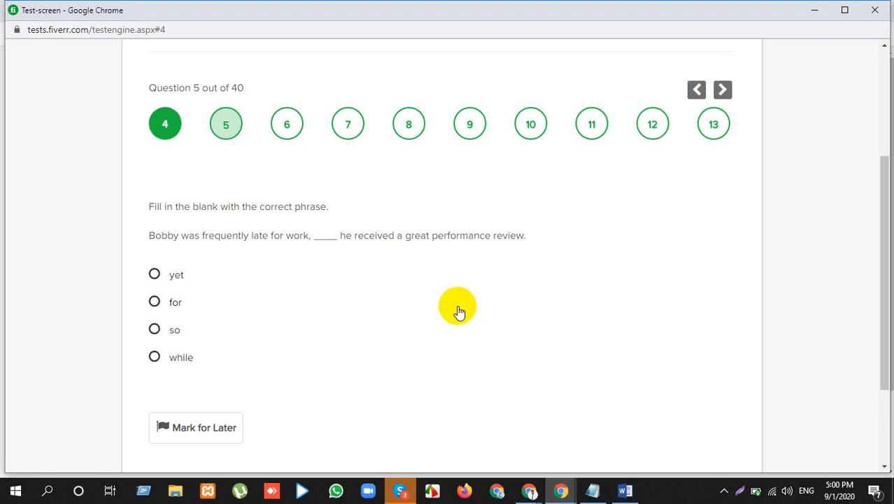
pyautogui.click(155, 274)
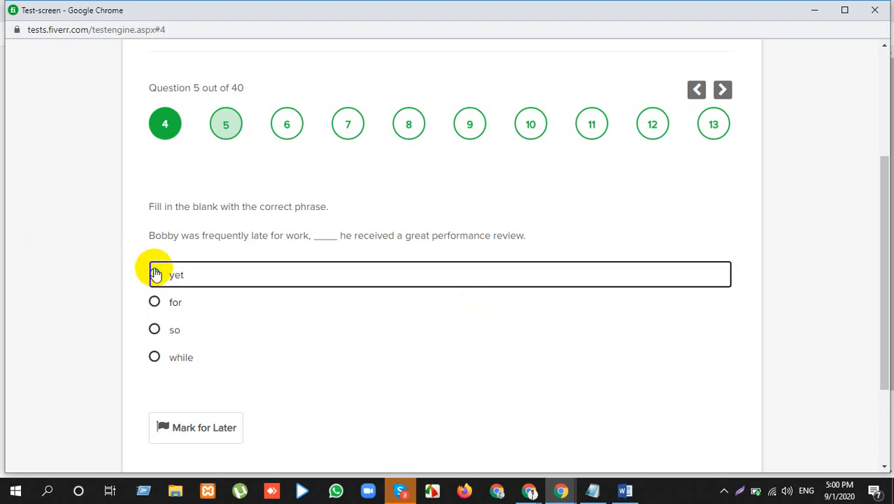
pyautogui.scroll(-2, 461, 326)
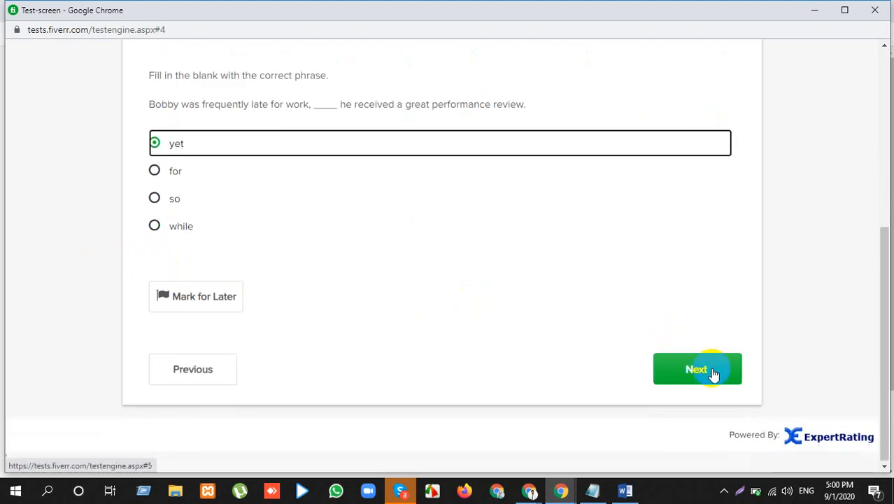
pyautogui.click(700, 370)
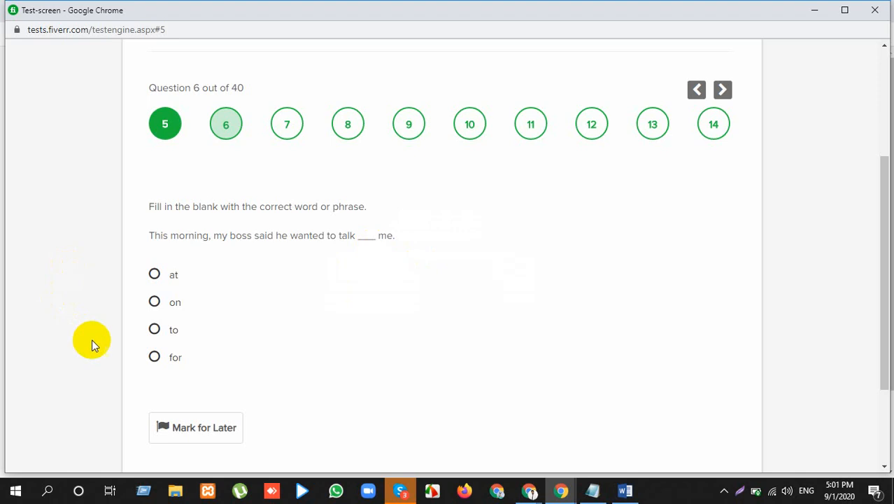
# Answer question 6 with "to" and question 7 with "called", moving on to question 8.
pyautogui.click(157, 330)
pyautogui.scroll(-1, 565, 259)
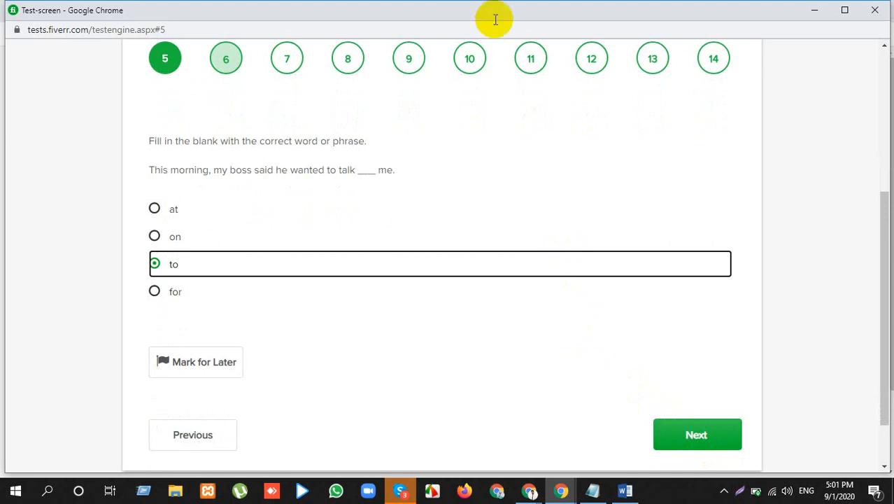
pyautogui.click(705, 434)
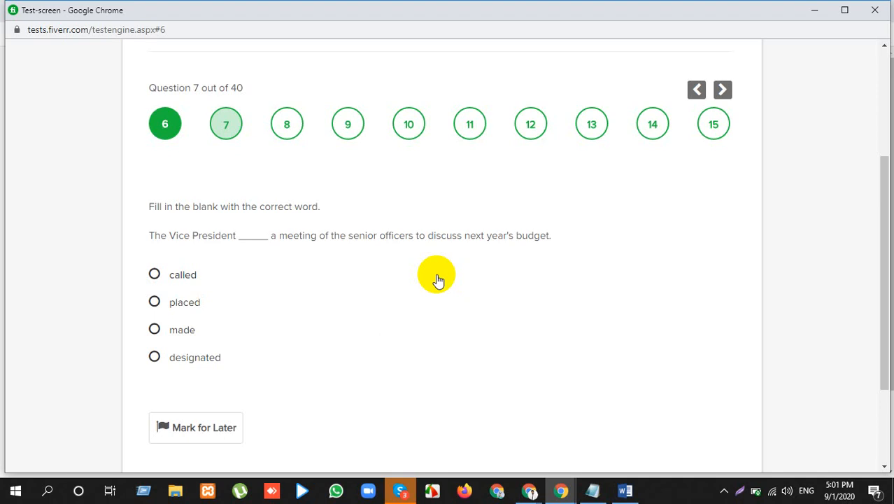
pyautogui.click(157, 277)
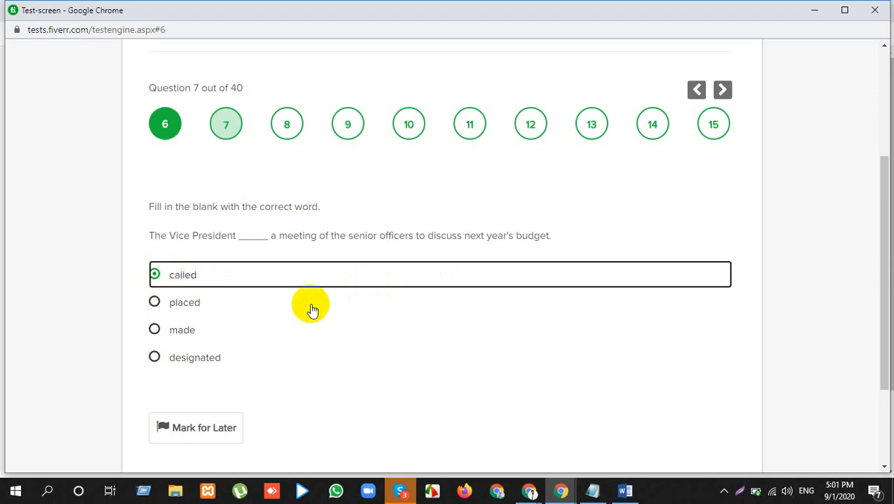
pyautogui.scroll(-3, 433, 311)
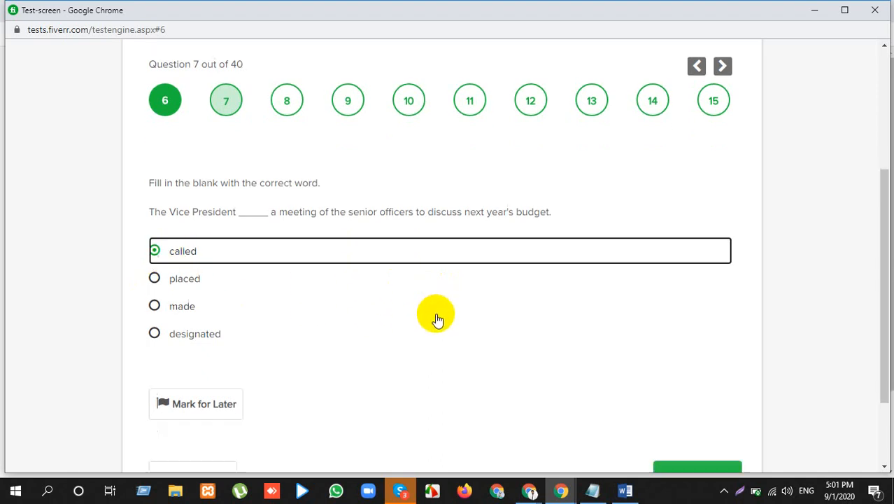
pyautogui.click(702, 369)
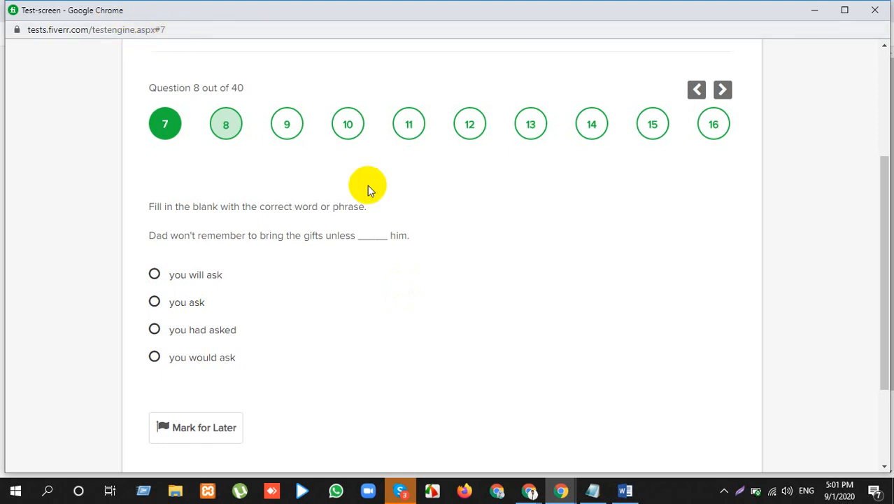
# Answer question 8 with "you will ask" and continue to question 9.
pyautogui.click(154, 274)
pyautogui.scroll(-2, 435, 301)
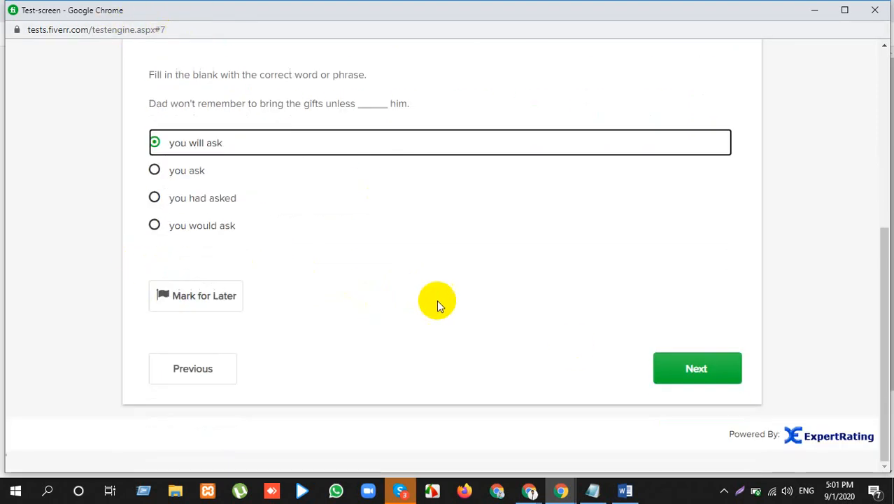
pyautogui.click(684, 369)
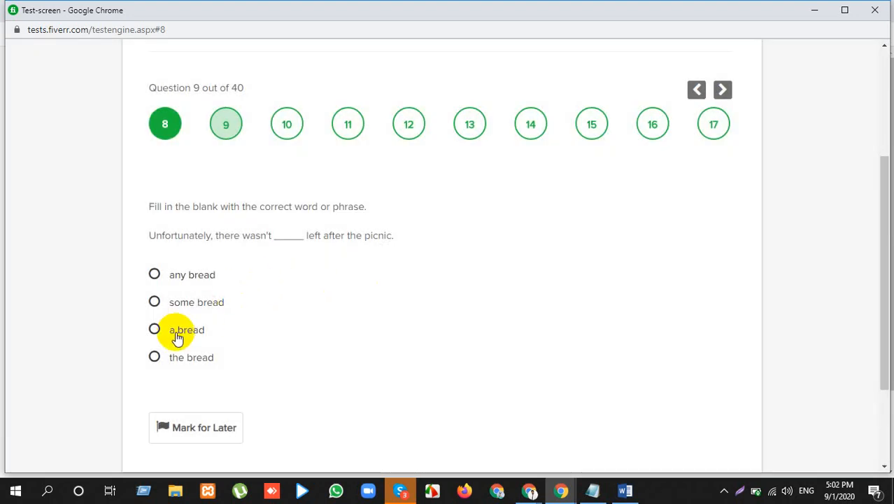
# Try "a bread" and "some bread" for question 9, settle on "any bread" and continue to question 10.
pyautogui.click(179, 337)
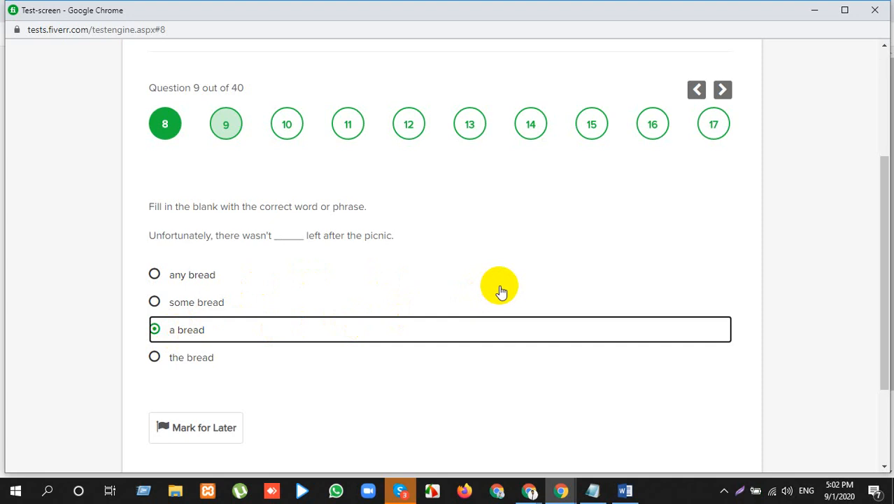
pyautogui.scroll(-1, 442, 306)
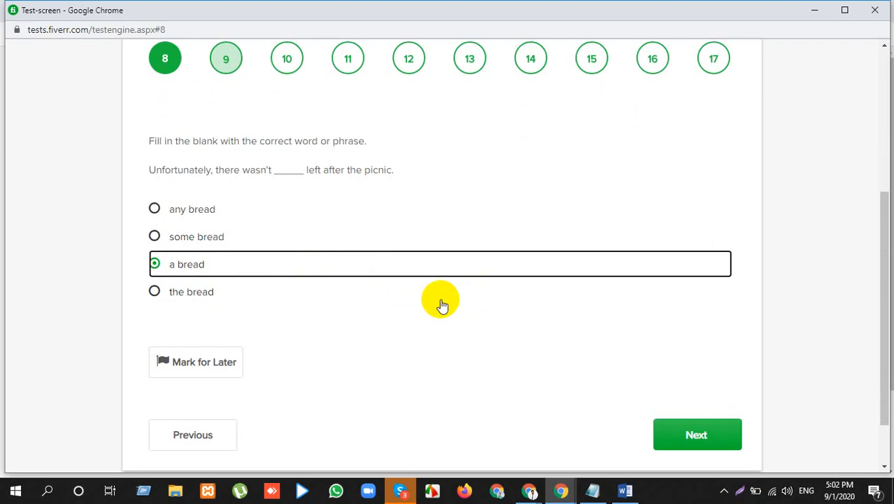
pyautogui.click(196, 240)
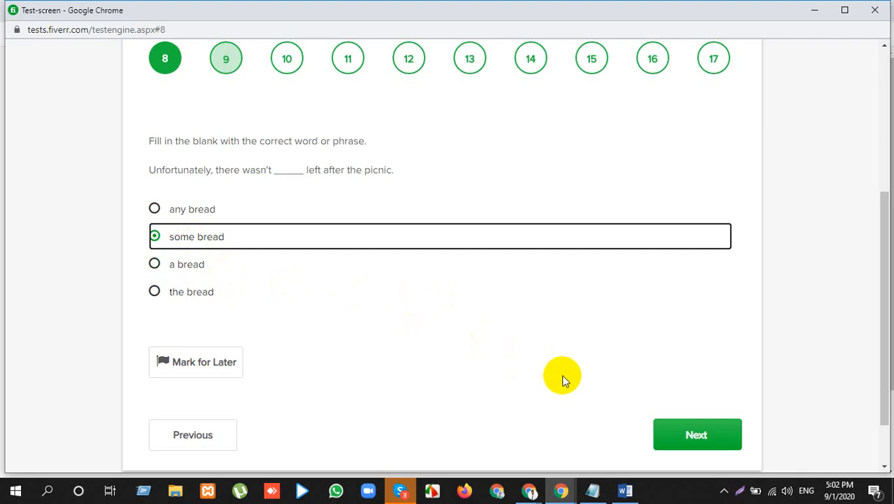
pyautogui.click(190, 208)
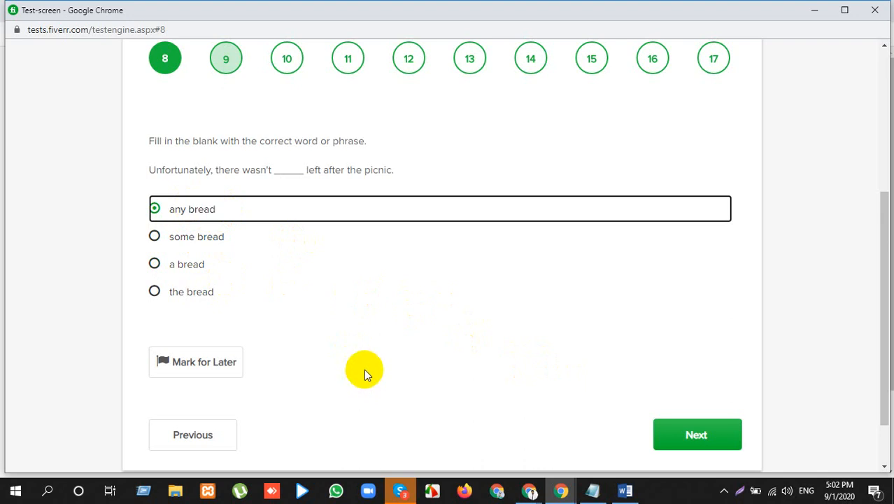
pyautogui.click(669, 432)
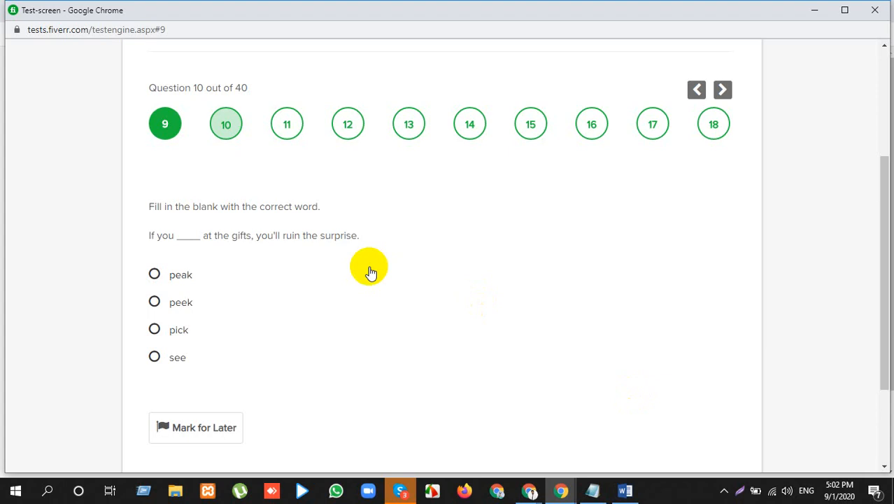
# Answer question 10 with "peek", change it to "pick", and answer question 11 with "to help", moving on to question 12.
pyautogui.click(156, 304)
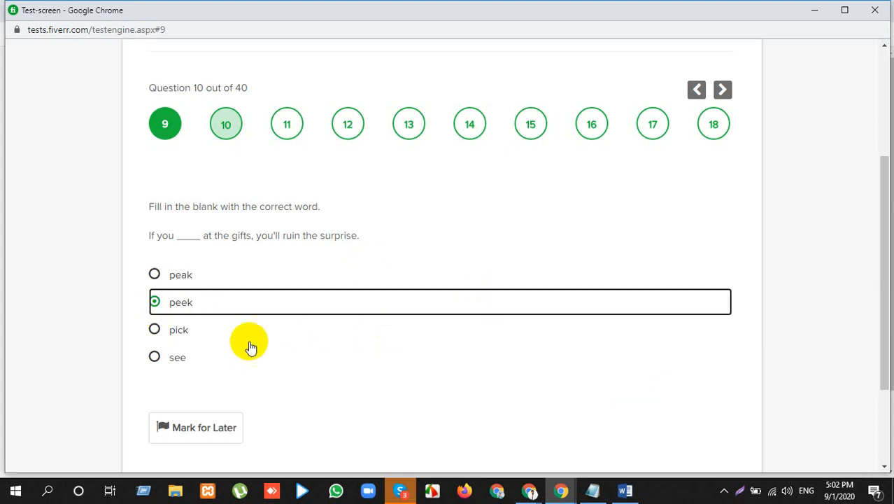
pyautogui.click(184, 333)
pyautogui.scroll(-1, 388, 350)
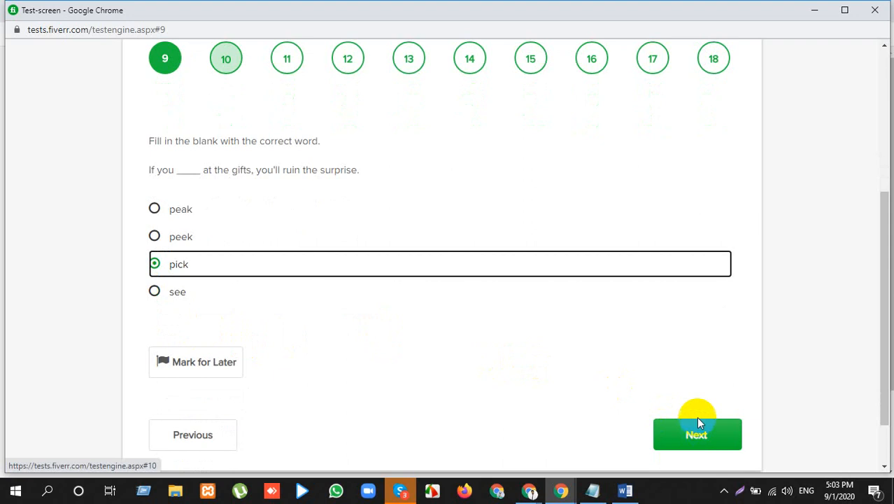
pyautogui.click(696, 436)
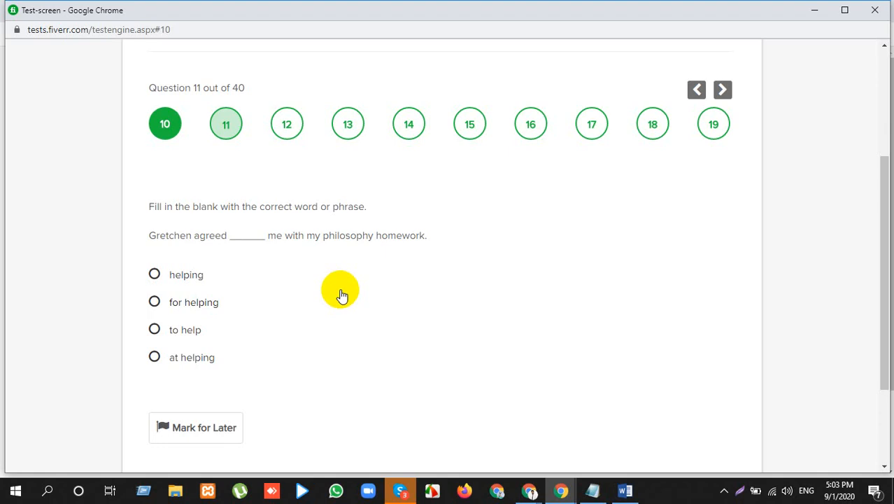
pyautogui.click(196, 331)
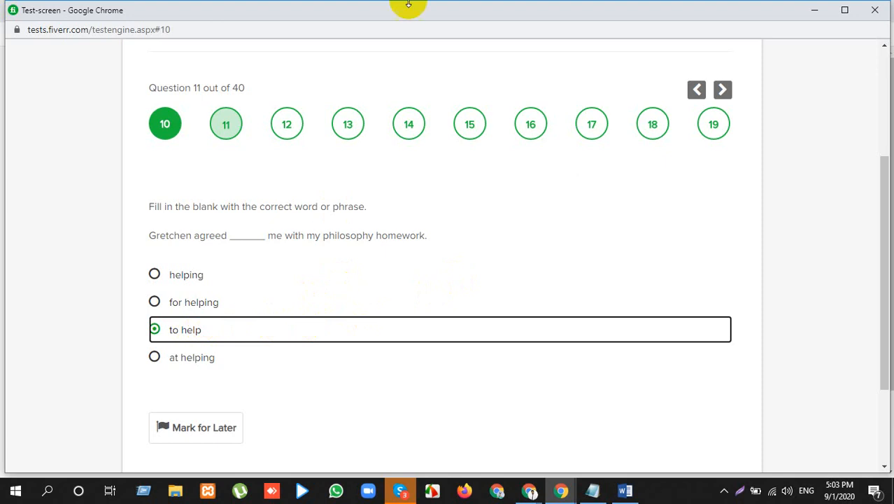
pyautogui.scroll(-2, 705, 253)
pyautogui.click(689, 365)
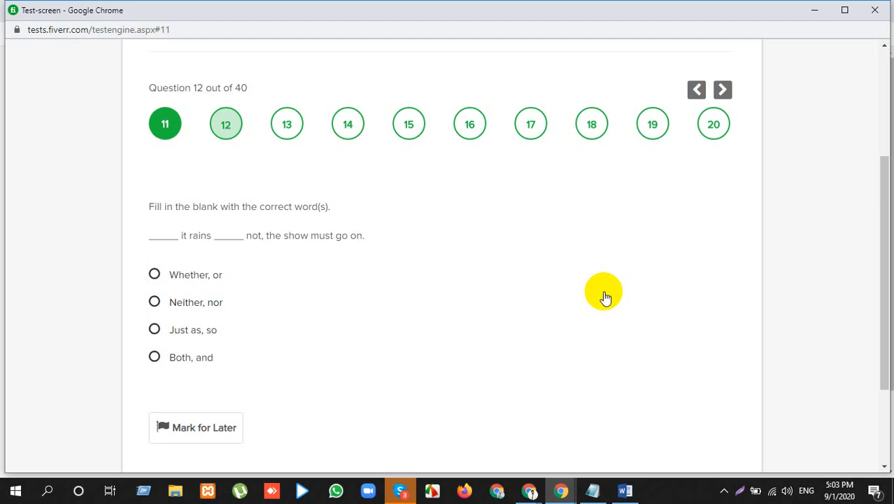
# Answer question 12 with "Whether, or" and question 13 with "had sold", moving on to question 14.
pyautogui.click(191, 271)
pyautogui.scroll(-2, 627, 294)
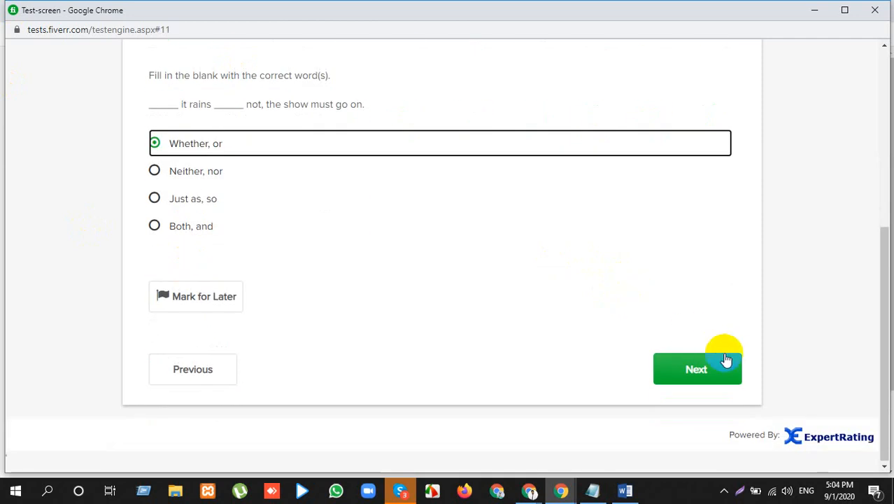
pyautogui.click(718, 376)
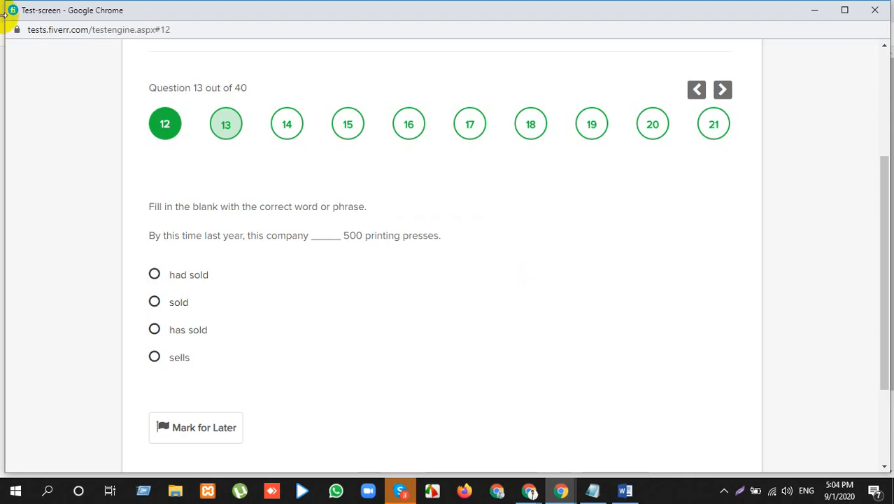
pyautogui.click(206, 276)
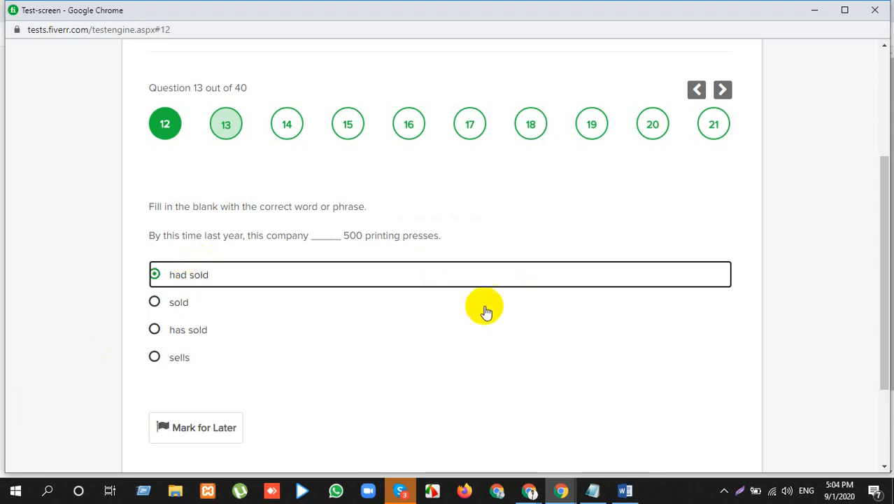
pyautogui.scroll(-1, 486, 311)
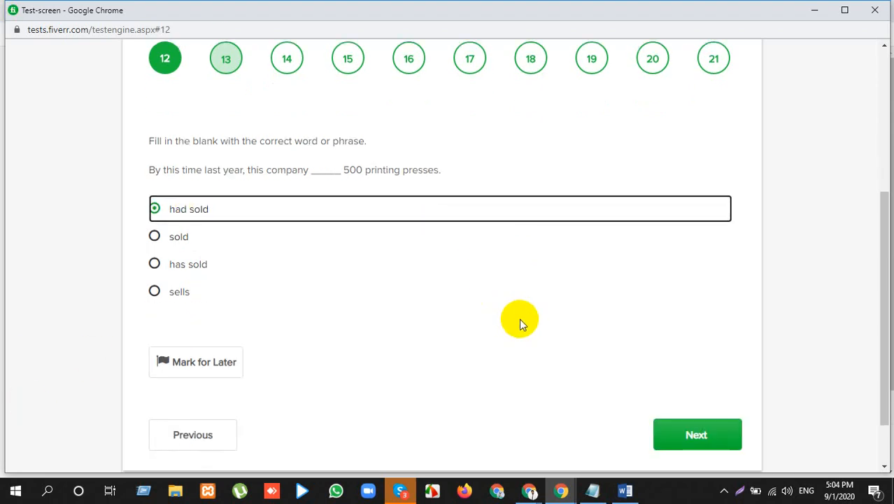
pyautogui.click(712, 435)
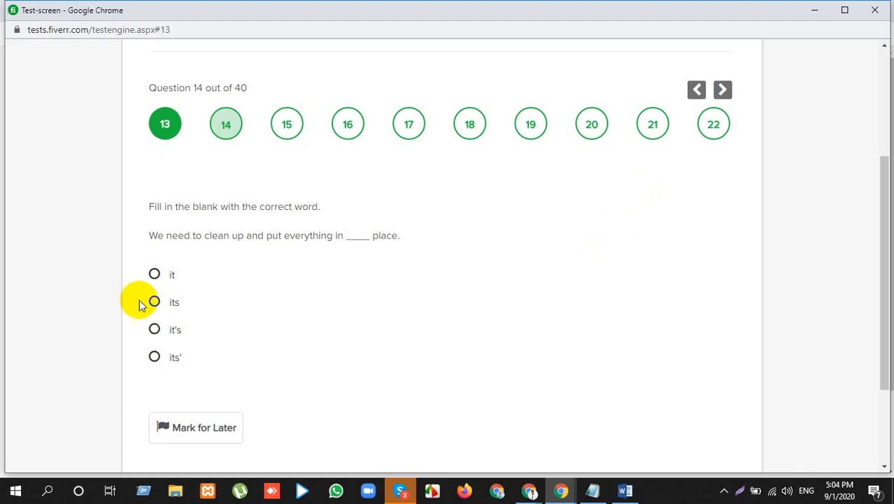
# Answer question 14 with "it's" and question 15 with "not", moving on to question 16.
pyautogui.click(166, 340)
pyautogui.scroll(-2, 299, 357)
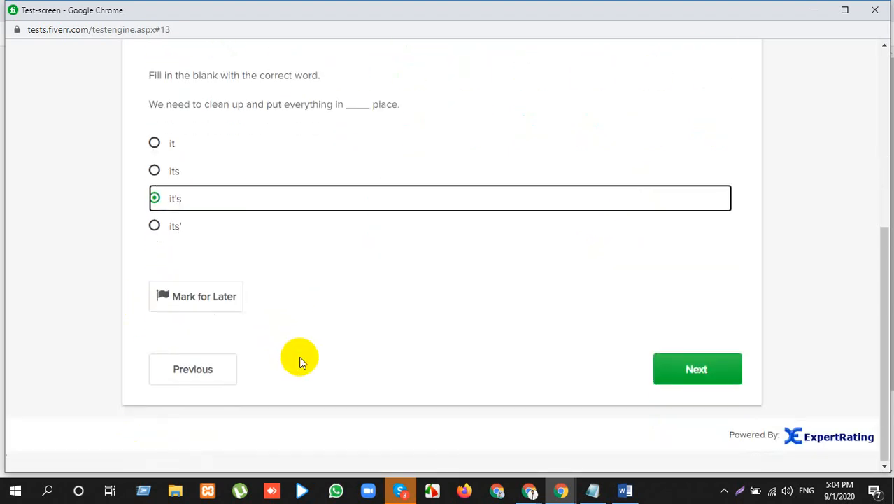
pyautogui.click(665, 370)
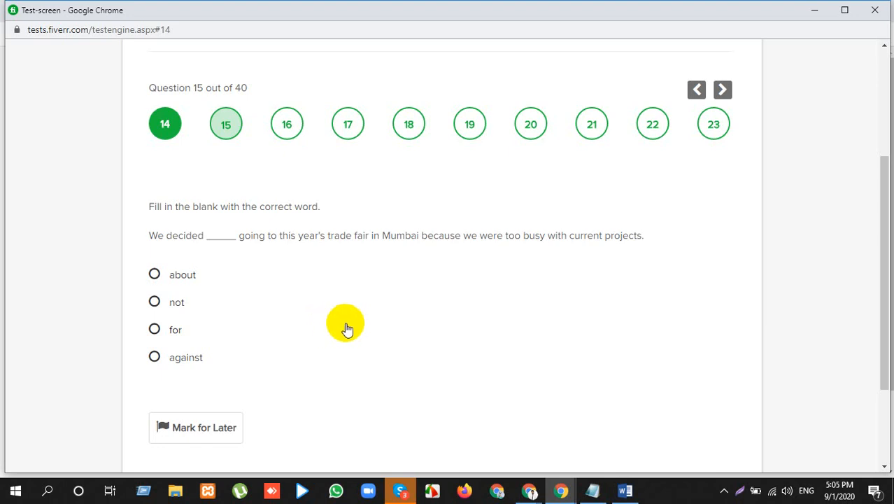
pyautogui.click(175, 305)
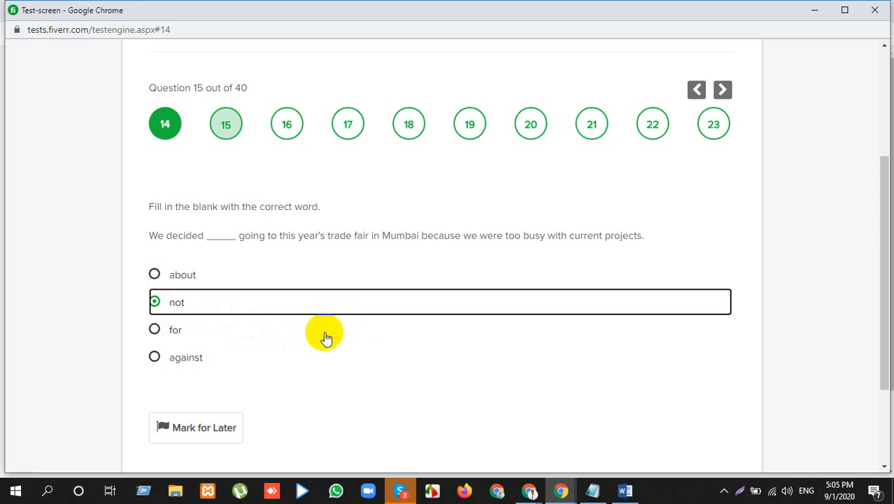
pyautogui.scroll(-2, 481, 373)
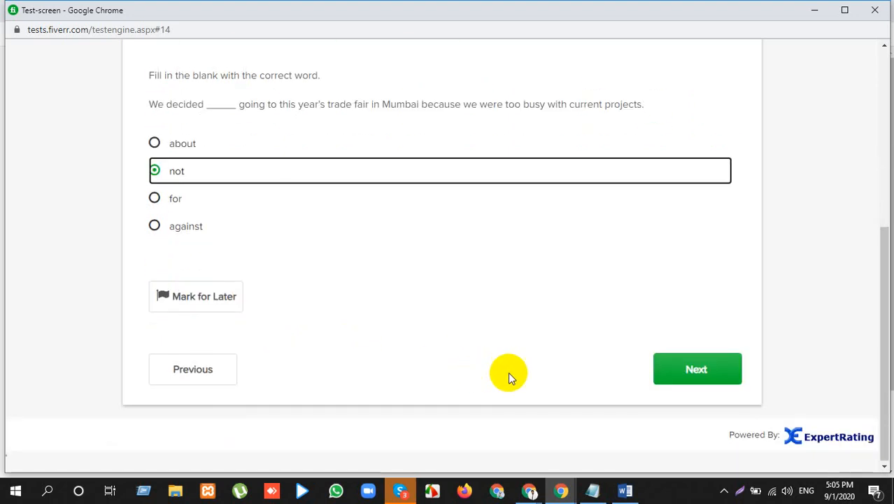
pyautogui.click(730, 364)
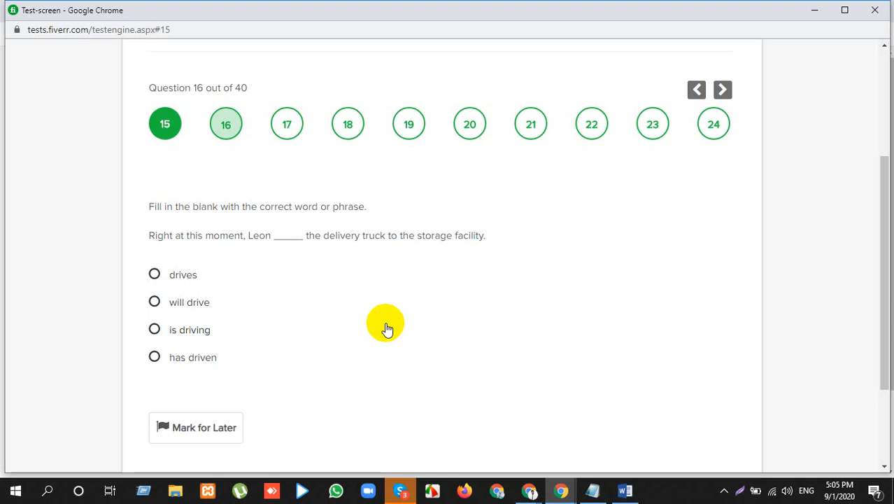
# Answer question 16 with "drives" and question 17 with "you were leaving", moving on to question 18.
pyautogui.click(174, 272)
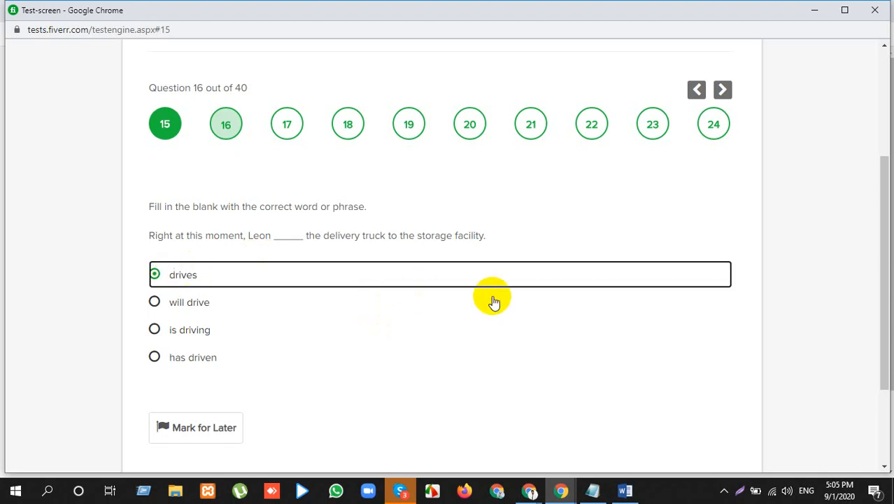
pyautogui.scroll(-2, 493, 301)
pyautogui.click(721, 375)
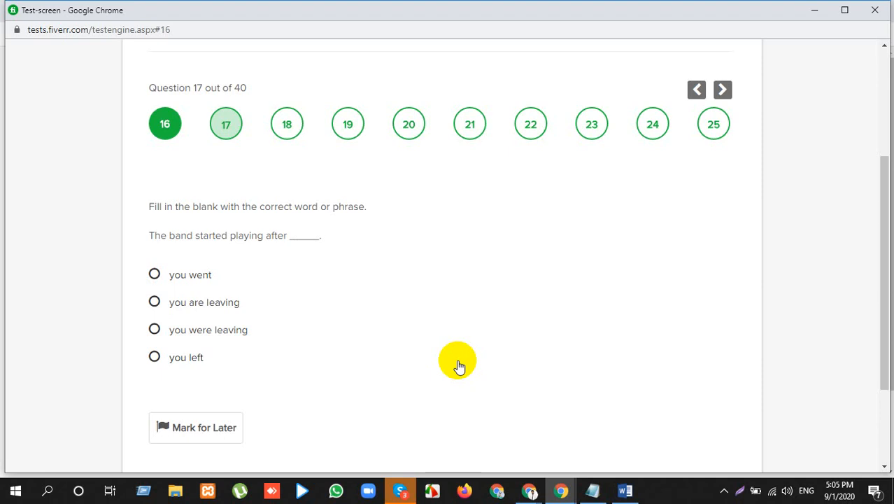
pyautogui.click(197, 340)
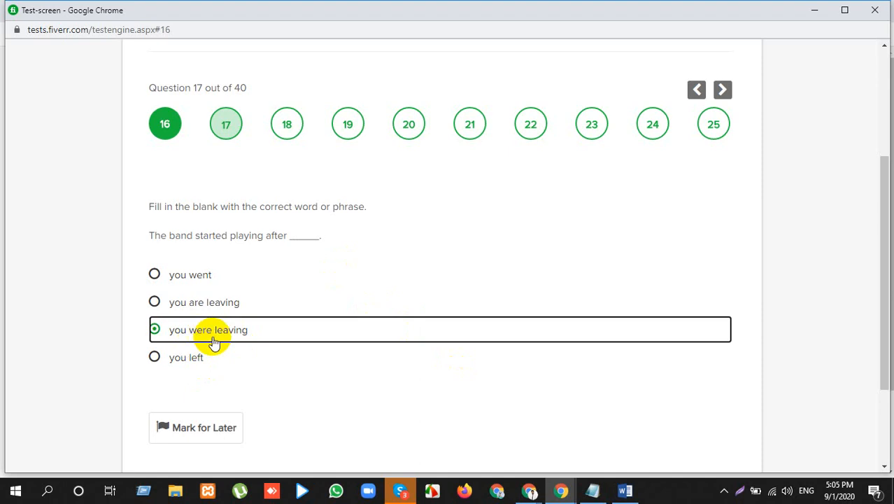
pyautogui.scroll(-3, 571, 406)
pyautogui.click(711, 366)
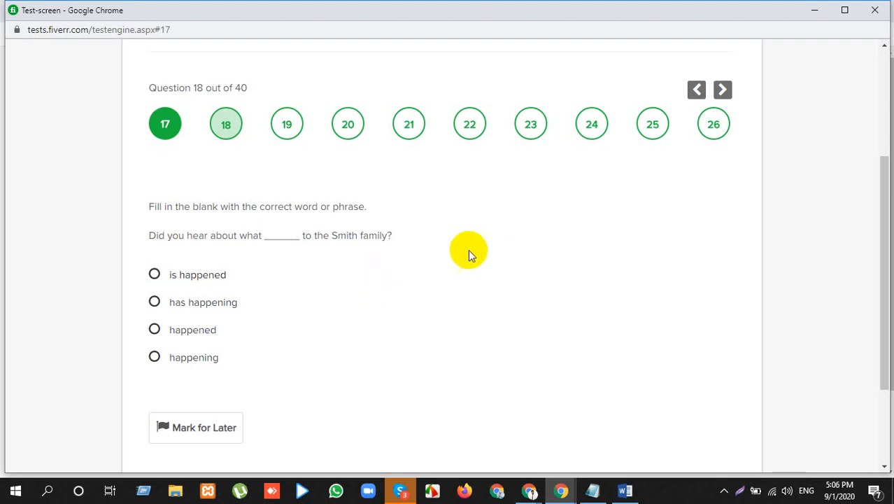
# Answer question 18 with "is happened", change it to "happening" and finally to "happened", moving on to question 19.
pyautogui.click(174, 272)
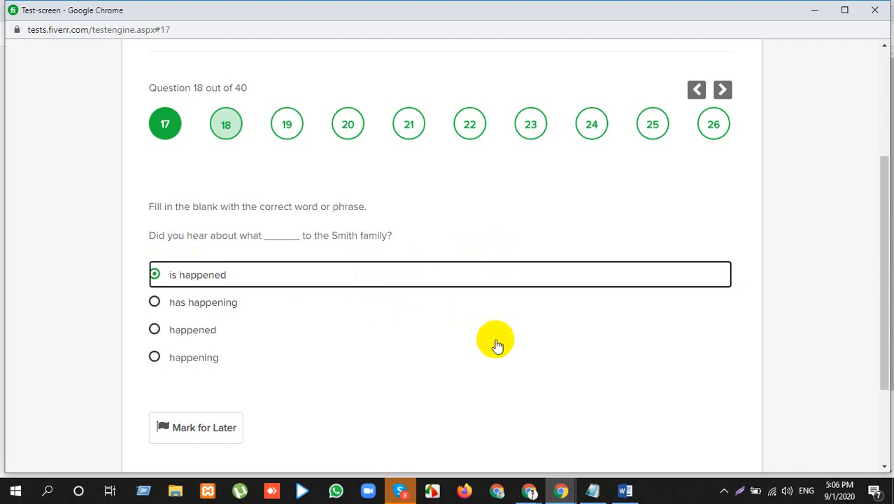
pyautogui.scroll(-2, 595, 347)
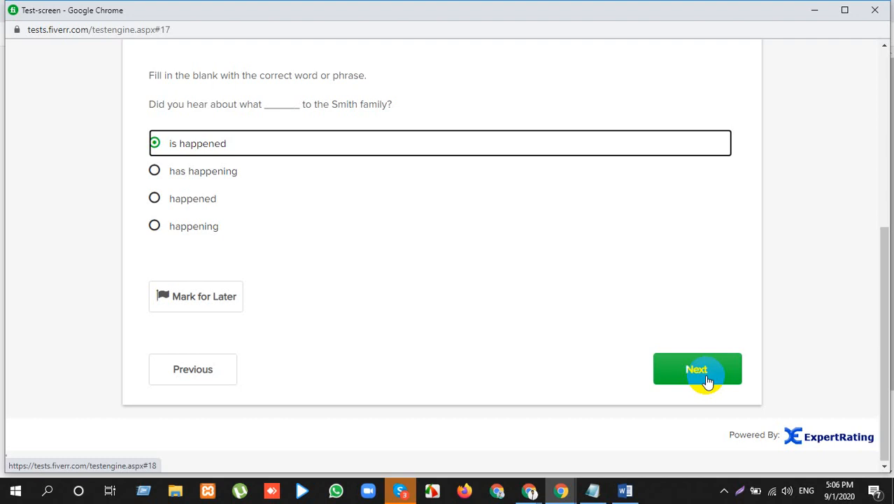
pyautogui.click(183, 229)
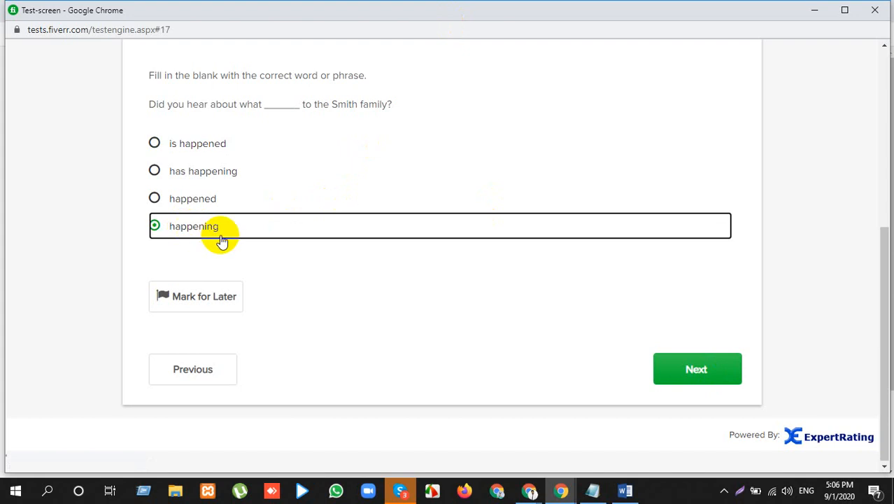
pyautogui.click(674, 377)
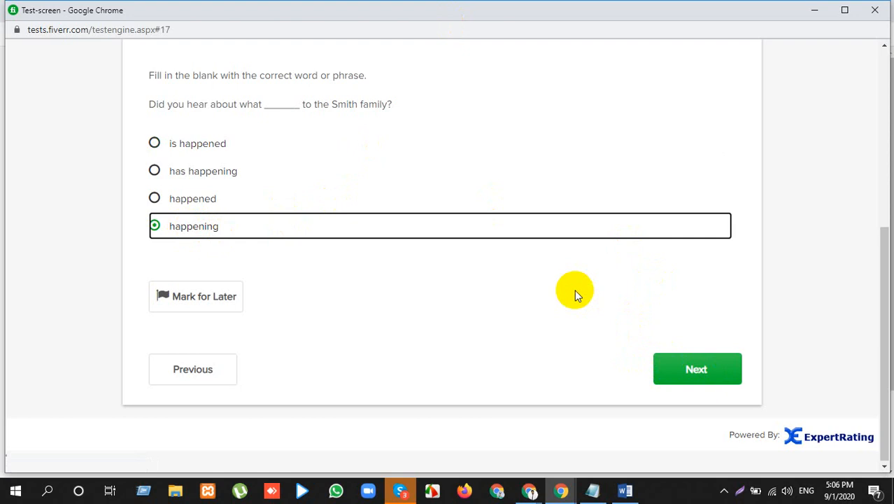
pyautogui.click(209, 196)
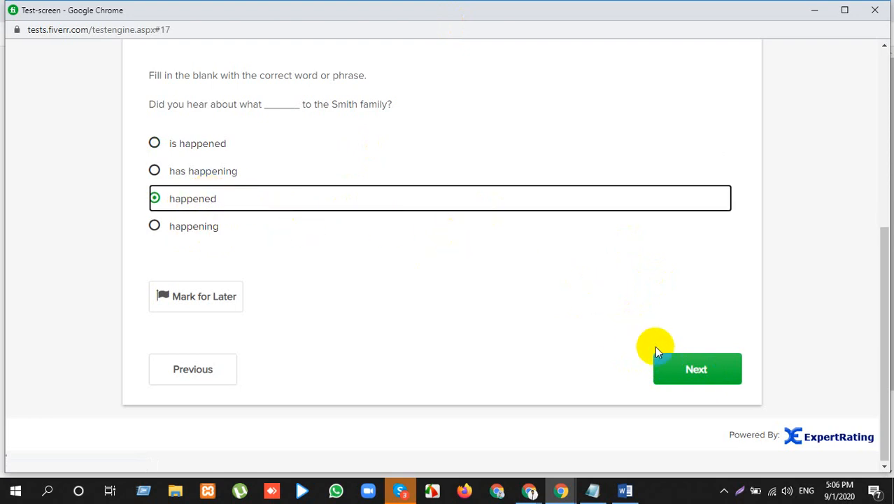
pyautogui.click(683, 373)
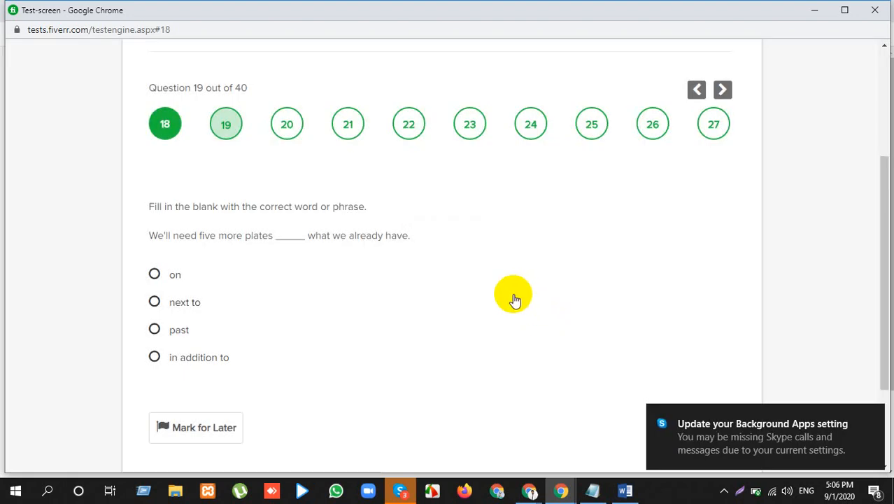
# Answer question 19 with "next to" and question 20 with "Who", moving on to question 21.
pyautogui.scroll(-2, 514, 300)
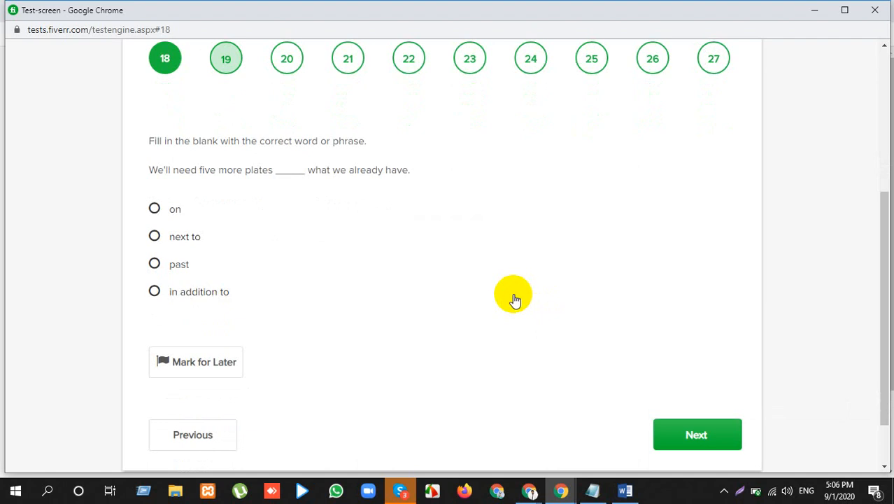
pyautogui.click(154, 237)
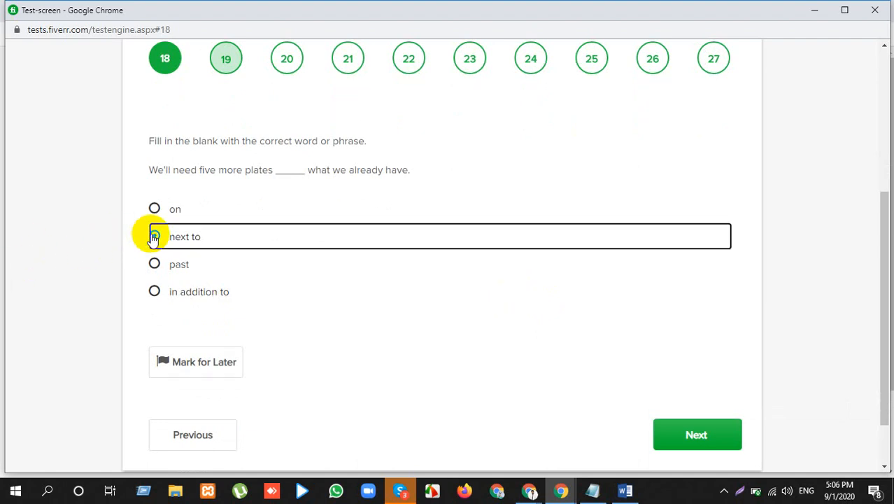
pyautogui.click(686, 440)
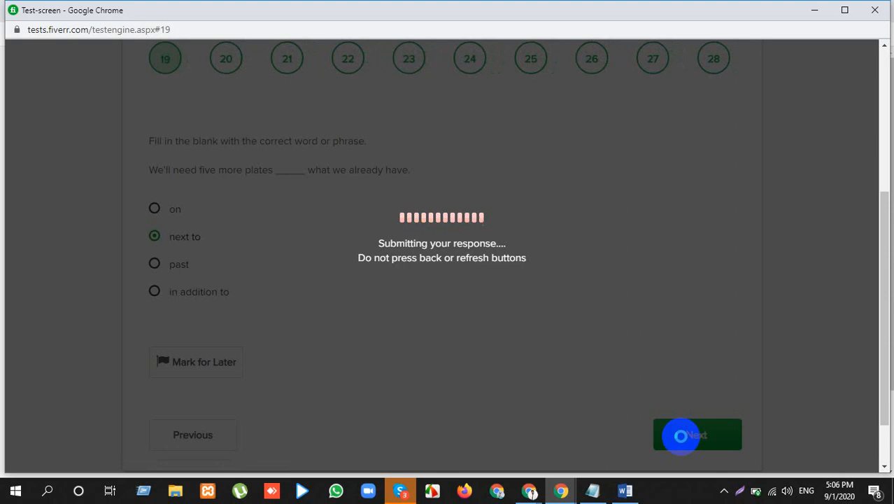
pyautogui.scroll(1, 604, 359)
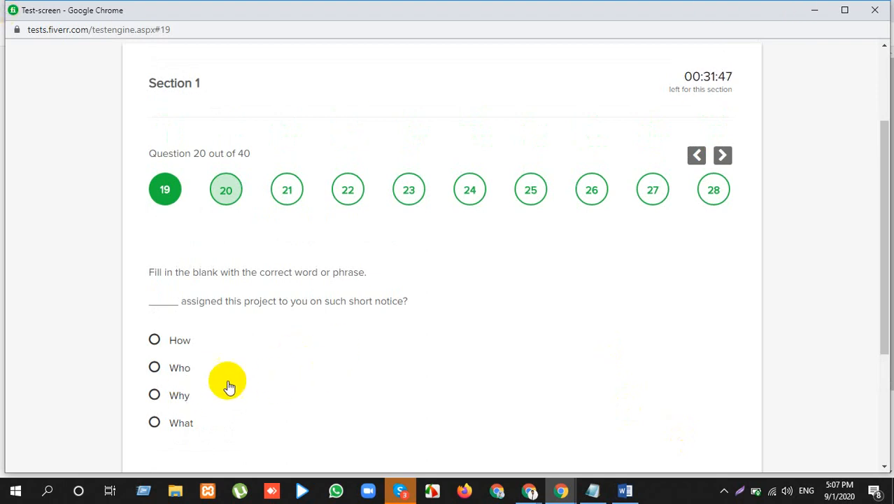
pyautogui.click(154, 368)
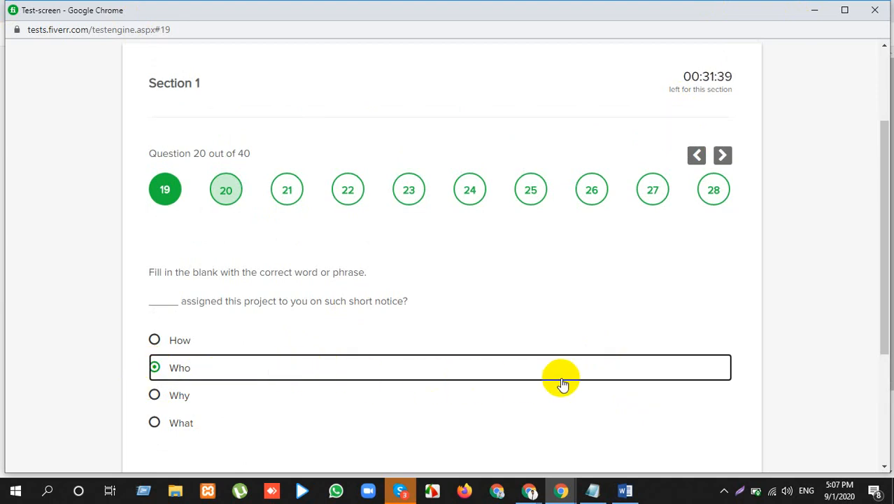
pyautogui.scroll(-1, 636, 378)
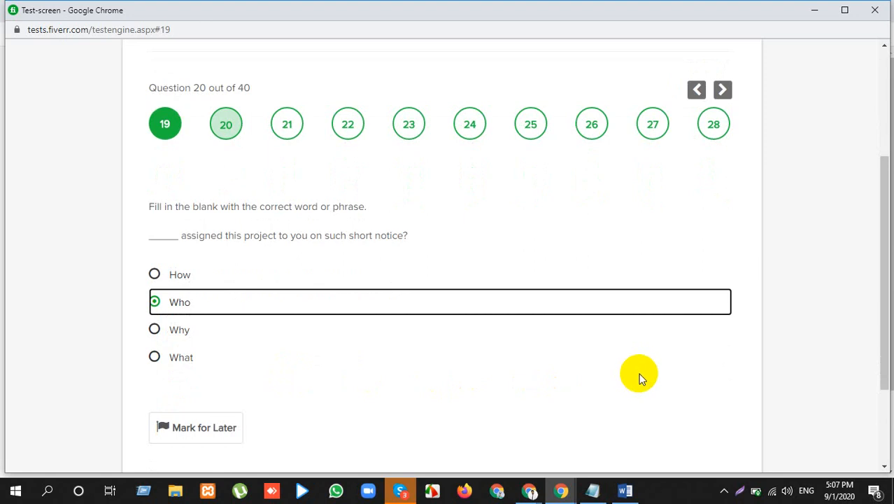
pyautogui.scroll(-2, 639, 378)
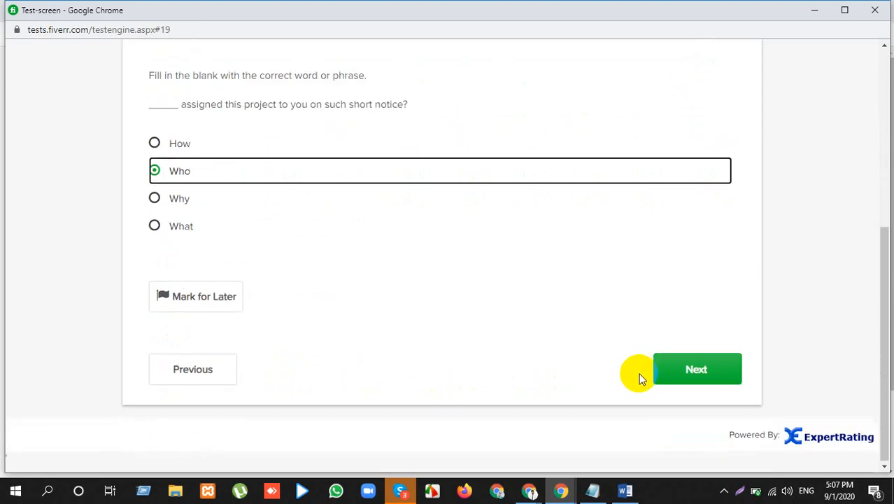
pyautogui.click(697, 374)
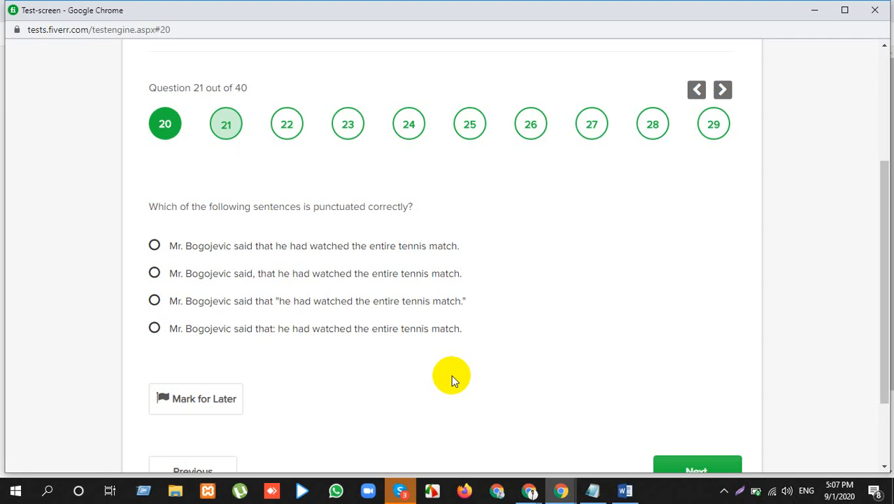
# Answer question 21 with the quotation-marks sentence, change it to the one without comma, colon or quotation marks, and move on to question 22.
pyautogui.click(206, 301)
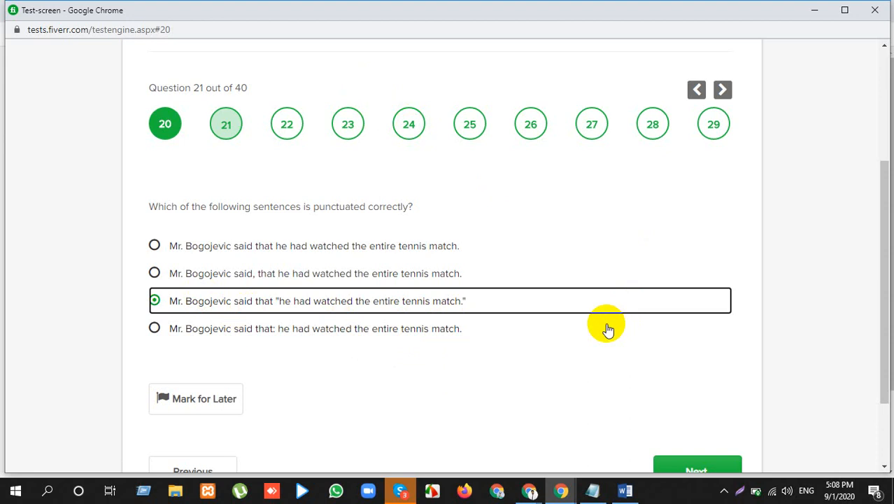
pyautogui.click(301, 246)
pyautogui.scroll(-1, 622, 441)
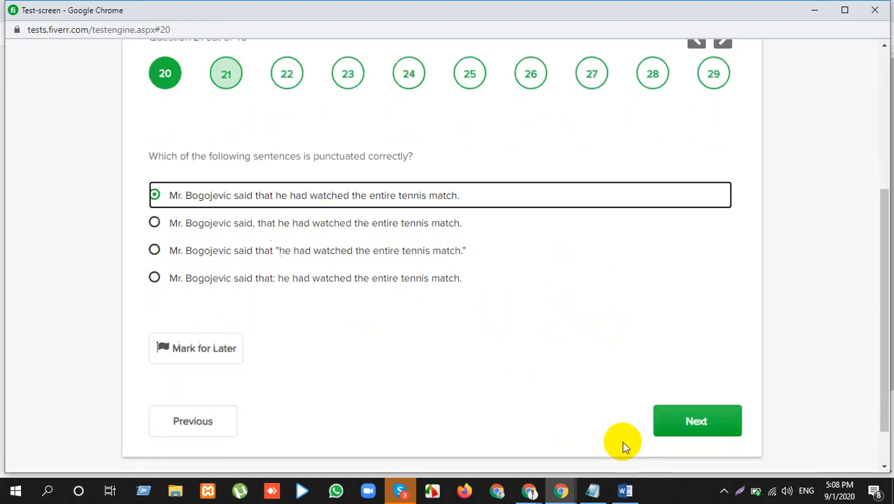
pyautogui.click(701, 406)
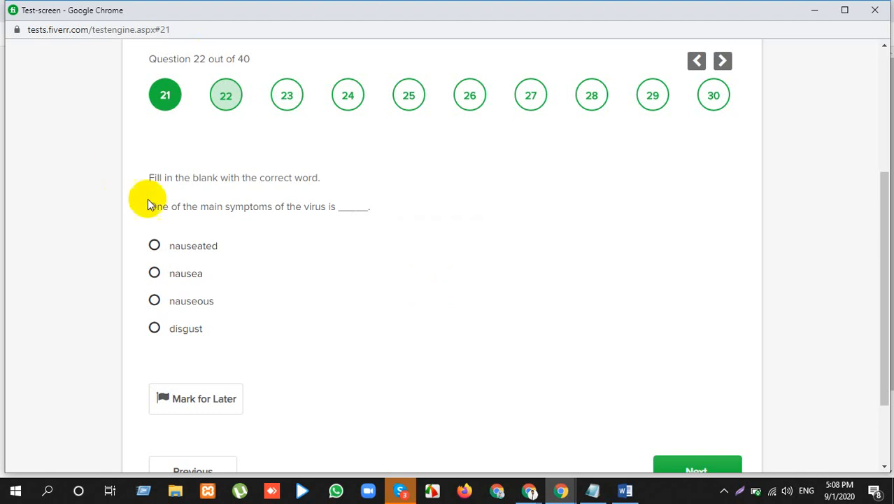
# Answer question 22 with "nausea" and question 23 with "How many siblings do you have?", moving on to question 24.
pyautogui.click(157, 275)
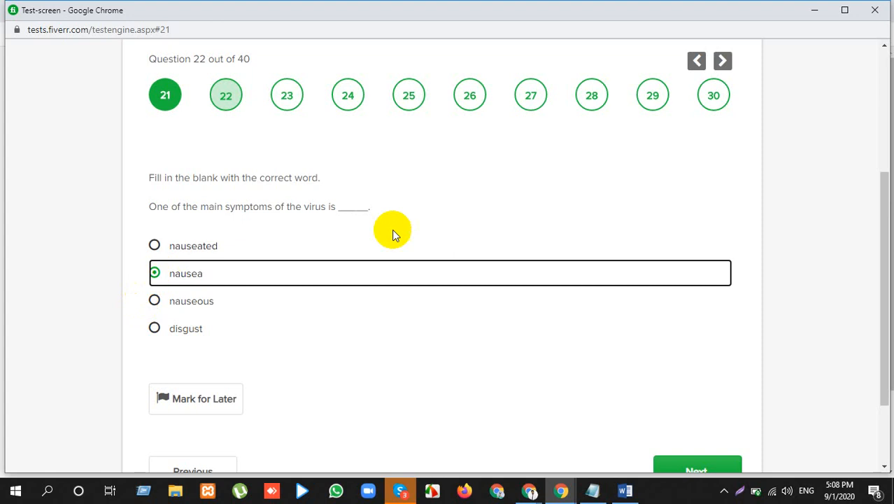
pyautogui.scroll(-2, 493, 217)
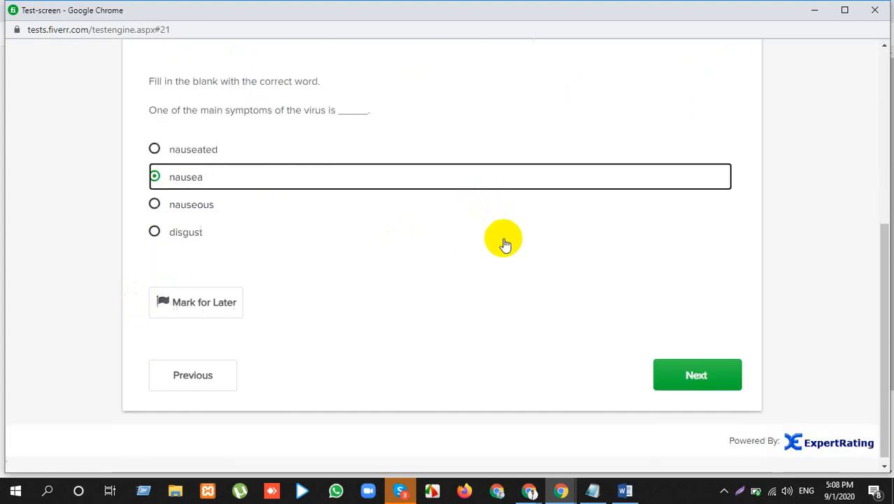
pyautogui.click(696, 371)
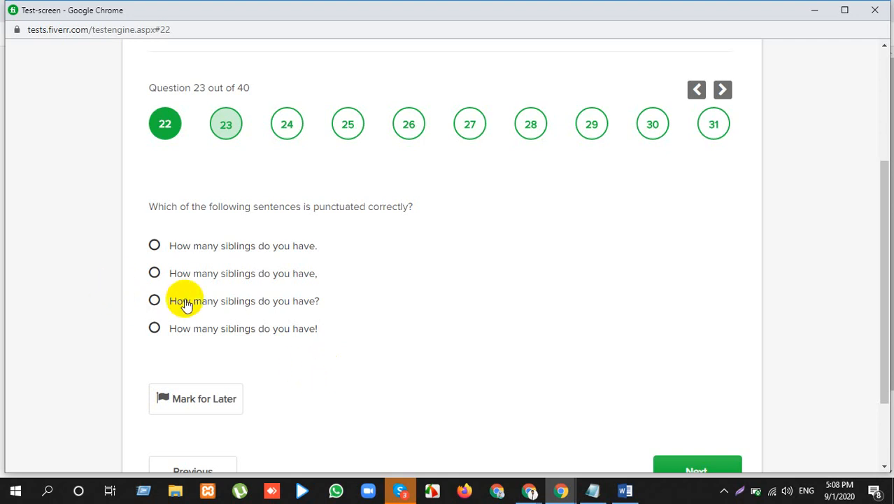
pyautogui.click(206, 313)
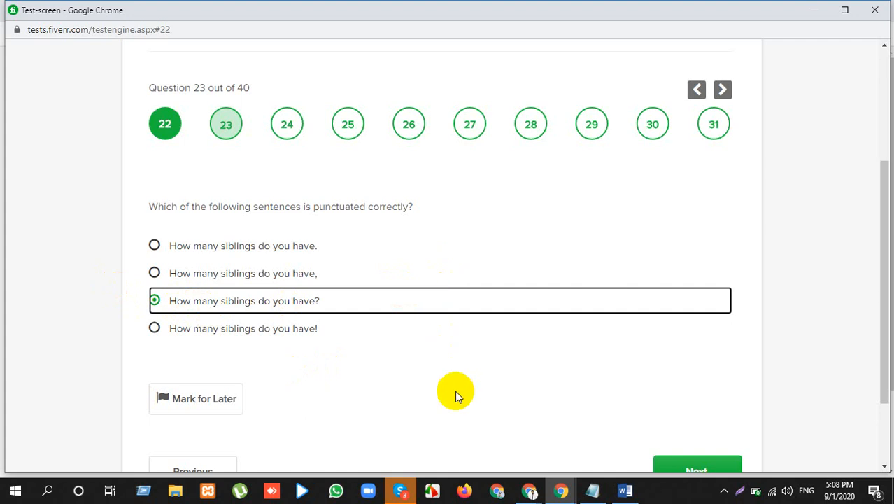
pyautogui.scroll(-1, 455, 396)
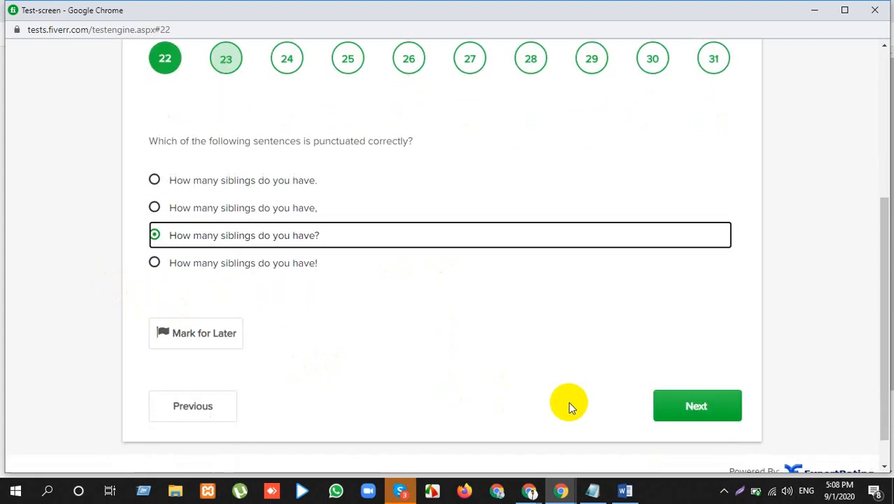
pyautogui.click(696, 406)
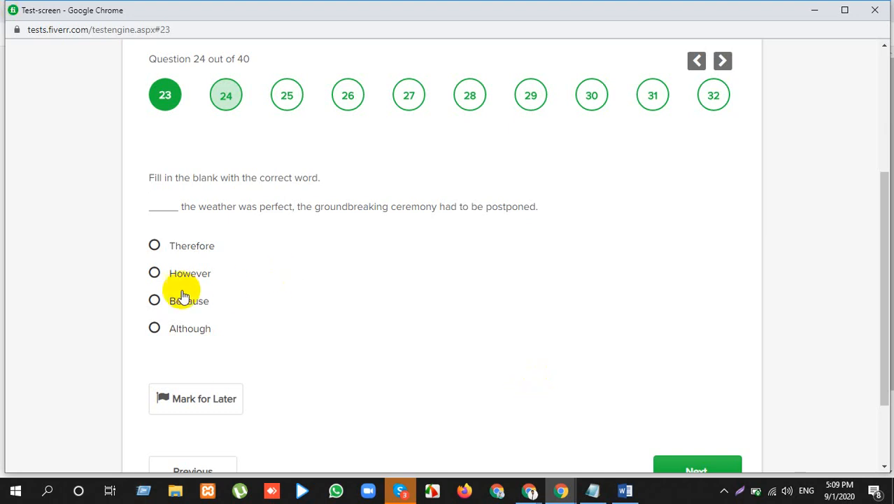
# Answer question 24 with "Because", change it to "However", and move on to question 25.
pyautogui.click(157, 302)
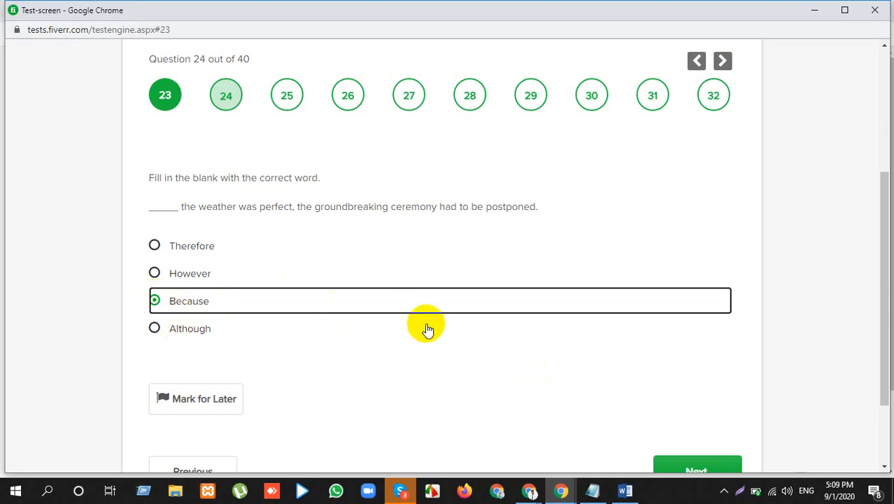
pyautogui.scroll(-1, 425, 326)
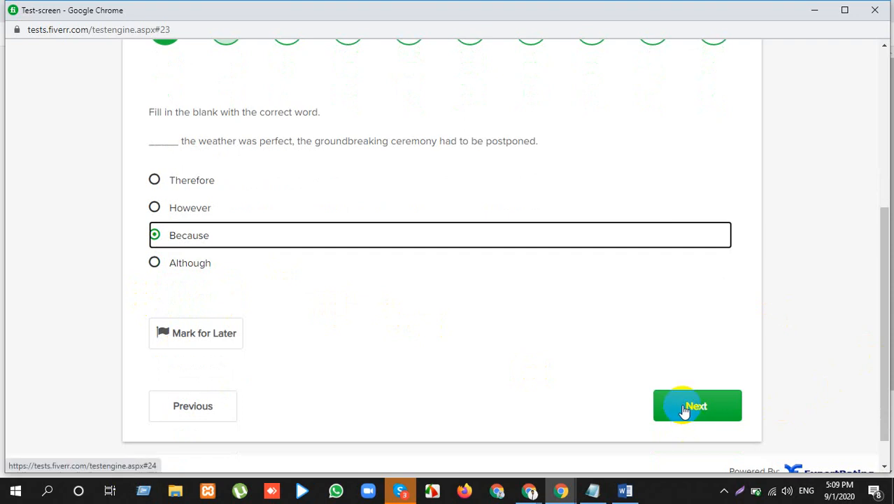
pyautogui.click(207, 213)
pyautogui.click(687, 413)
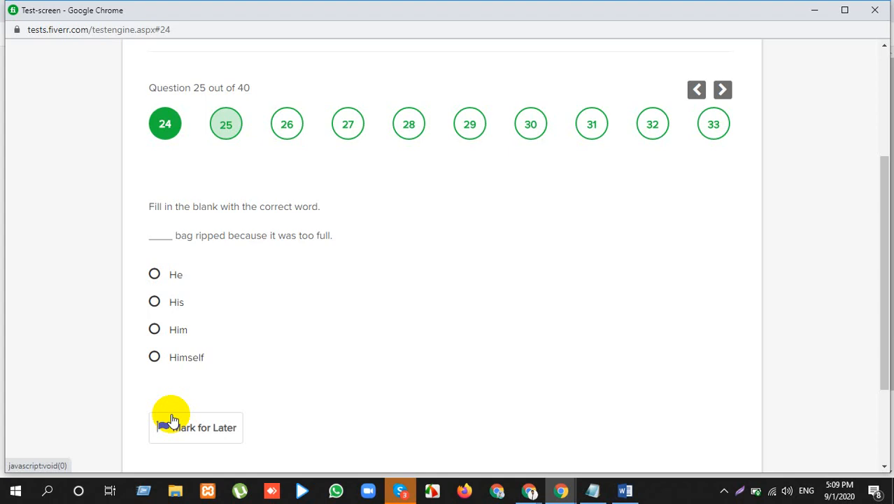
# Answer question 25 with "His" and question 26 with "repaired", moving on to question 27.
pyautogui.click(168, 301)
pyautogui.scroll(-1, 307, 357)
pyautogui.scroll(-1, 314, 367)
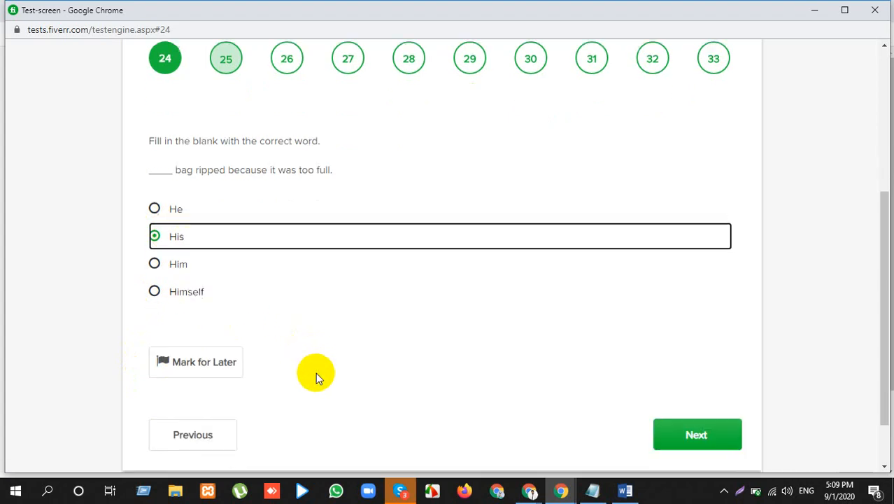
pyautogui.click(698, 437)
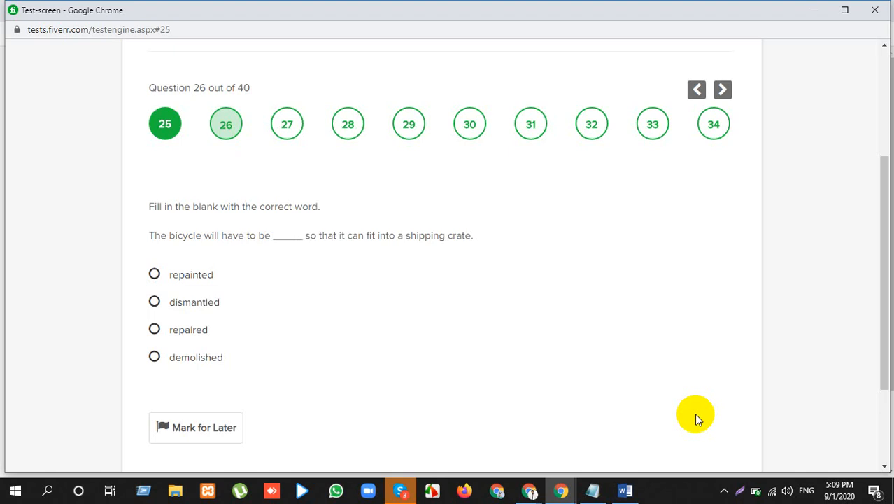
pyautogui.click(160, 330)
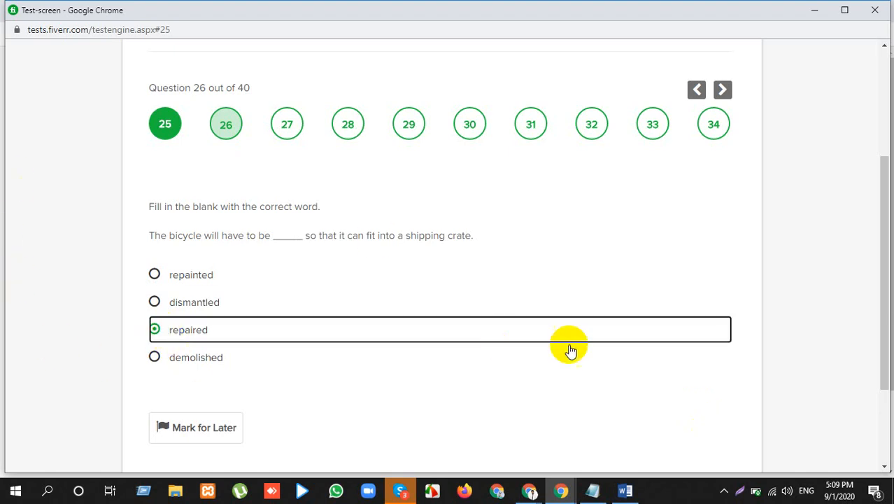
pyautogui.scroll(-2, 571, 350)
pyautogui.click(666, 378)
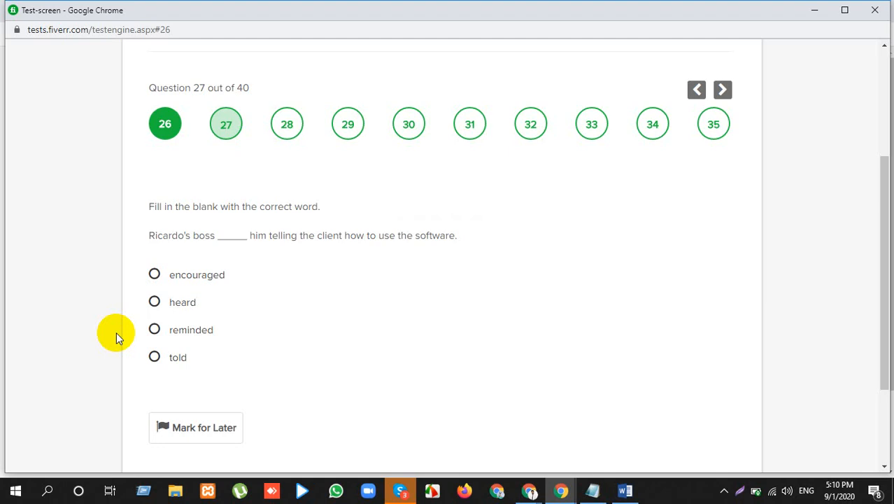
# Answer question 27 with "encouraged" and question 28 with "air", moving on to question 29.
pyautogui.click(164, 279)
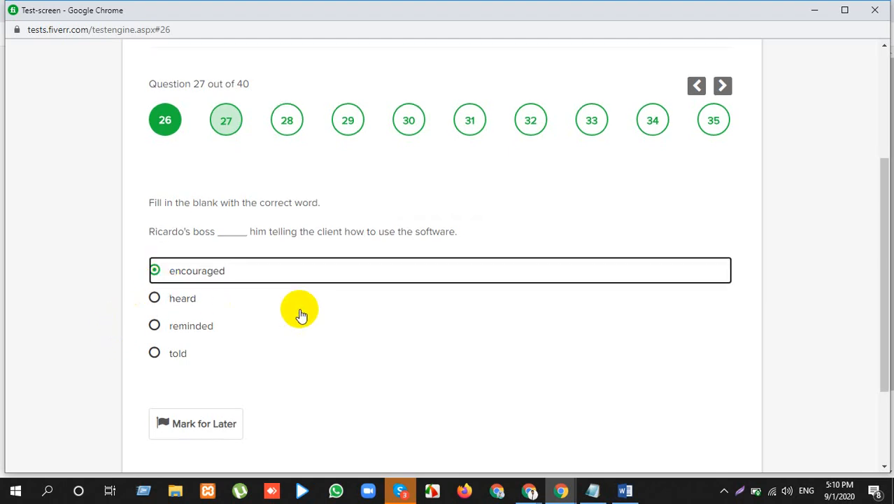
pyautogui.scroll(-1, 300, 314)
pyautogui.click(700, 436)
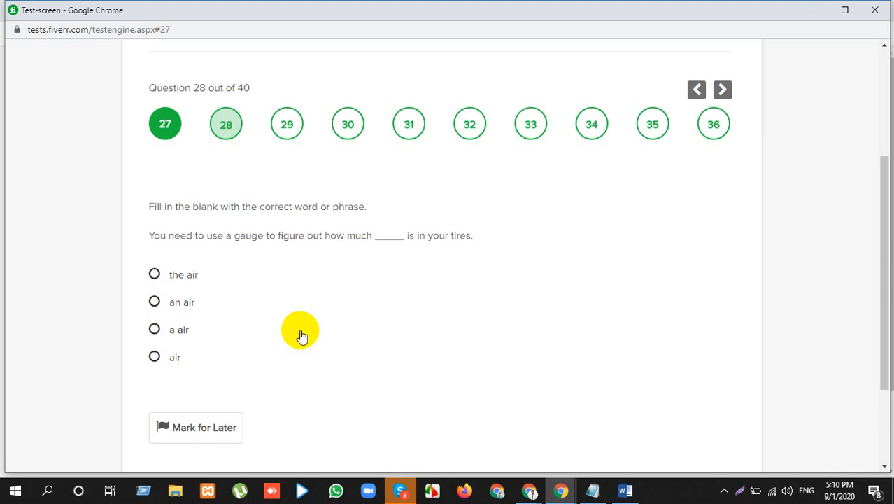
pyautogui.click(155, 357)
pyautogui.scroll(-2, 595, 353)
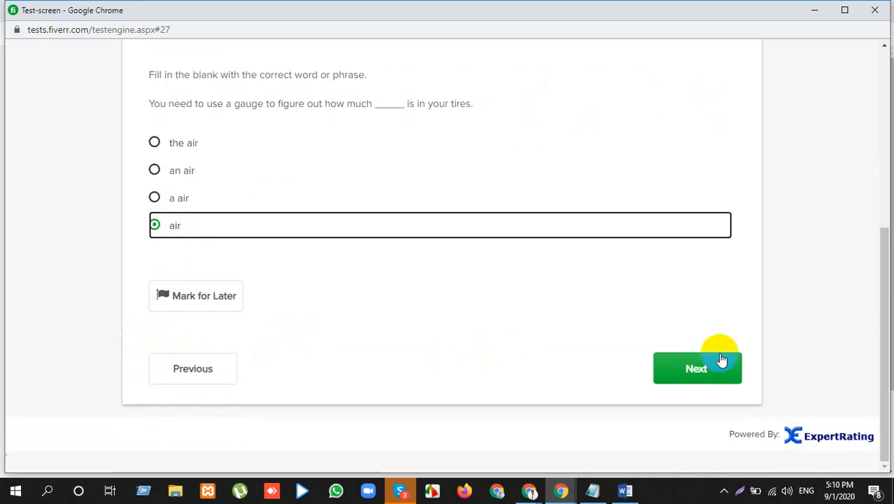
pyautogui.click(717, 365)
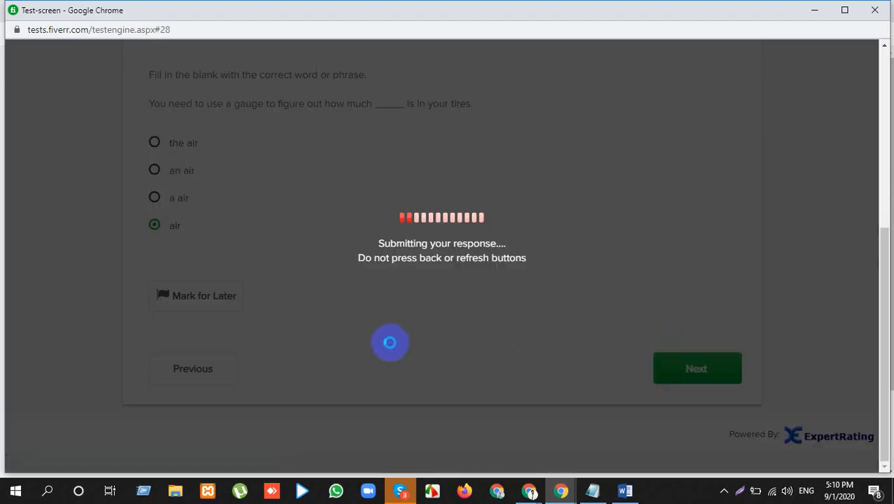
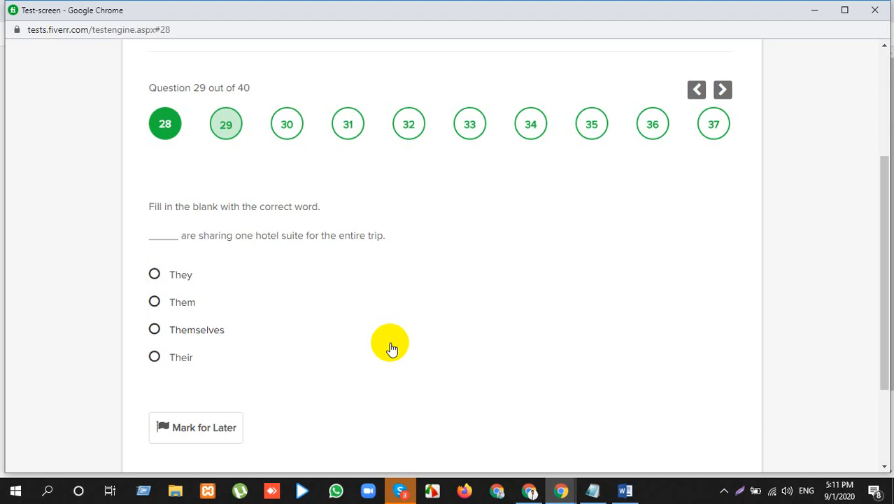
# Check the Wi-Fi connection, then acknowledge the proctoring notice to return to question 29 of the test.
pyautogui.click(778, 493)
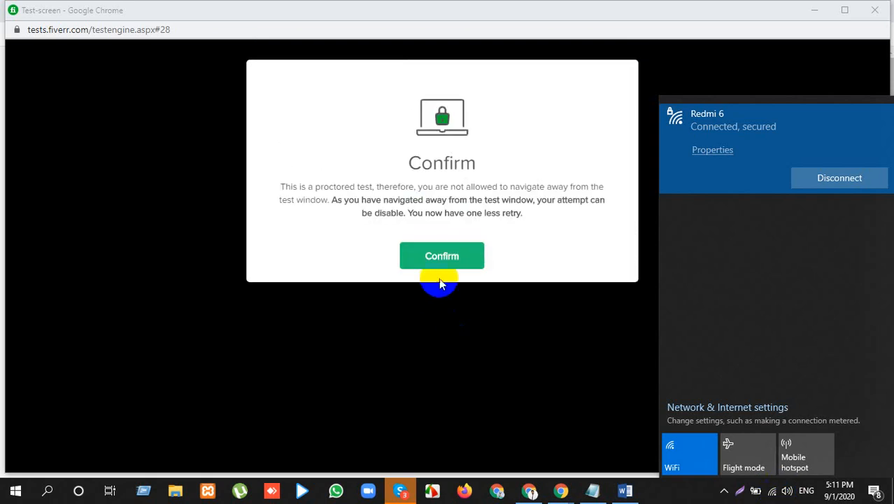
pyautogui.click(448, 265)
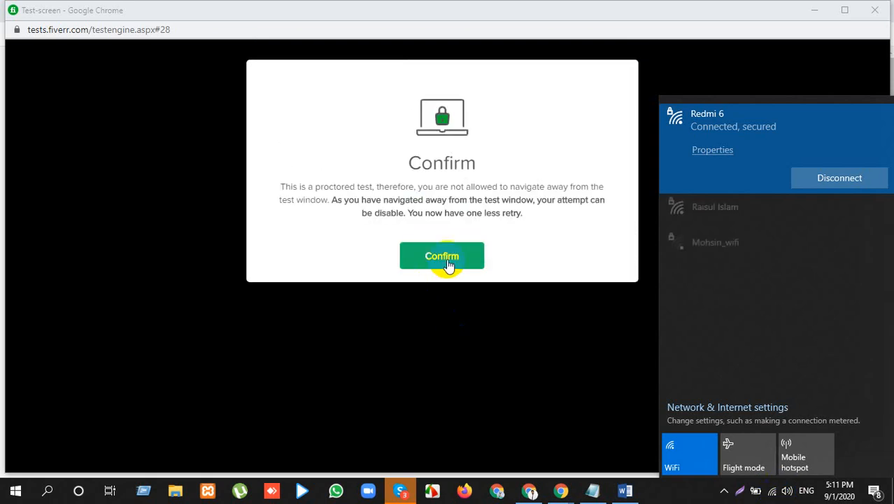
pyautogui.click(448, 264)
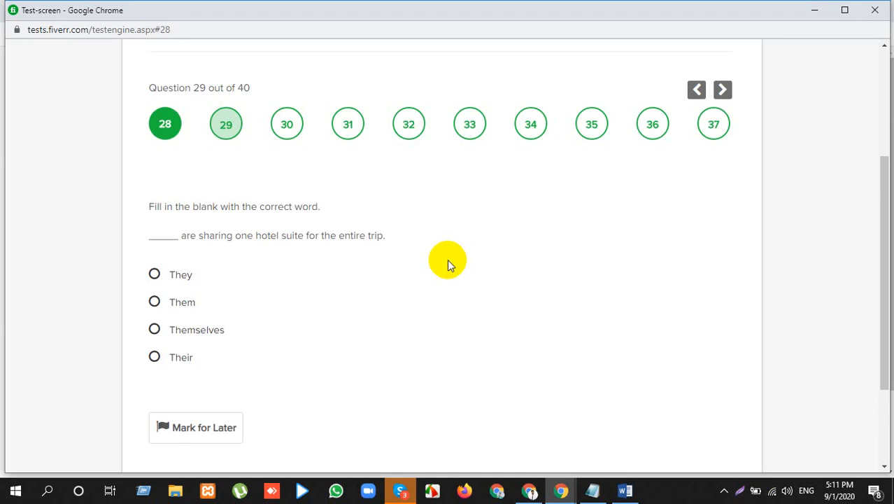
# Try to switch from the test to another Chrome window, then acknowledge the last-retry notice to resume question 29.
pyautogui.moveTo(557, 493)
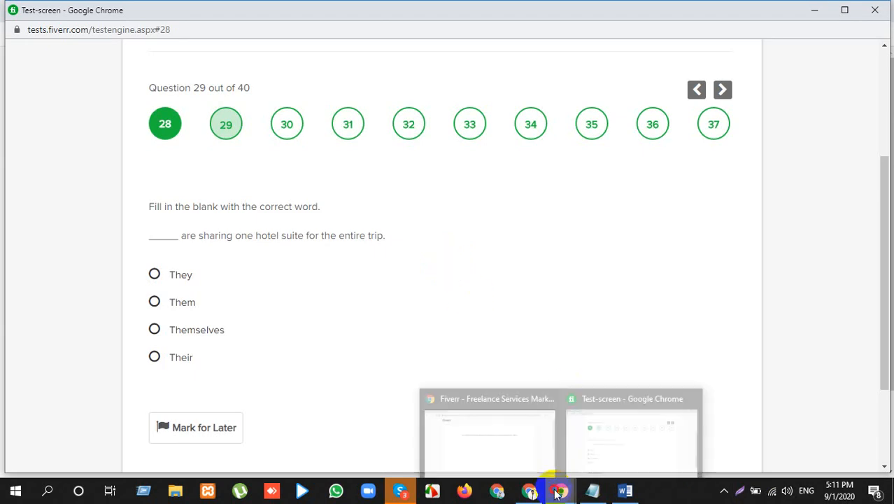
pyautogui.click(530, 493)
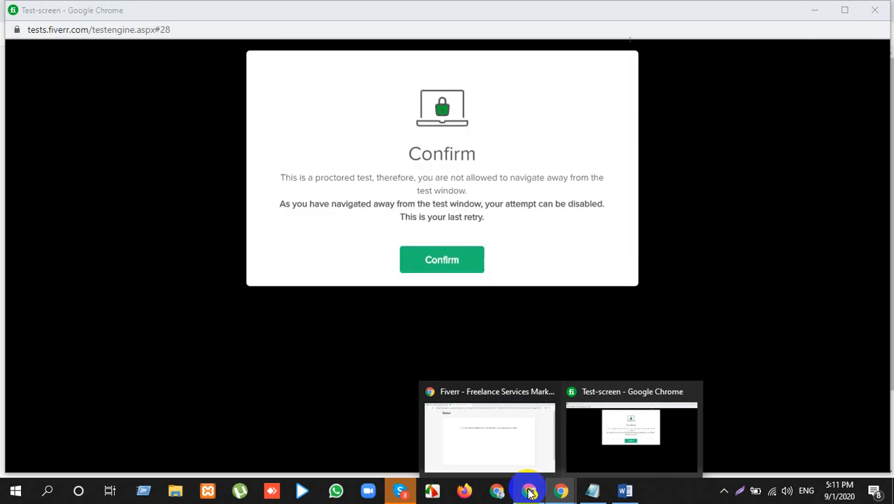
pyautogui.click(519, 460)
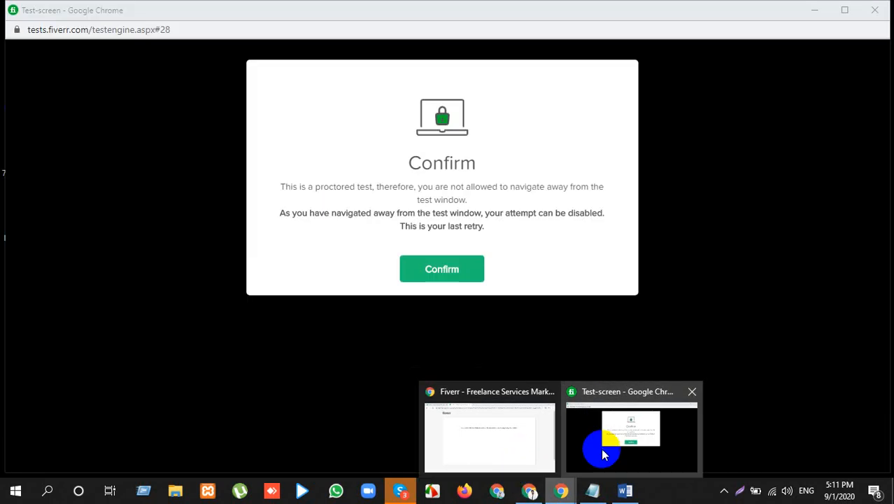
pyautogui.click(603, 456)
pyautogui.click(423, 275)
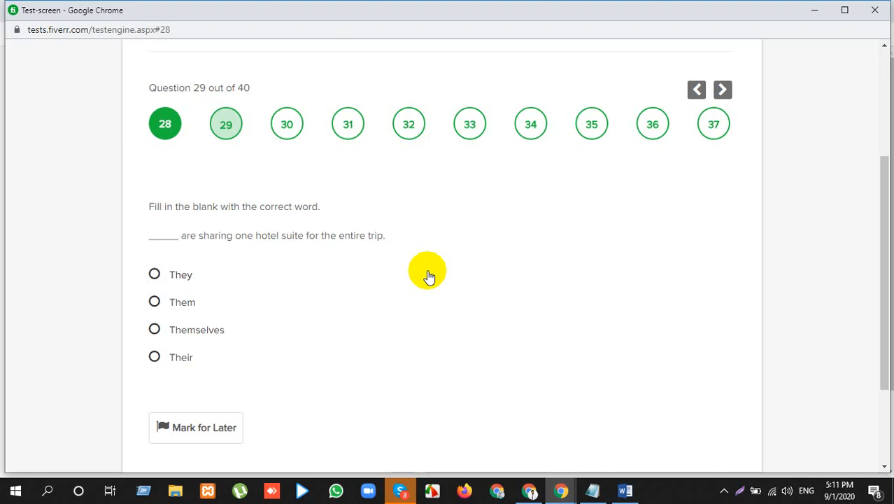
# Switch to Google Meet in the other Chrome window, reload the dropped call and rejoin it with camera and microphone off.
pyautogui.click(530, 489)
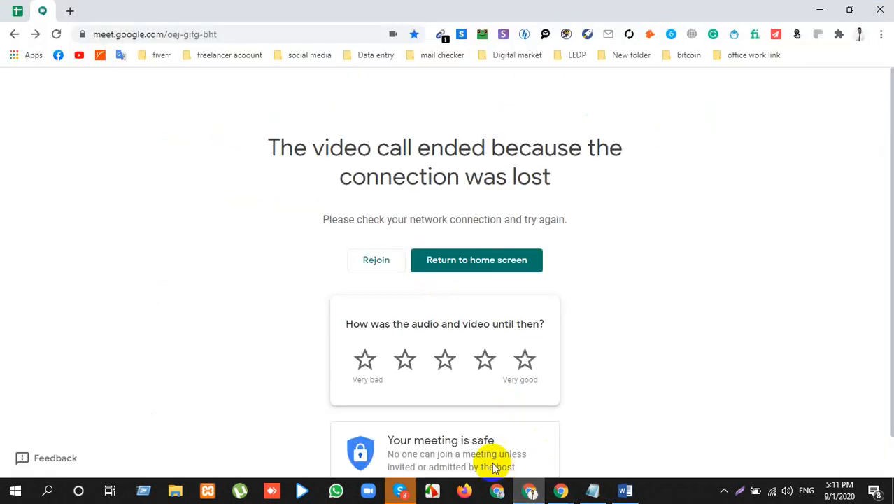
pyautogui.click(57, 34)
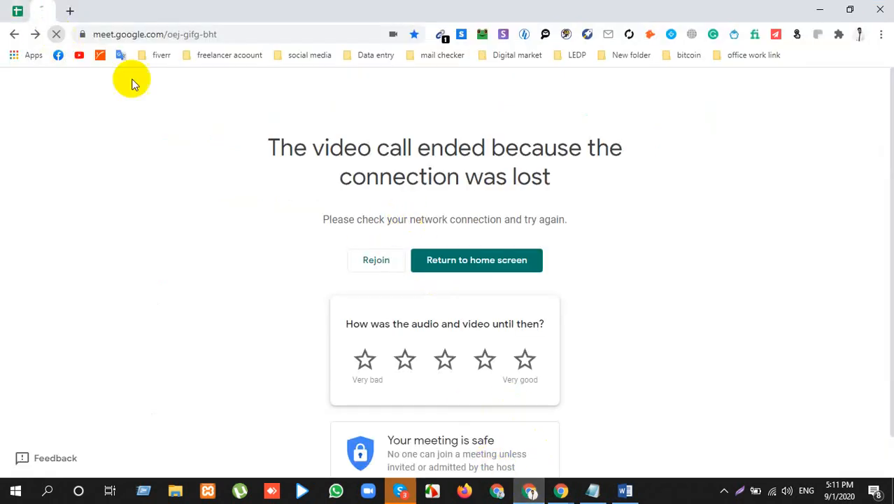
pyautogui.click(373, 270)
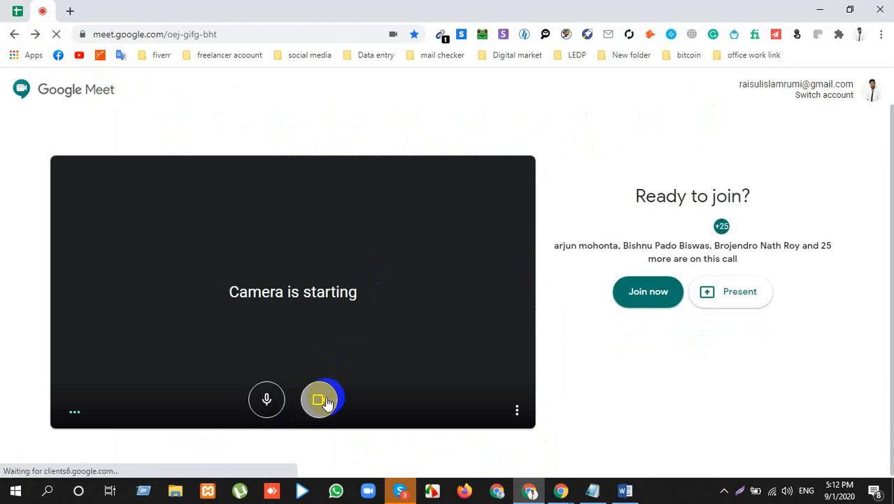
pyautogui.click(321, 409)
pyautogui.click(270, 408)
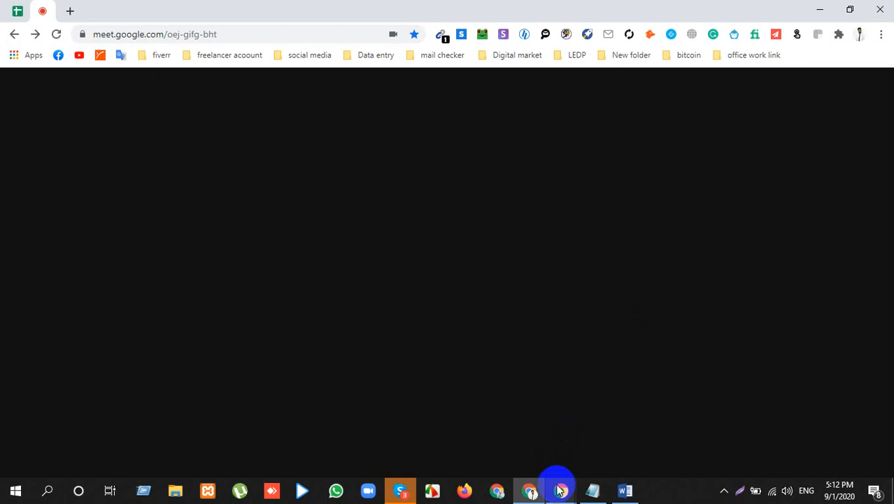
# Return to the Fiverr test window and close the terminated test.
pyautogui.moveTo(561, 488)
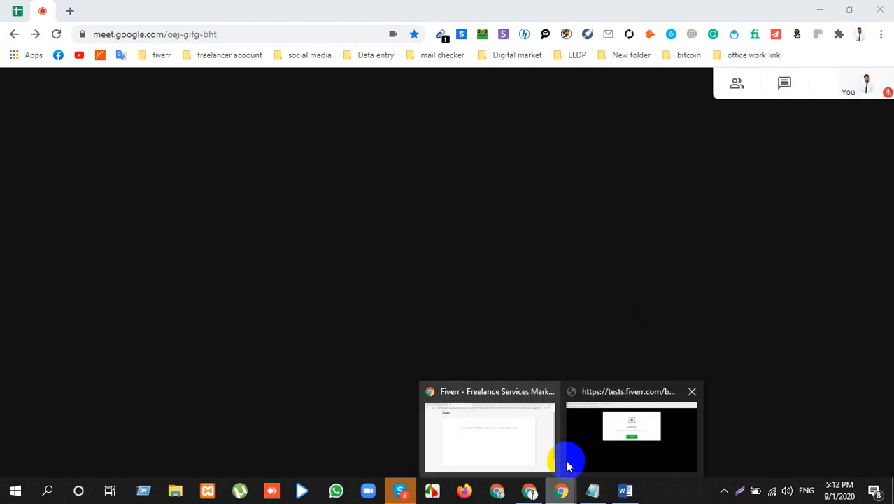
pyautogui.click(588, 443)
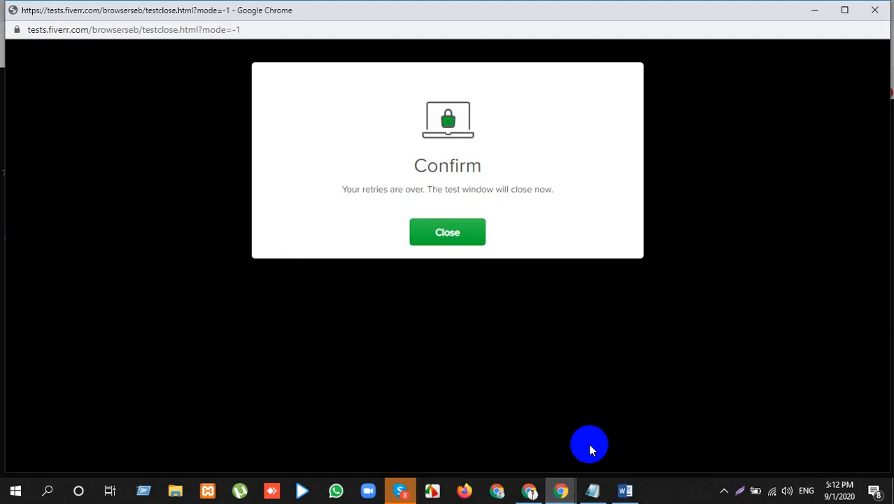
pyautogui.click(461, 237)
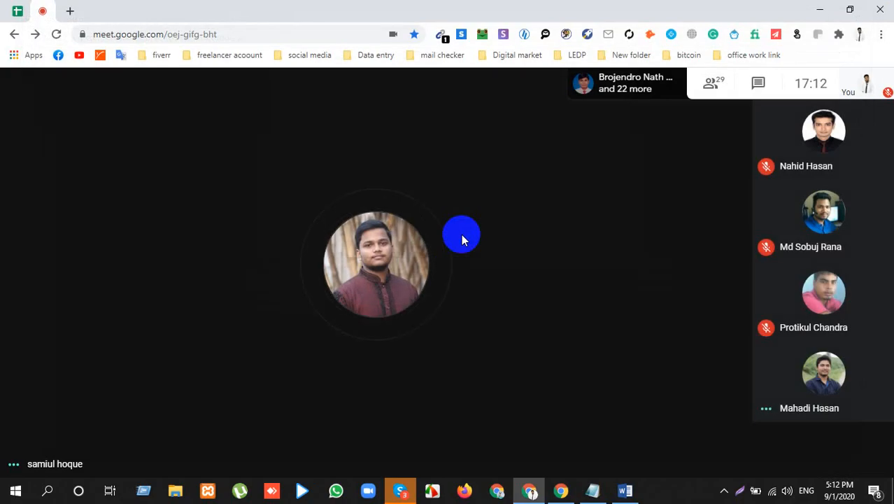
# Switch to the Fiverr browser window and open the account's own seller profile with its draft gigs.
pyautogui.click(561, 490)
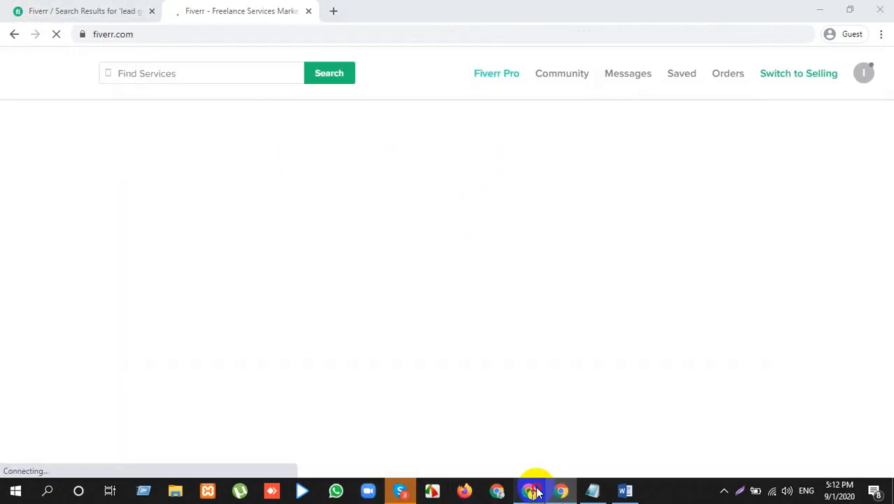
pyautogui.click(530, 490)
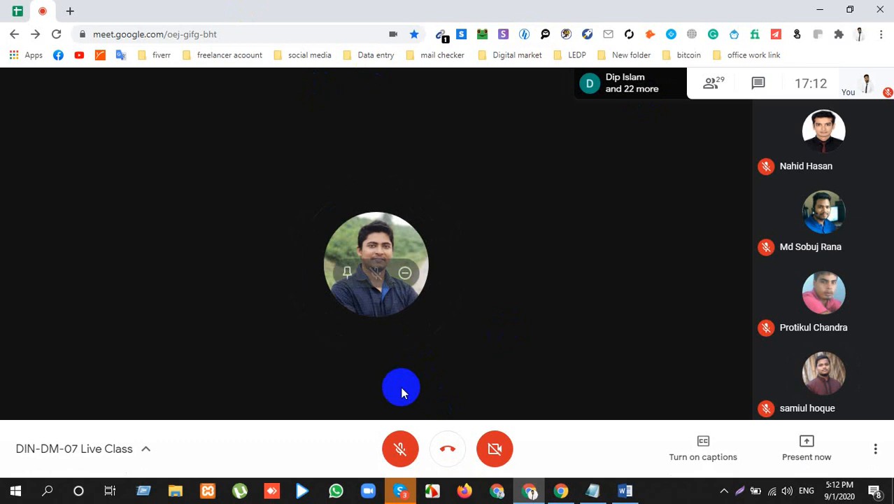
pyautogui.click(561, 490)
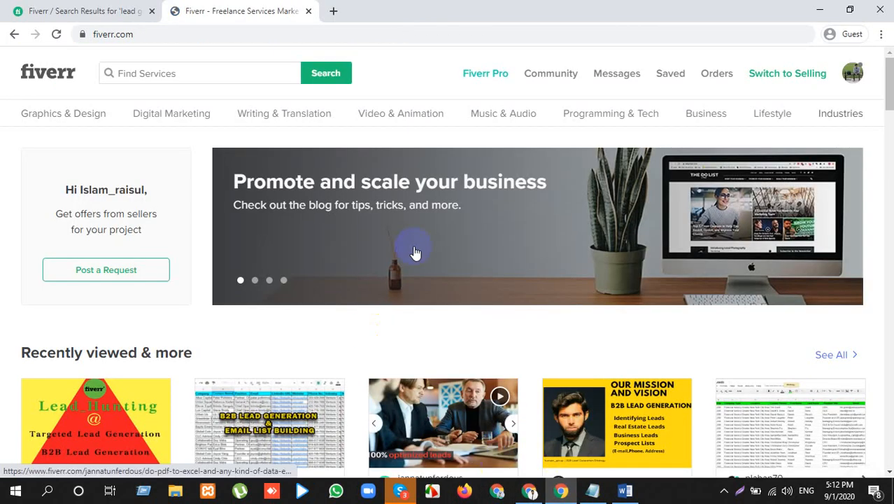
pyautogui.click(96, 10)
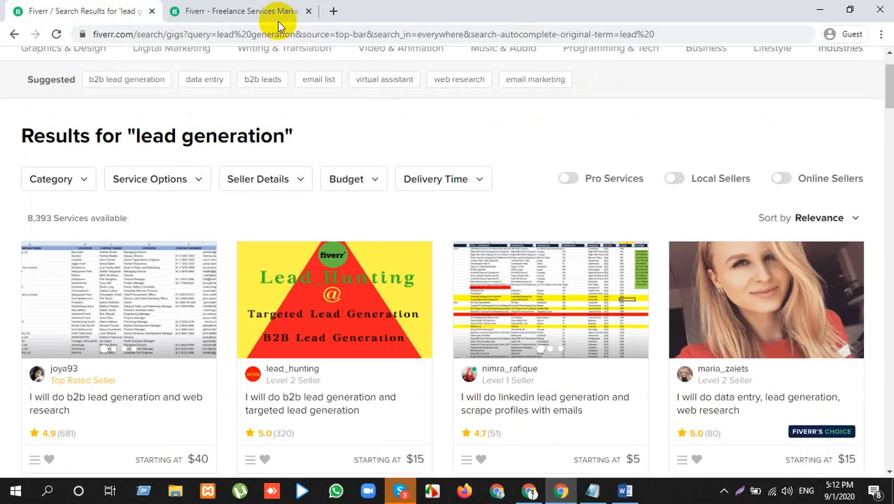
pyautogui.click(278, 22)
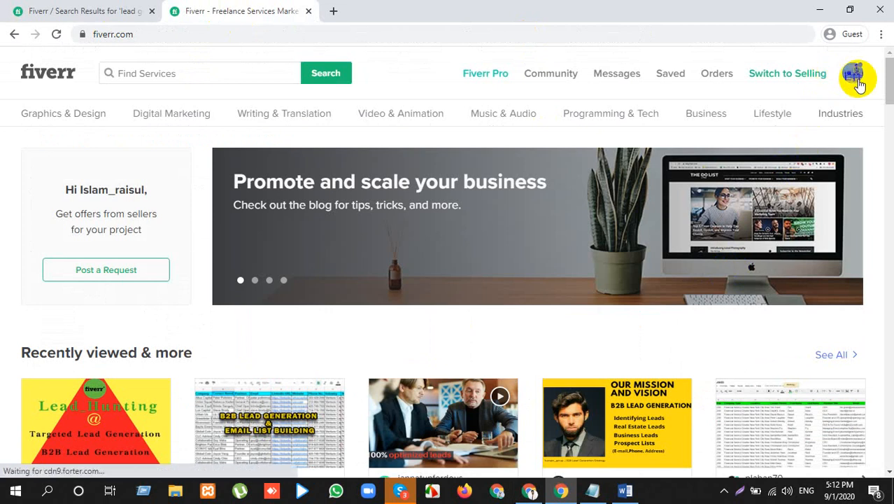
pyautogui.click(858, 79)
pyautogui.click(770, 110)
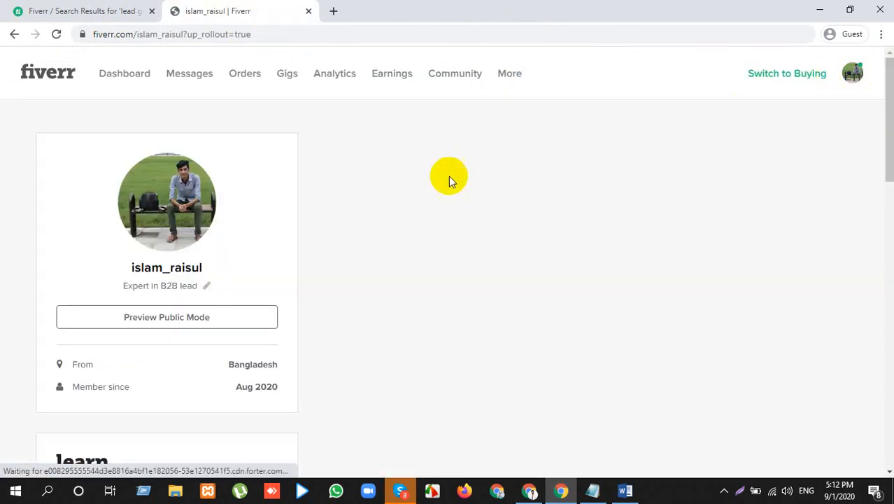
pyautogui.scroll(-1, 450, 181)
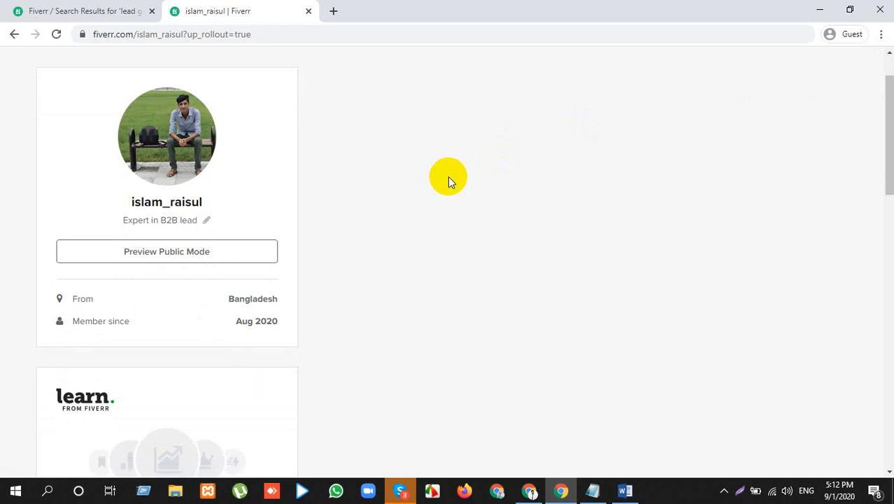
pyautogui.scroll(1, 448, 180)
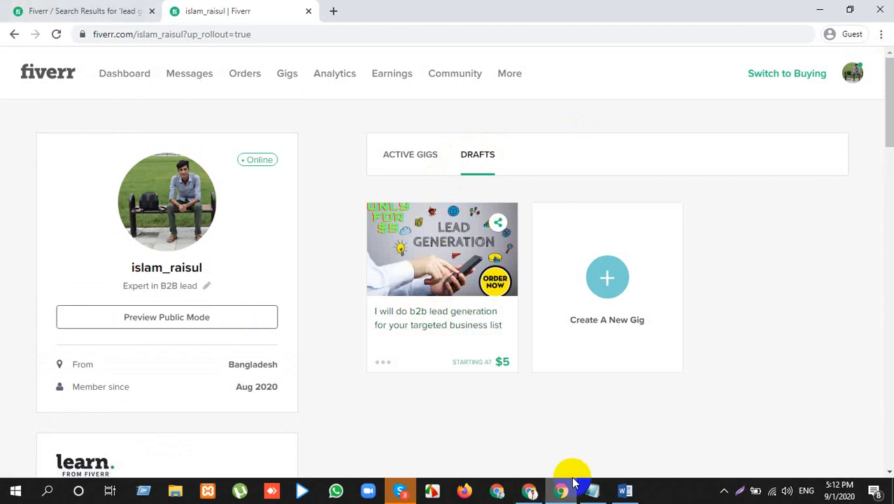
# Switch to the Google Meet call, unmute the microphone and present the entire screen.
pyautogui.click(530, 490)
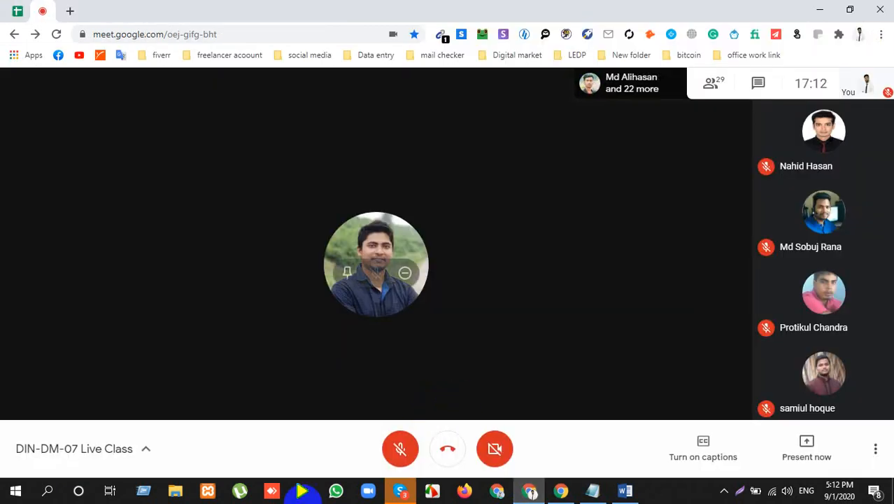
pyautogui.click(400, 448)
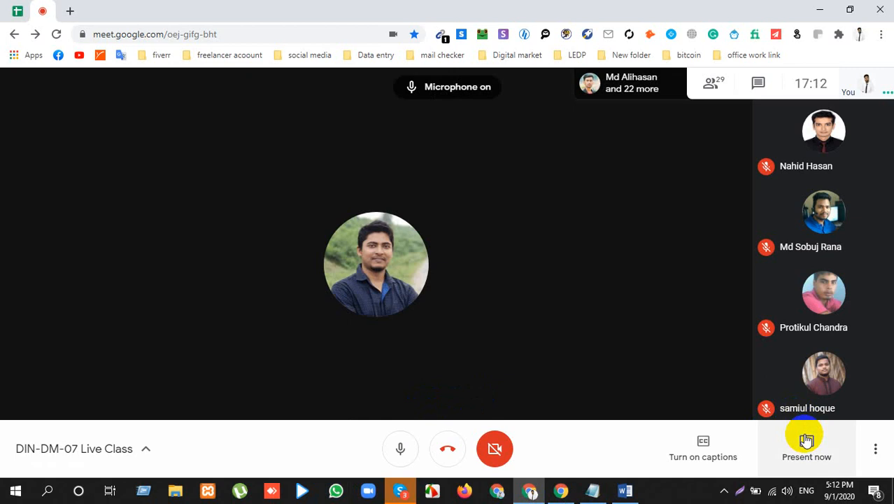
pyautogui.click(806, 442)
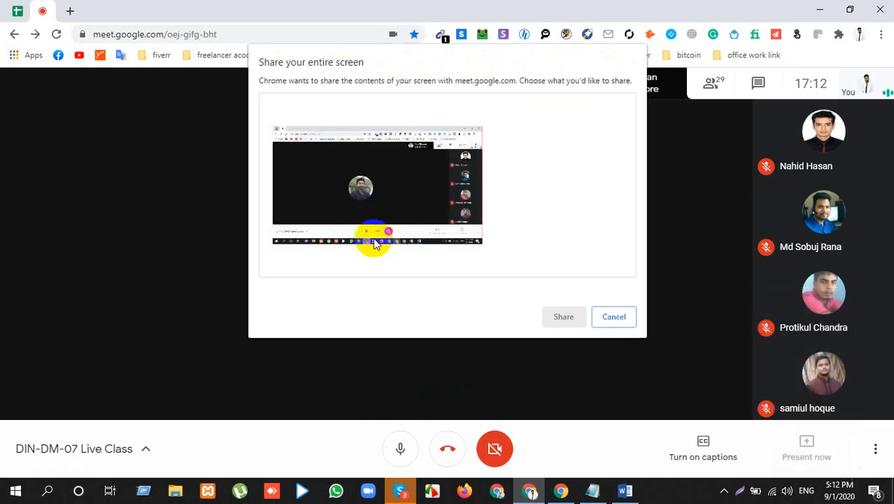
pyautogui.click(389, 196)
pyautogui.click(554, 317)
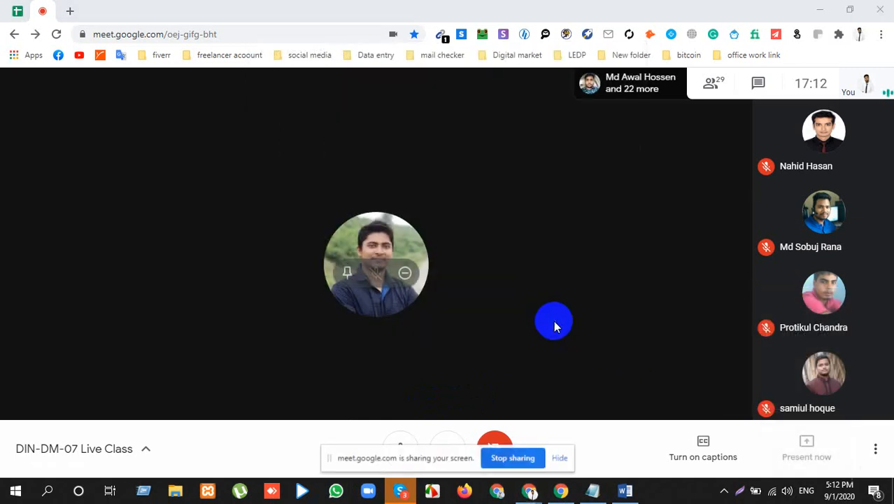
# Return to the Fiverr seller profile and look over its description, languages and linked accounts.
pyautogui.click(561, 490)
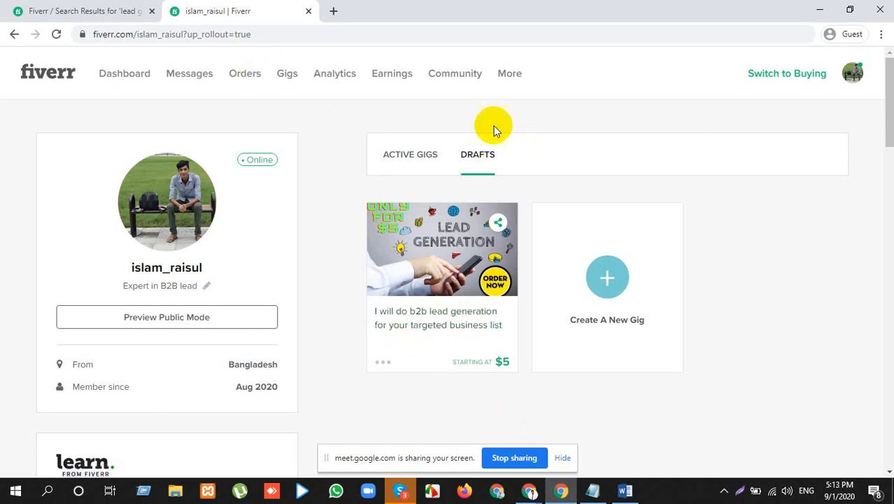
pyautogui.scroll(-7, 173, 335)
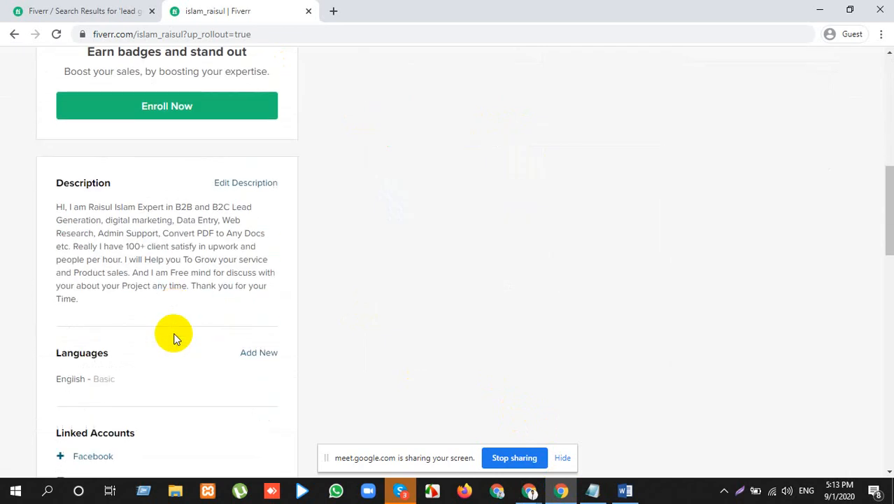
pyautogui.scroll(-4, 174, 332)
pyautogui.scroll(6, 174, 333)
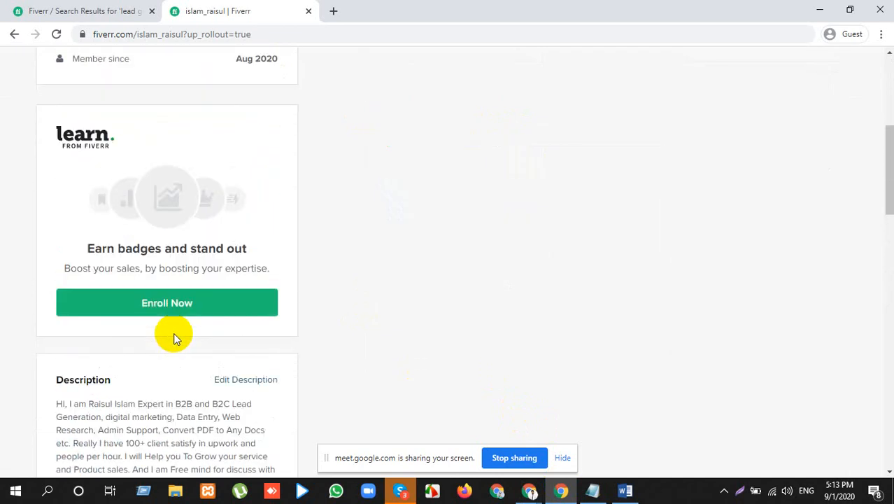
pyautogui.scroll(3, 173, 332)
# Open the draft b2b lead generation gig and review its seller information and package comparison.
pyautogui.click(401, 201)
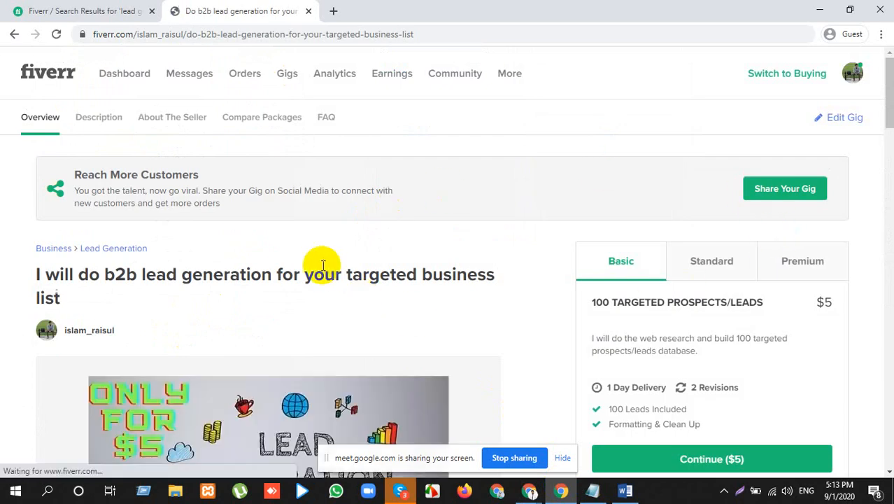
pyautogui.scroll(-20, 323, 264)
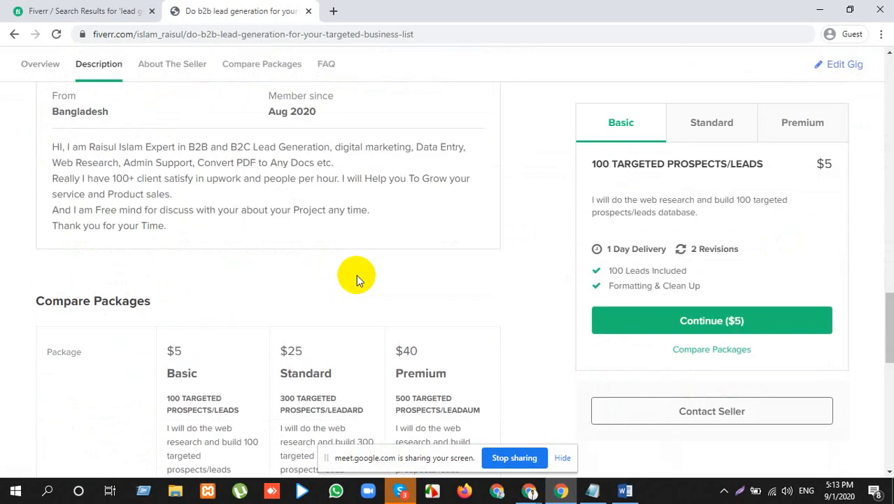
pyautogui.scroll(18, 378, 278)
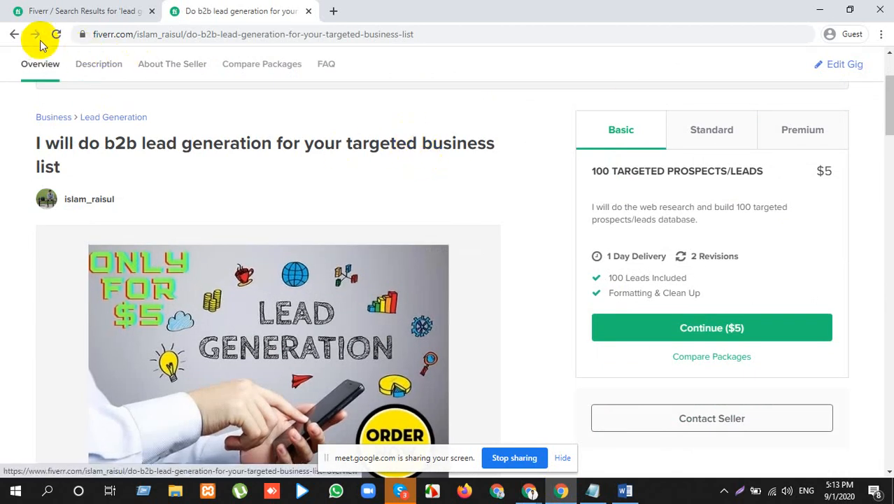
# Open the b2b lead generation gig for editing and save its overview with the B2B industry and existing search tags.
pyautogui.click(836, 67)
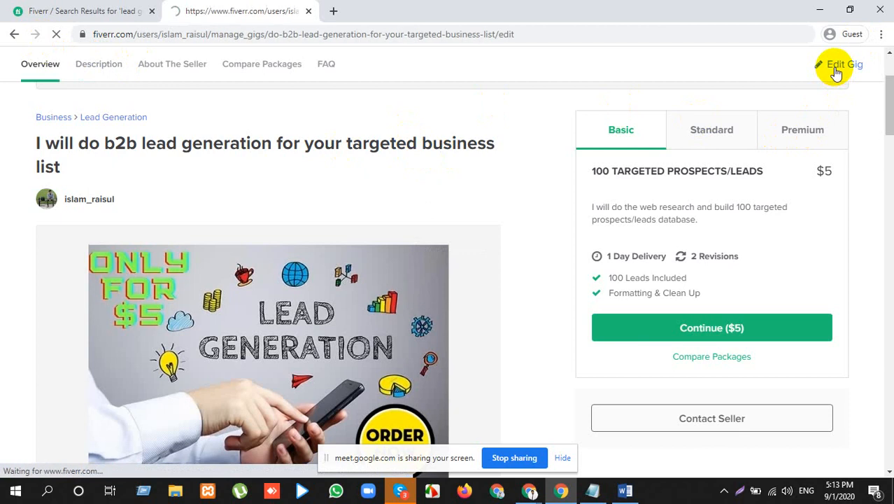
pyautogui.click(485, 220)
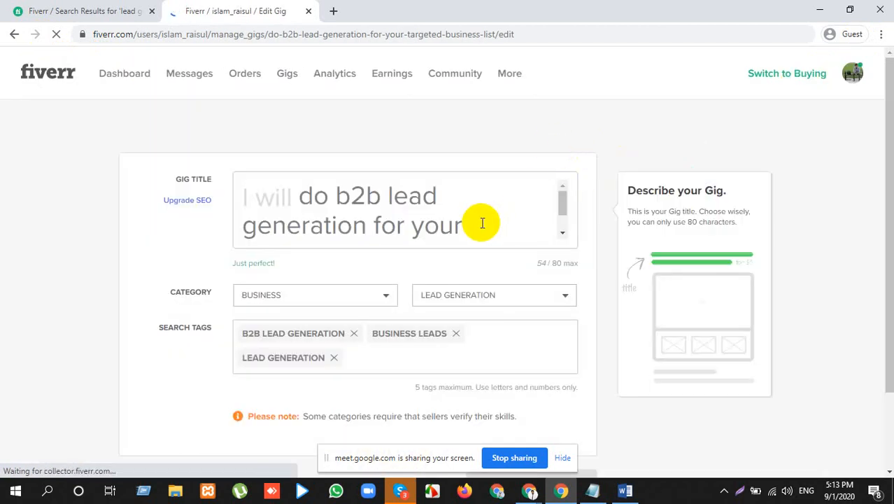
pyautogui.scroll(-1, 534, 227)
pyautogui.scroll(-3, 534, 228)
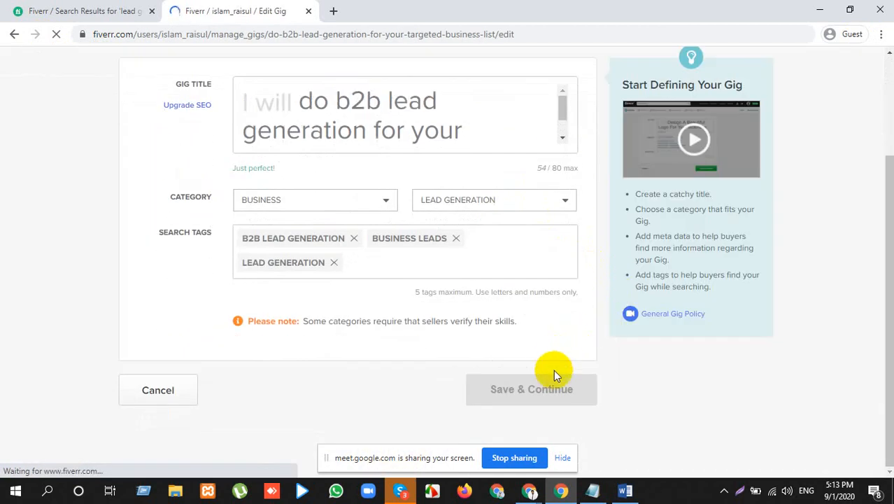
pyautogui.scroll(-2, 604, 392)
pyautogui.click(549, 389)
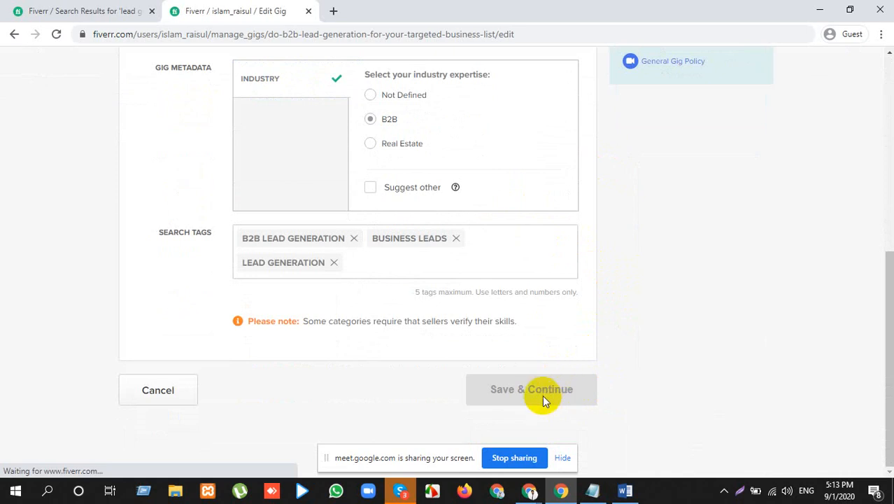
pyautogui.click(544, 400)
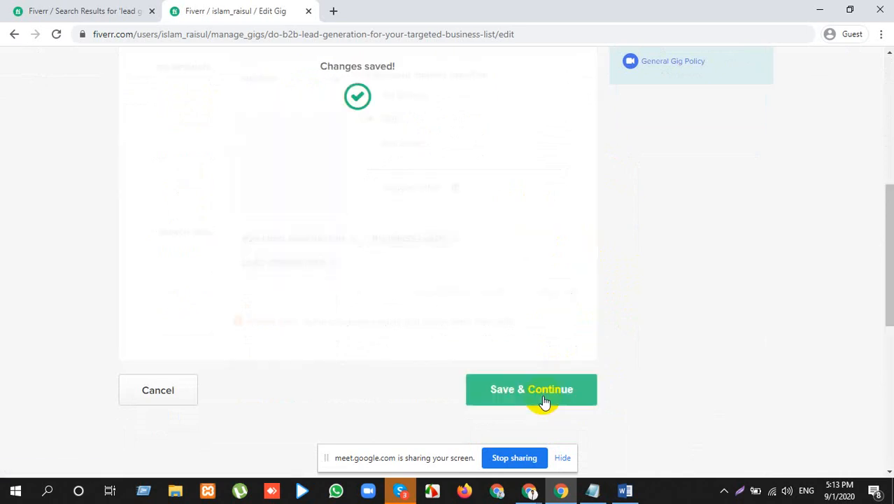
pyautogui.click(551, 391)
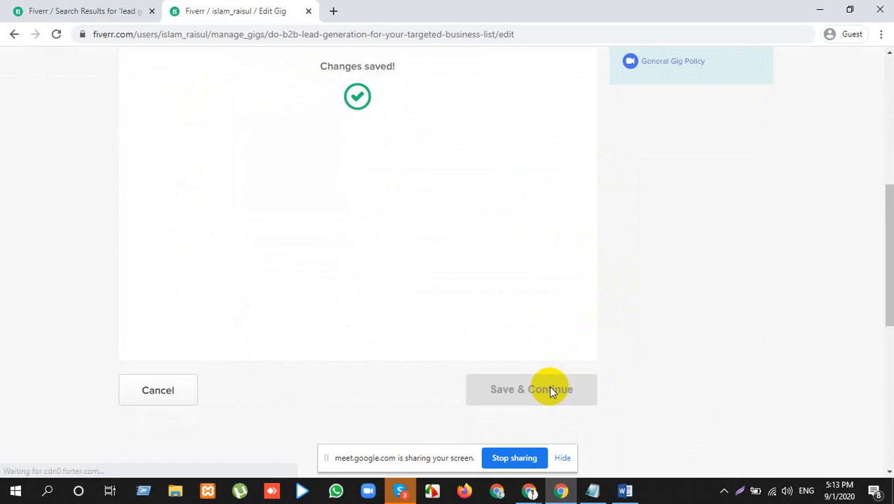
# Save the gig's scope and pricing section and load the account's own profile in the search results tab.
pyautogui.scroll(-5, 554, 391)
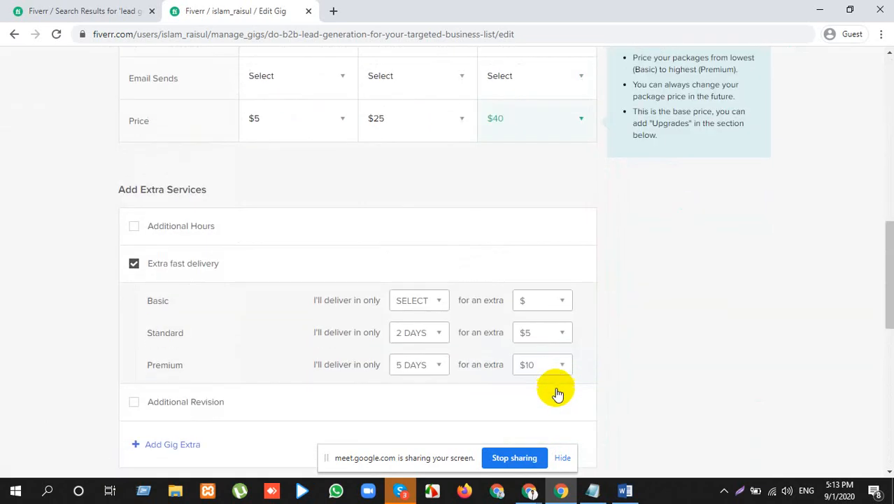
pyautogui.scroll(-4, 559, 350)
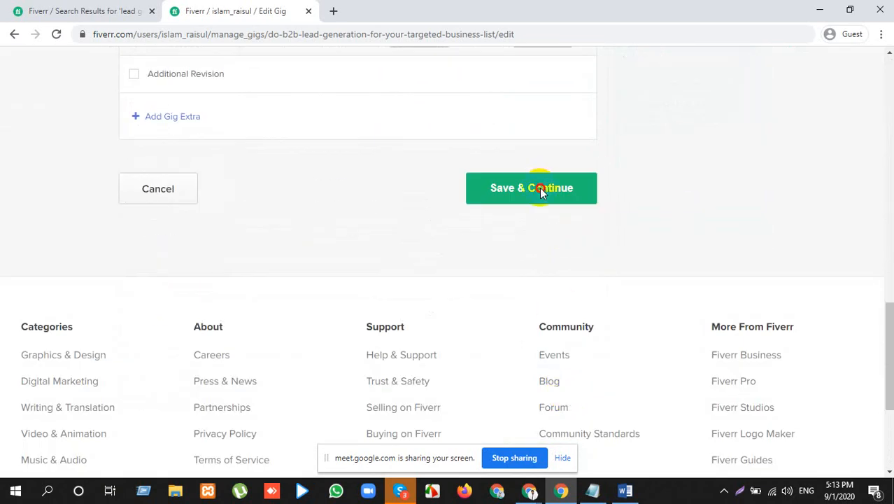
pyautogui.click(140, 11)
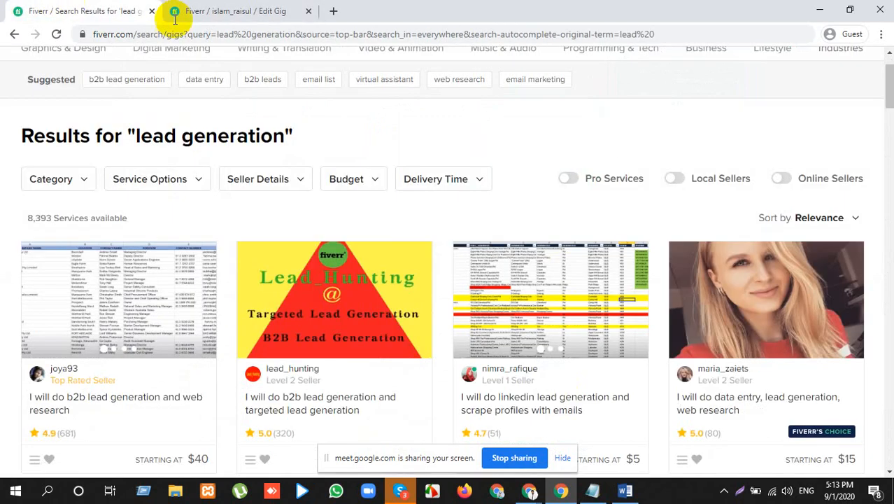
pyautogui.click(853, 73)
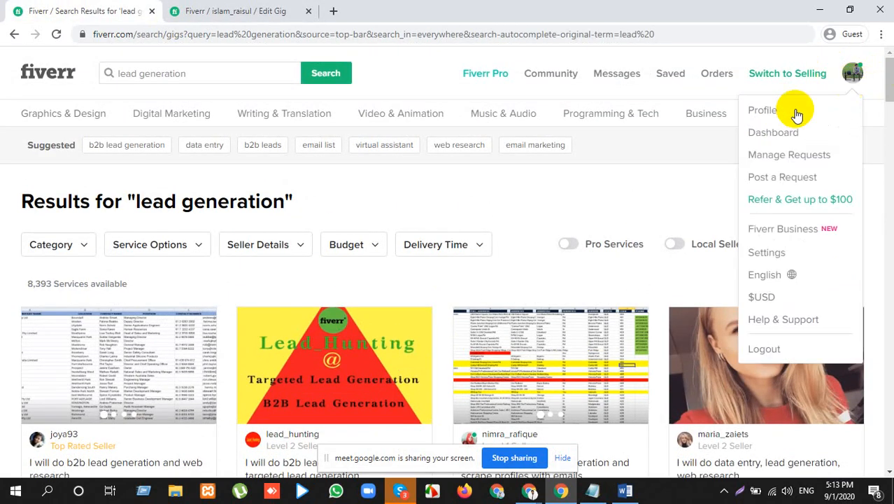
pyautogui.click(770, 115)
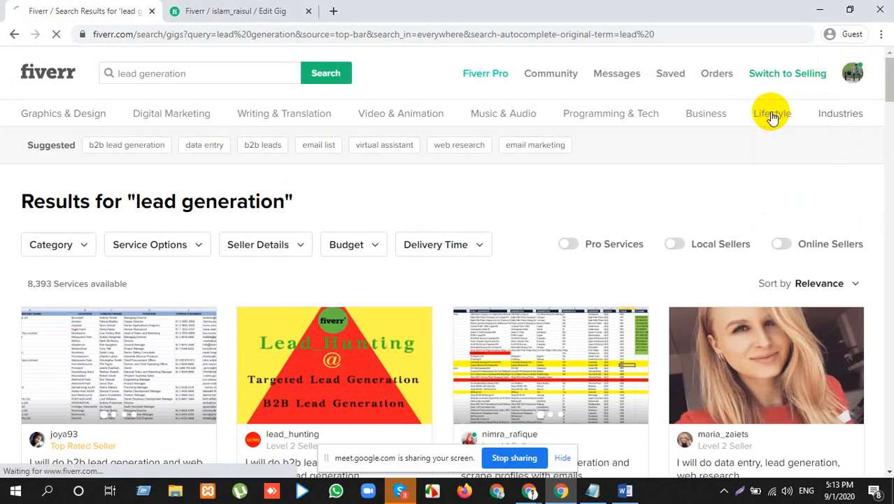
# Return to the gig editor, look over the description and FAQ, and save that section.
pyautogui.click(233, 10)
pyautogui.scroll(-7, 395, 327)
pyautogui.scroll(3, 543, 306)
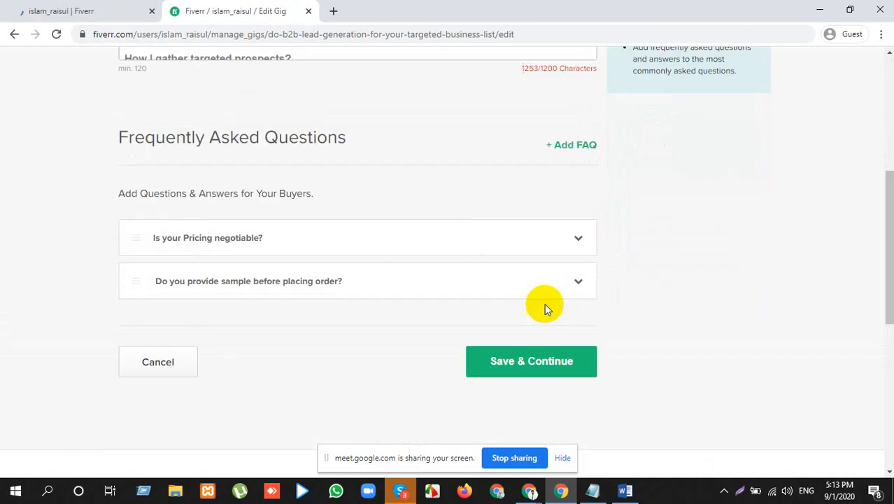
pyautogui.scroll(1, 543, 306)
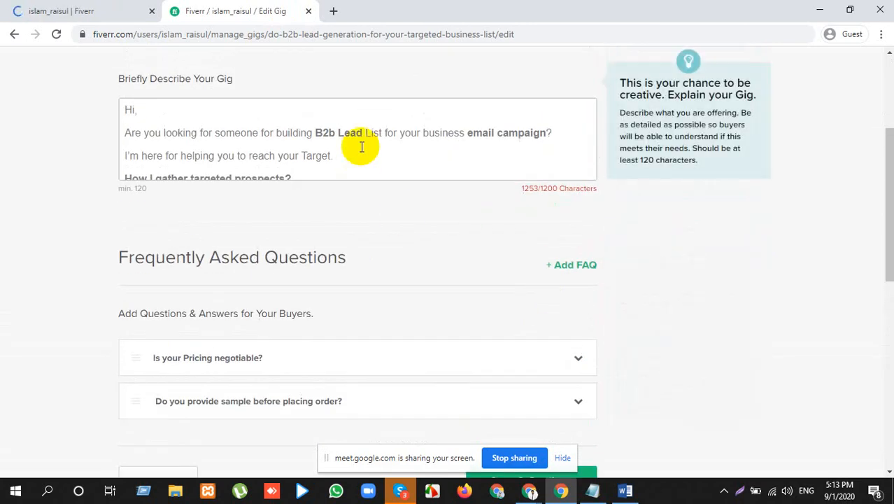
pyautogui.scroll(-2, 359, 143)
pyautogui.click(507, 345)
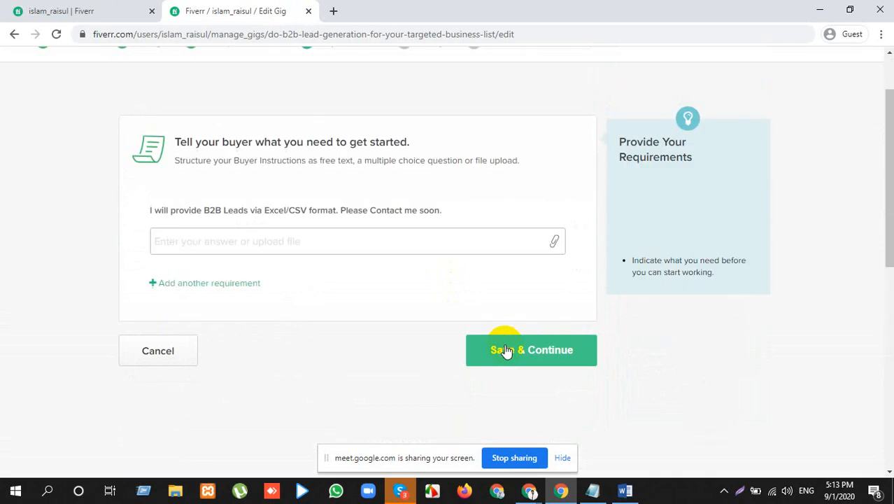
# Save the gig's buyer requirements and its gallery to reach the Publish stage.
pyautogui.scroll(-2, 507, 343)
pyautogui.click(543, 300)
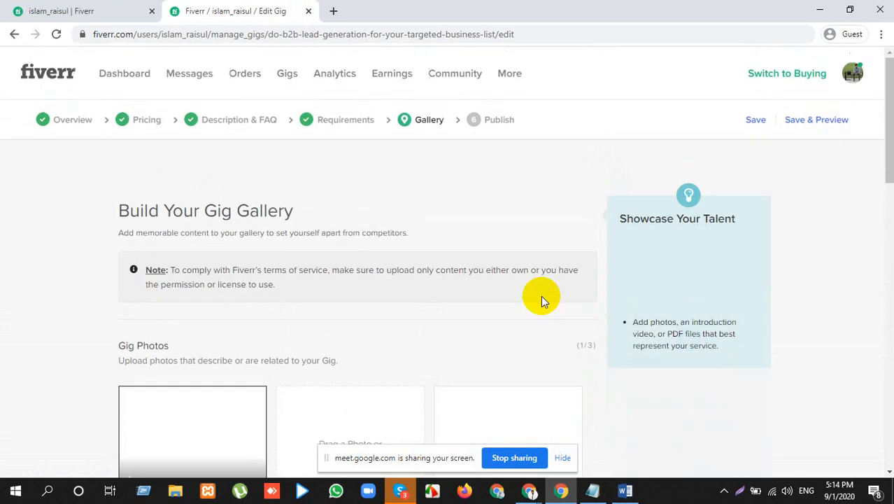
pyautogui.scroll(-10, 493, 294)
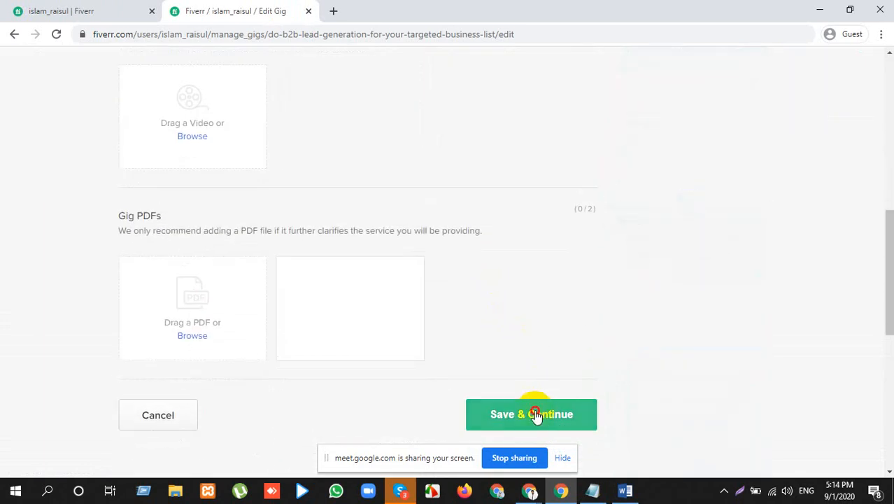
pyautogui.click(535, 409)
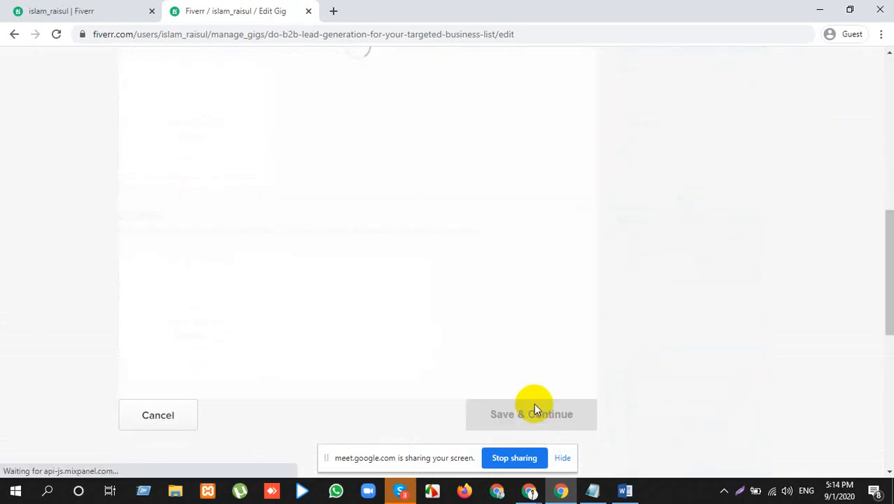
# Load the Gigs management page in the profile tab and return to the gig editor.
pyautogui.click(37, 10)
pyautogui.click(286, 72)
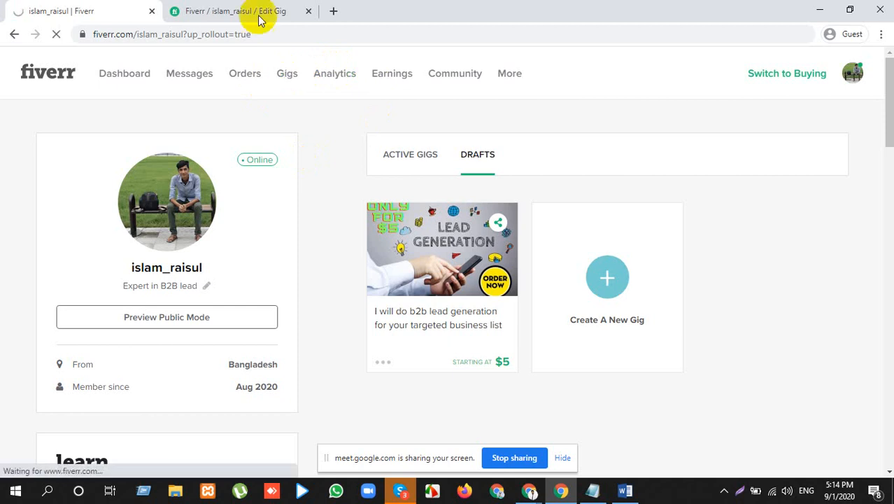
pyautogui.click(259, 11)
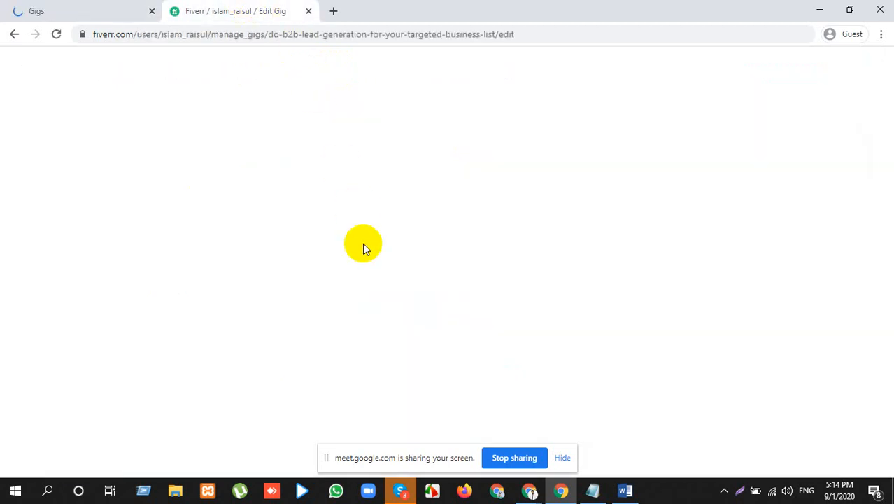
# Read the English Skills Test retake notice on the gig's Publish stage.
pyautogui.click(501, 325)
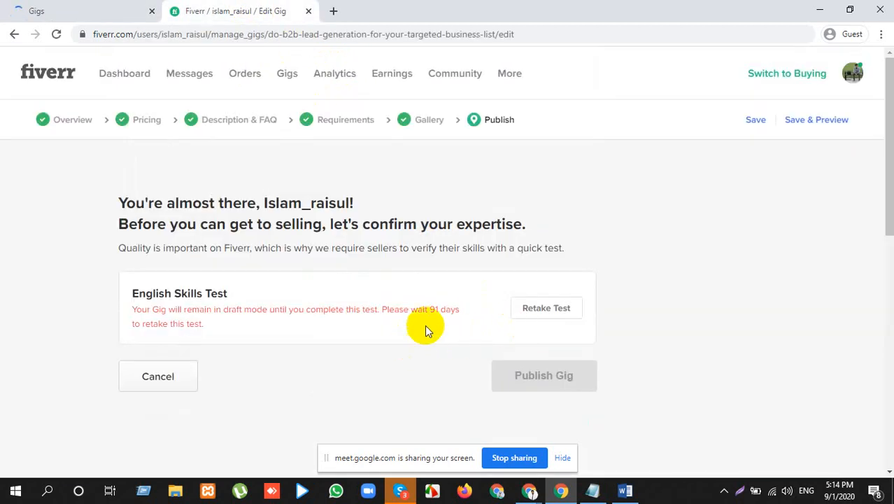
pyautogui.moveTo(364, 309); pyautogui.dragTo(455, 306)
pyautogui.click(458, 308)
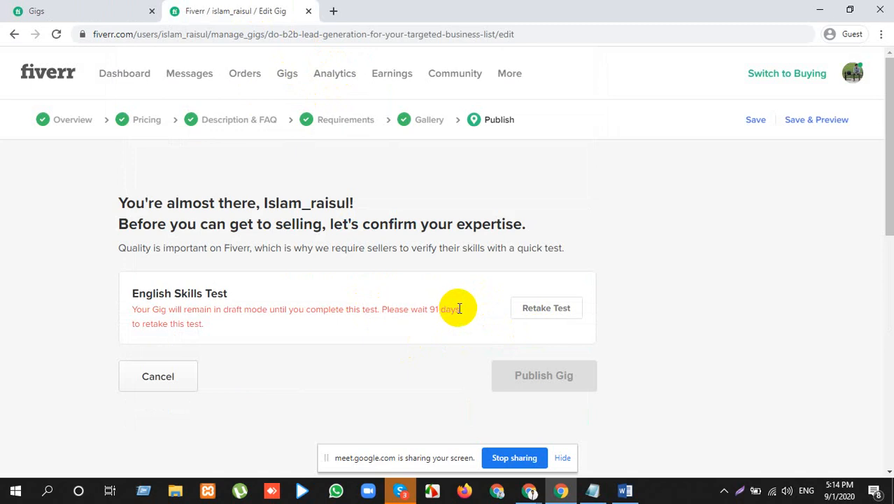
# Try to retake the U.S. English Basic Skills Test from its instructions page, and continue to the Fiverr homepage.
pyautogui.click(550, 309)
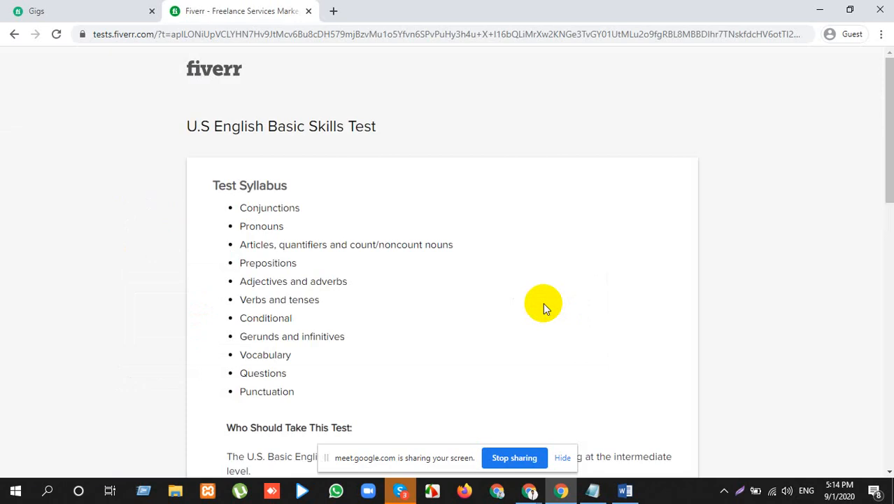
pyautogui.scroll(-10, 565, 264)
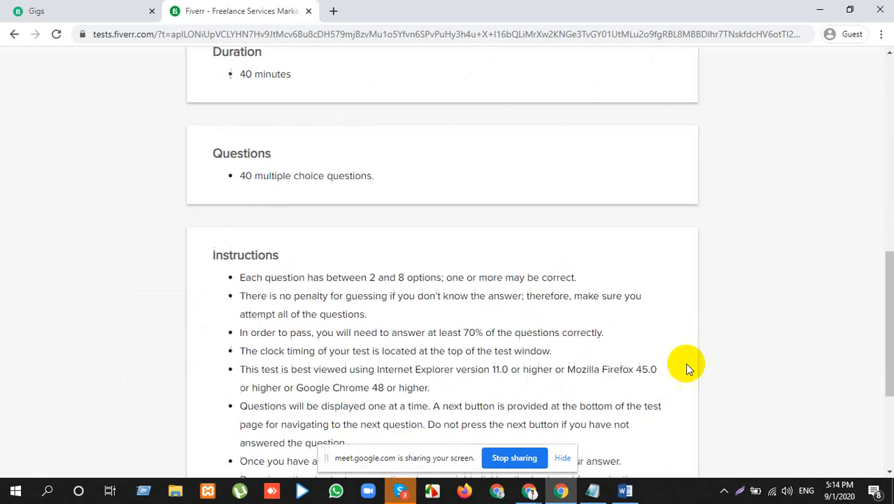
pyautogui.click(474, 408)
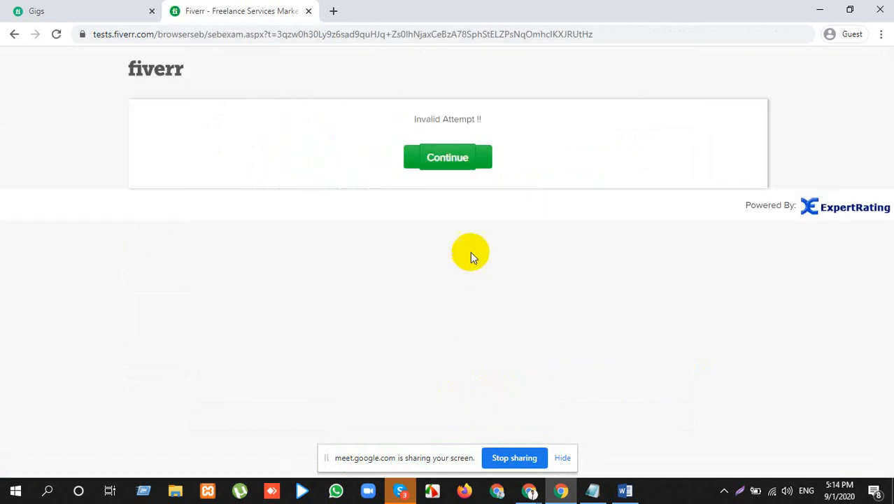
pyautogui.click(454, 159)
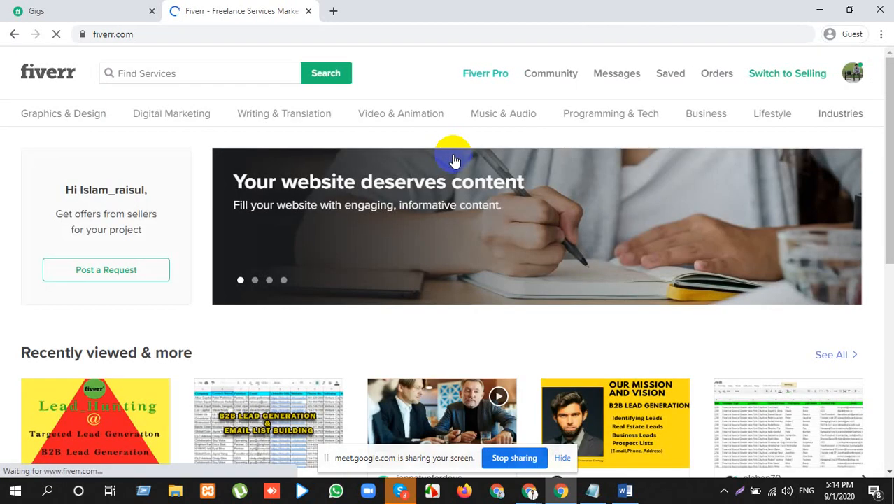
pyautogui.scroll(-4, 441, 205)
pyautogui.scroll(4, 441, 204)
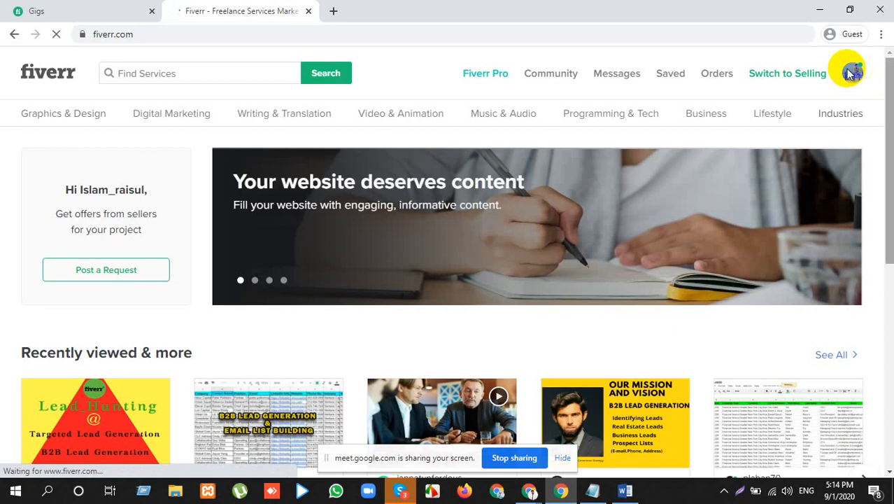
# Reopen the draft b2b lead generation gig for editing from the draft gigs list and save its overview.
pyautogui.click(49, 7)
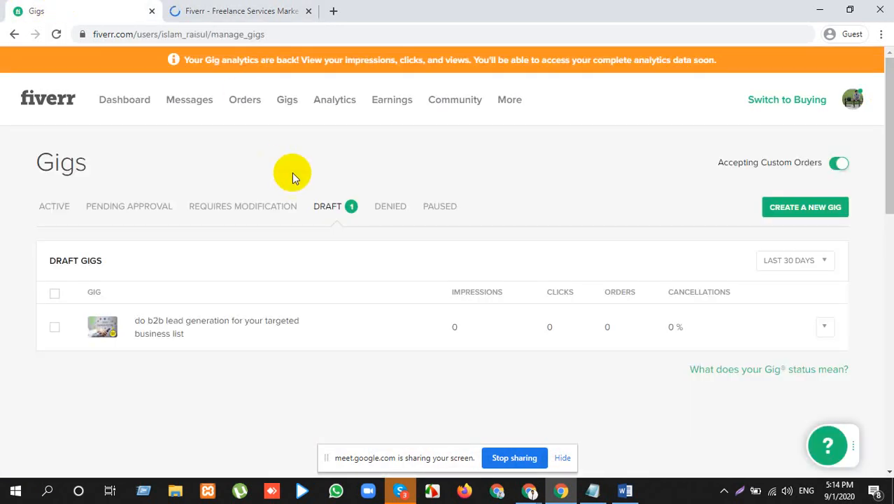
pyautogui.click(825, 327)
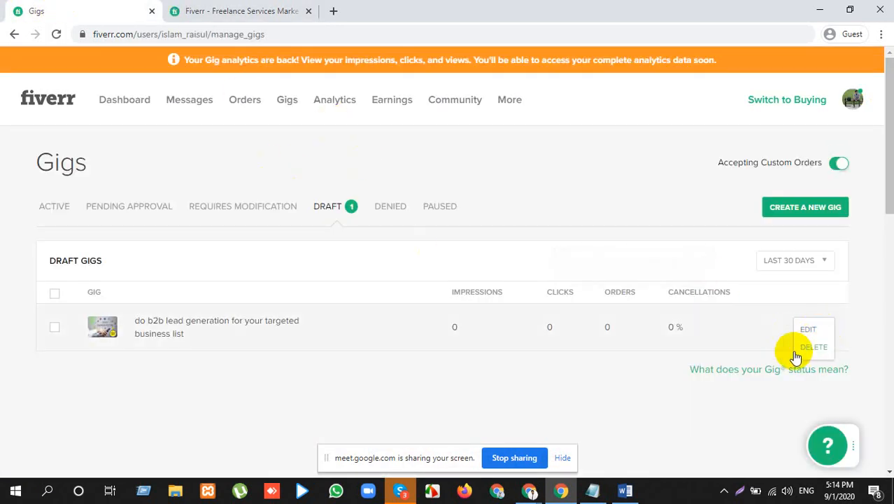
pyautogui.click(806, 330)
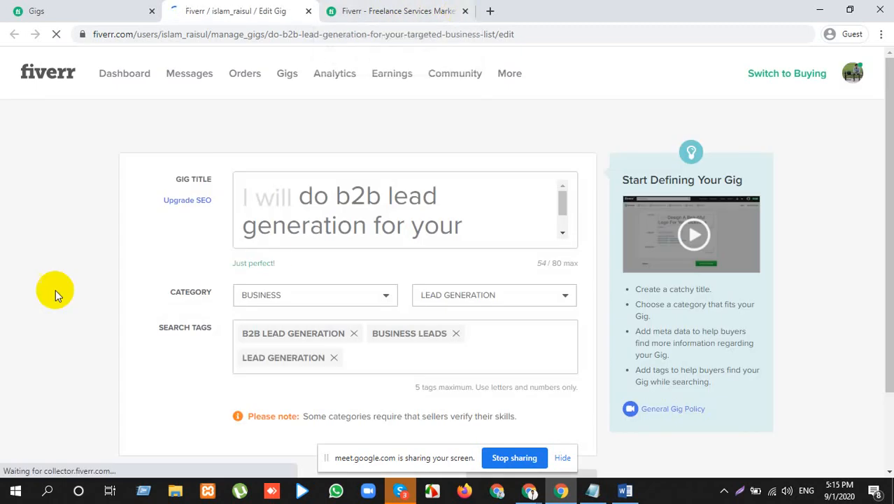
pyautogui.scroll(-2, 125, 308)
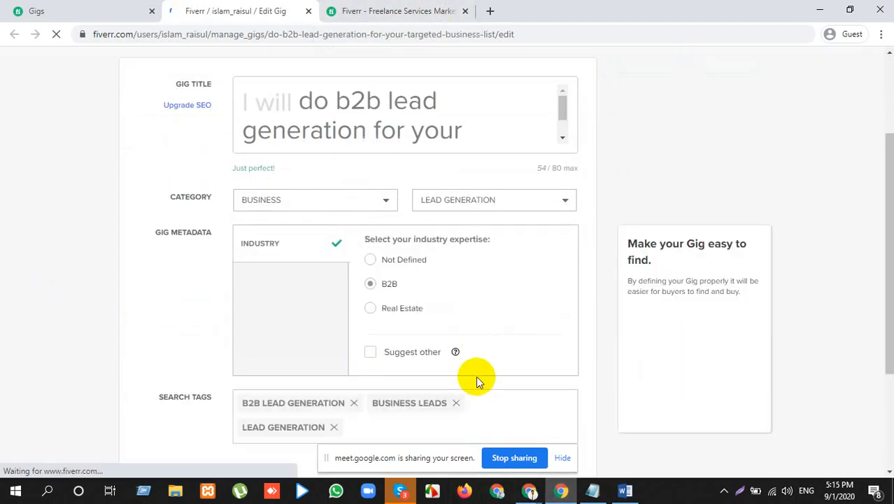
pyautogui.scroll(-2, 483, 381)
pyautogui.click(515, 389)
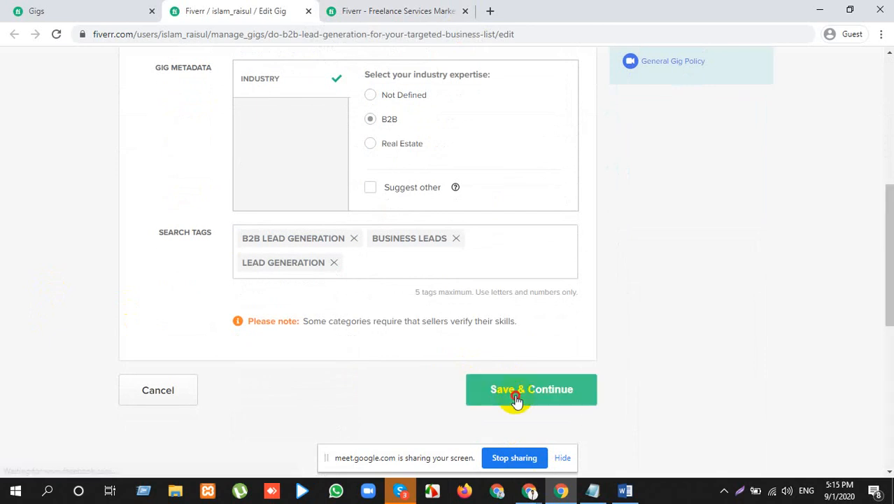
pyautogui.click(517, 399)
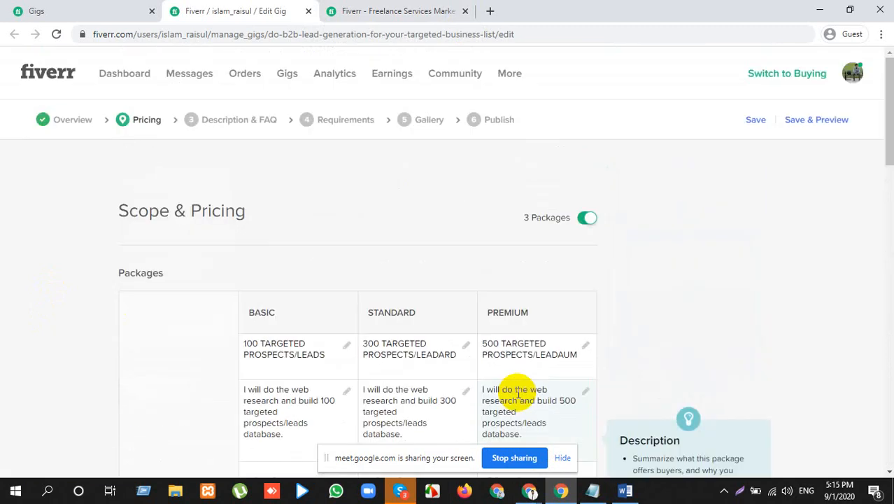
# Save the reopened gig's scope and pricing section and its description and FAQ section.
pyautogui.scroll(-8, 488, 241)
pyautogui.scroll(-5, 489, 242)
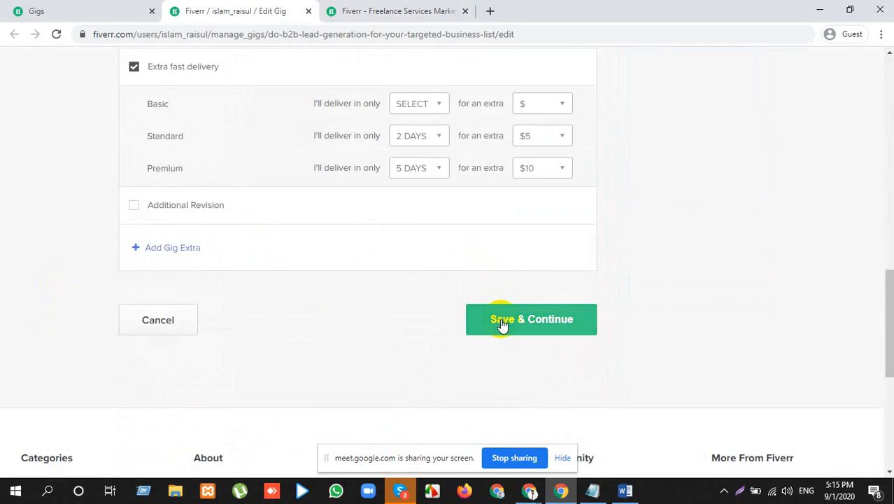
pyautogui.click(503, 320)
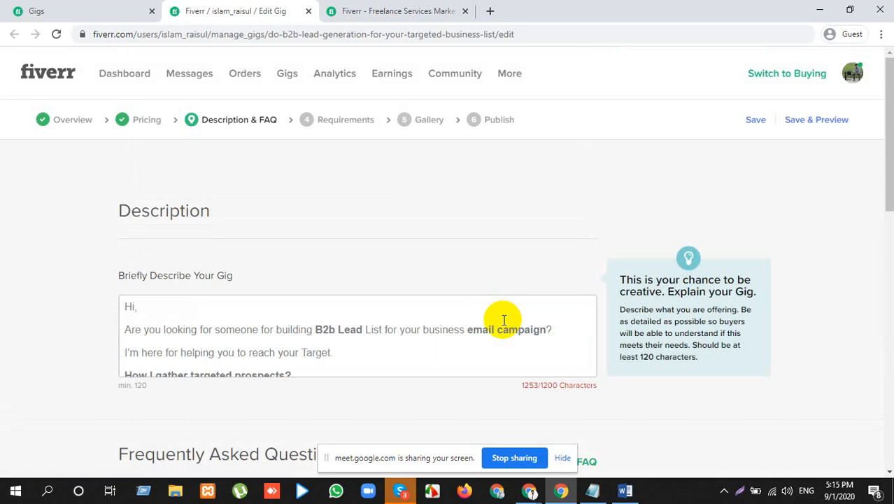
pyautogui.scroll(-5, 505, 324)
pyautogui.click(520, 289)
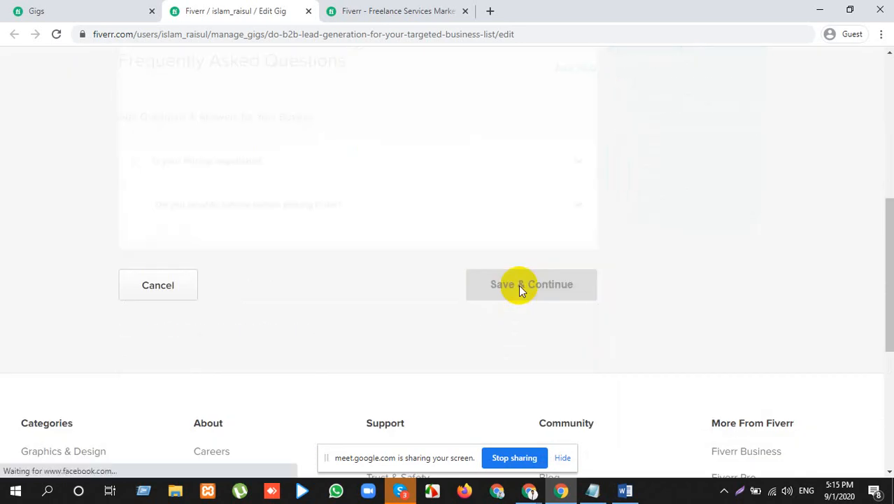
# Close the extra Fiverr homepage and save the draft gig's requirements and gallery sections.
pyautogui.click(464, 10)
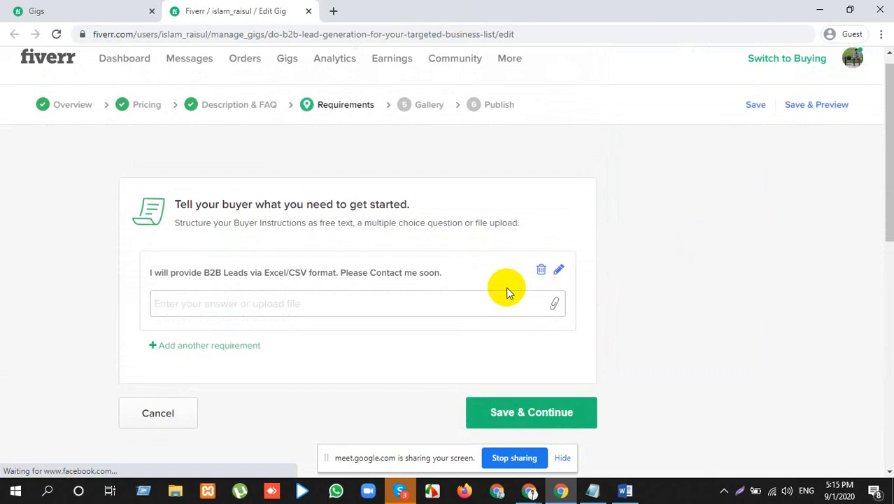
pyautogui.scroll(-5, 507, 290)
pyautogui.click(525, 105)
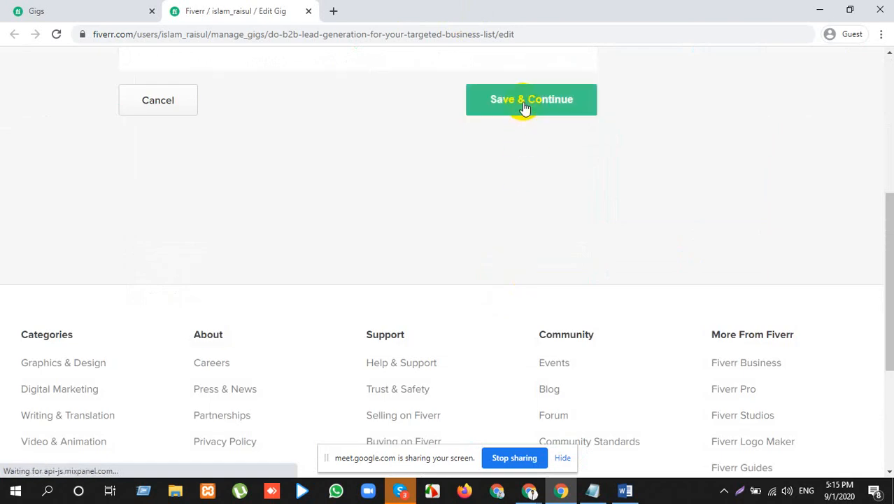
pyautogui.scroll(-10, 401, 267)
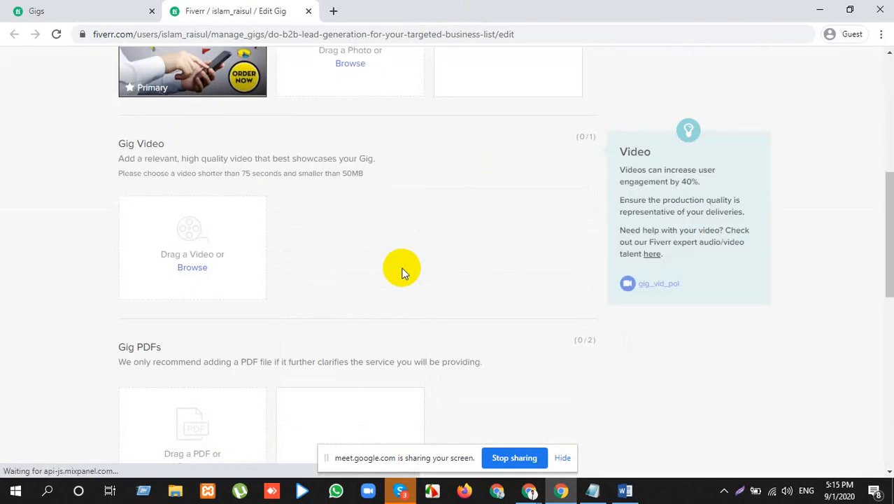
pyautogui.click(515, 152)
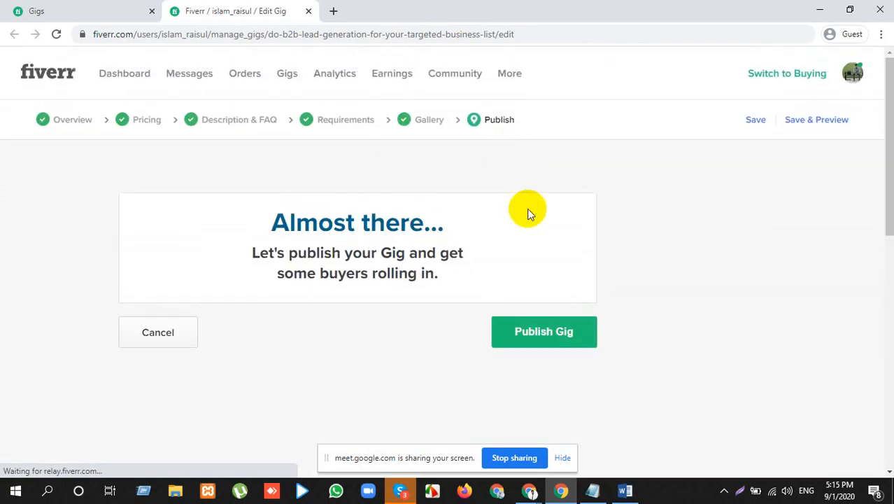
# Try to publish the b2b lead generation gig and retake the required English Skills Test.
pyautogui.click(547, 342)
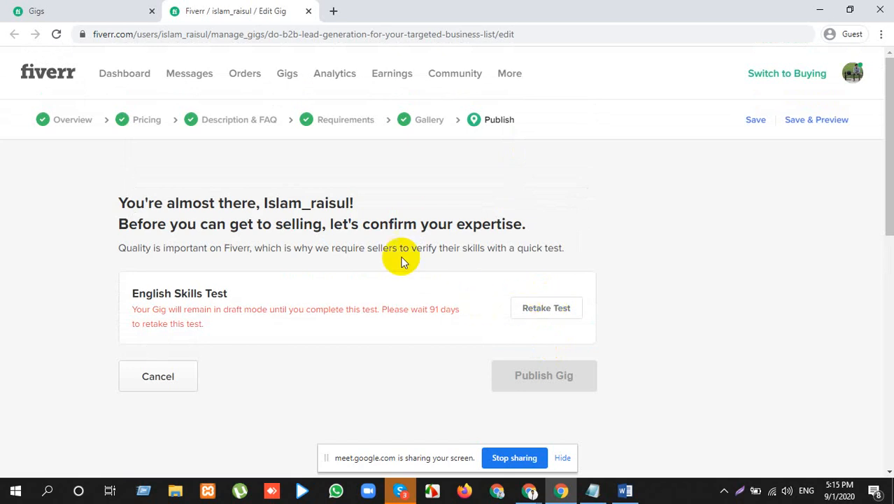
pyautogui.tripleClick(327, 249)
pyautogui.click(536, 310)
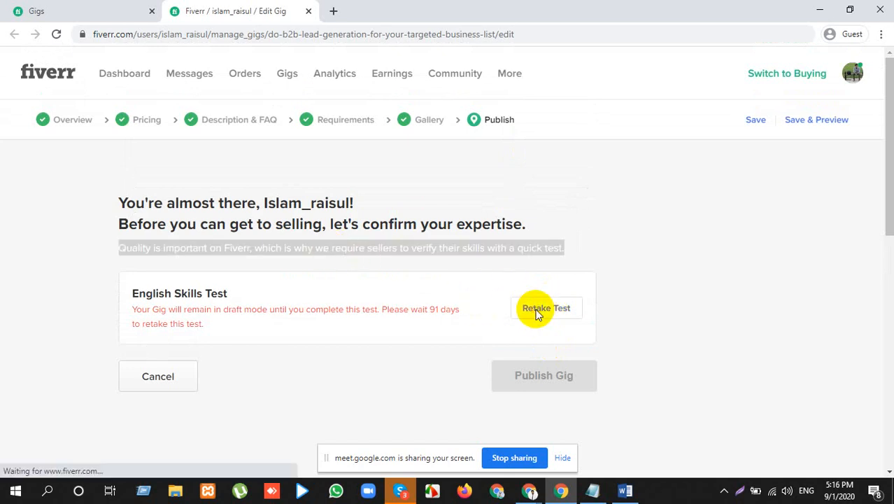
pyautogui.click(536, 313)
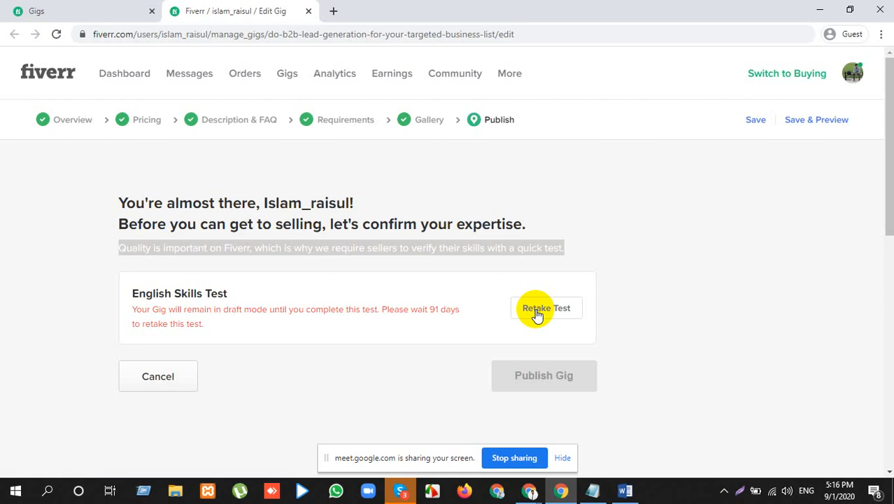
pyautogui.click(338, 319)
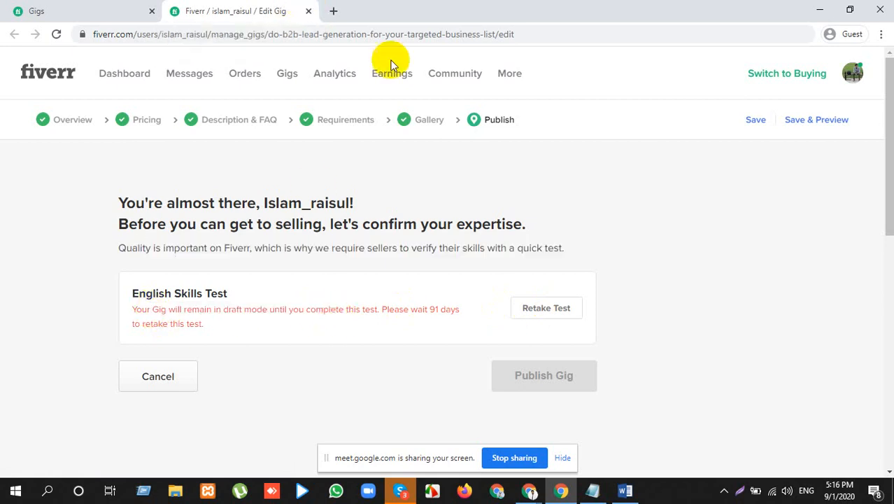
# Close the gig editor and check the b2b lead generation gig's details and available actions among the draft gigs.
pyautogui.click(308, 12)
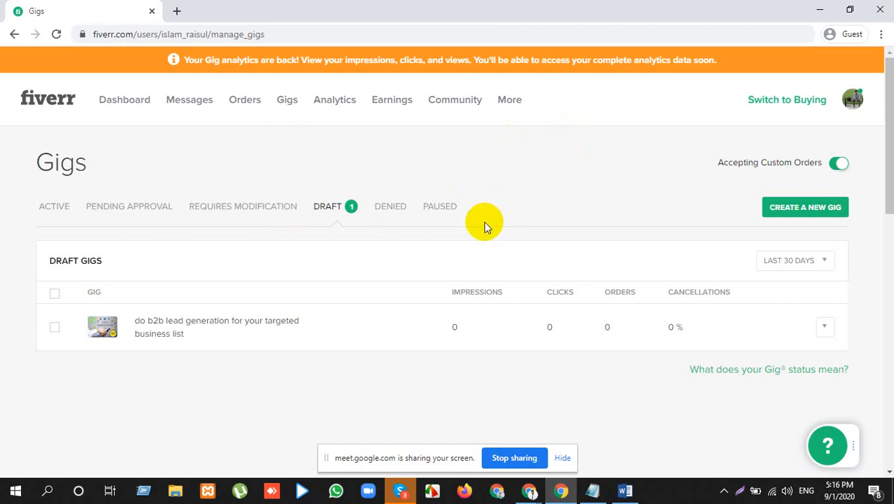
pyautogui.click(828, 329)
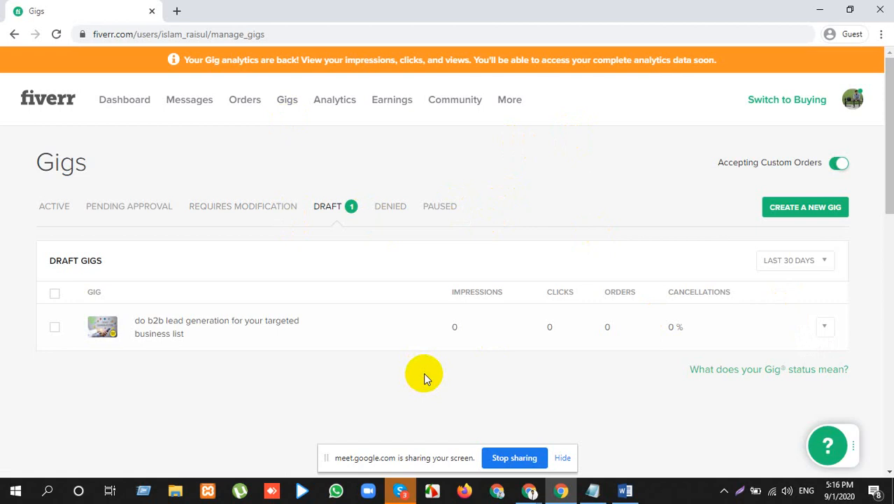
pyautogui.click(159, 327)
pyautogui.scroll(-1, 709, 239)
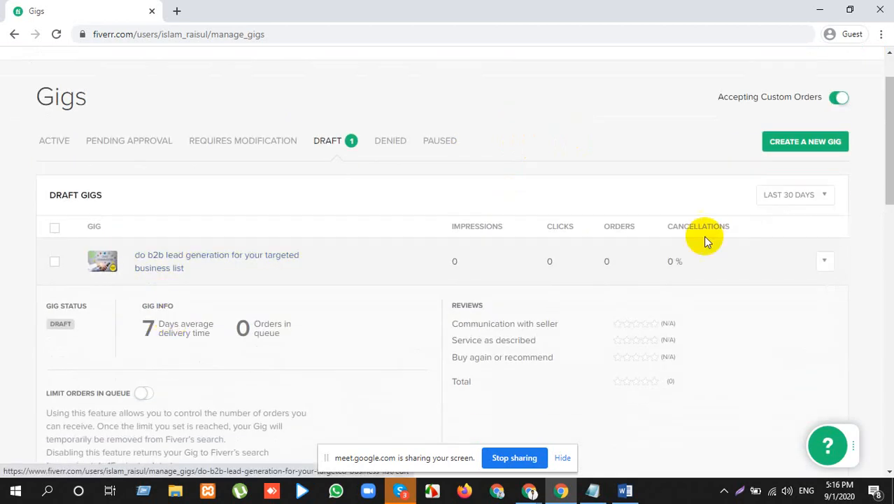
pyautogui.click(821, 262)
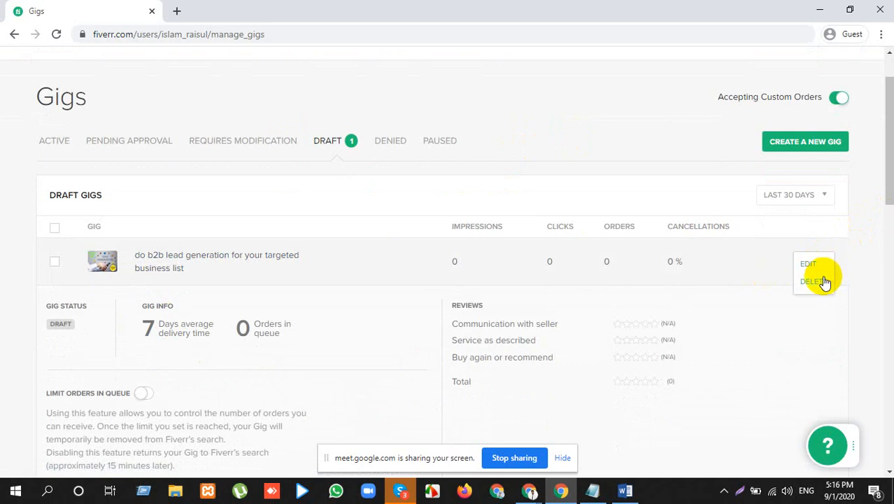
pyautogui.scroll(1, 471, 231)
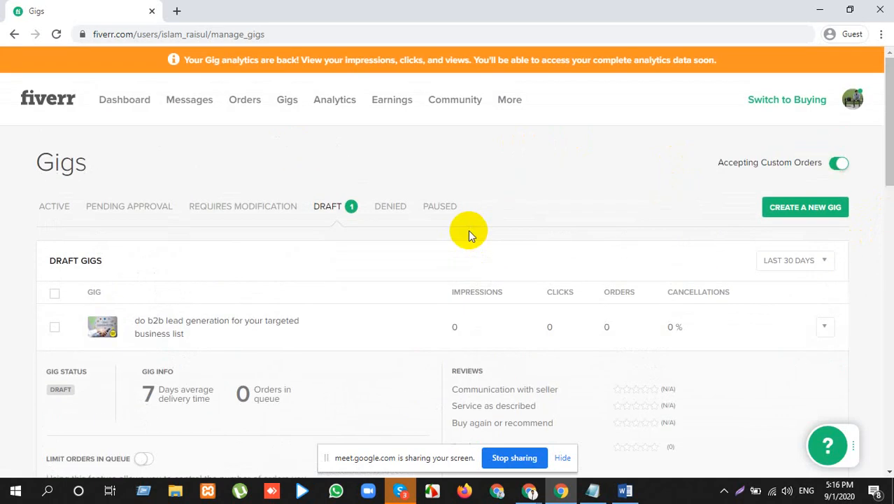
pyautogui.click(324, 205)
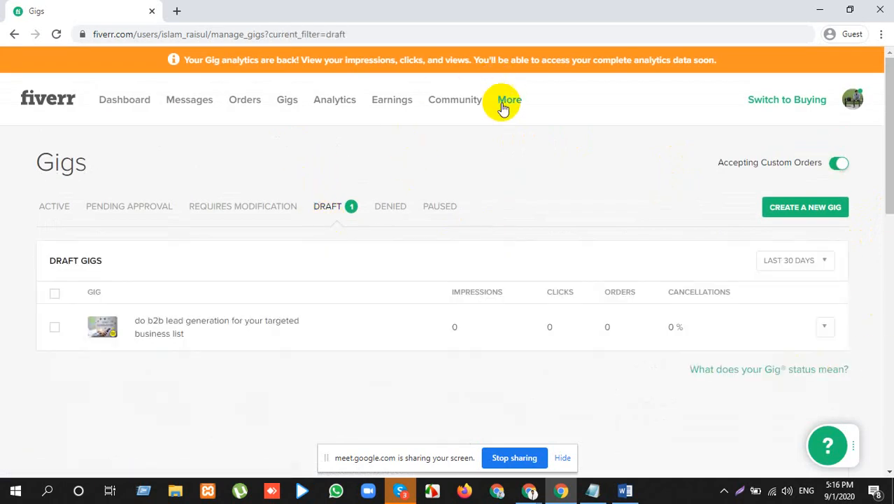
# Switch to buying mode and open the account's own profile page.
pyautogui.moveTo(504, 103)
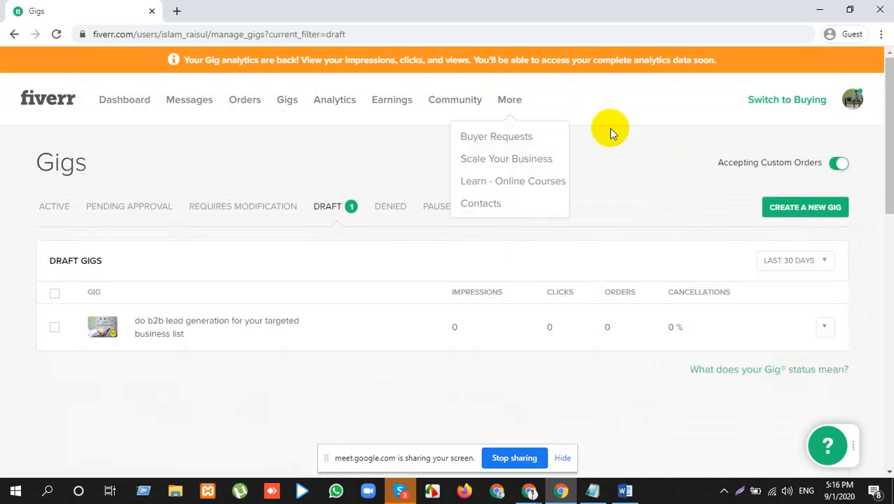
pyautogui.click(853, 102)
pyautogui.click(759, 102)
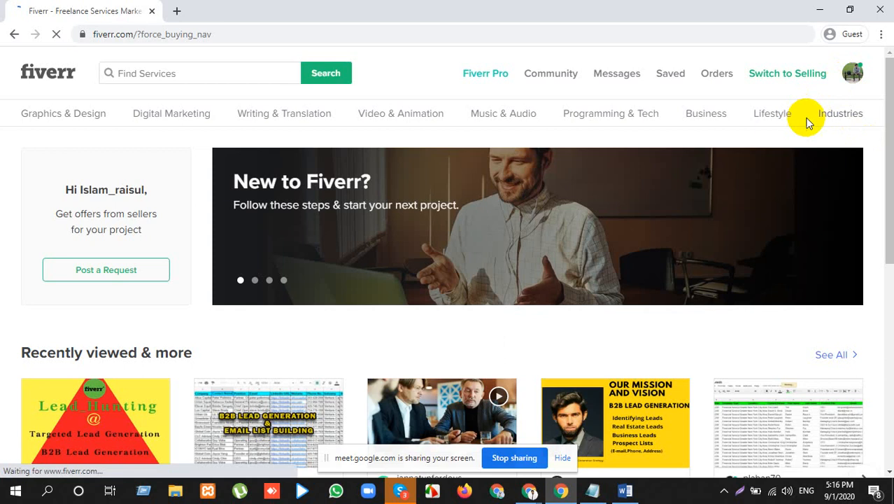
pyautogui.click(859, 83)
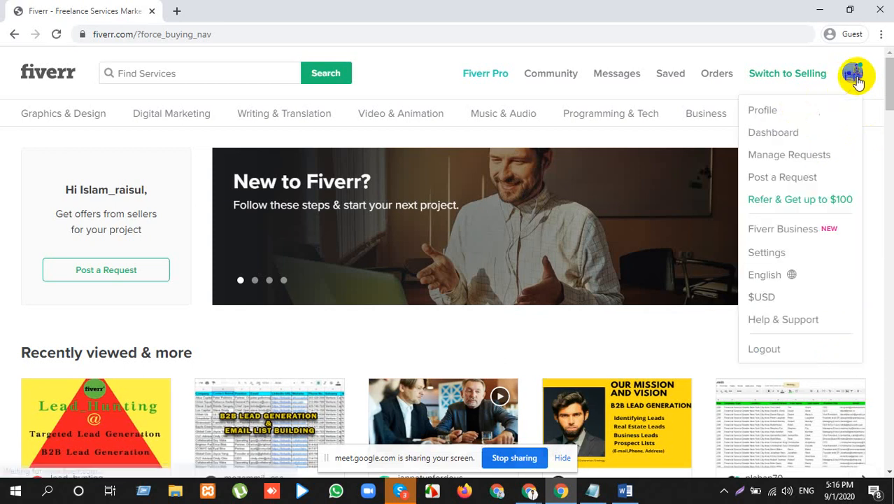
pyautogui.click(771, 111)
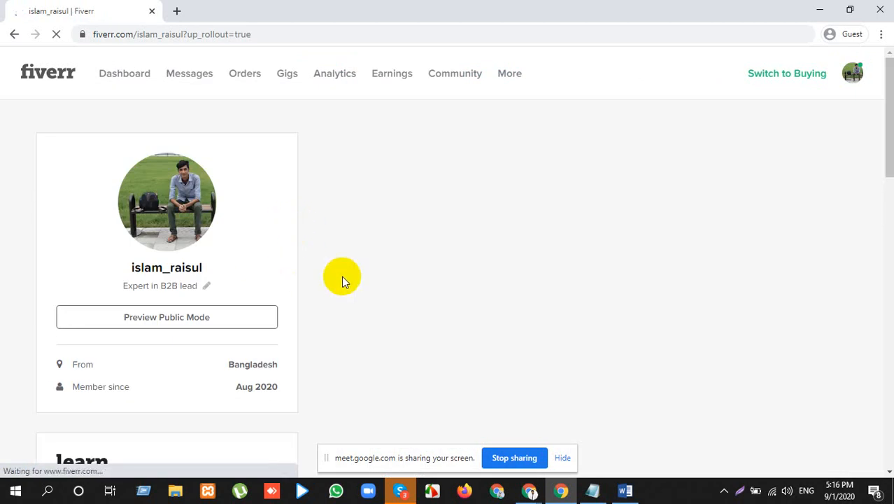
# Review the profile's description, languages, linked accounts, skills and education.
pyautogui.scroll(-5, 343, 280)
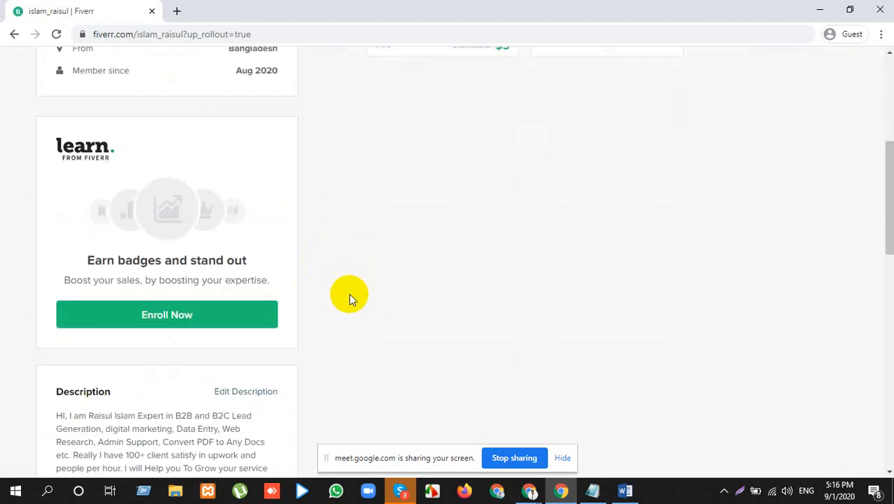
pyautogui.scroll(-4, 352, 299)
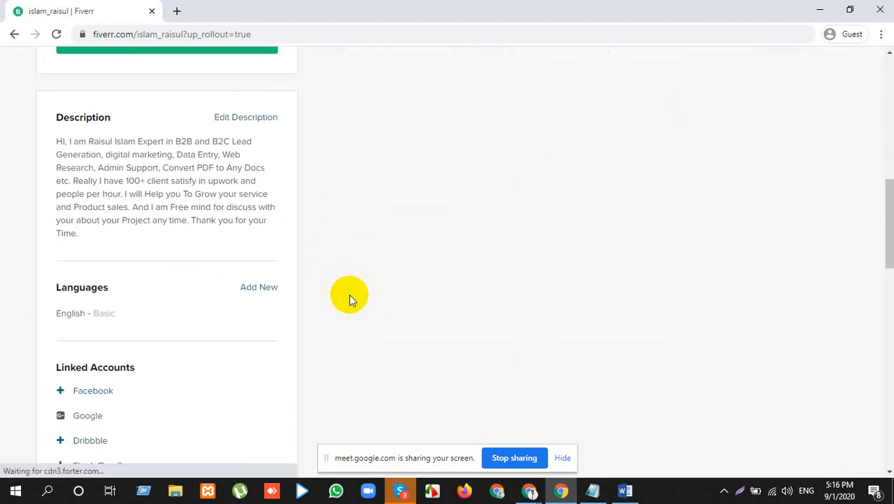
pyautogui.scroll(-7, 351, 299)
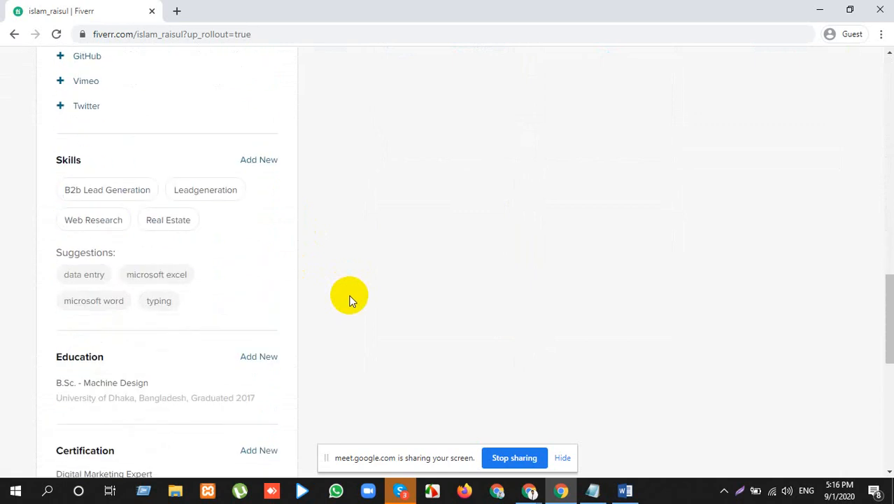
pyautogui.scroll(-2, 351, 299)
pyautogui.scroll(5, 351, 300)
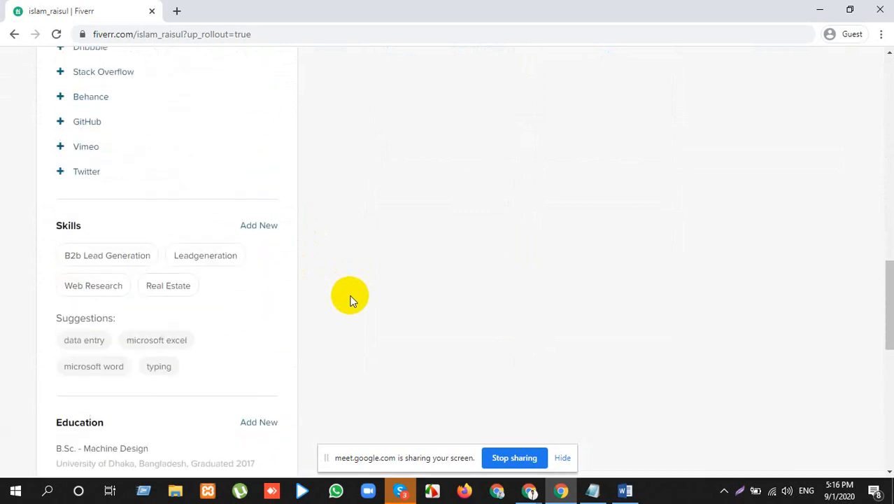
pyautogui.scroll(7, 351, 300)
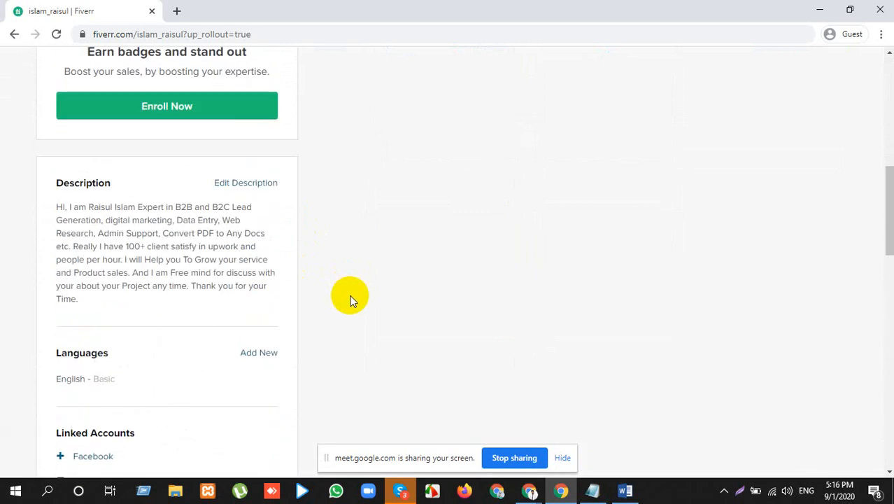
pyautogui.scroll(4, 352, 299)
# Open the b2b lead generation gig from the profile and review its description, seller details and package comparison.
pyautogui.click(443, 248)
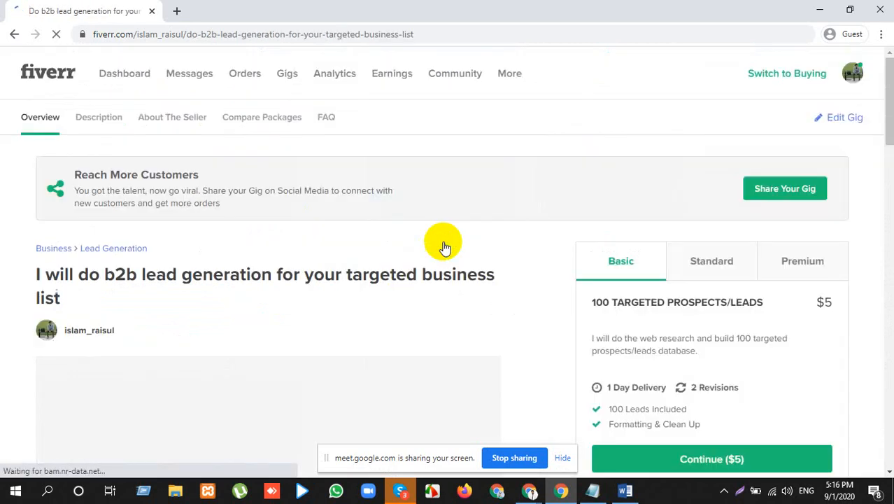
pyautogui.scroll(-2, 445, 247)
pyautogui.scroll(-2, 443, 248)
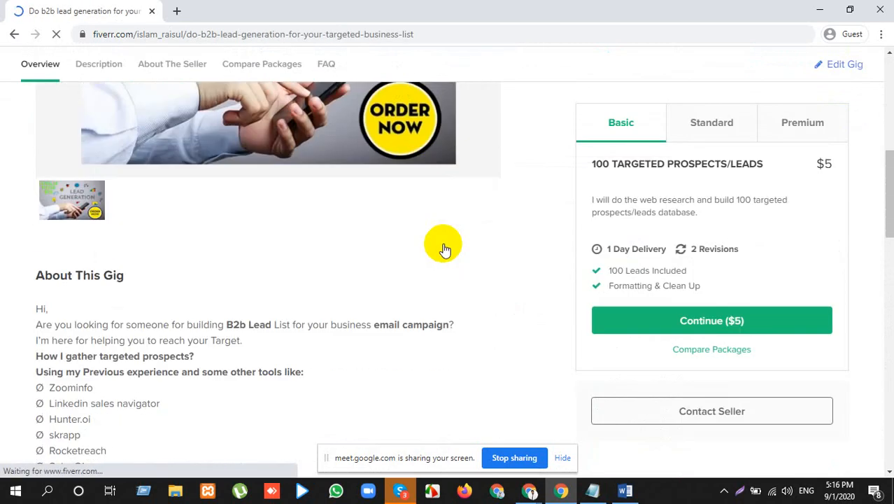
pyautogui.scroll(-3, 443, 248)
pyautogui.scroll(-4, 443, 248)
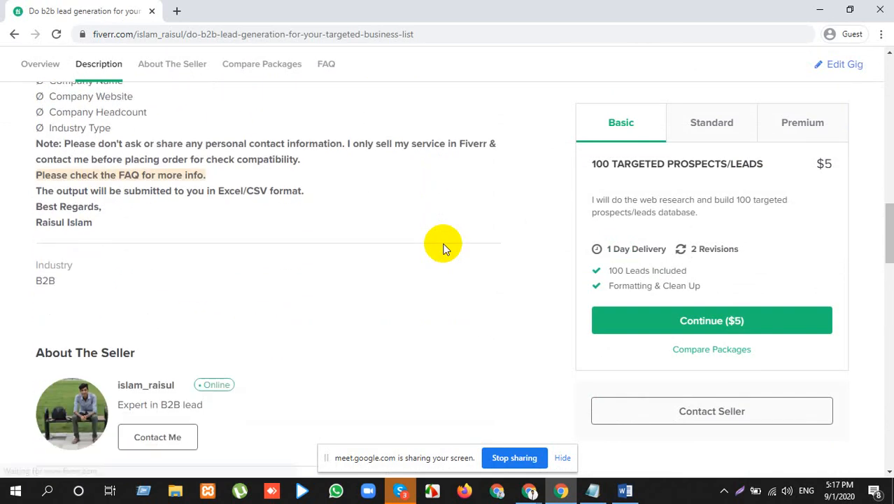
pyautogui.scroll(-5, 443, 247)
pyautogui.scroll(-3, 443, 248)
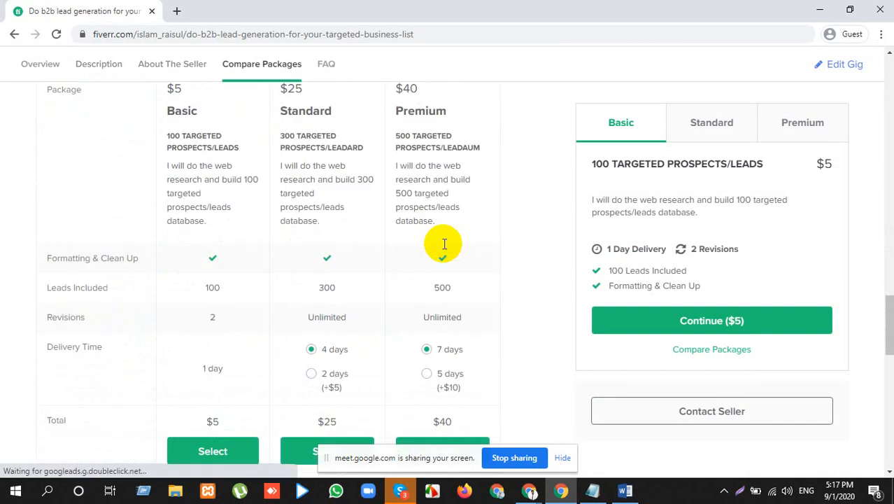
pyautogui.scroll(7, 169, 295)
pyautogui.scroll(12, 263, 281)
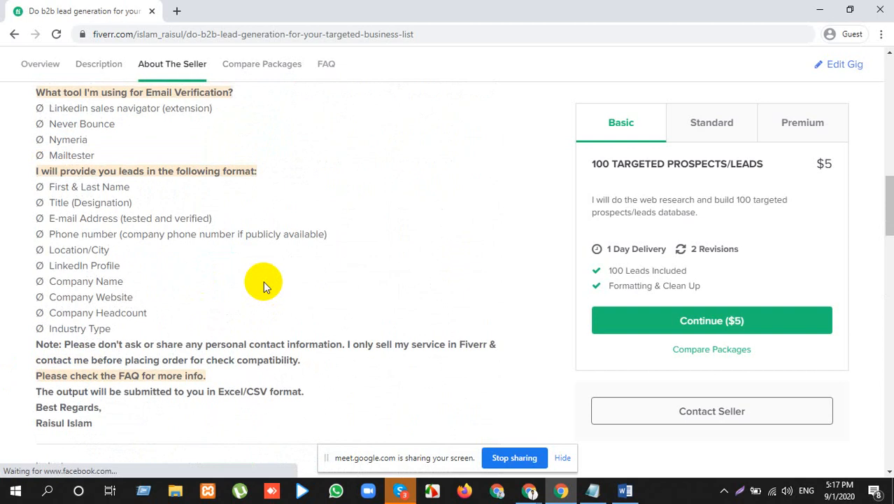
pyautogui.scroll(5, 264, 280)
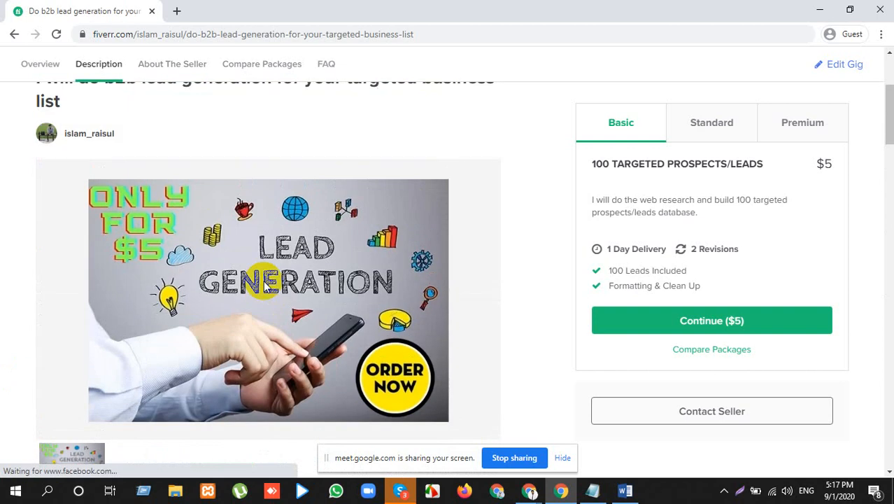
# Examine the gig's title and gallery image on its page.
pyautogui.moveTo(71, 218); pyautogui.dragTo(274, 215)
pyautogui.doubleClick(279, 216)
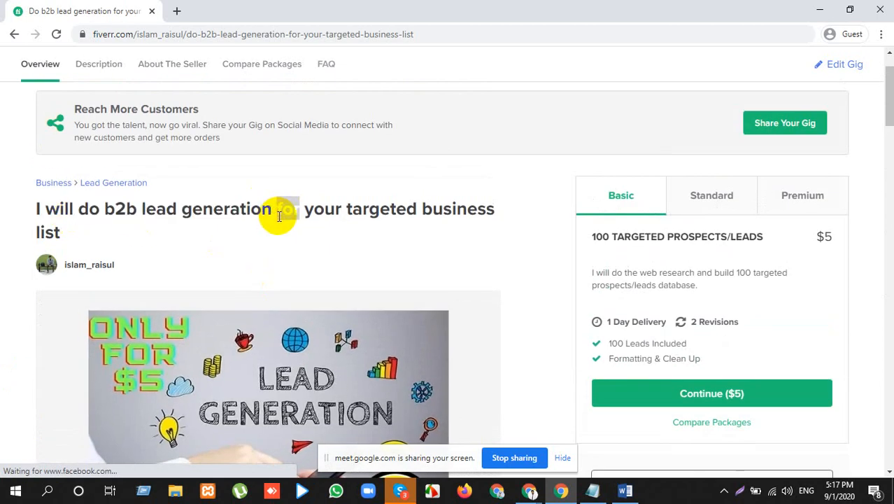
pyautogui.scroll(-8, 279, 217)
pyautogui.scroll(7, 278, 217)
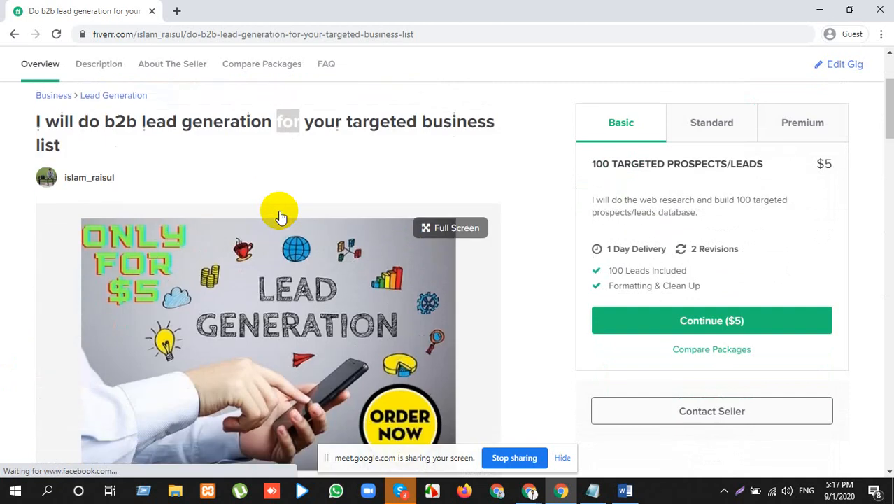
pyautogui.scroll(-5, 280, 217)
# Read through the gig description down to its closing note on contact information, FAQ and output format.
pyautogui.moveTo(28, 257)
pyautogui.mouseDown()
pyautogui.moveTo(87, 319)
pyautogui.moveTo(60, 229)
pyautogui.moveTo(89, 266)
pyautogui.moveTo(112, 326)
pyautogui.moveTo(60, 327)
pyautogui.moveTo(30, 281)
pyautogui.mouseUp()
pyautogui.scroll(-3, 88, 319)
pyautogui.scroll(-3, 112, 326)
pyautogui.click(89, 302)
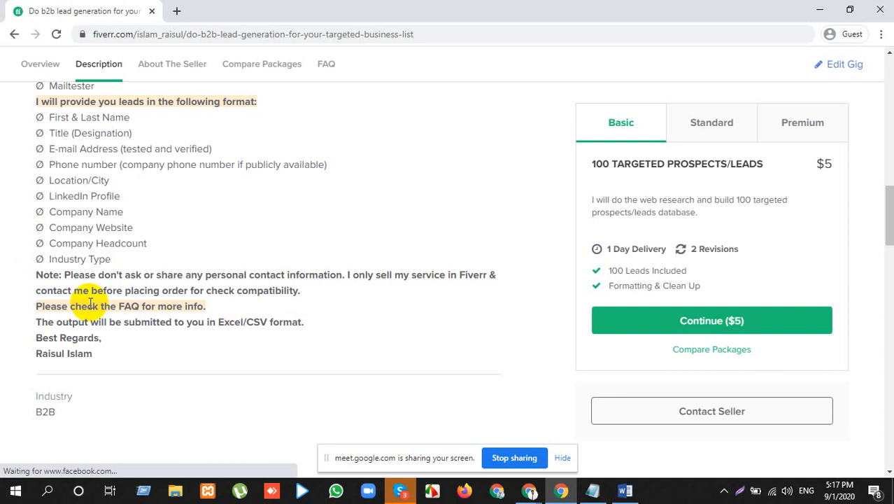
pyautogui.moveTo(233, 306); pyautogui.dragTo(116, 266)
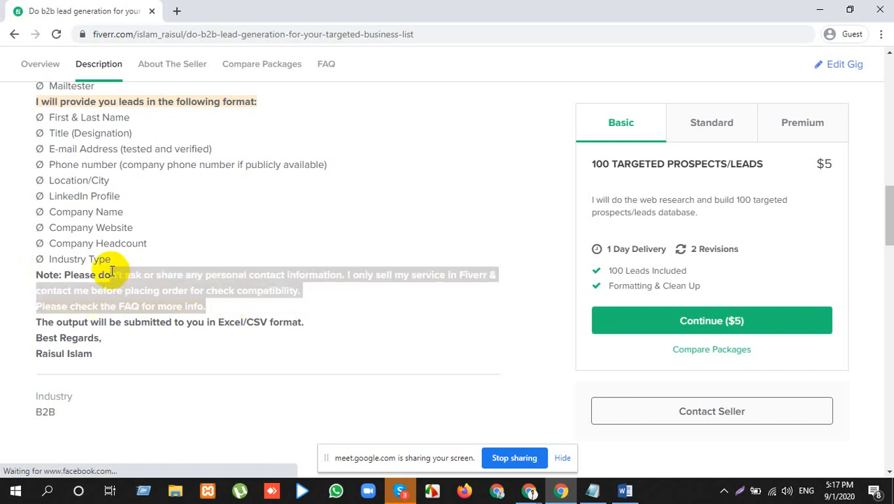
pyautogui.click(93, 271)
pyautogui.moveTo(24, 273); pyautogui.dragTo(213, 366)
pyautogui.doubleClick(123, 322)
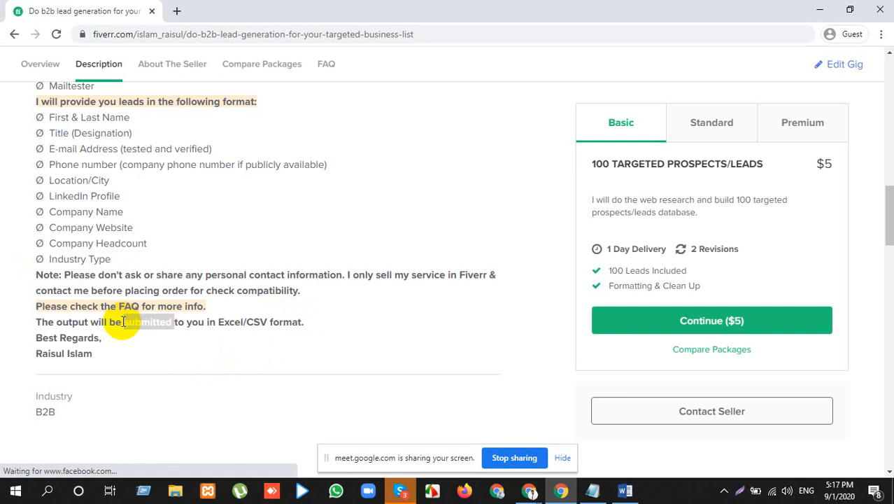
pyautogui.click(123, 322)
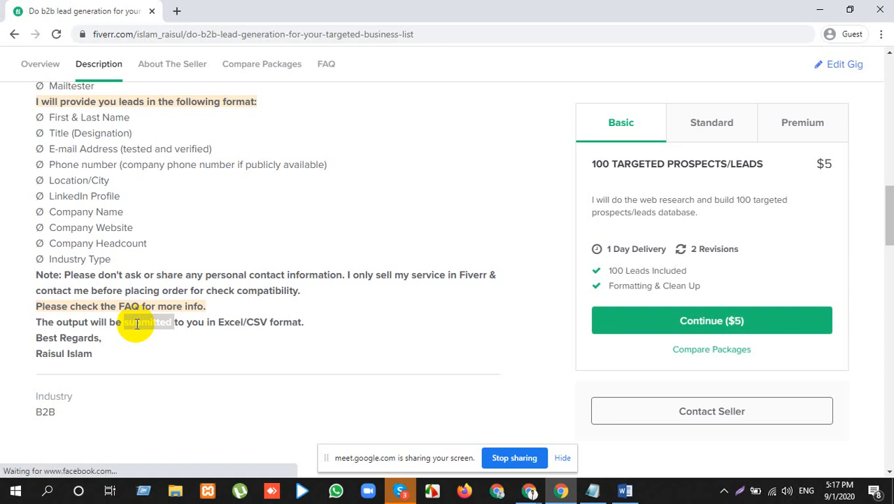
# Review the lead format fields in the gig description, including company name, e-mail address and phone number.
pyautogui.tripleClick(114, 214)
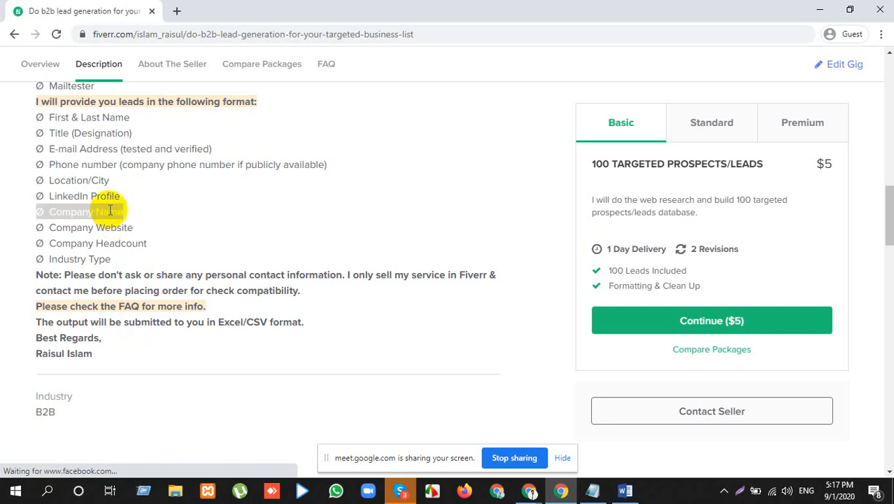
pyautogui.click(131, 152)
pyautogui.tripleClick(131, 152)
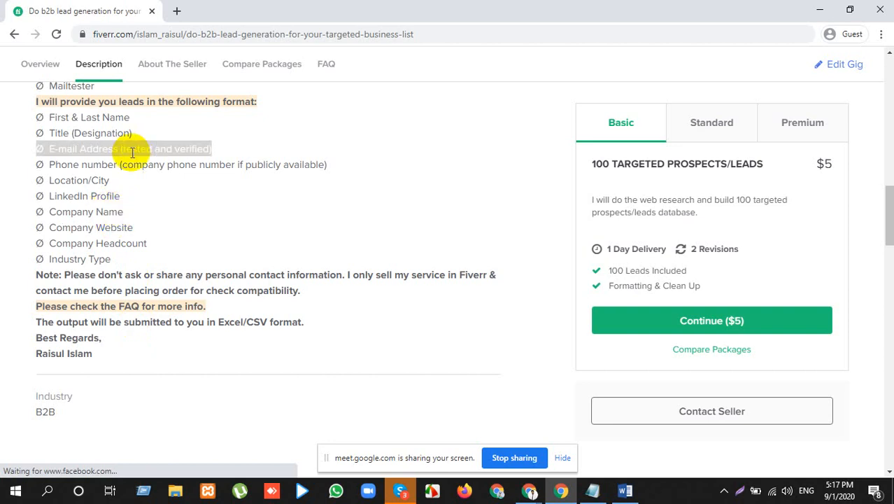
pyautogui.tripleClick(229, 165)
pyautogui.tripleClick(122, 150)
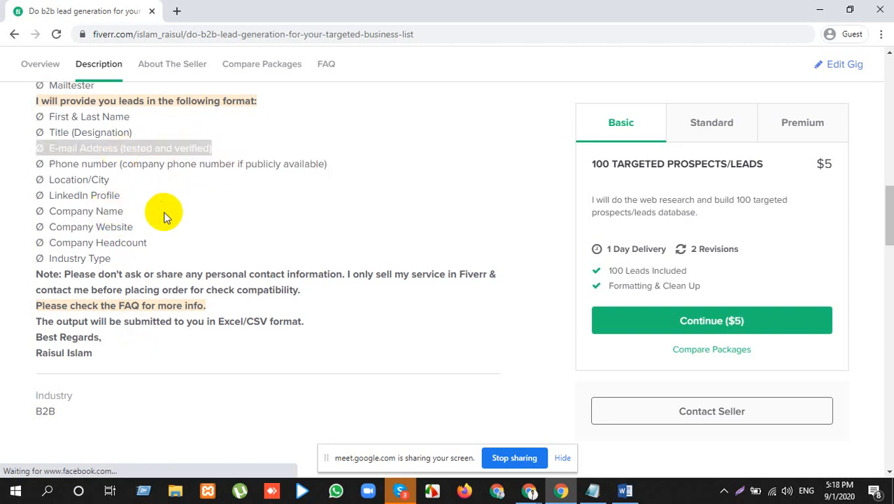
# Compare the gig's packages and select the 2 days delivery option for Standard and 5 days for Premium.
pyautogui.scroll(-5, 165, 223)
pyautogui.scroll(-6, 166, 227)
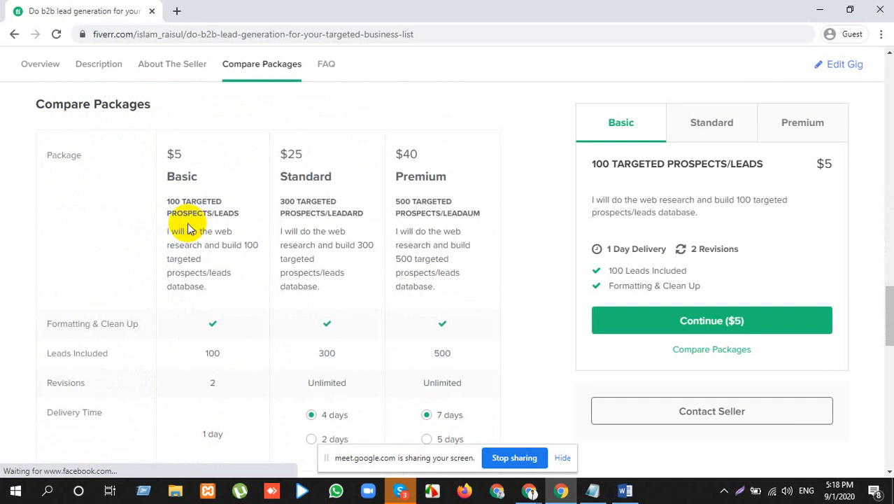
pyautogui.scroll(-1, 185, 228)
pyautogui.scroll(-1, 188, 228)
pyautogui.scroll(2, 310, 308)
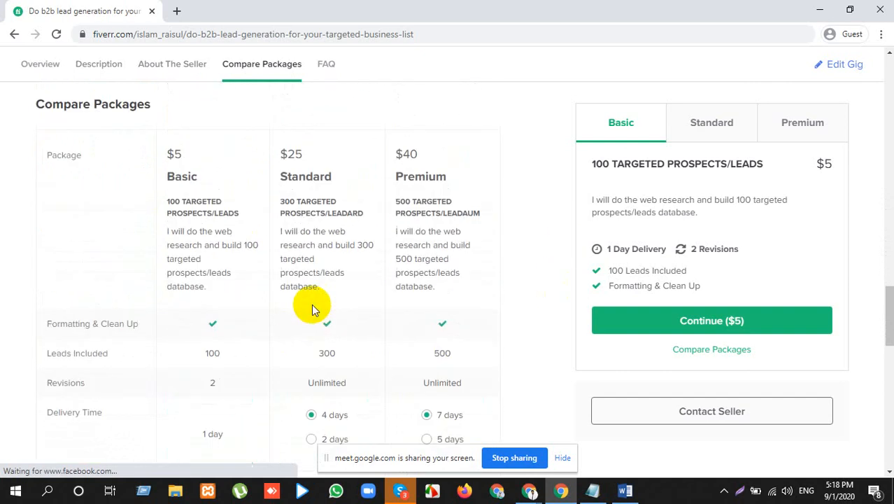
pyautogui.scroll(-4, 288, 294)
pyautogui.scroll(1, 307, 266)
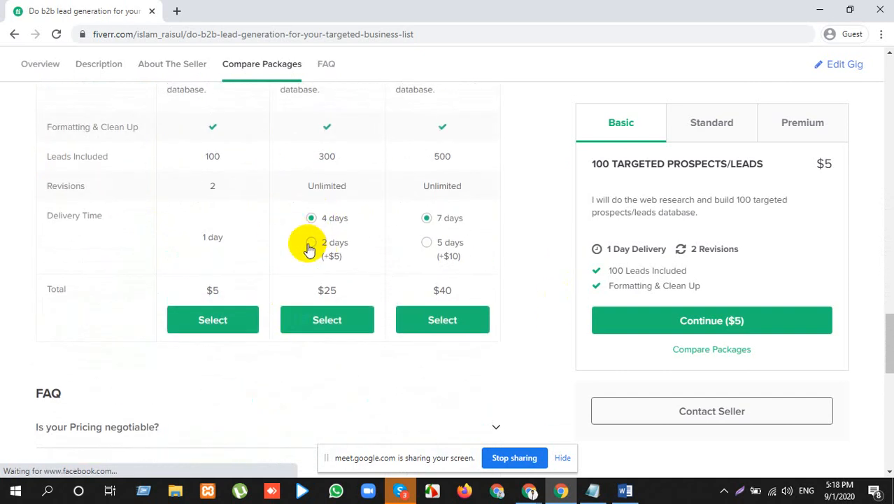
pyautogui.click(308, 242)
pyautogui.scroll(5, 279, 219)
pyautogui.scroll(-4, 295, 319)
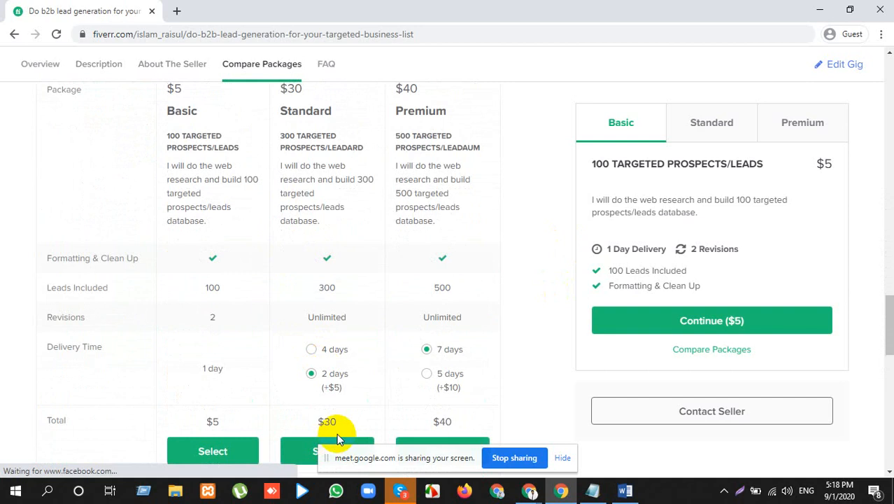
pyautogui.click(426, 373)
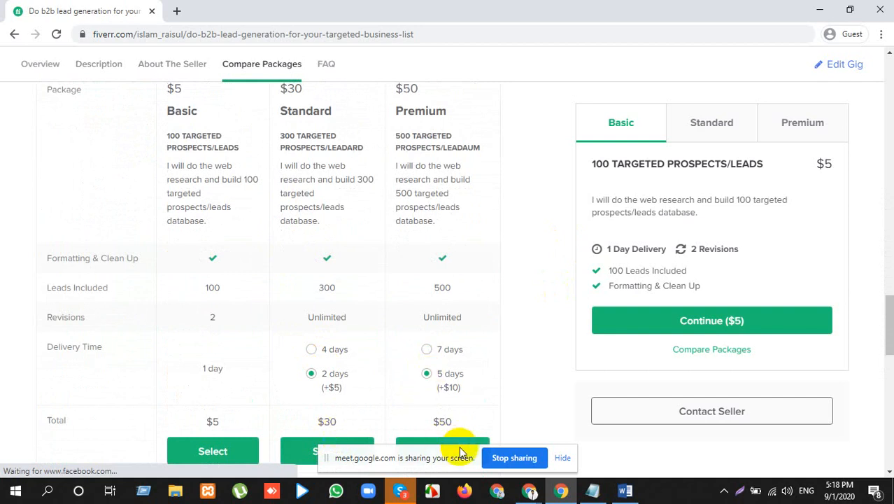
# Review the FAQ questions and highlight the related tags at the end of the gig page.
pyautogui.scroll(-4, 443, 423)
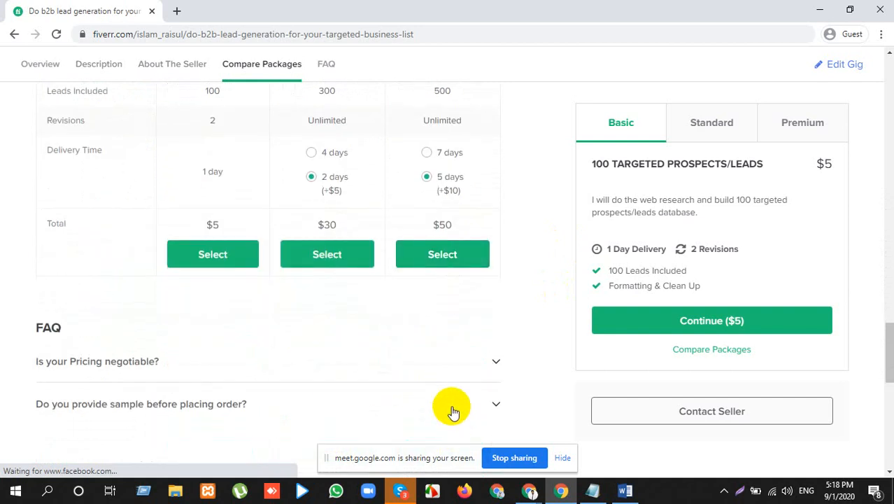
pyautogui.scroll(-3, 197, 308)
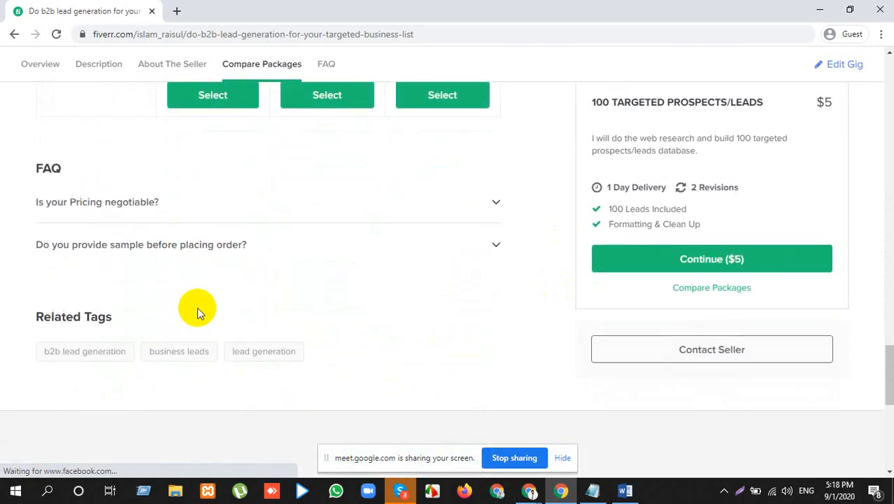
pyautogui.click(28, 250)
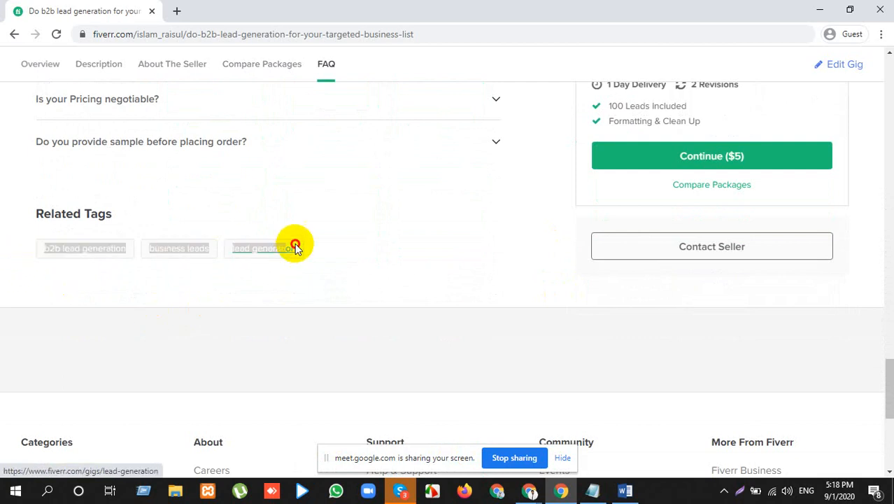
# View the gig's lead generation gallery image in full screen and close the enlarged view.
pyautogui.scroll(1, 329, 276)
pyautogui.scroll(15, 322, 274)
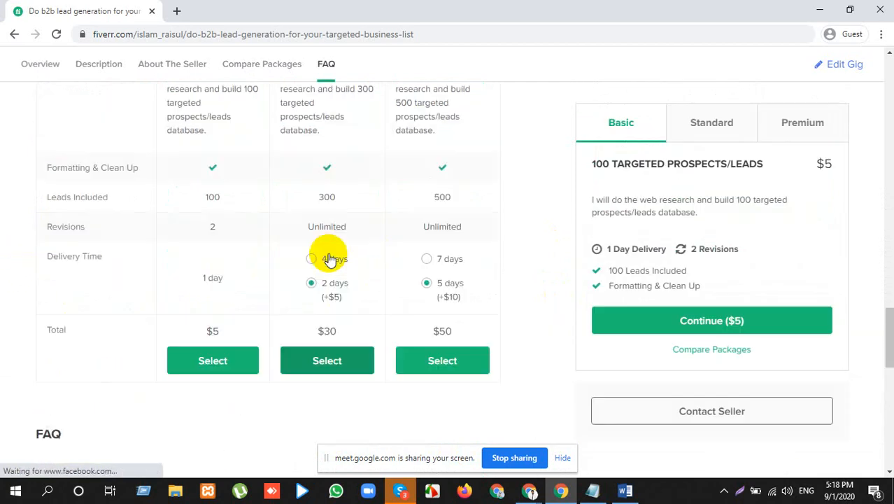
pyautogui.scroll(10, 329, 253)
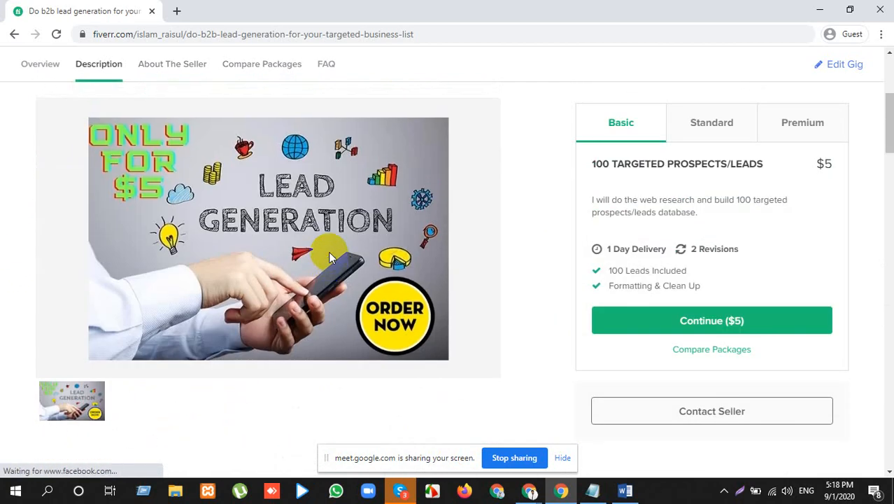
pyautogui.scroll(-1, 188, 404)
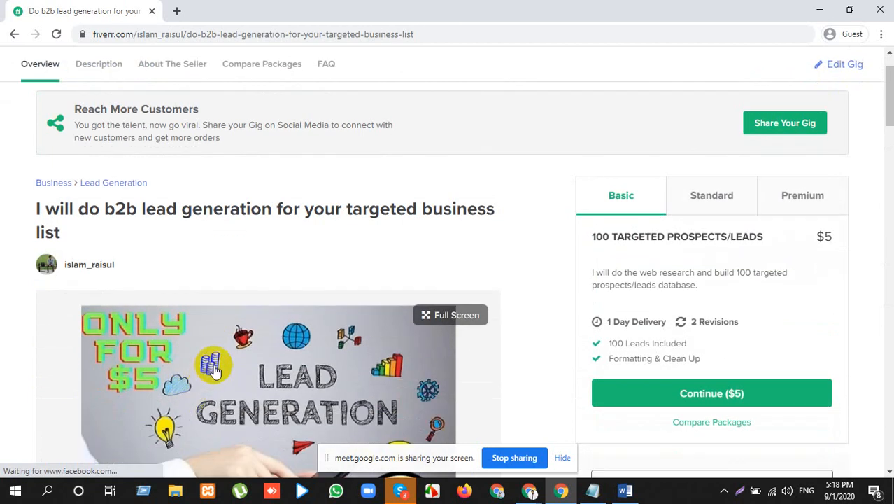
pyautogui.click(225, 362)
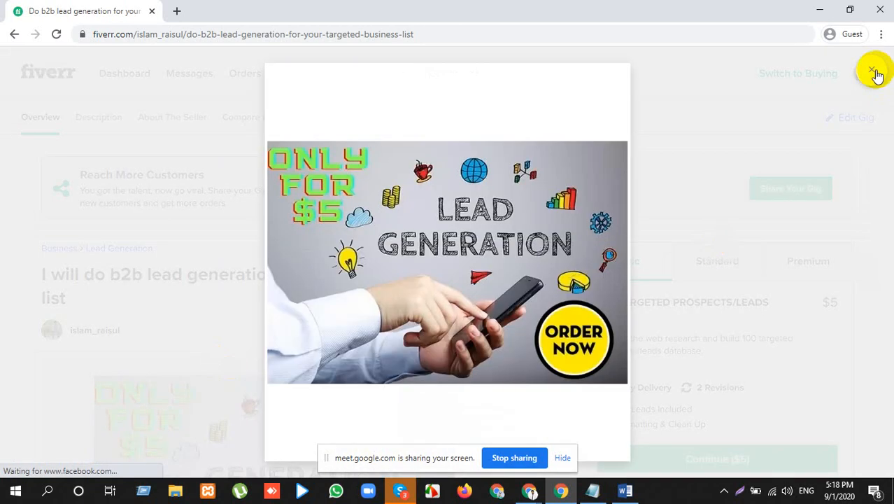
pyautogui.click(874, 73)
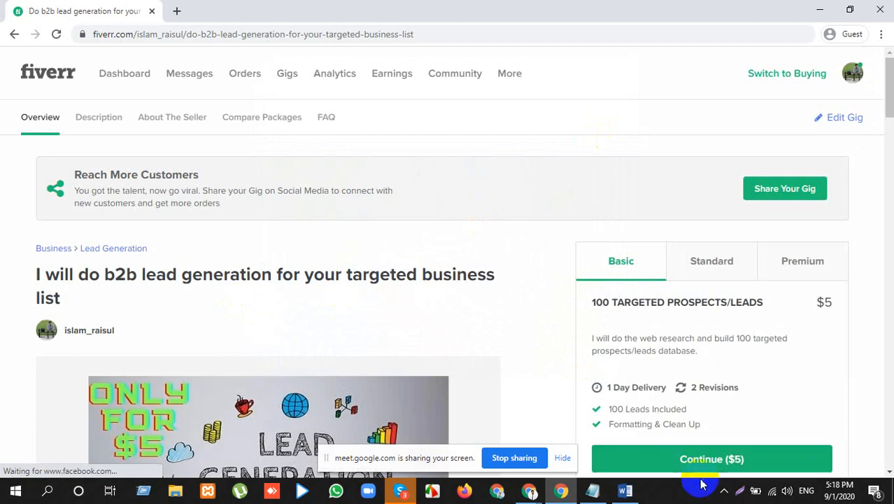